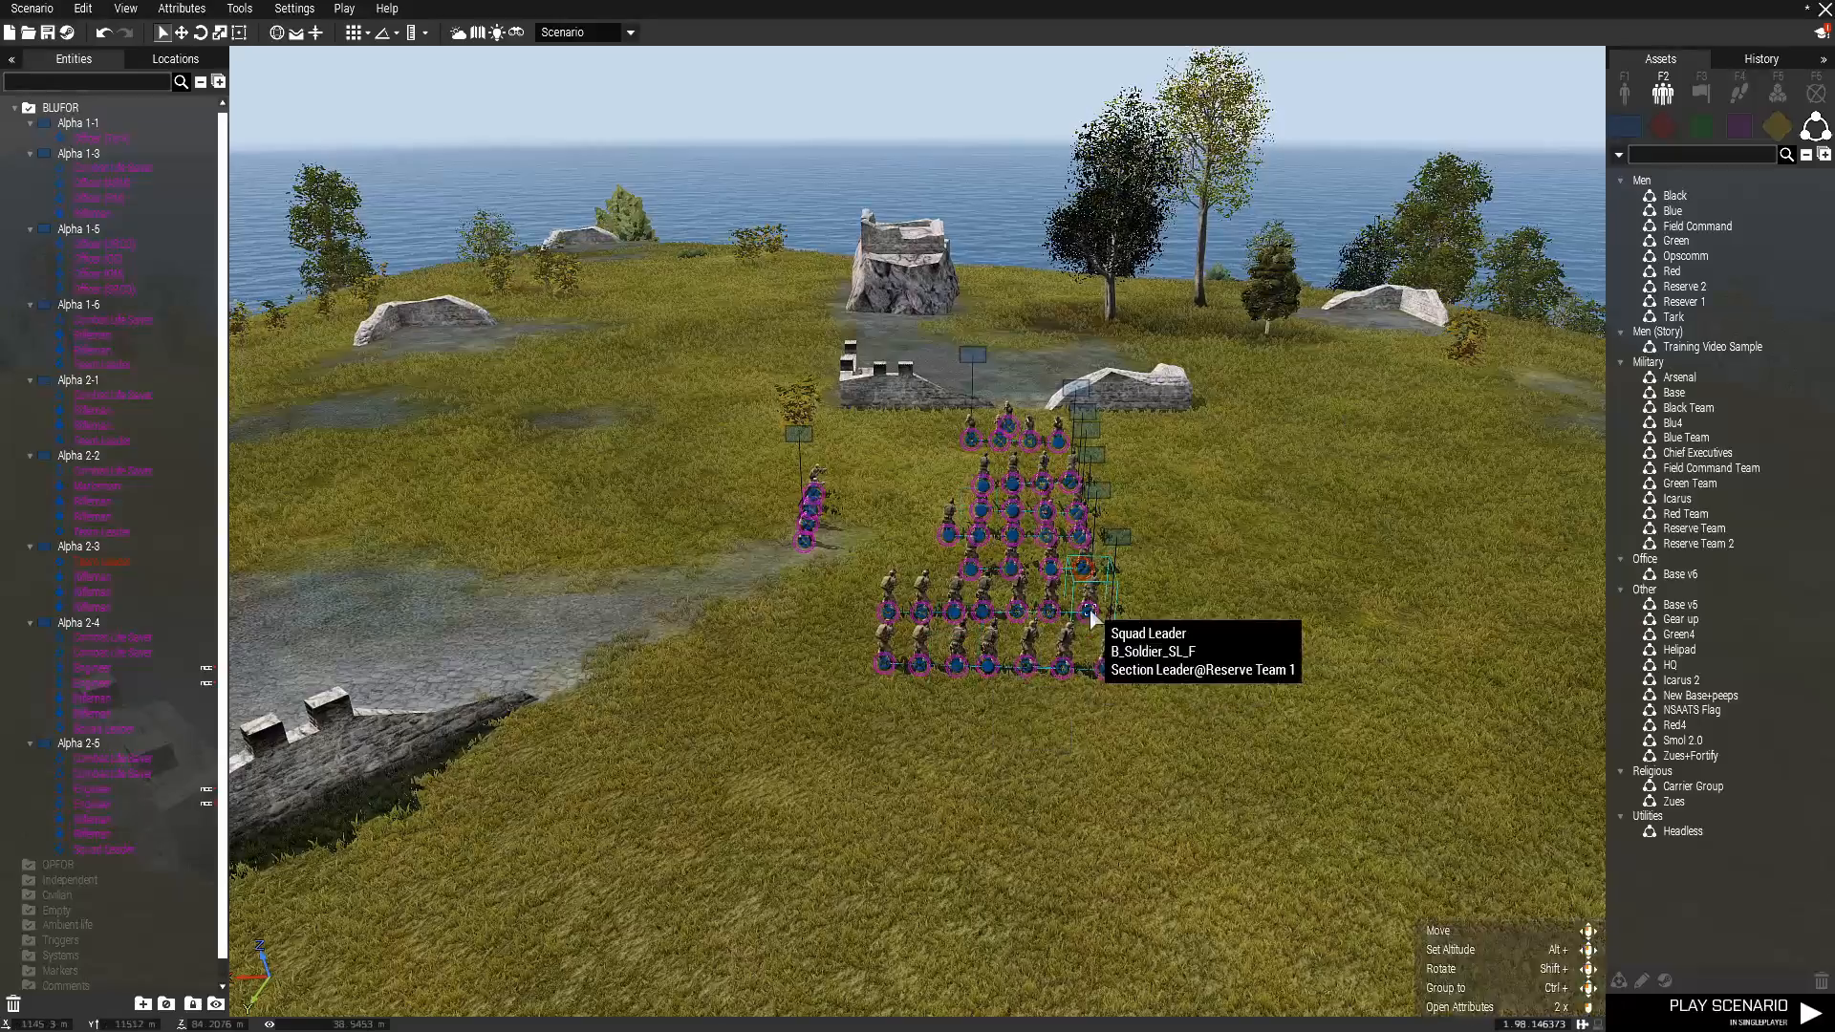
Examine the hilltop ruins, trees and soldier formations on the island from several angles.
{"action": "key", "text": "d"}
{"action": "key", "text": "s"}
{"action": "key", "text": "w"}
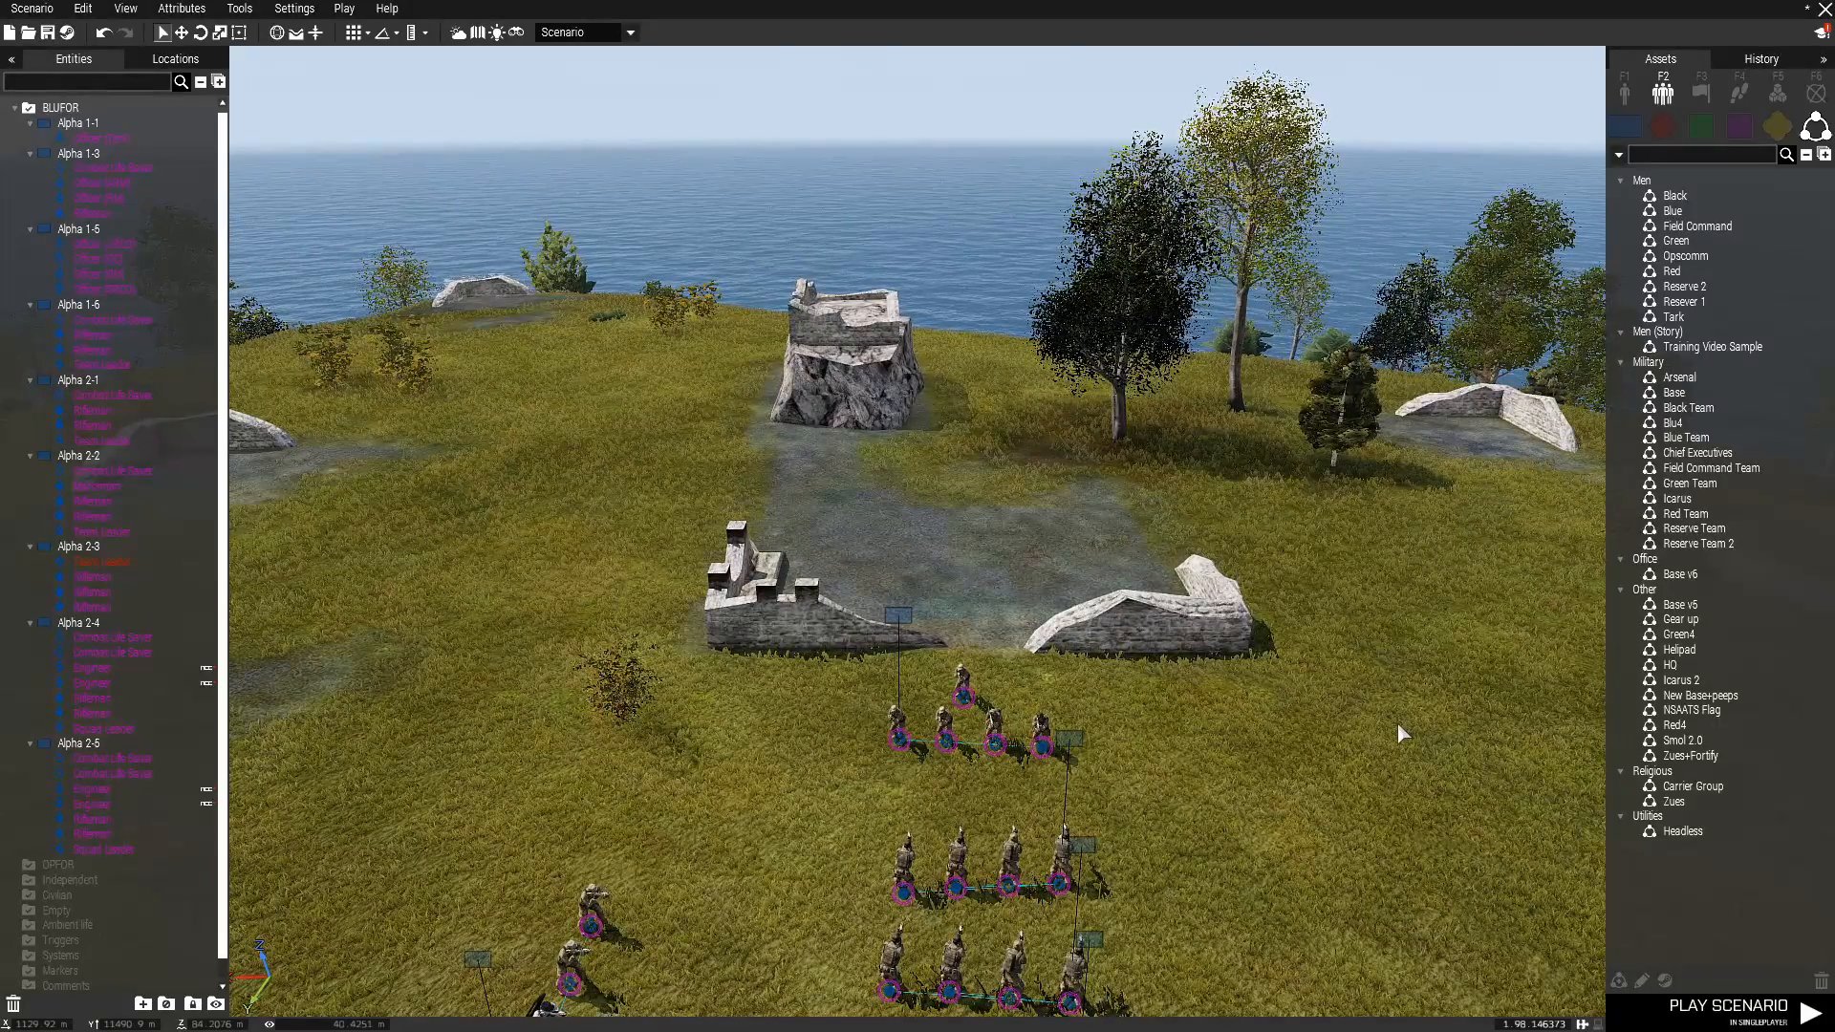
{"action": "scroll", "coordinate": [1333, 670], "scroll_direction": "down", "scroll_amount": 5}
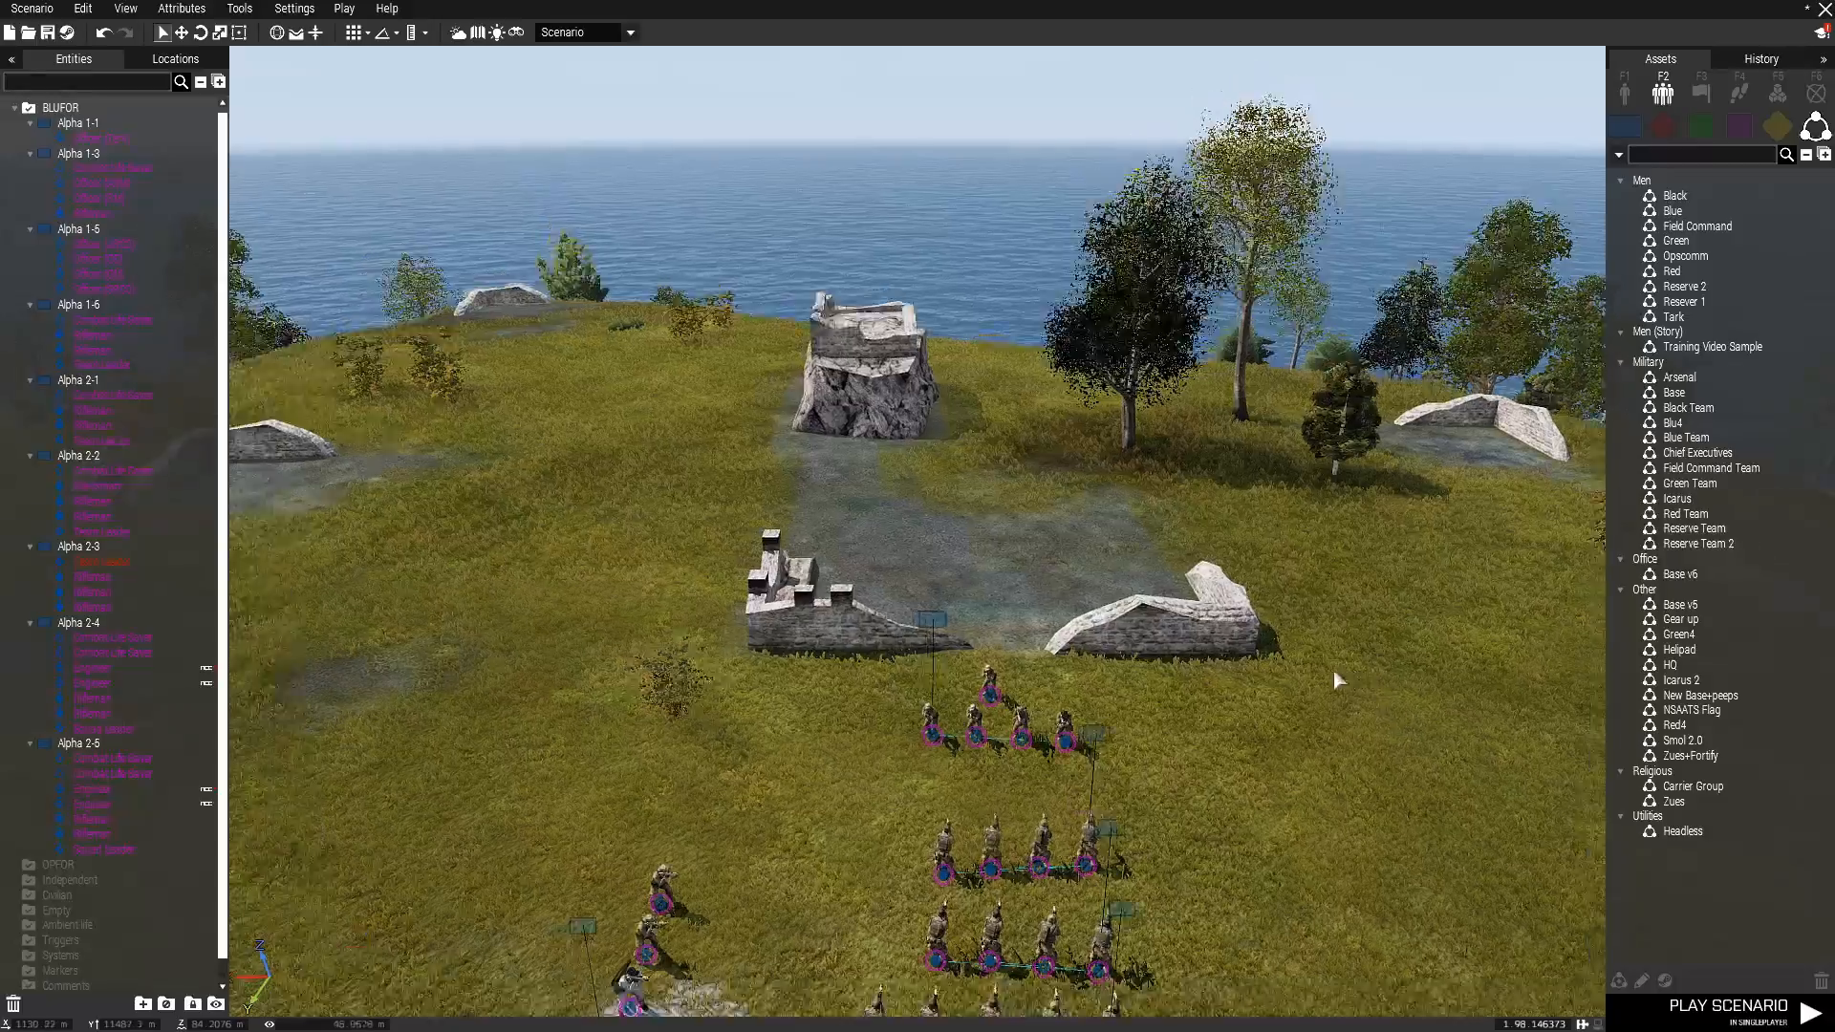
{"action": "right_click_drag", "start_coordinate": [1332, 671], "coordinate": [1439, 724]}
{"action": "scroll", "coordinate": [1390, 720], "scroll_direction": "up", "scroll_amount": 1}
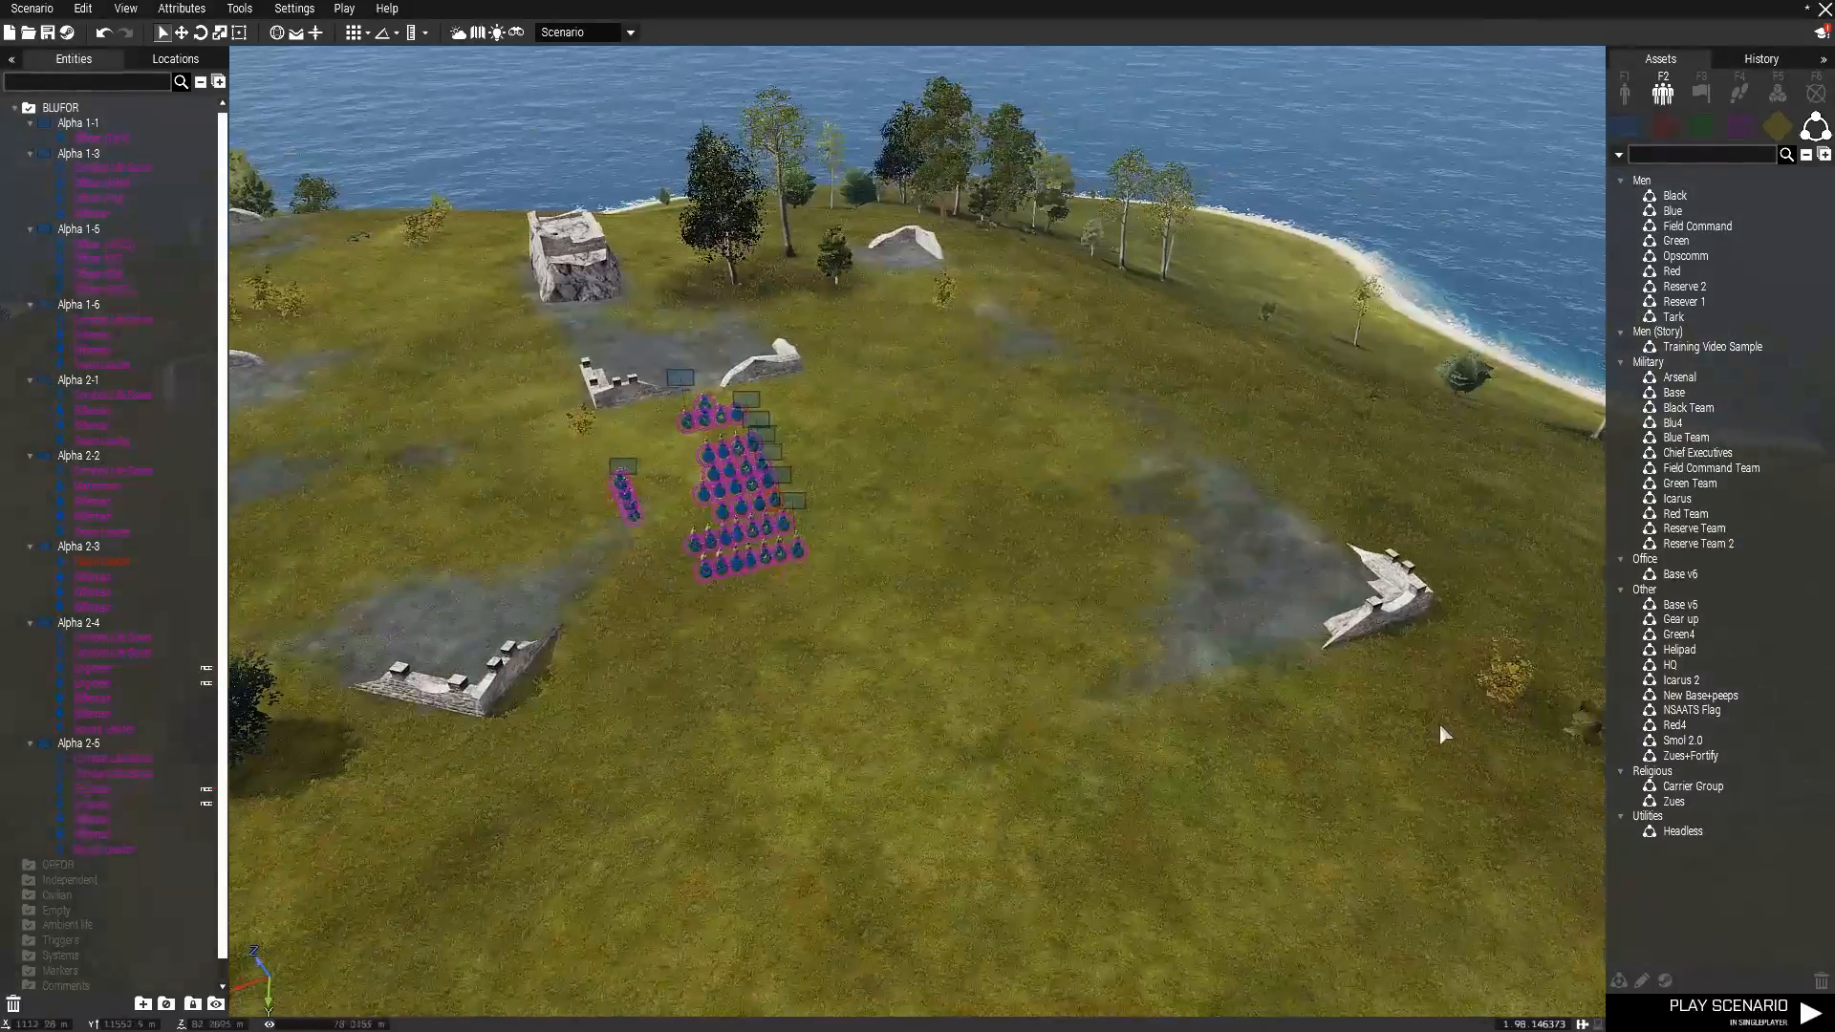
{"action": "right_click_drag", "start_coordinate": [1409, 376], "coordinate": [1370, 380]}
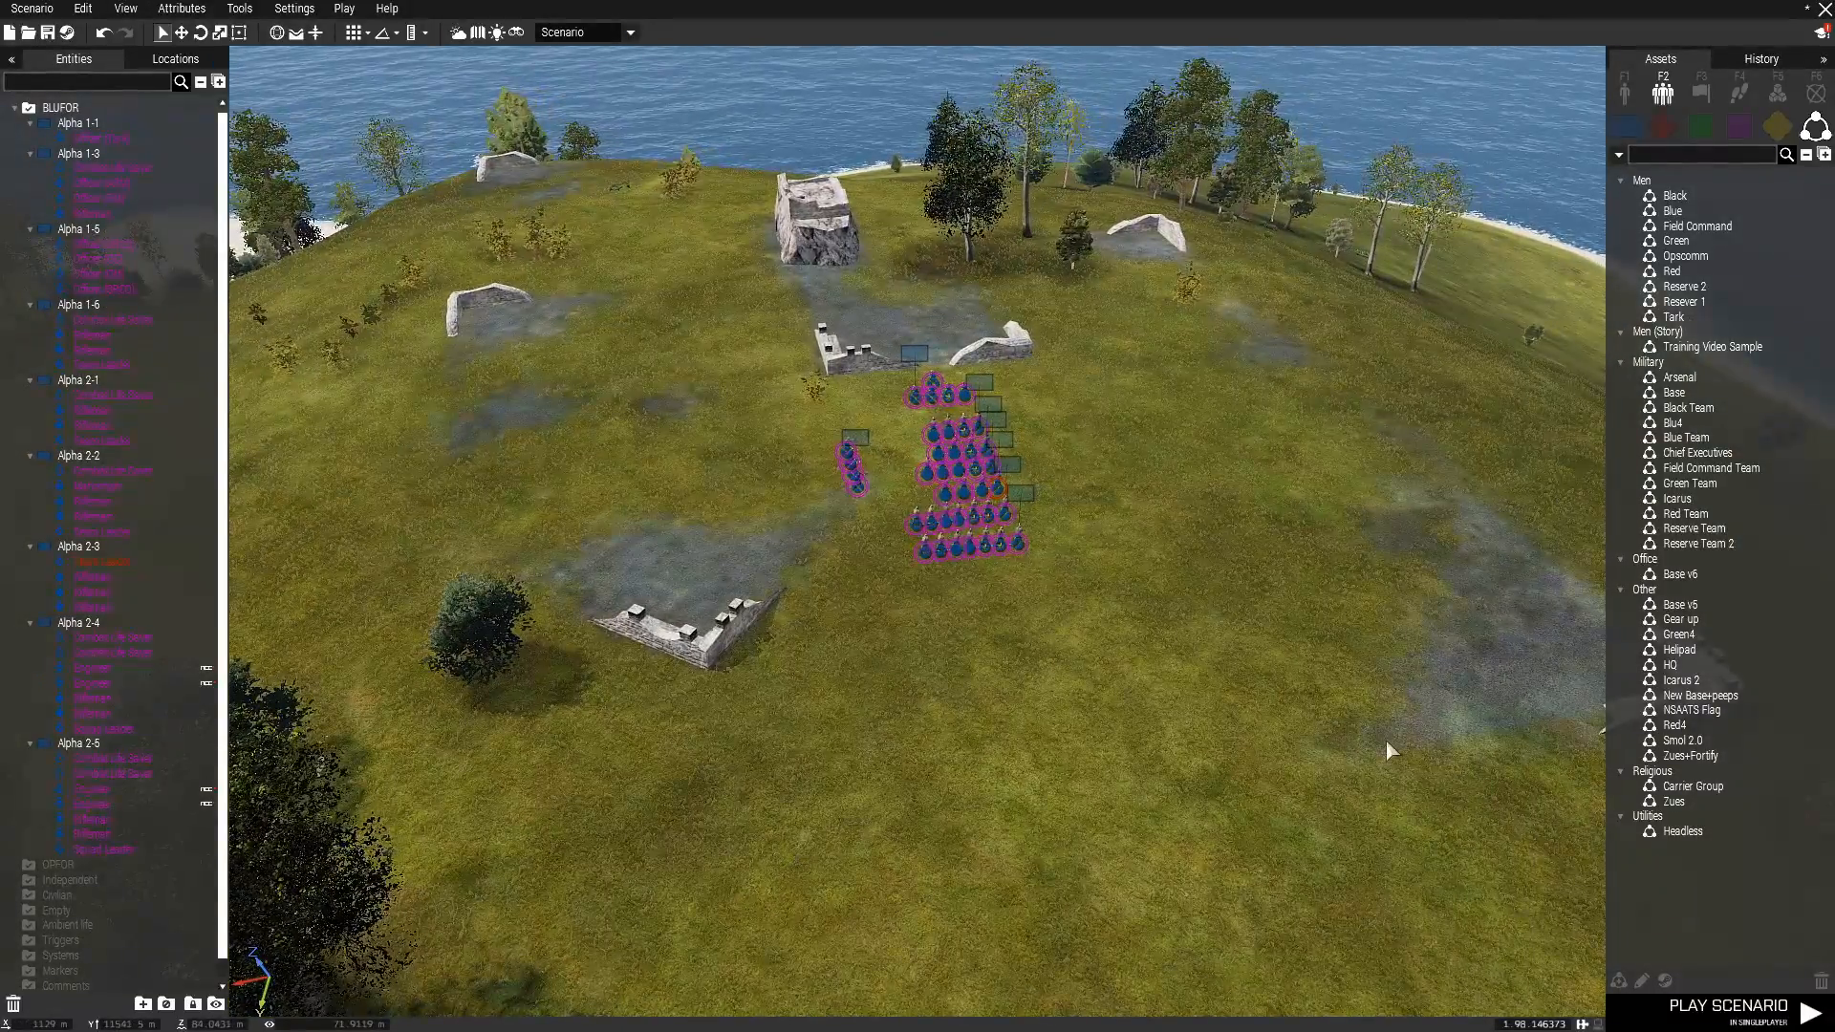
{"action": "right_click_drag", "start_coordinate": [1386, 739], "coordinate": [1194, 692]}
{"action": "key", "text": "s"}
{"action": "key", "text": "d"}
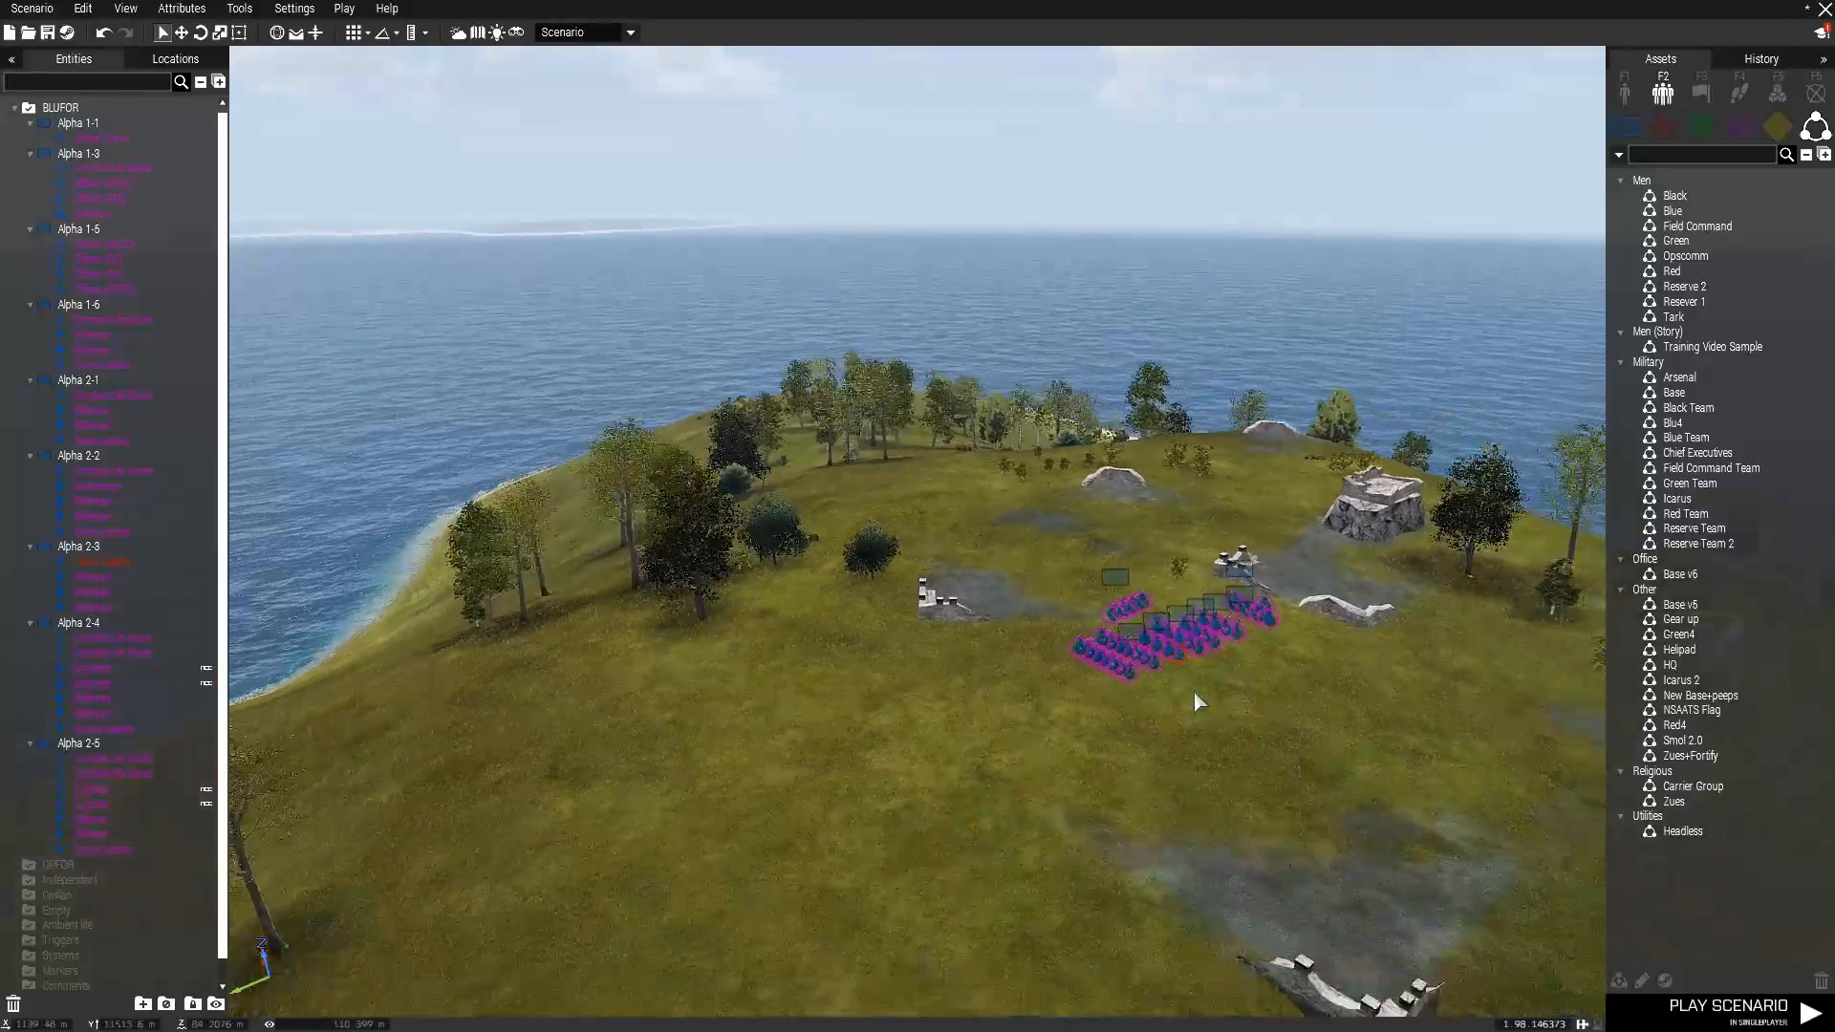
{"action": "right_click_drag", "start_coordinate": [838, 785], "coordinate": [941, 823]}
{"action": "key", "text": "w"}
{"action": "key", "text": "a"}
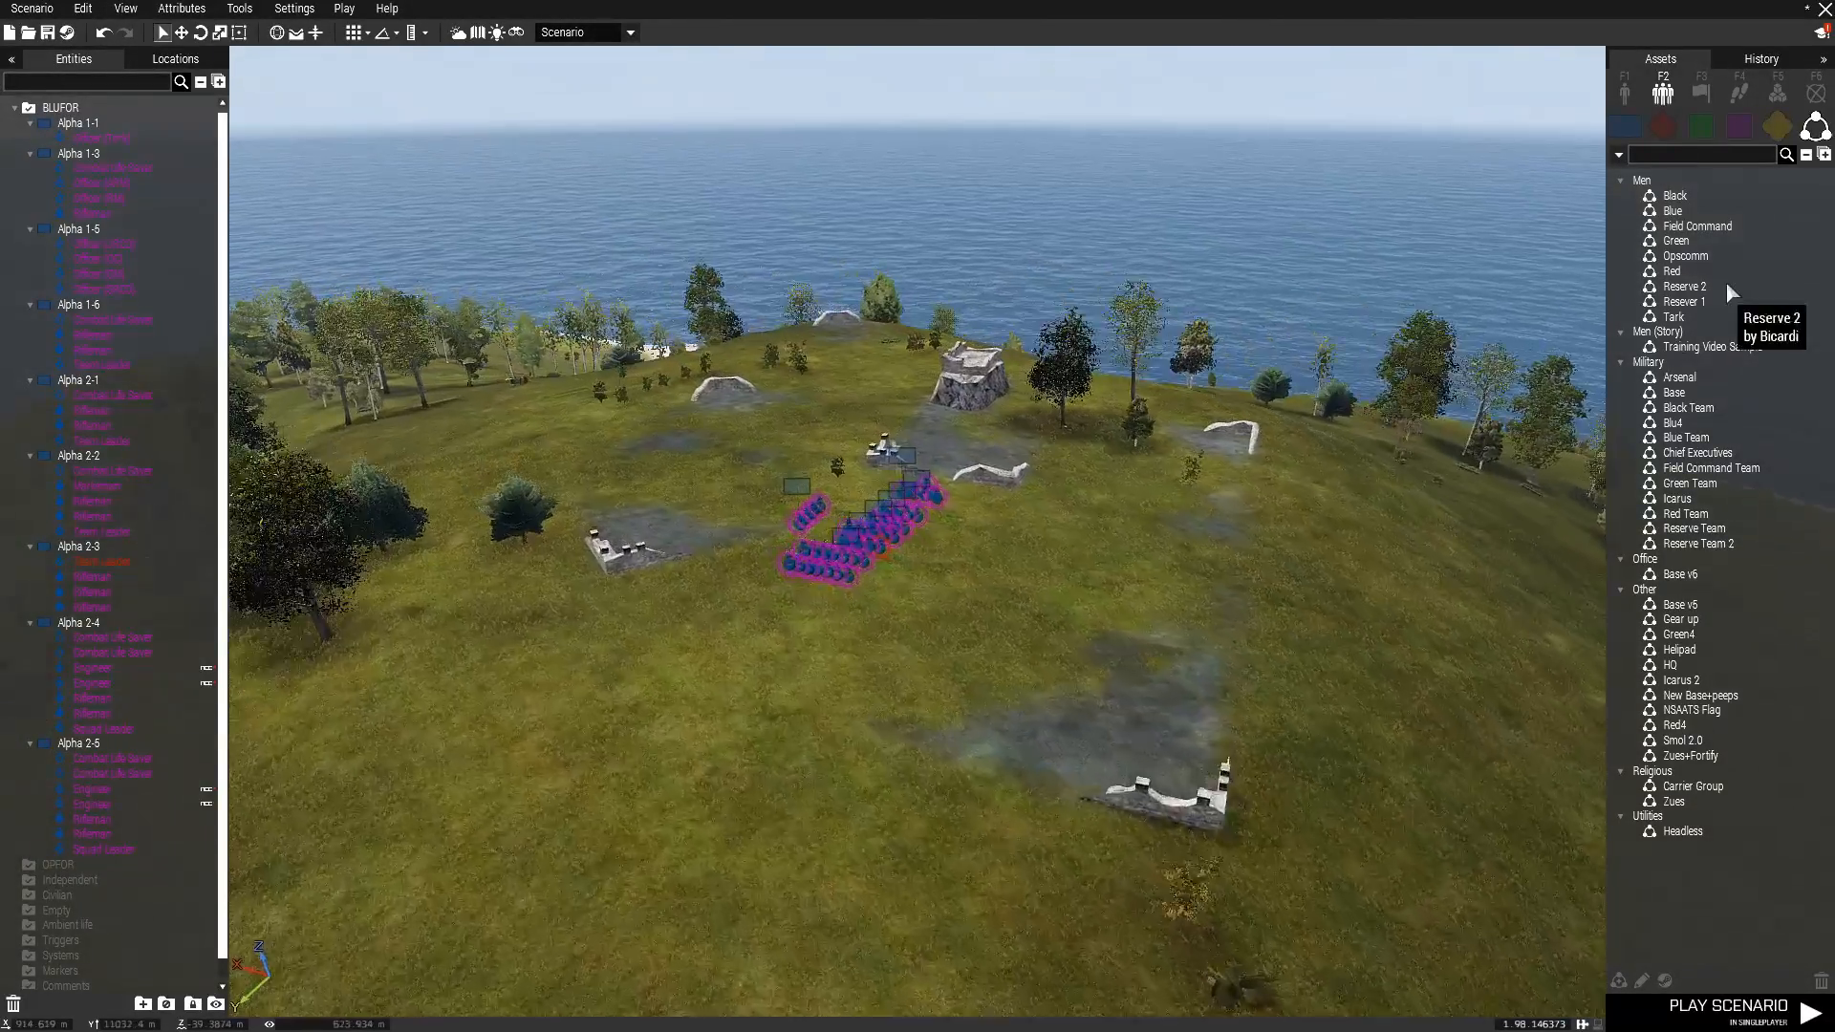
Place a Hide Terrain Objects module from the Environment system modules beside the soldiers on the hilltop.
{"action": "left_click", "coordinate": [1776, 98]}
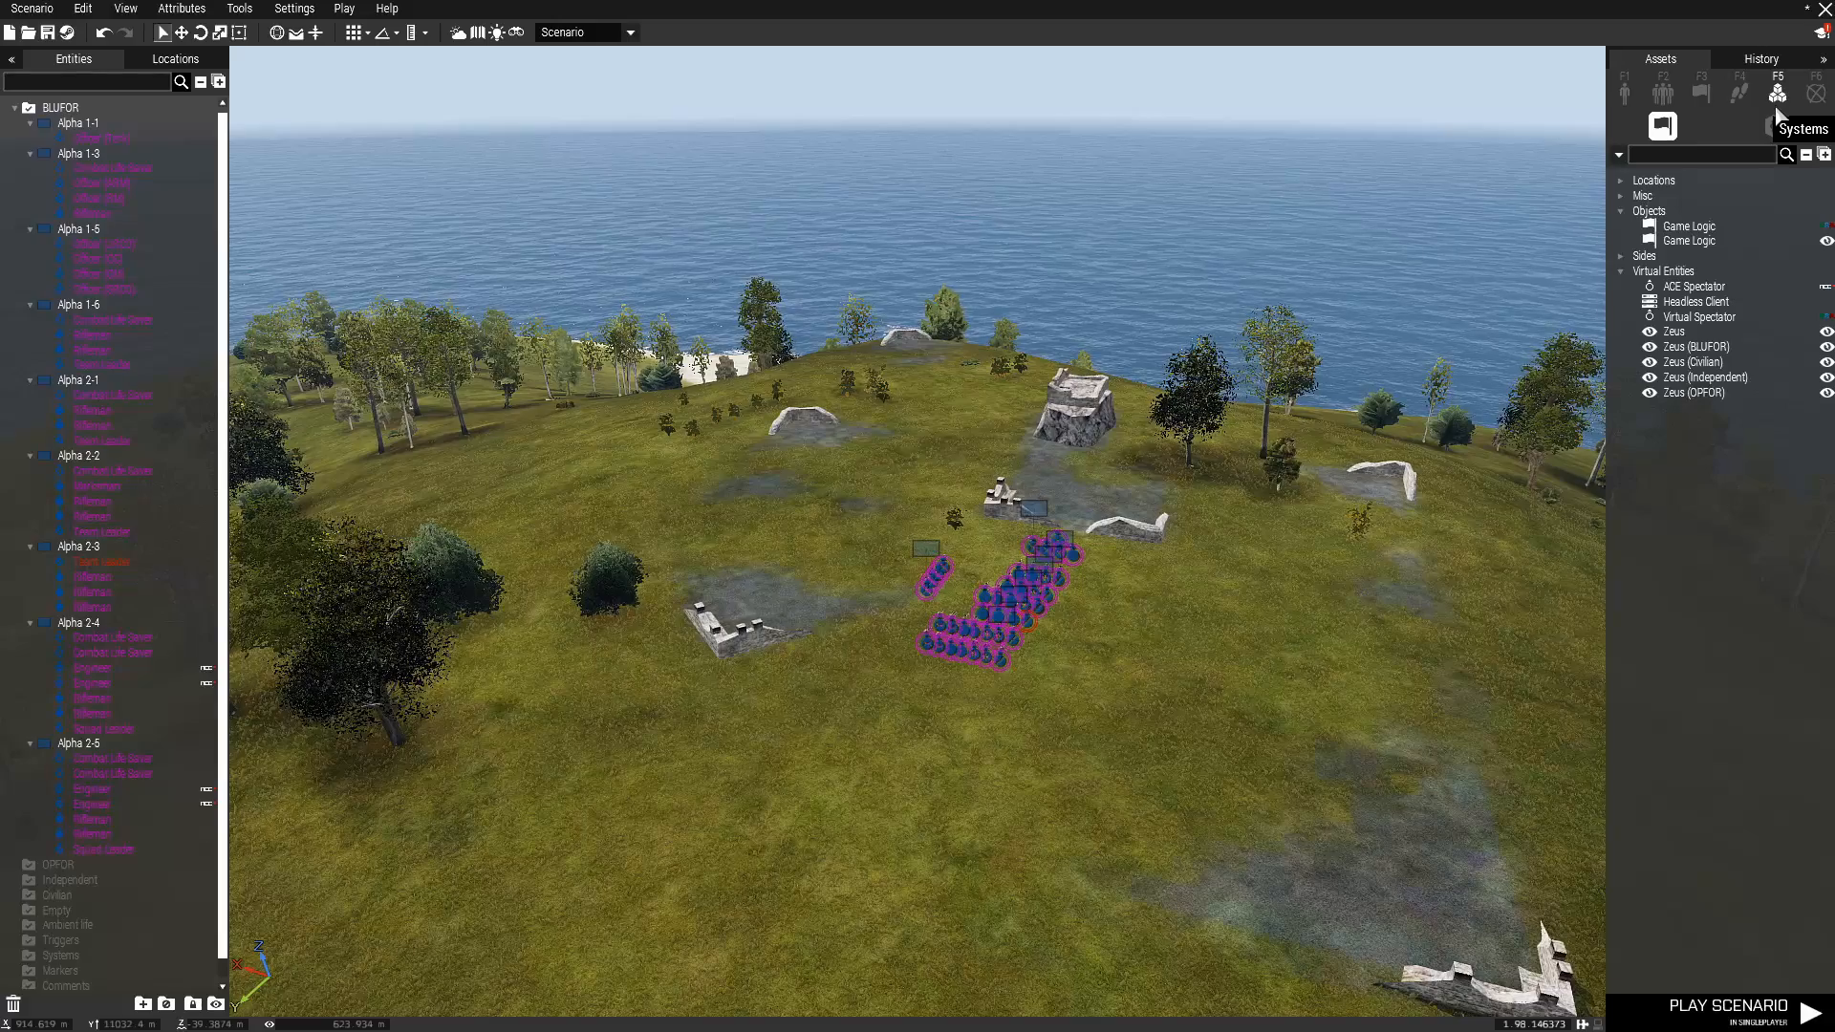
{"action": "left_click", "coordinate": [1776, 124]}
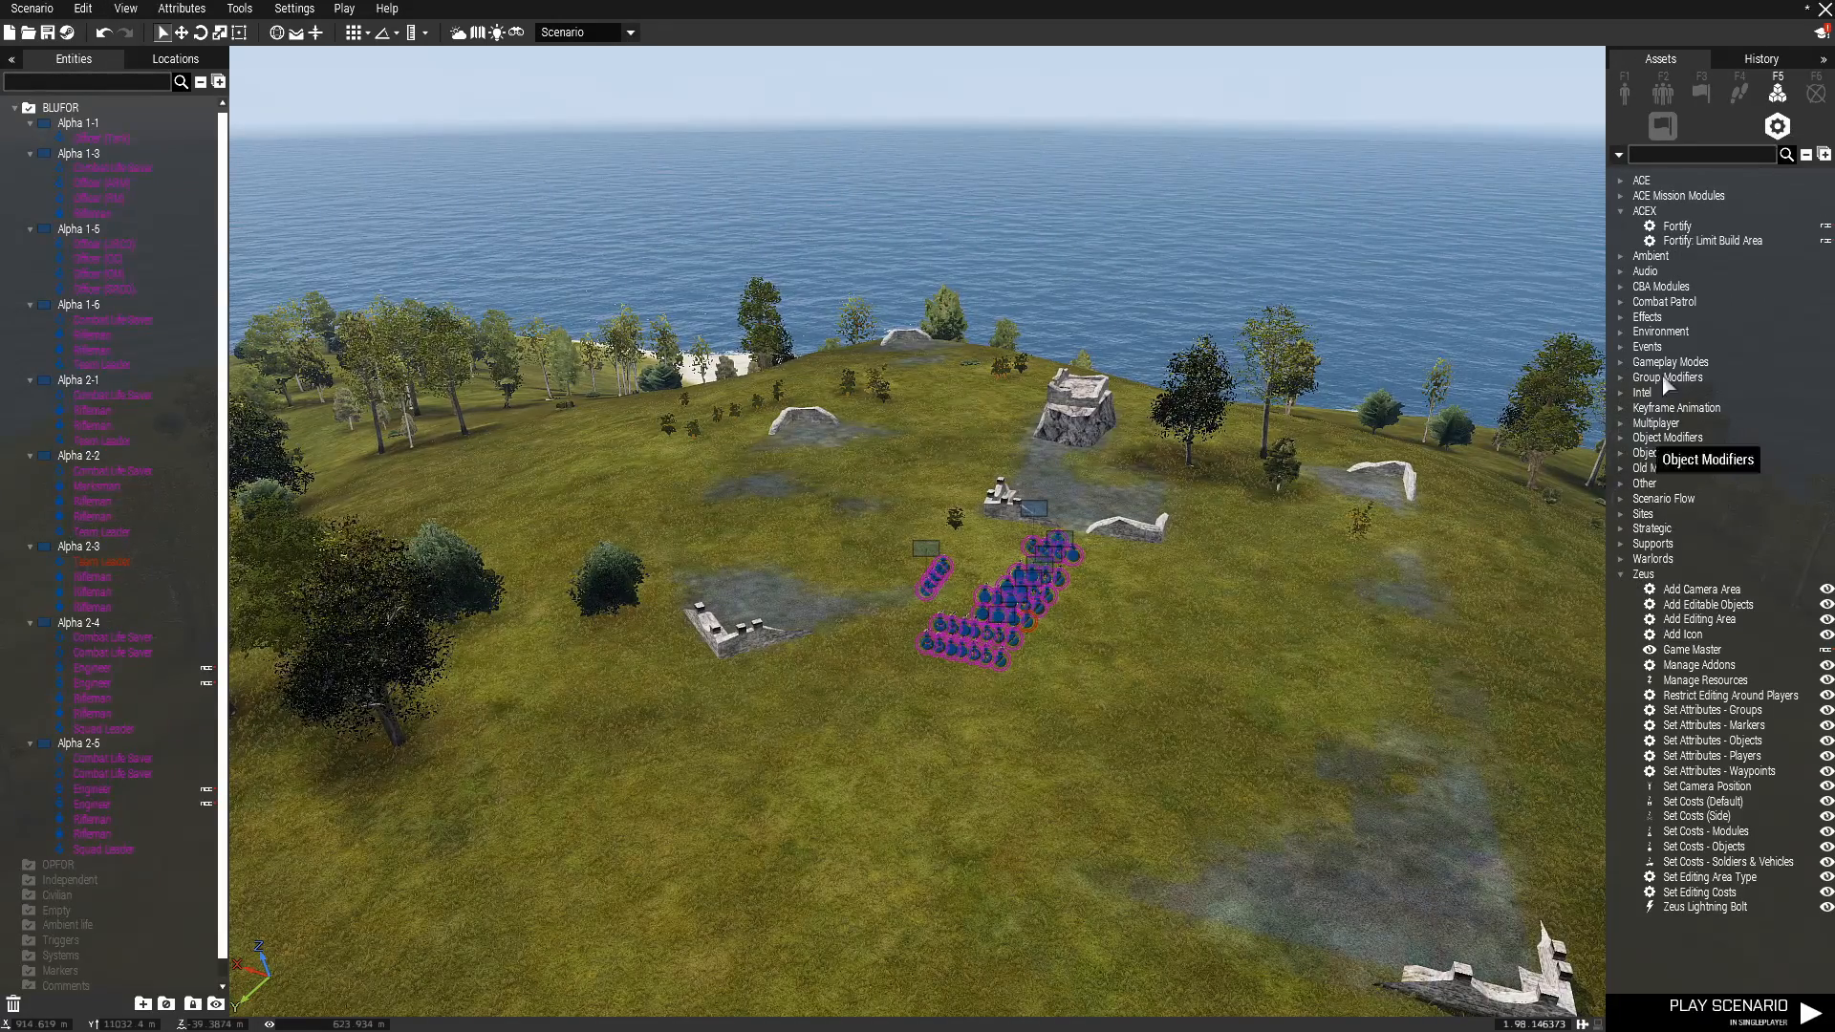
{"action": "left_click", "coordinate": [1619, 574]}
{"action": "left_click", "coordinate": [1622, 332]}
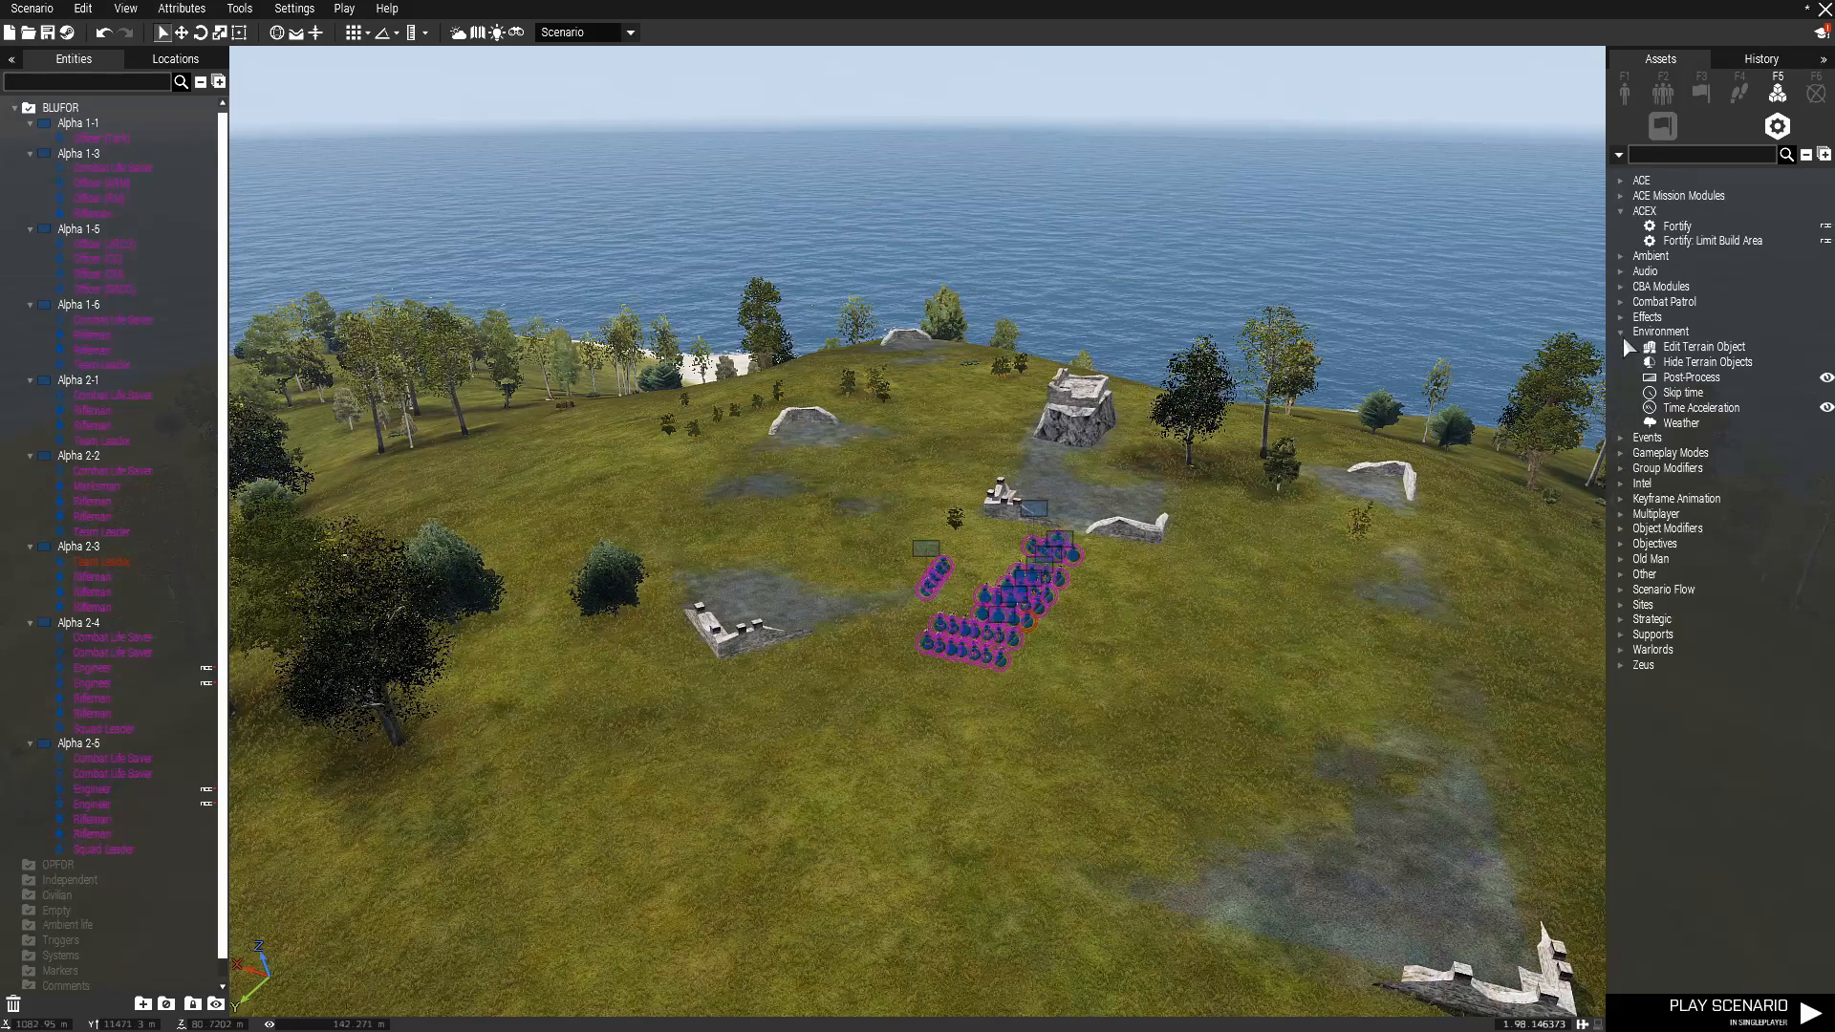
{"action": "left_click", "coordinate": [1696, 362]}
{"action": "left_click", "coordinate": [993, 562]}
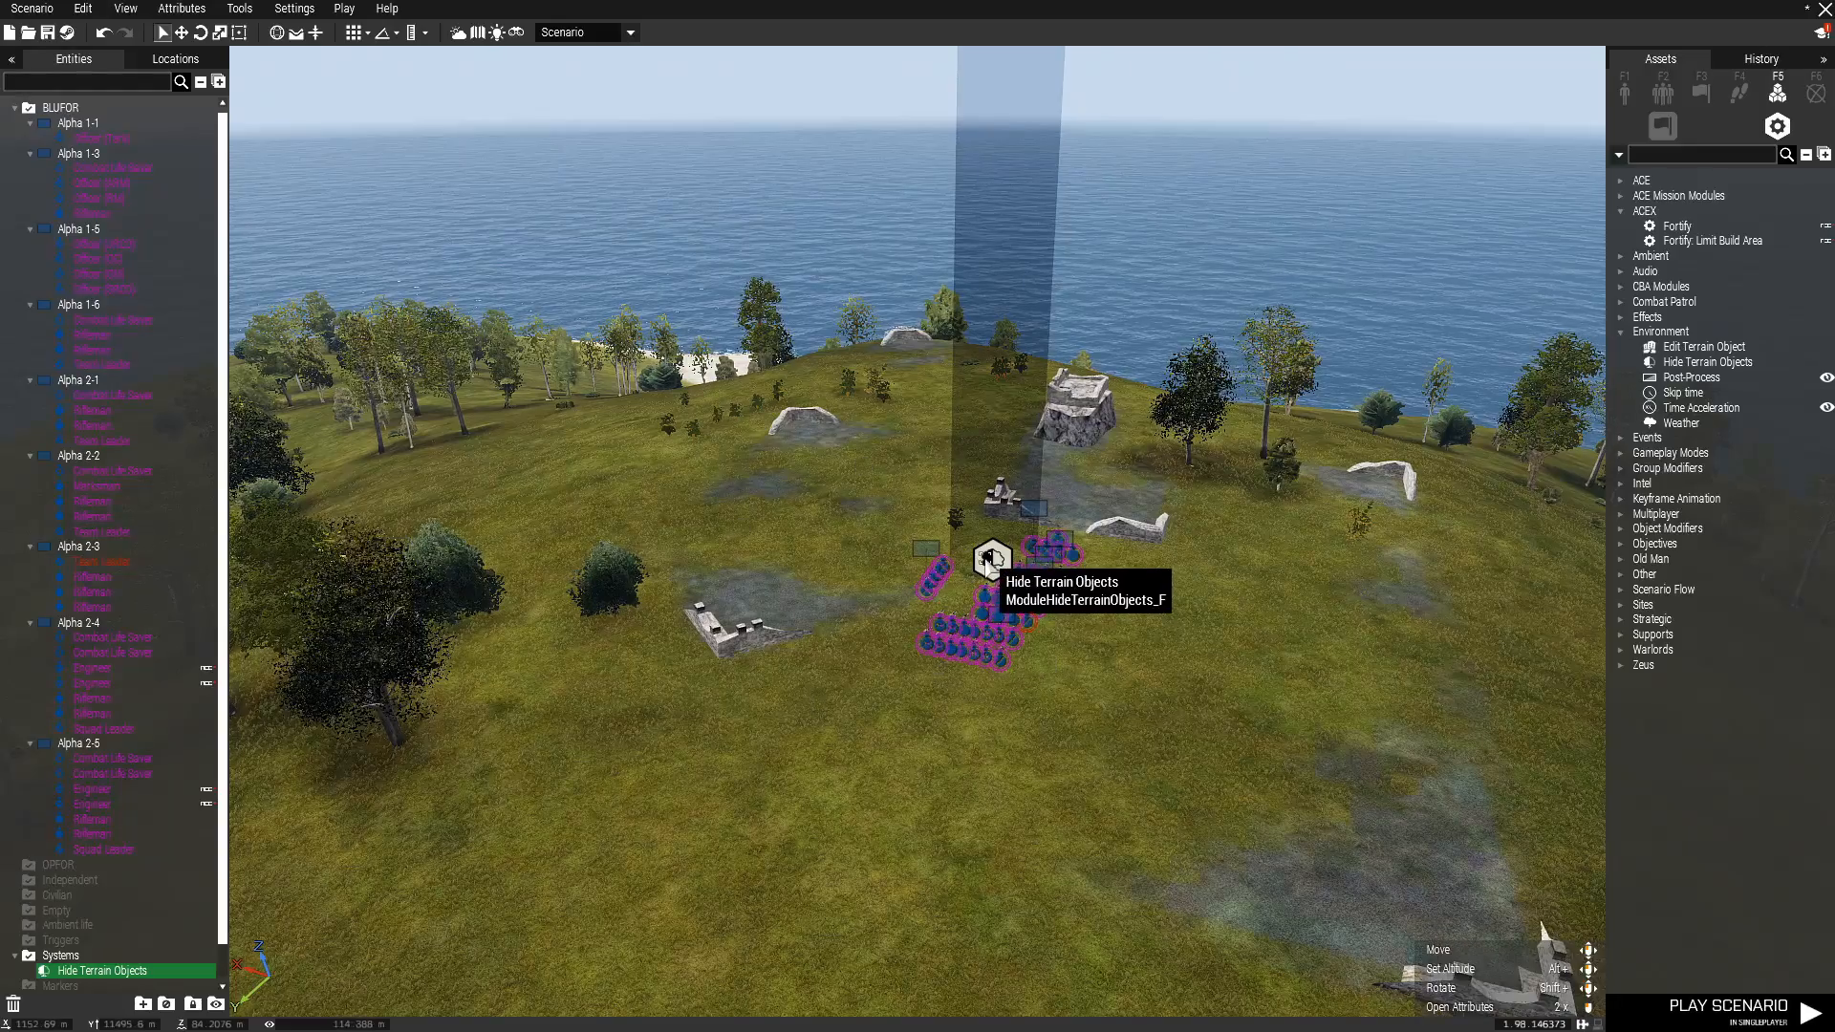
Reposition the Hide Terrain Objects module onto the open grass beyond the small group of soldiers.
{"action": "double_click", "coordinate": [991, 562]}
{"action": "left_click", "coordinate": [1153, 837]}
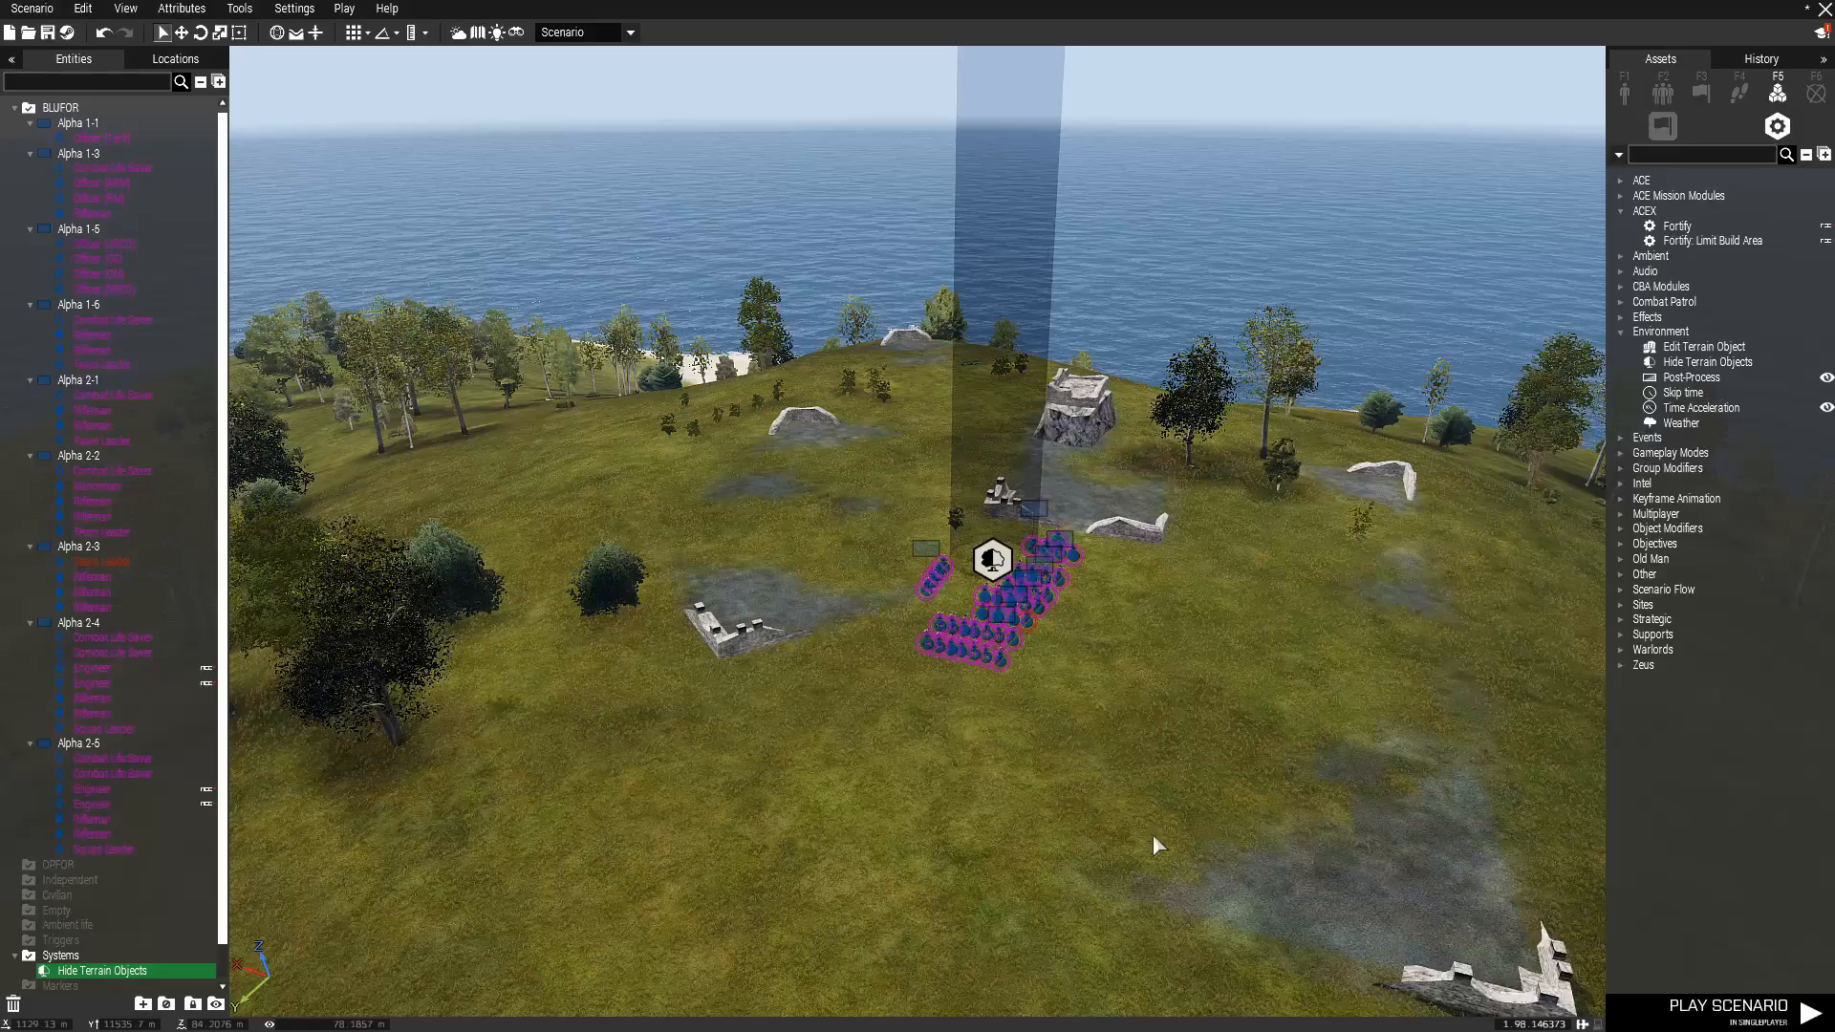
{"action": "scroll", "coordinate": [1009, 575], "scroll_direction": "up", "scroll_amount": 6}
{"action": "left_click_drag", "start_coordinate": [982, 558], "coordinate": [1027, 650]}
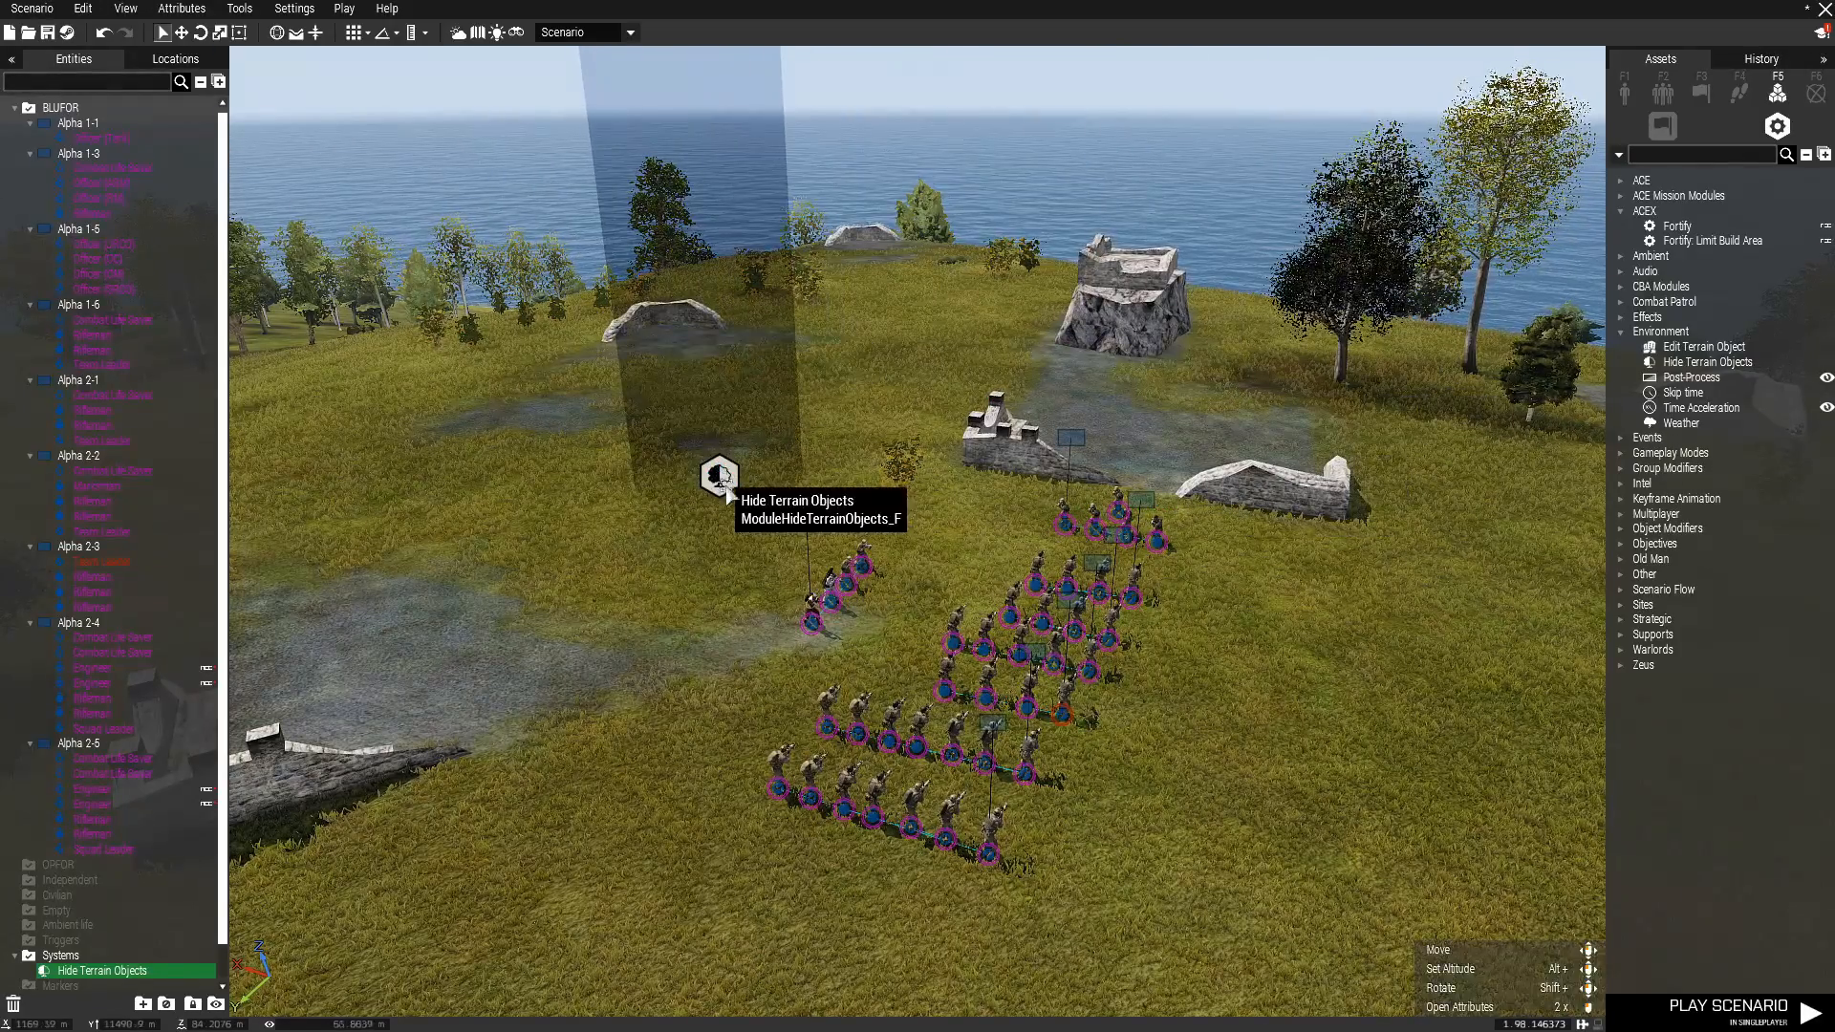
{"action": "scroll", "coordinate": [1196, 751], "scroll_direction": "down", "scroll_amount": 5}
Give the Hide Terrain Objects module a rectangular area with size A 100 and B 100.
{"action": "double_click", "coordinate": [1039, 658]}
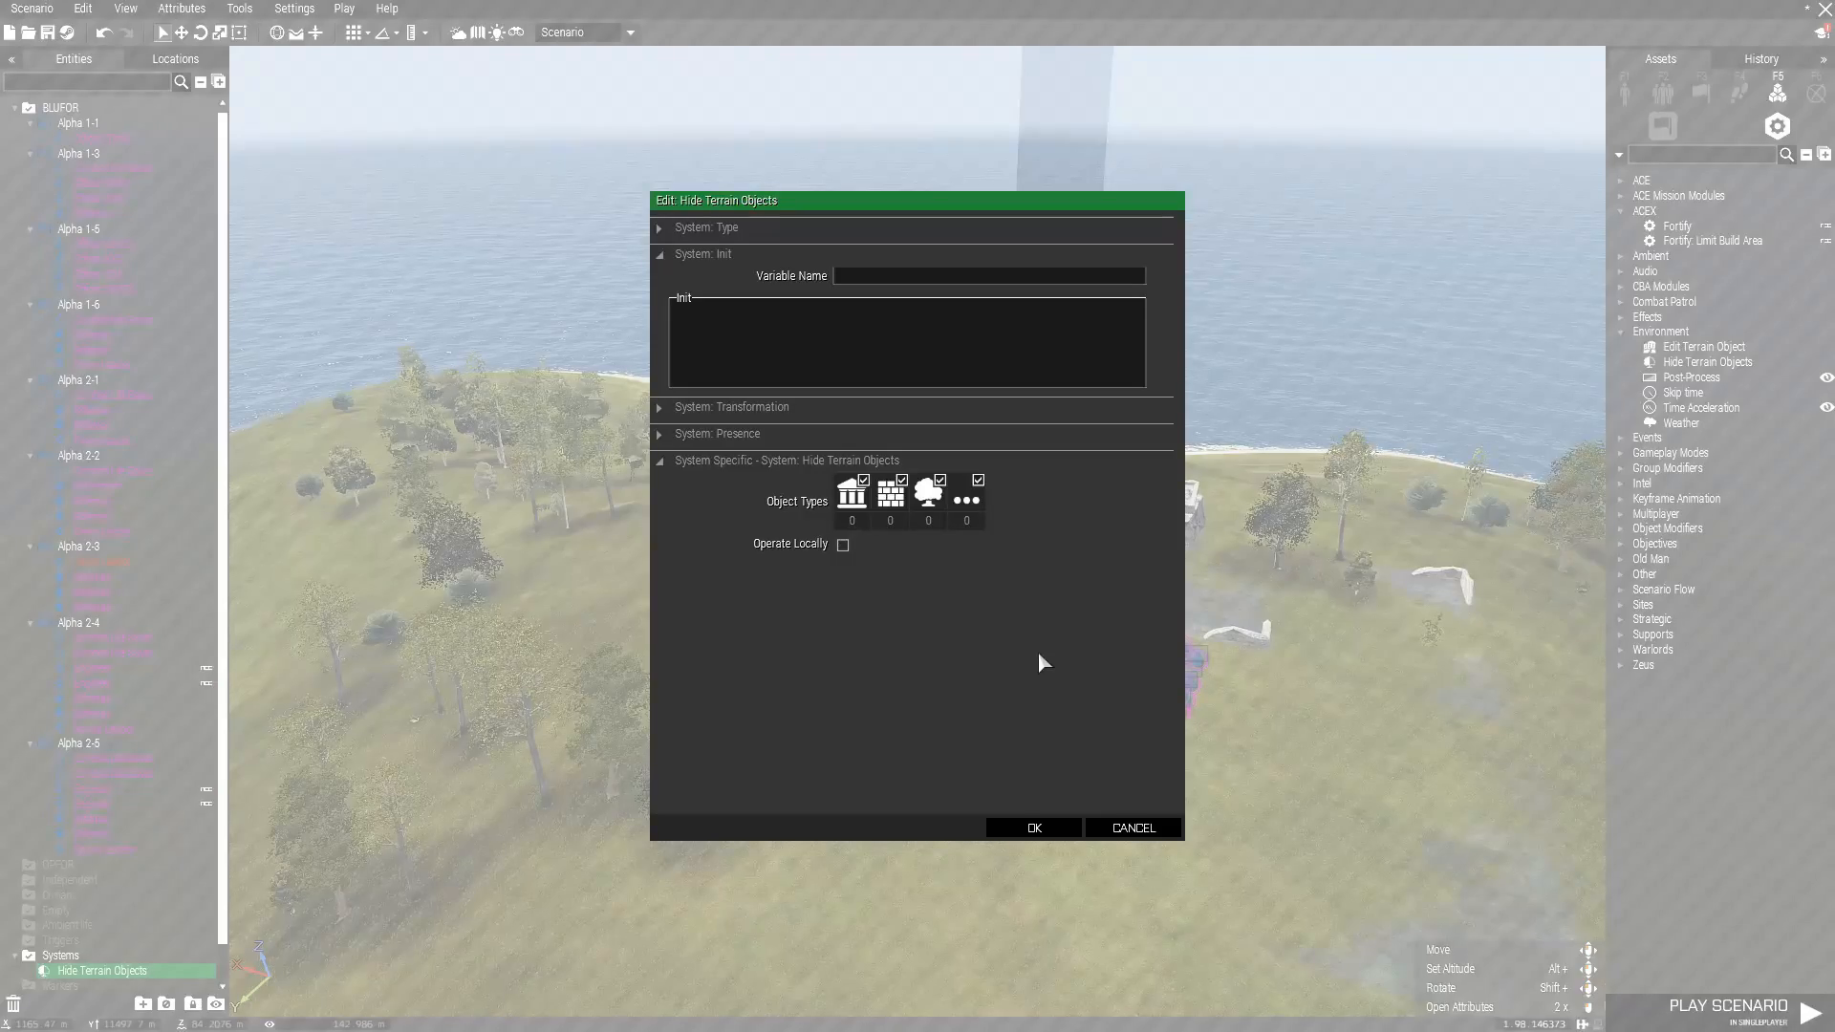
{"action": "left_click", "coordinate": [730, 409]}
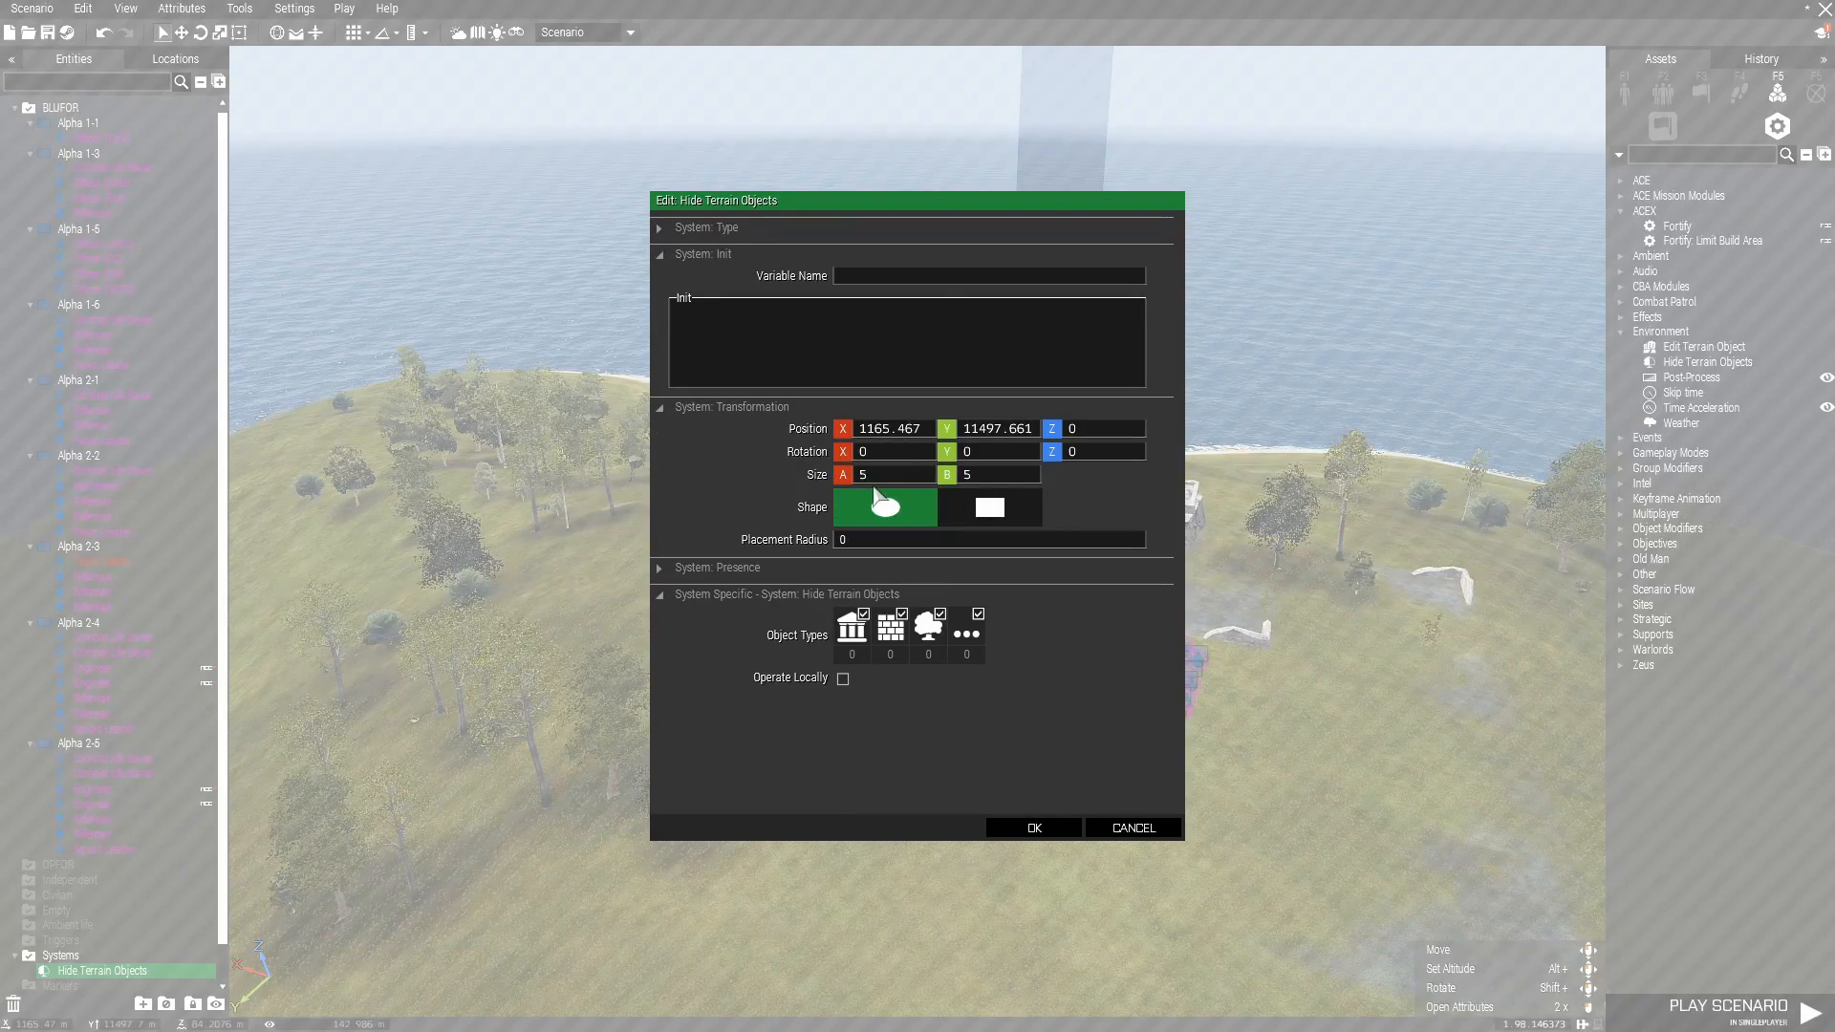
{"action": "left_click_drag", "start_coordinate": [873, 478], "coordinate": [852, 471]}
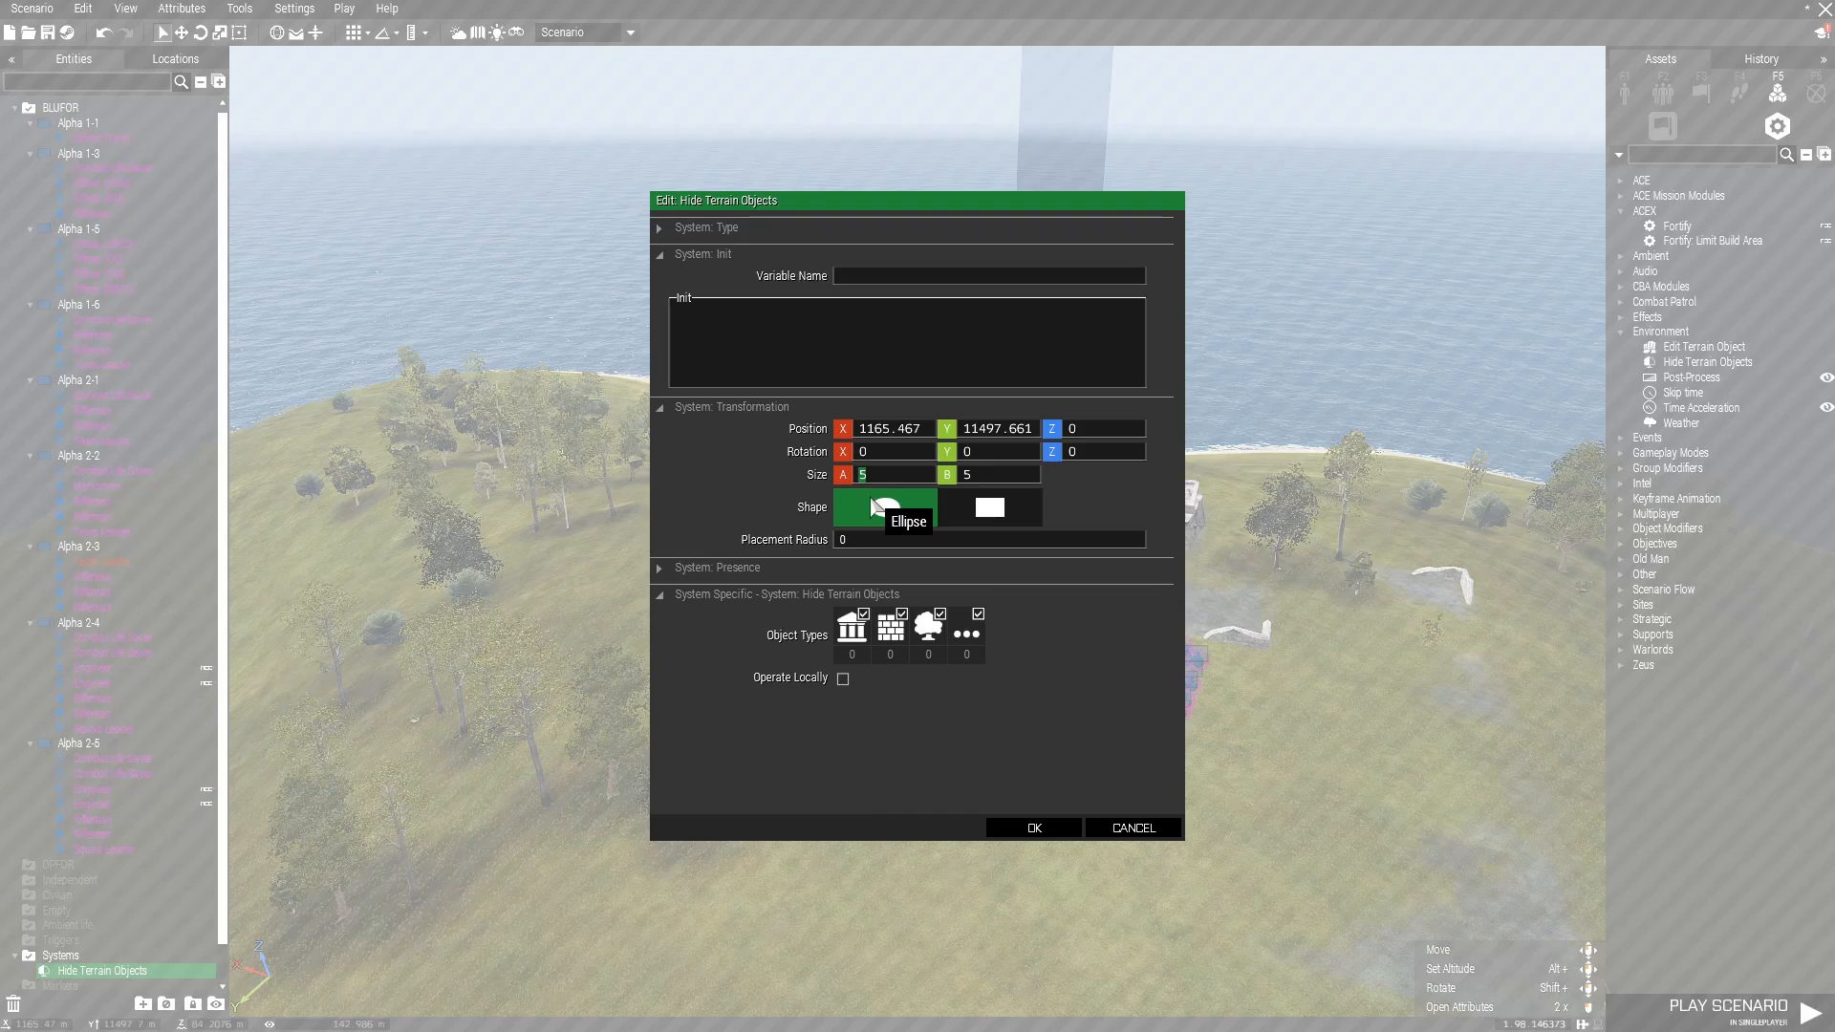
{"action": "left_click_drag", "start_coordinate": [1026, 481], "coordinate": [944, 478]}
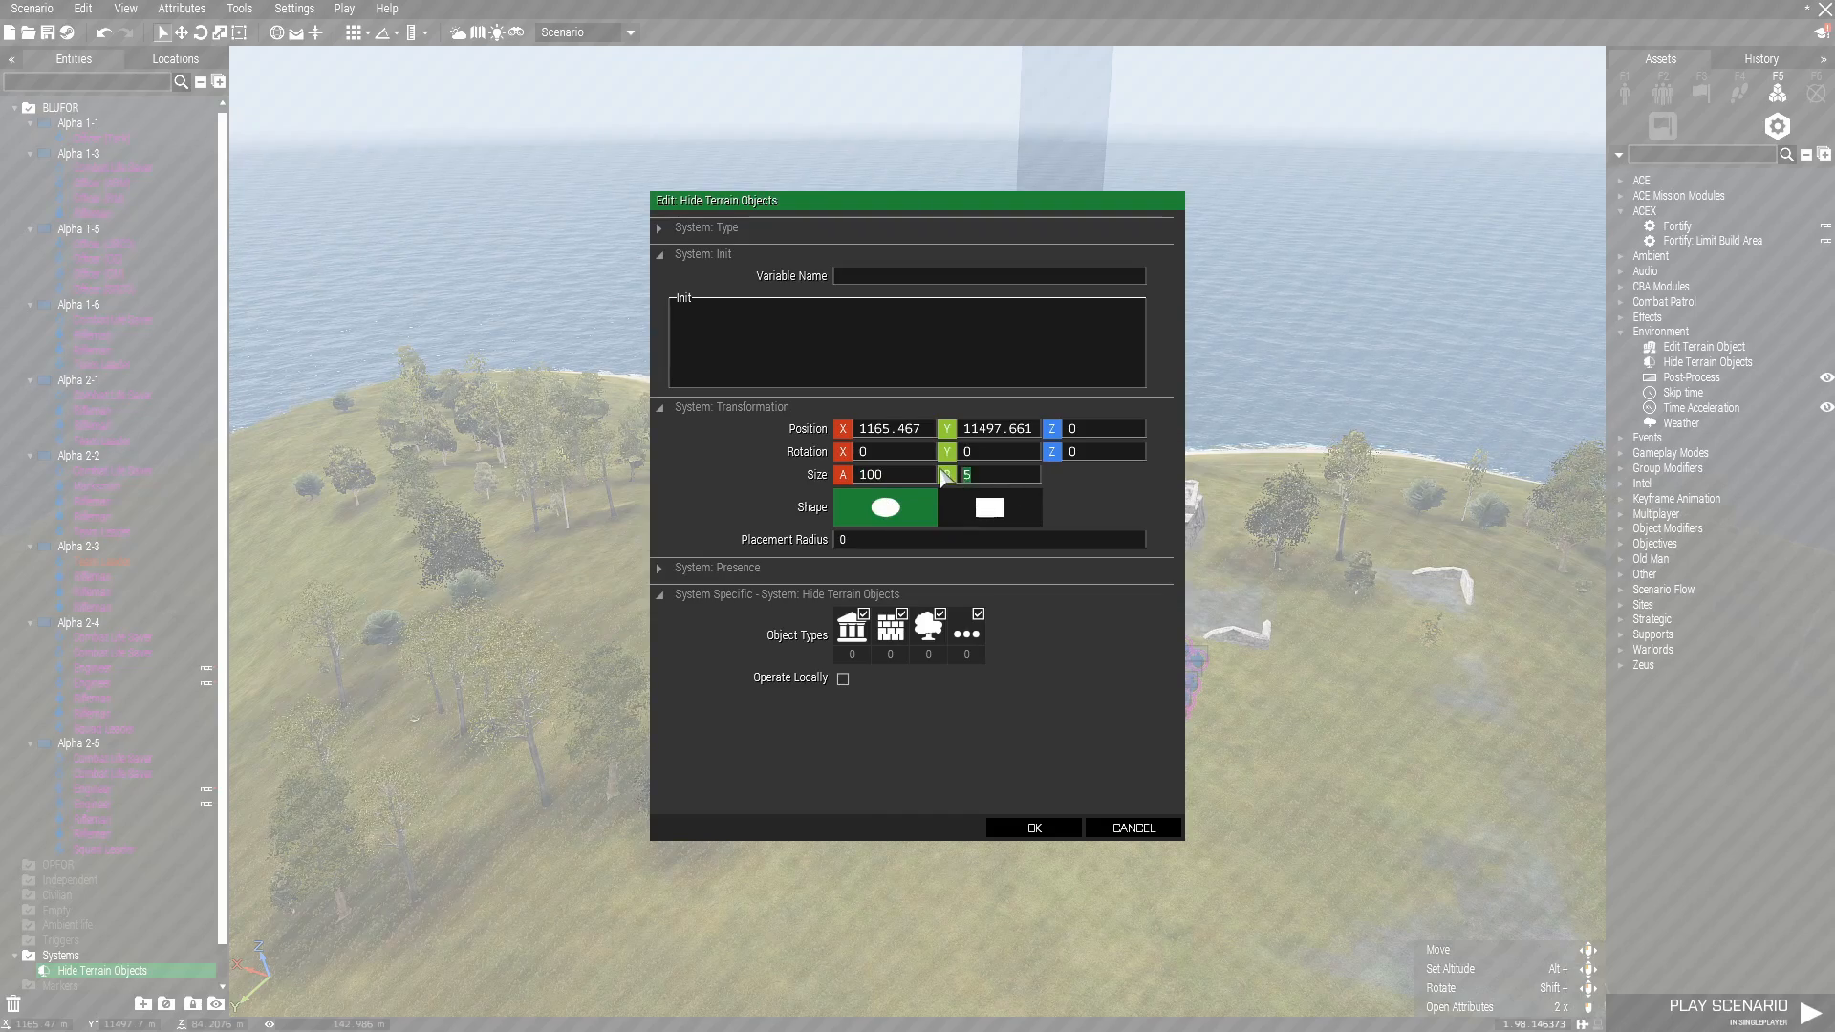
{"action": "left_click", "coordinate": [994, 520]}
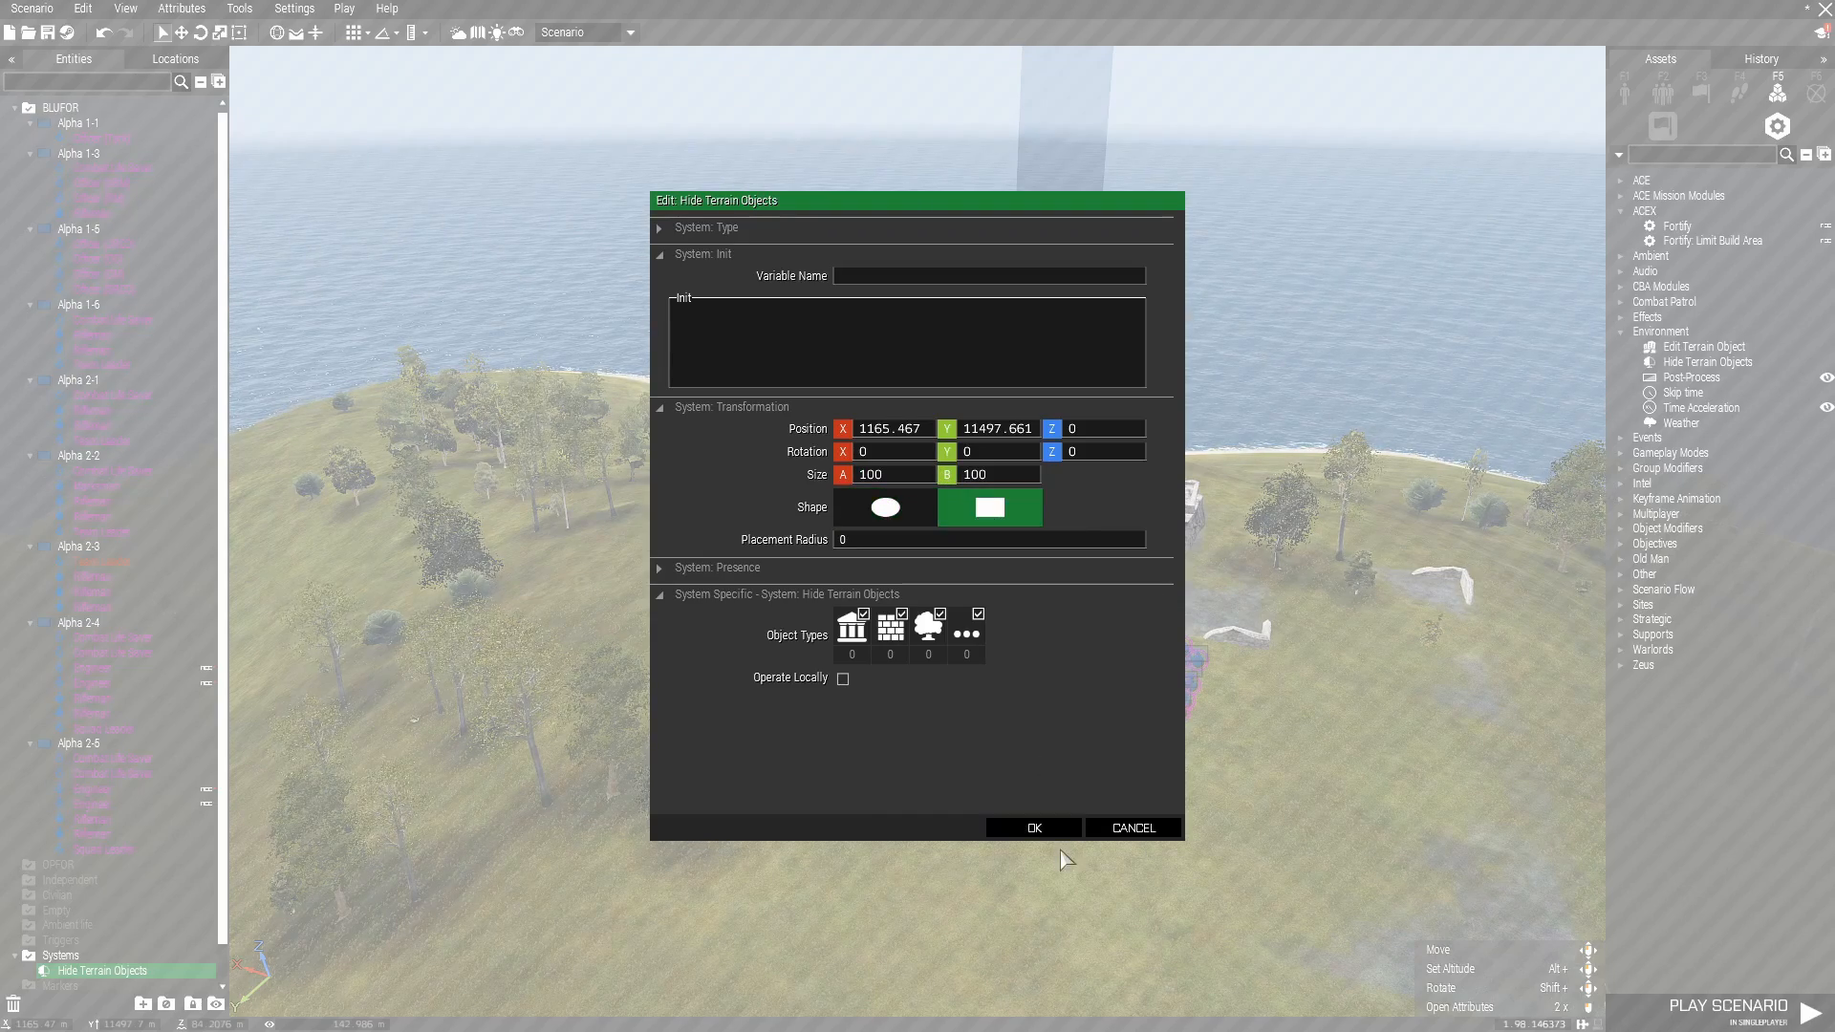
{"action": "left_click", "coordinate": [1037, 828]}
Inspect the hilltop around the soldiers and check the module's coverage area on the map.
{"action": "scroll", "coordinate": [1046, 827], "scroll_direction": "down", "scroll_amount": 4}
{"action": "key", "text": "s"}
{"action": "mouse_move", "coordinate": [978, 852]}
{"action": "right_mouse_down"}
{"action": "mouse_move", "coordinate": [995, 891]}
{"action": "mouse_move", "coordinate": [1002, 860]}
{"action": "right_mouse_up"}
{"action": "scroll", "coordinate": [1003, 859], "scroll_direction": "up", "scroll_amount": 2}
{"action": "scroll", "coordinate": [1003, 860], "scroll_direction": "up", "scroll_amount": 8}
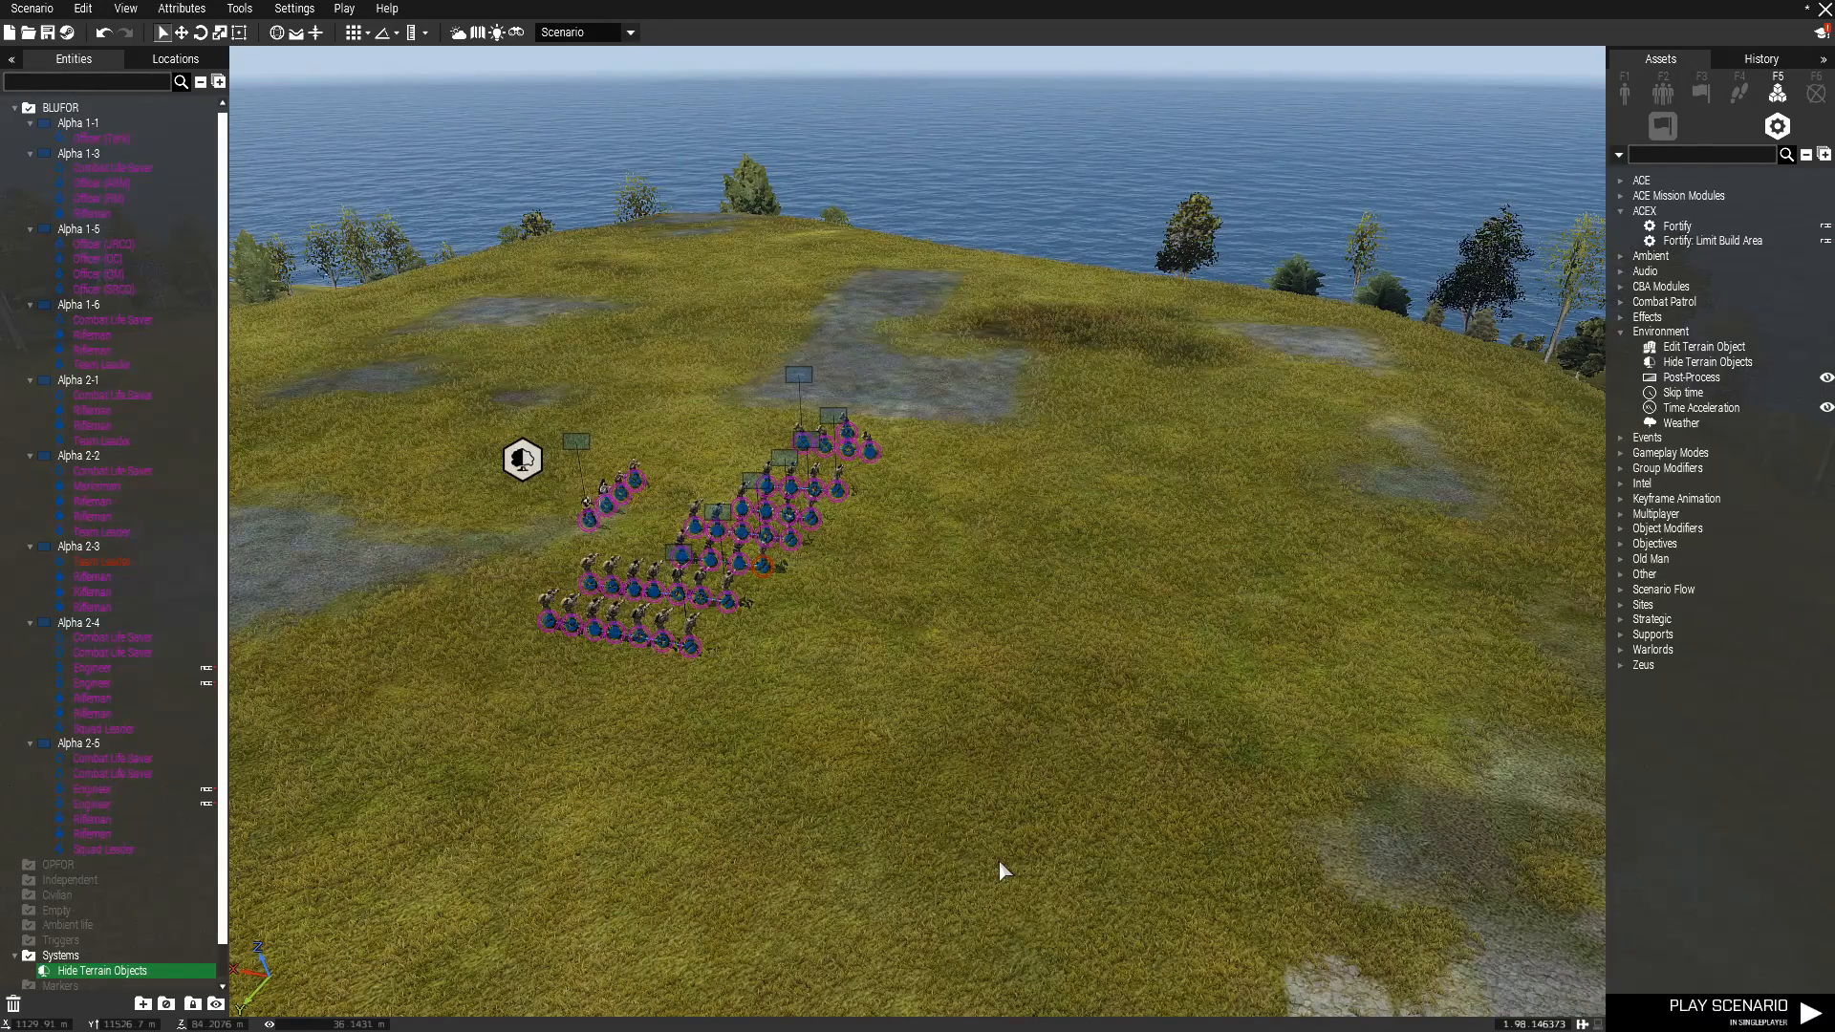
{"action": "key", "text": "m"}
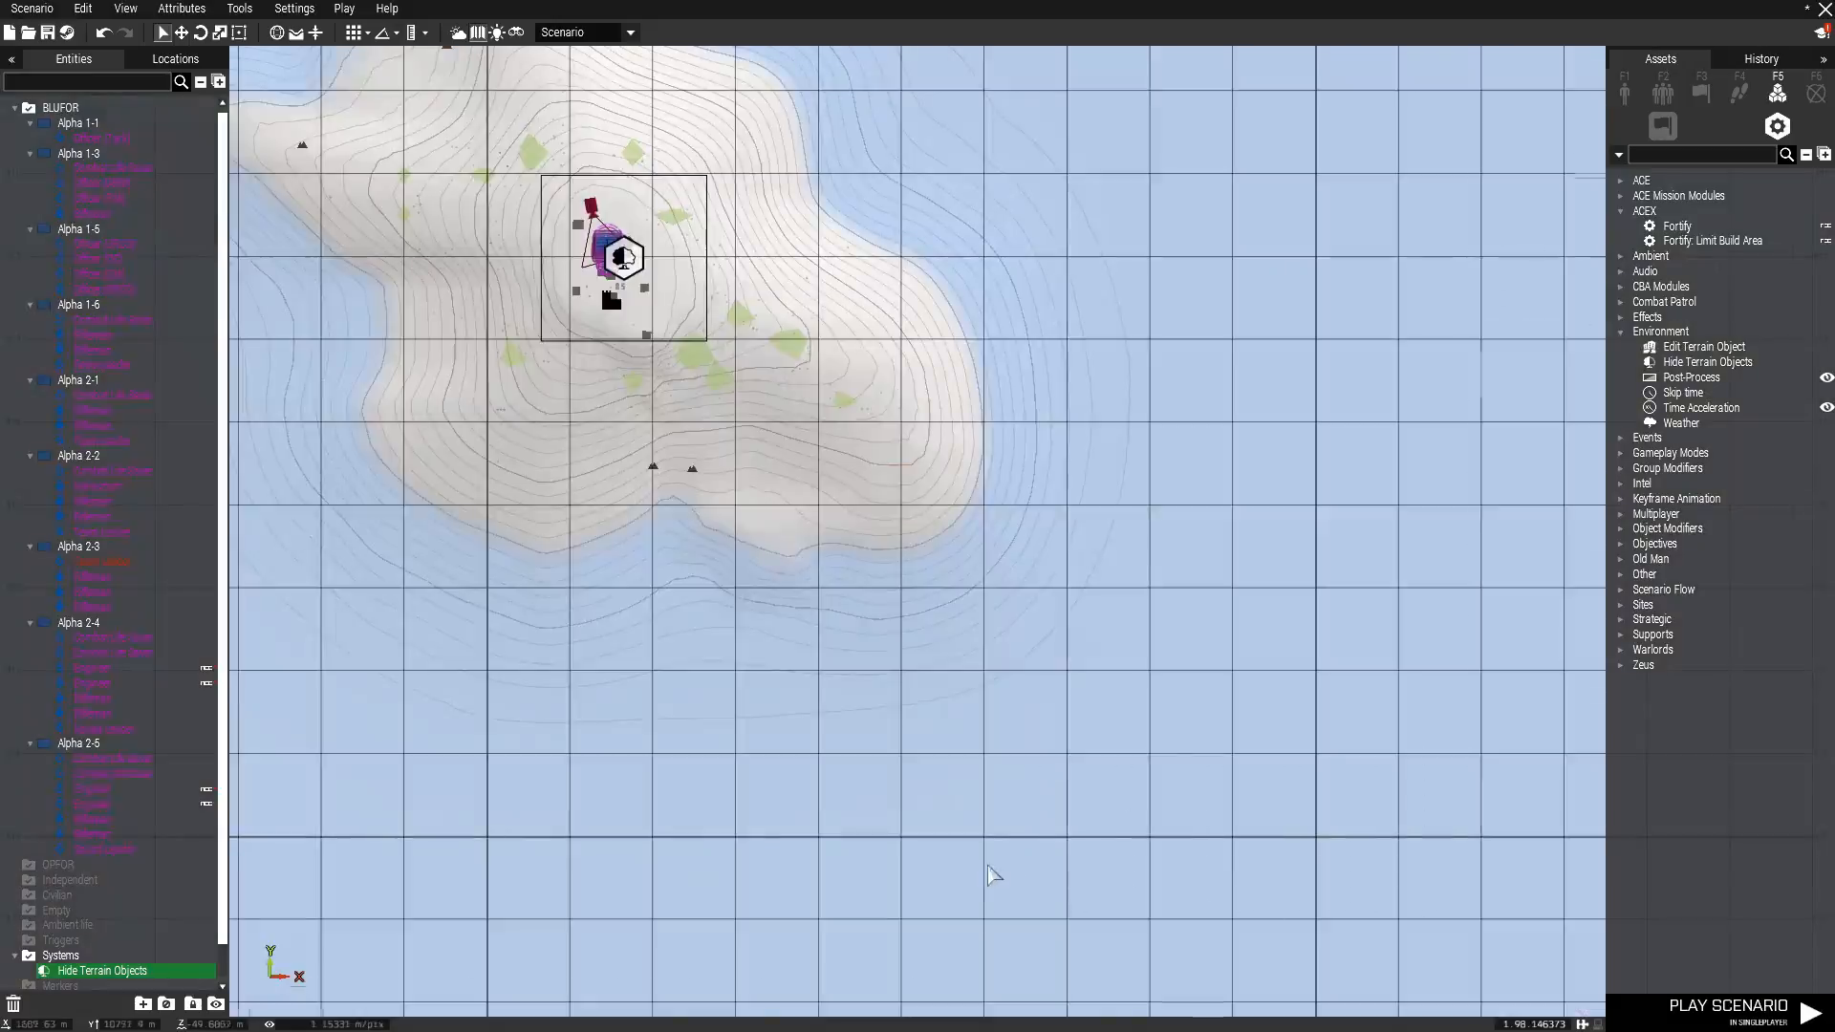
Place an Edit Terrain Object module on the hotel building in Meaux and set its object state to destroyed.
{"action": "key", "text": "m"}
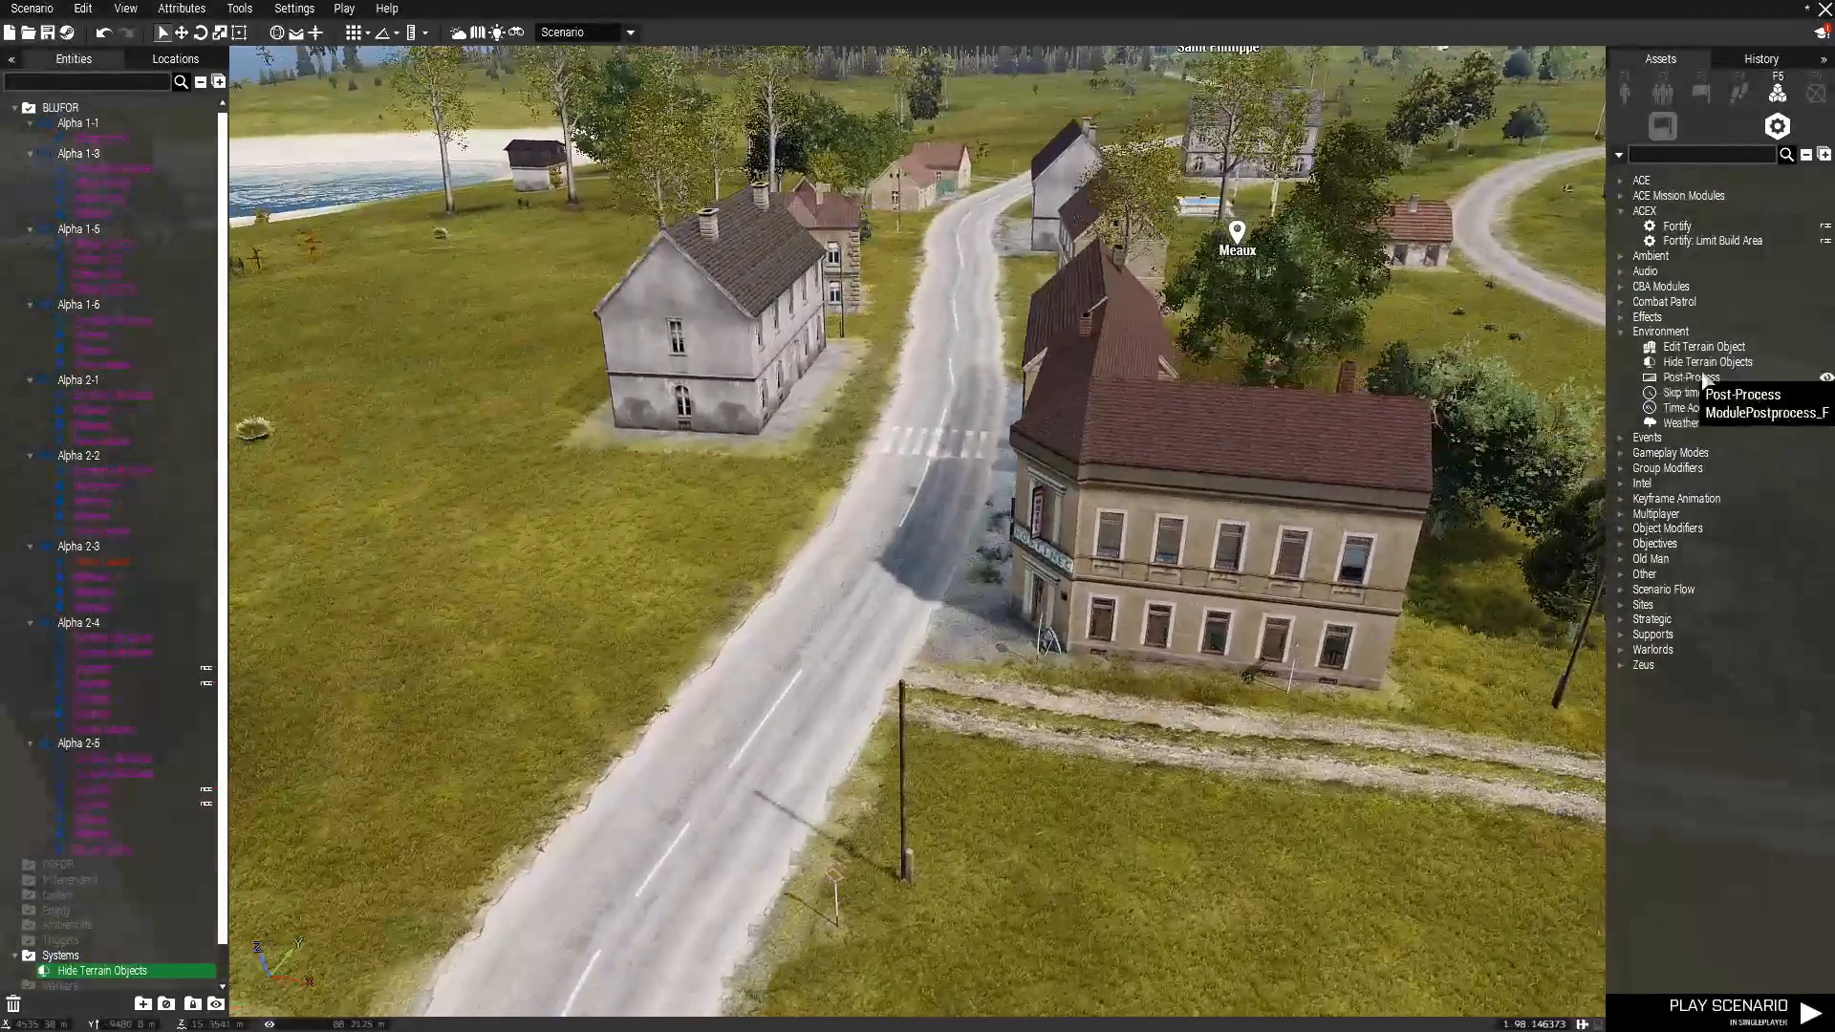
{"action": "left_click", "coordinate": [1702, 346]}
{"action": "left_click", "coordinate": [1171, 582]}
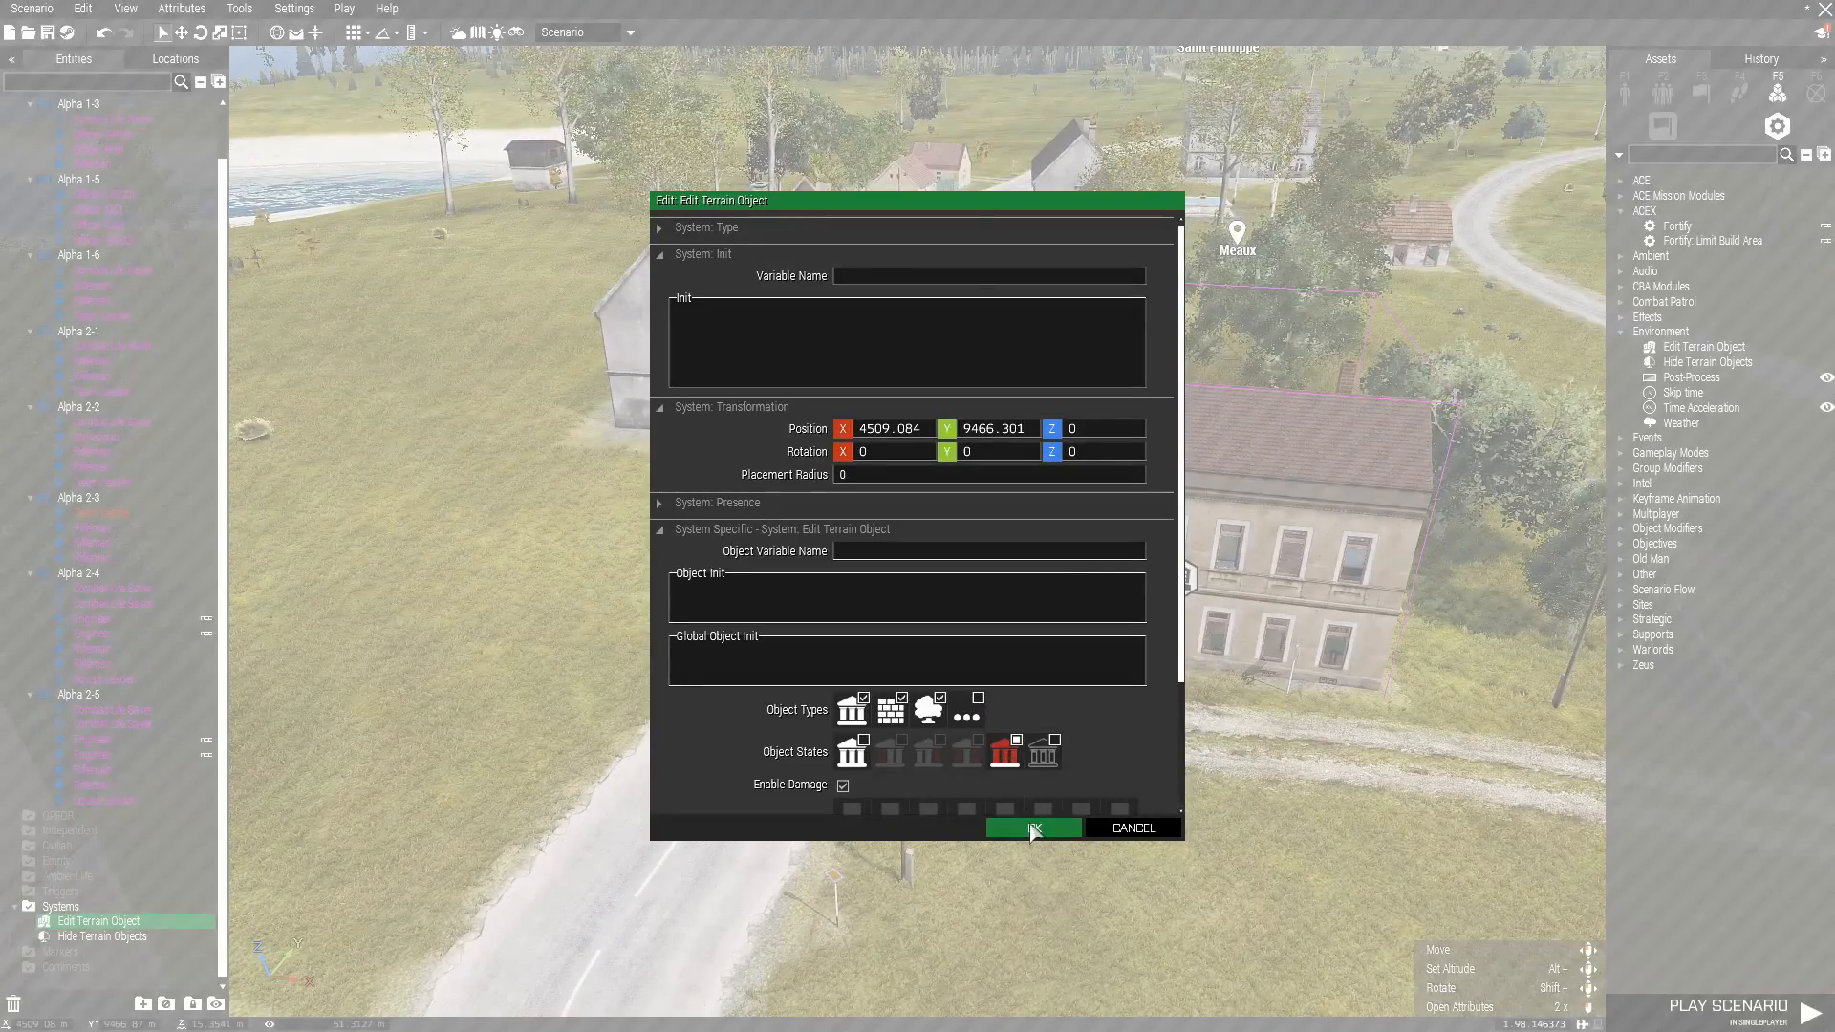
{"action": "left_click", "coordinate": [1032, 827]}
Change the hotel building's object state to hidden in the Edit Terrain Object module and inspect the site.
{"action": "double_click", "coordinate": [1181, 578]}
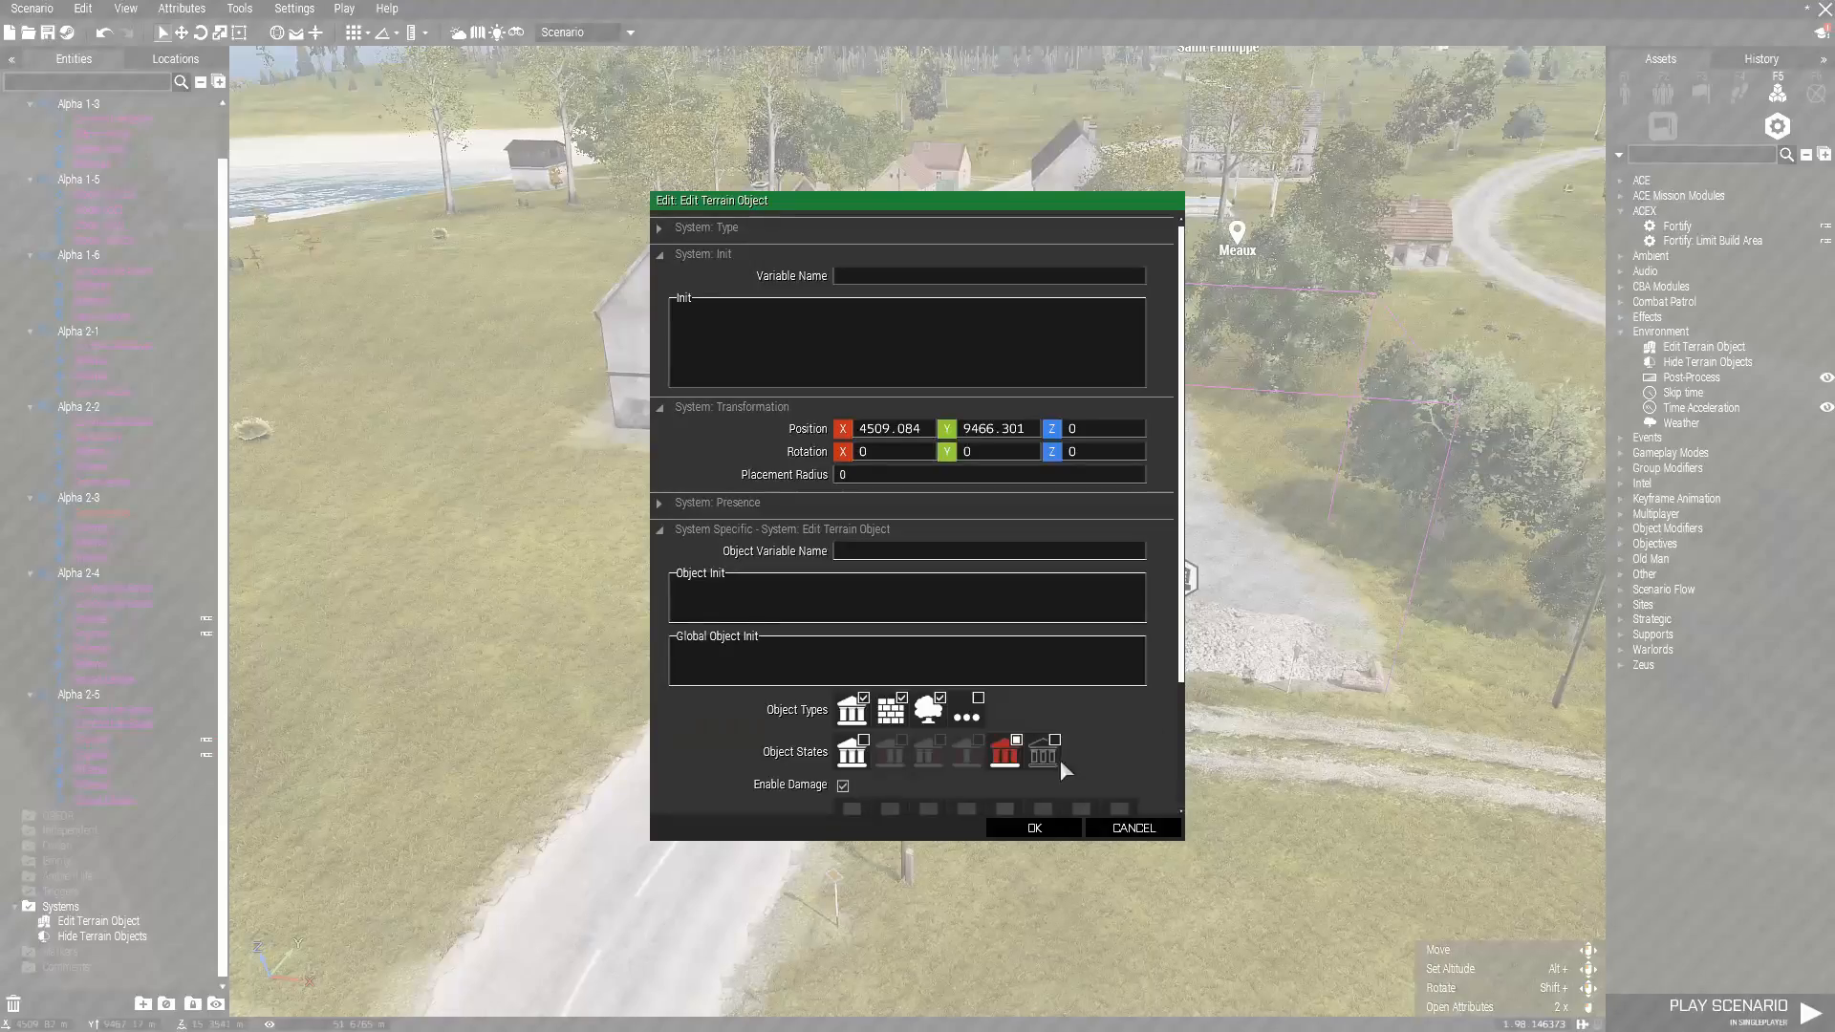
{"action": "left_click", "coordinate": [1051, 827]}
{"action": "scroll", "coordinate": [1226, 640], "scroll_direction": "up", "scroll_amount": 3}
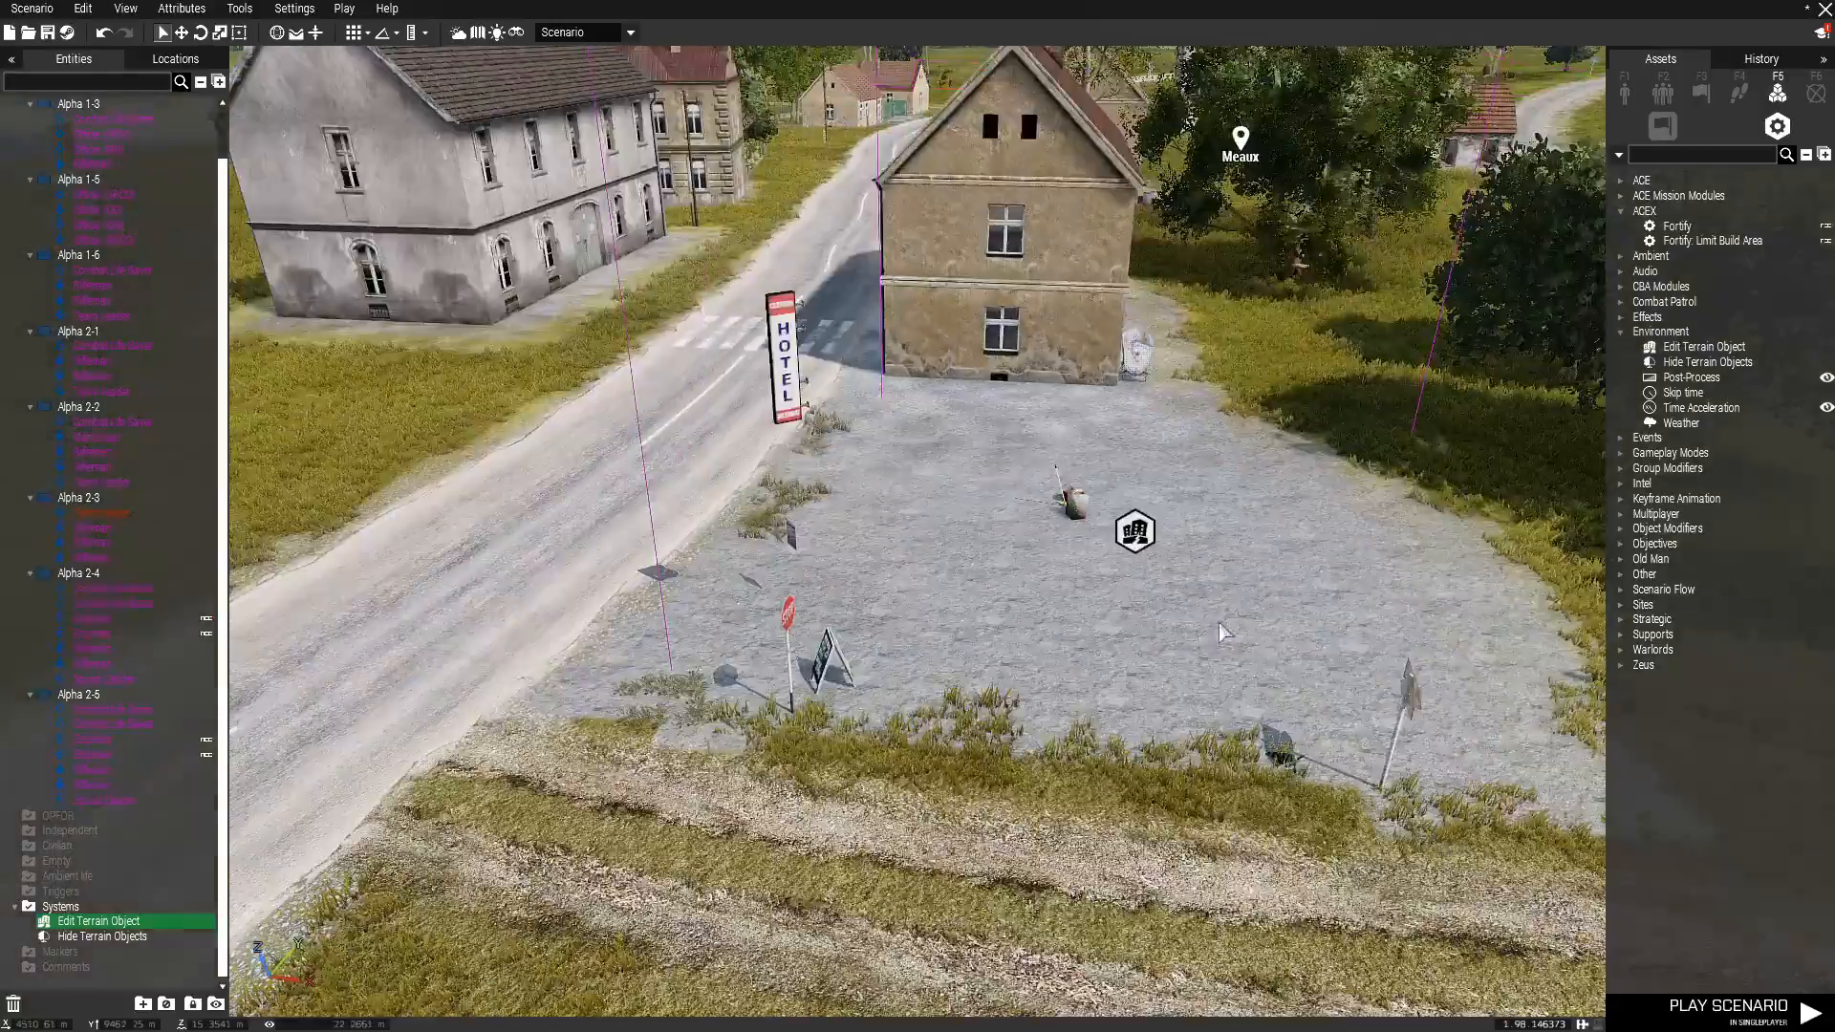
{"action": "scroll", "coordinate": [1102, 570], "scroll_direction": "down", "scroll_amount": 2}
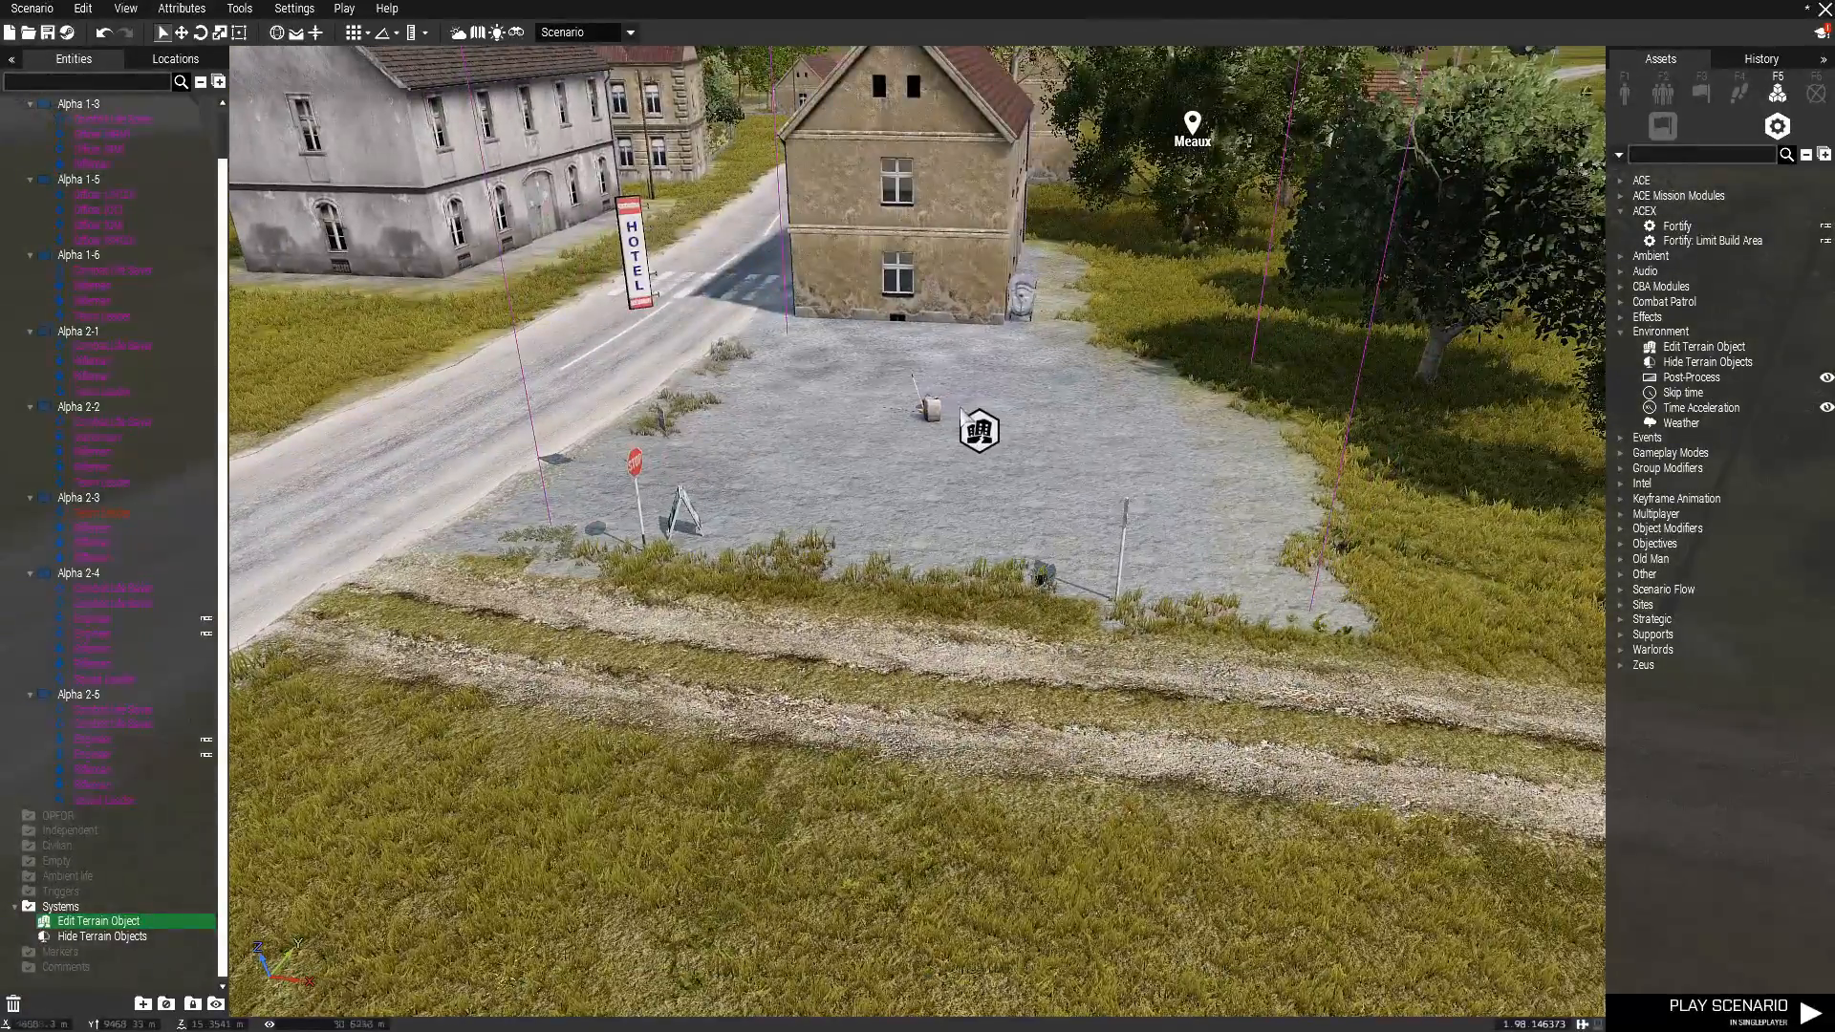
Delete the Edit Terrain Object module at the hotel and return to the soldiers on the island hilltop.
{"action": "key", "text": "Delete"}
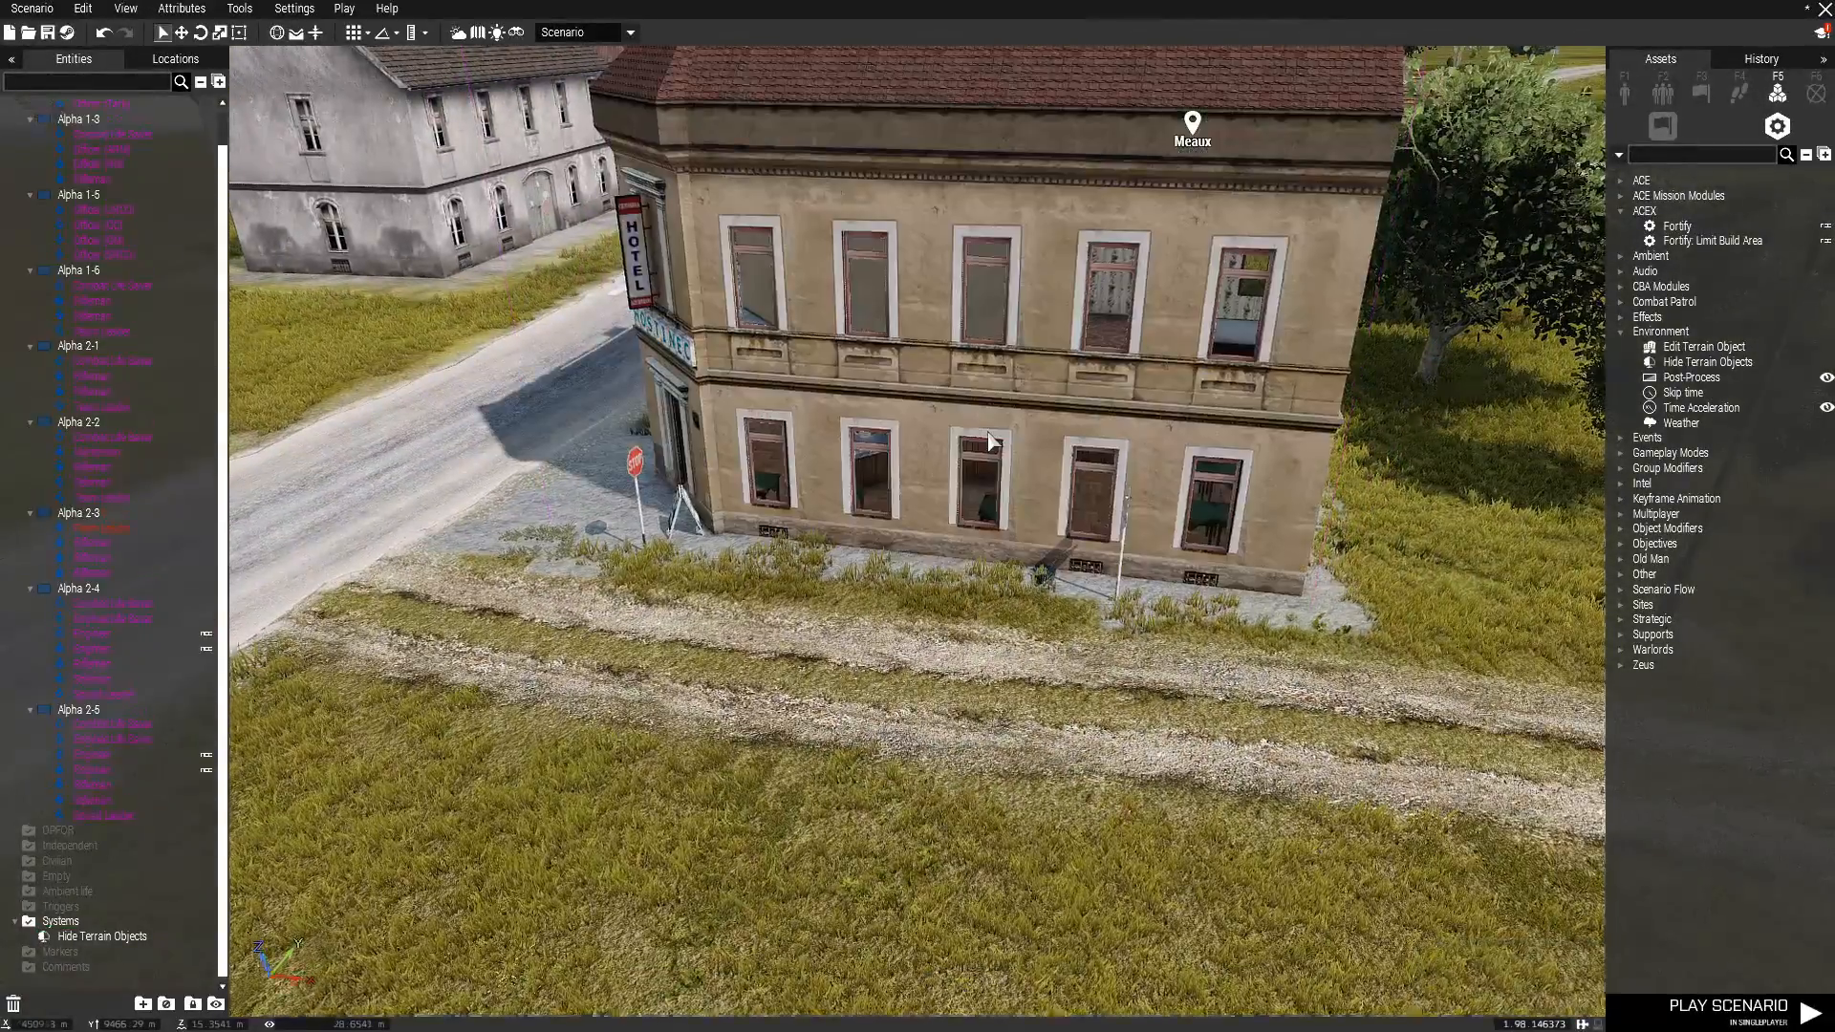
{"action": "scroll", "coordinate": [991, 444], "scroll_direction": "down", "scroll_amount": 5}
{"action": "key", "text": "m"}
{"action": "scroll", "coordinate": [976, 677], "scroll_direction": "down", "scroll_amount": 4}
{"action": "scroll", "coordinate": [793, 520], "scroll_direction": "up", "scroll_amount": 8}
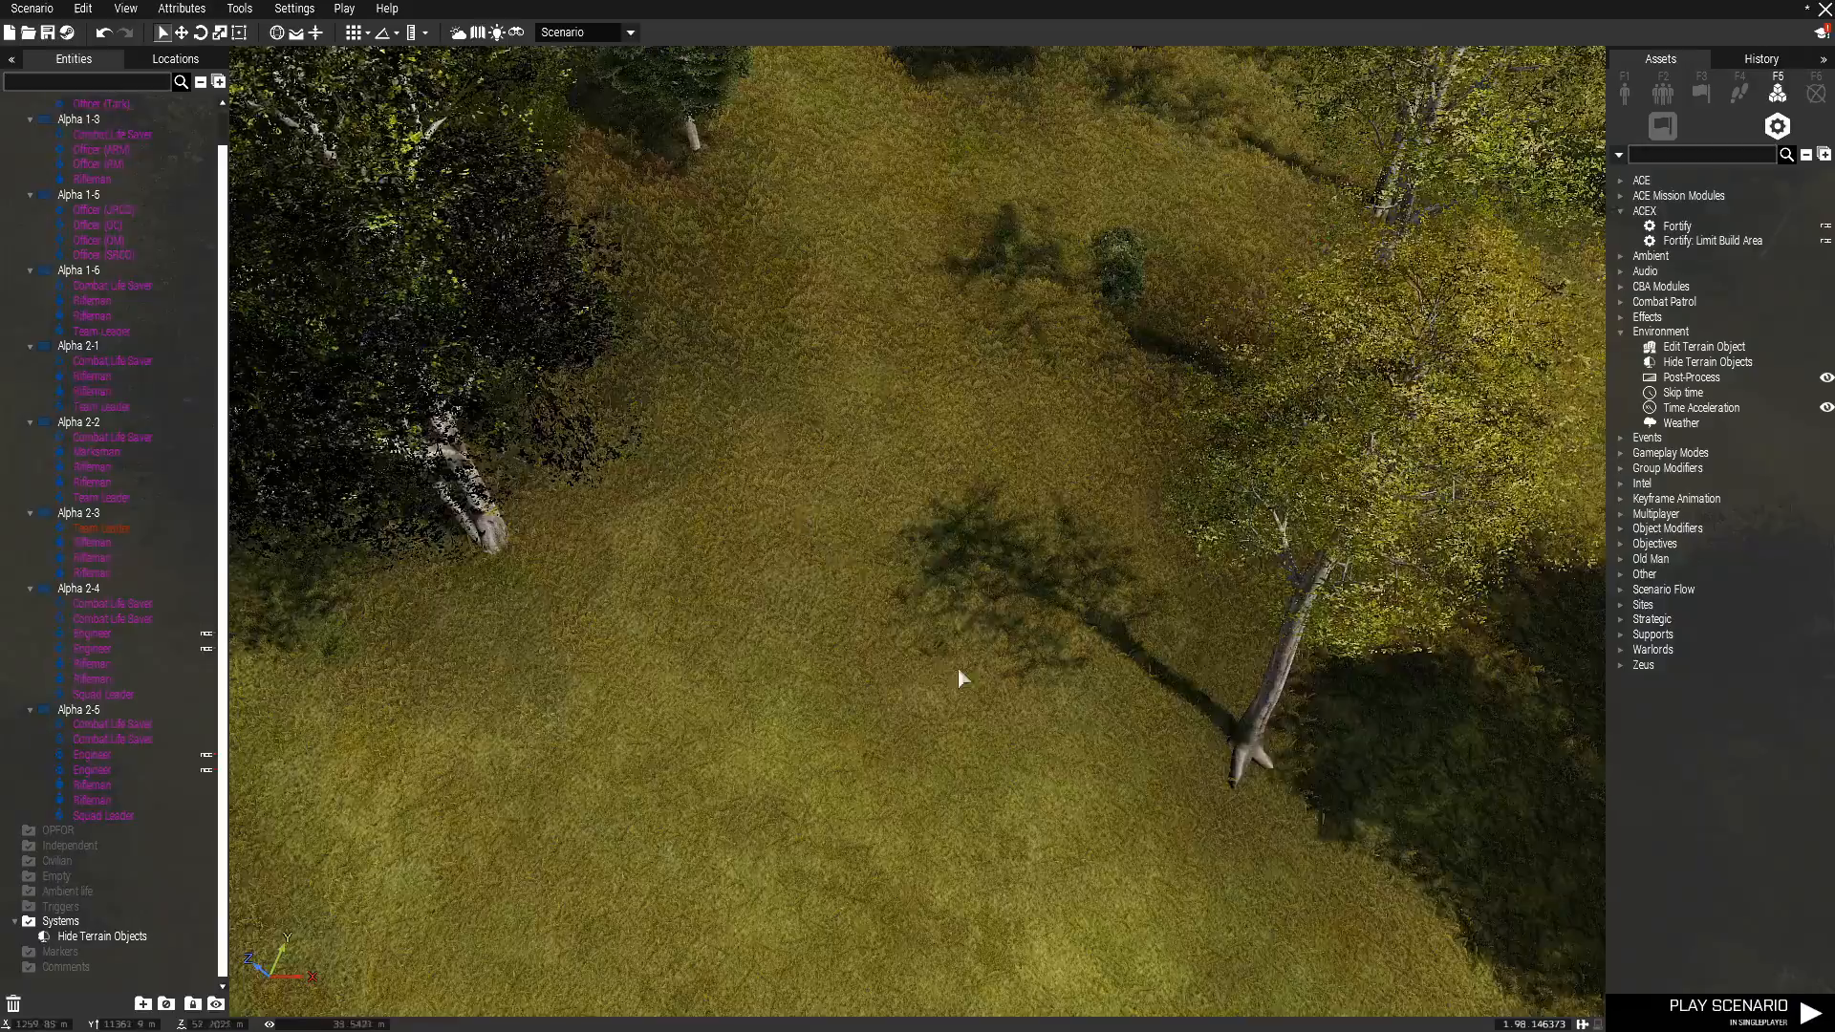
{"action": "key", "text": "m"}
{"action": "key", "text": "w"}
{"action": "right_click_drag", "start_coordinate": [949, 546], "coordinate": [373, 621]}
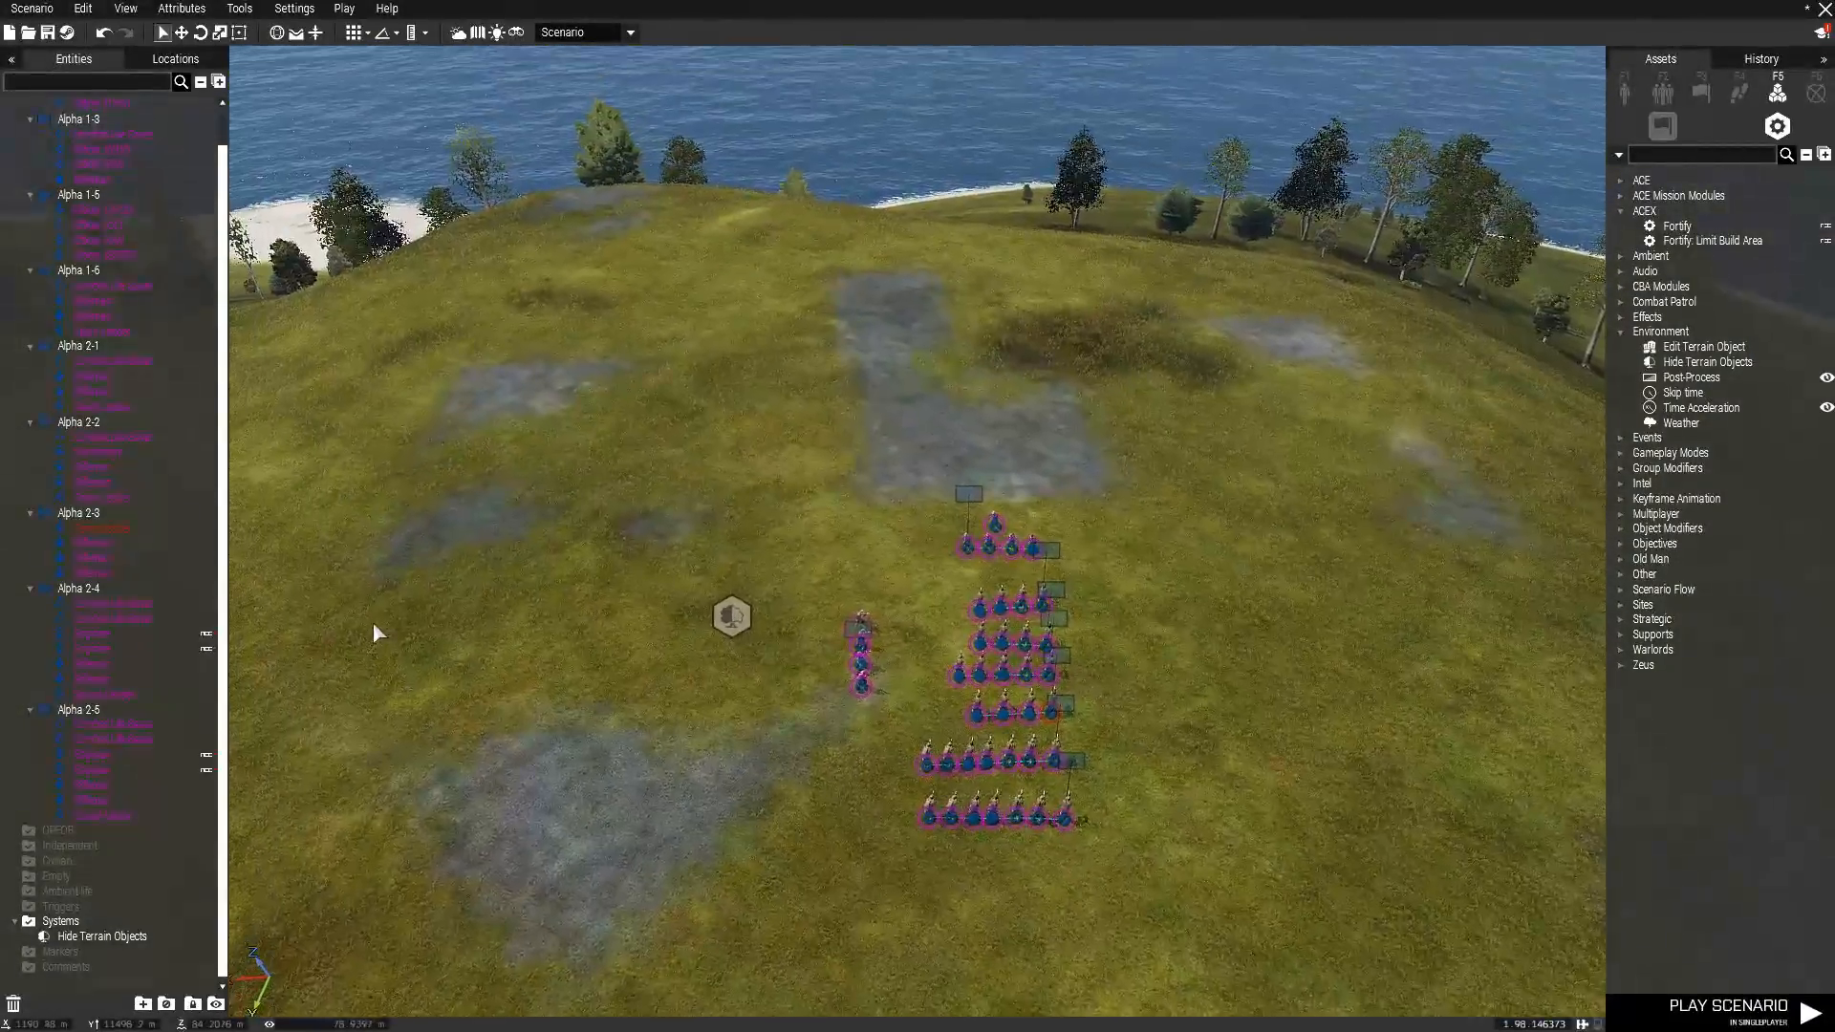
{"action": "key", "text": "s"}
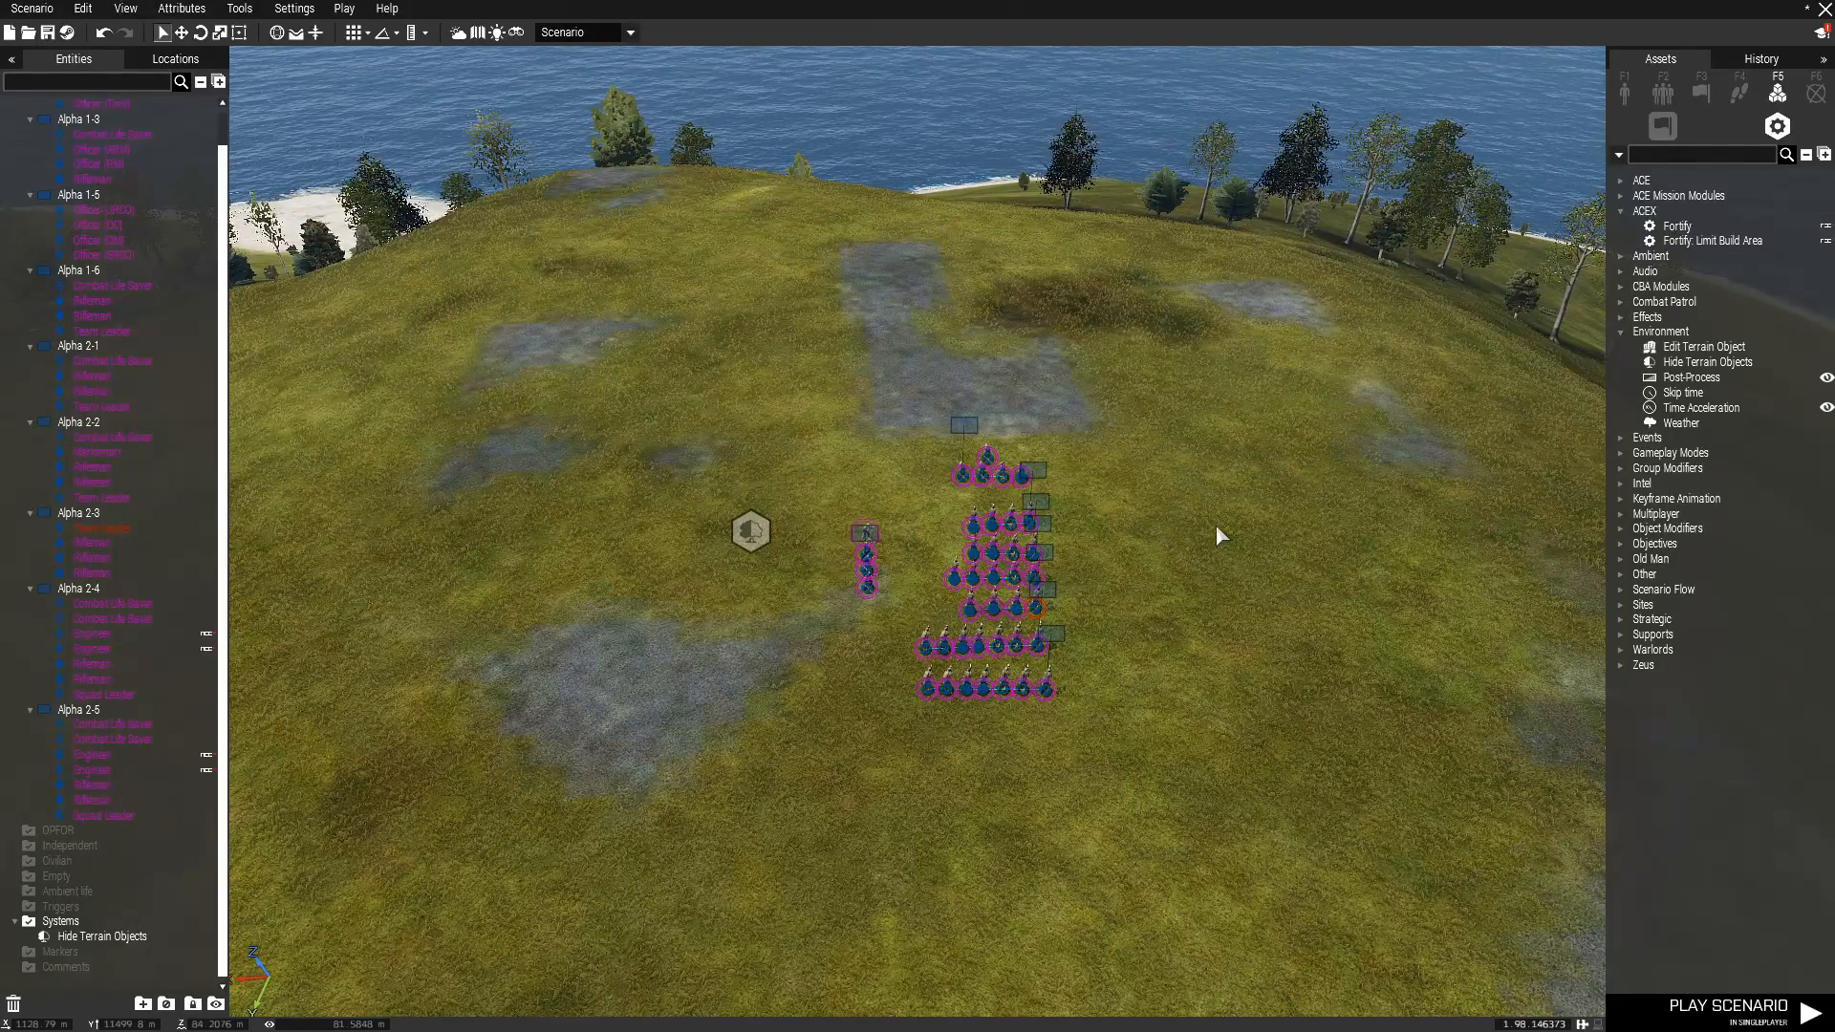
Browse the Storage containers in the Supplies category of the empty props.
{"action": "scroll", "coordinate": [1218, 535], "scroll_direction": "up", "scroll_amount": 3}
{"action": "left_click", "coordinate": [1625, 93]}
{"action": "key", "text": "a"}
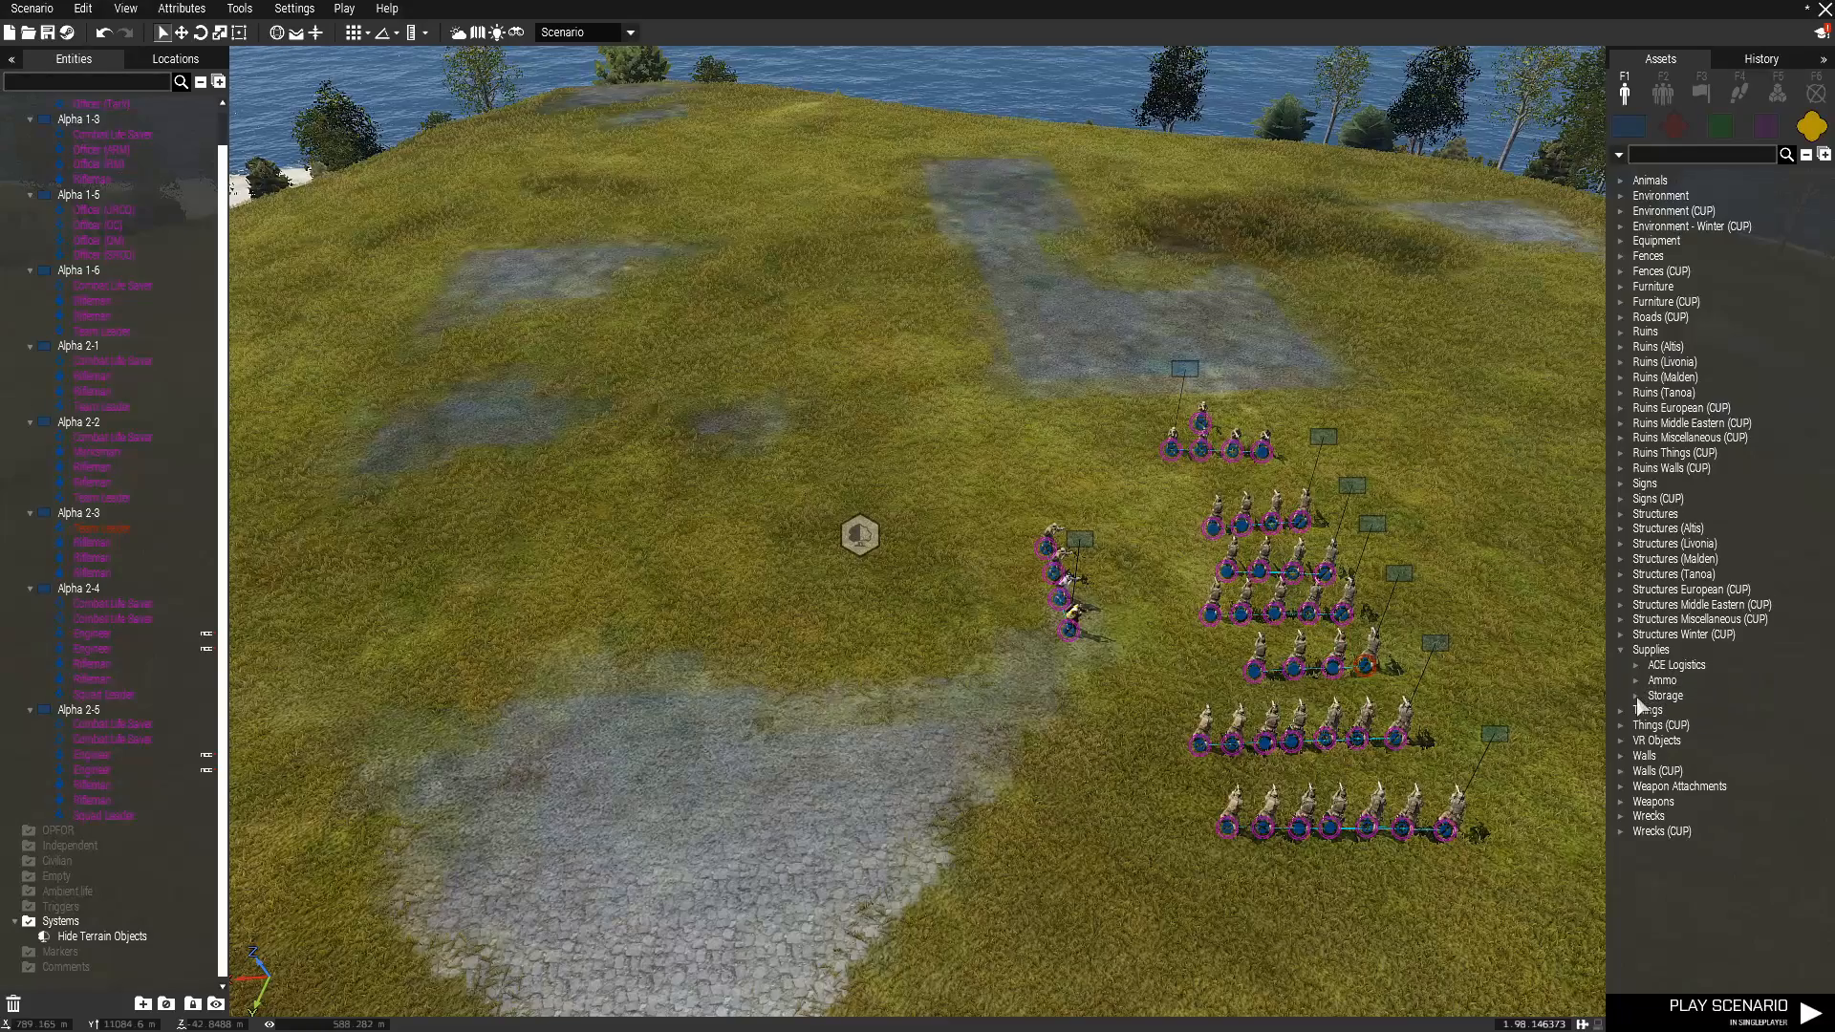
{"action": "left_click", "coordinate": [1636, 679]}
{"action": "left_click", "coordinate": [1635, 680]}
{"action": "left_click", "coordinate": [1635, 694]}
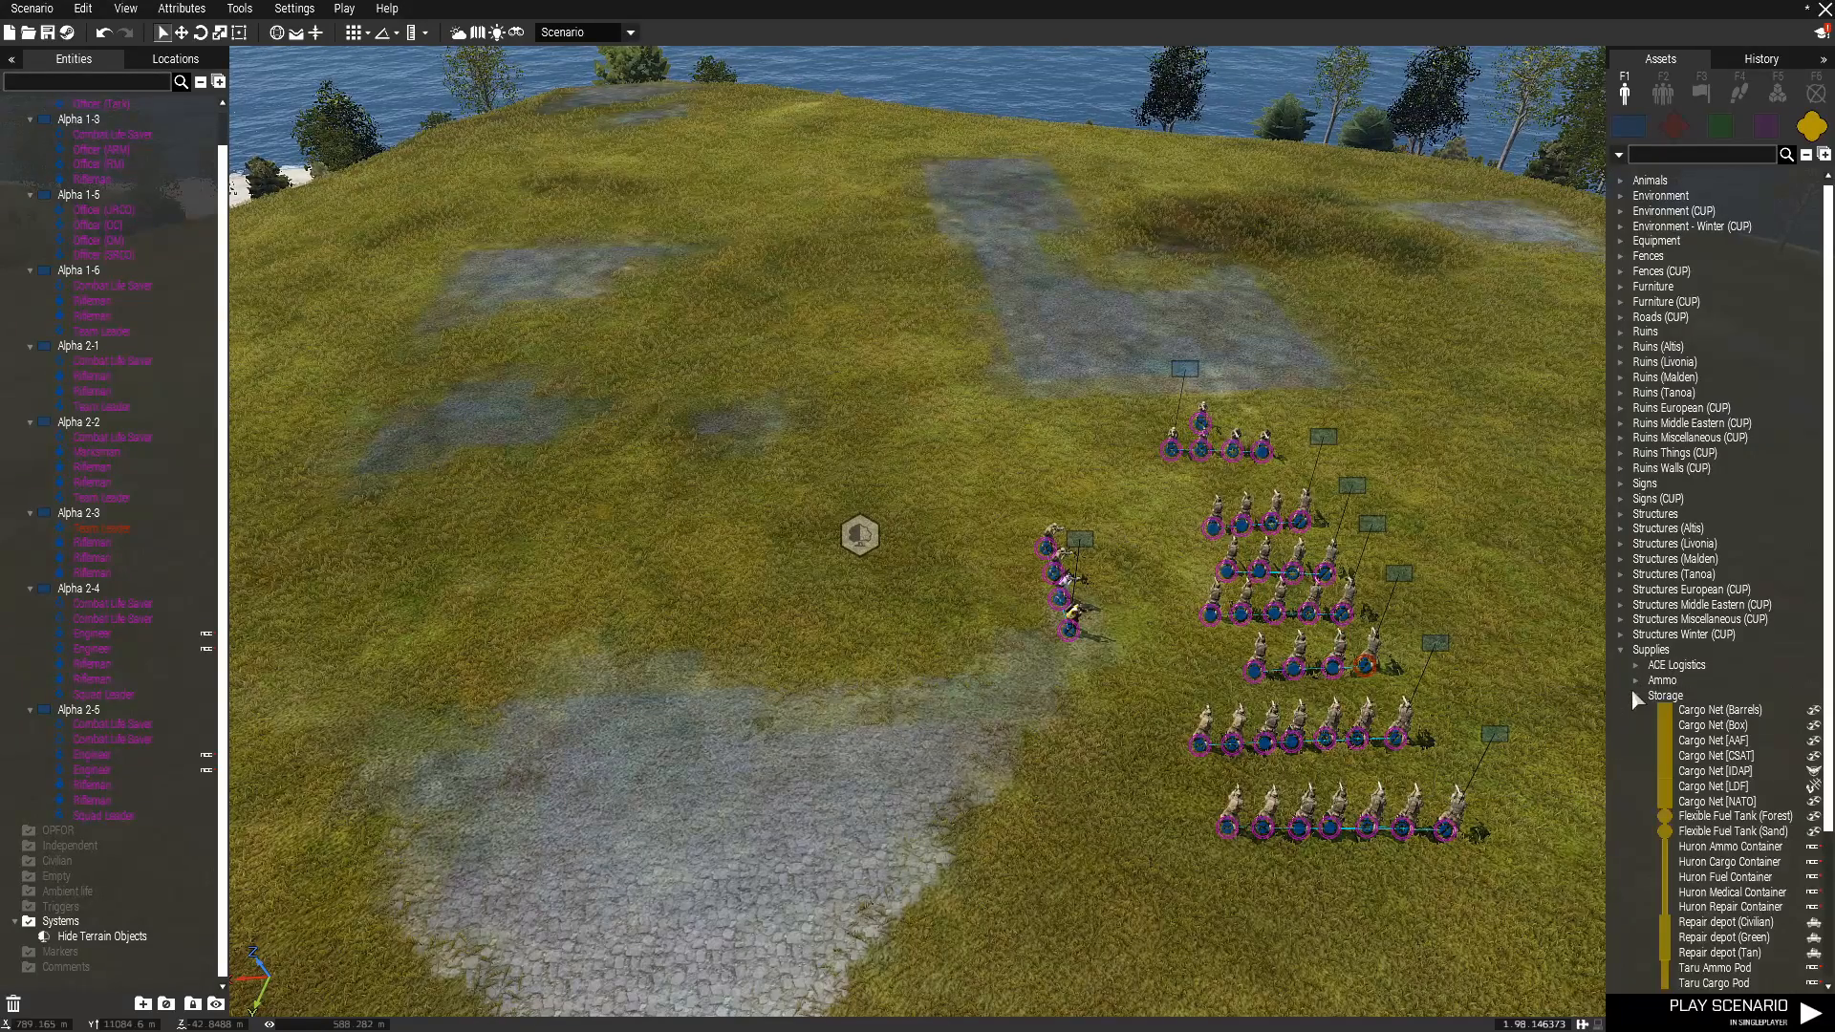
{"action": "scroll", "coordinate": [1715, 700], "scroll_direction": "down", "scroll_amount": 4}
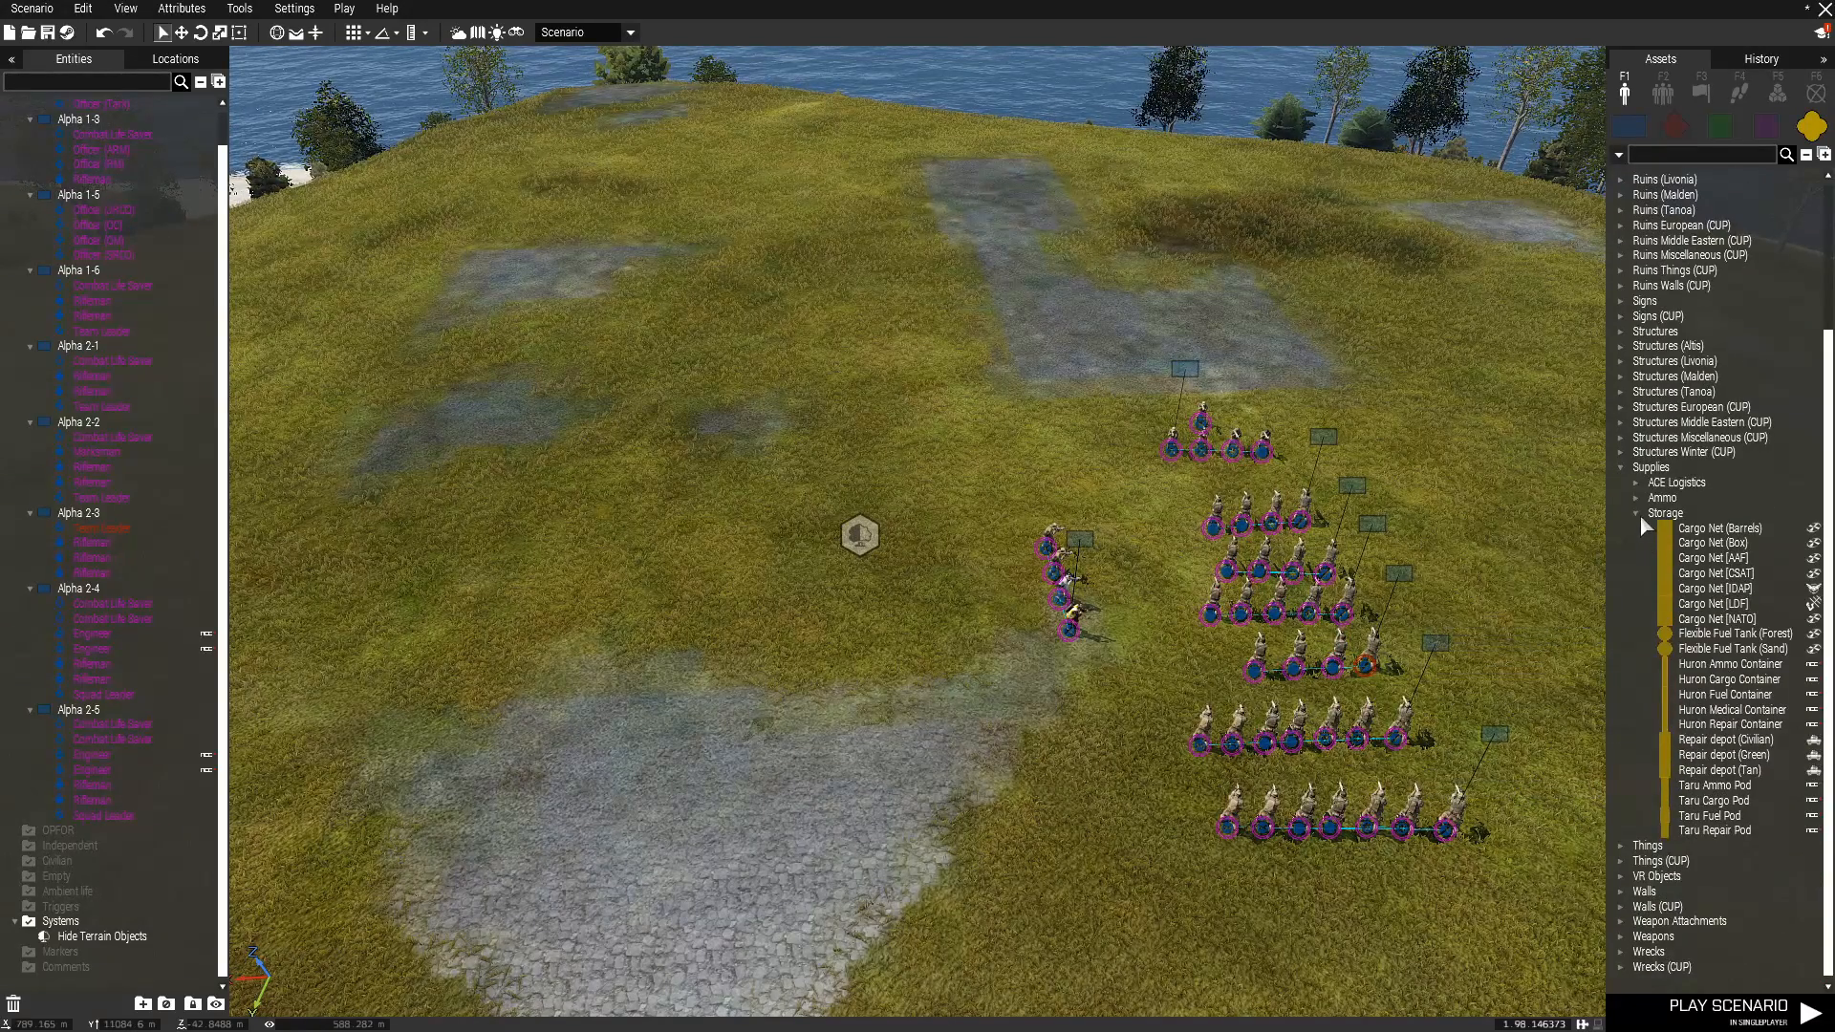
{"action": "left_click", "coordinate": [1638, 513]}
{"action": "left_click", "coordinate": [1636, 679]}
{"action": "left_click", "coordinate": [1636, 679]}
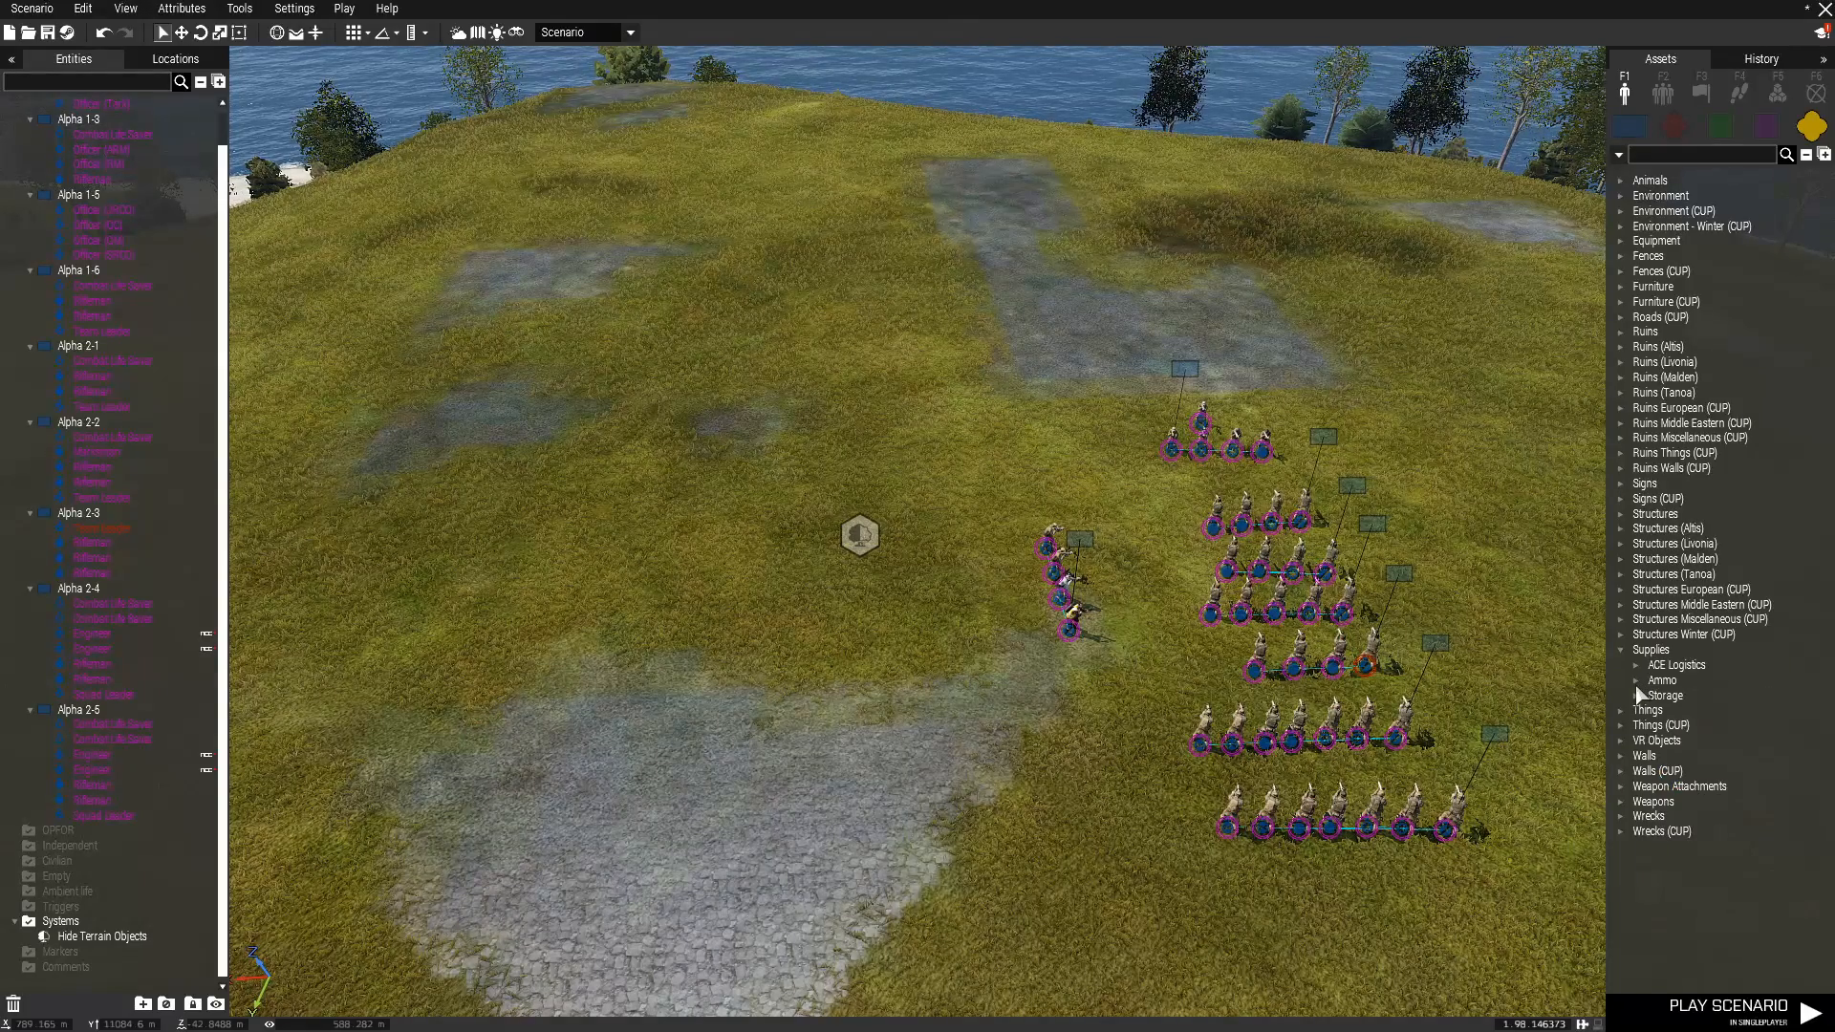
Place a Supply Box [NATO] from the Ammo supplies beside the paved path on the hilltop.
{"action": "left_click", "coordinate": [1631, 679]}
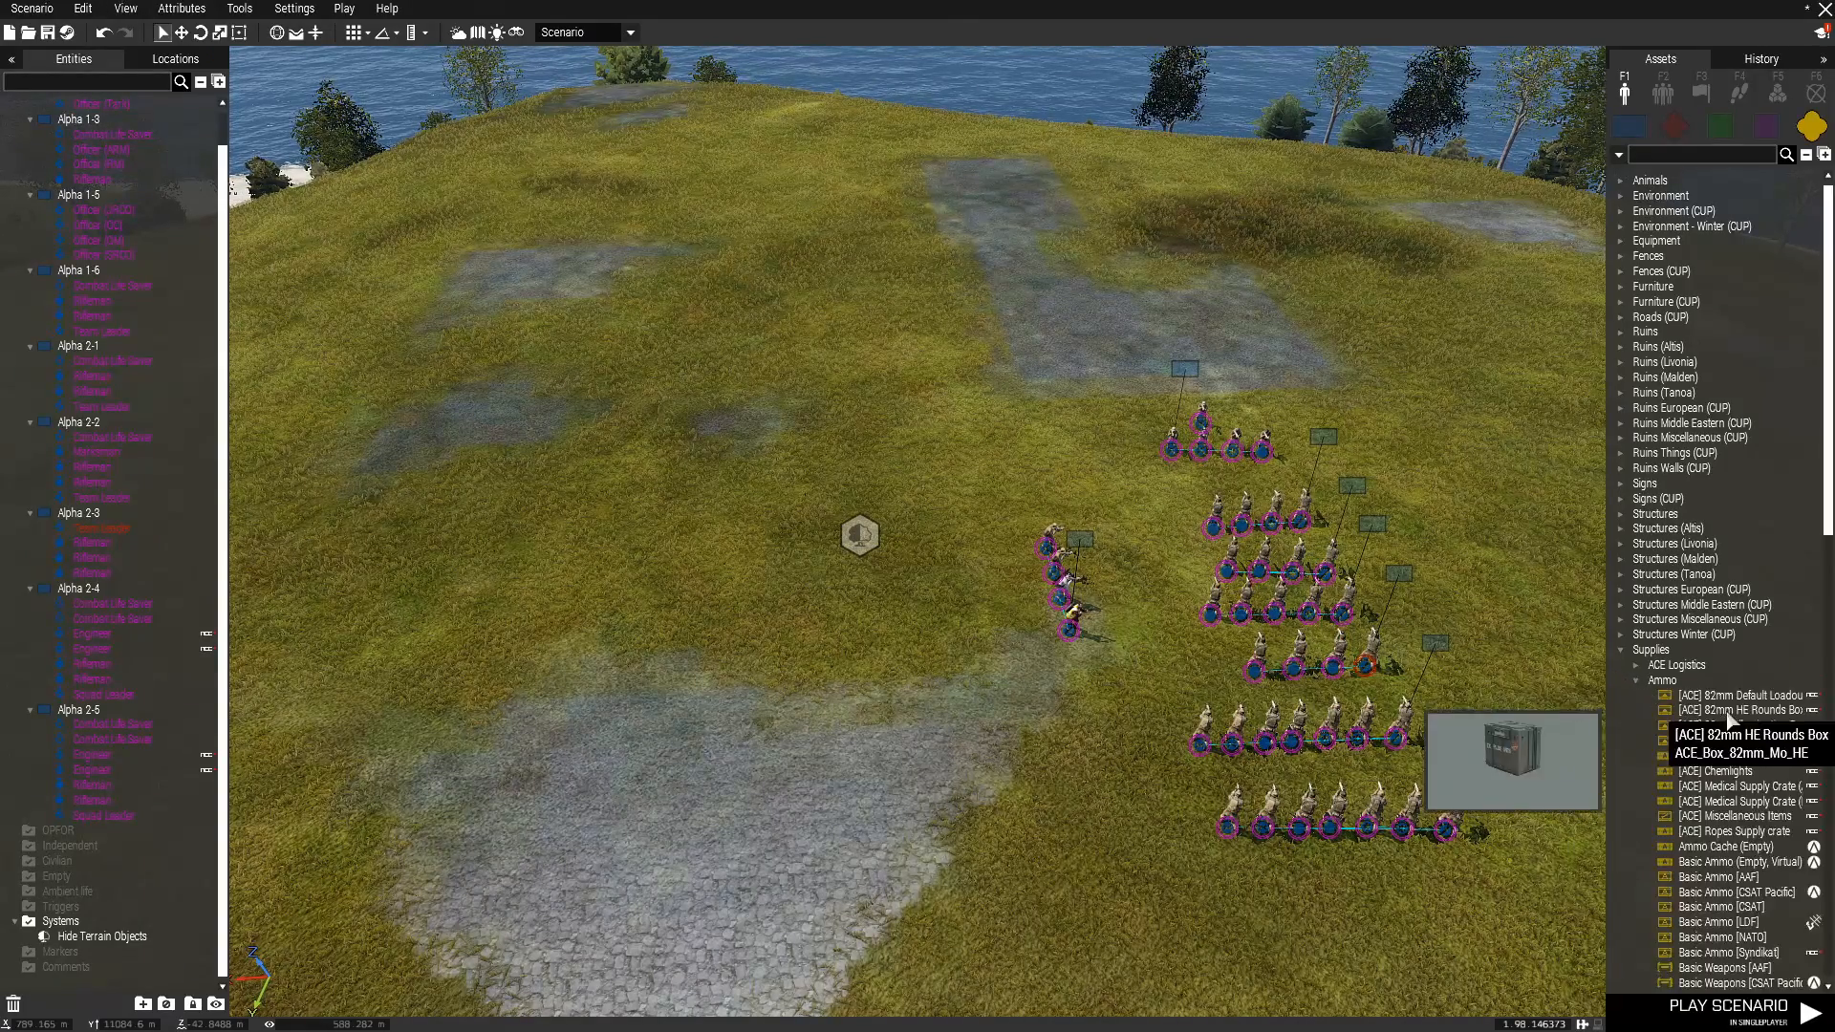
{"action": "scroll", "coordinate": [1719, 726], "scroll_direction": "down", "scroll_amount": 5}
{"action": "scroll", "coordinate": [1729, 726], "scroll_direction": "down", "scroll_amount": 10}
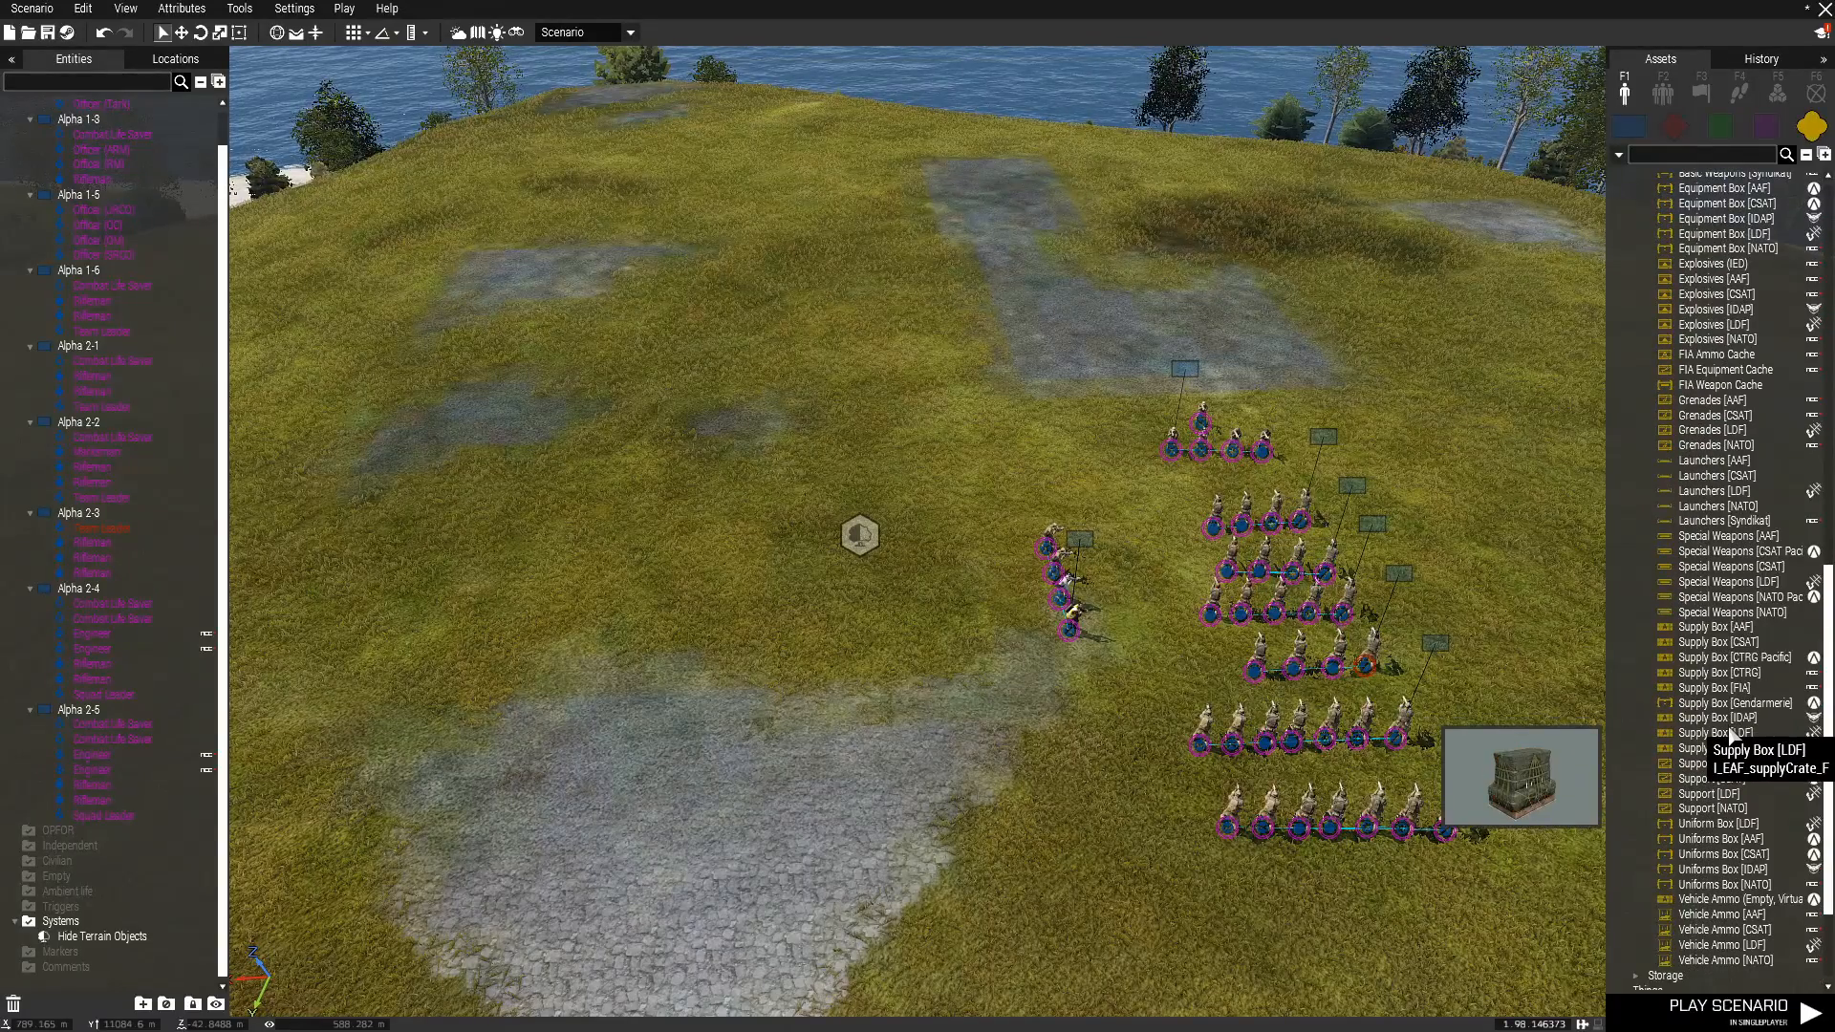
{"action": "left_click", "coordinate": [1730, 753]}
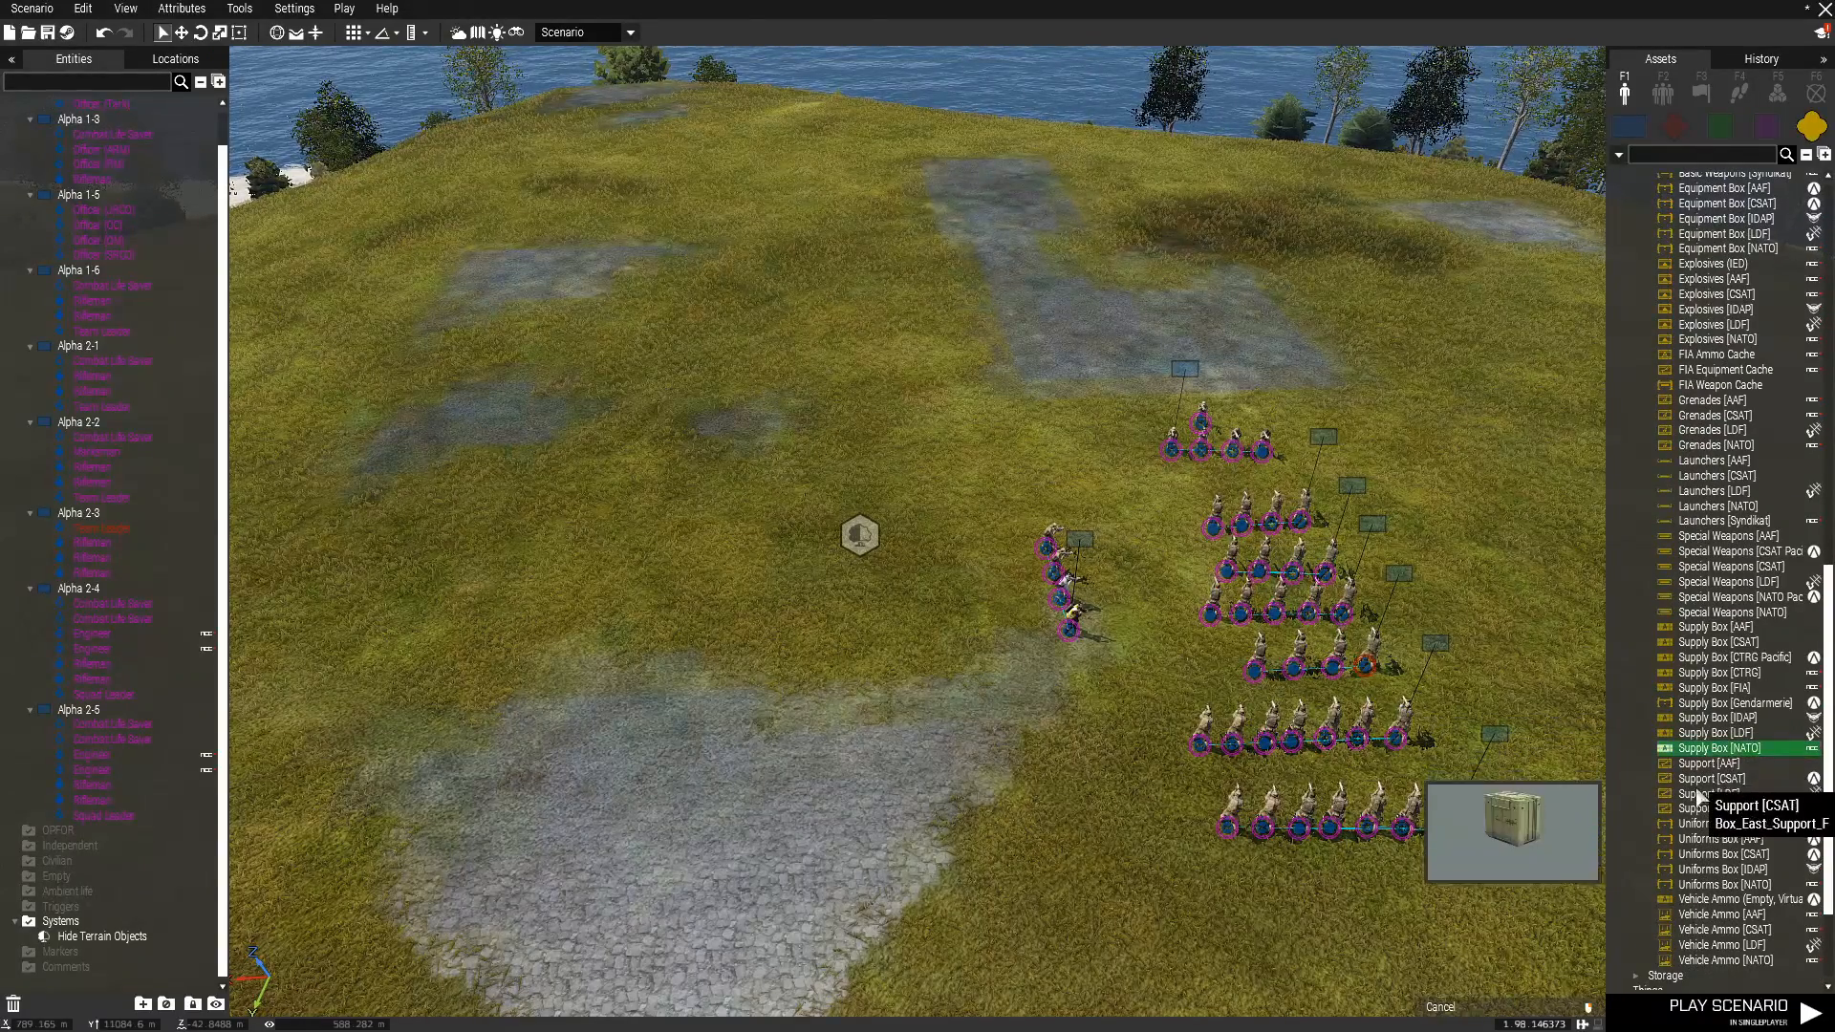
{"action": "scroll", "coordinate": [1206, 455], "scroll_direction": "up", "scroll_amount": 3}
{"action": "left_click", "coordinate": [1162, 393]}
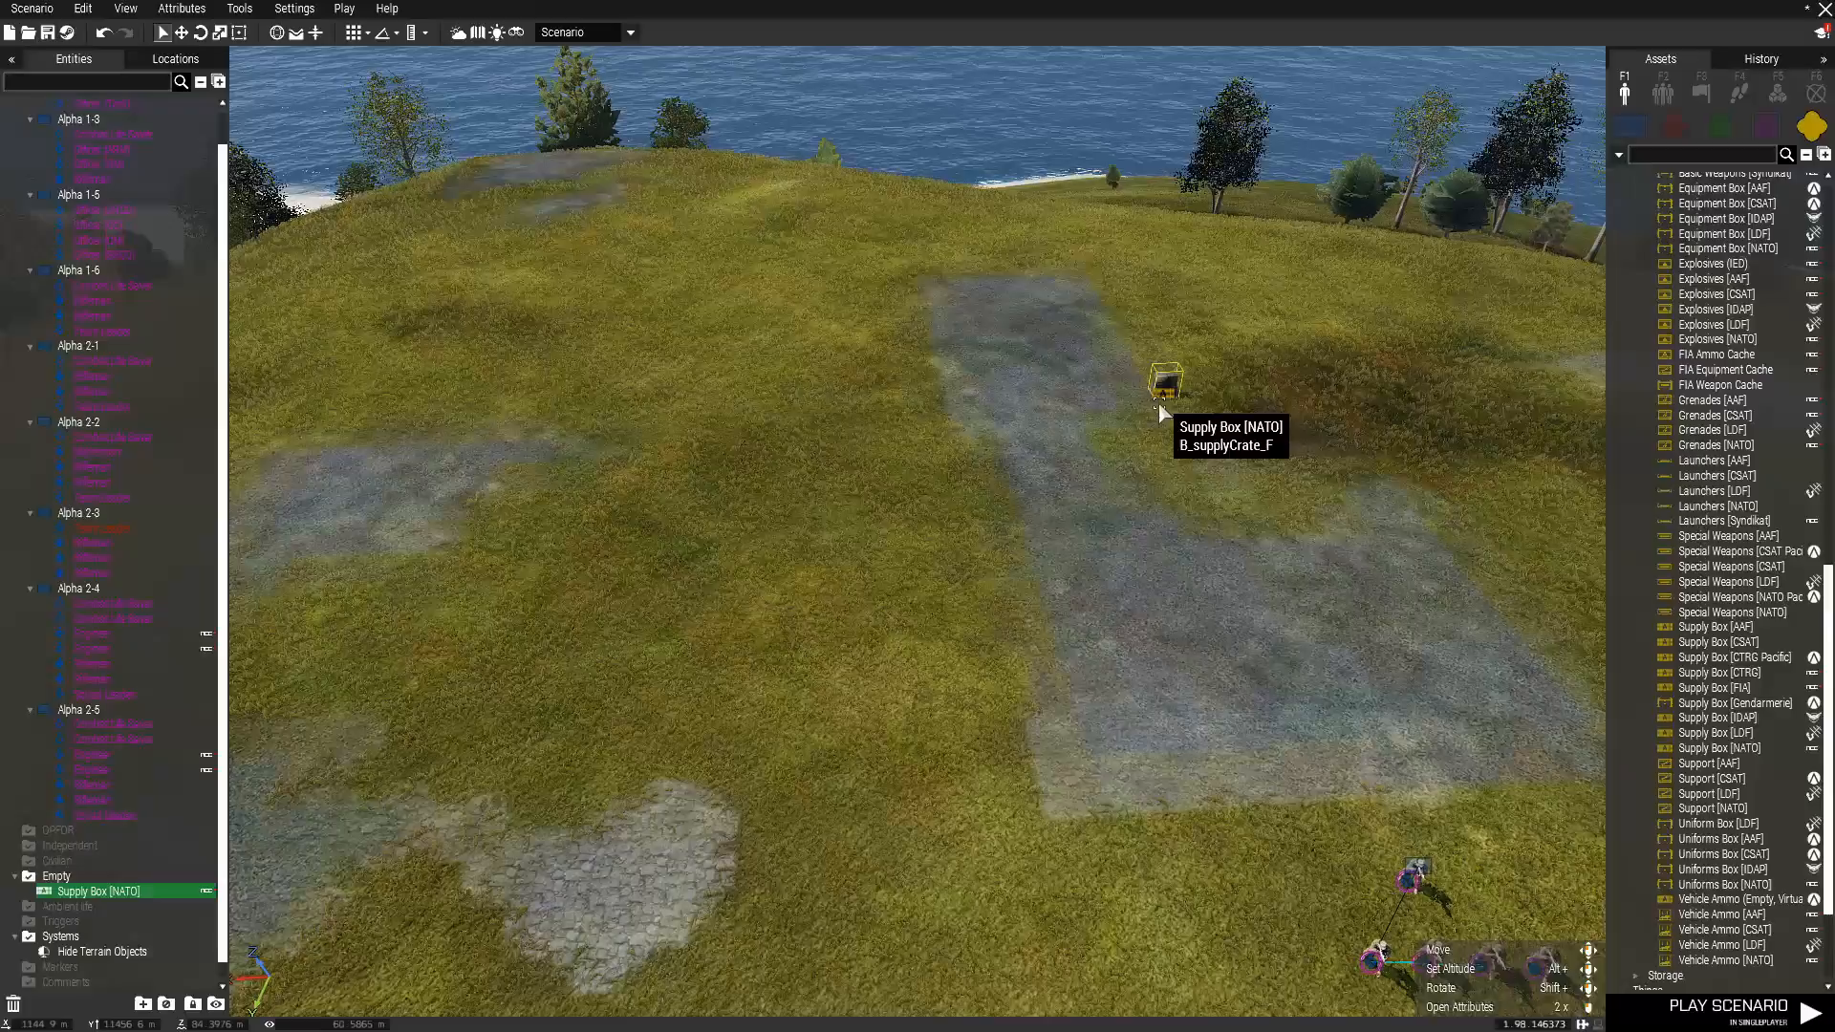
{"action": "scroll", "coordinate": [1160, 398], "scroll_direction": "up", "scroll_amount": 5}
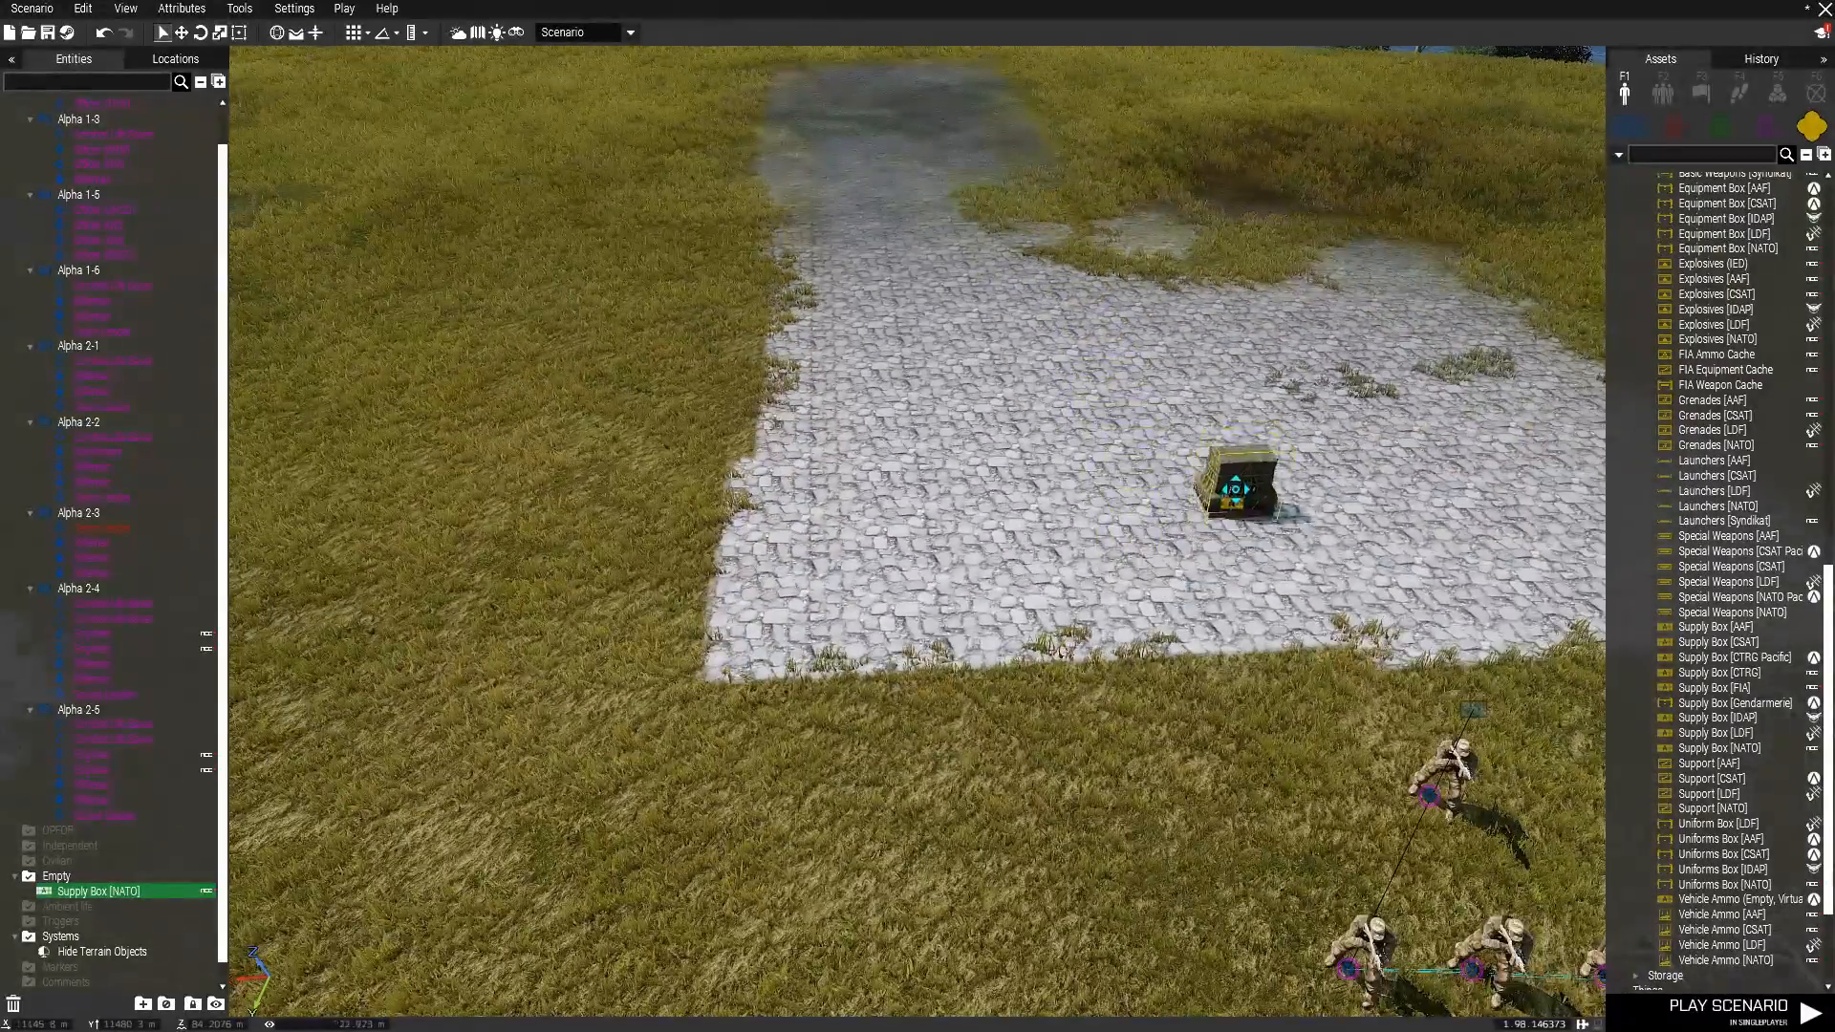
Move the NATO supply box onto the paved area in front of the soldiers.
{"action": "left_click_drag", "start_coordinate": [1236, 489], "coordinate": [1316, 680]}
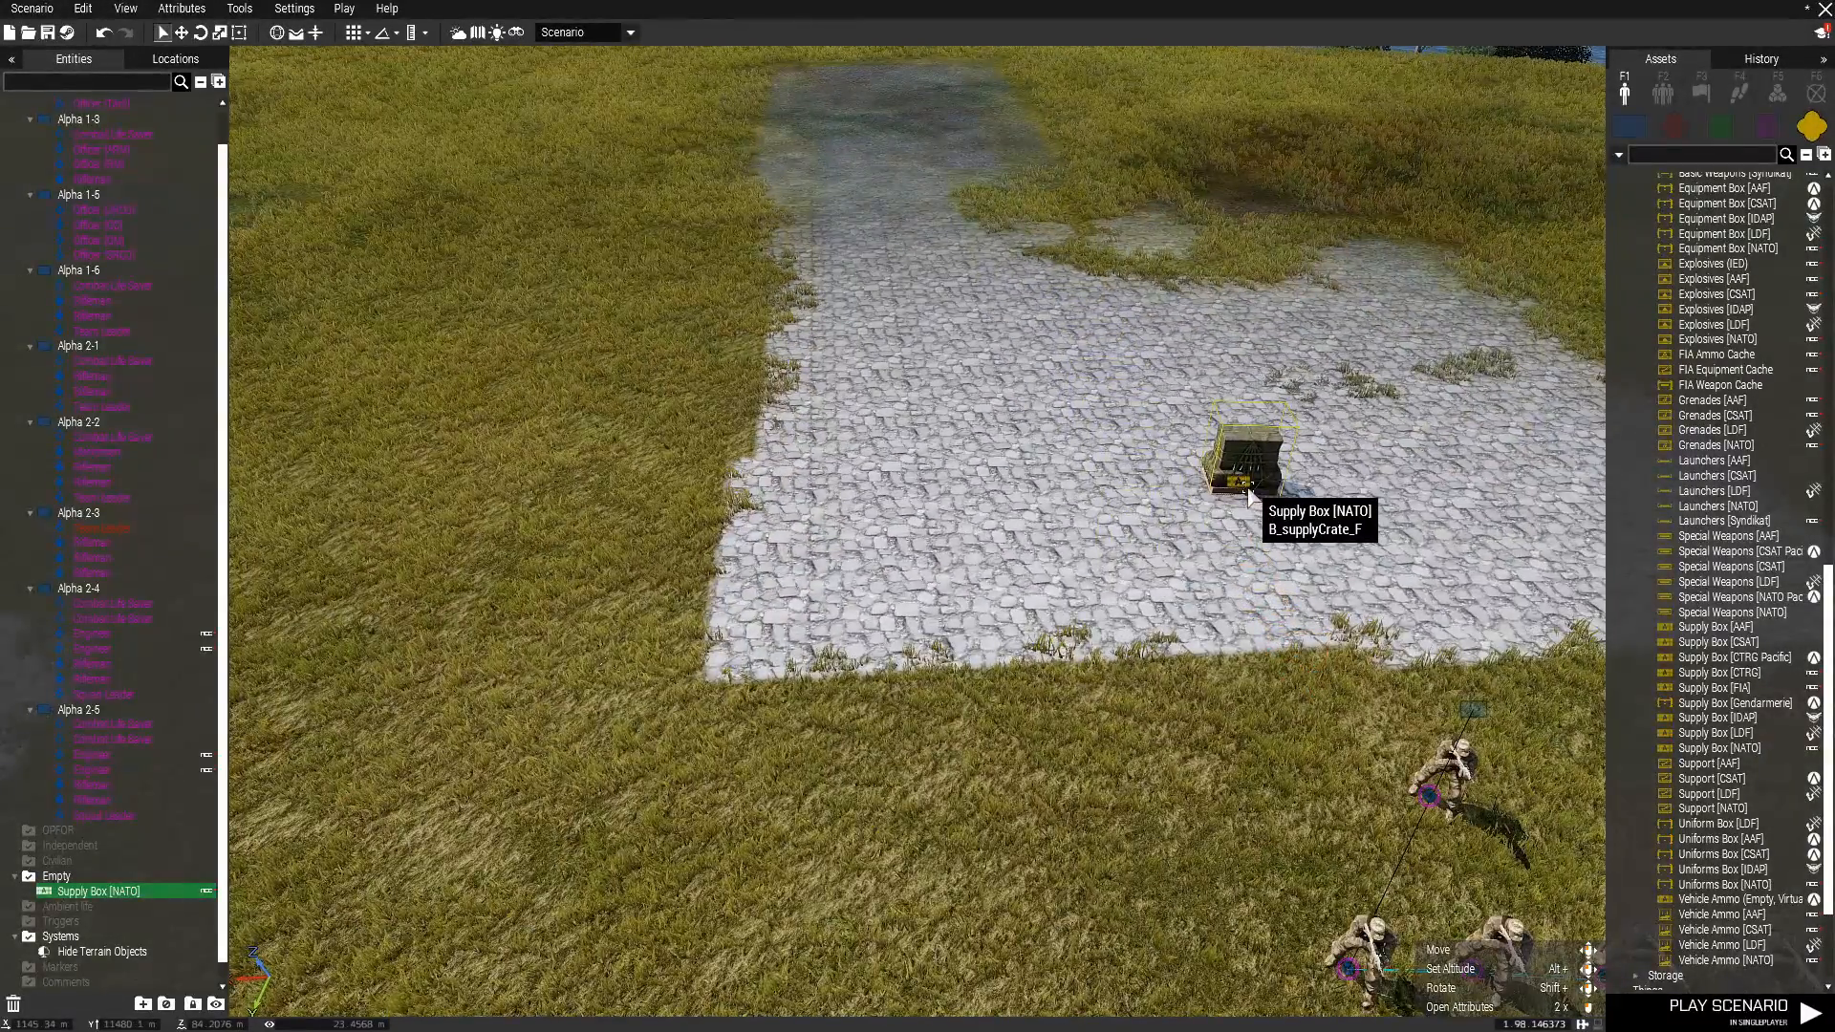
{"action": "right_click", "coordinate": [1247, 491]}
{"action": "left_click", "coordinate": [1230, 478]}
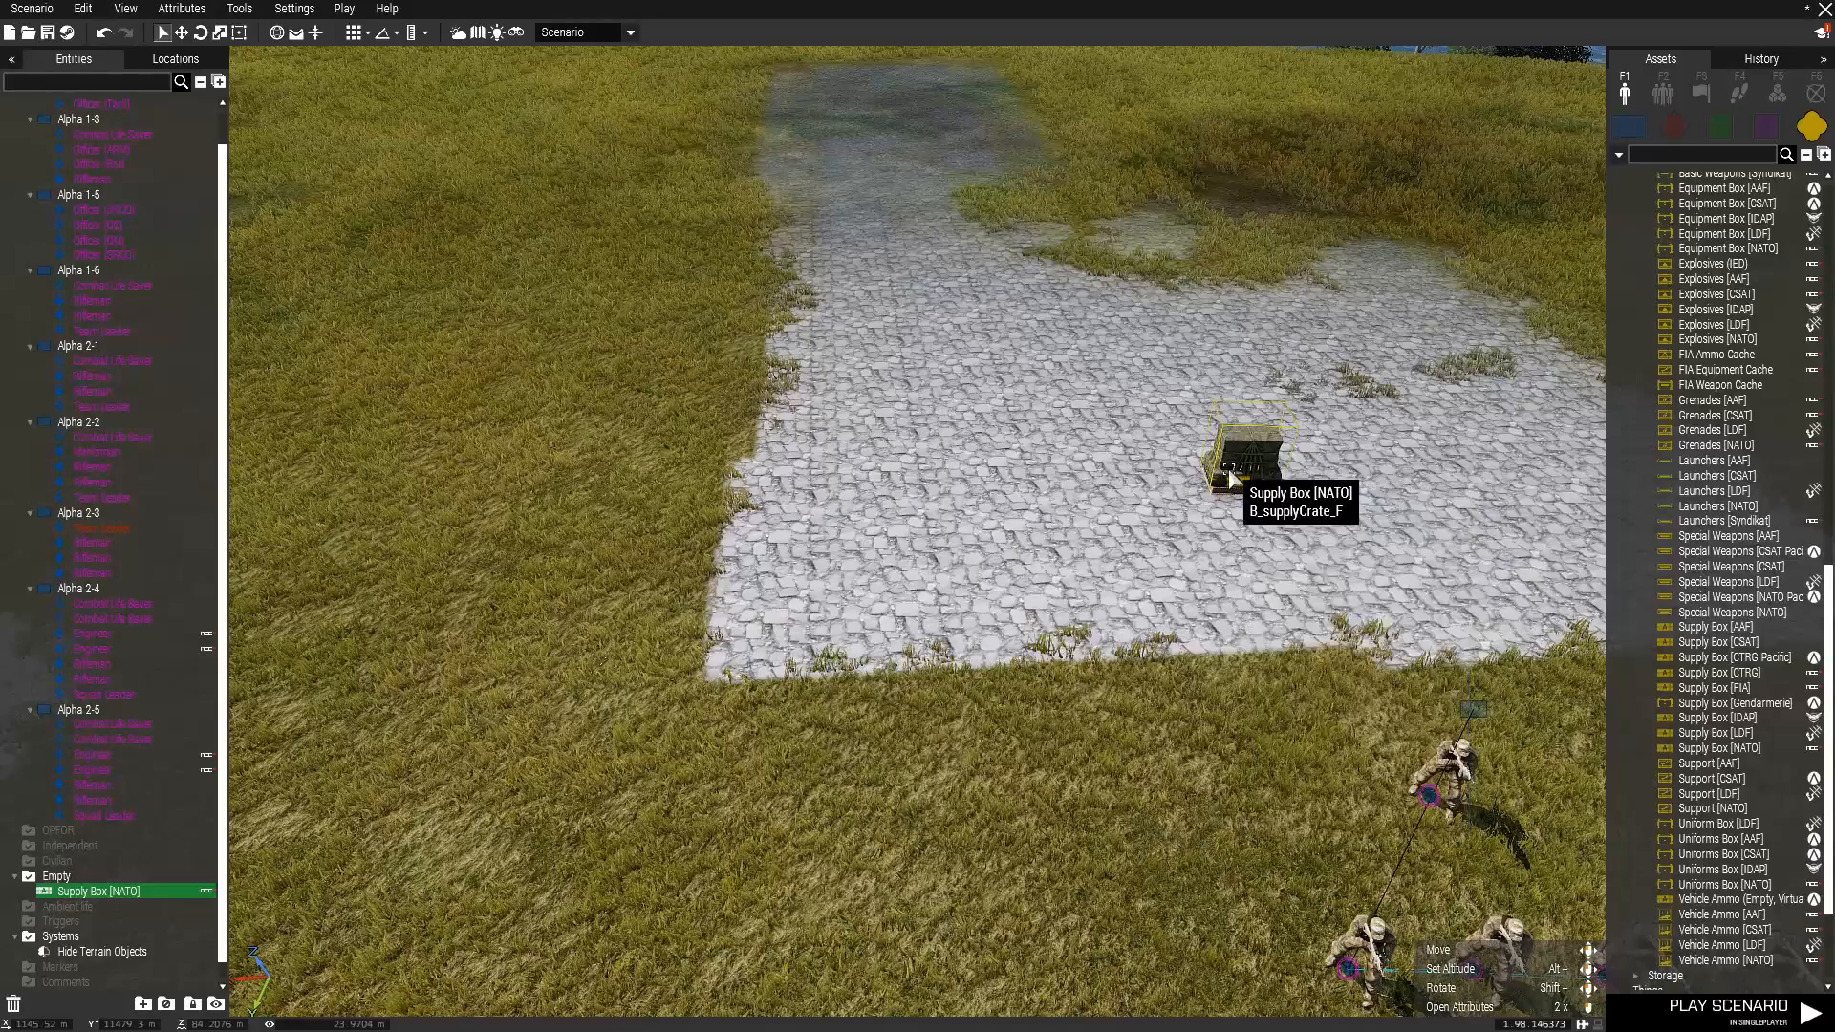
Disable ammunition cook off for the NATO supply box and set its ACE Arsenal mode to Blacklist.
{"action": "double_click", "coordinate": [1234, 487]}
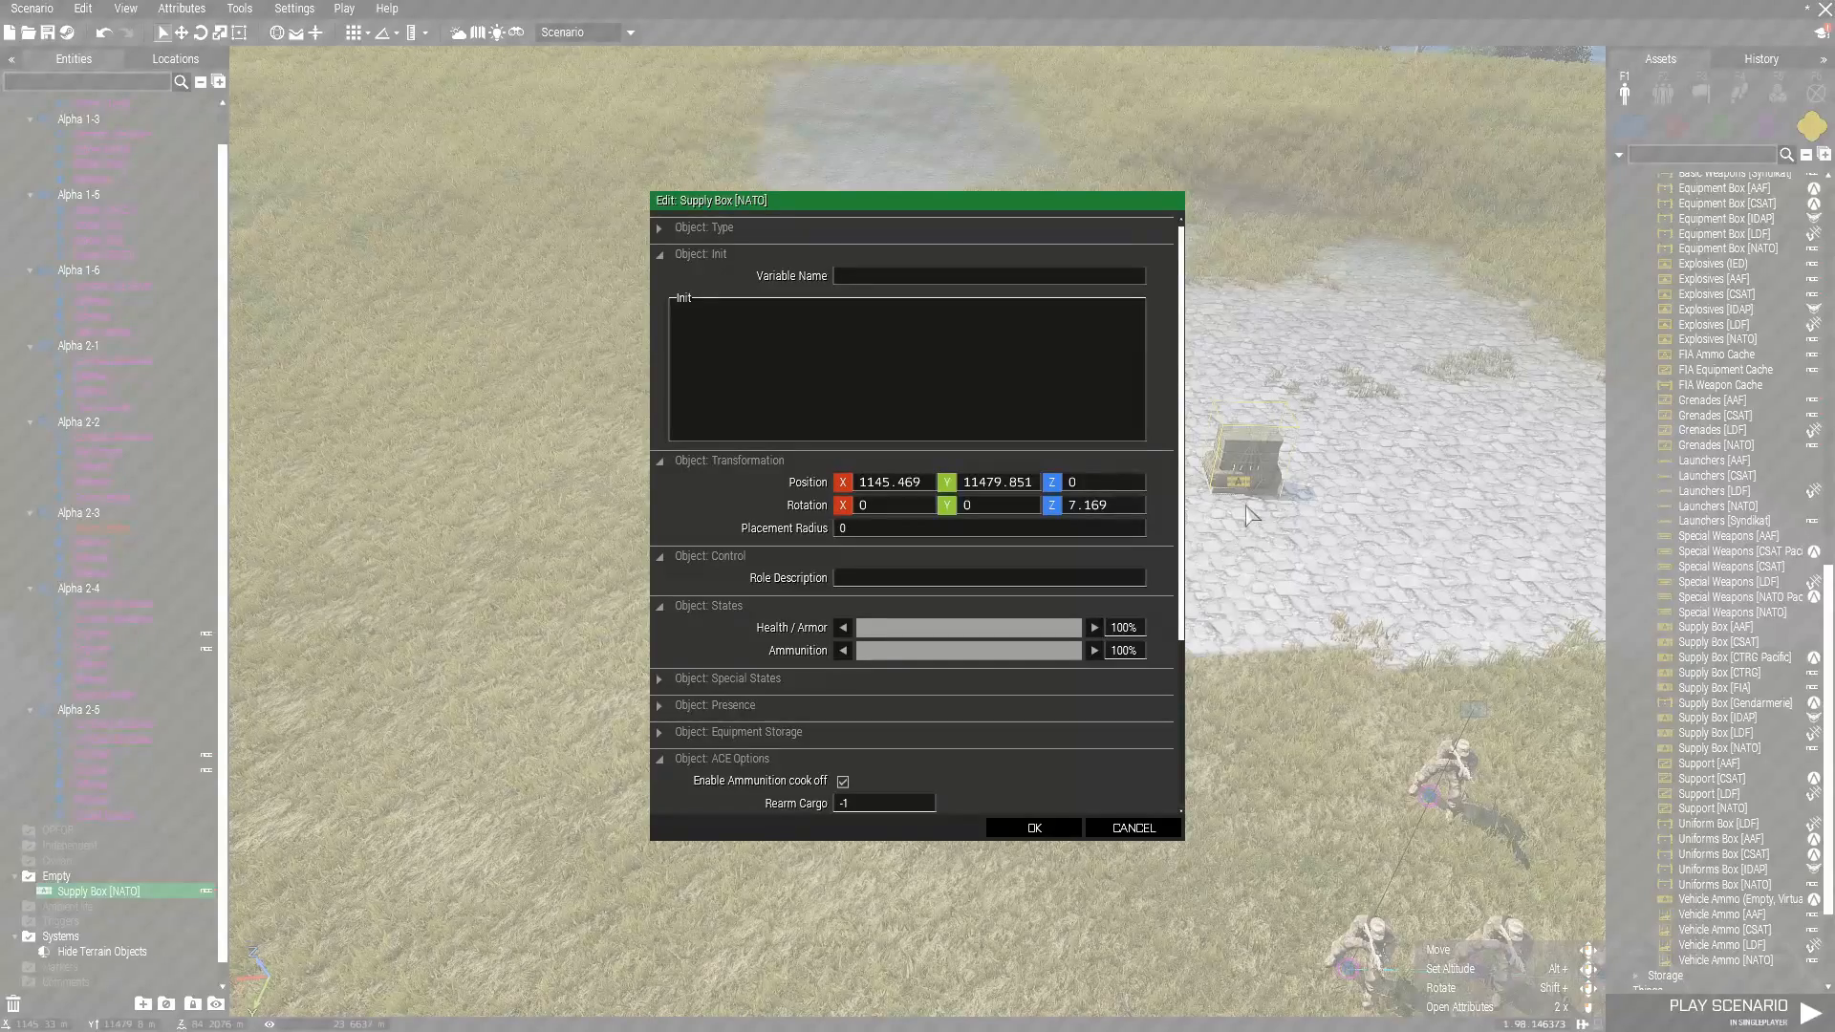
{"action": "scroll", "coordinate": [1103, 634], "scroll_direction": "down", "scroll_amount": 5}
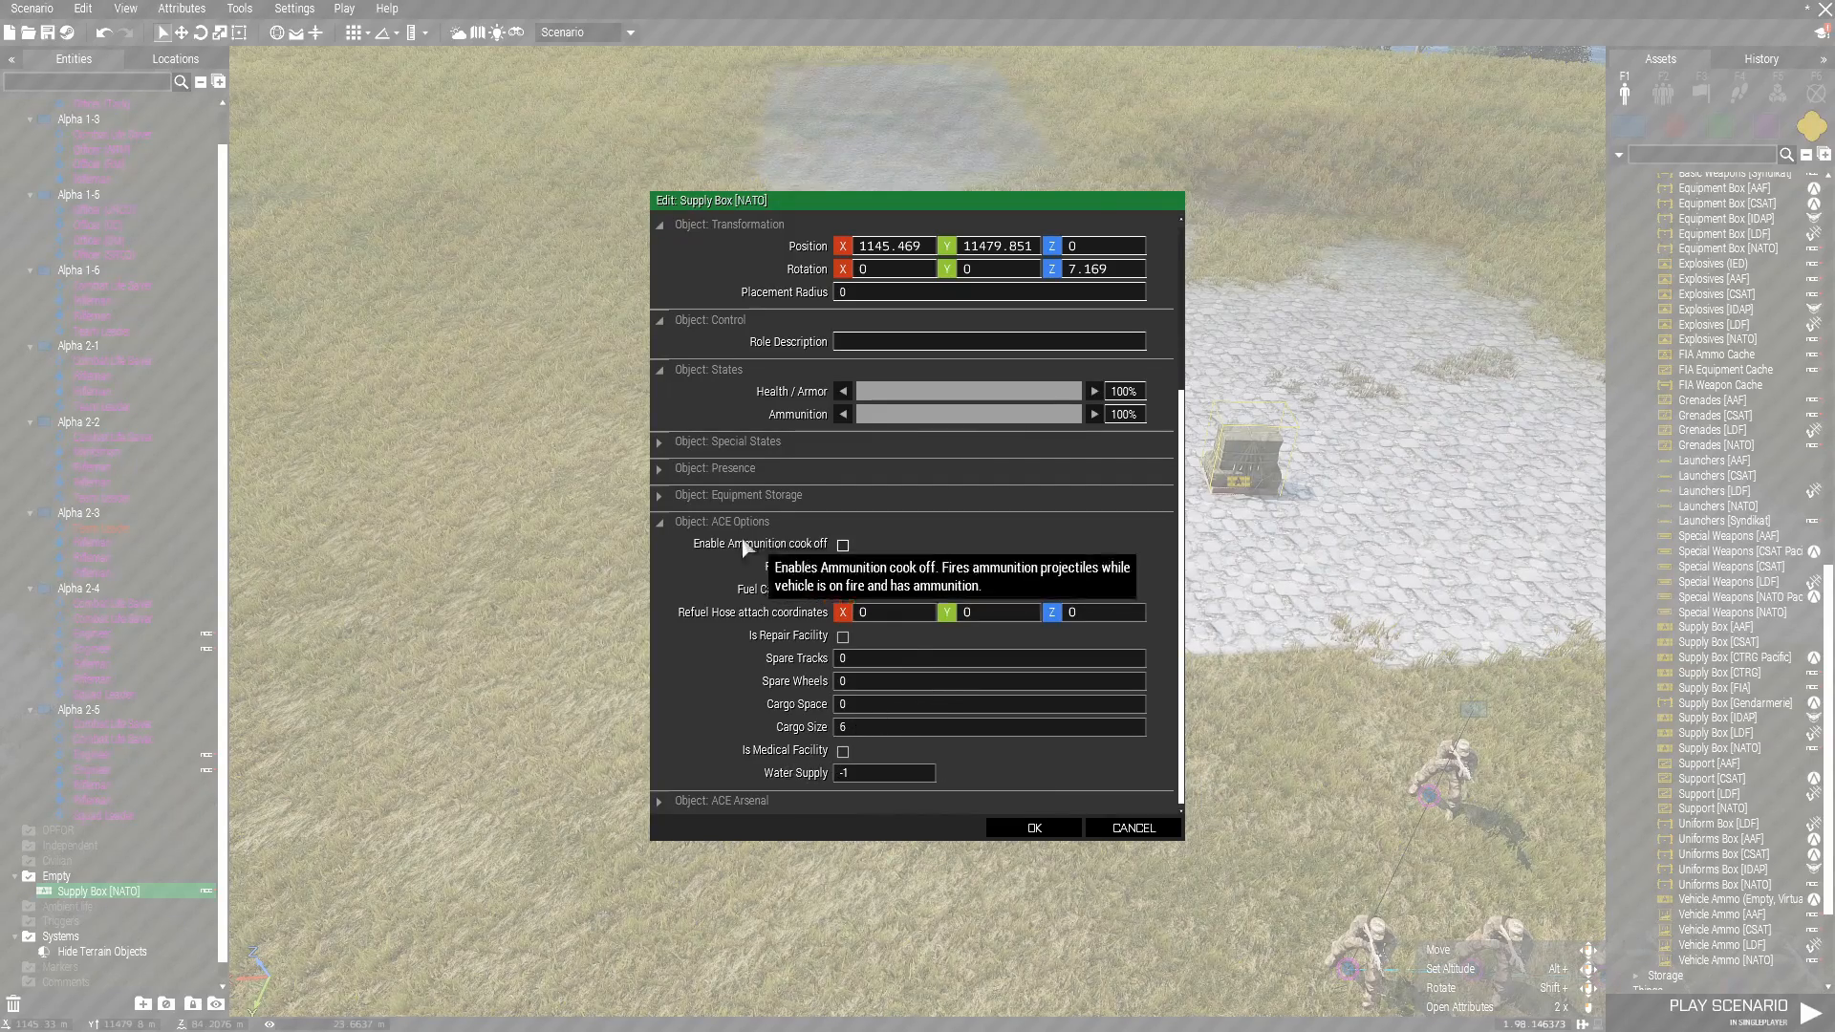
{"action": "left_click", "coordinate": [742, 801]}
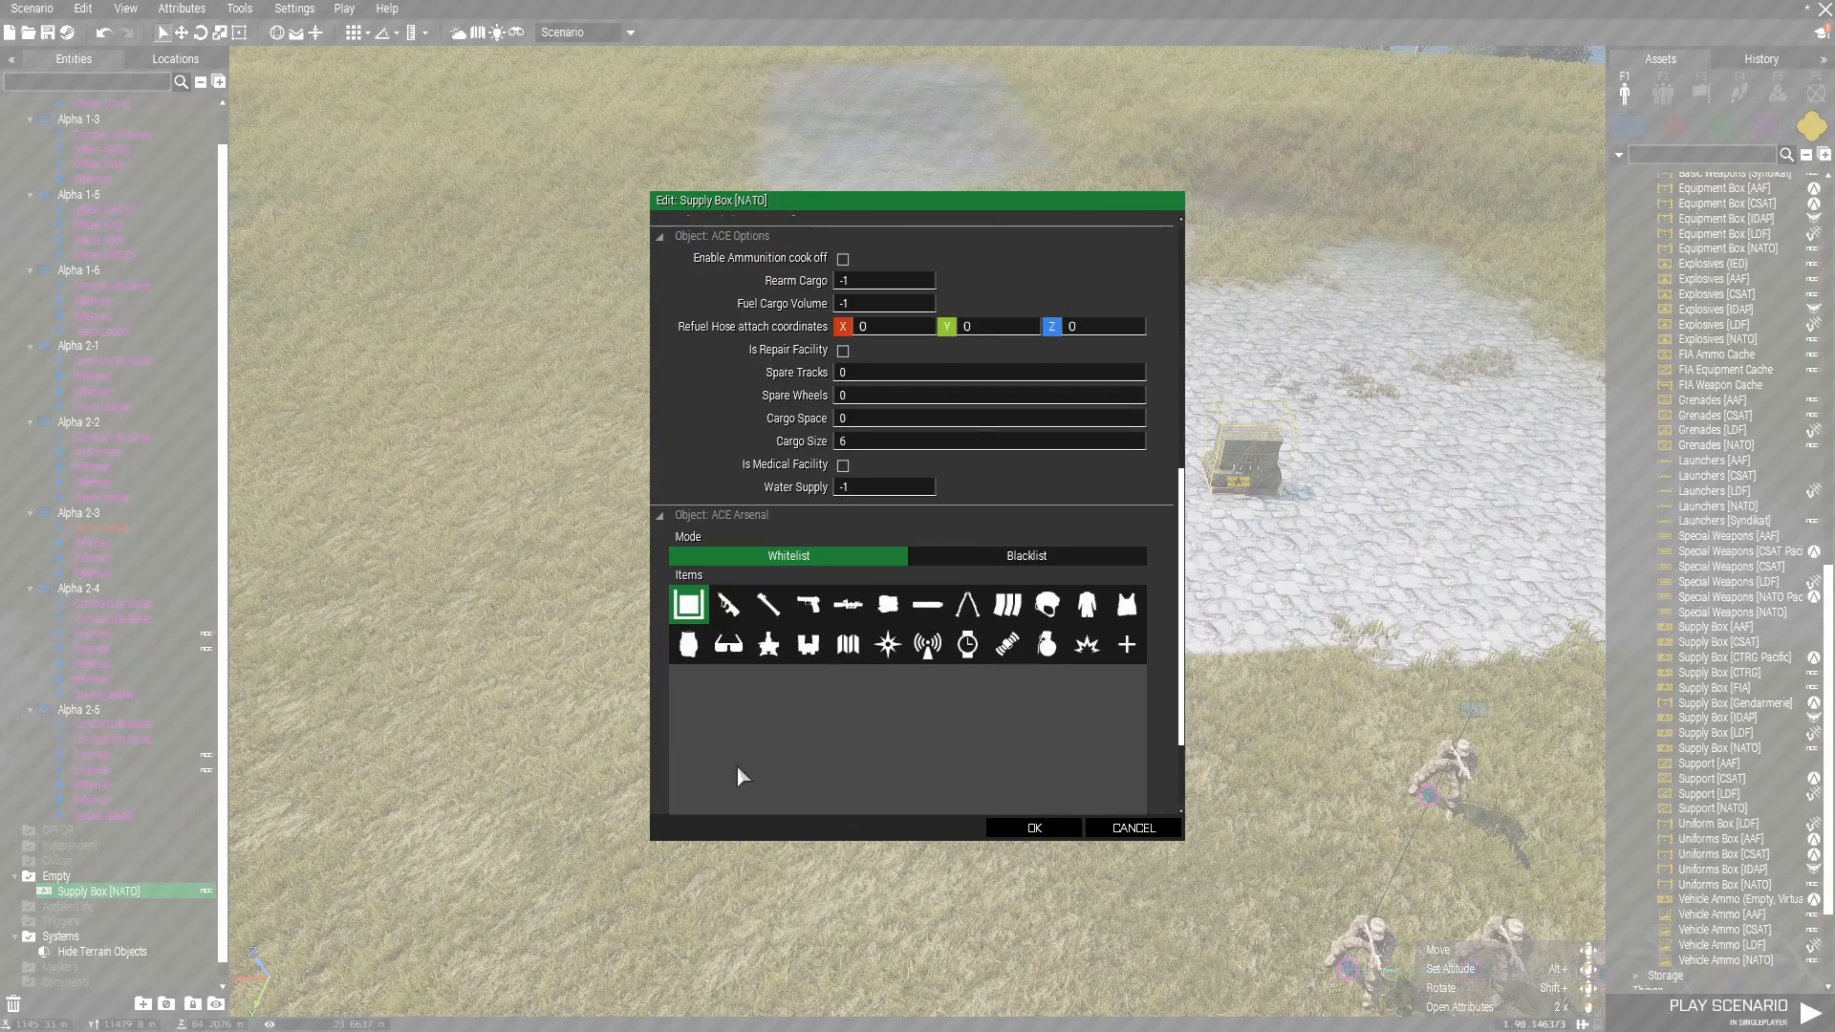
{"action": "scroll", "coordinate": [741, 776], "scroll_direction": "down", "scroll_amount": 2}
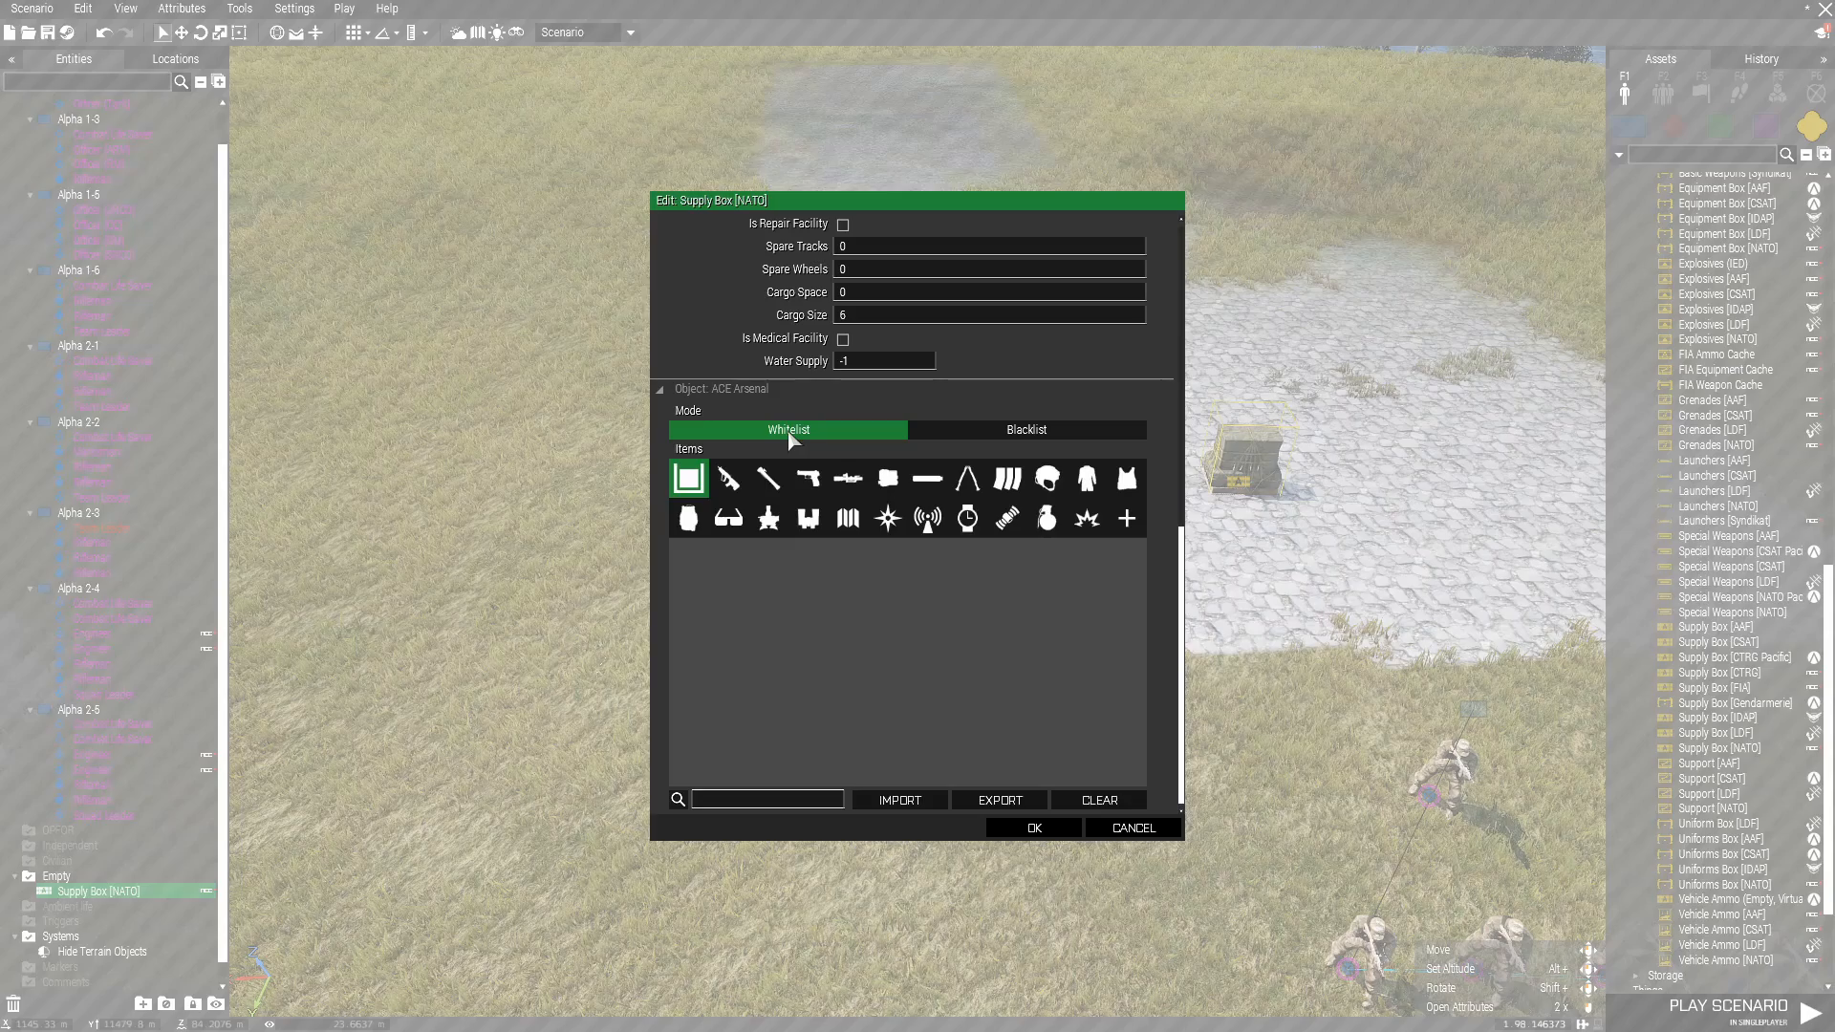
{"action": "left_click", "coordinate": [961, 435]}
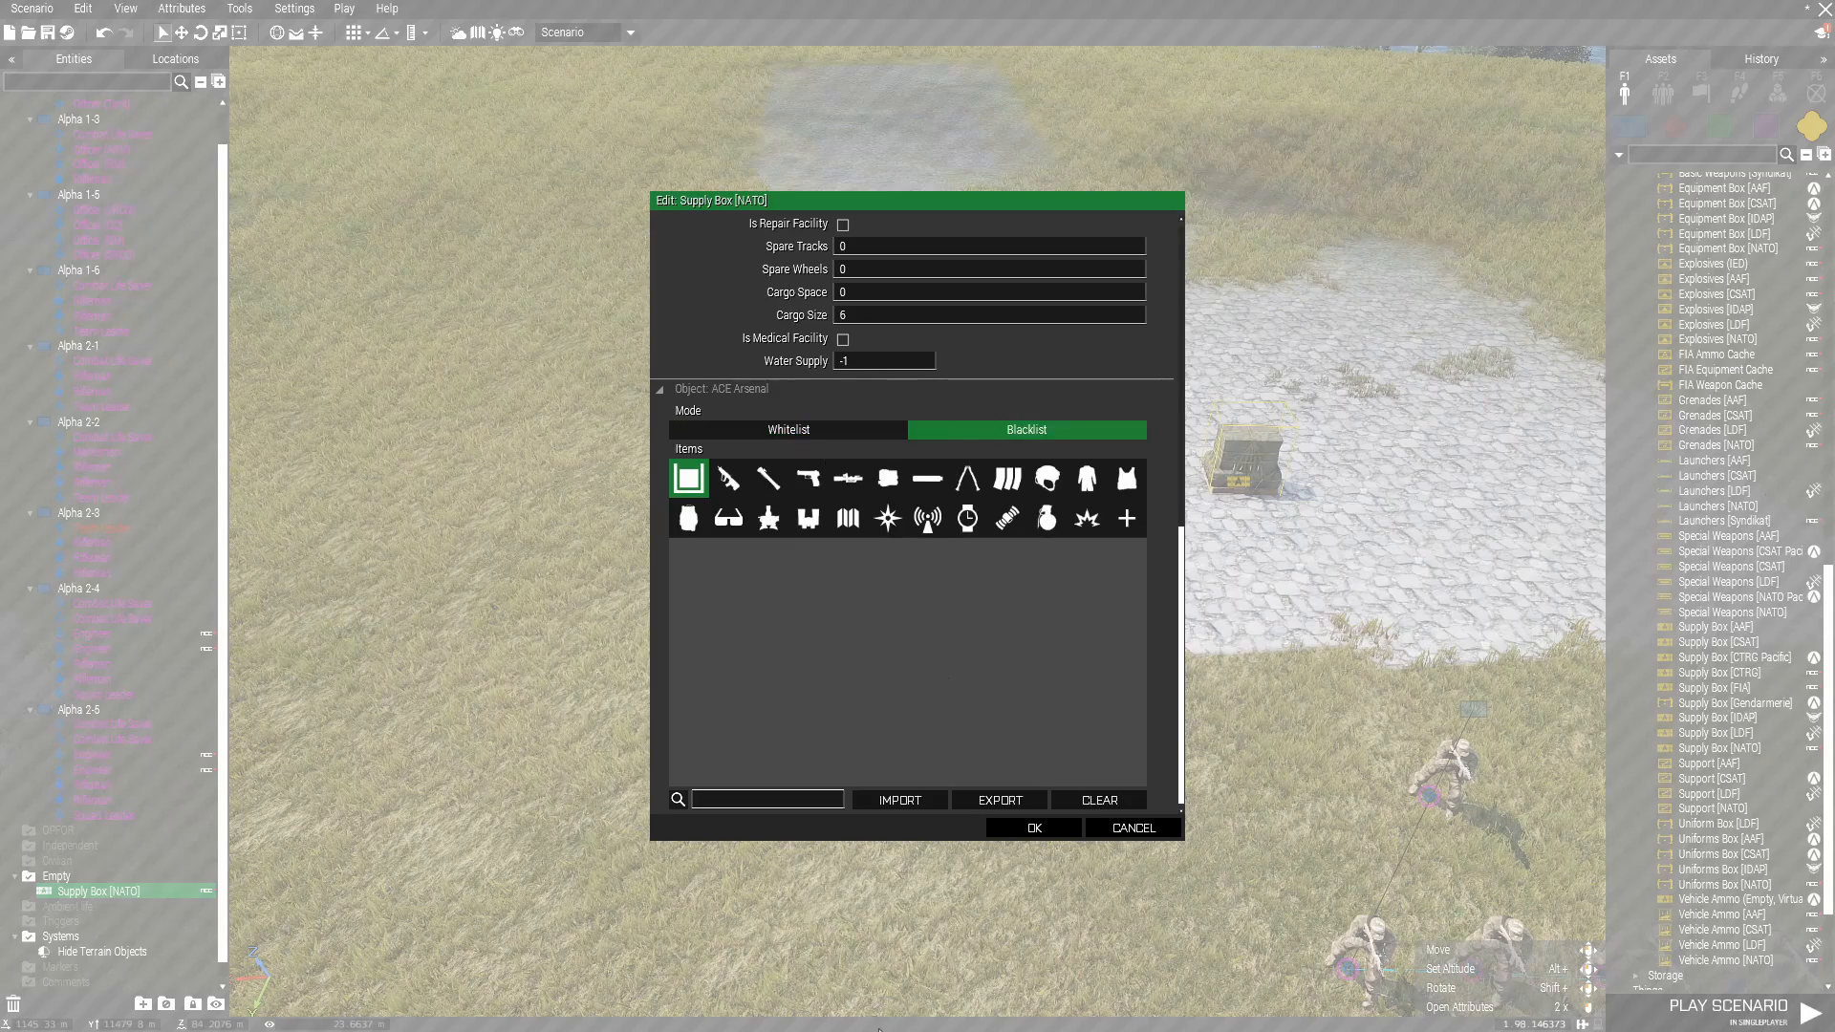
Browse the item categories available to the supply box's ACE Arsenal blacklist, from rifles to radios and miscellaneous items.
{"action": "left_click", "coordinate": [728, 478]}
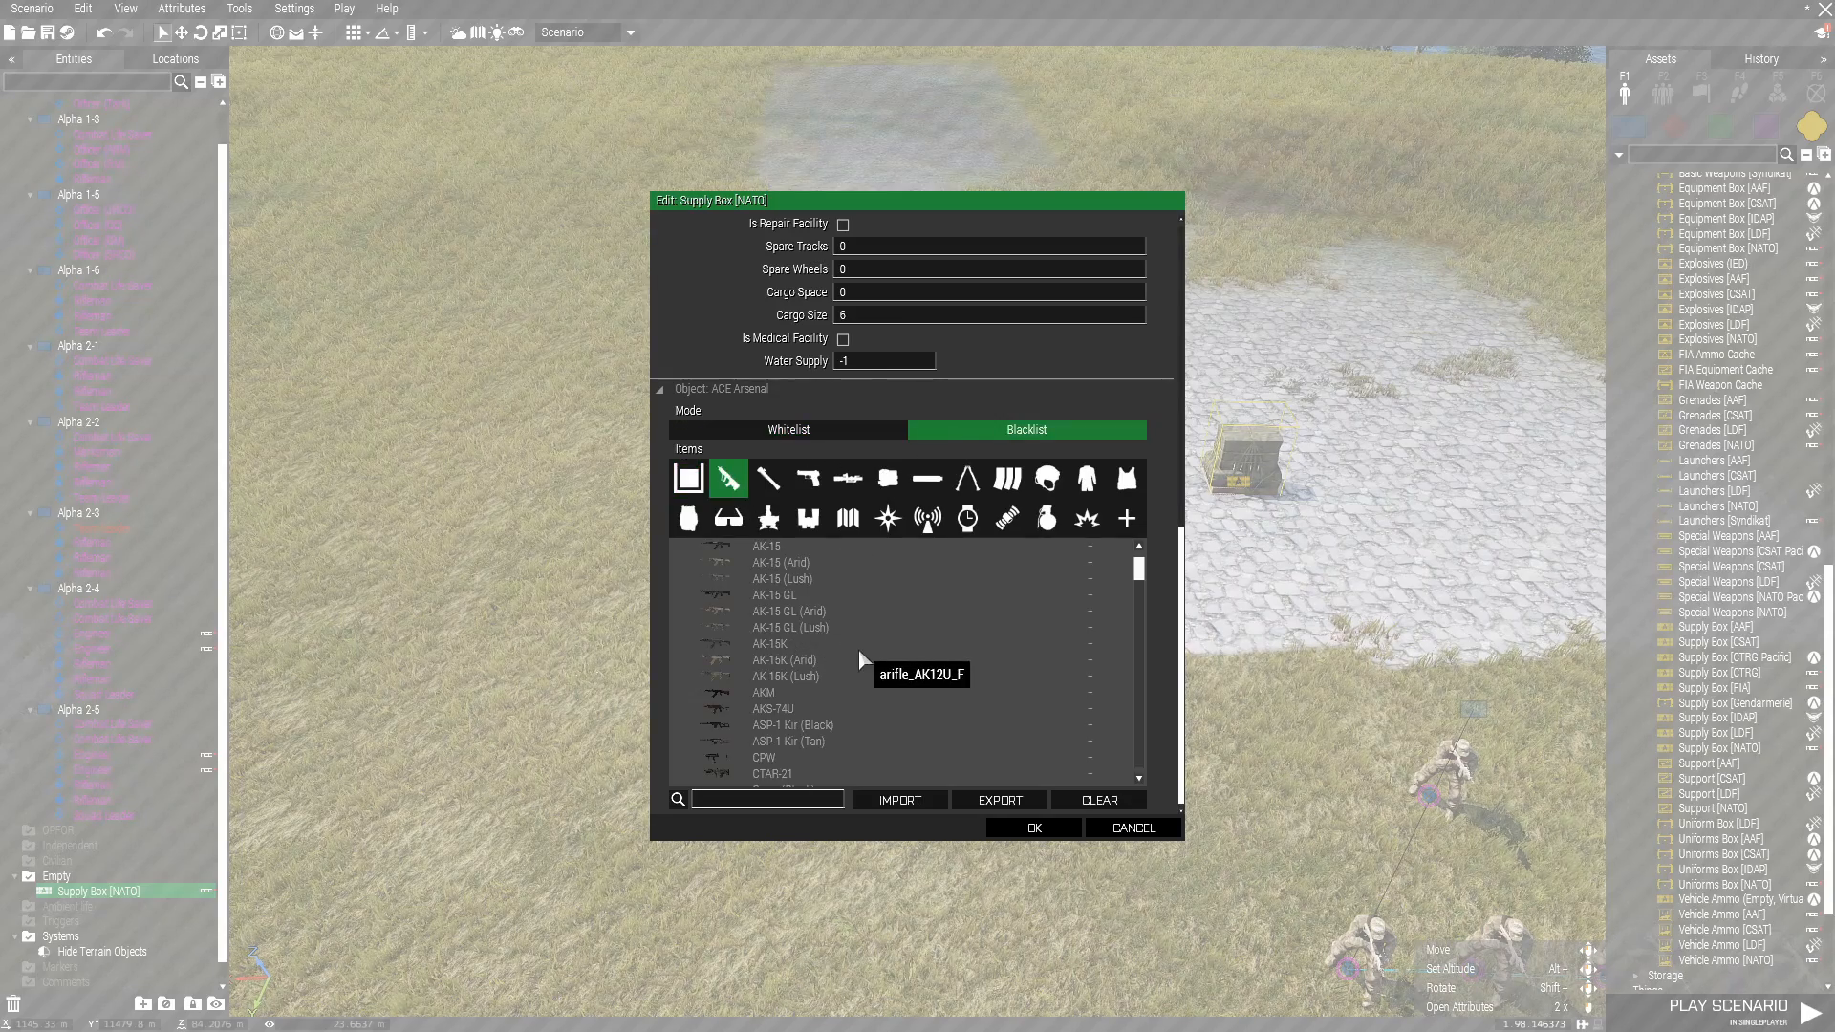
{"action": "left_click_drag", "start_coordinate": [1137, 568], "coordinate": [1143, 508]}
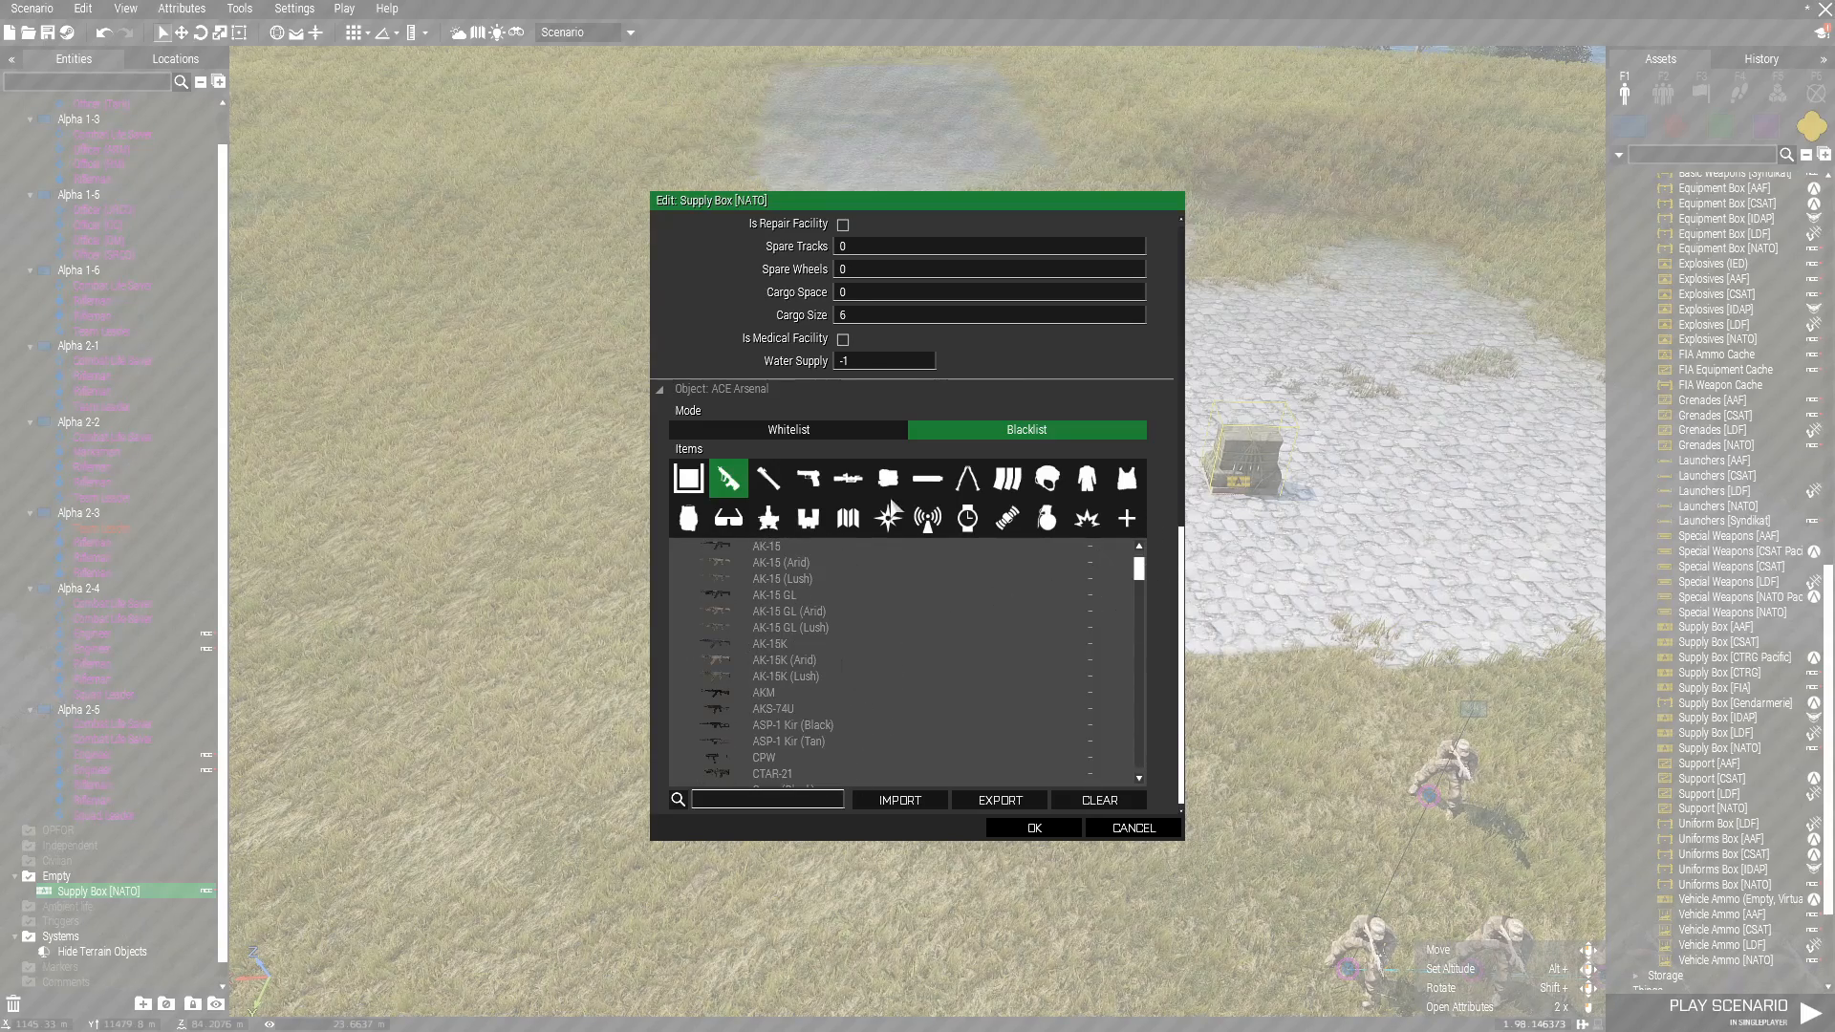
{"action": "left_click", "coordinate": [932, 528]}
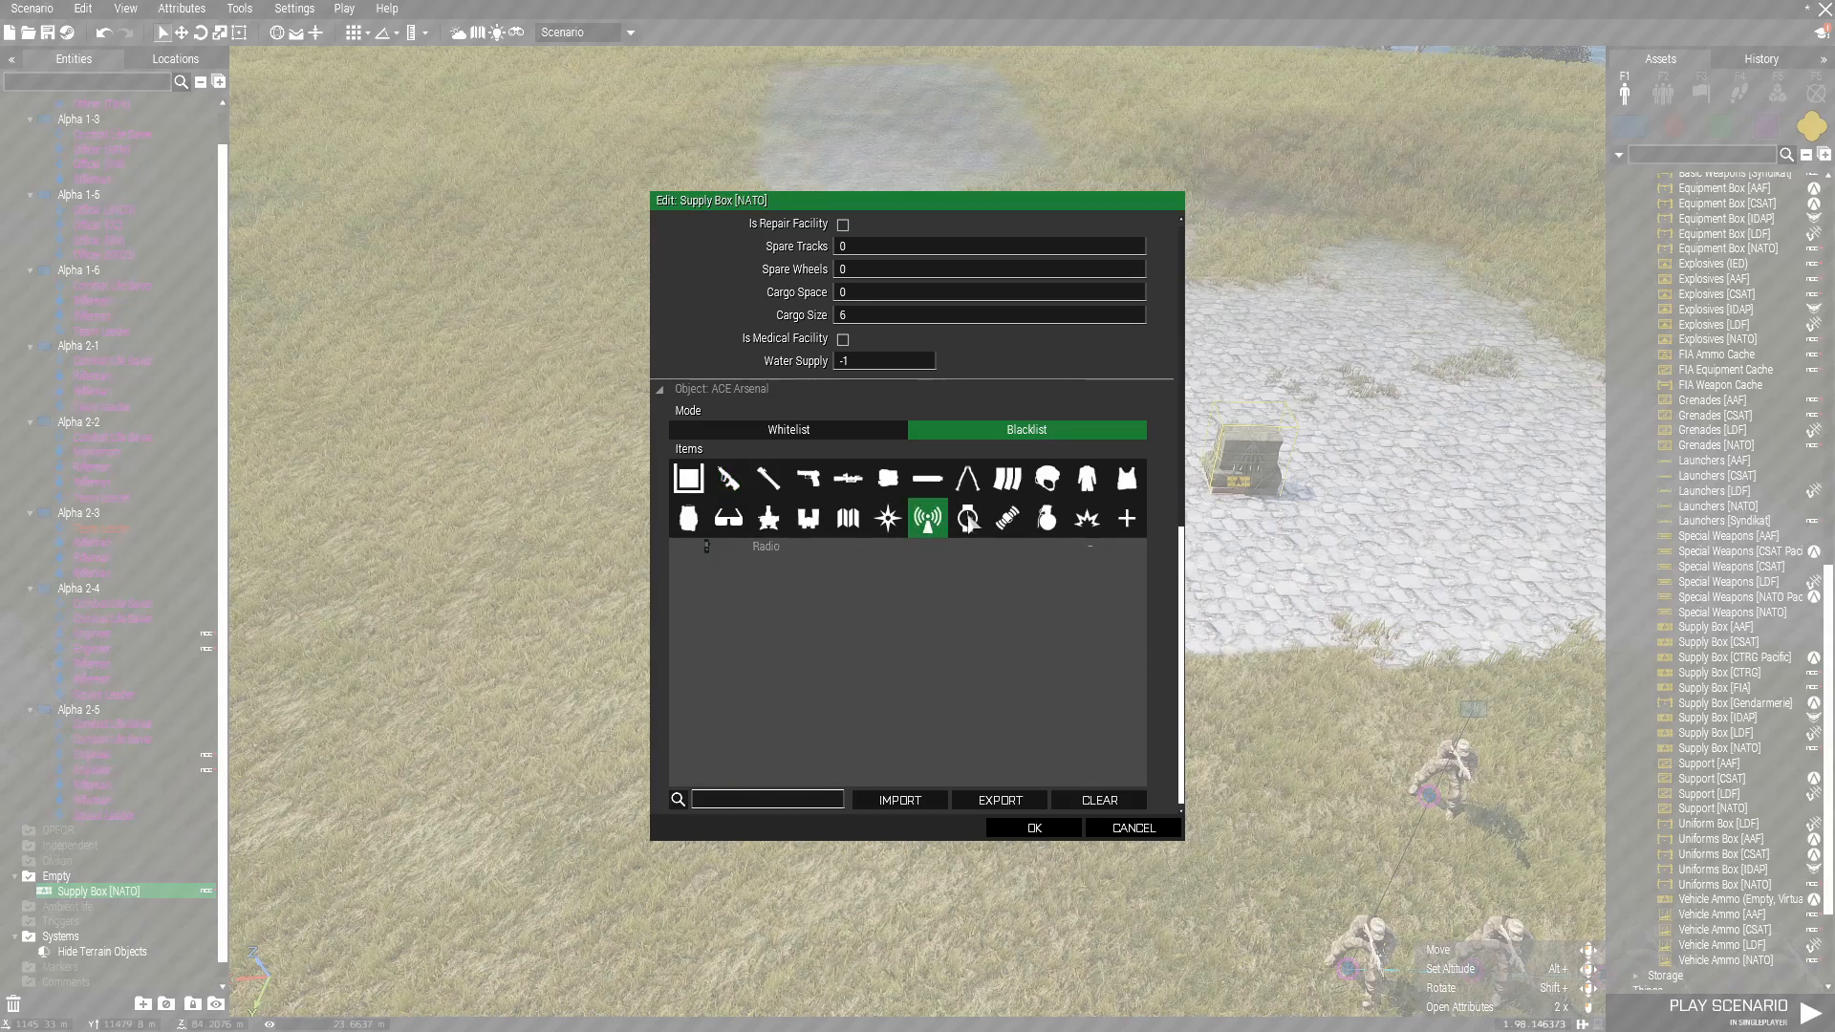
{"action": "left_click", "coordinate": [970, 519]}
{"action": "left_click", "coordinate": [1043, 522]}
{"action": "left_click", "coordinate": [1087, 520]}
{"action": "left_click", "coordinate": [1127, 520]}
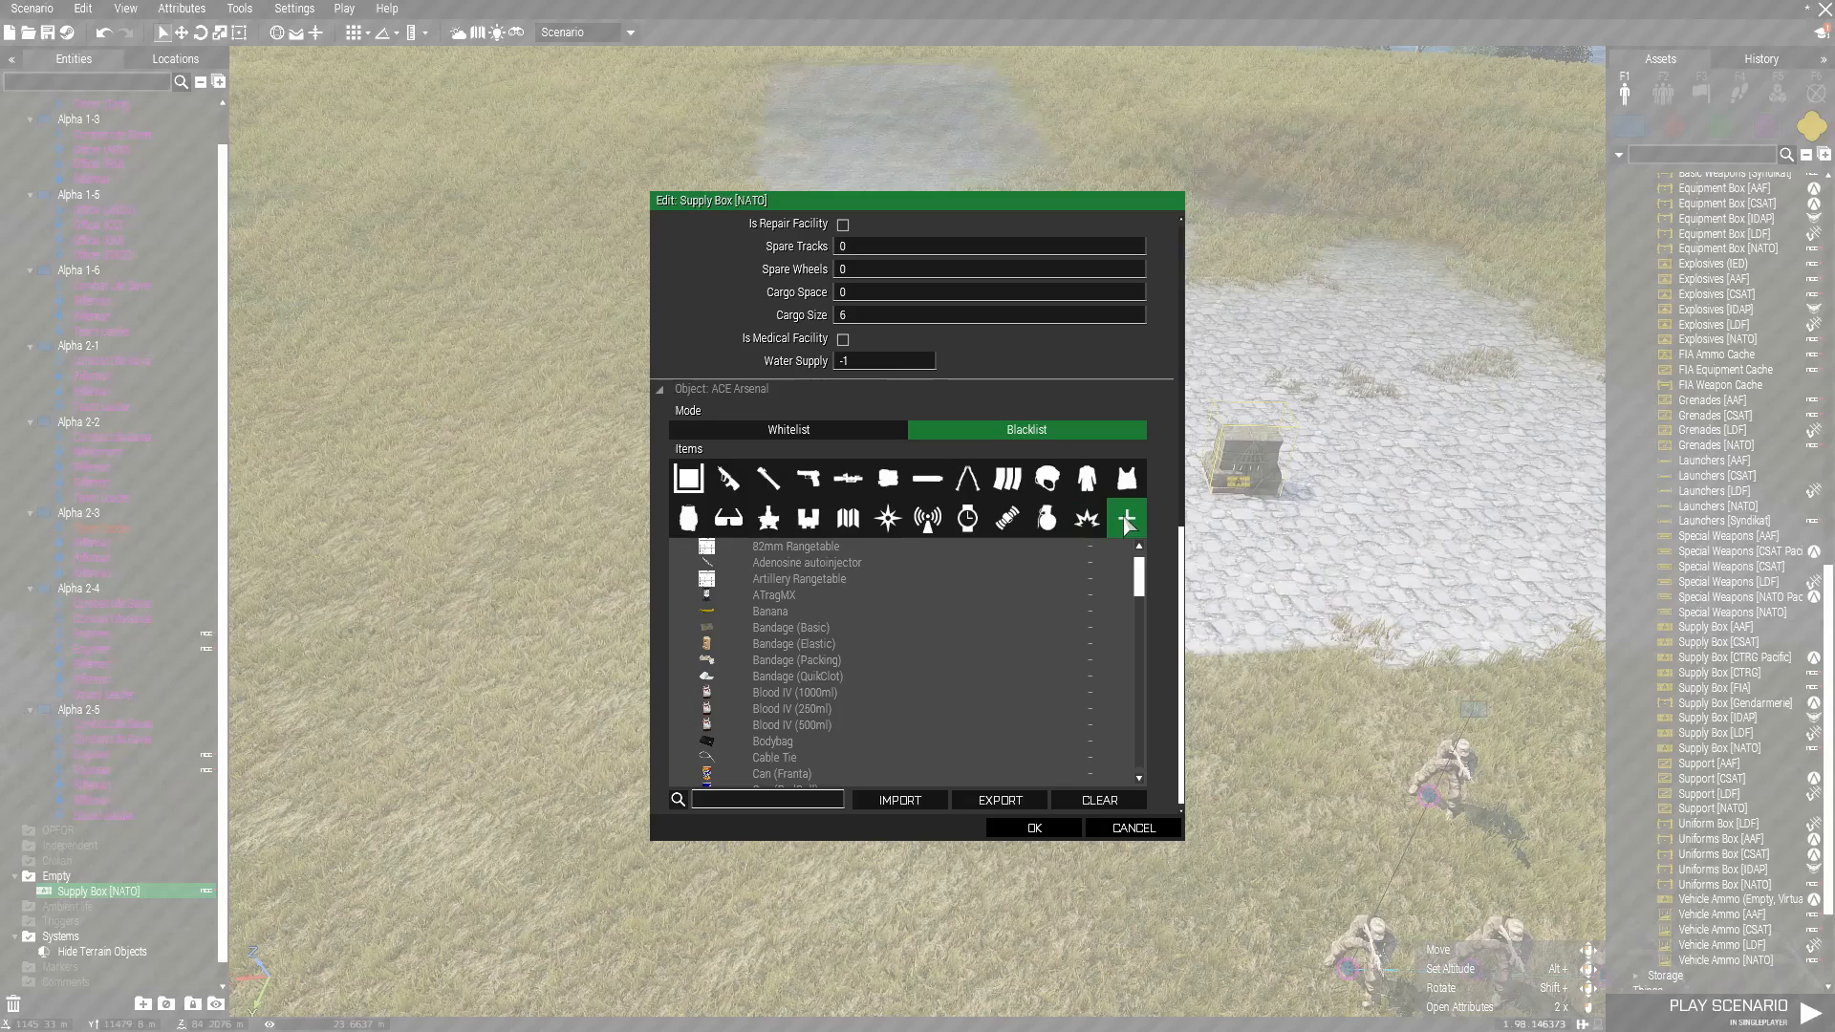
{"action": "scroll", "coordinate": [855, 632], "scroll_direction": "down", "scroll_amount": 2}
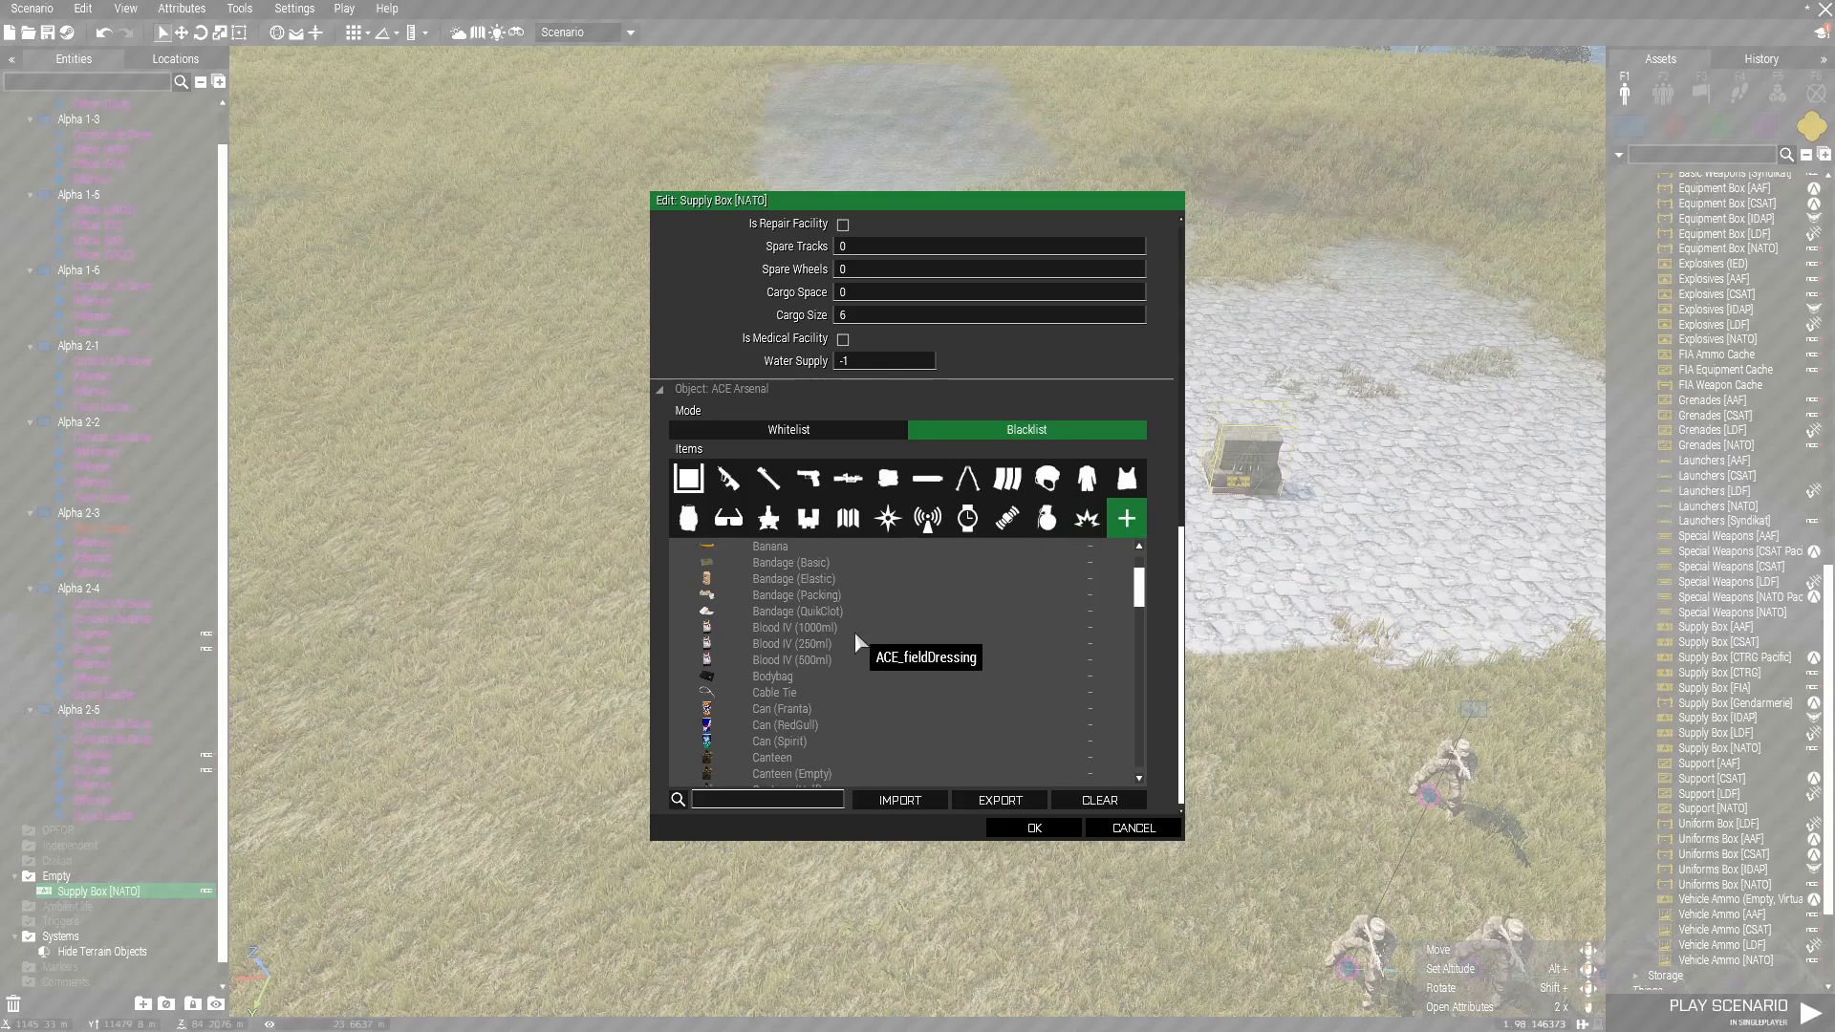
Enter the init code 0 = ["AmmoboxInit",[this,true]] spawn BIS_fnc_arsenal for the supply box and accept its attributes.
{"action": "scroll", "coordinate": [854, 631], "scroll_direction": "up", "scroll_amount": 3}
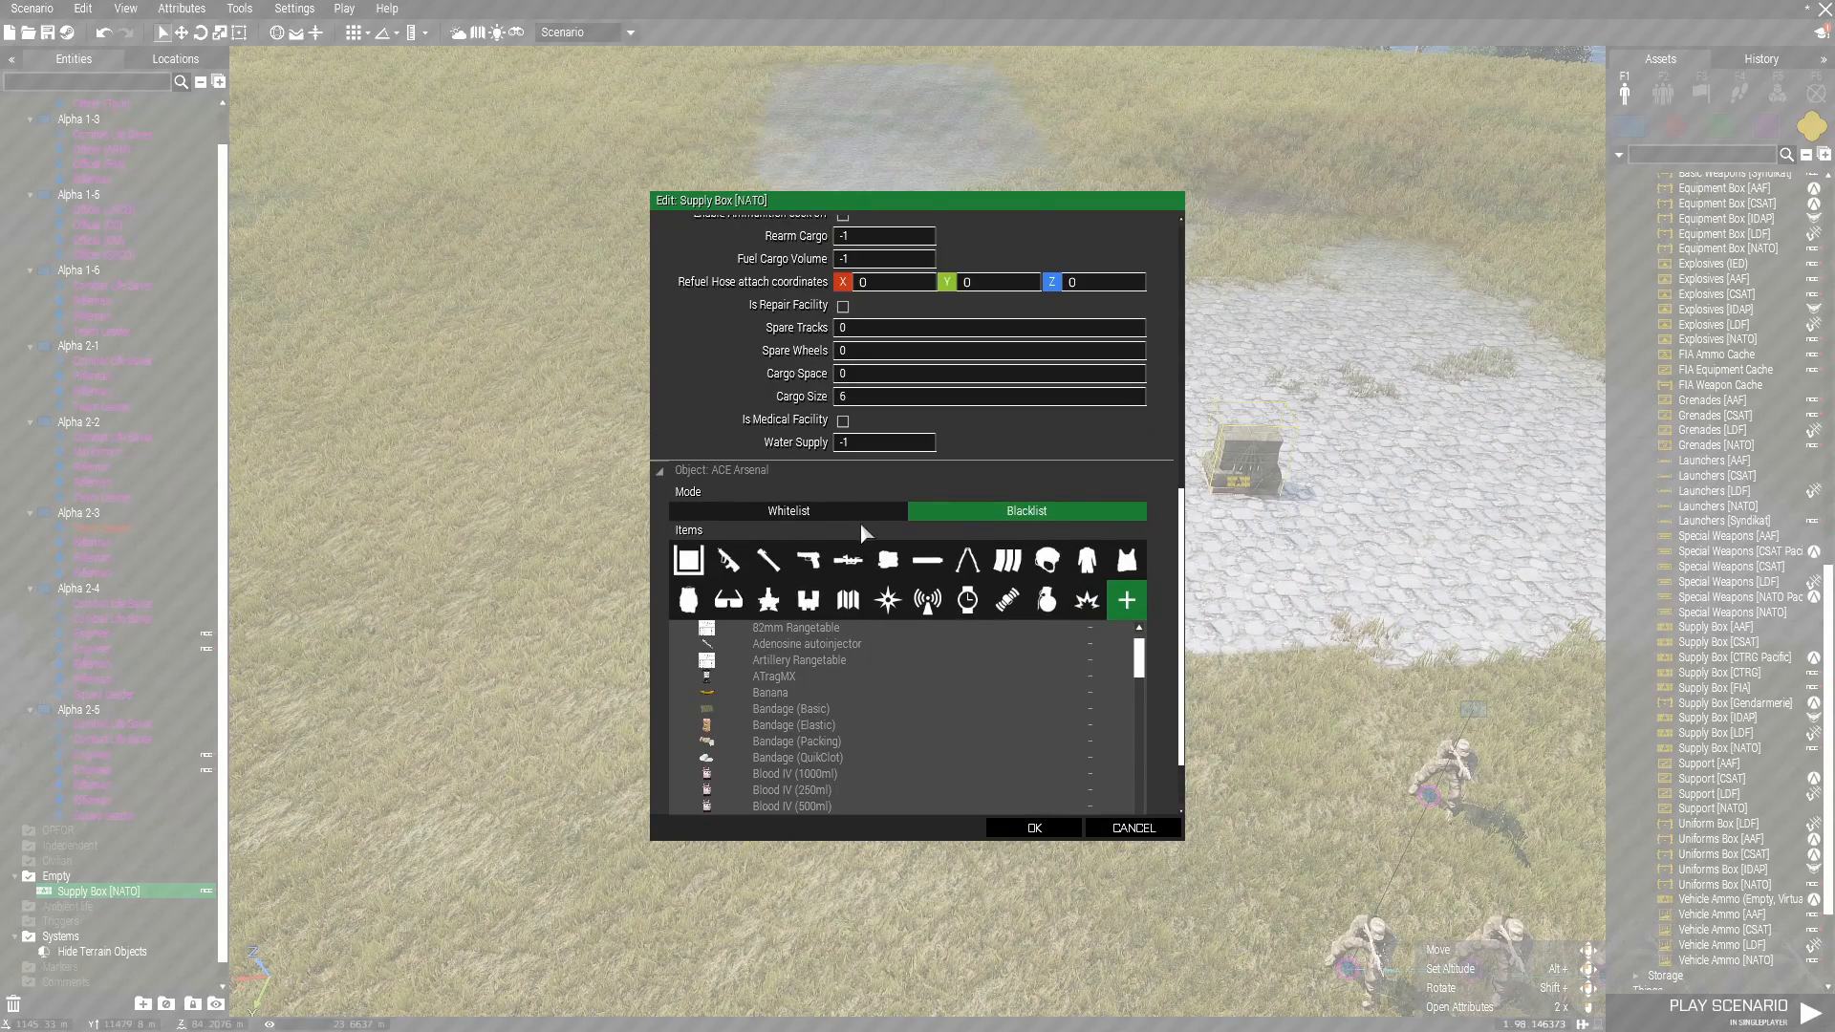
{"action": "scroll", "coordinate": [977, 513], "scroll_direction": "up", "scroll_amount": 2}
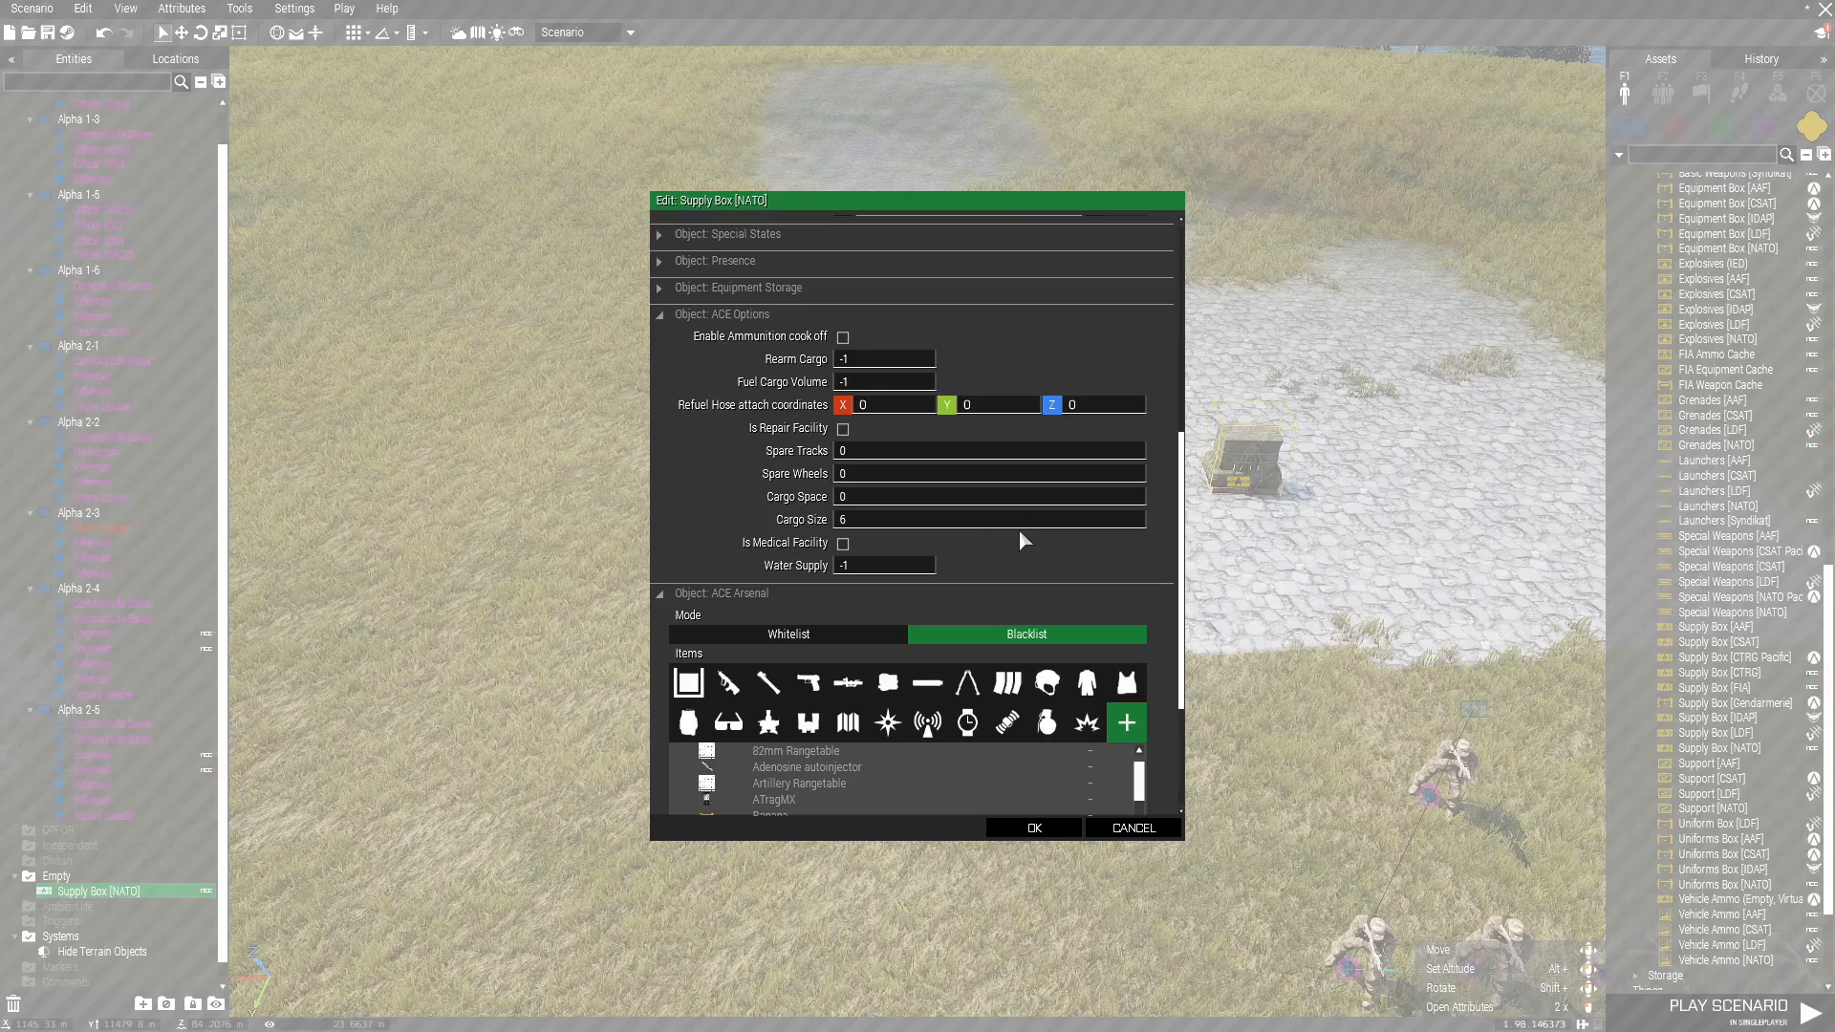
{"action": "scroll", "coordinate": [1019, 535], "scroll_direction": "up", "scroll_amount": 2}
{"action": "scroll", "coordinate": [822, 411], "scroll_direction": "up", "scroll_amount": 5}
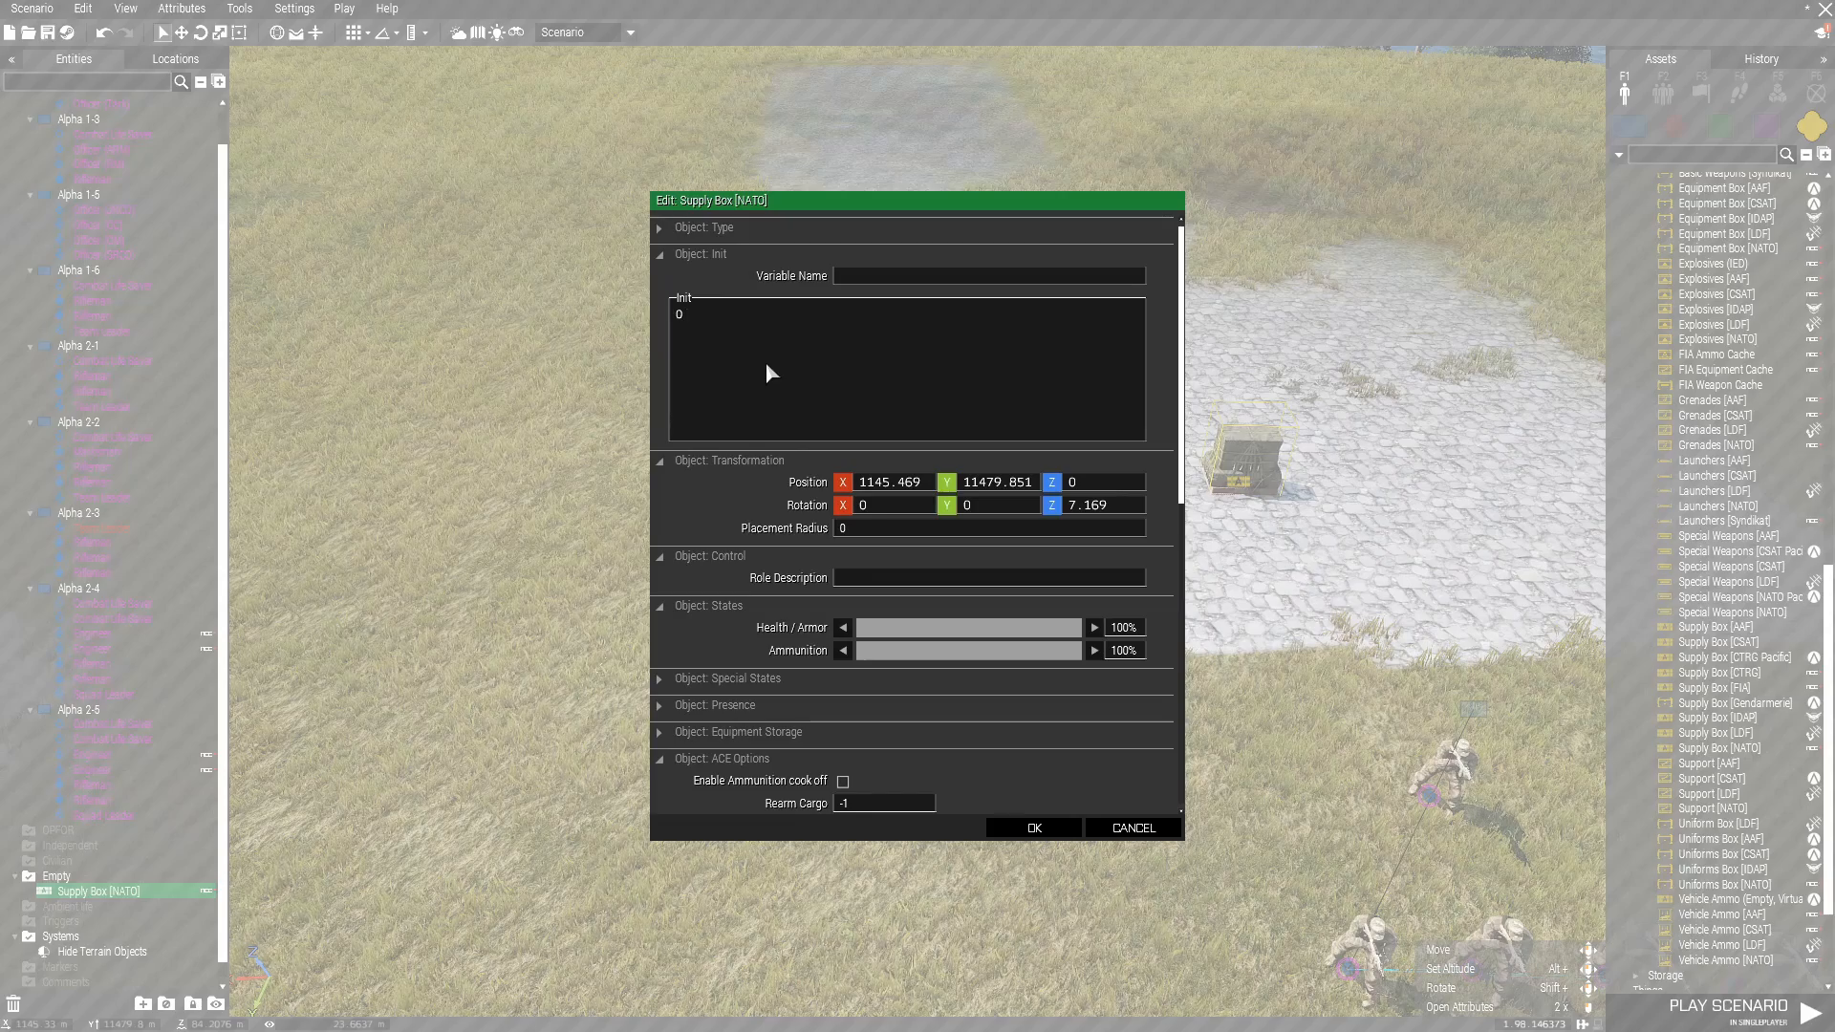
{"action": "type", "text": "= [\"AmmoboxInit\",[this,true]] spawn BIS_fnc_are"}
{"action": "type", "text": "enal"}
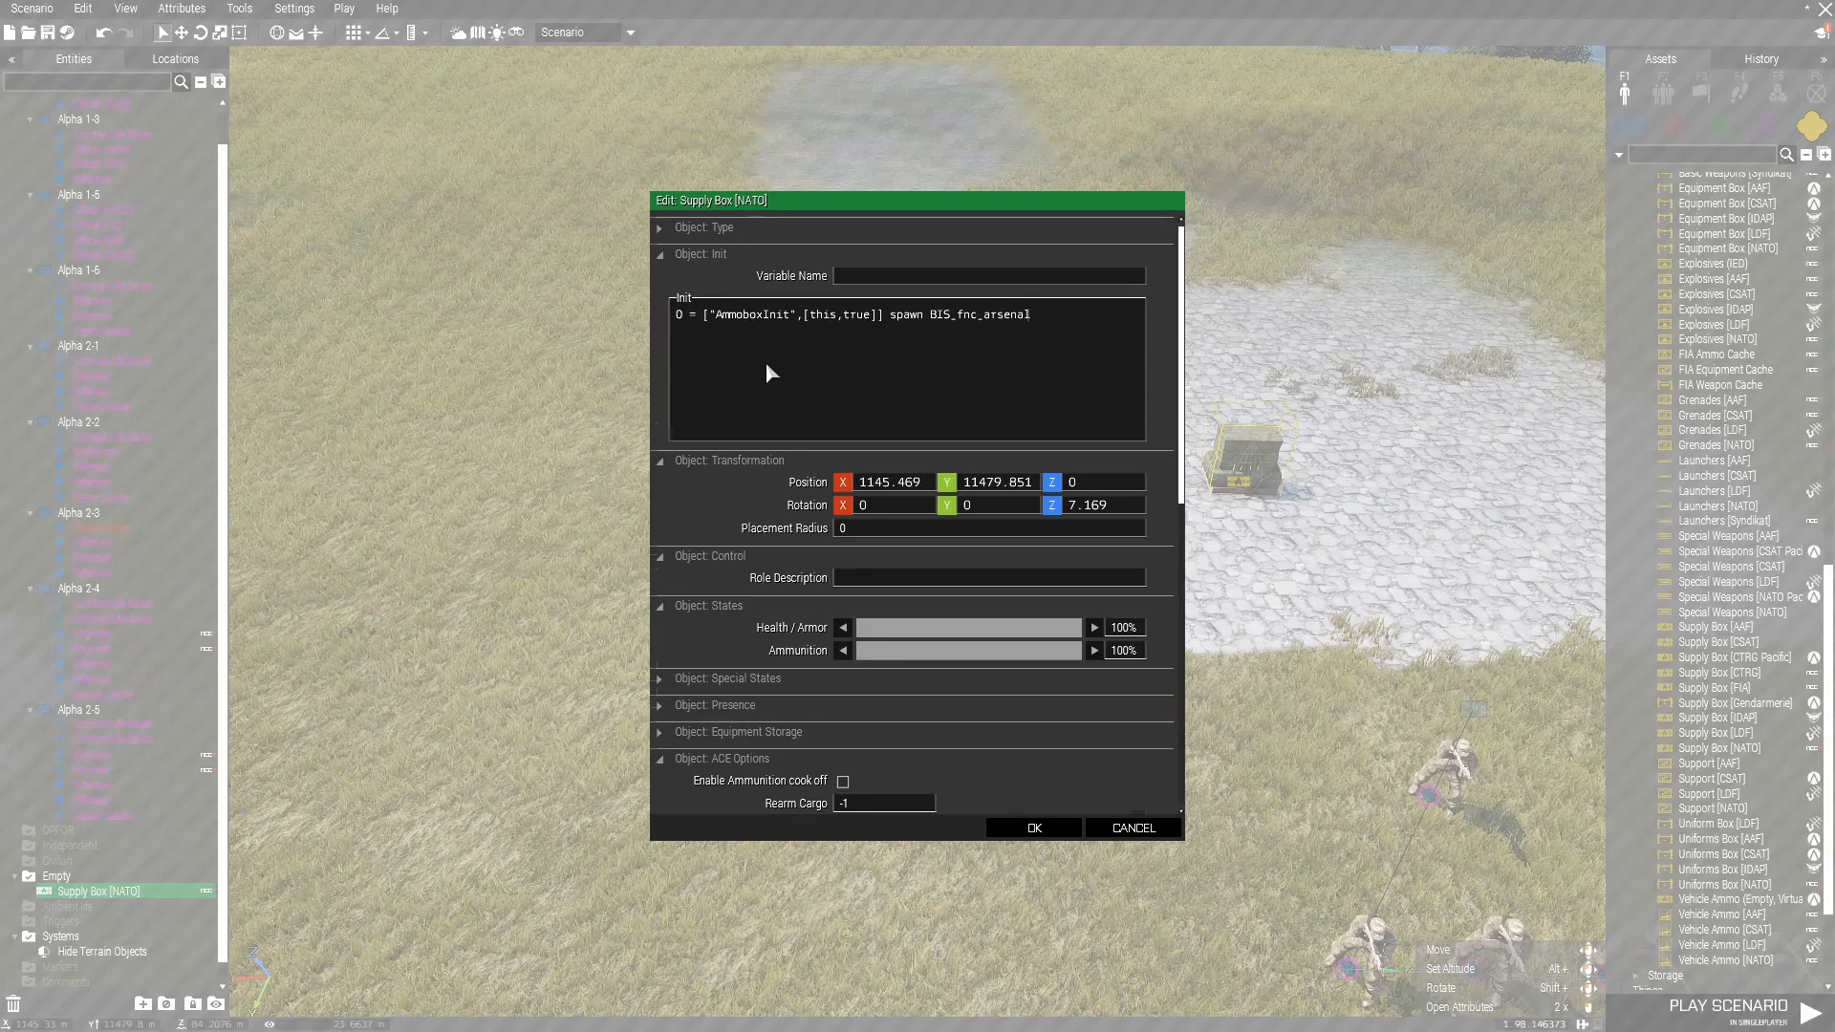
{"action": "scroll", "coordinate": [766, 362], "scroll_direction": "down", "scroll_amount": 1}
{"action": "left_click", "coordinate": [1046, 831]}
Start the scenario as the officer beside the paved area, approach the supply box and open its arsenal.
{"action": "scroll", "coordinate": [1043, 781], "scroll_direction": "down", "scroll_amount": 4}
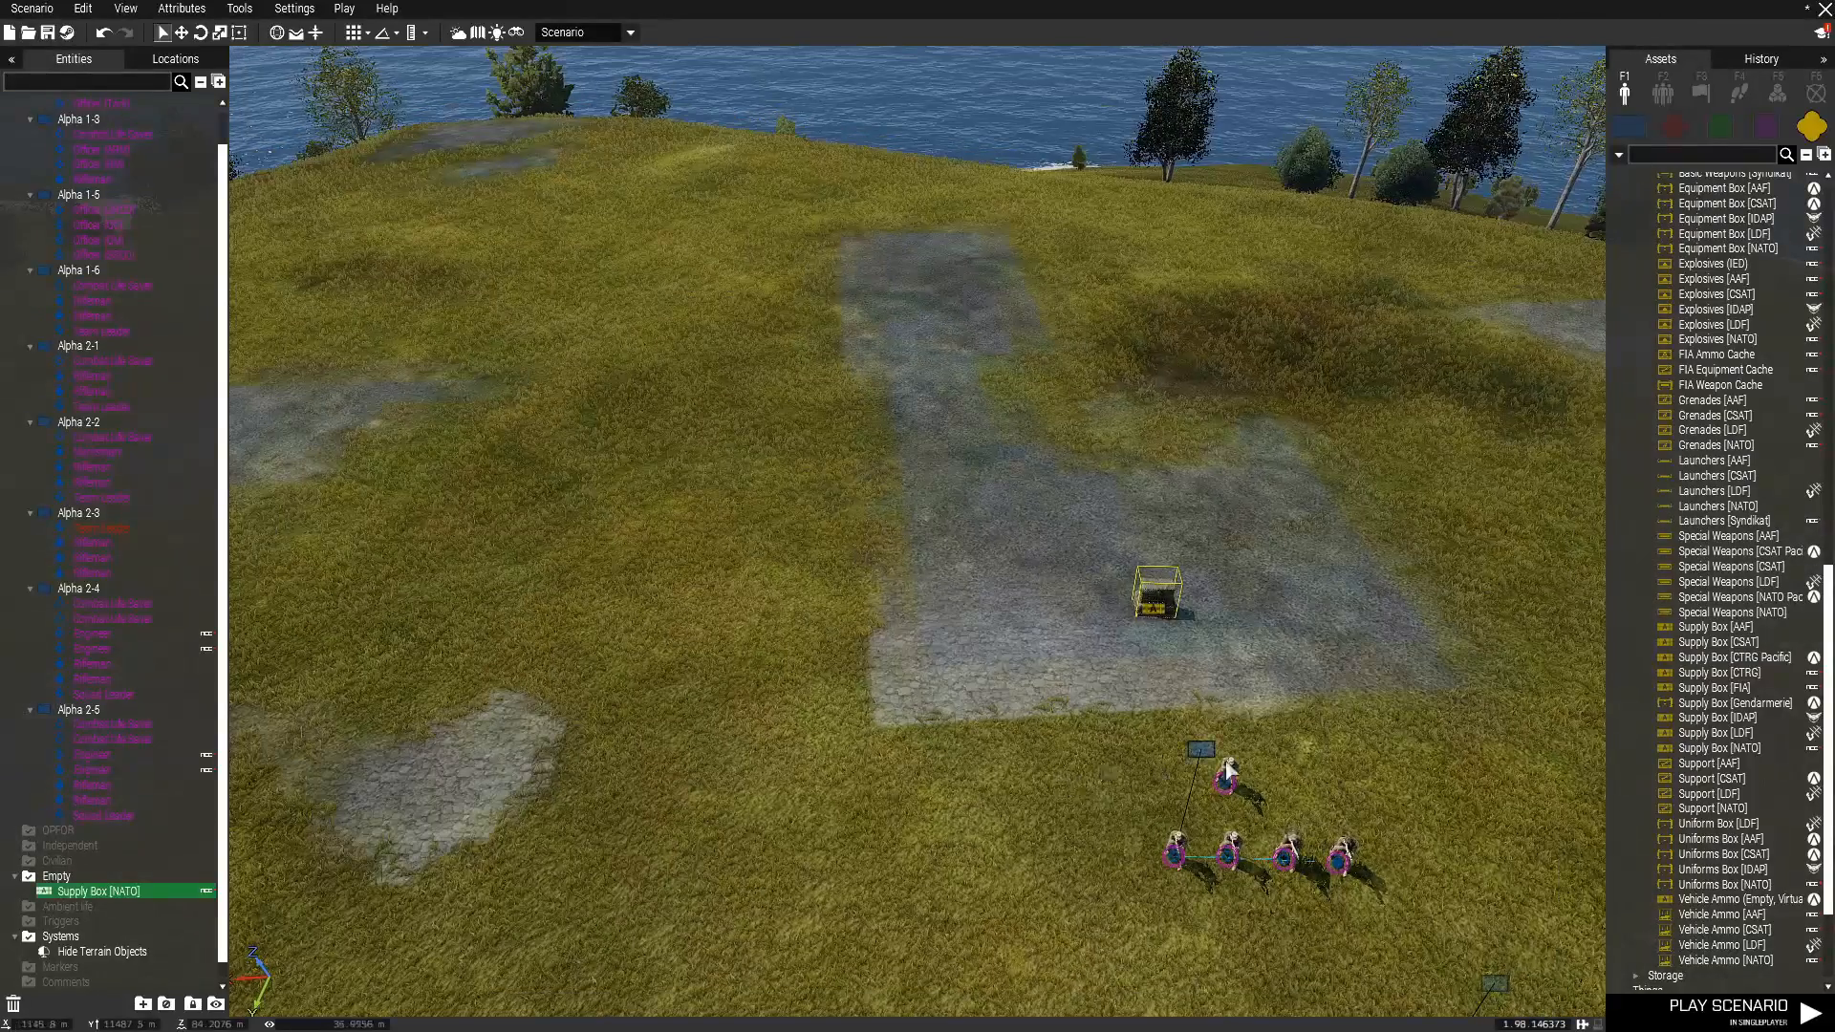
{"action": "left_click", "coordinate": [1229, 784]}
{"action": "right_click", "coordinate": [1229, 784]}
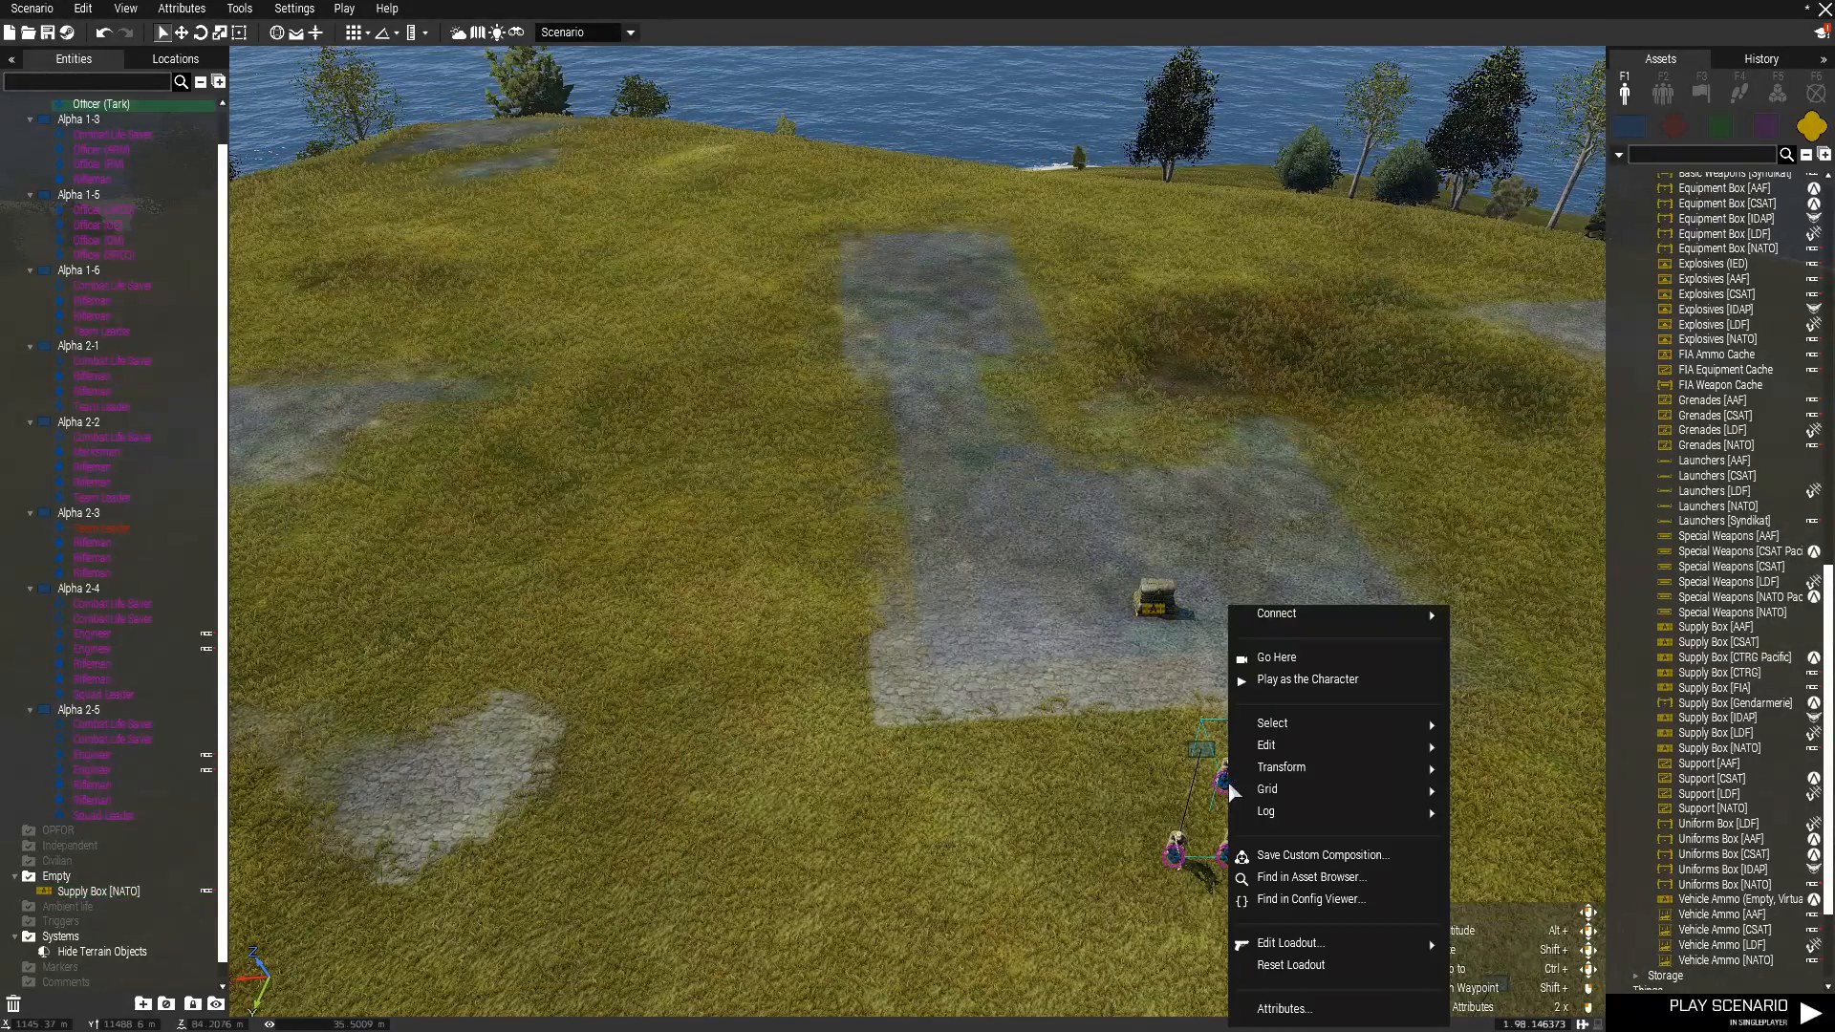
{"action": "left_click", "coordinate": [1319, 686]}
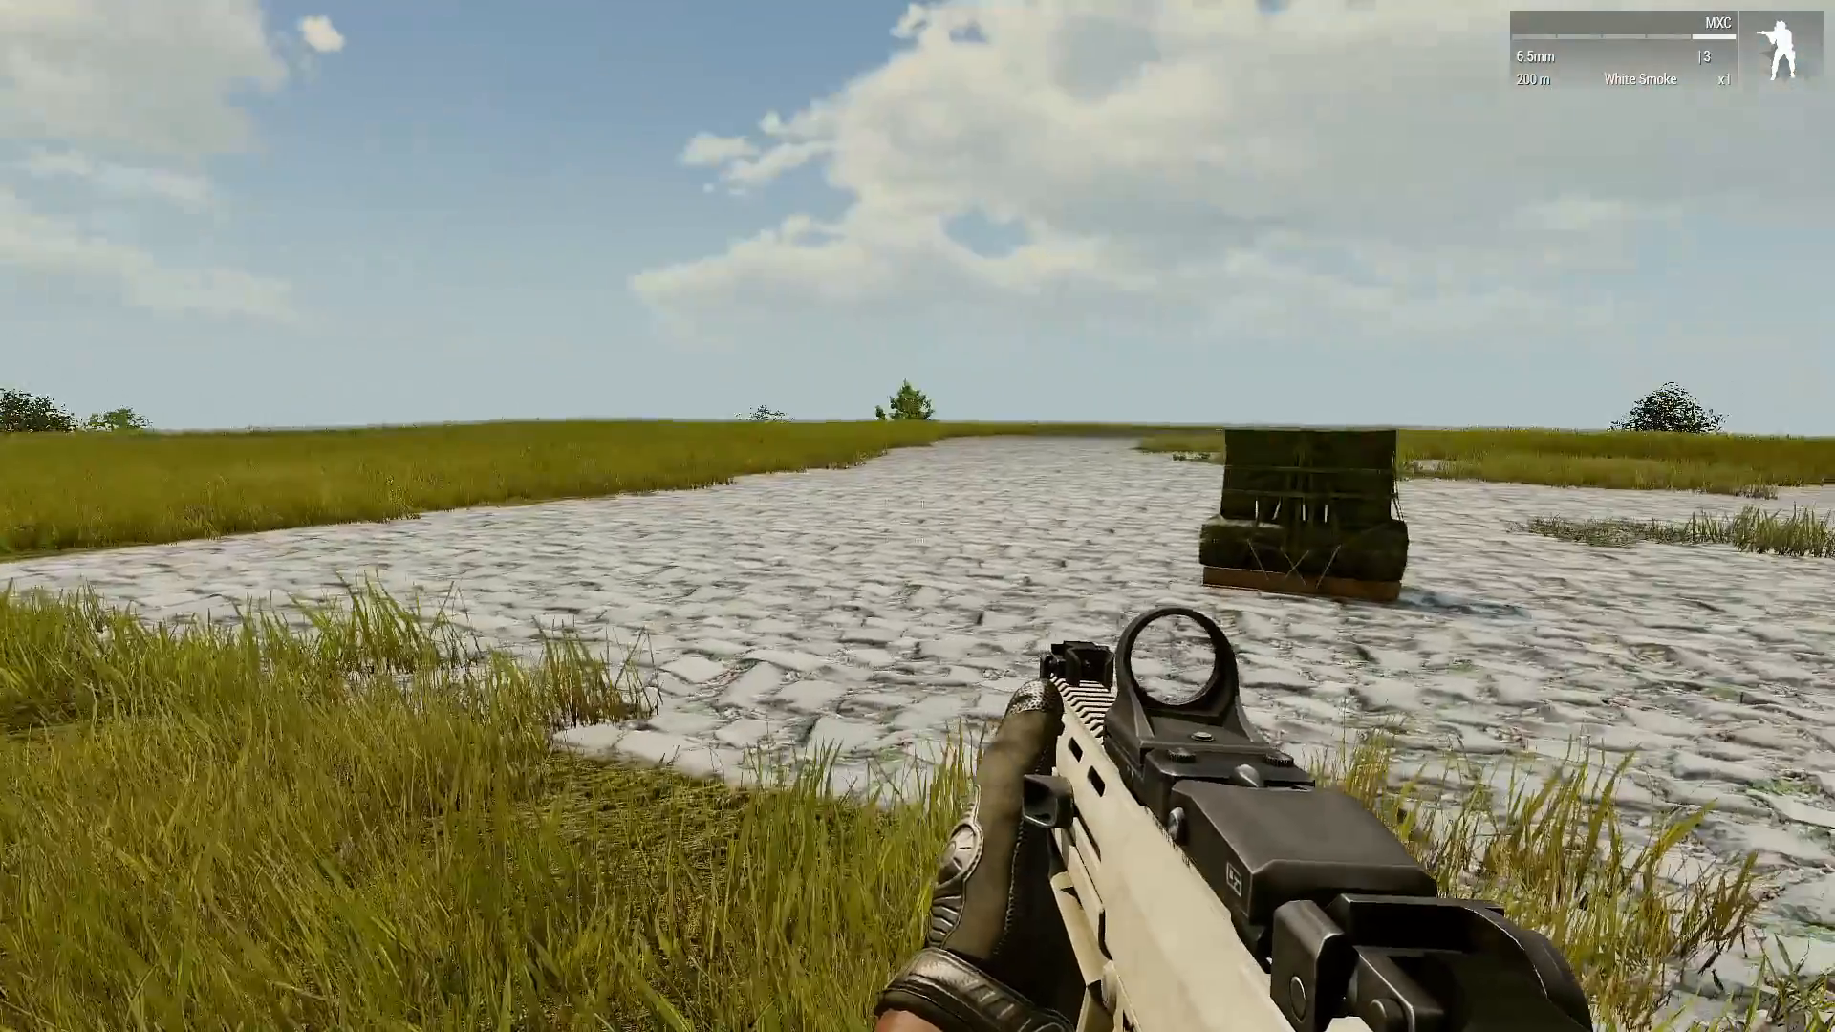
{"action": "key", "text": "w"}
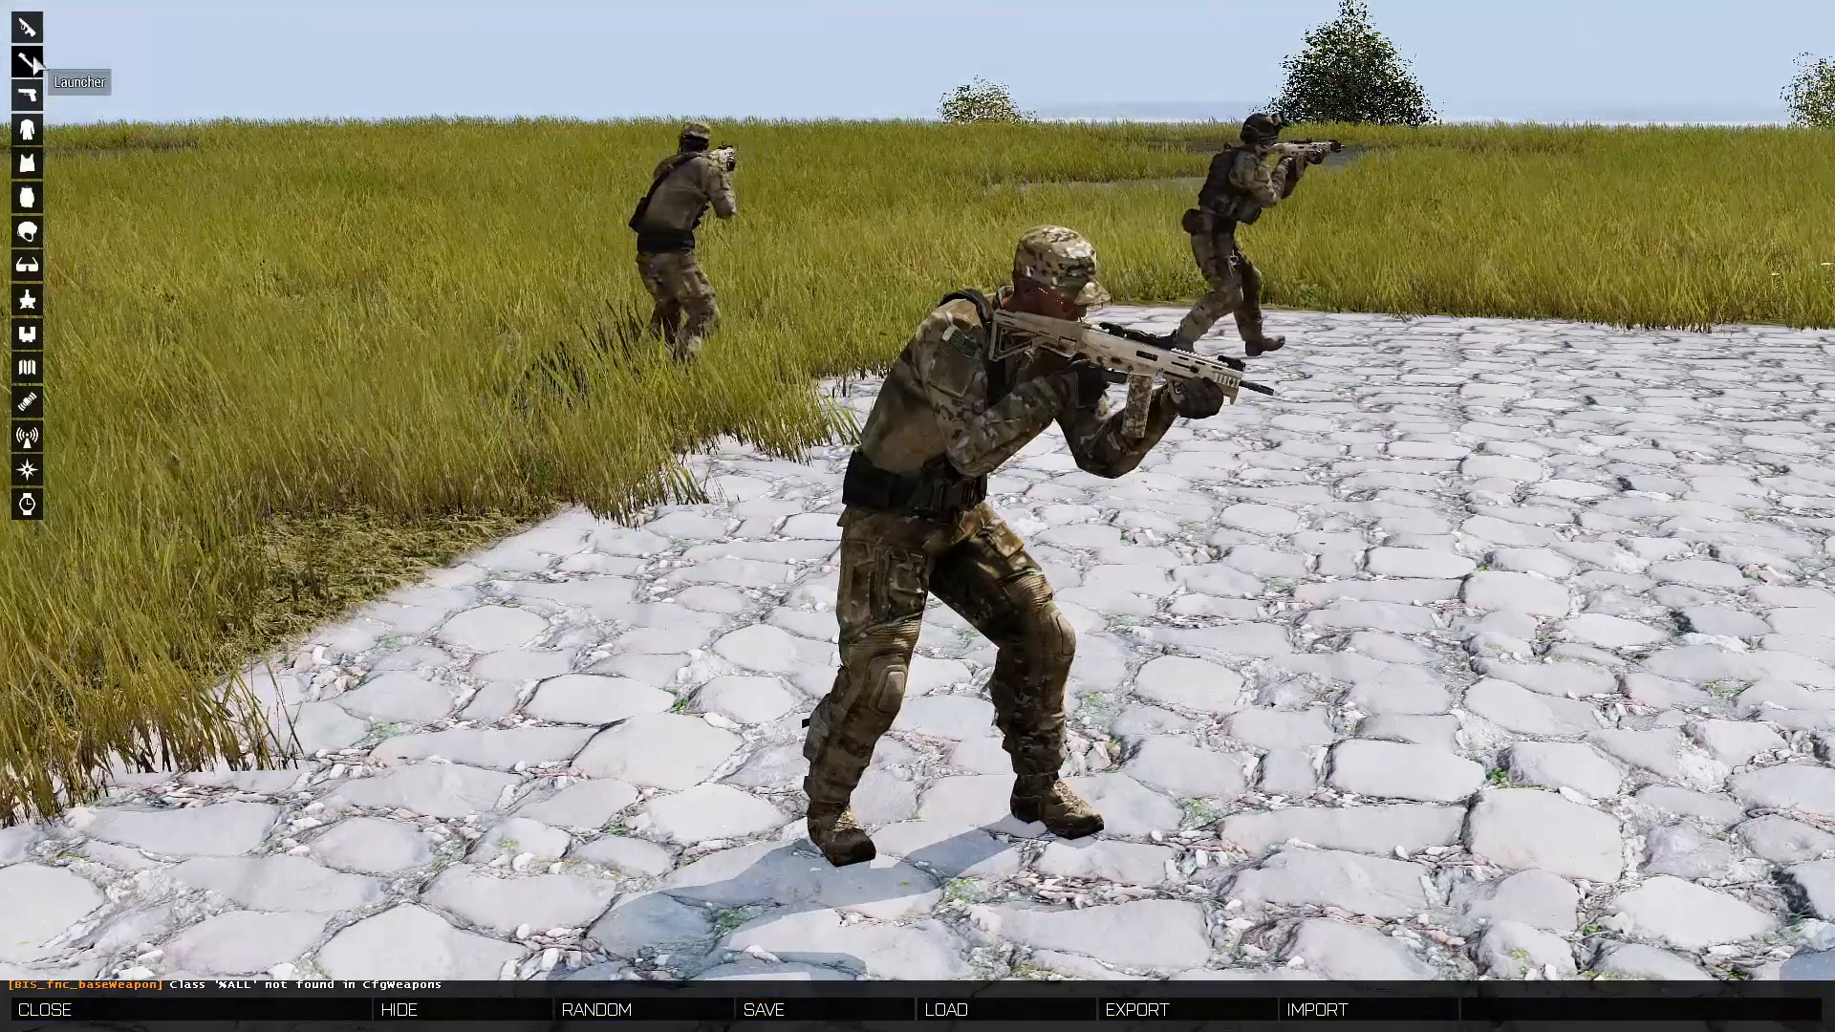
Equip the MSBS Grot GL with the Burris XTR II (Green Hex) optic and the red laser pointer in the arsenal.
{"action": "left_click", "coordinate": [27, 30]}
{"action": "left_click", "coordinate": [294, 276]}
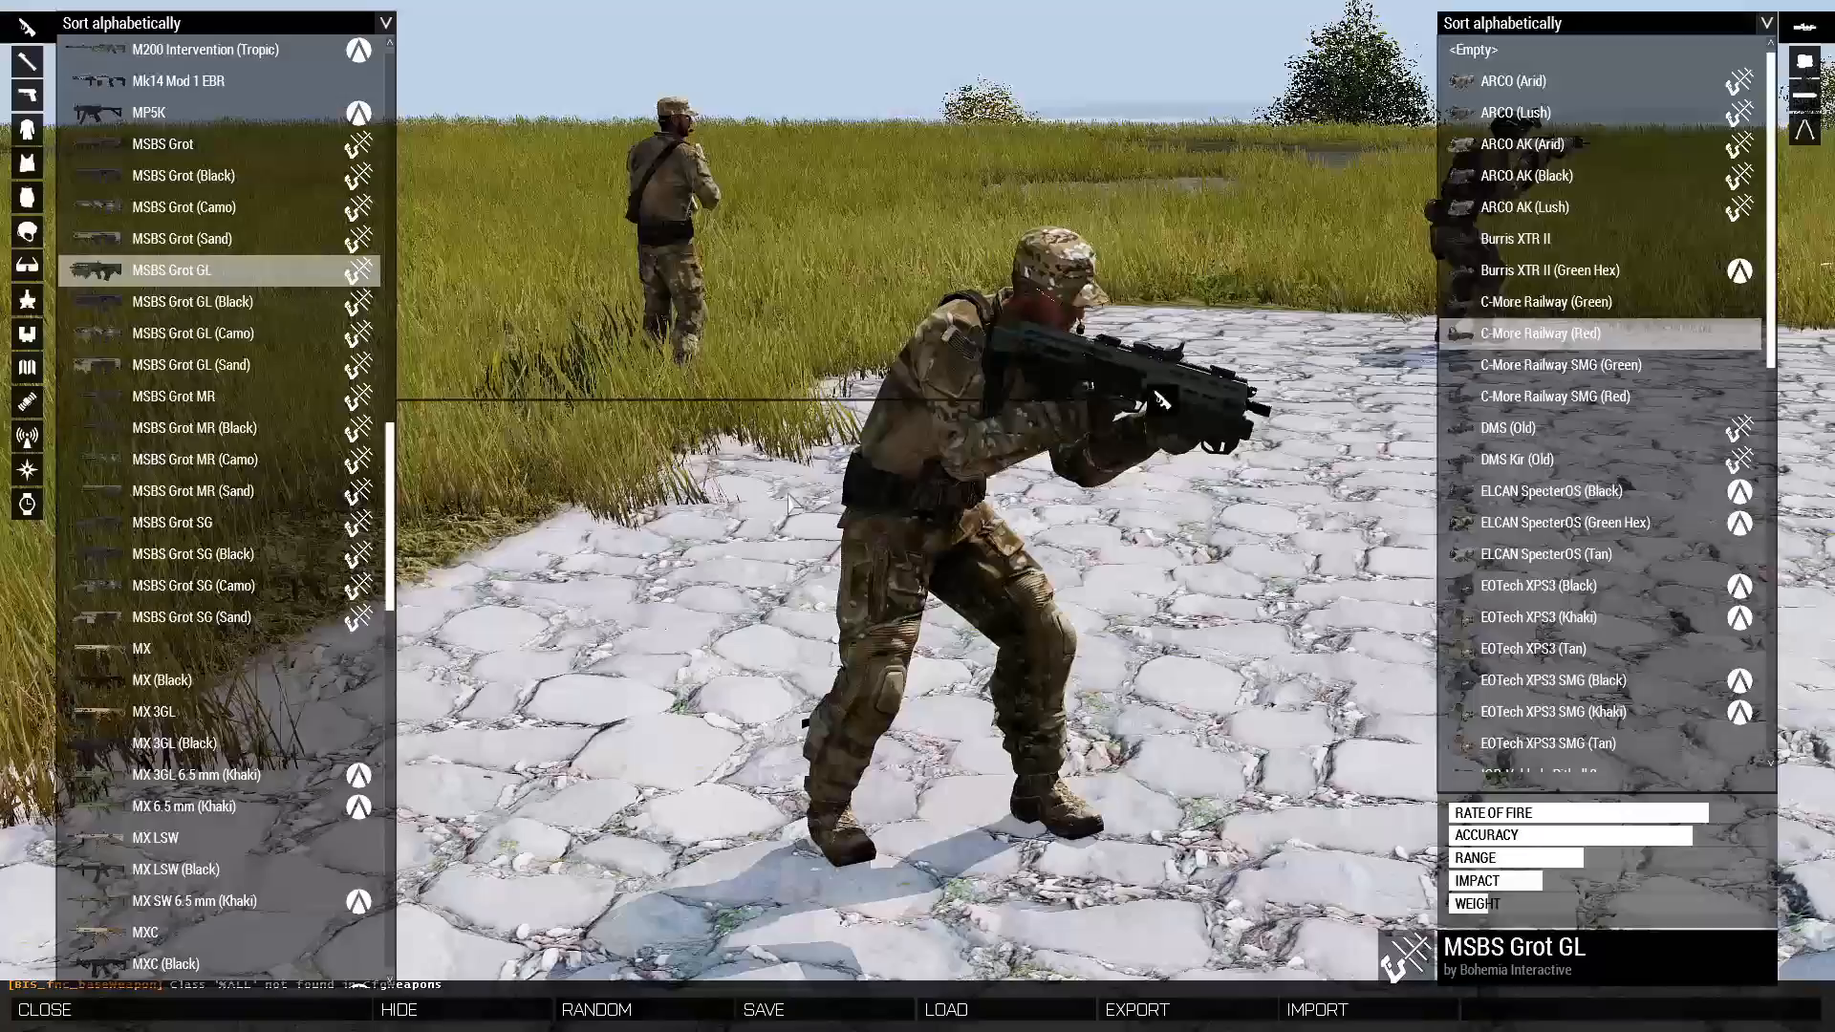
{"action": "left_click", "coordinate": [1586, 491]}
{"action": "scroll", "coordinate": [1586, 449], "scroll_direction": "down", "scroll_amount": 2}
{"action": "scroll", "coordinate": [1567, 382], "scroll_direction": "up", "scroll_amount": 2}
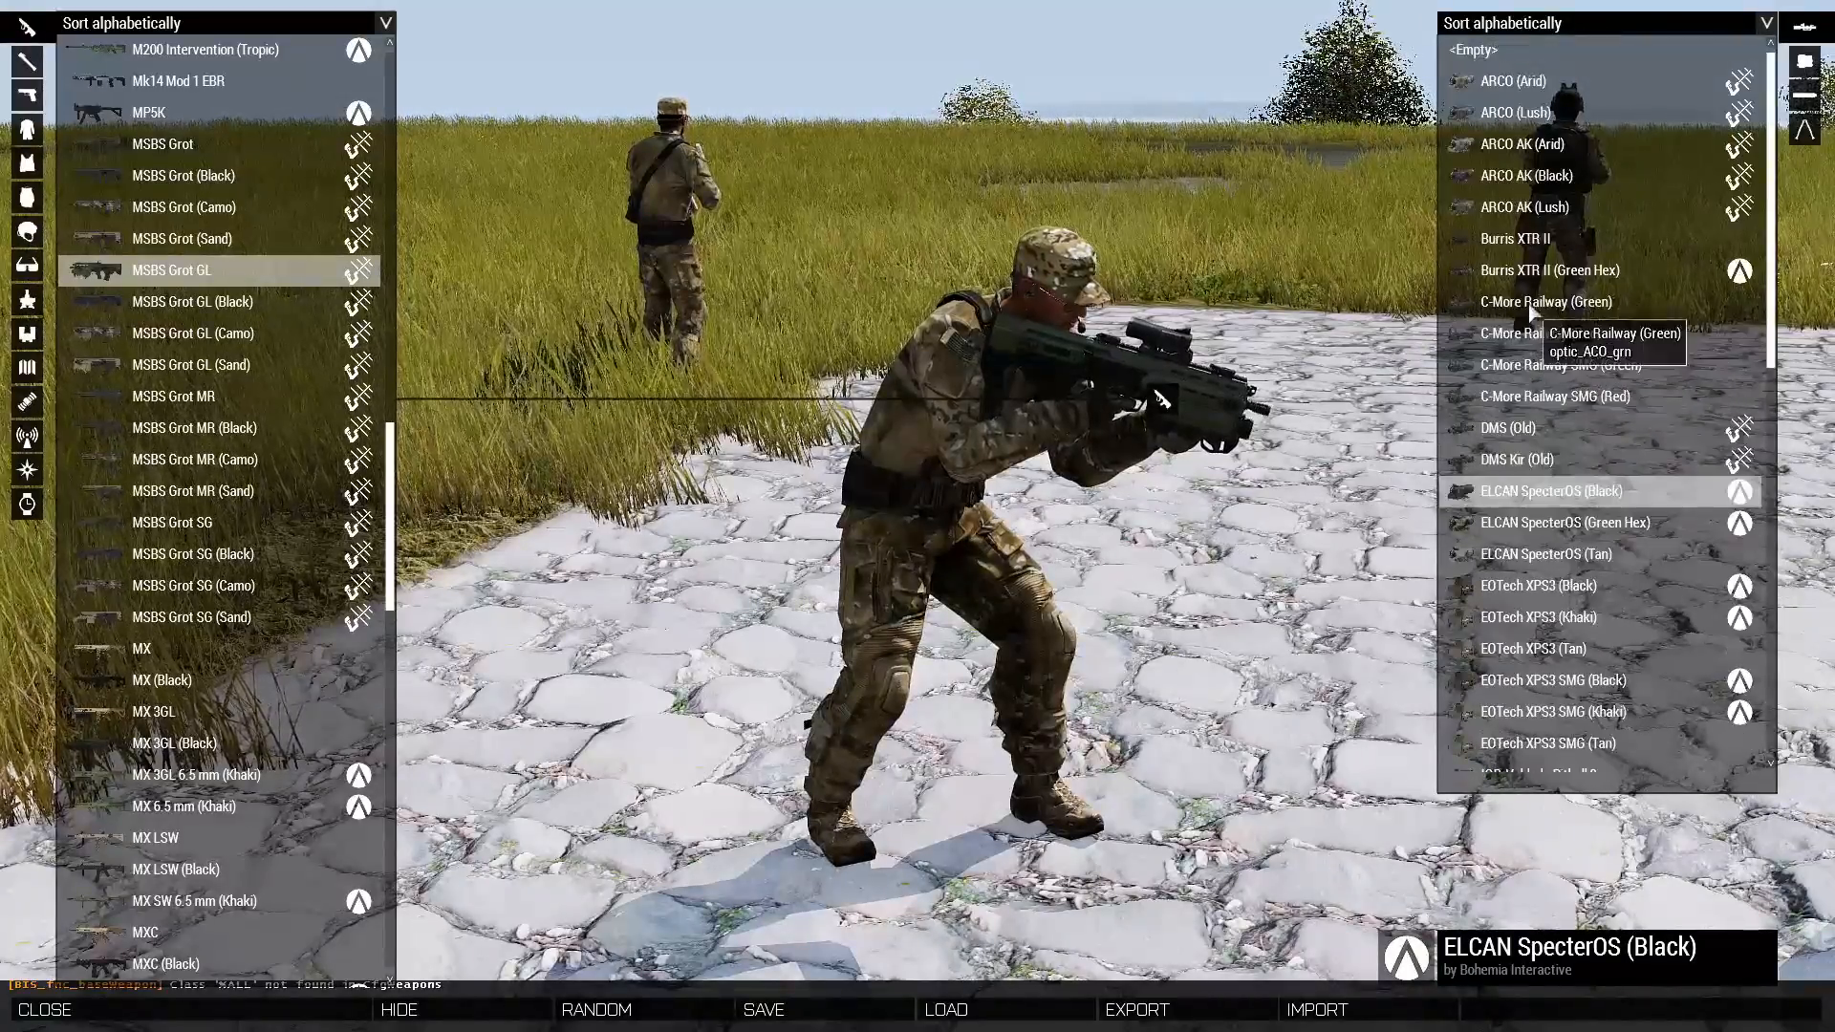
{"action": "left_click", "coordinate": [1548, 269]}
{"action": "left_click", "coordinate": [1804, 94]}
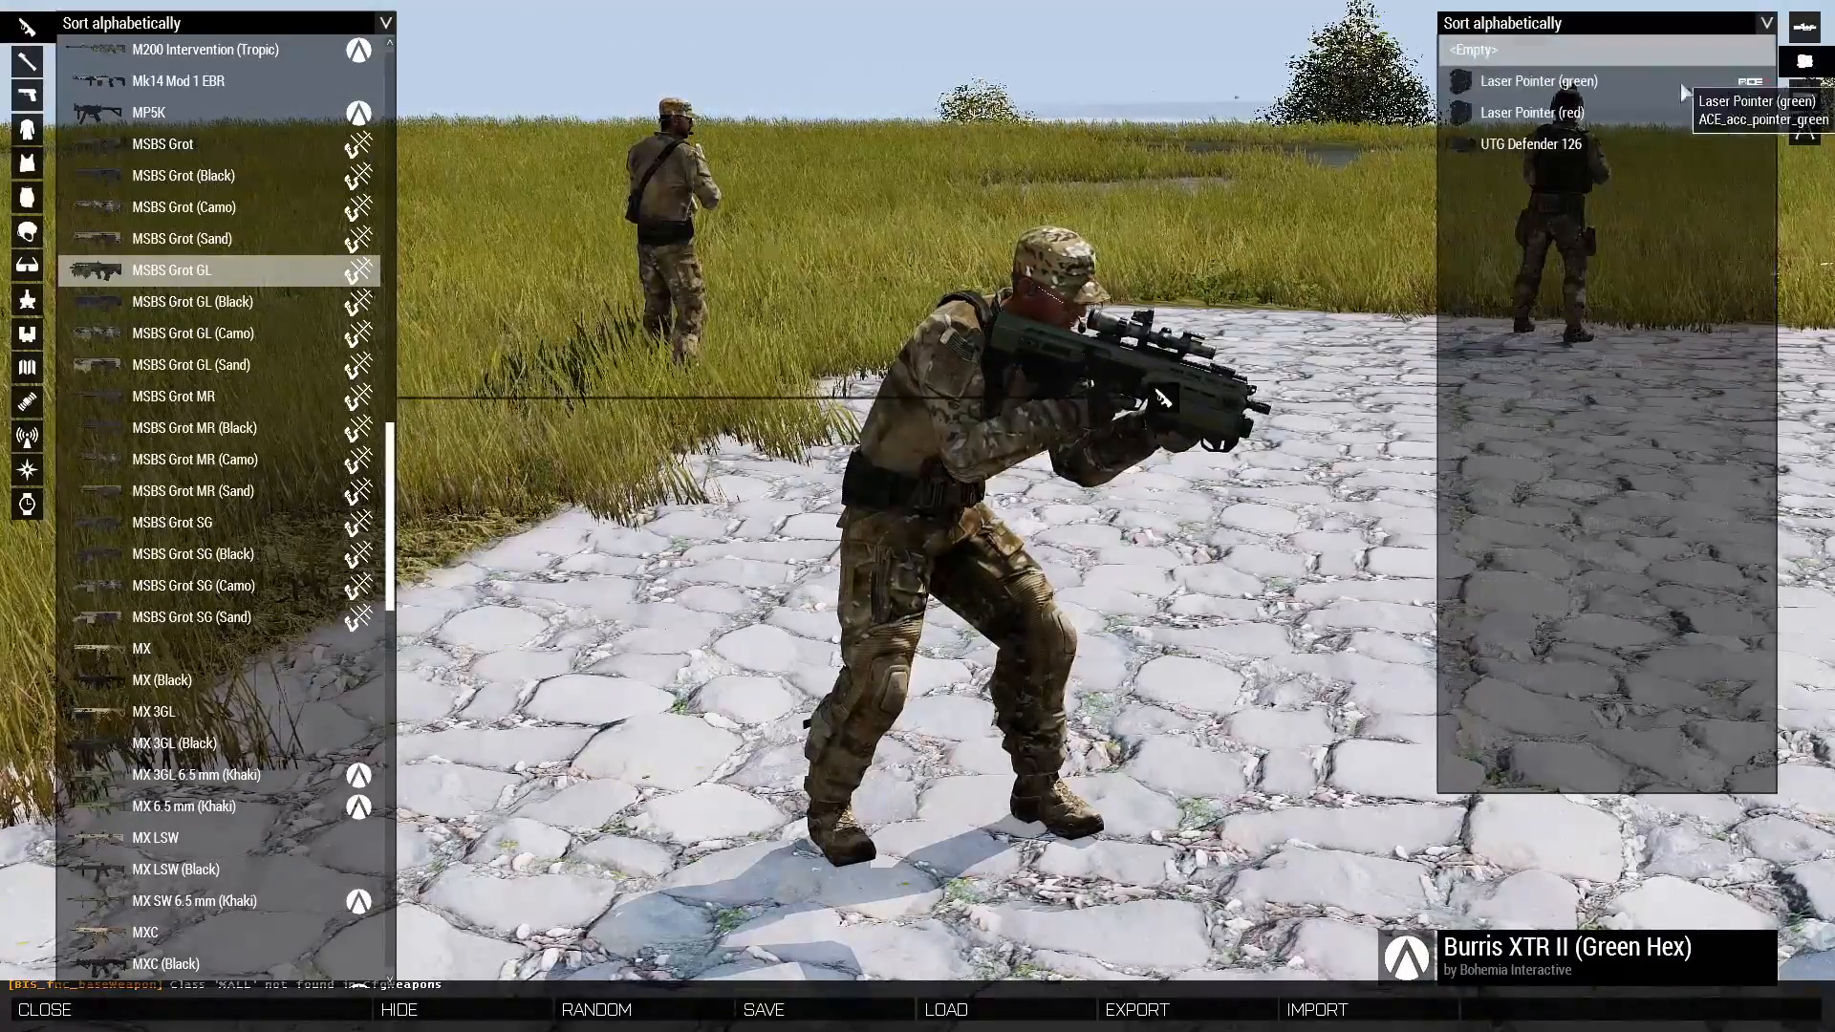
{"action": "left_click", "coordinate": [1529, 82]}
{"action": "left_click", "coordinate": [1804, 129]}
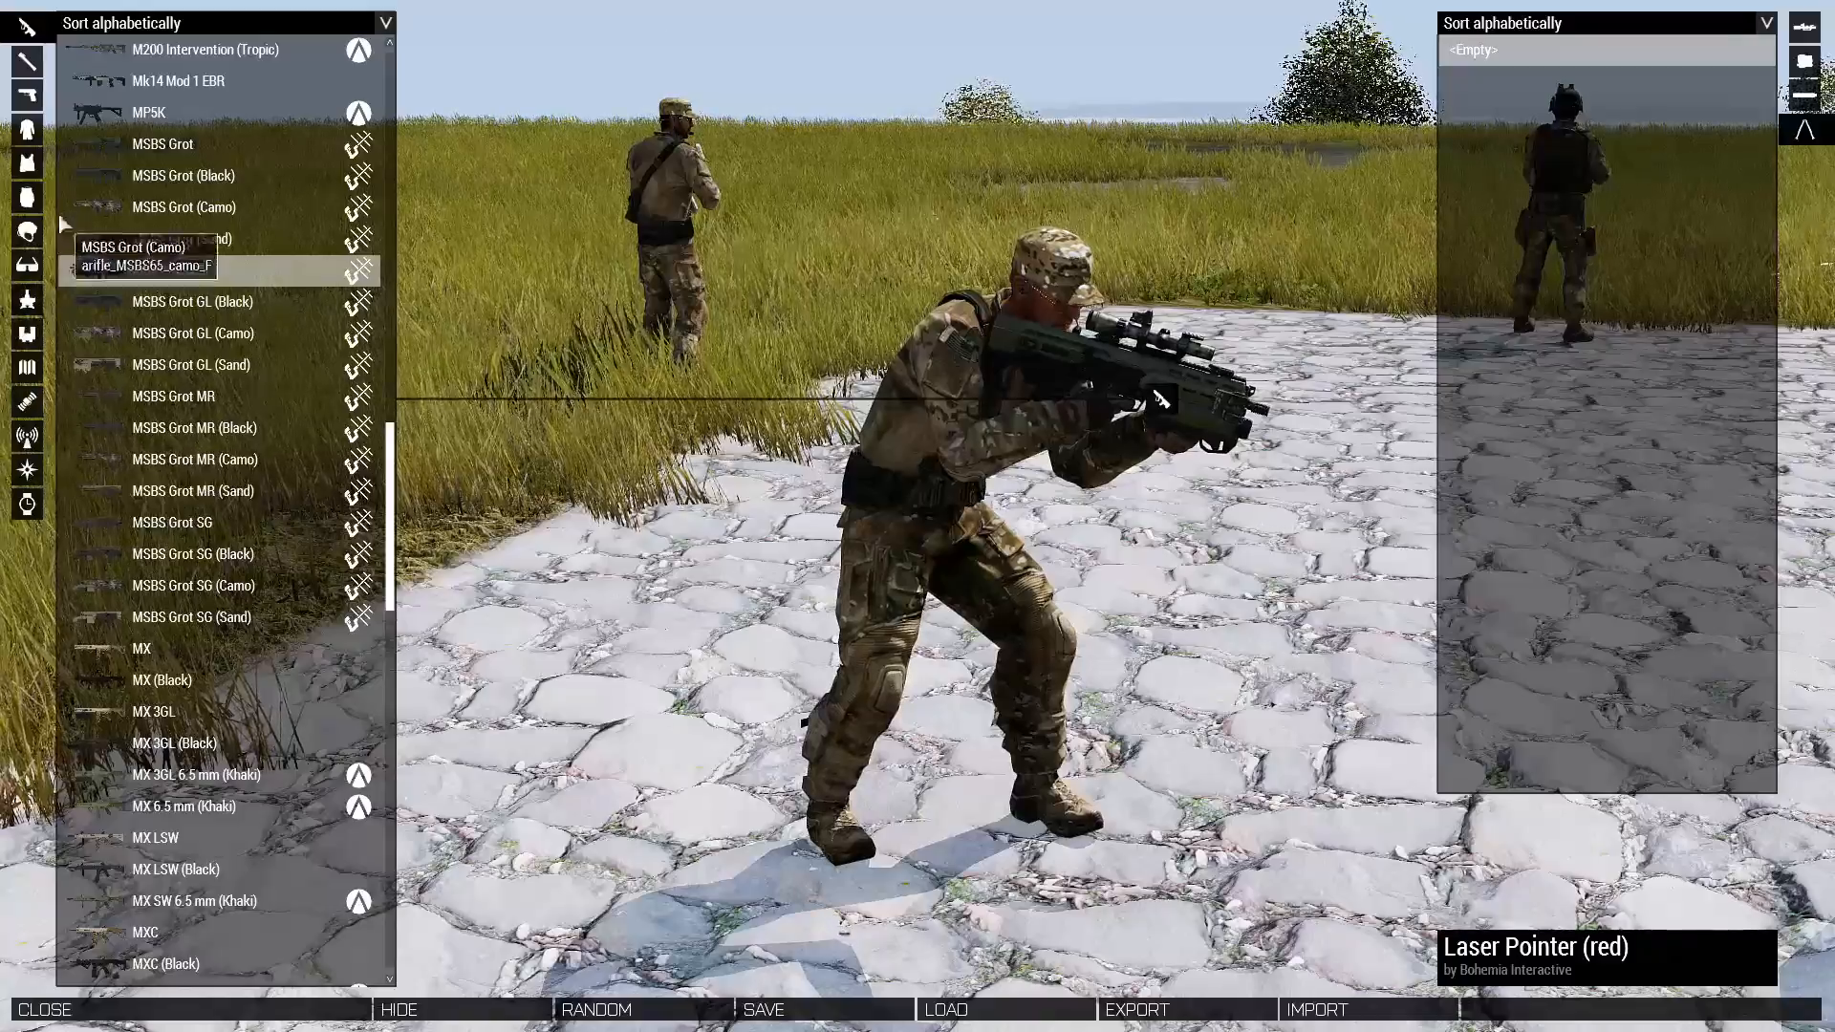
Choose the Maglite ML300L as the character's sidearm, rotate the character preview and leave the arsenal.
{"action": "left_click", "coordinate": [27, 94]}
{"action": "left_click", "coordinate": [172, 204]}
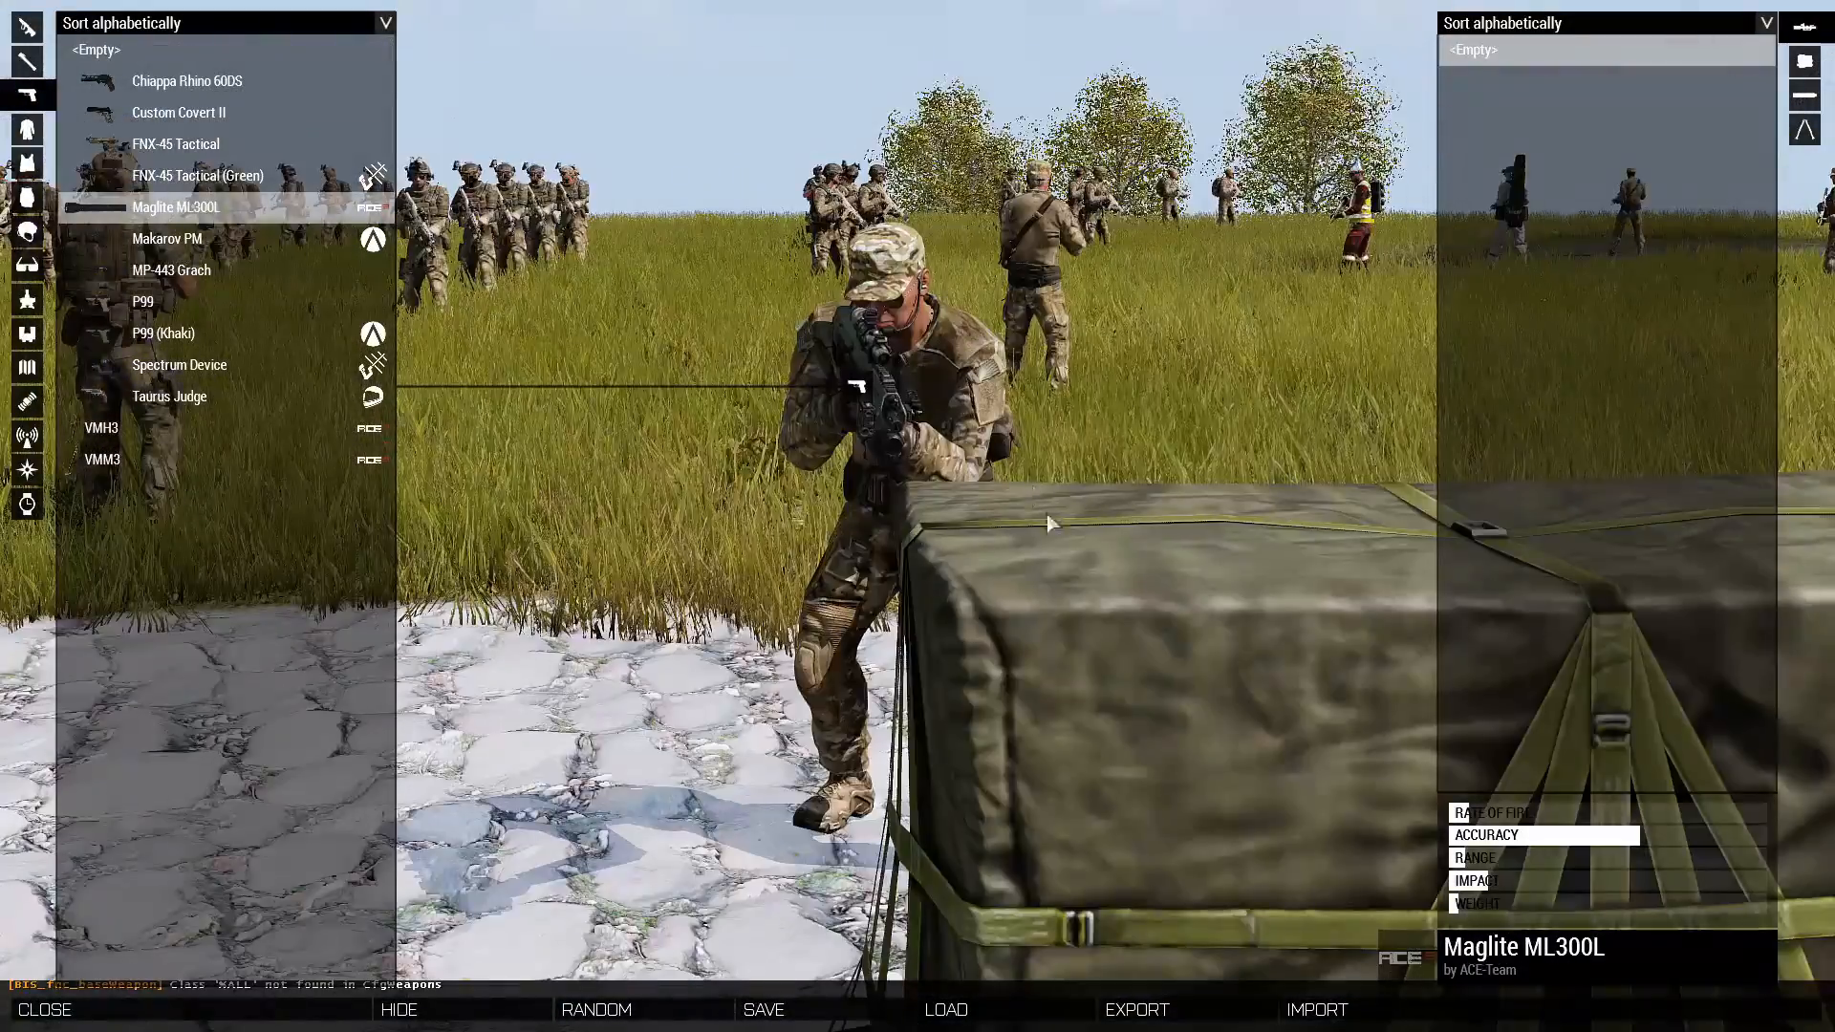
{"action": "right_click_drag", "start_coordinate": [1047, 514], "coordinate": [948, 607]}
{"action": "key", "text": "Escape"}
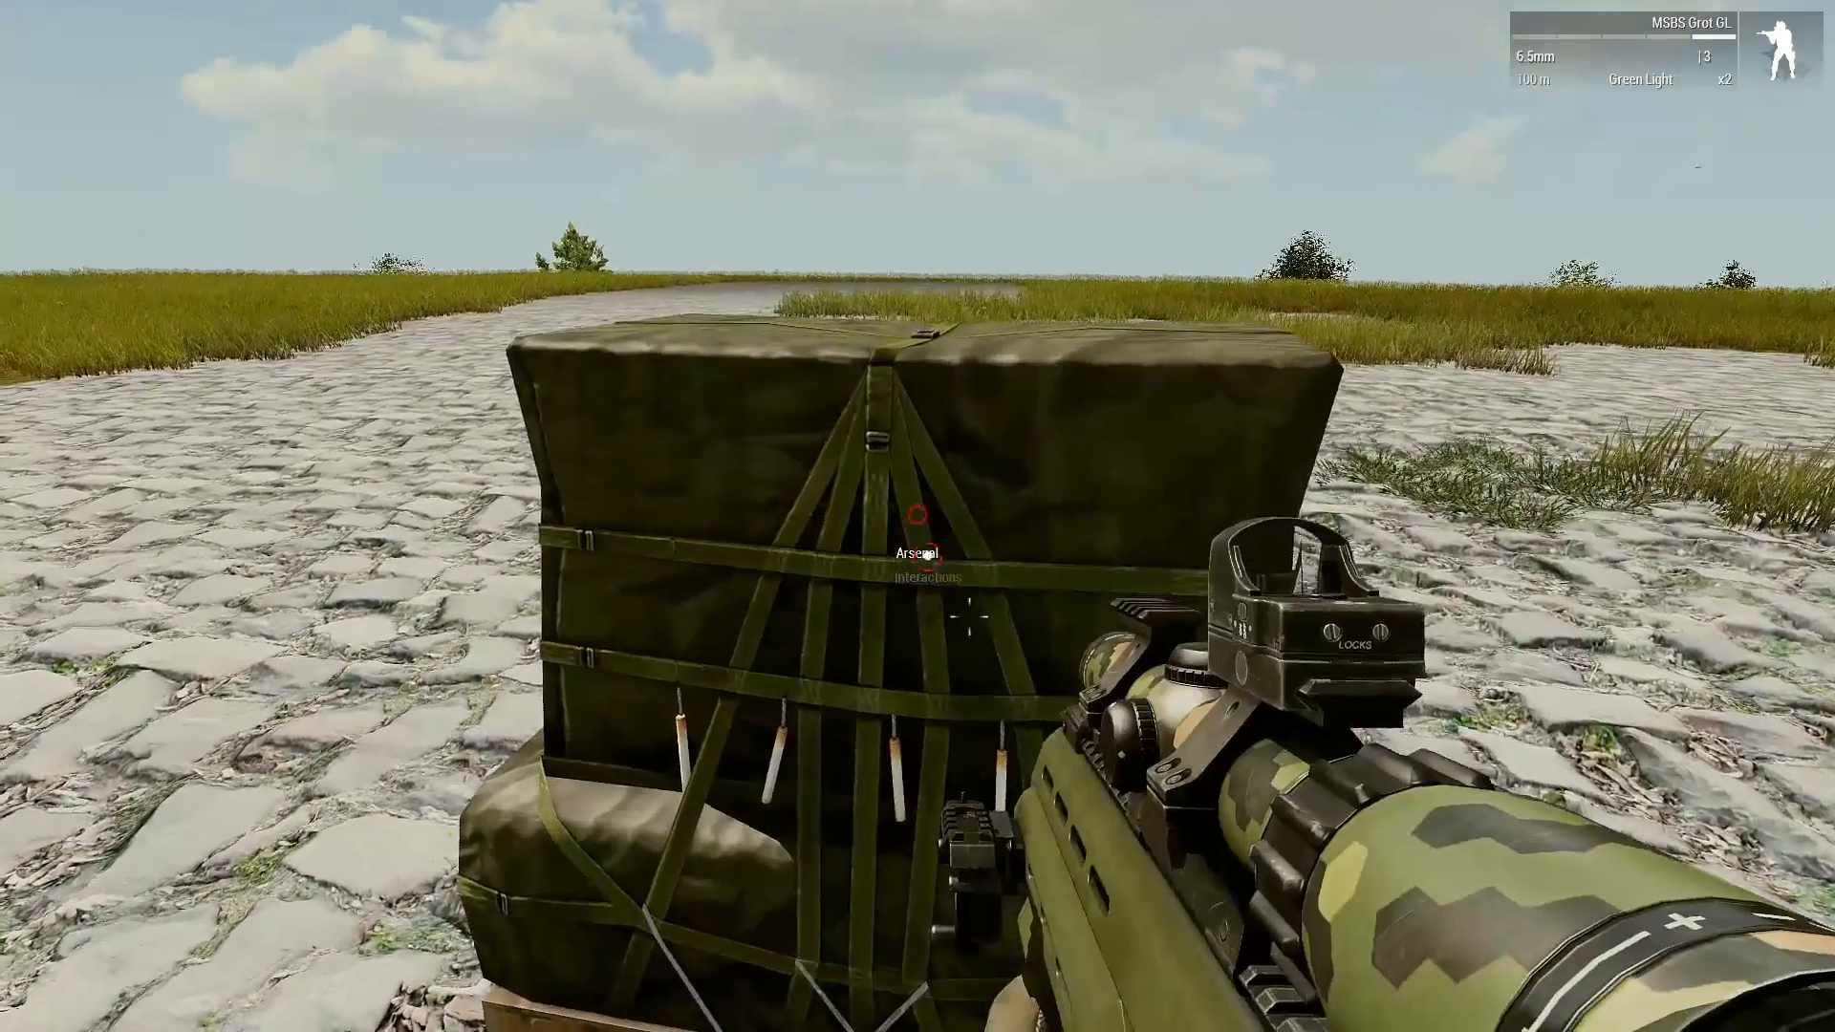
Check the supply box's ACE arsenal and crate inventory in the running scenario, and return to the editor.
{"action": "key", "text": "super"}
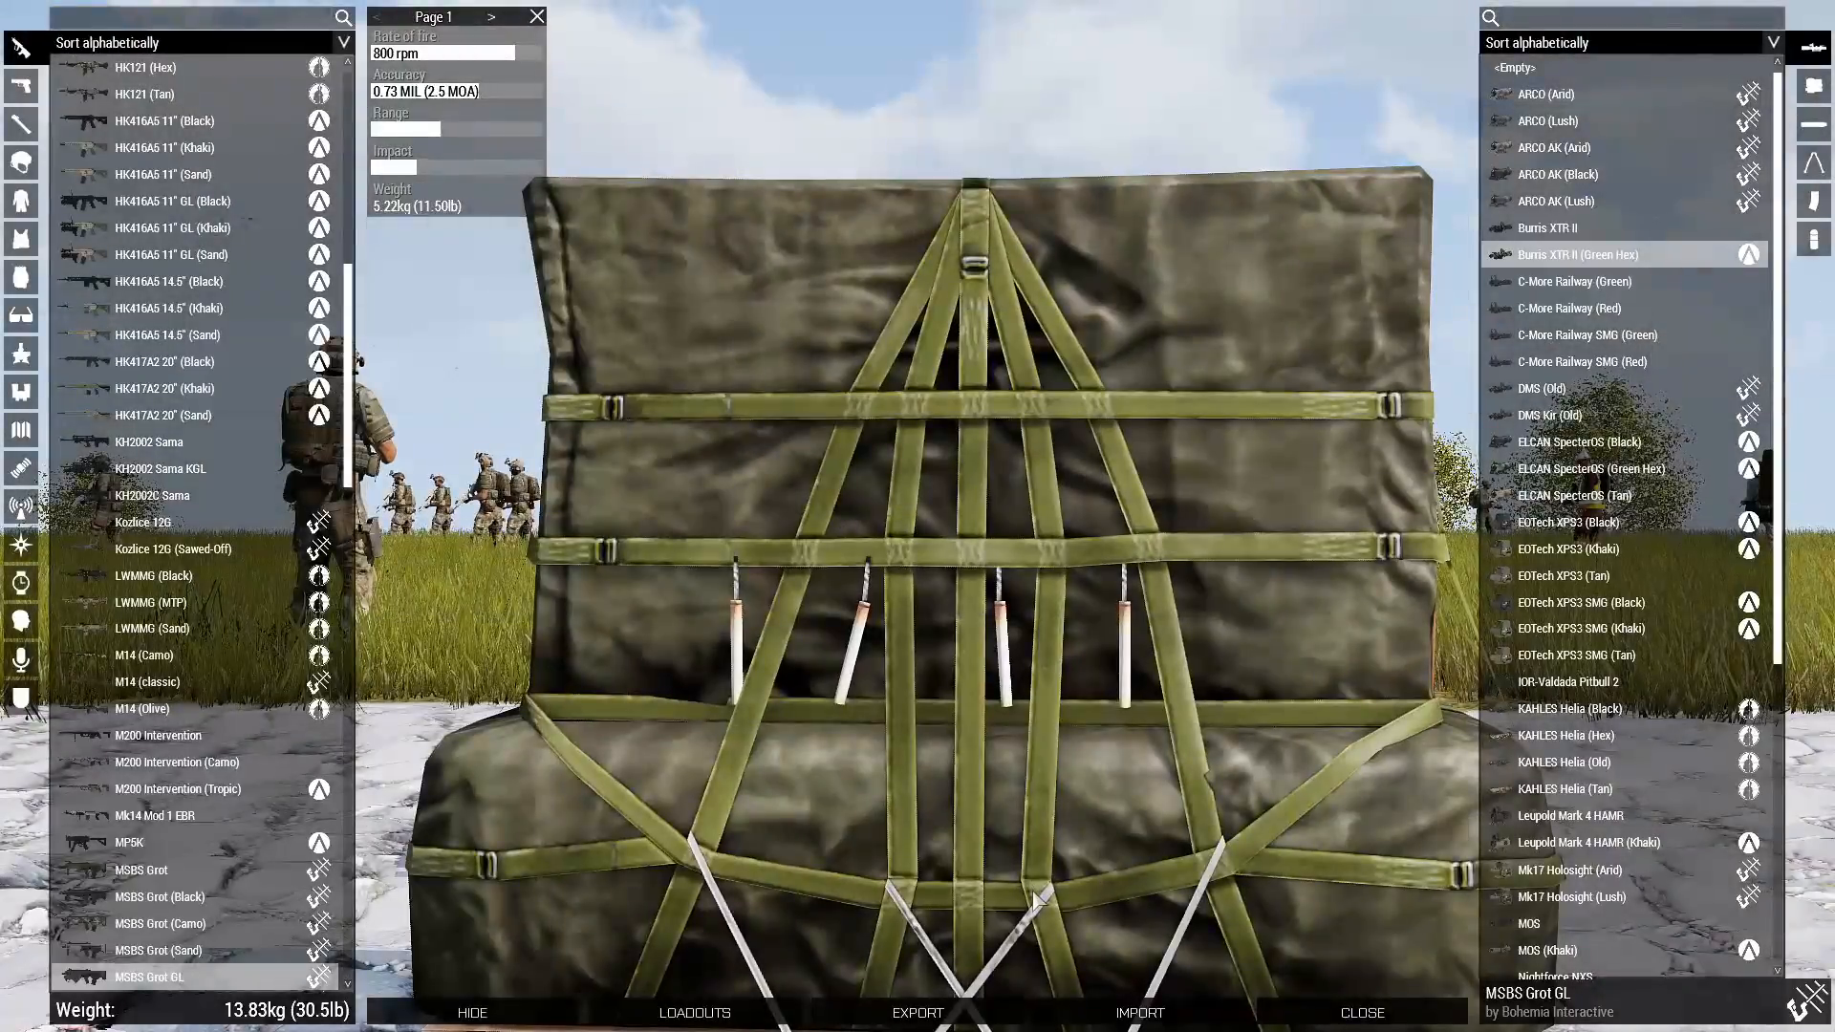
{"action": "key", "text": "Escape"}
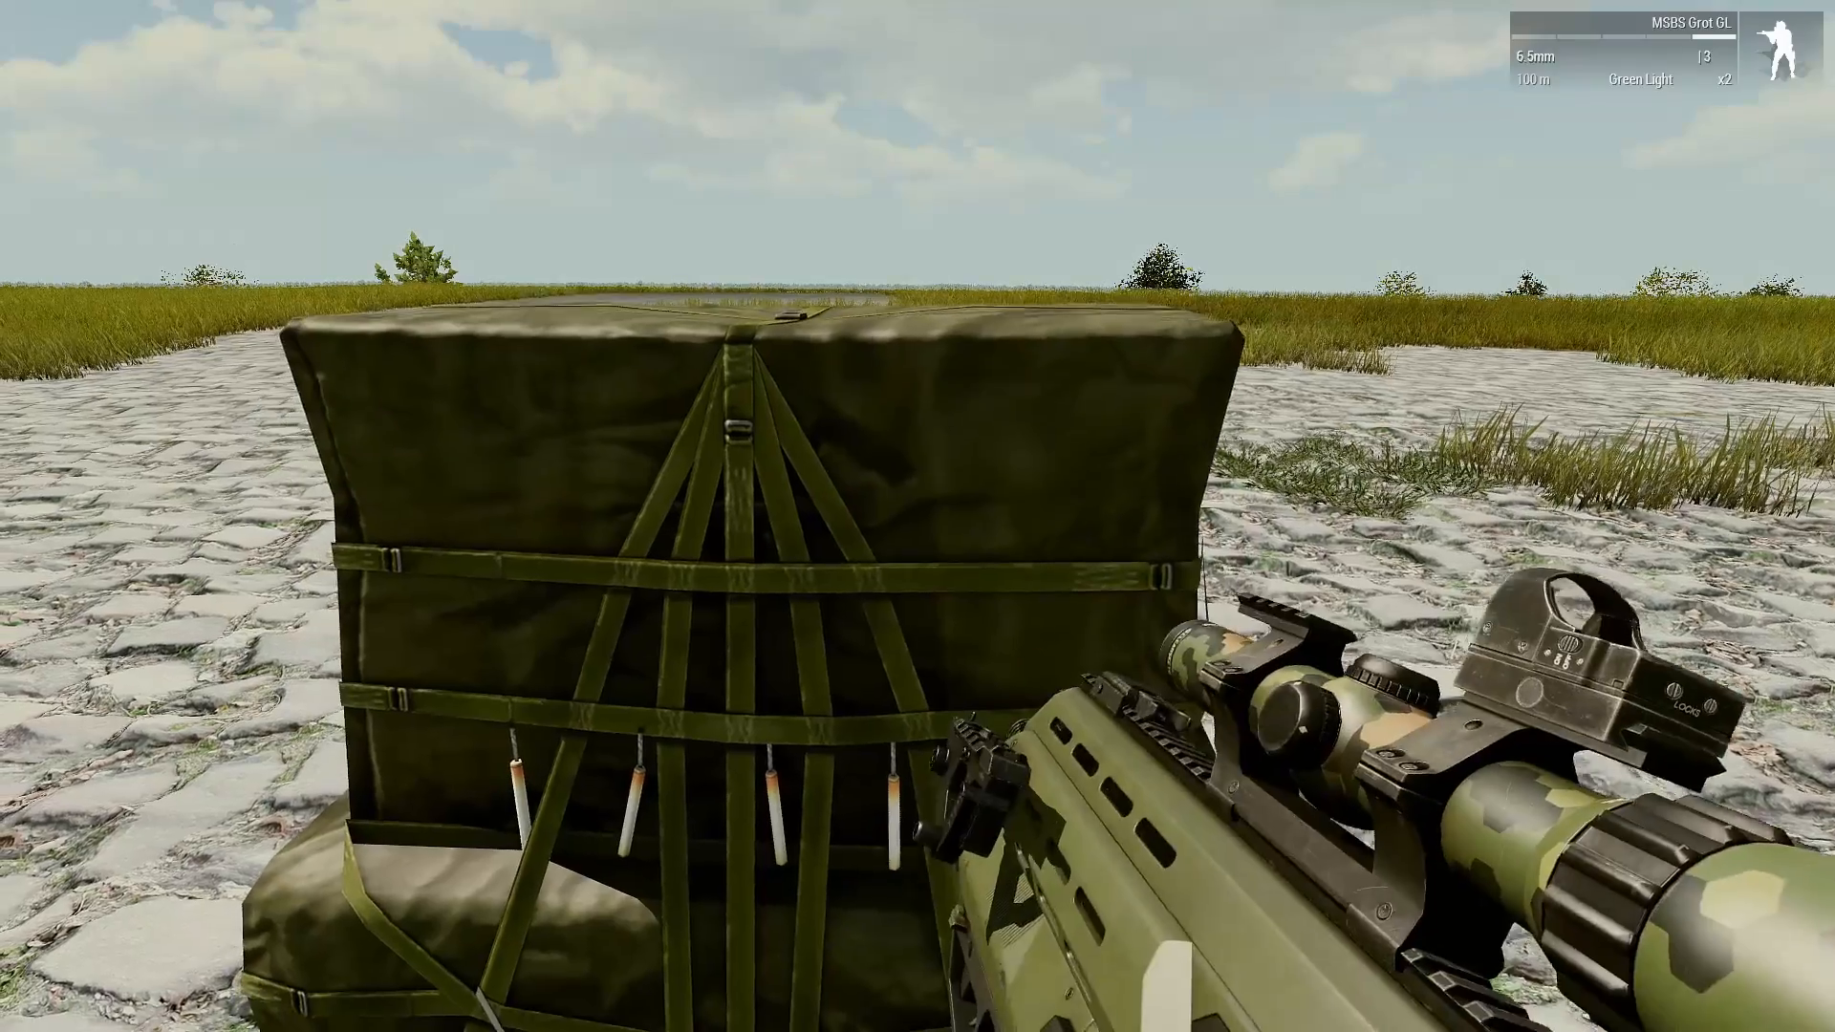
{"action": "key", "text": "i"}
{"action": "scroll", "coordinate": [611, 477], "scroll_direction": "down", "scroll_amount": 5}
{"action": "scroll", "coordinate": [614, 477], "scroll_direction": "up", "scroll_amount": 5}
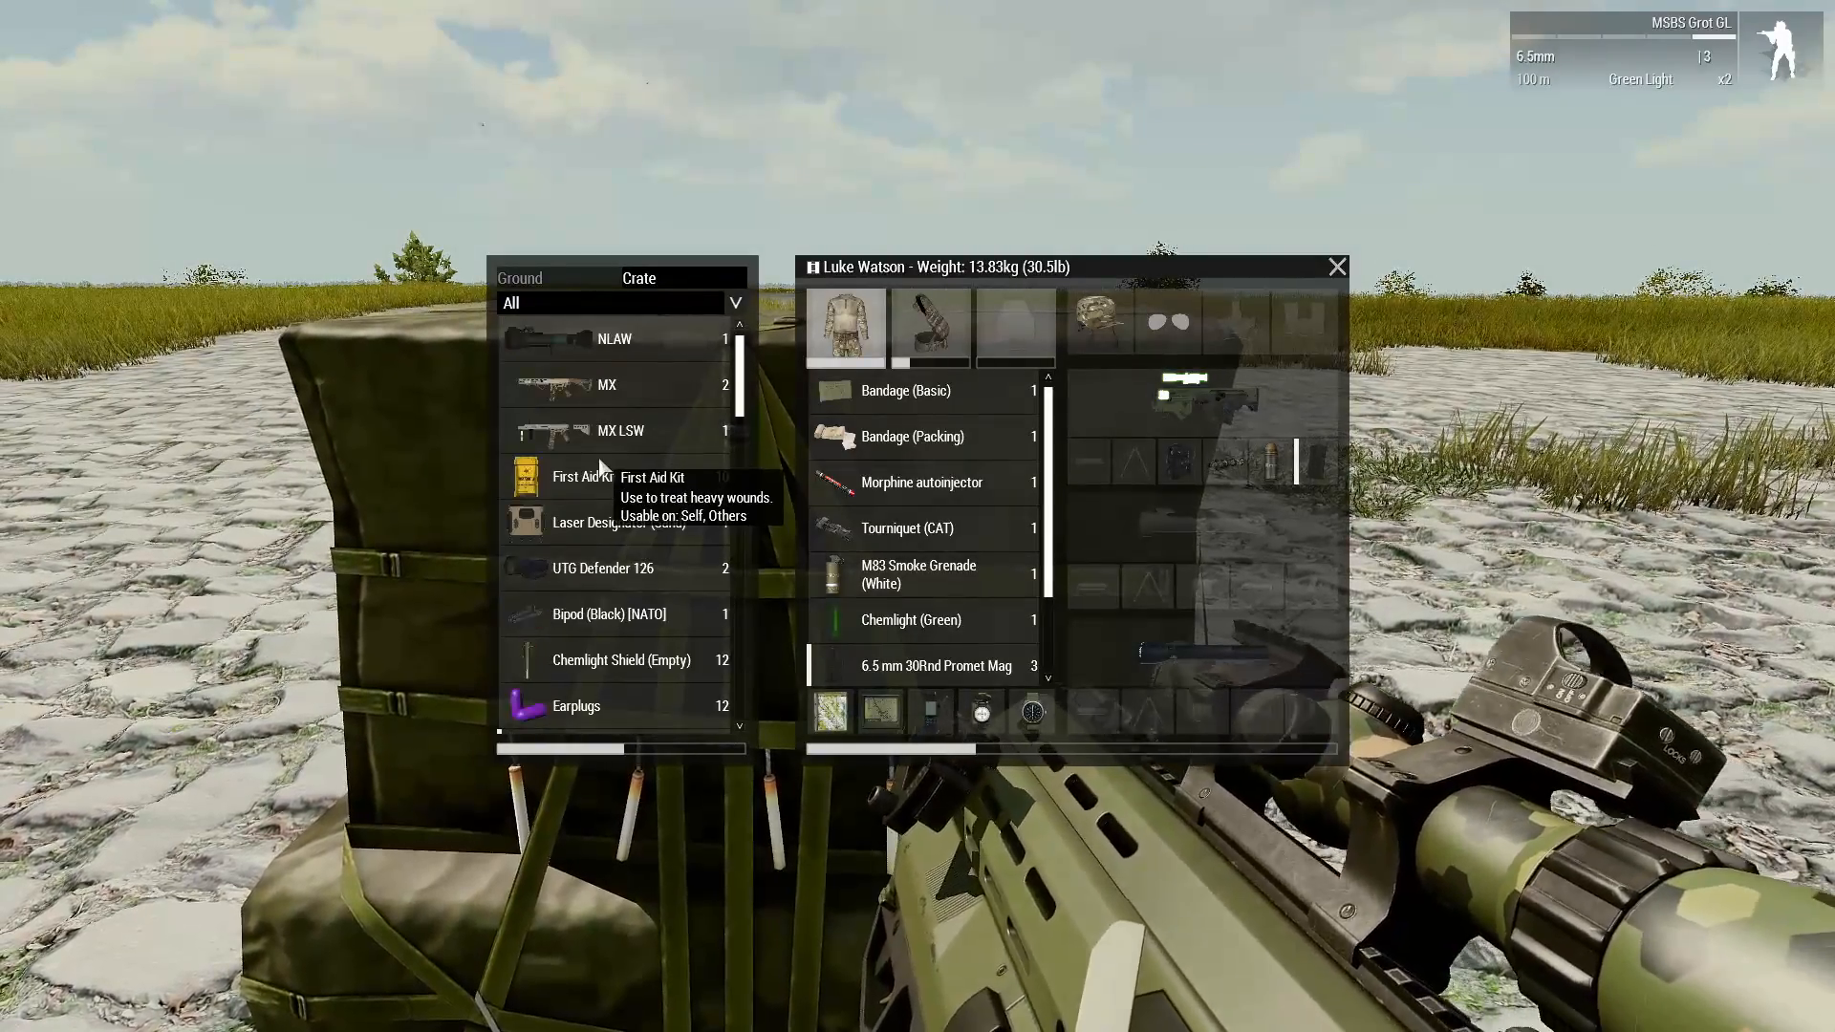
{"action": "key", "text": "Escape"}
{"action": "key", "text": "Escape"}
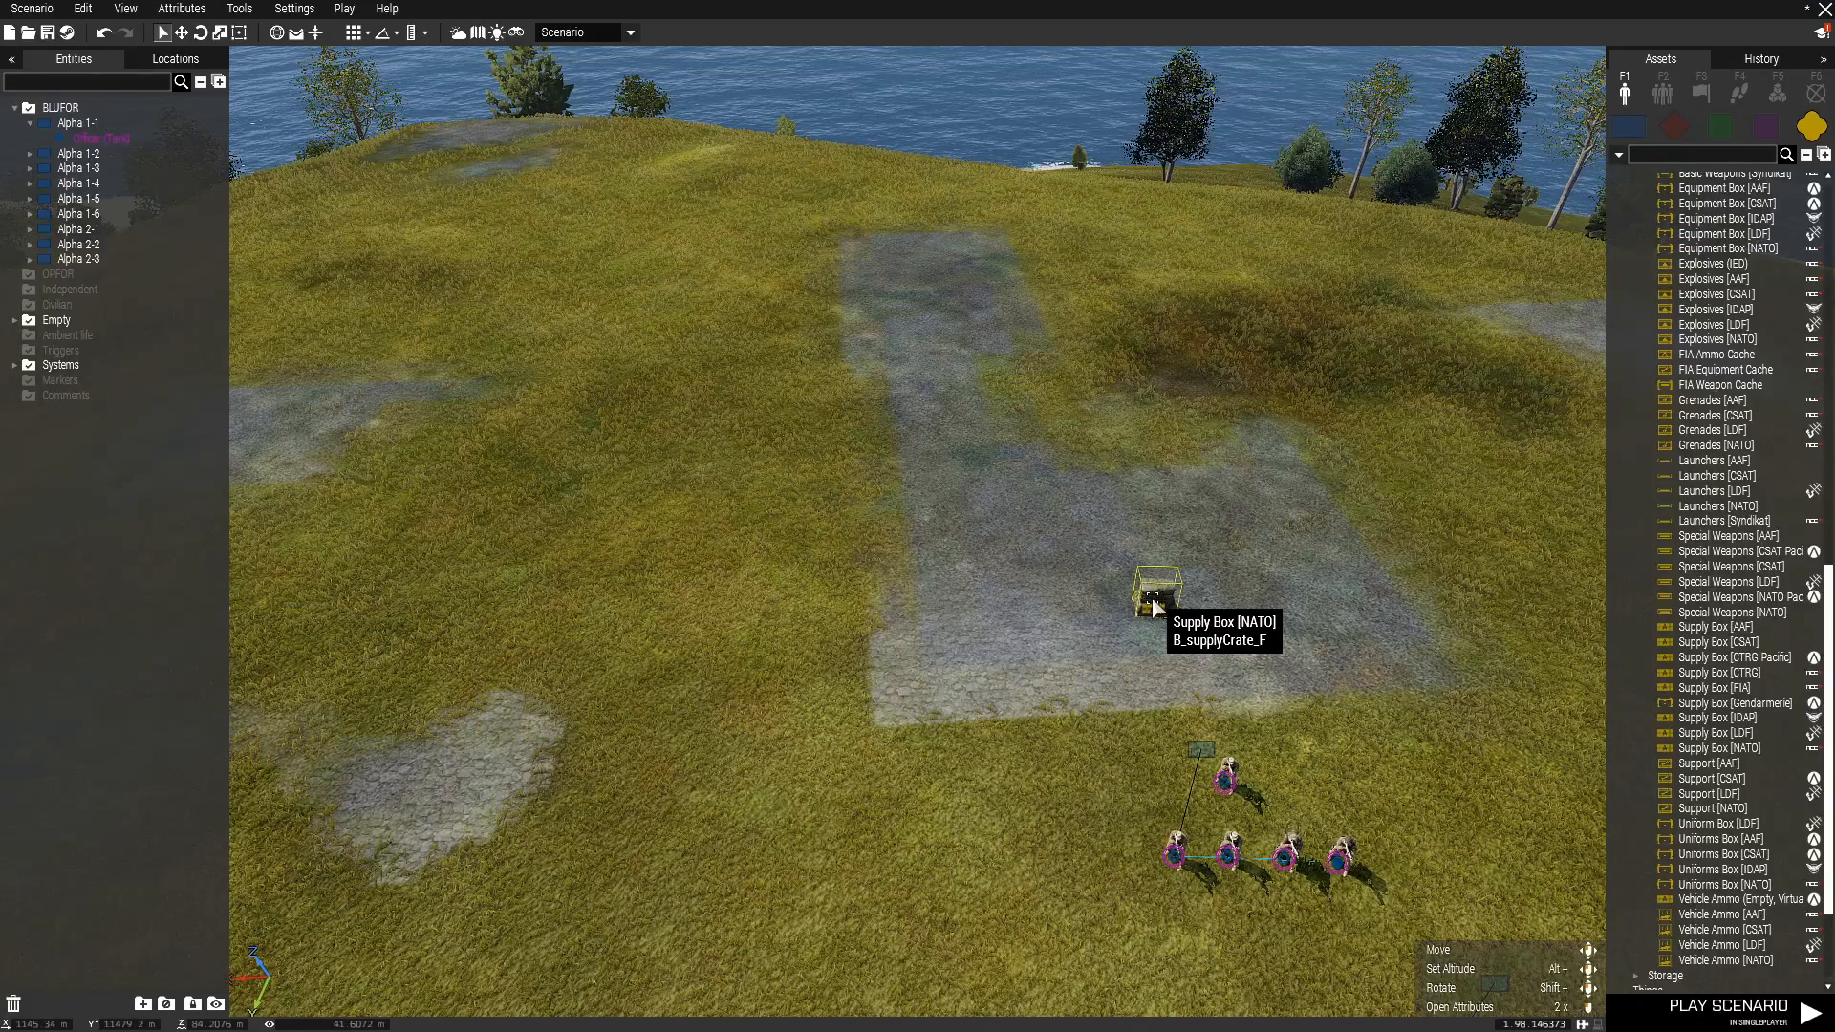
Clear all default contents from the NATO supply box's equipment storage in its attributes.
{"action": "right_click", "coordinate": [1154, 604]}
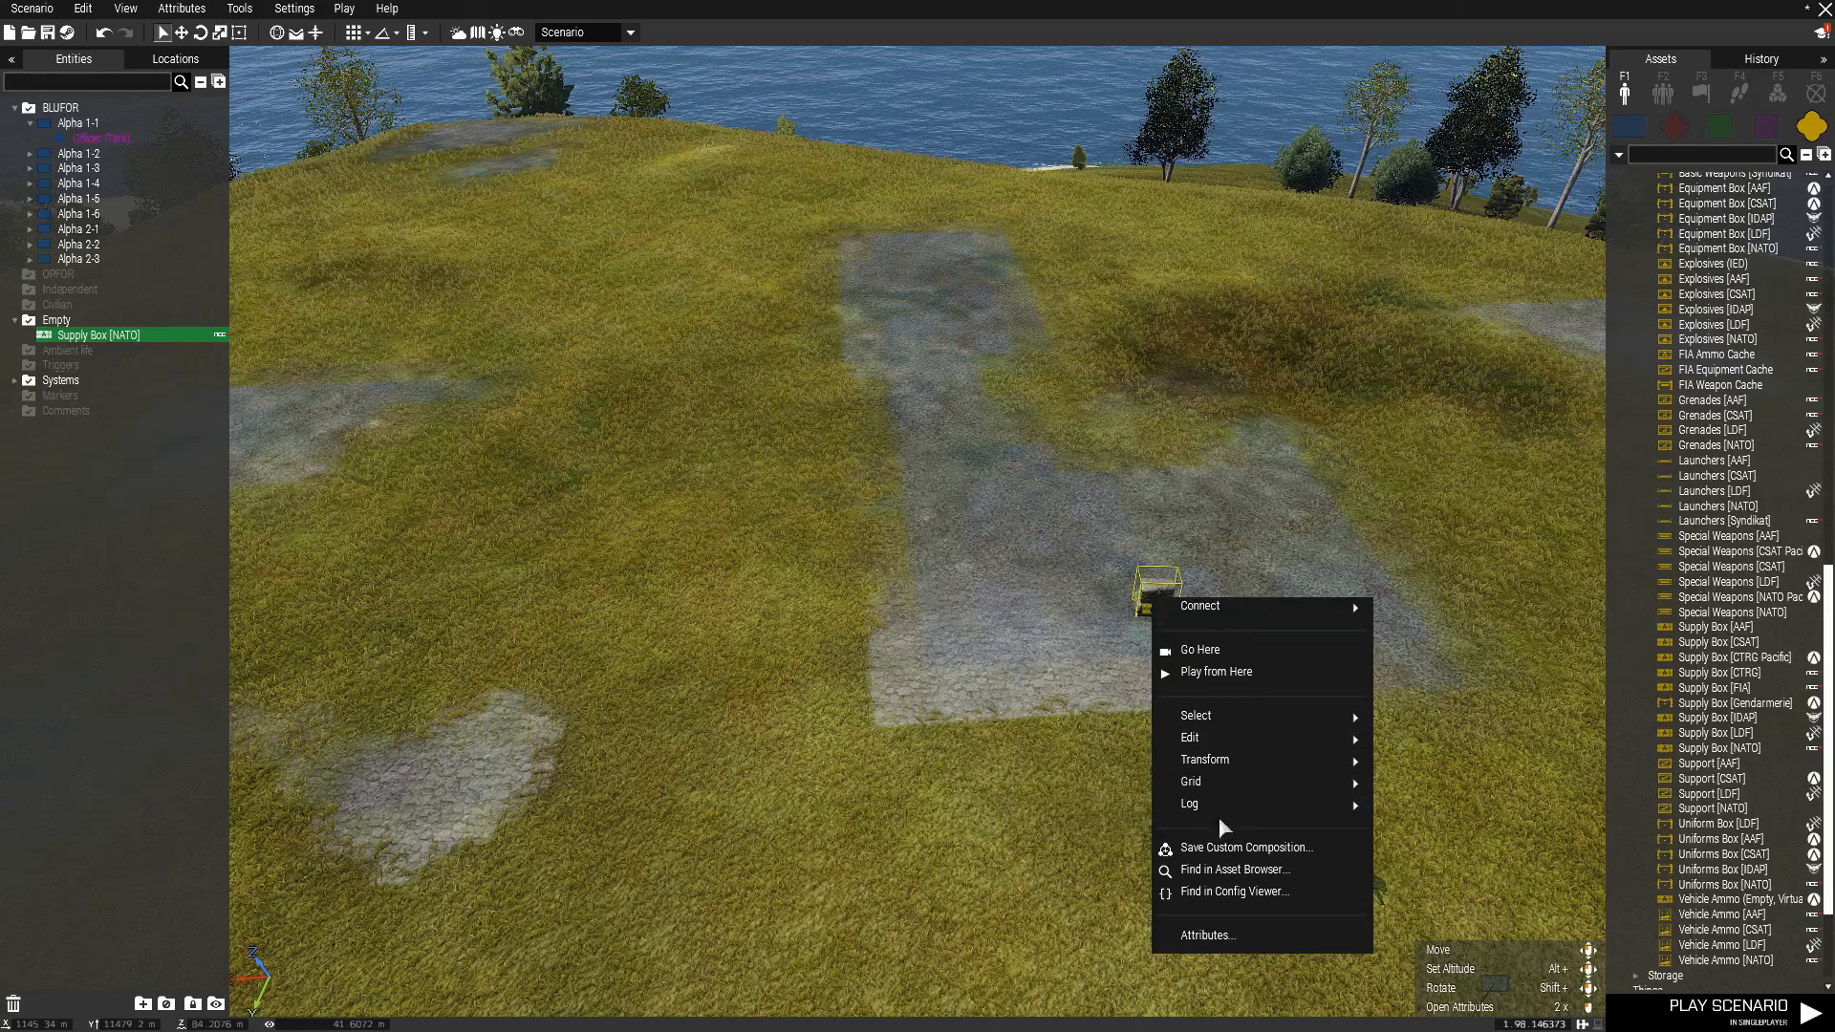
{"action": "left_click", "coordinate": [1223, 935]}
{"action": "scroll", "coordinate": [1078, 678], "scroll_direction": "down", "scroll_amount": 4}
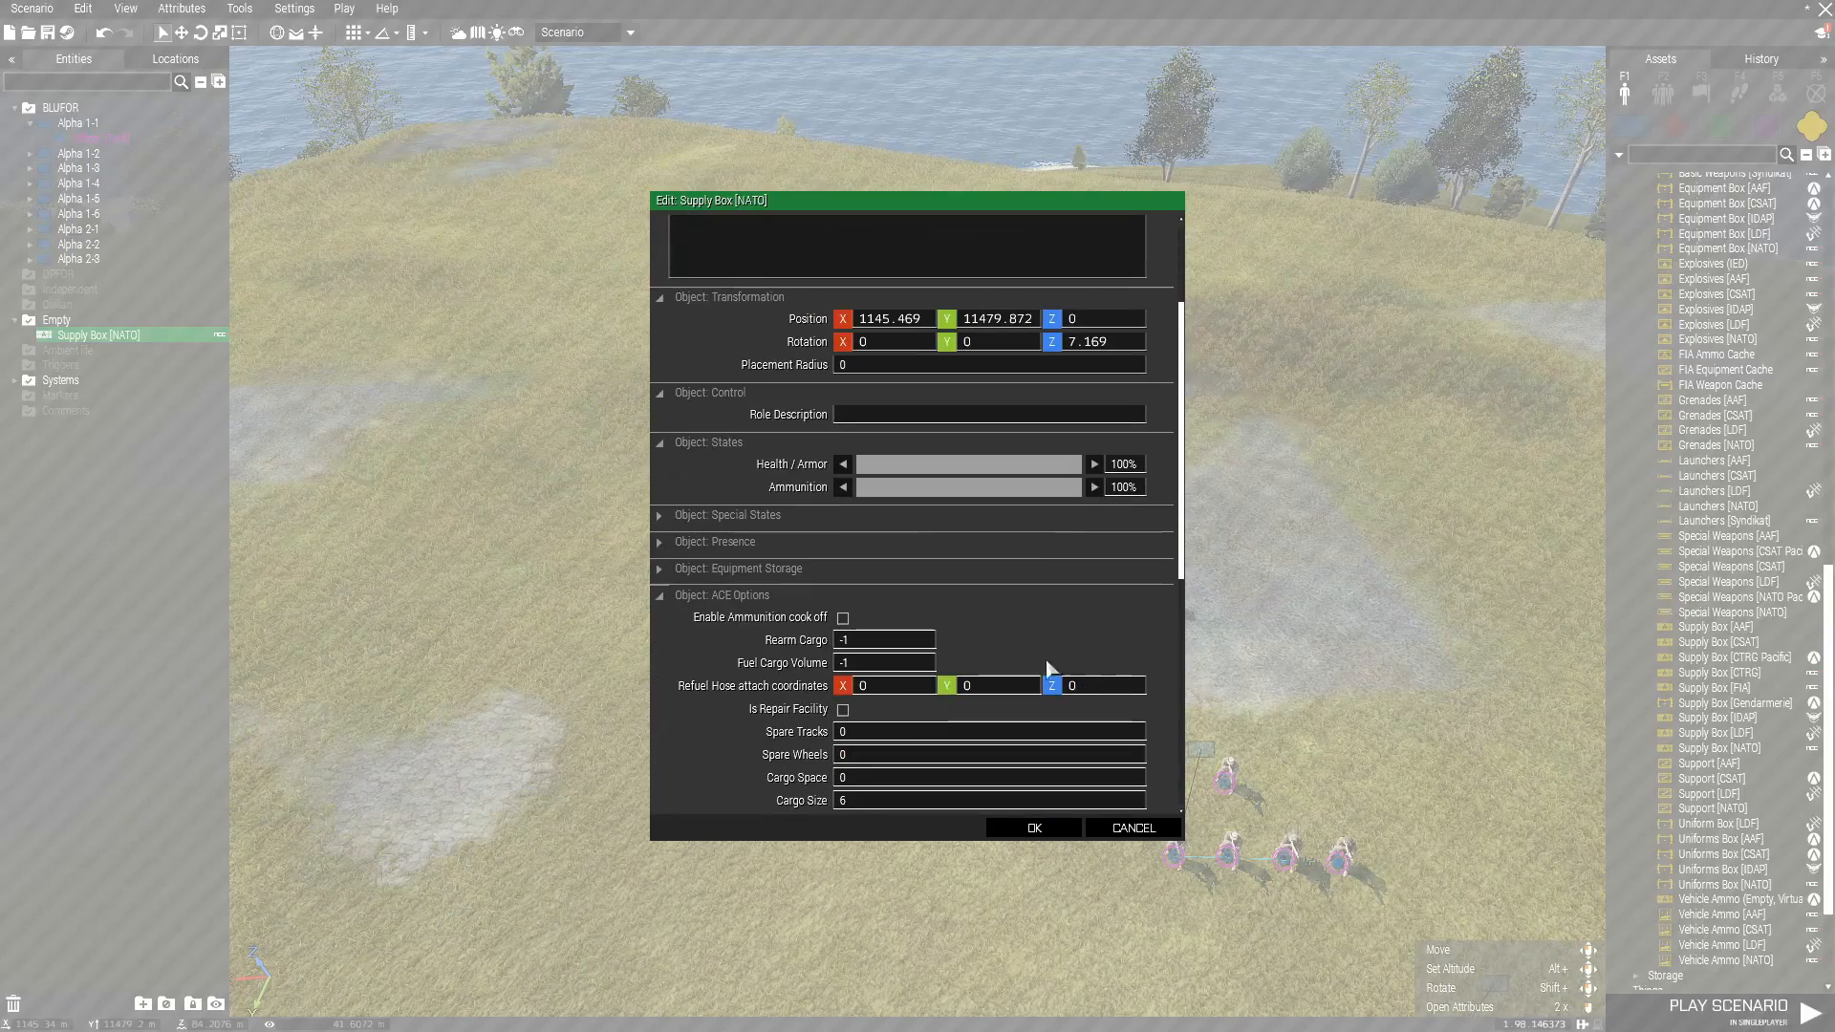
{"action": "left_click", "coordinate": [795, 569]}
{"action": "scroll", "coordinate": [1003, 554], "scroll_direction": "down", "scroll_amount": 3}
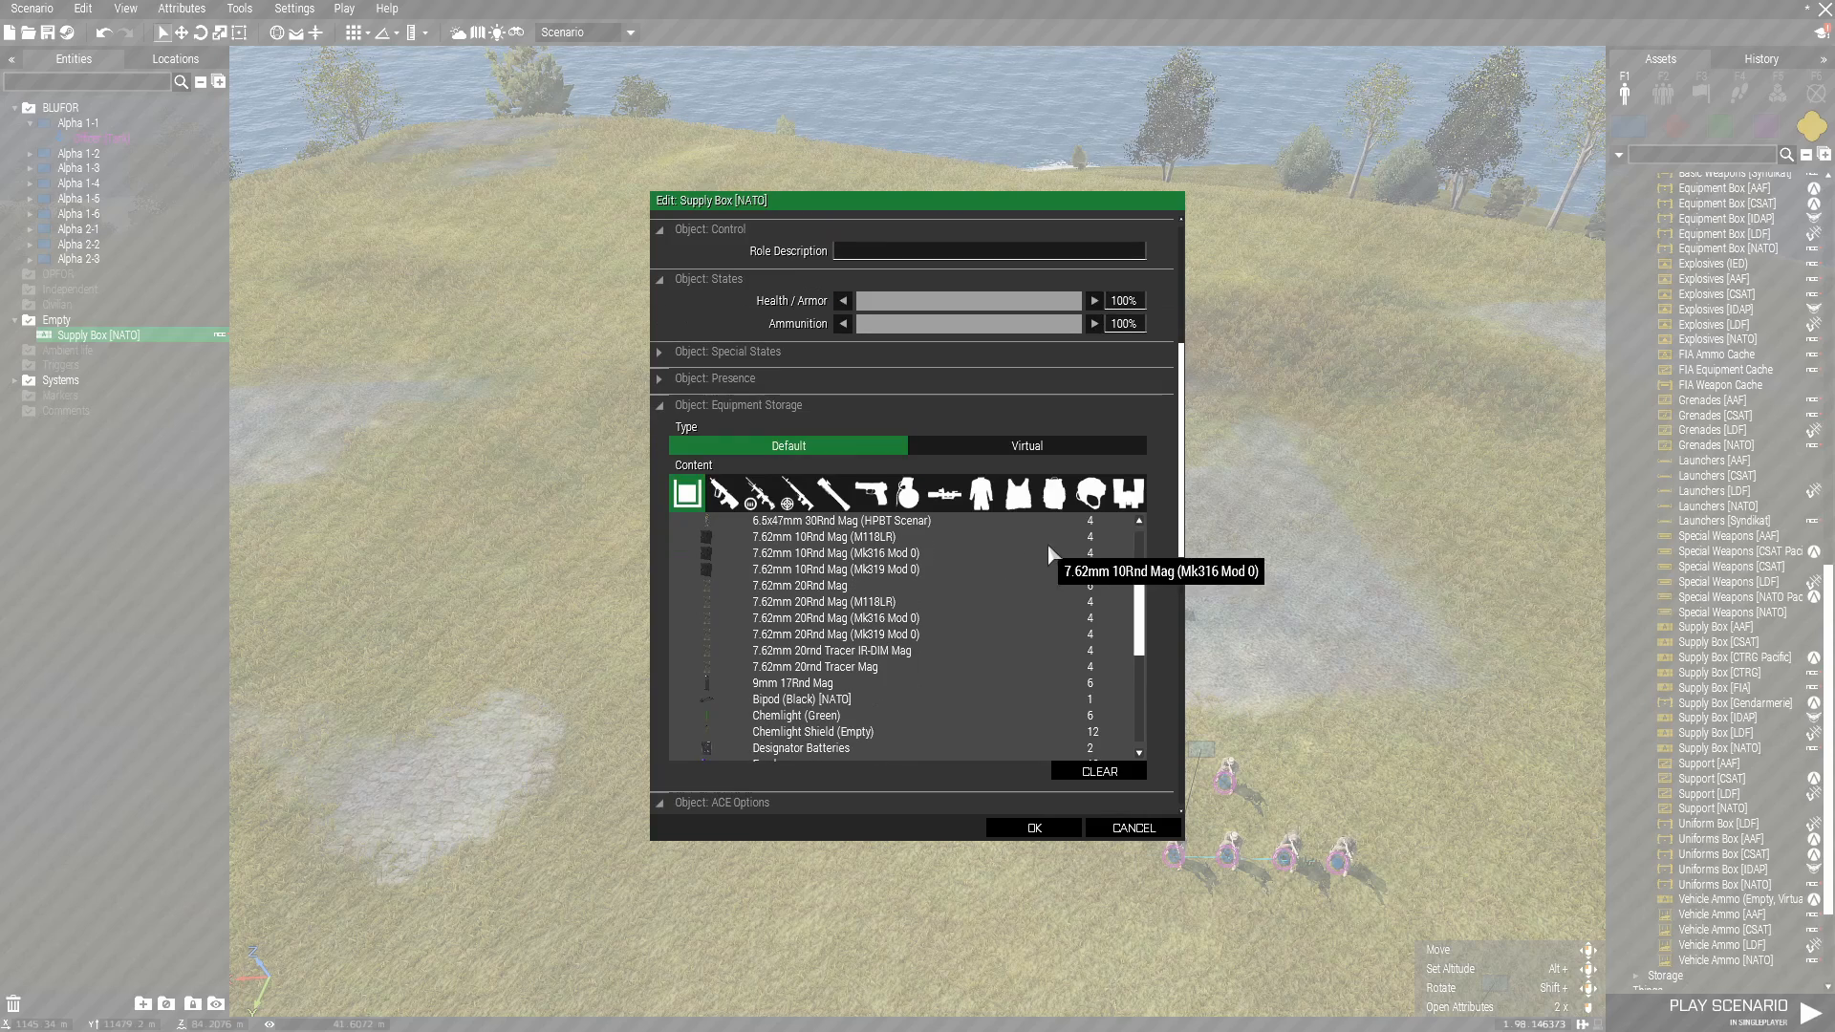
{"action": "left_click", "coordinate": [1092, 774]}
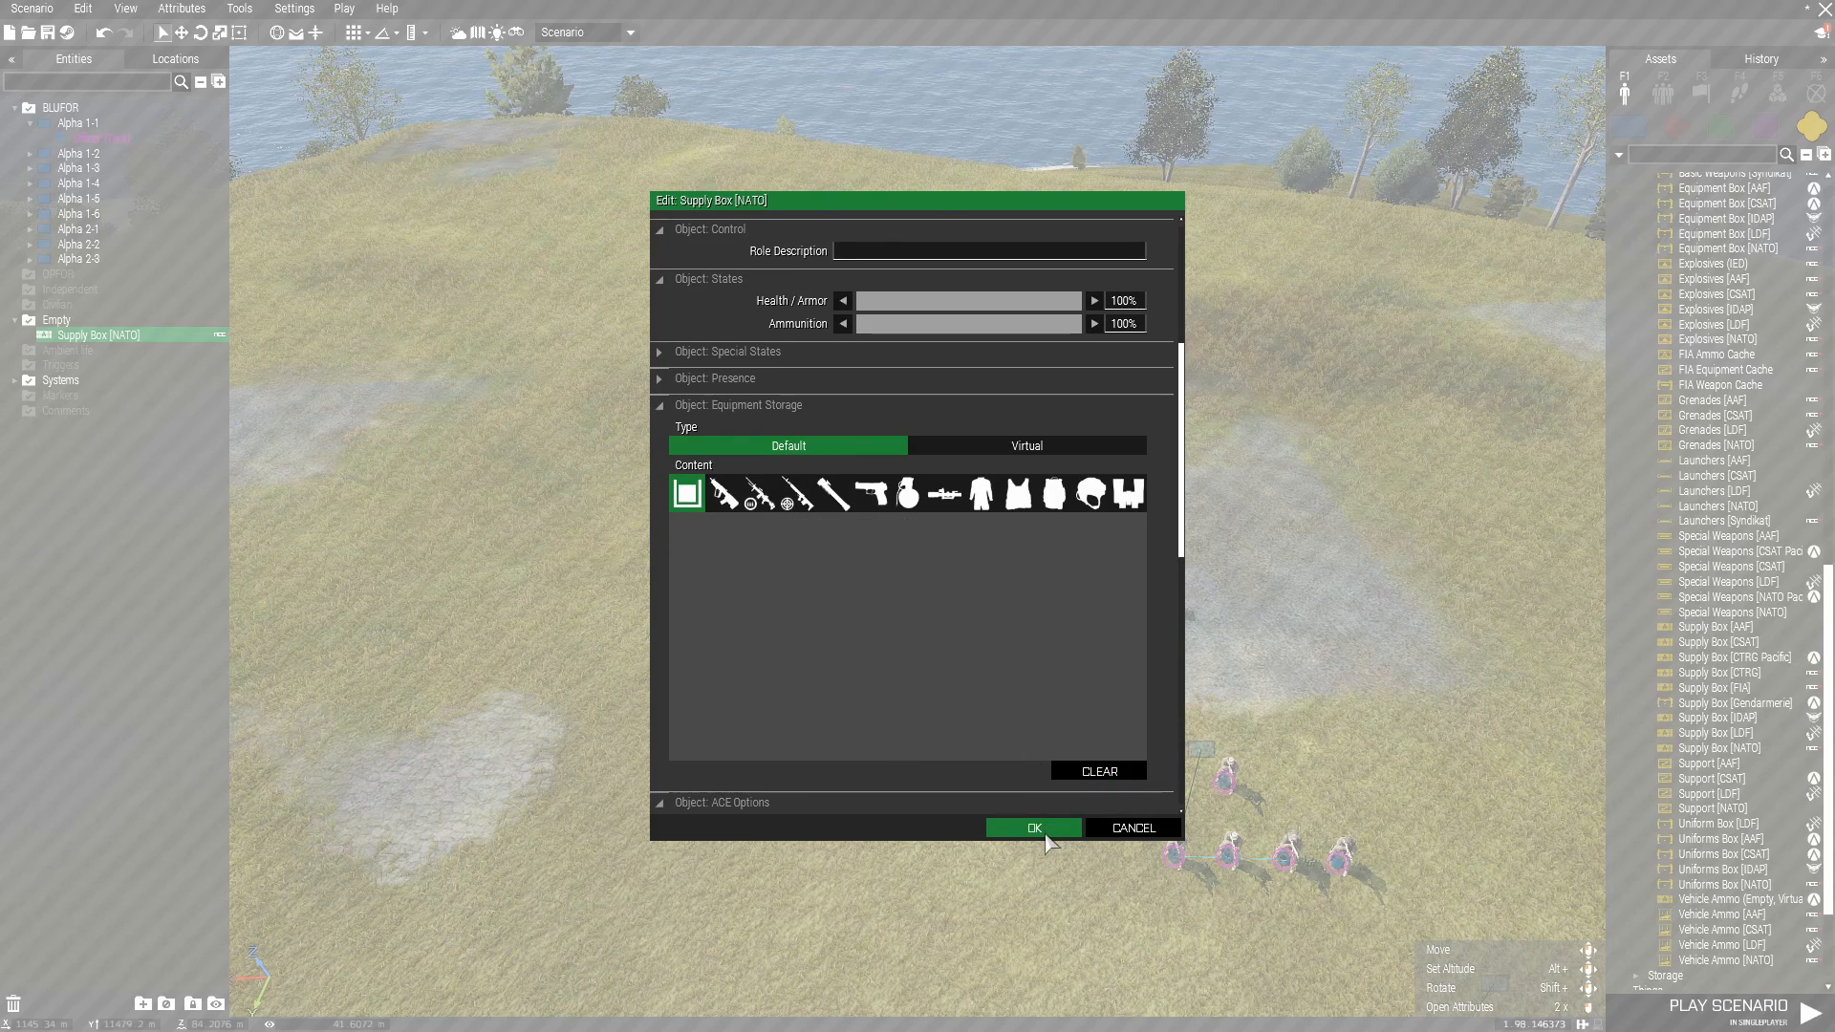
{"action": "left_click", "coordinate": [765, 407]}
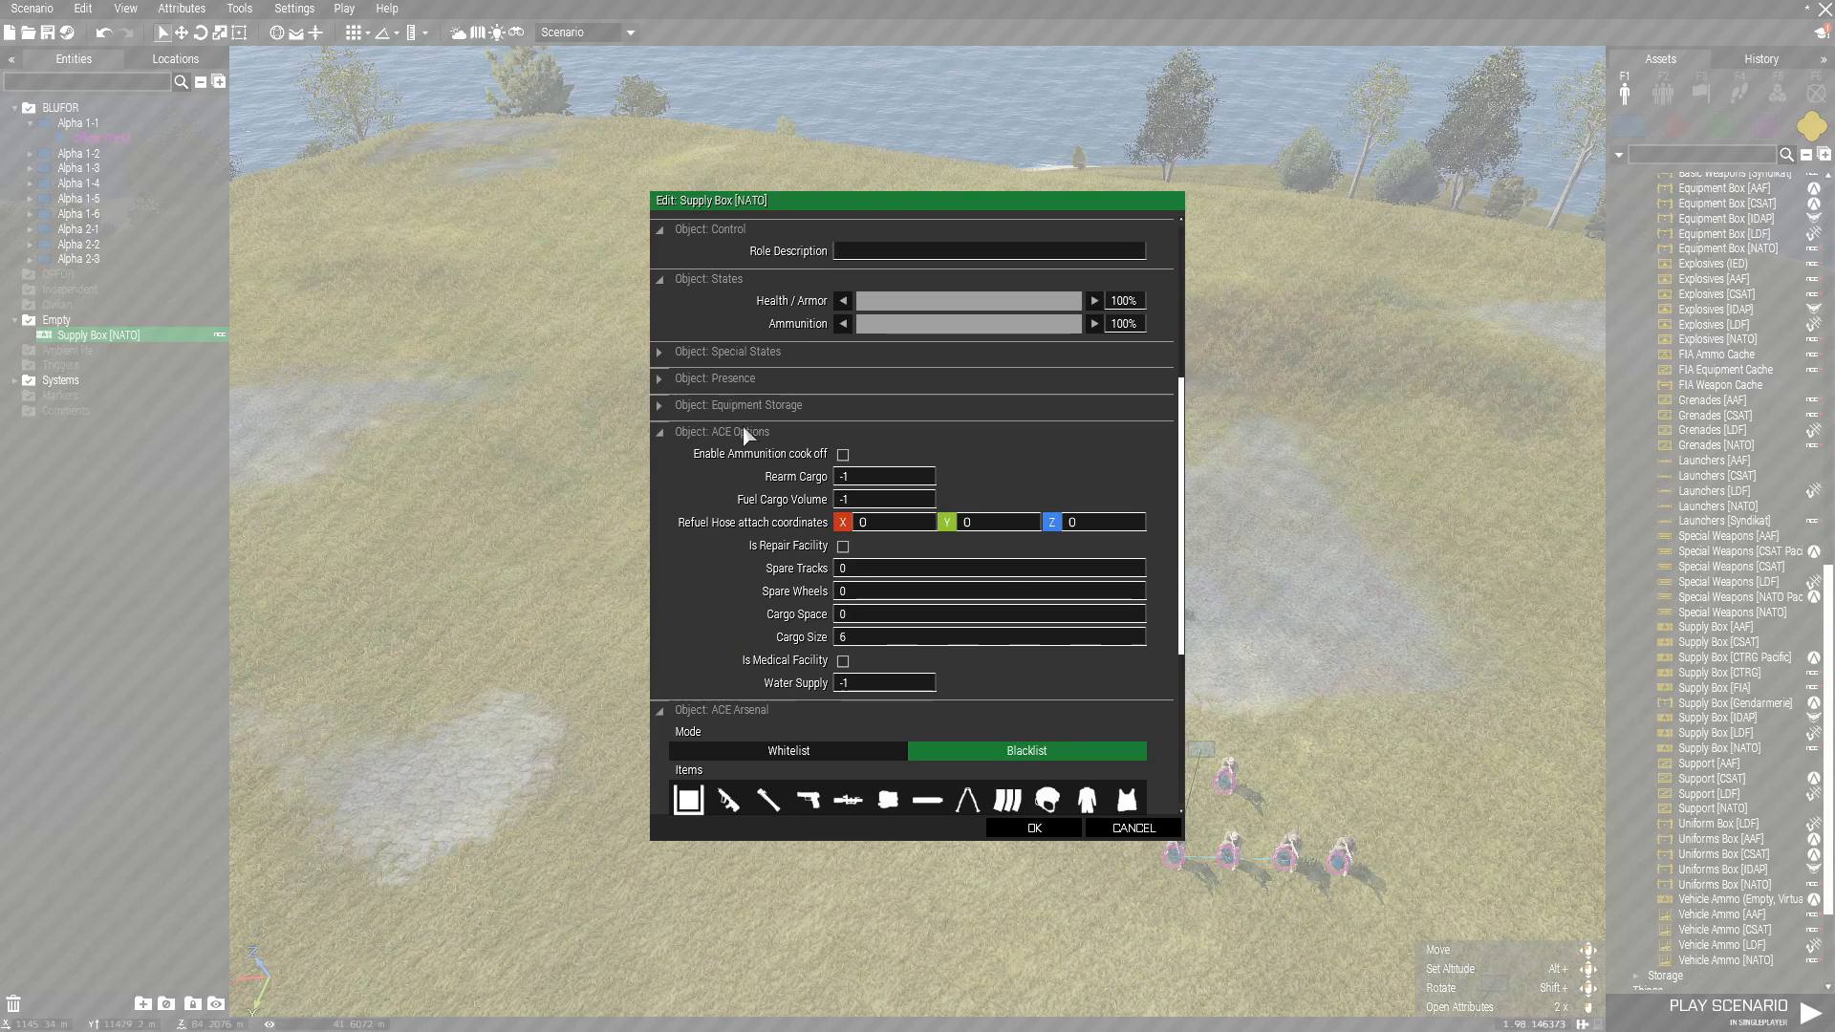
Disable damage for the NATO supply box in its special states and apply the attributes.
{"action": "left_click", "coordinate": [743, 430]}
{"action": "left_click", "coordinate": [731, 458]}
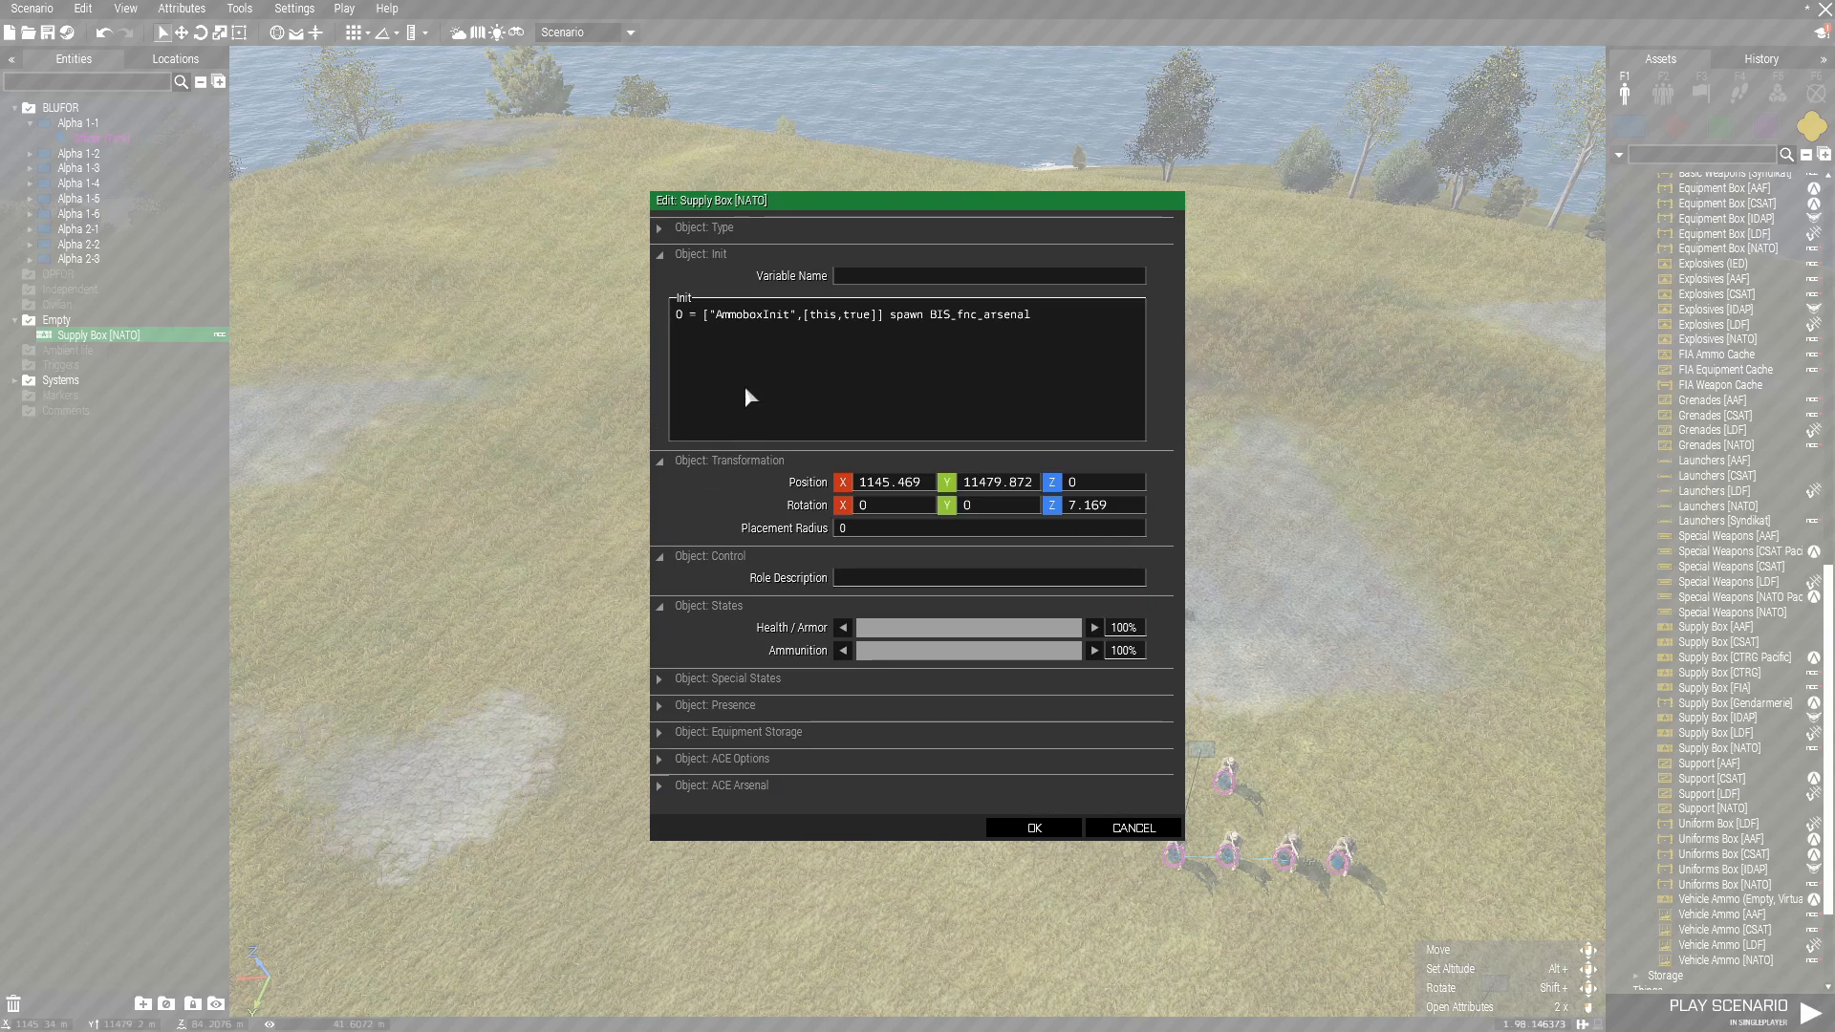
{"action": "left_click", "coordinate": [754, 674]}
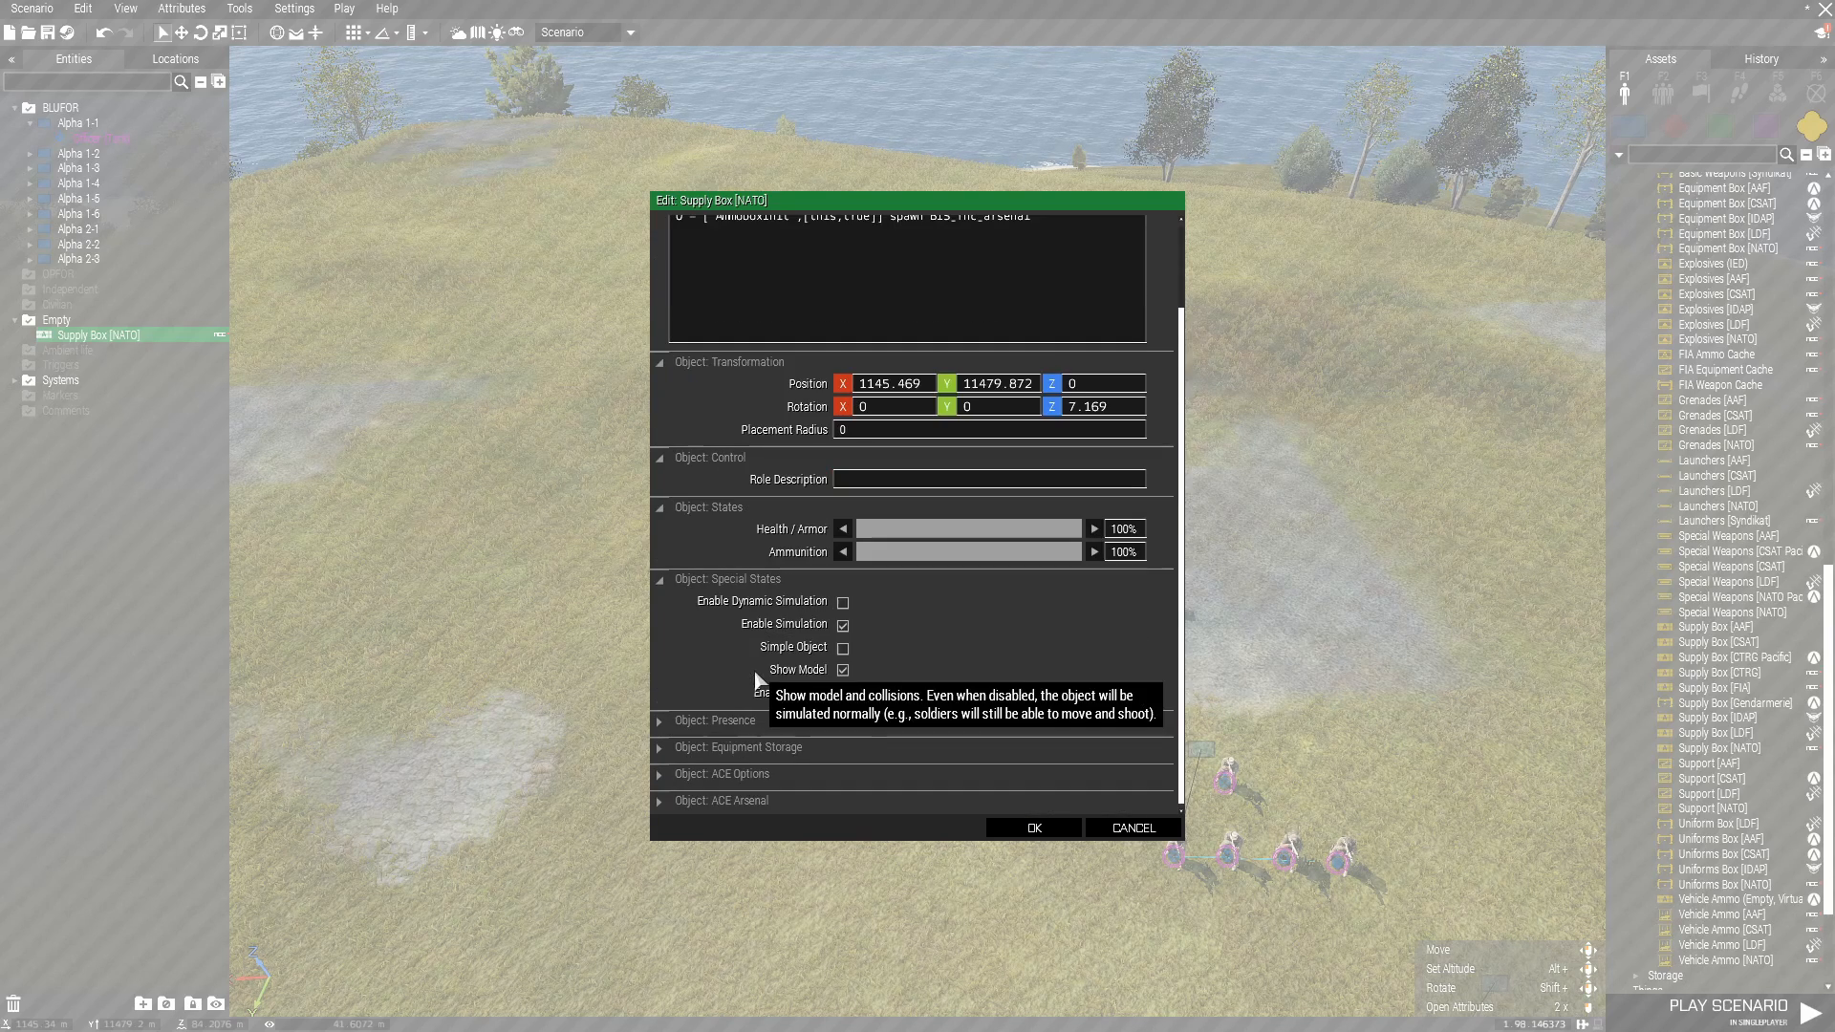
{"action": "left_click", "coordinate": [1019, 829]}
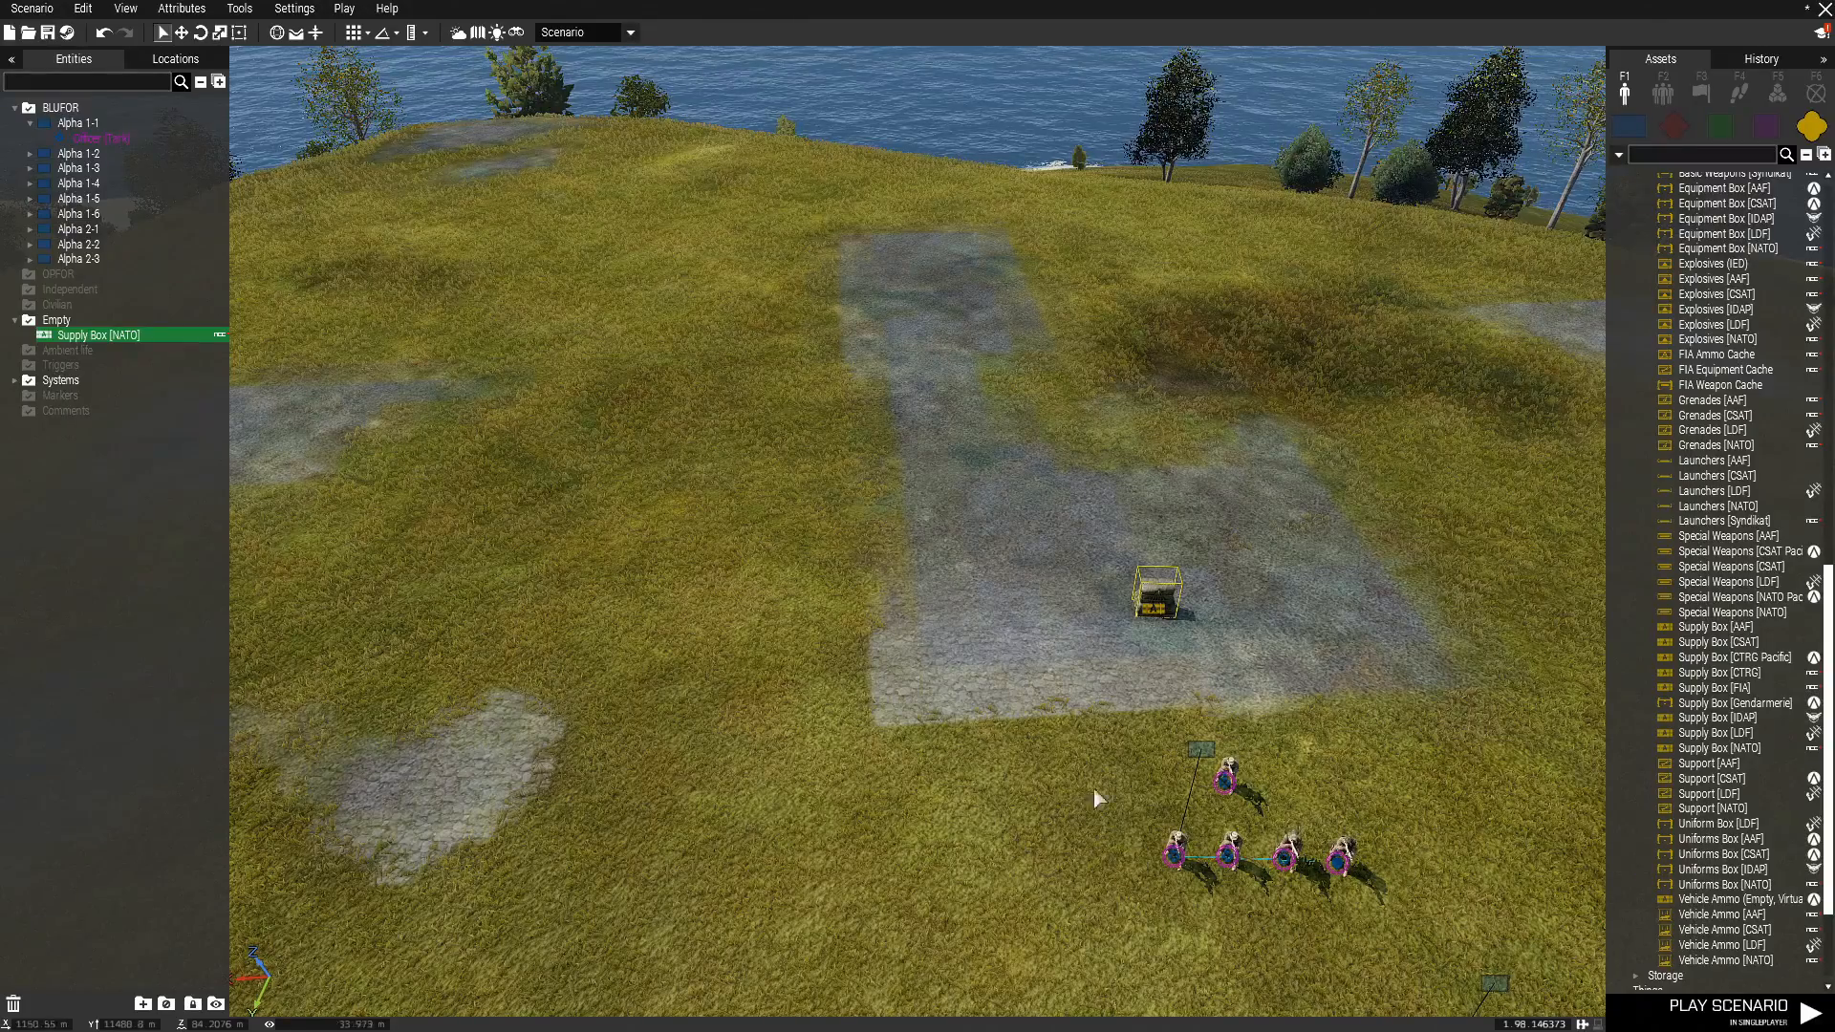
Move the supply box toward the paved edge nearest the squads and paste two copies of it there.
{"action": "left_click_drag", "start_coordinate": [1166, 628], "coordinate": [1194, 666]}
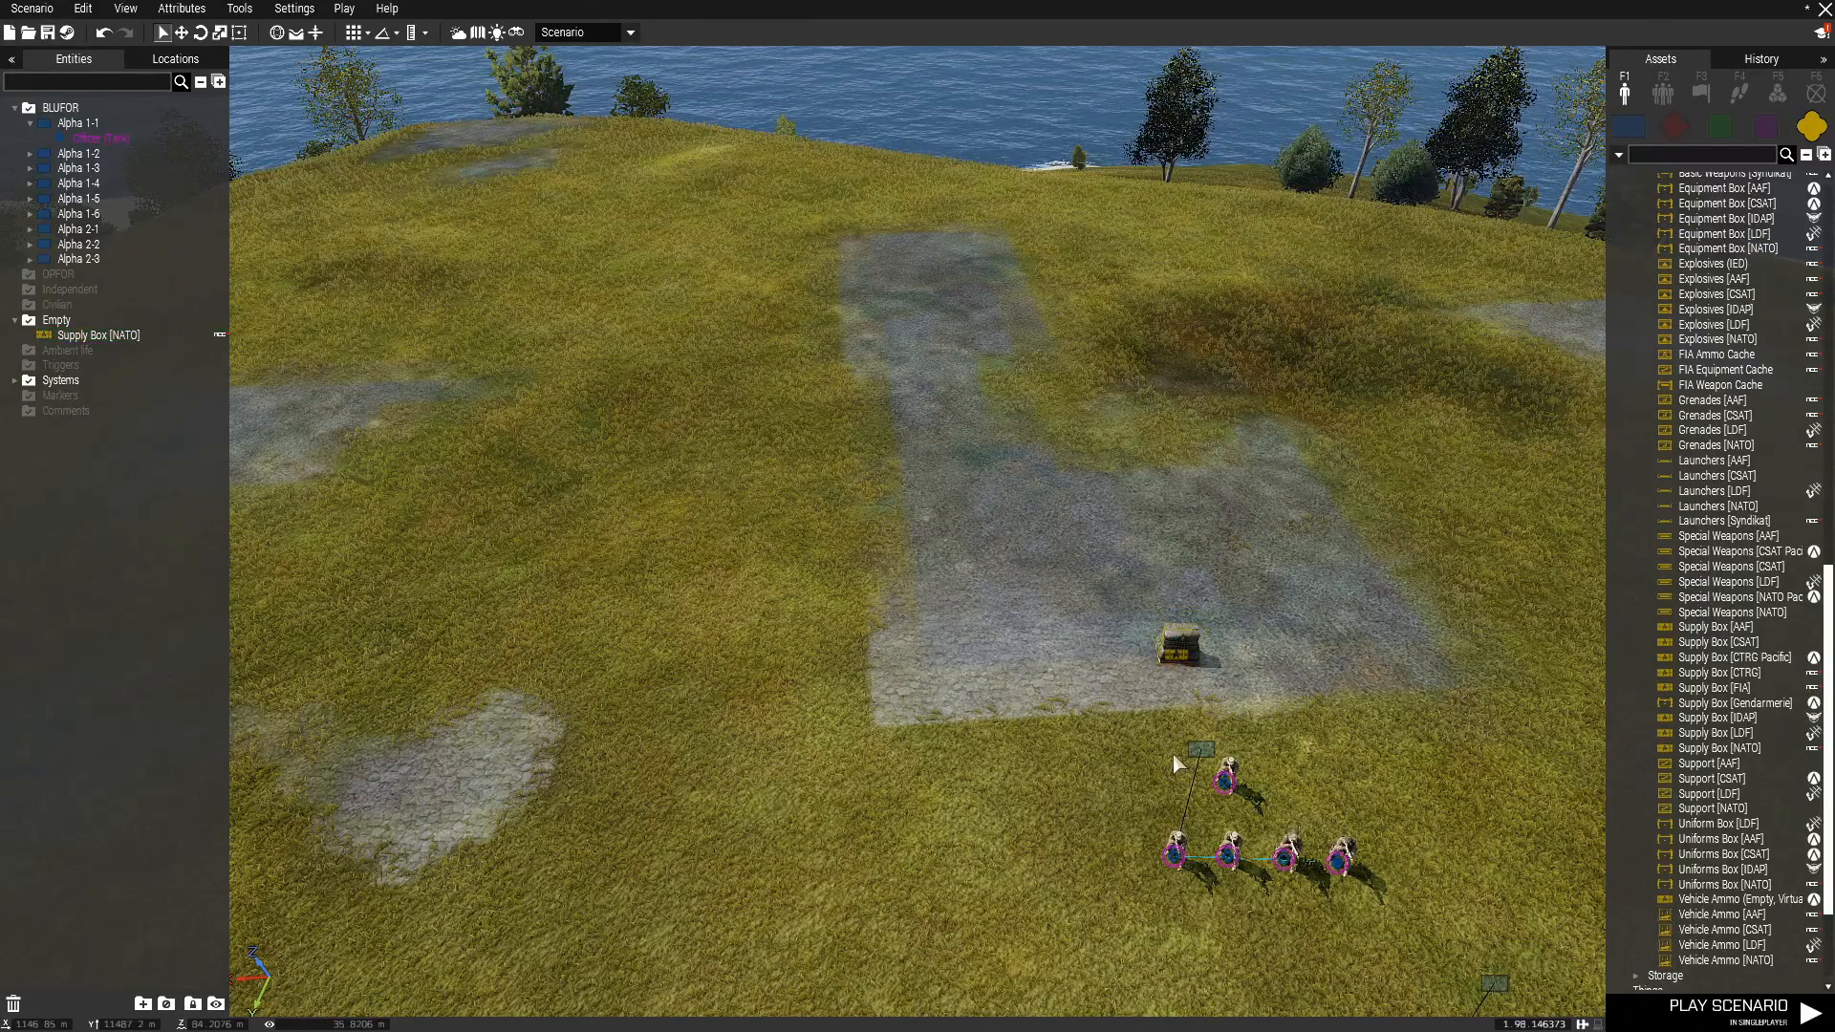
{"action": "key", "text": "d"}
{"action": "scroll", "coordinate": [1015, 703], "scroll_direction": "up", "scroll_amount": 2}
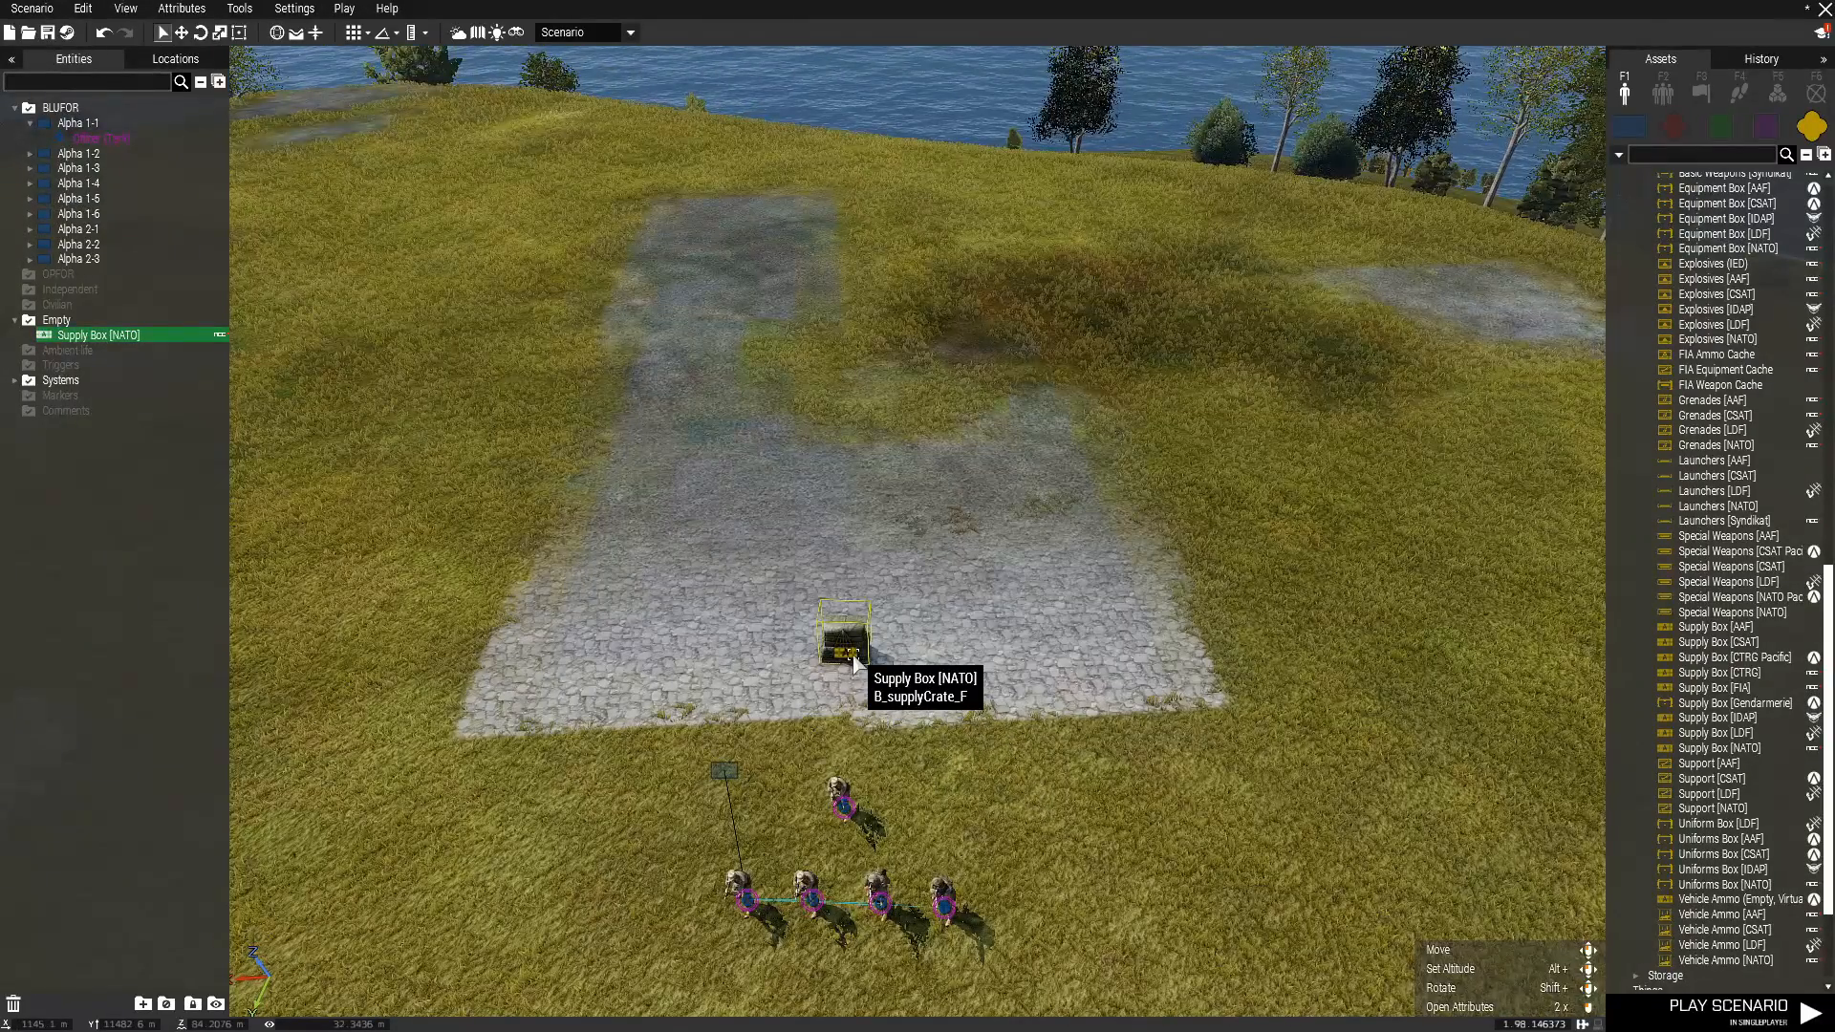
{"action": "key", "text": "ctrl+v"}
{"action": "key", "text": "ctrl+v"}
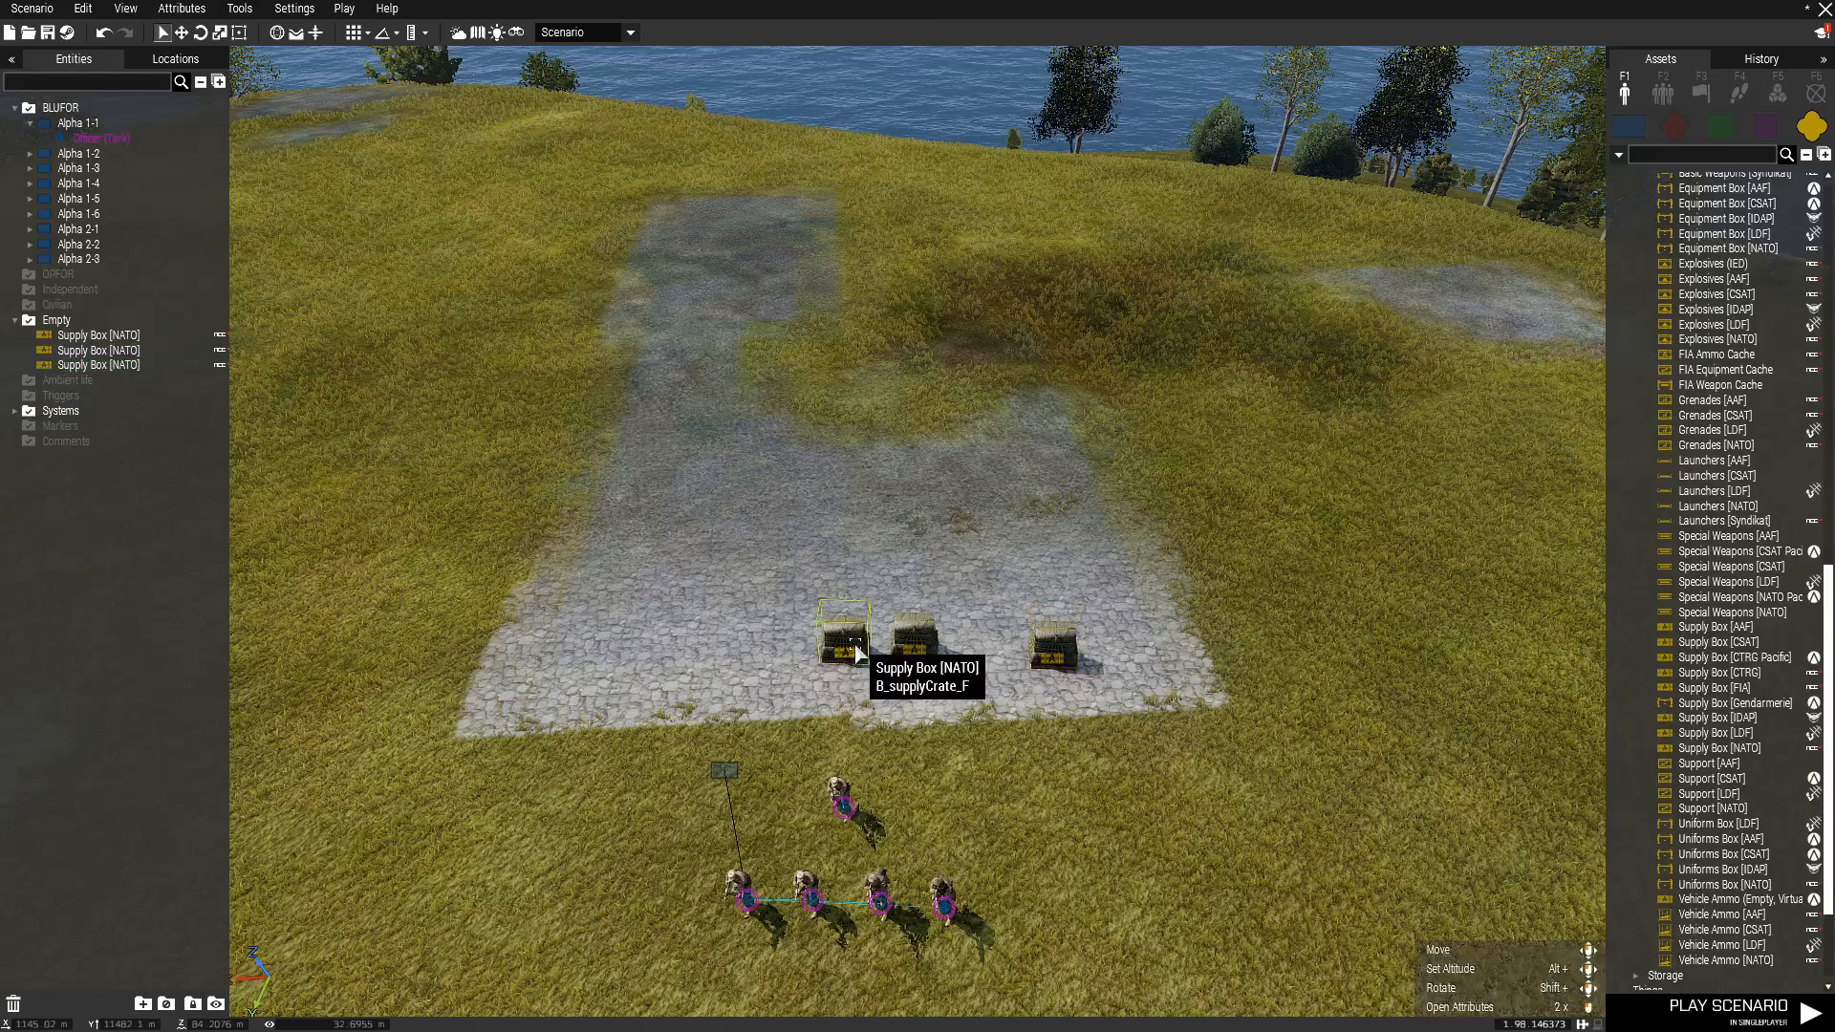
Space the three NATO supply boxes evenly in a row along the paved edge facing the squads.
{"action": "left_click_drag", "start_coordinate": [857, 653], "coordinate": [692, 653]}
{"action": "left_click_drag", "start_coordinate": [913, 652], "coordinate": [838, 654]}
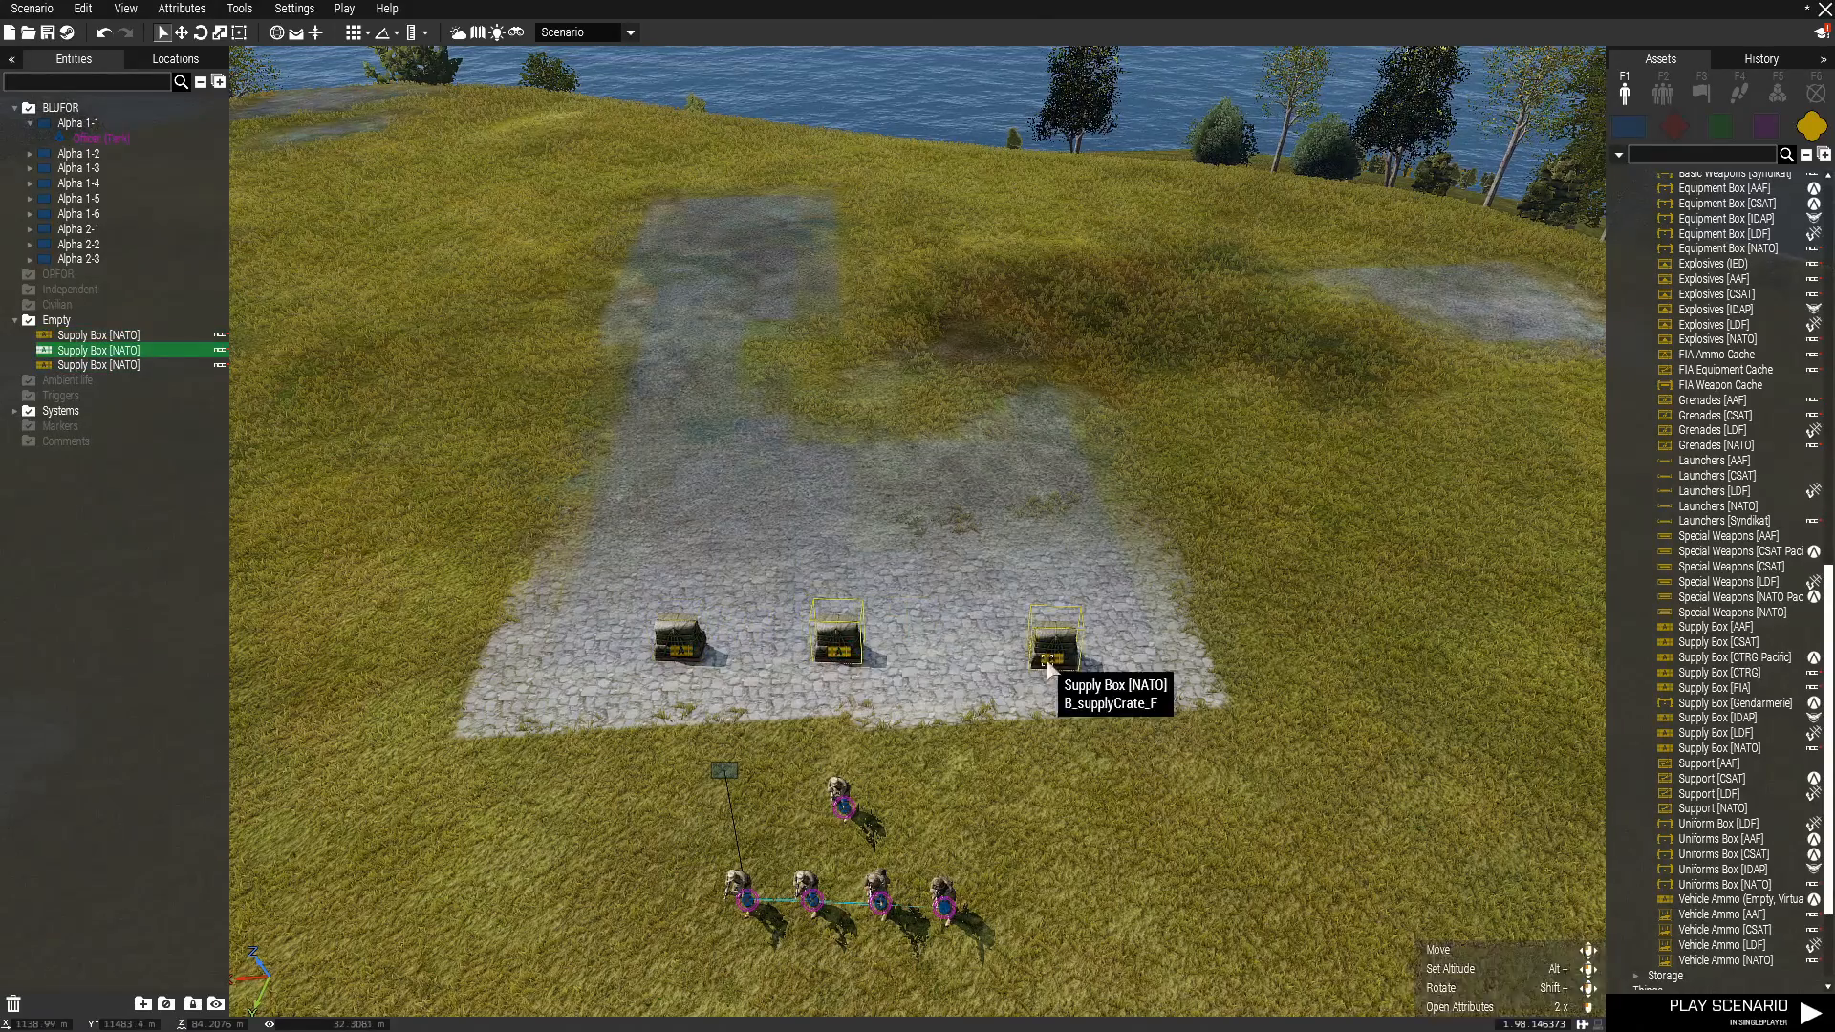
{"action": "left_click_drag", "start_coordinate": [1048, 659], "coordinate": [1009, 657]}
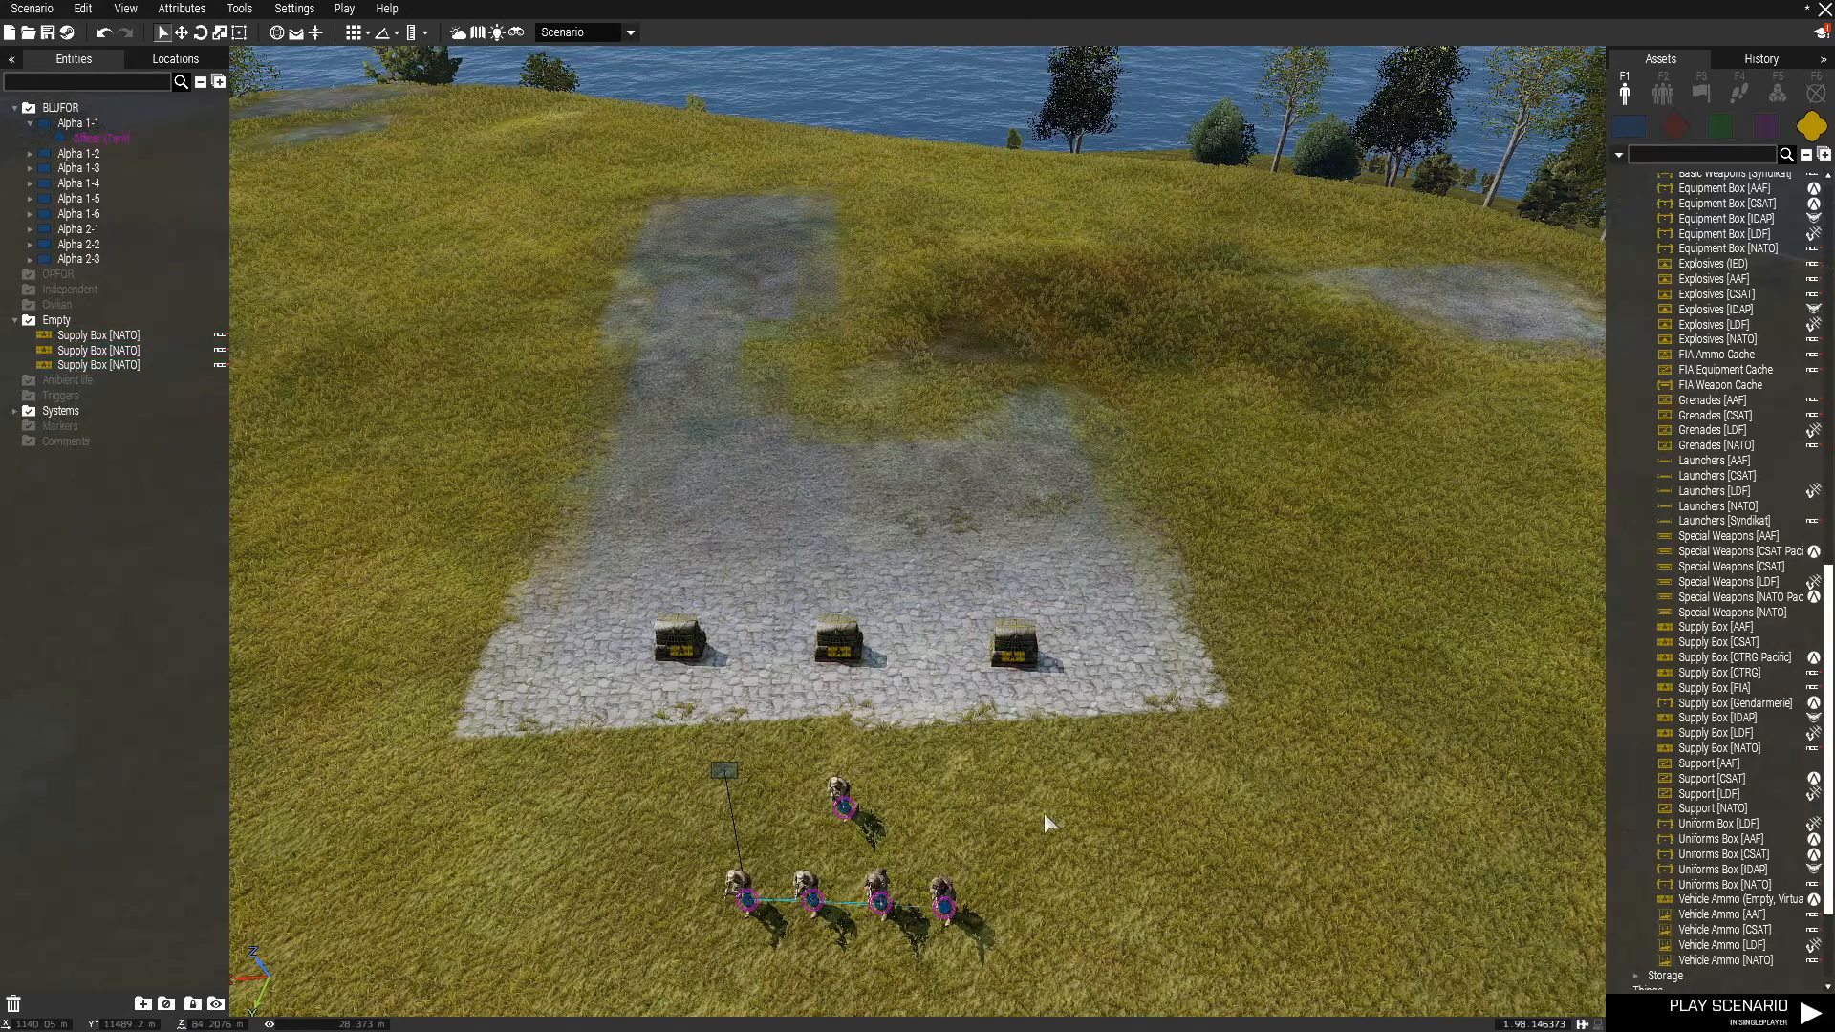
{"action": "key", "text": "s"}
{"action": "key", "text": "a"}
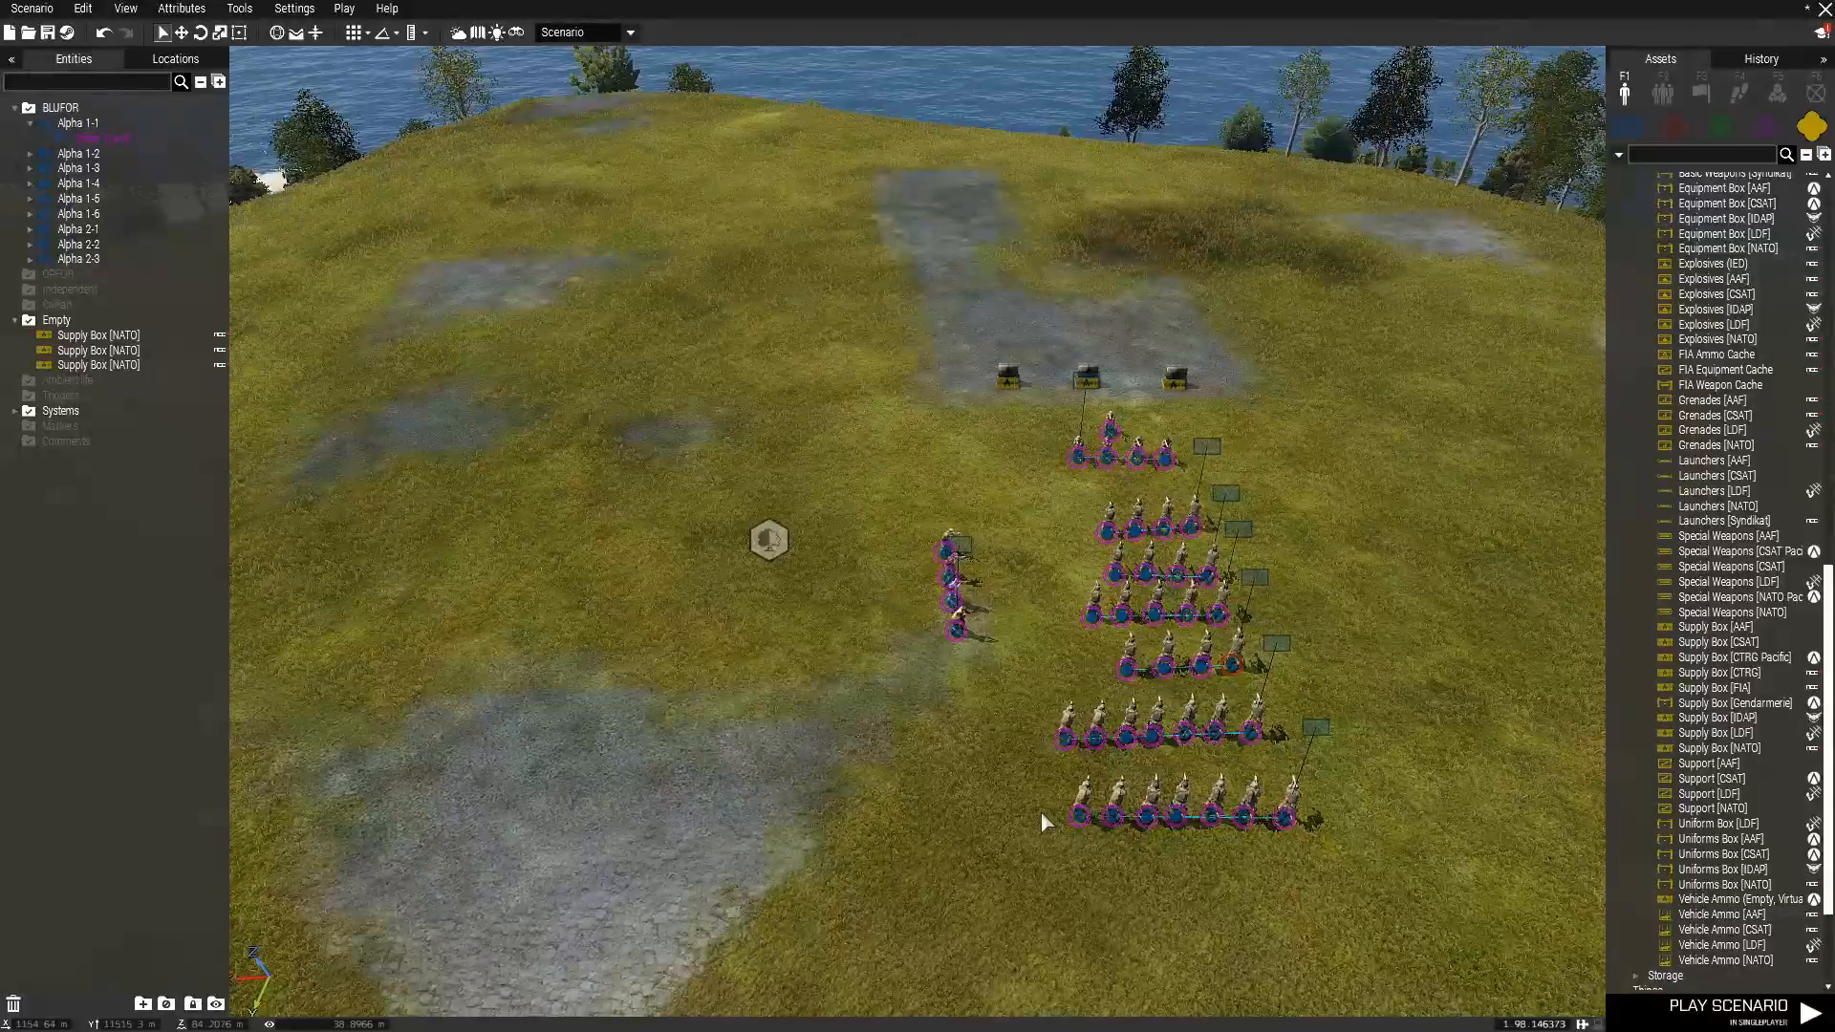
{"action": "scroll", "coordinate": [1359, 686], "scroll_direction": "up", "scroll_amount": 4}
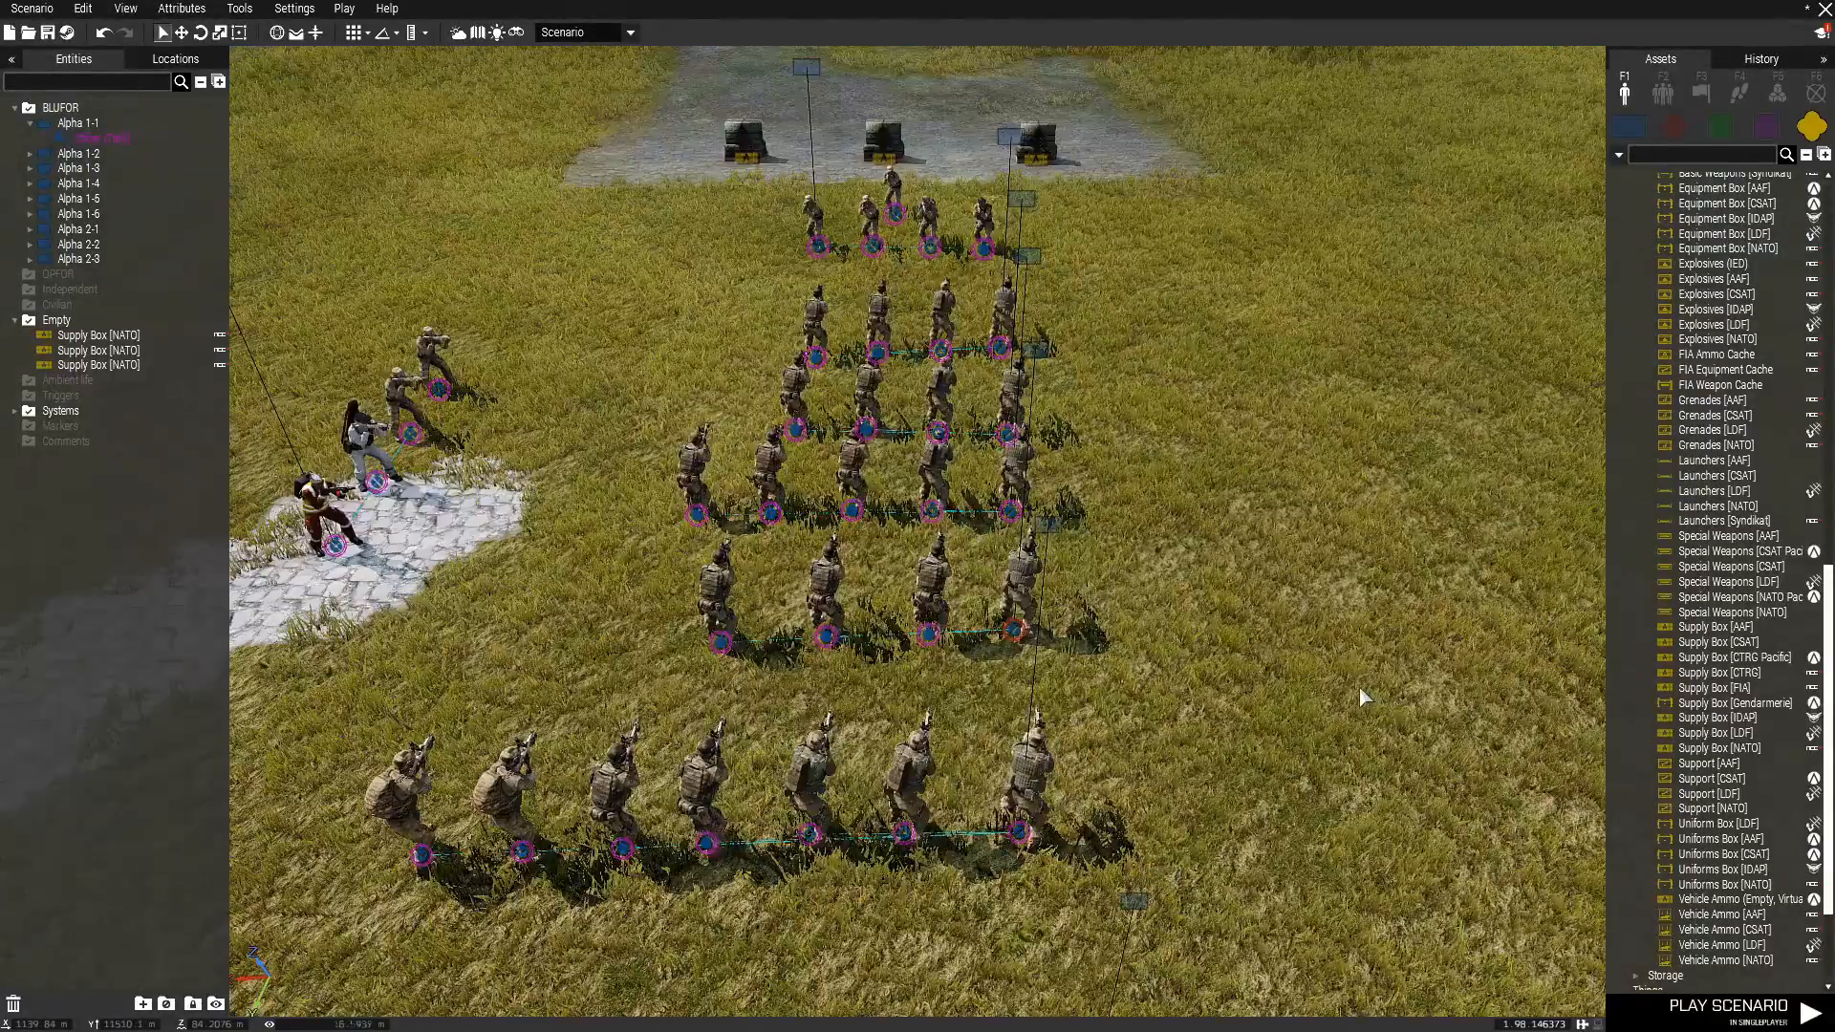
{"action": "scroll", "coordinate": [1358, 686], "scroll_direction": "down", "scroll_amount": 3}
{"action": "scroll", "coordinate": [1361, 697], "scroll_direction": "up", "scroll_amount": 3}
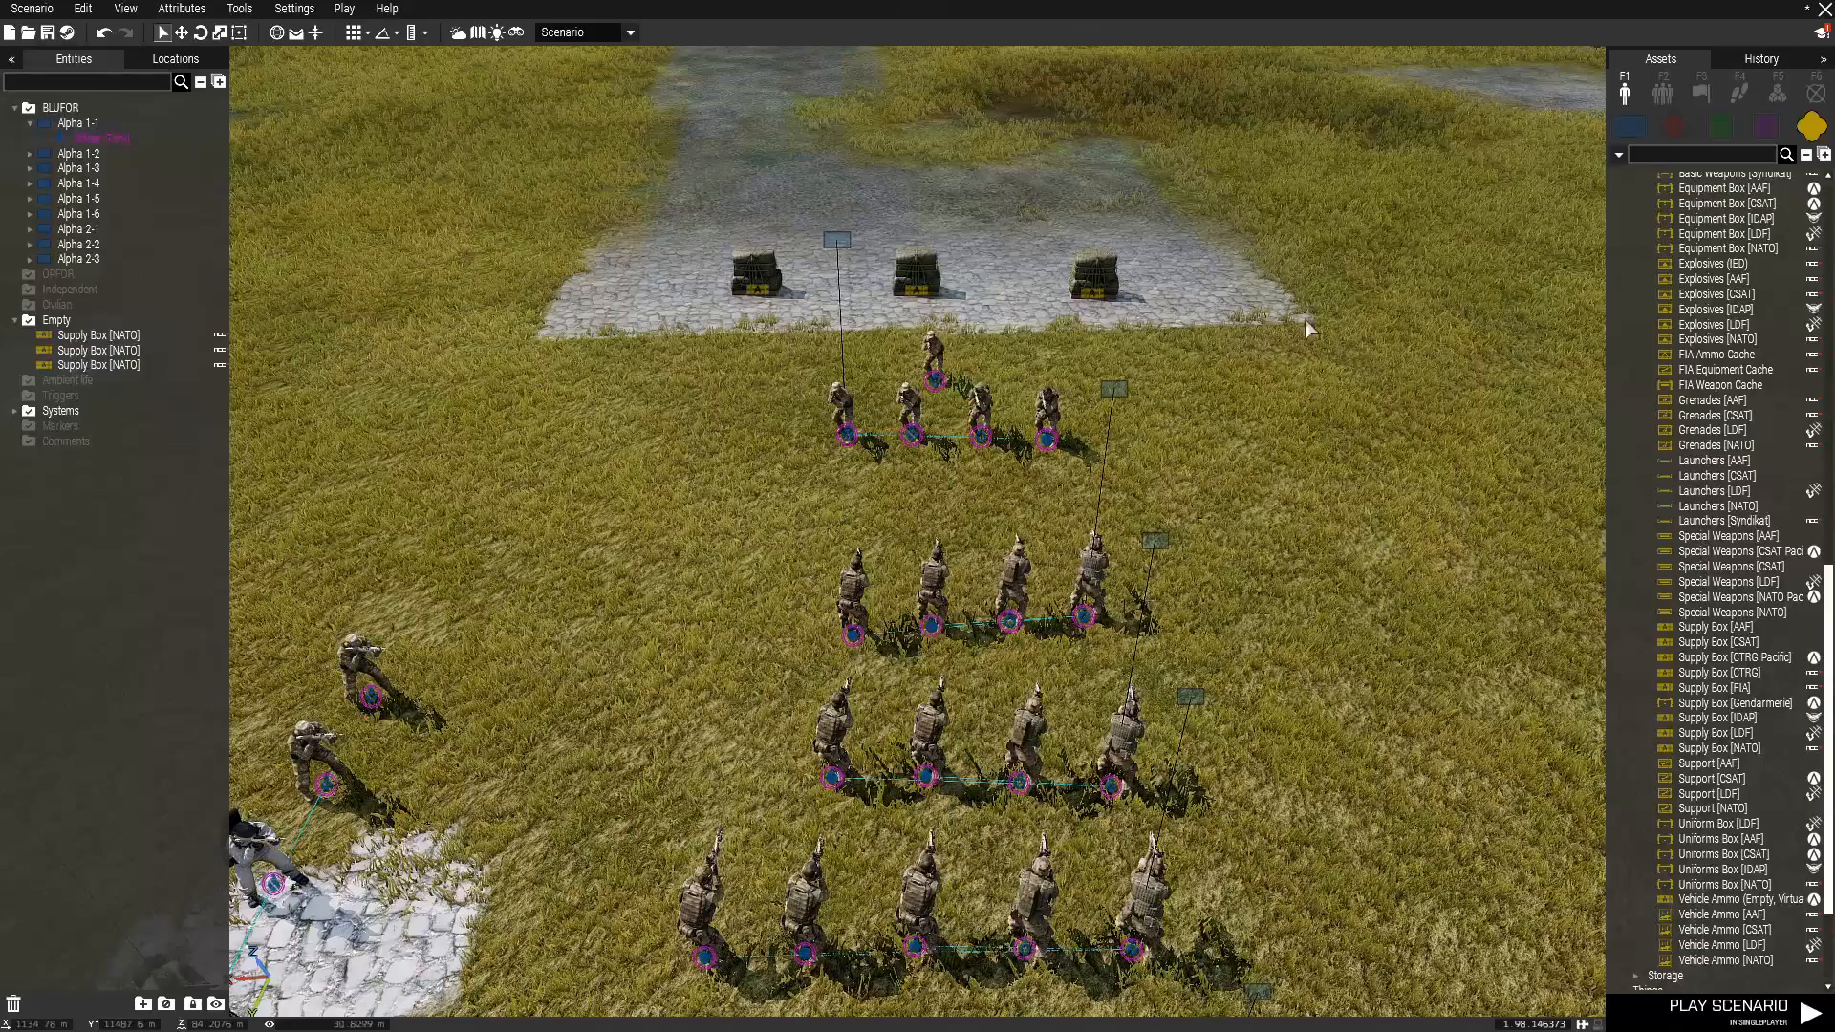
{"action": "scroll", "coordinate": [674, 284], "scroll_direction": "down", "scroll_amount": 5}
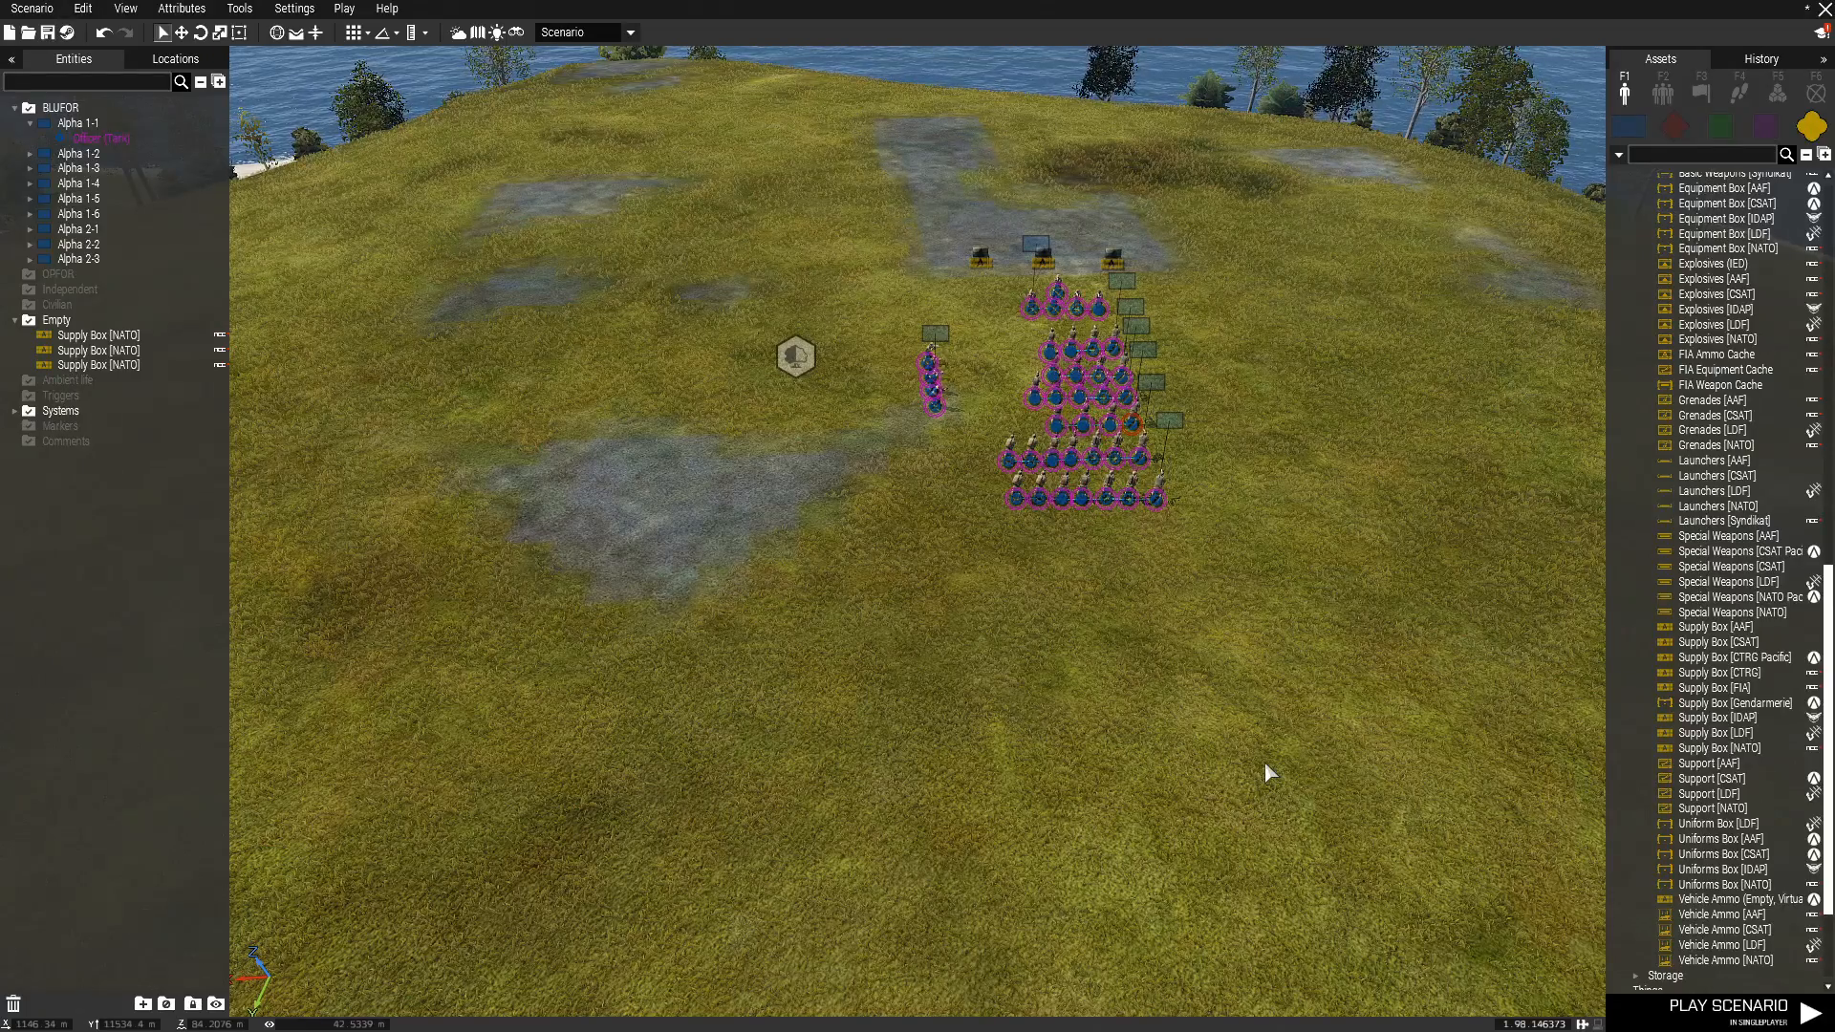
{"action": "key", "text": "w"}
{"action": "key", "text": "d"}
{"action": "key", "text": "s"}
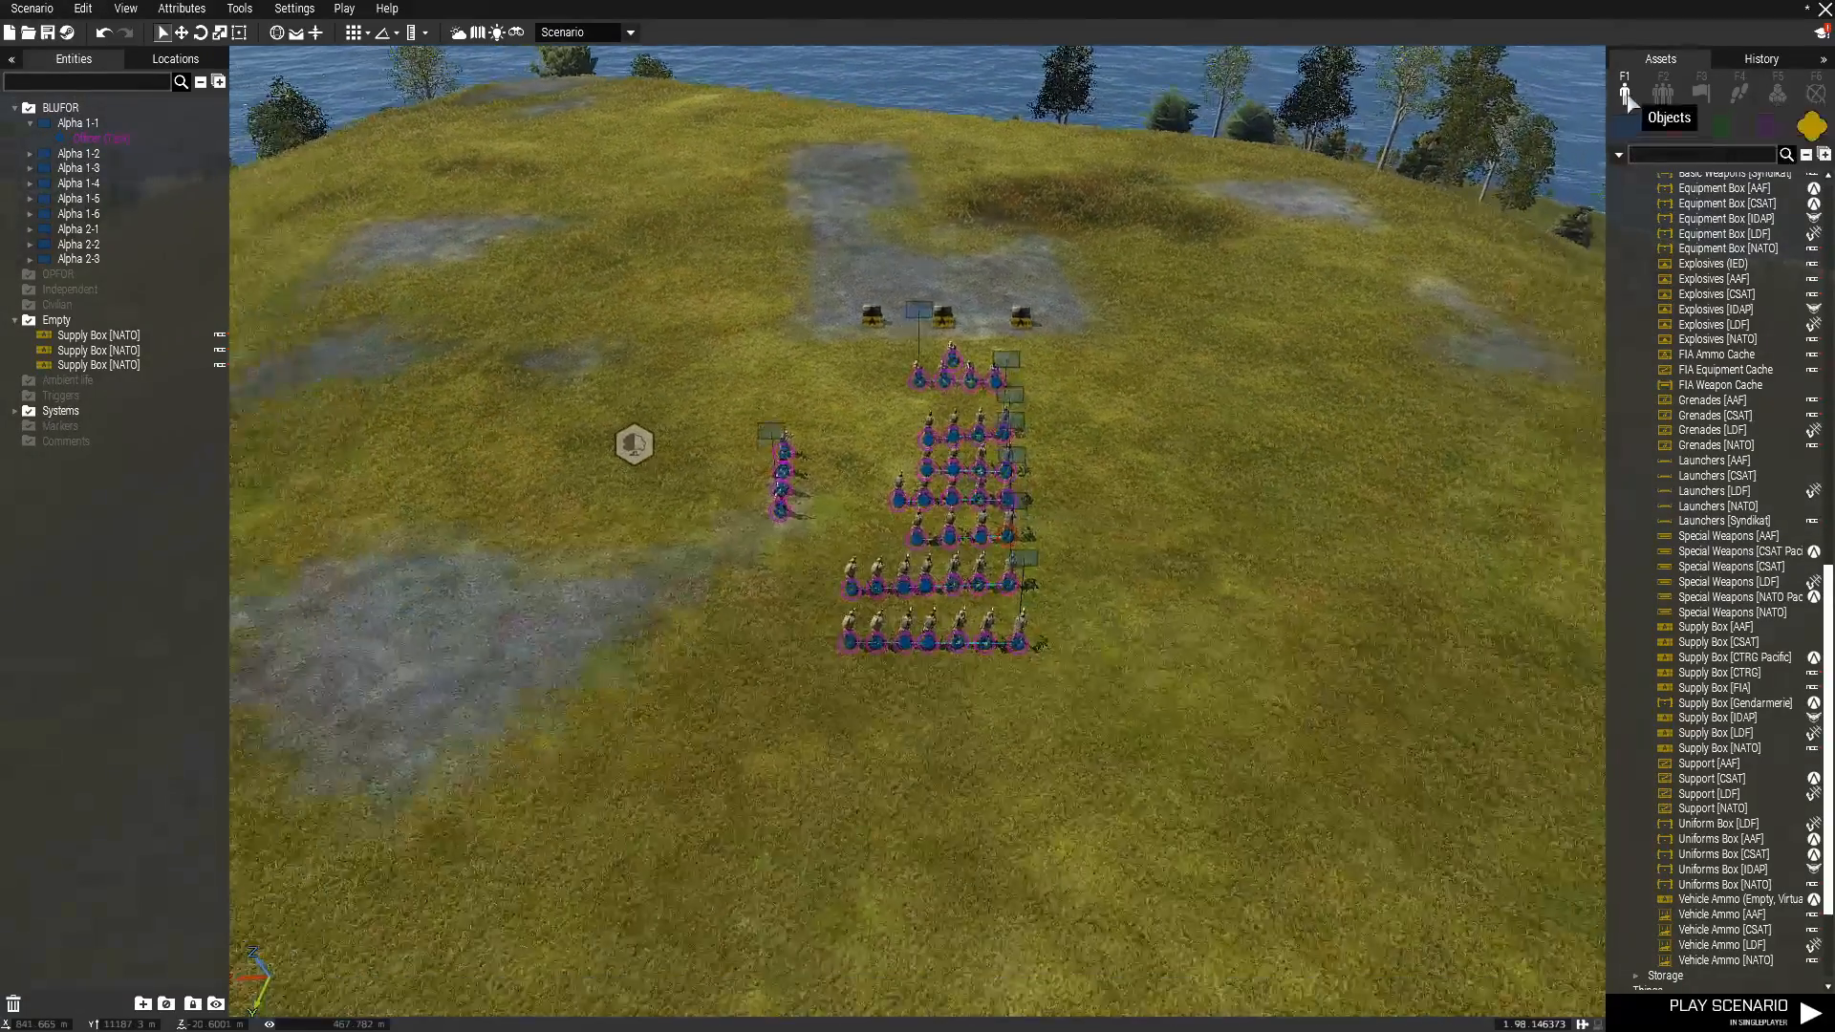
Collapse the Supplies assets and choose Chair (Wooden) from the office furniture for placement.
{"action": "scroll", "coordinate": [1787, 574], "scroll_direction": "up", "scroll_amount": 8}
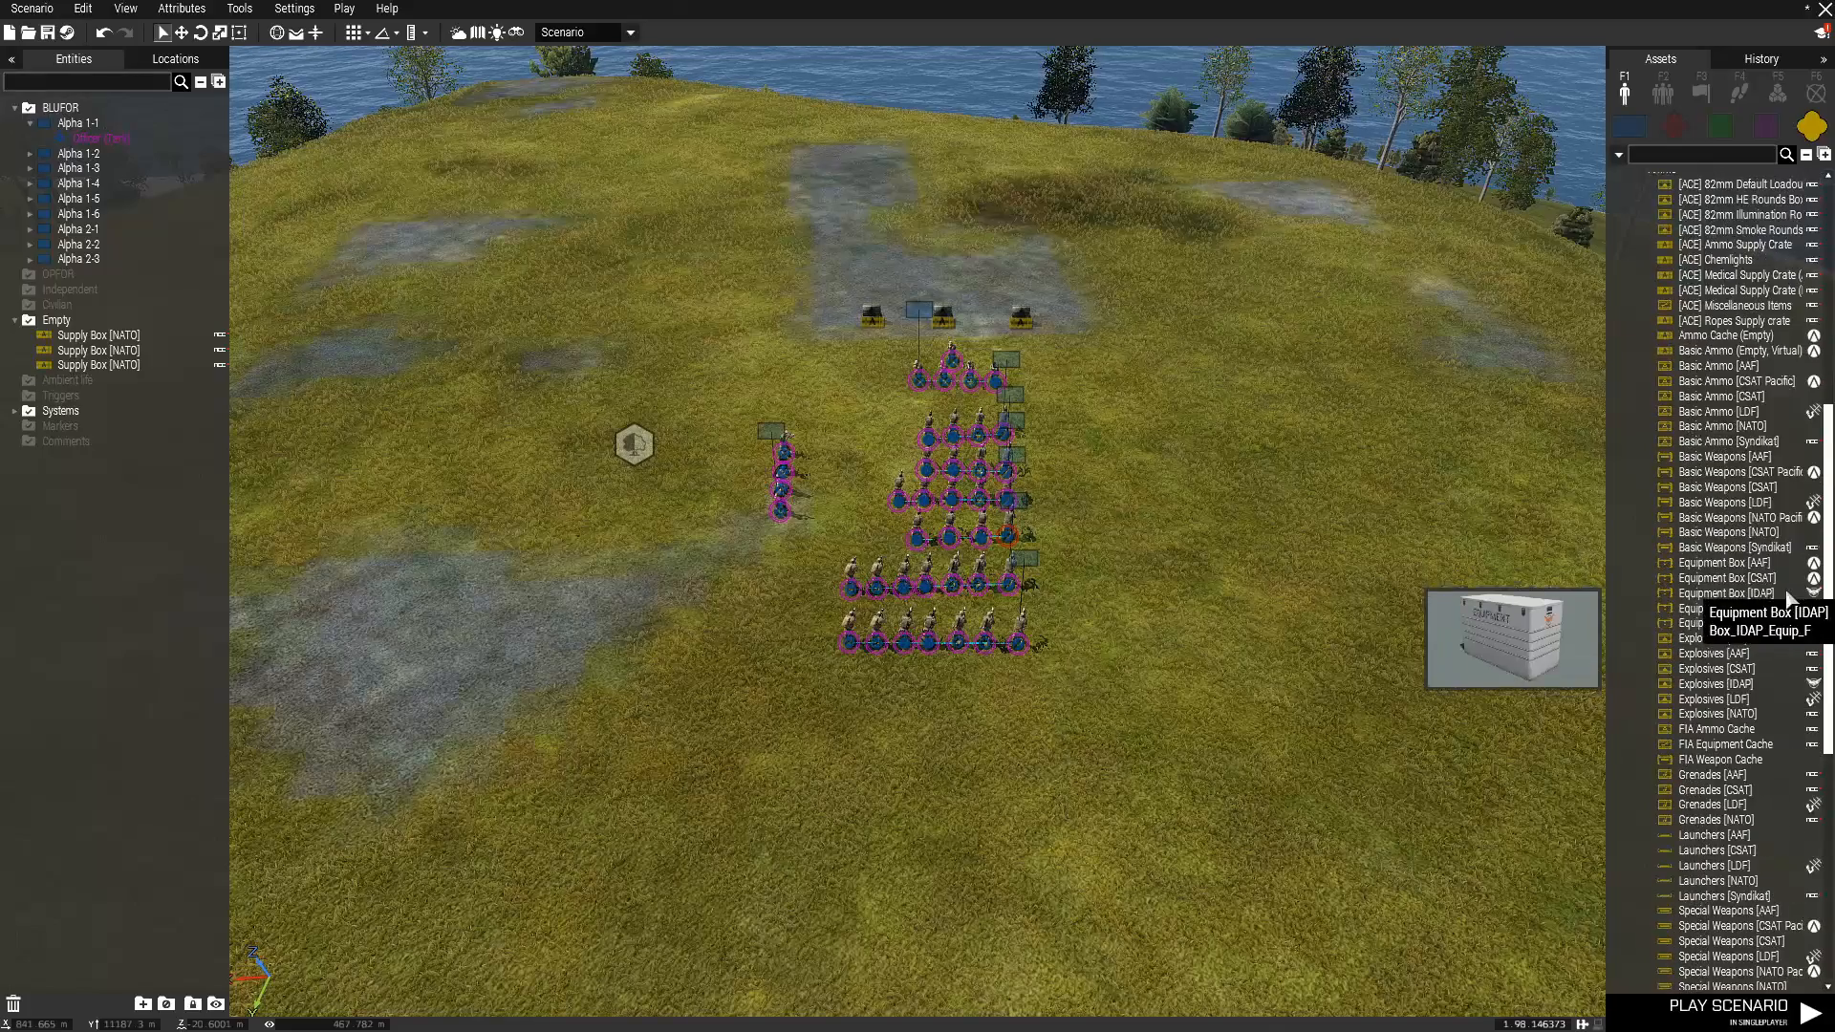
{"action": "scroll", "coordinate": [1633, 612], "scroll_direction": "up", "scroll_amount": 10}
{"action": "left_click", "coordinate": [1619, 618]}
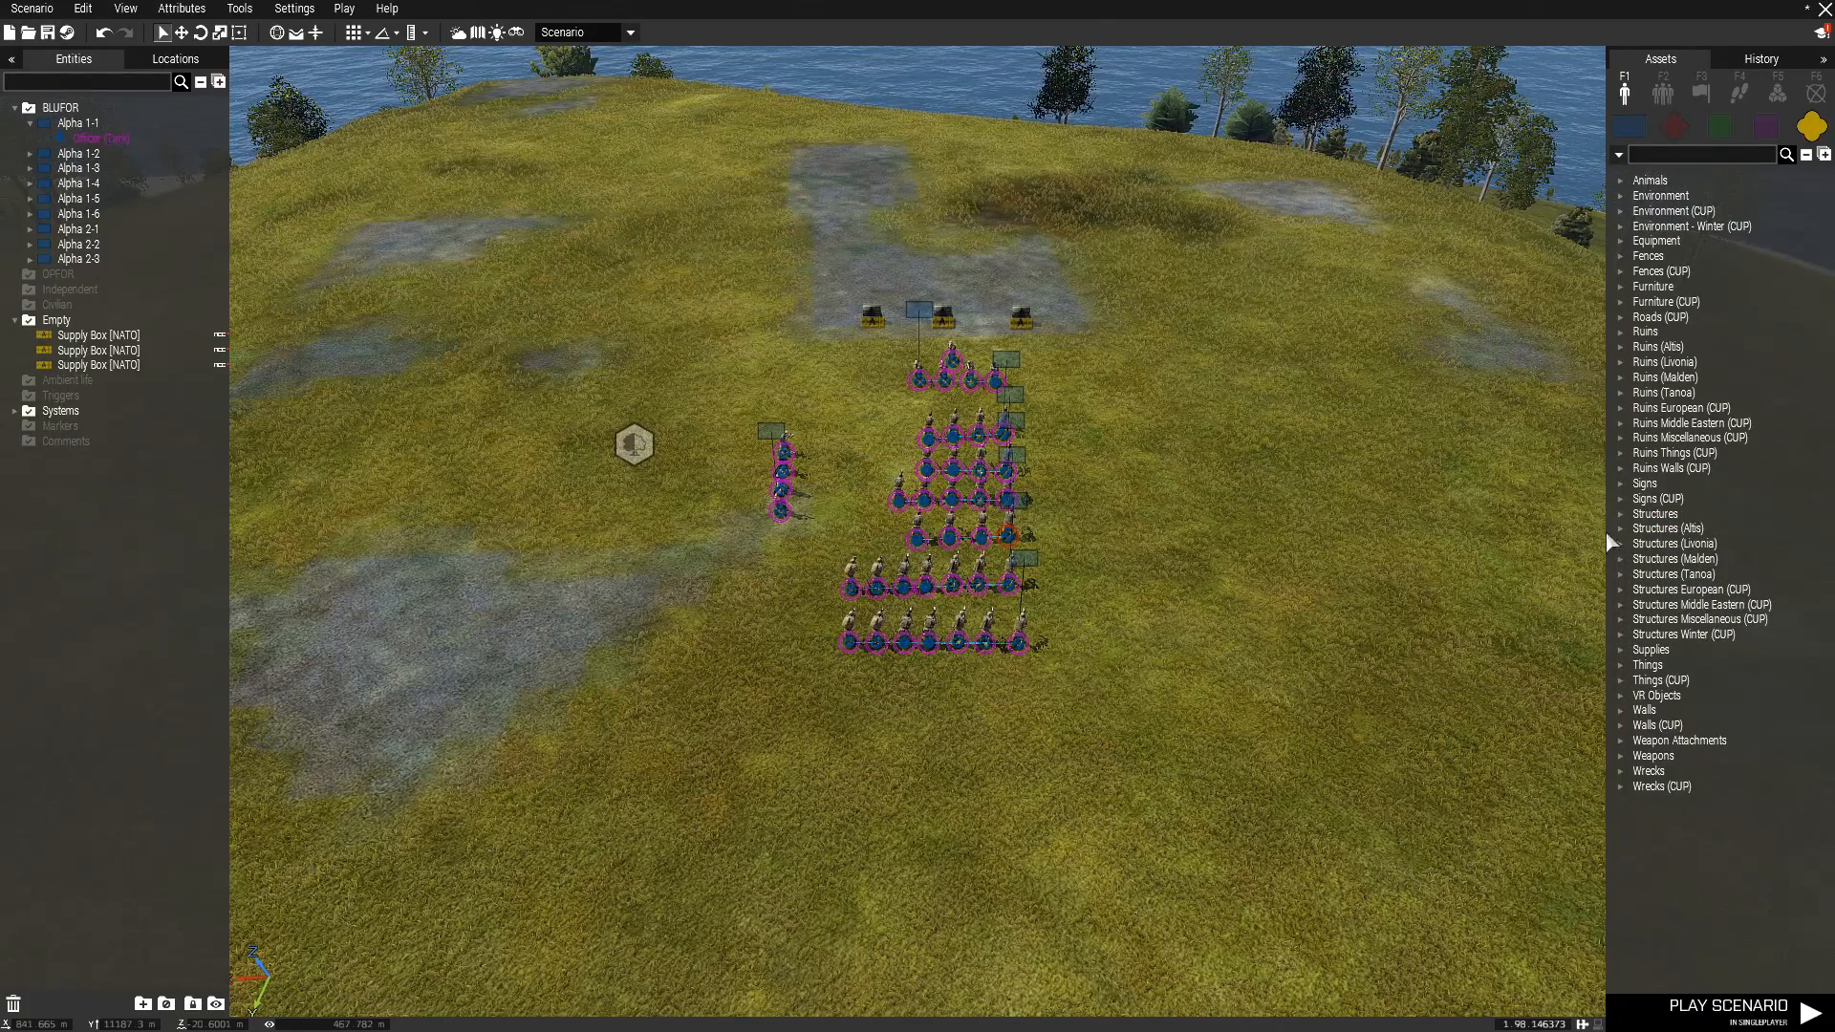
{"action": "mouse_move", "coordinate": [1465, 426]}
{"action": "right_mouse_down"}
{"action": "mouse_move", "coordinate": [1420, 417]}
{"action": "mouse_move", "coordinate": [1446, 434]}
{"action": "right_mouse_up"}
{"action": "key", "text": "w"}
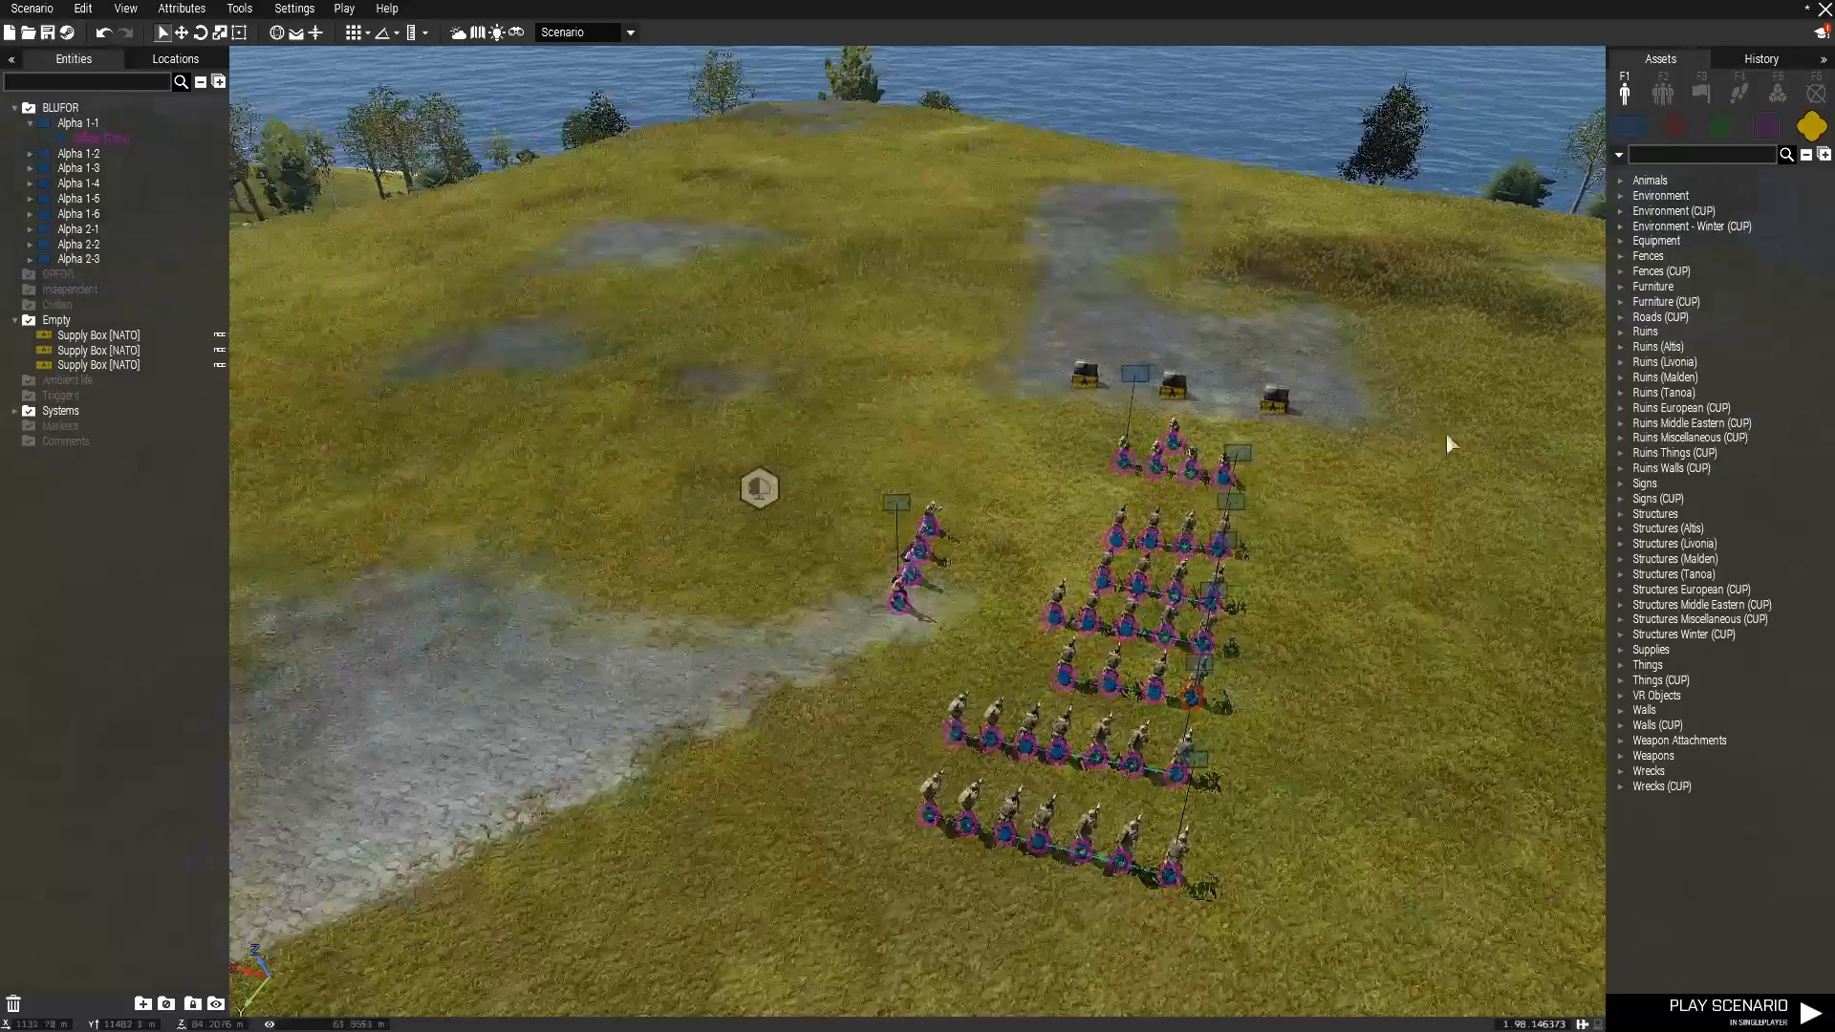
{"action": "key", "text": "w"}
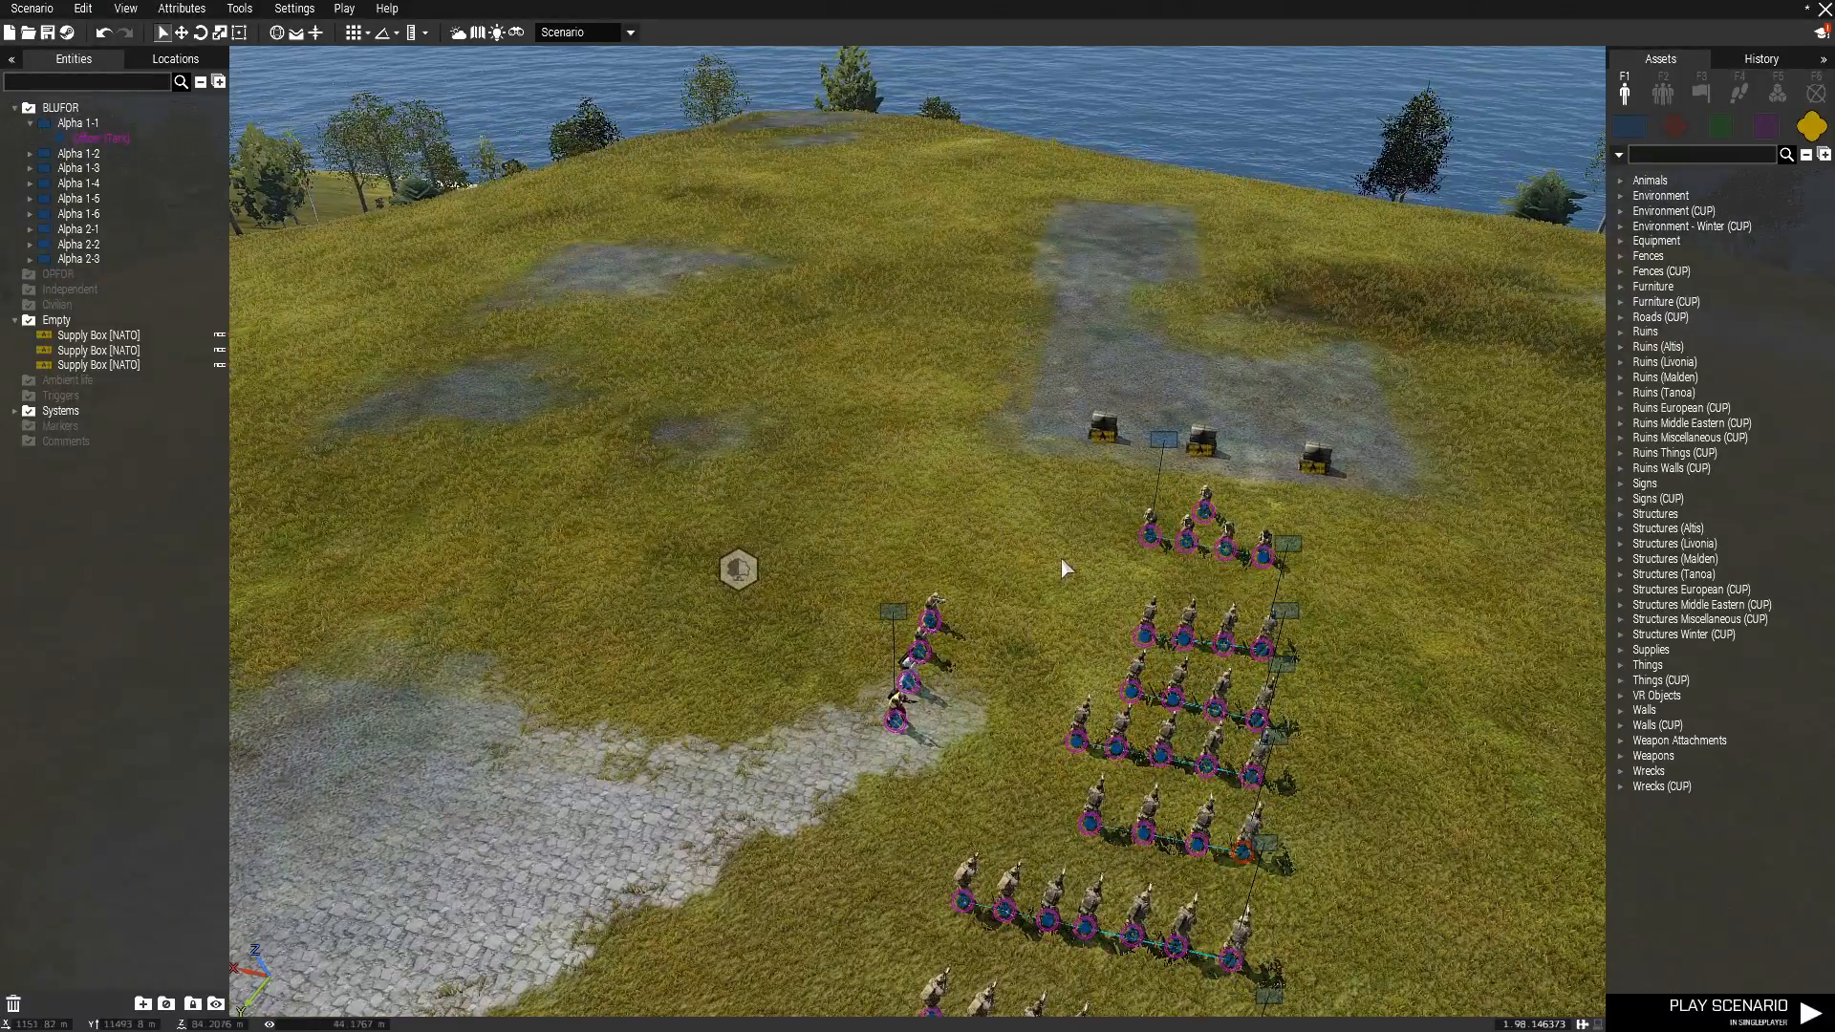
{"action": "scroll", "coordinate": [1061, 558], "scroll_direction": "up", "scroll_amount": 5}
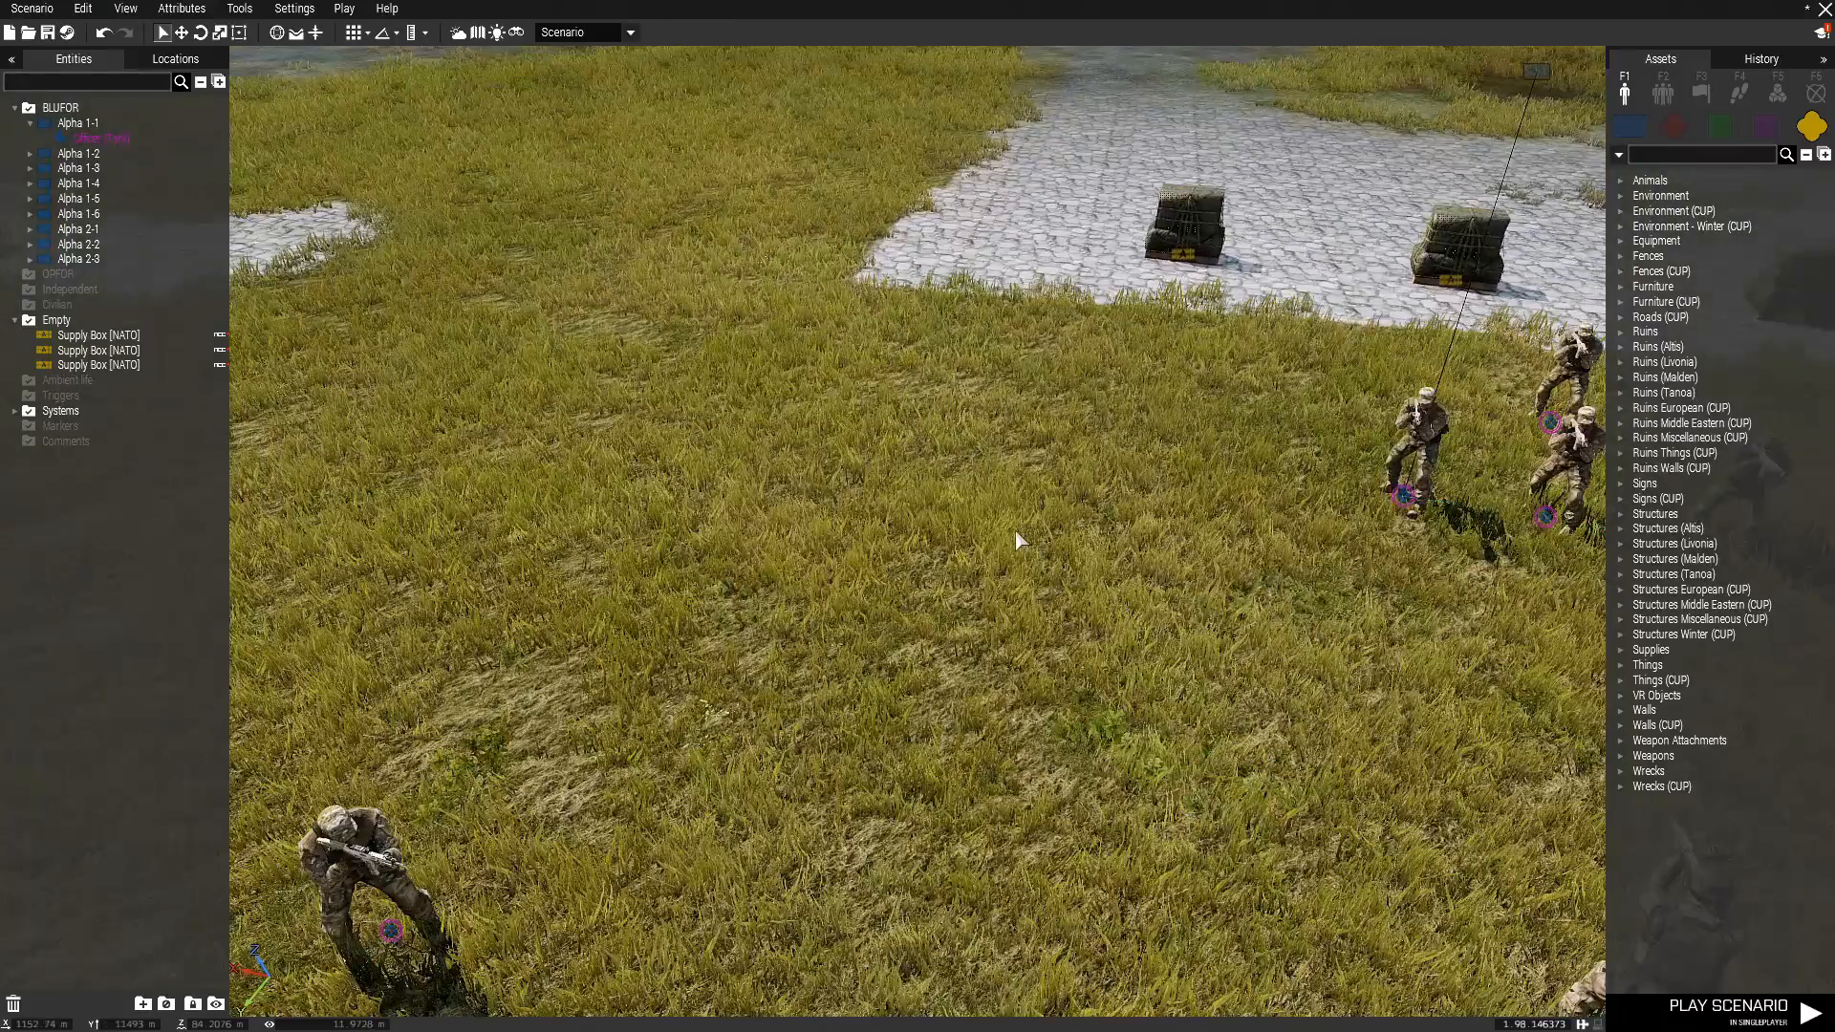
{"action": "scroll", "coordinate": [1018, 541], "scroll_direction": "down", "scroll_amount": 4}
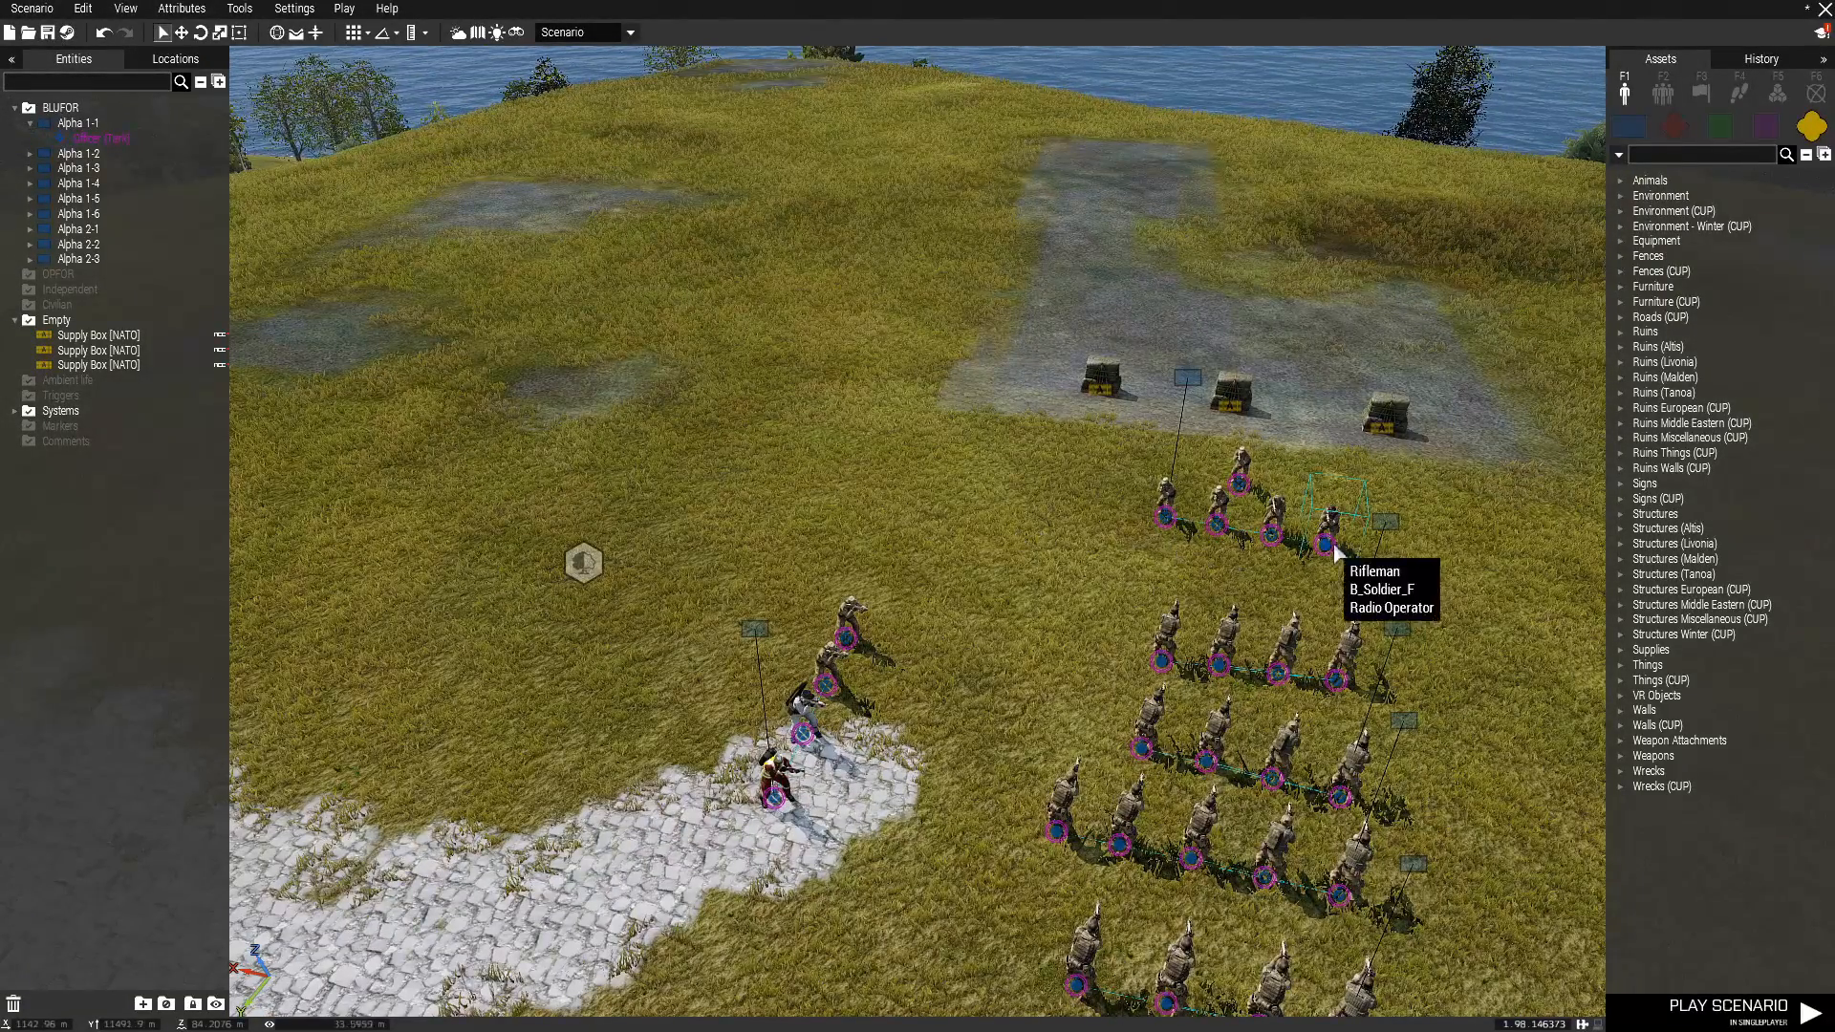
{"action": "left_click", "coordinate": [1619, 287]}
{"action": "left_click", "coordinate": [1636, 332]}
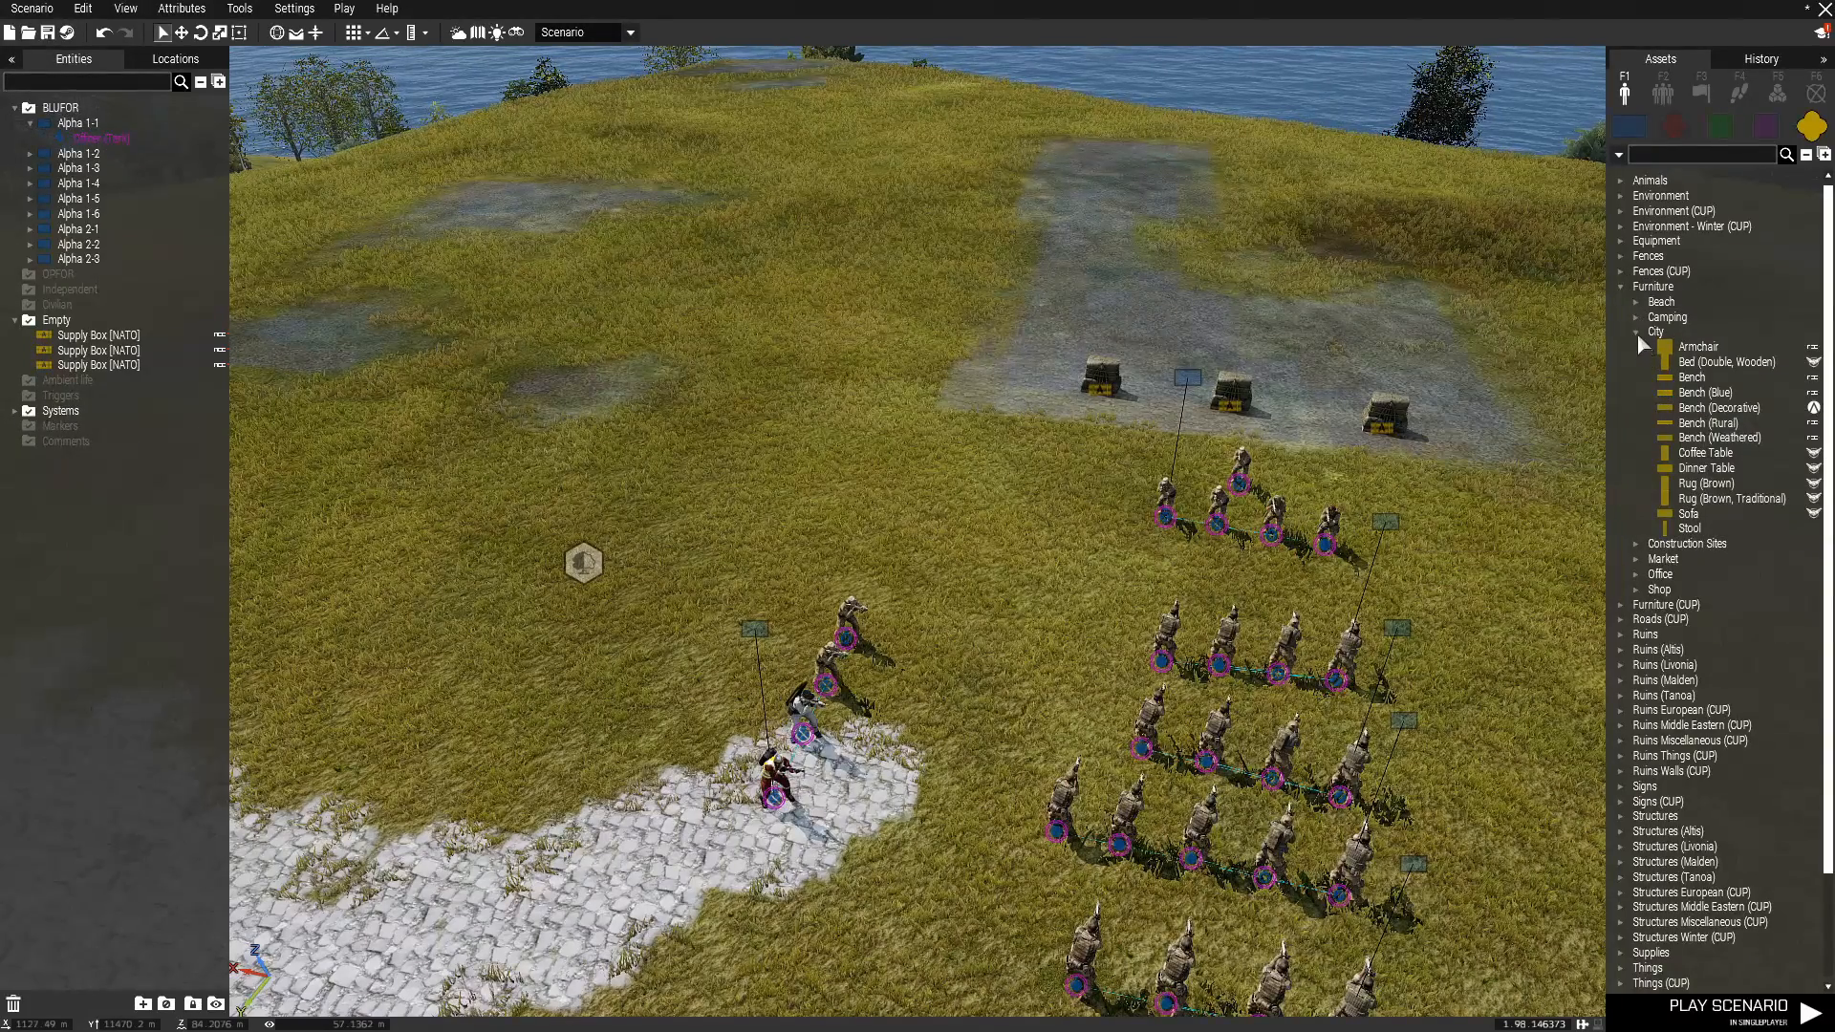
{"action": "left_click", "coordinate": [1635, 331]}
{"action": "left_click", "coordinate": [1636, 377]}
{"action": "left_click", "coordinate": [1711, 392]}
Place sixteen wooden chairs in a four-by-four grid on the grass beside the small paved patch.
{"action": "scroll", "coordinate": [925, 554], "scroll_direction": "up", "scroll_amount": 4}
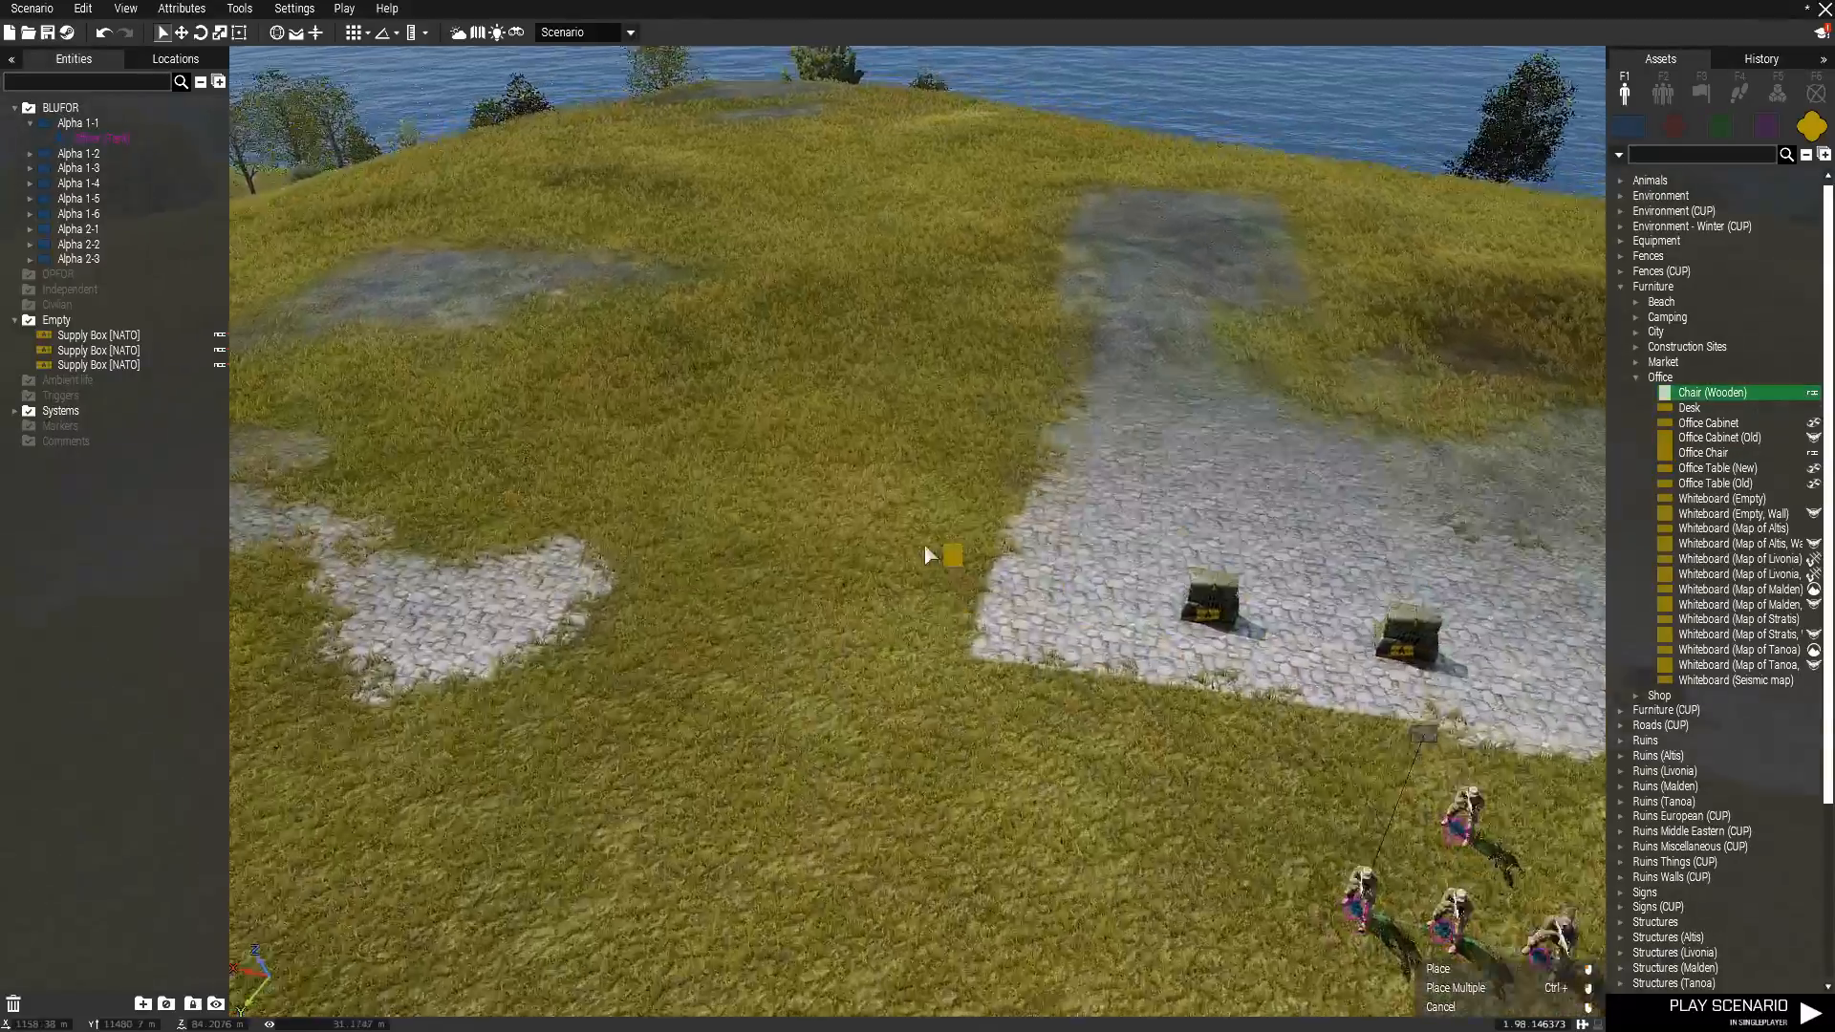
{"action": "key", "text": "a"}
{"action": "right_click_drag", "start_coordinate": [951, 554], "coordinate": [1280, 575]}
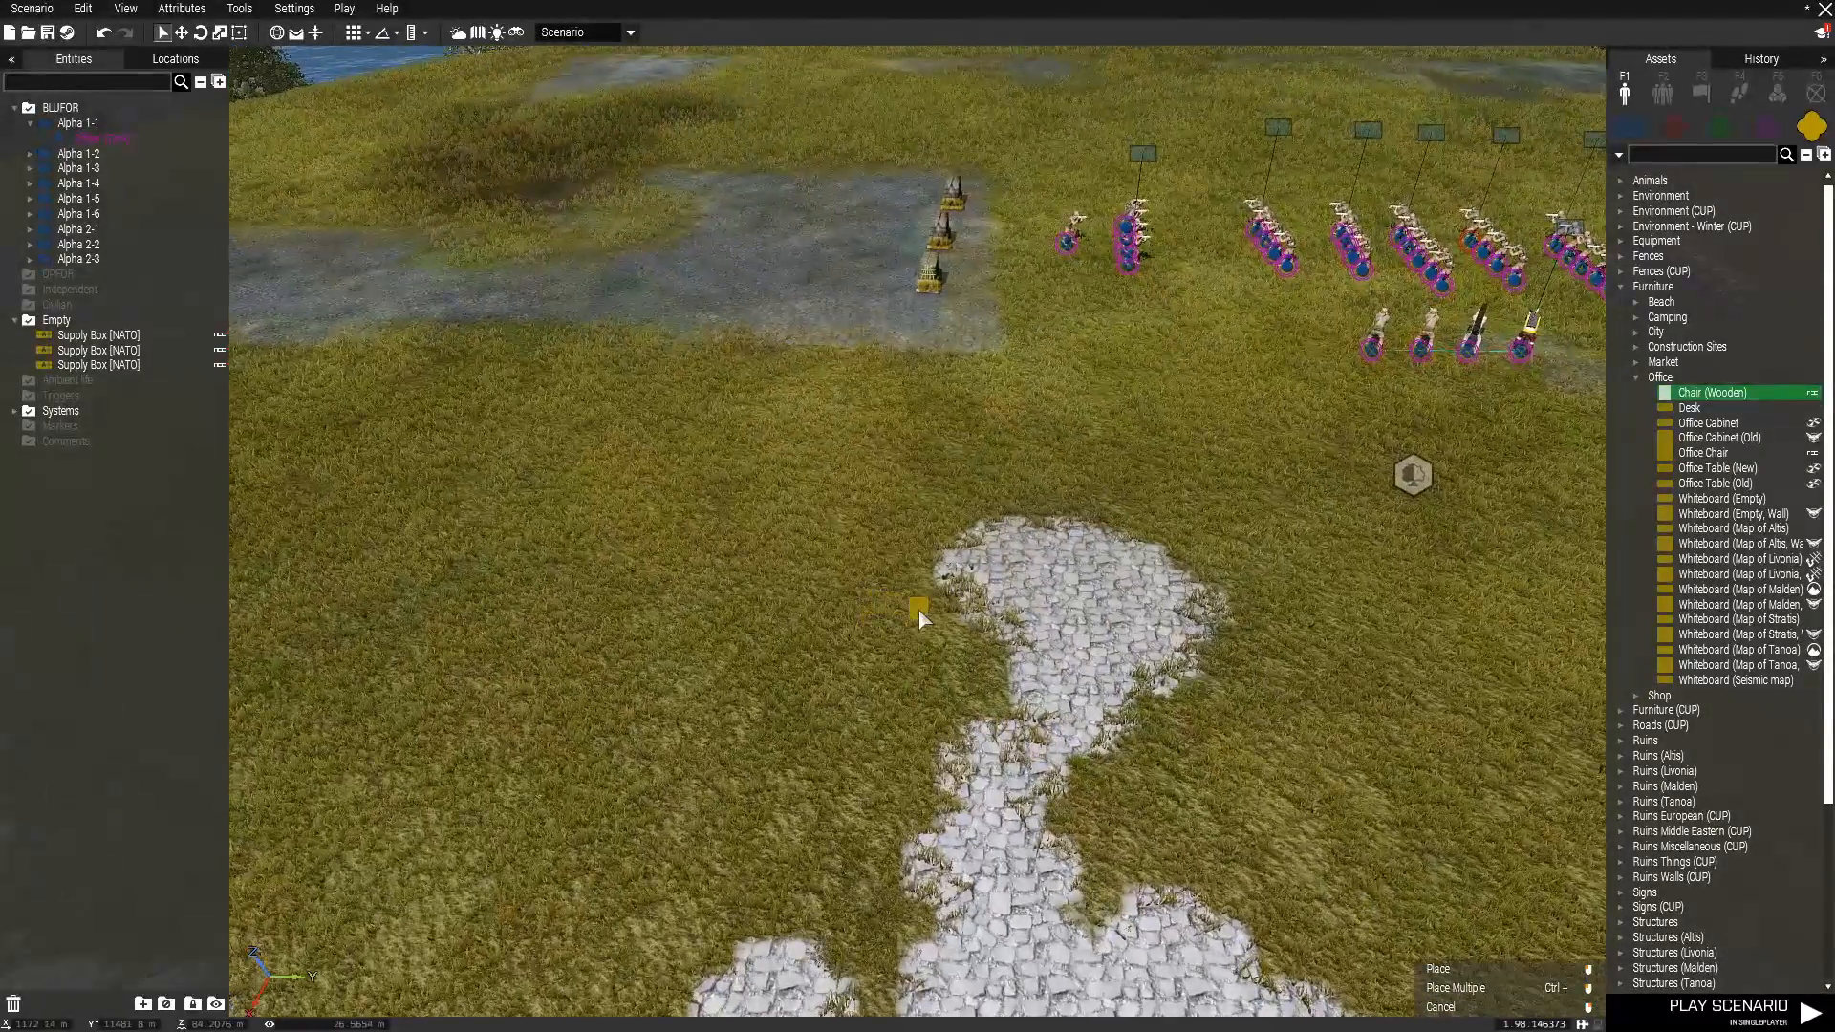
{"action": "left_click", "coordinate": [919, 617]}
{"action": "left_click", "coordinate": [795, 620]}
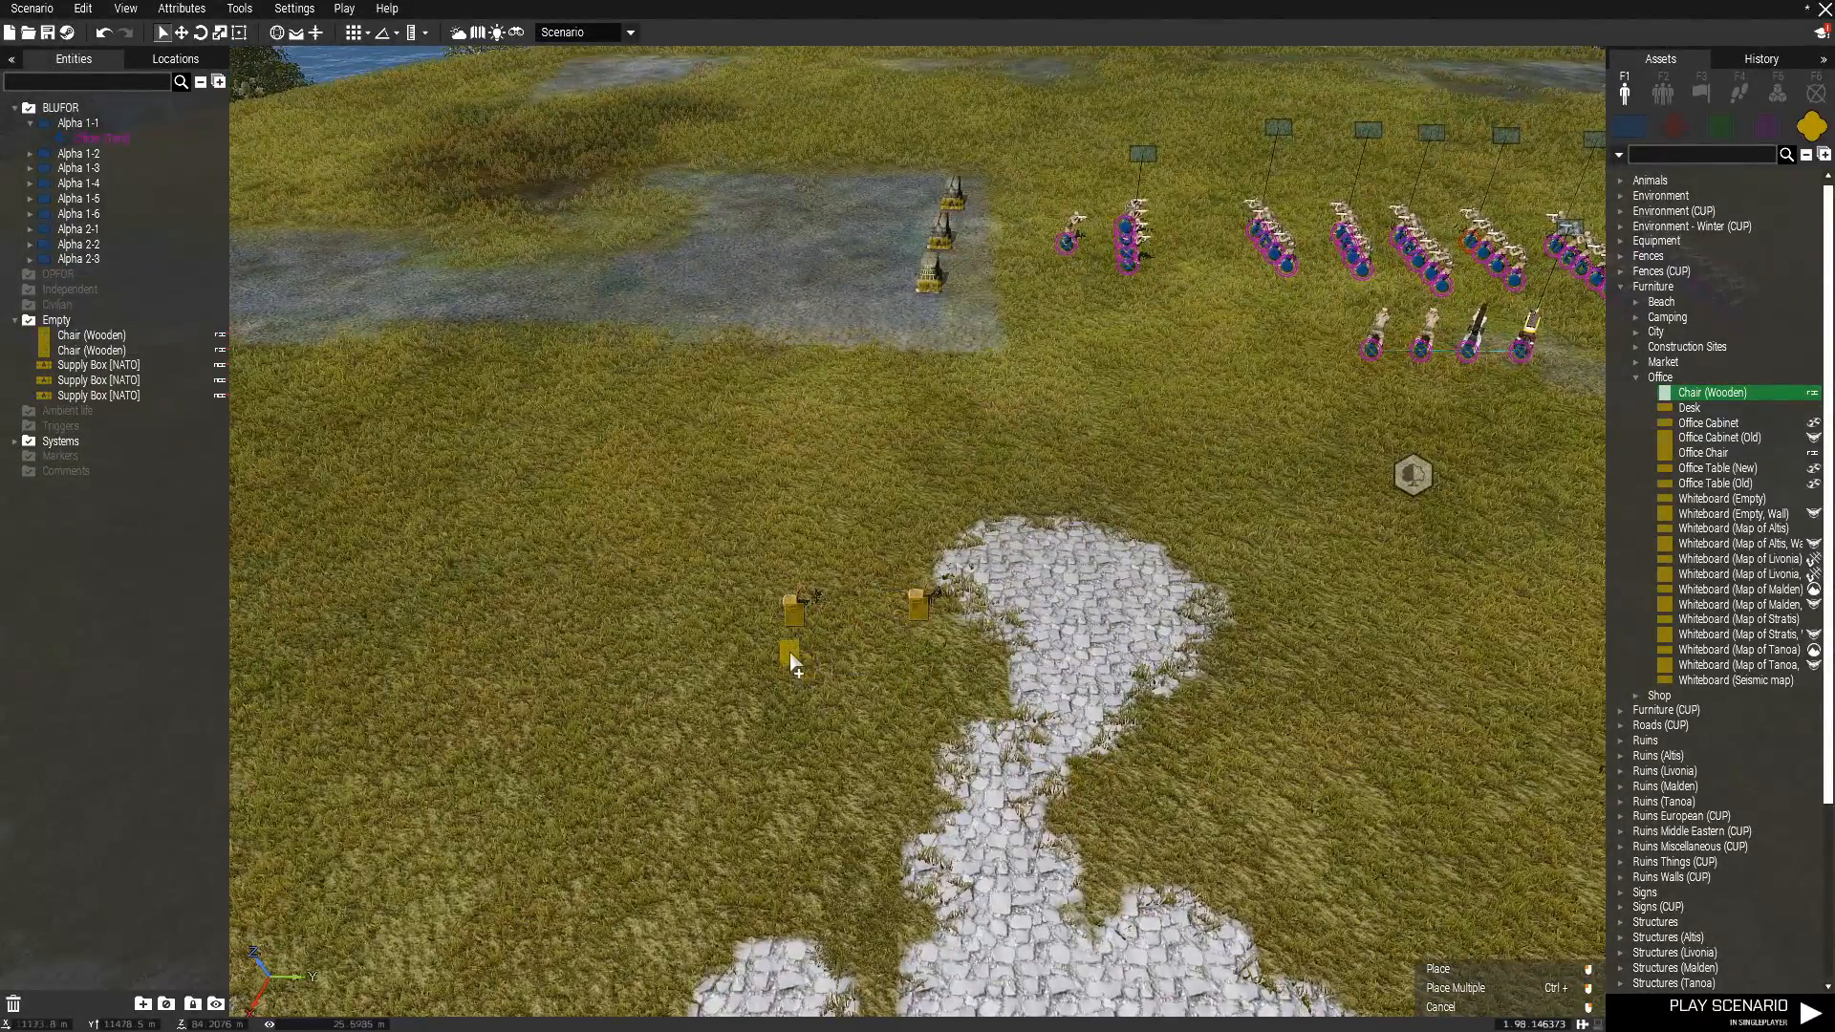
{"action": "left_click", "coordinate": [788, 639], "text": "ctrl"}
{"action": "left_click", "coordinate": [789, 659], "text": "ctrl"}
{"action": "left_click", "coordinate": [788, 685], "text": "ctrl"}
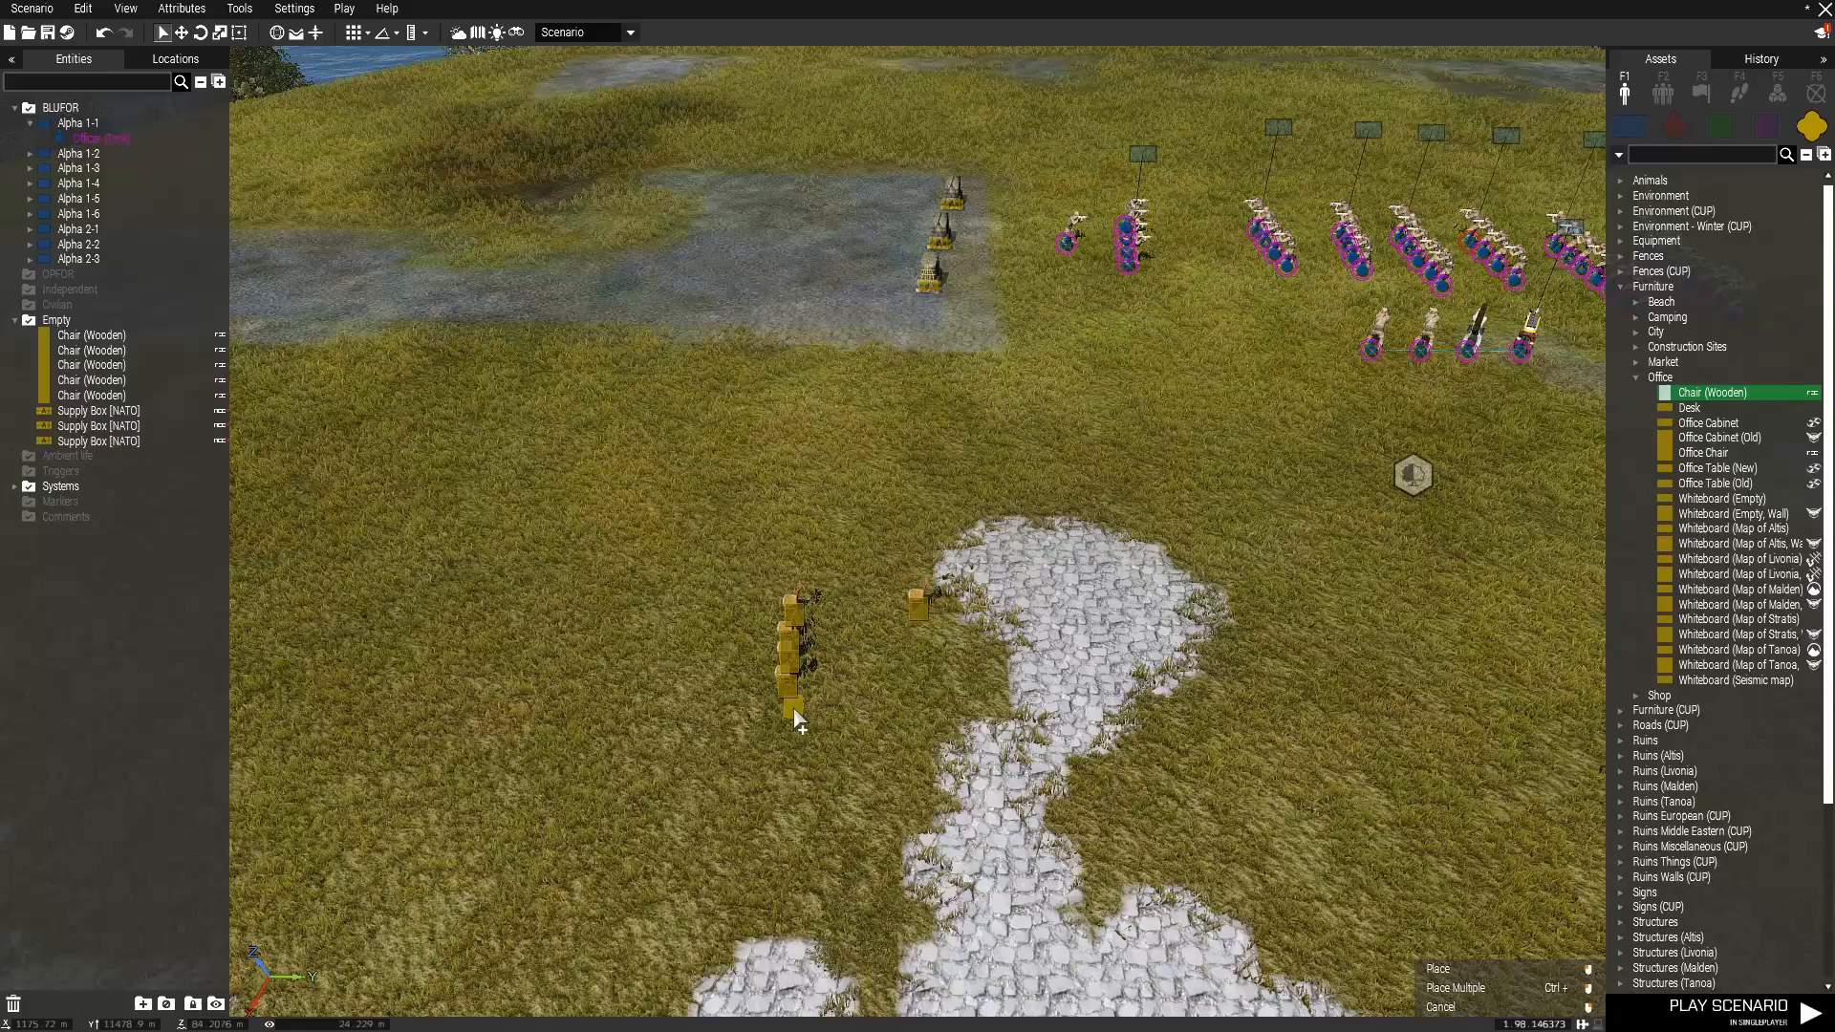
{"action": "left_click", "coordinate": [837, 617], "text": "ctrl"}
{"action": "left_click", "coordinate": [837, 637], "text": "ctrl"}
{"action": "left_click", "coordinate": [838, 660], "text": "ctrl"}
{"action": "left_click", "coordinate": [839, 684], "text": "ctrl"}
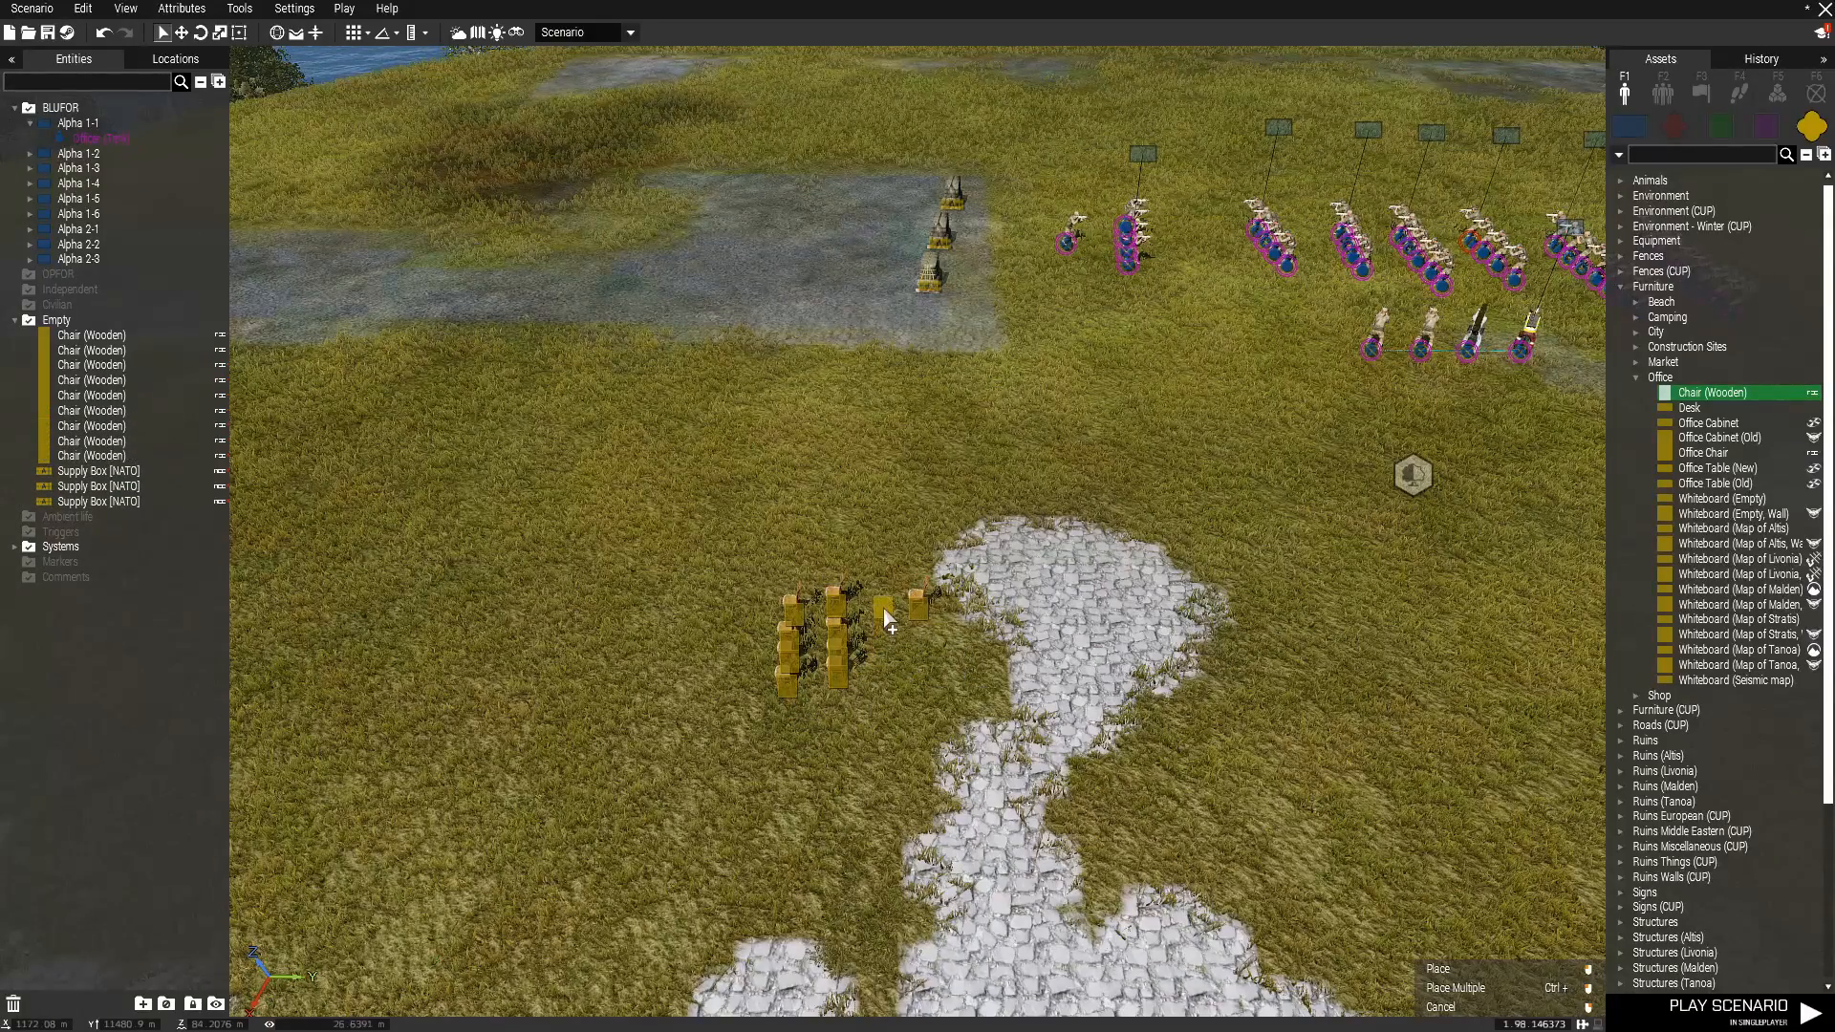
{"action": "left_click", "coordinate": [885, 617], "text": "ctrl"}
{"action": "left_click", "coordinate": [885, 638], "text": "ctrl"}
{"action": "left_click", "coordinate": [885, 660], "text": "ctrl"}
{"action": "left_click", "coordinate": [885, 683], "text": "ctrl"}
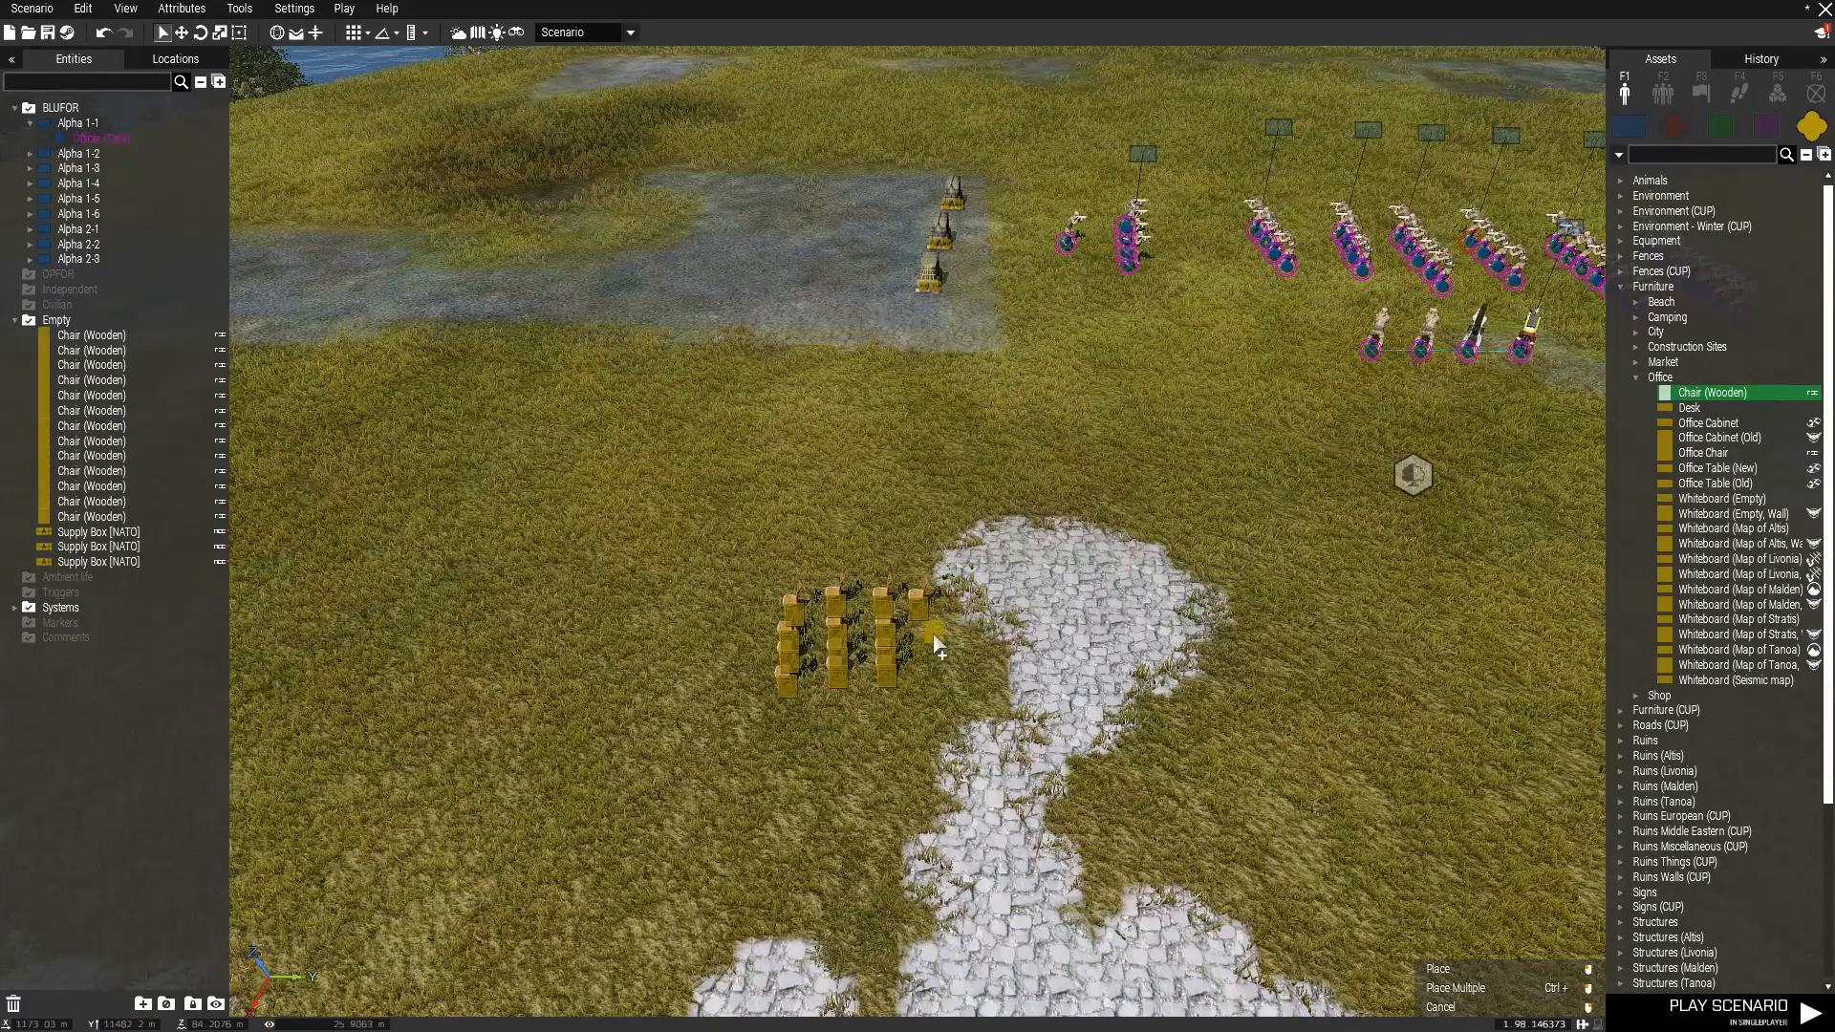
{"action": "left_click", "coordinate": [918, 633], "text": "ctrl"}
{"action": "left_click", "coordinate": [918, 656], "text": "ctrl"}
{"action": "left_click", "coordinate": [919, 677], "text": "ctrl"}
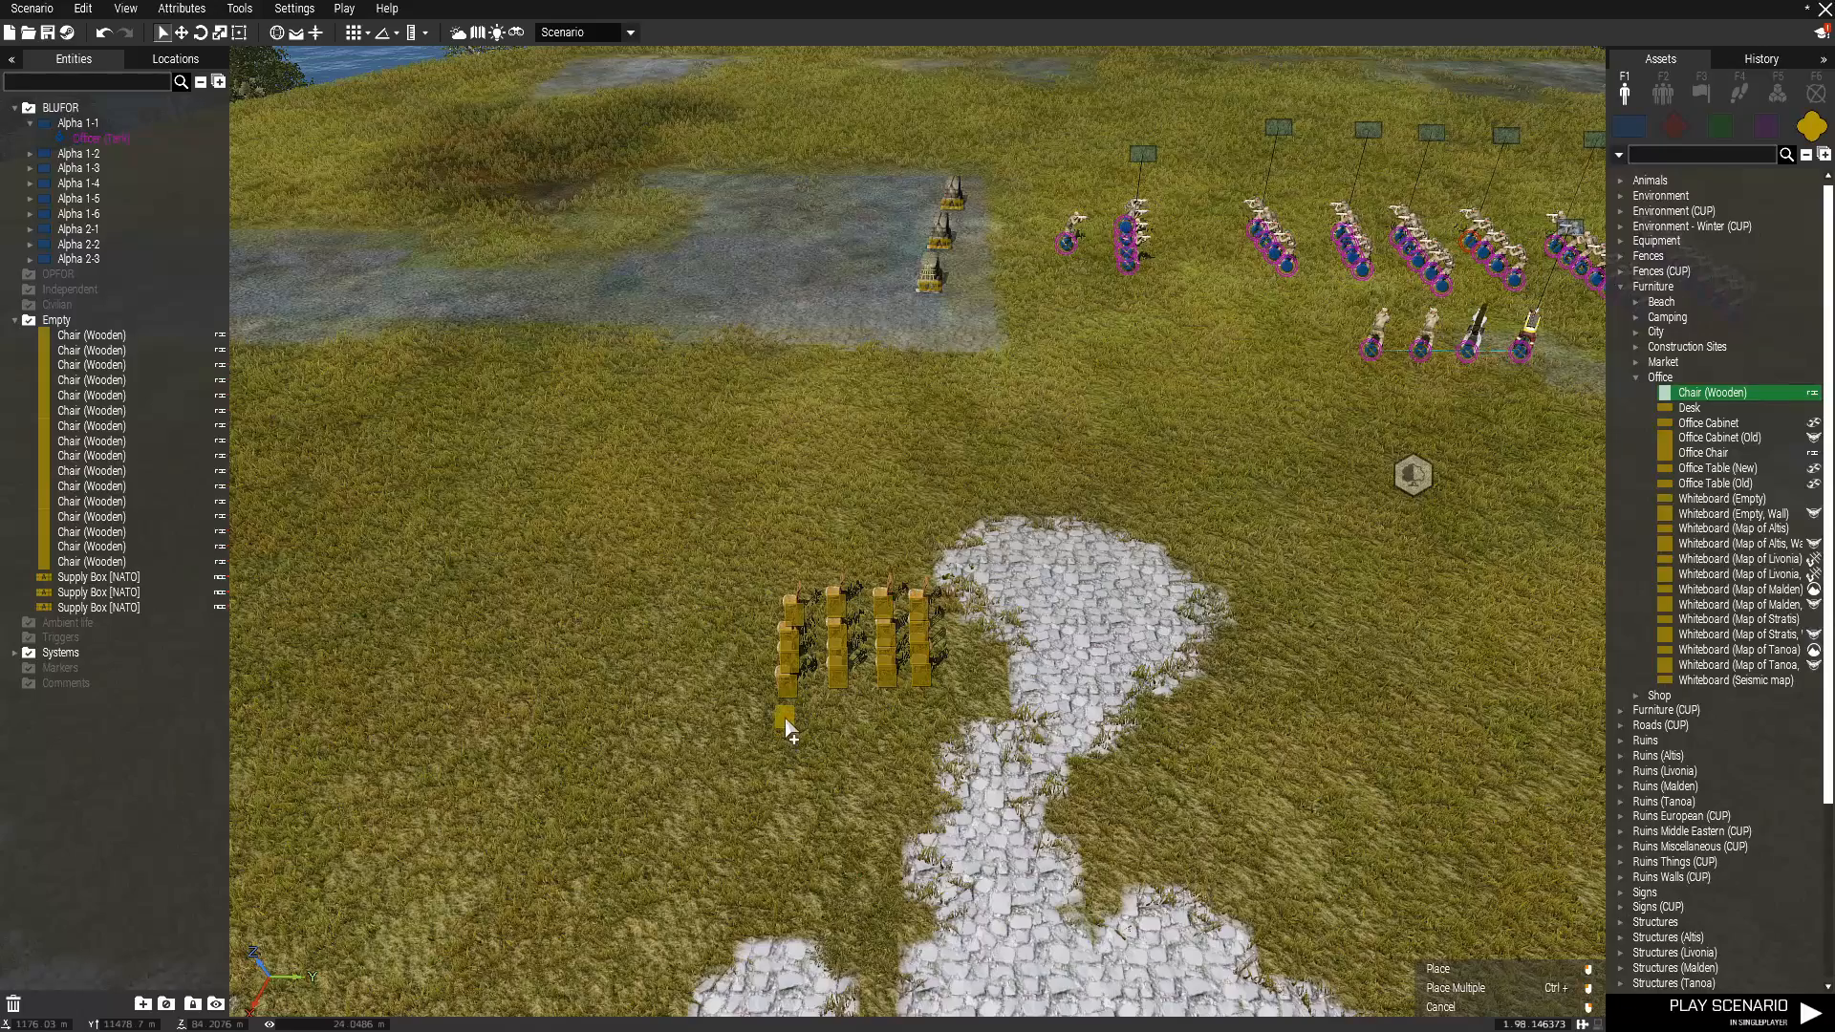
Extend the four chair columns with another sixteen wooden chairs and end the placement.
{"action": "left_click", "coordinate": [782, 713], "text": "ctrl"}
{"action": "left_click", "coordinate": [773, 741], "text": "ctrl"}
{"action": "left_click", "coordinate": [774, 765], "text": "ctrl"}
{"action": "left_click", "coordinate": [764, 804], "text": "ctrl"}
{"action": "left_click", "coordinate": [837, 701], "text": "ctrl"}
{"action": "left_click", "coordinate": [836, 738], "text": "ctrl"}
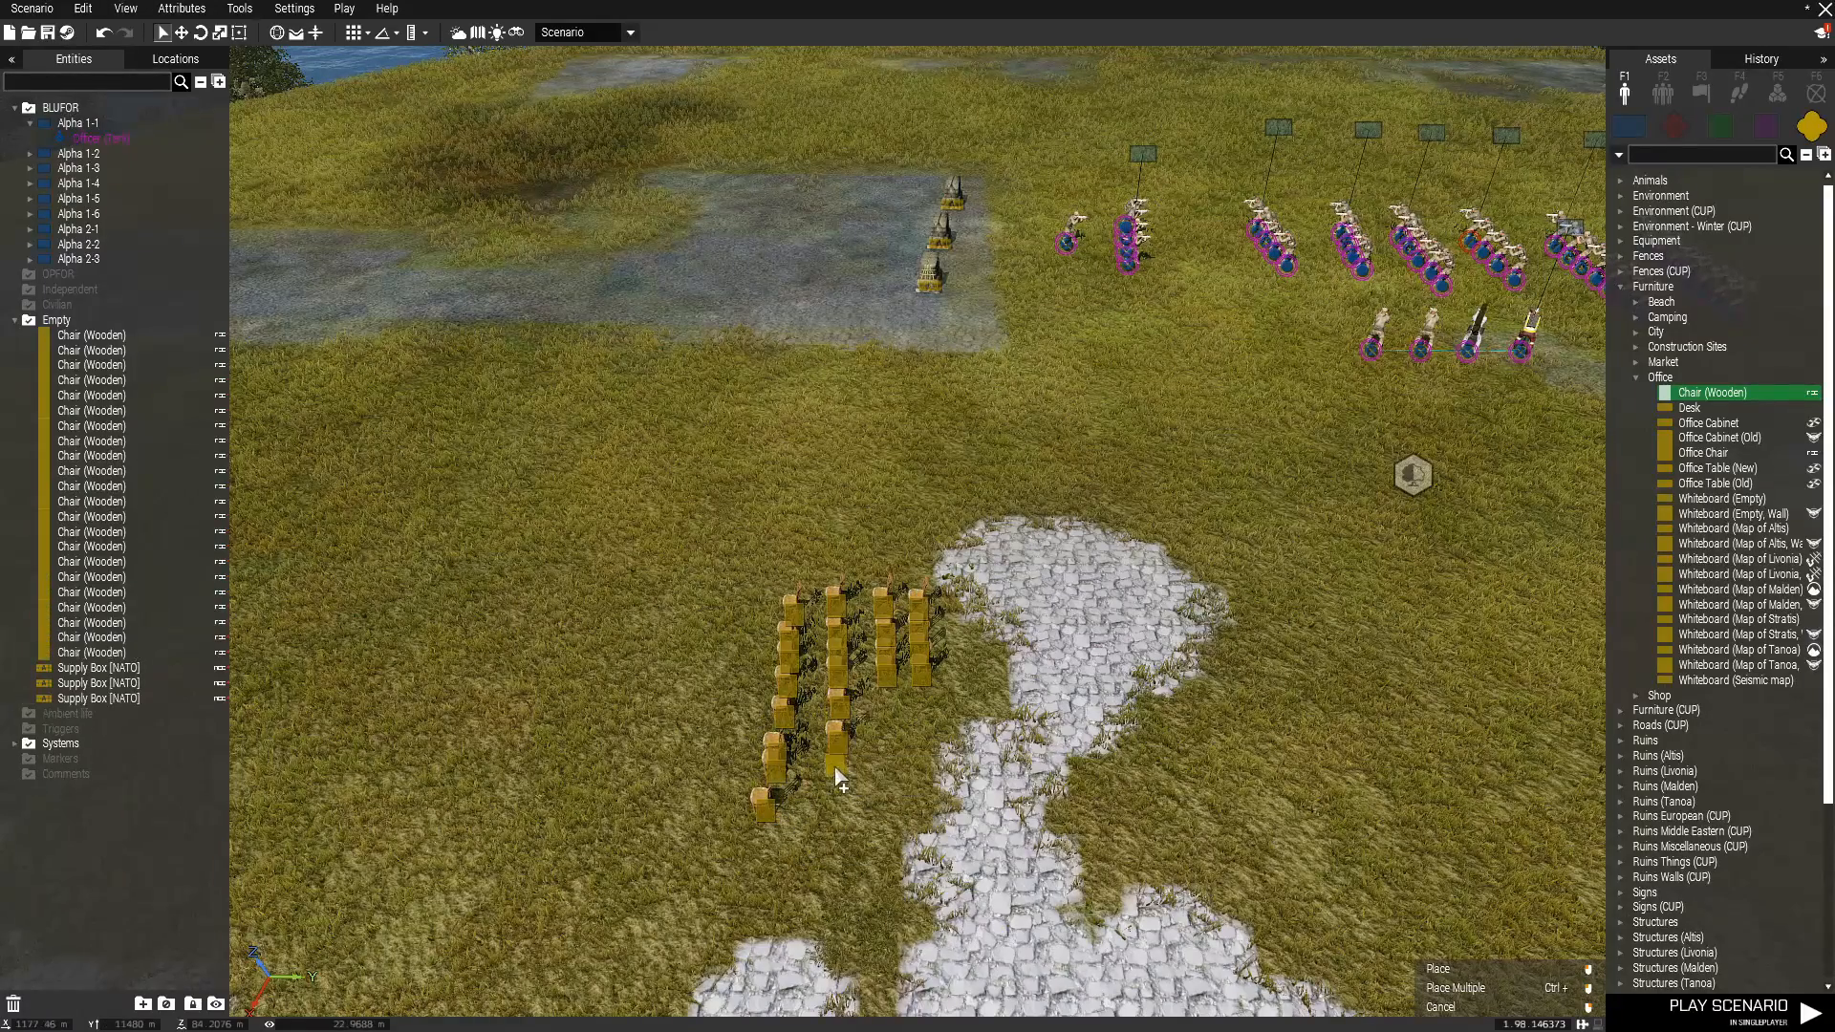
{"action": "left_click", "coordinate": [834, 767], "text": "ctrl"}
{"action": "left_click", "coordinate": [831, 799], "text": "ctrl"}
{"action": "left_click", "coordinate": [888, 708], "text": "ctrl"}
{"action": "left_click", "coordinate": [885, 745], "text": "ctrl"}
{"action": "left_click", "coordinate": [883, 776], "text": "ctrl"}
{"action": "left_click", "coordinate": [882, 800], "text": "ctrl"}
{"action": "left_click", "coordinate": [930, 698], "text": "ctrl"}
{"action": "left_click", "coordinate": [930, 735], "text": "ctrl"}
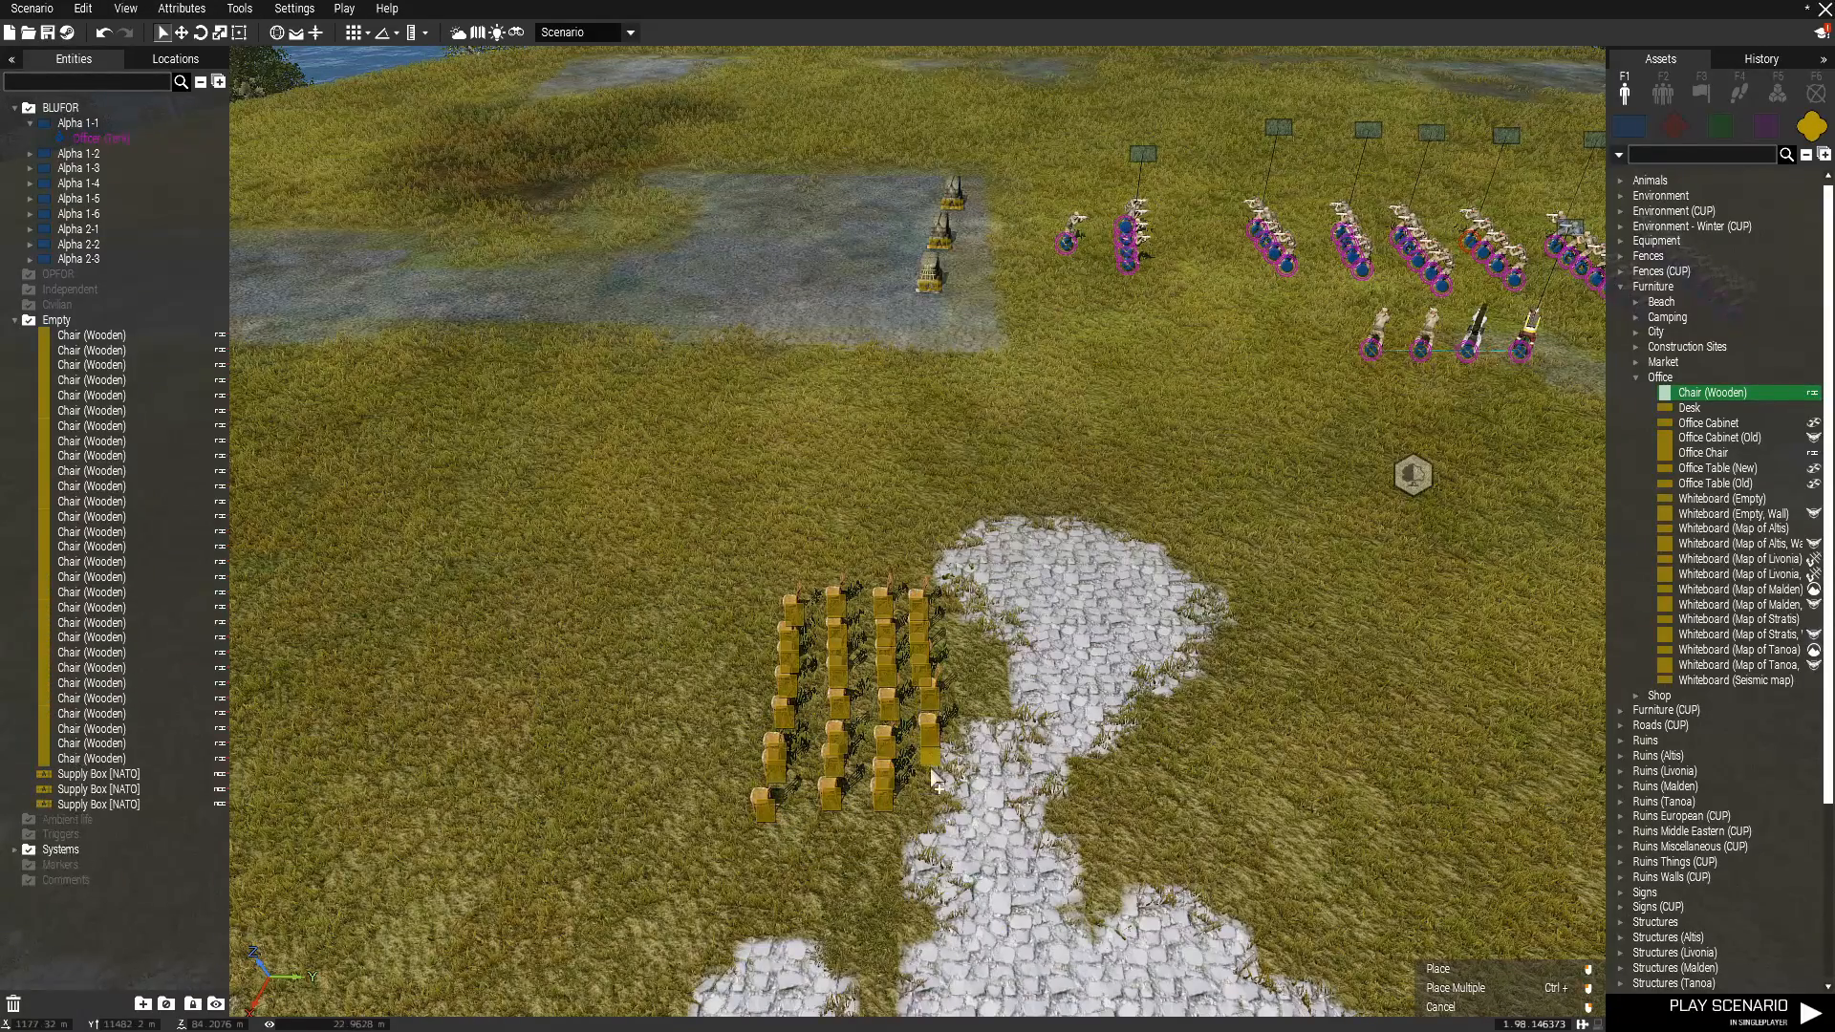
{"action": "left_click", "coordinate": [931, 770], "text": "ctrl"}
{"action": "left_click", "coordinate": [931, 798], "text": "ctrl"}
{"action": "right_click", "coordinate": [1070, 740]}
Collapse the Office and Furniture asset categories.
{"action": "scroll", "coordinate": [1229, 709], "scroll_direction": "down", "scroll_amount": 3}
{"action": "right_click_drag", "start_coordinate": [1228, 709], "coordinate": [1281, 719]}
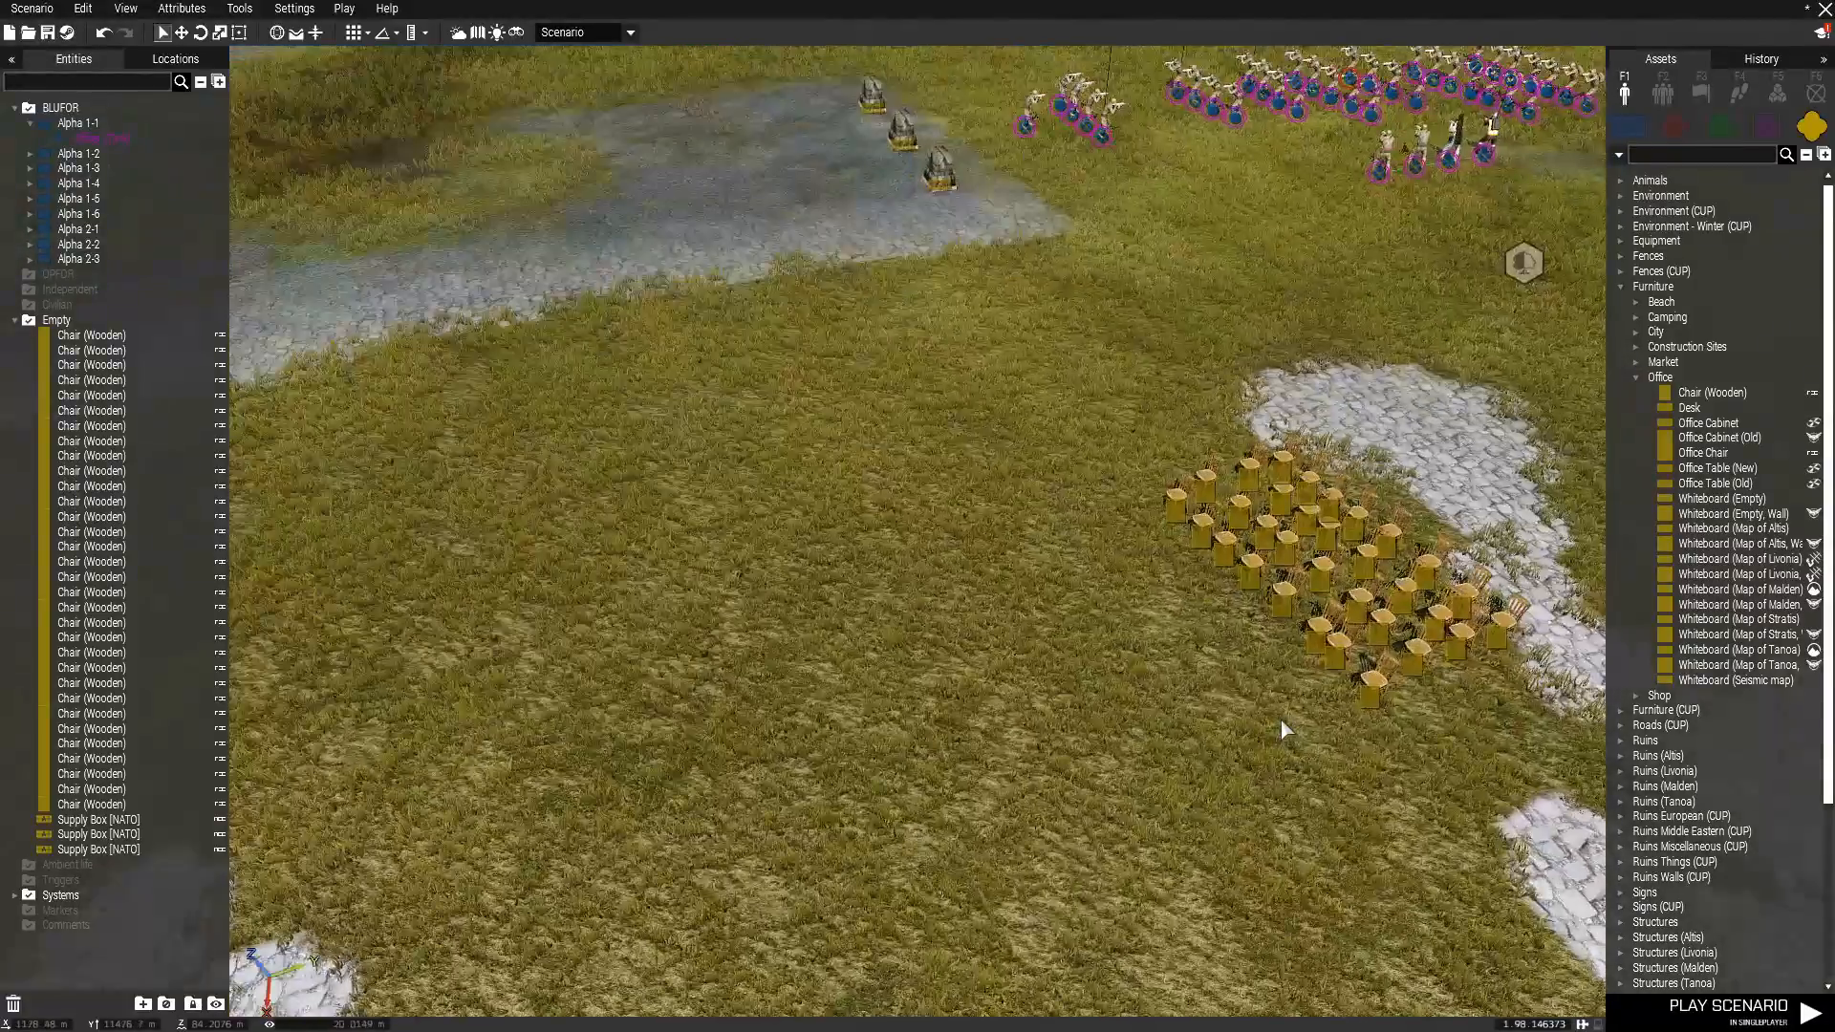
{"action": "key", "text": "w"}
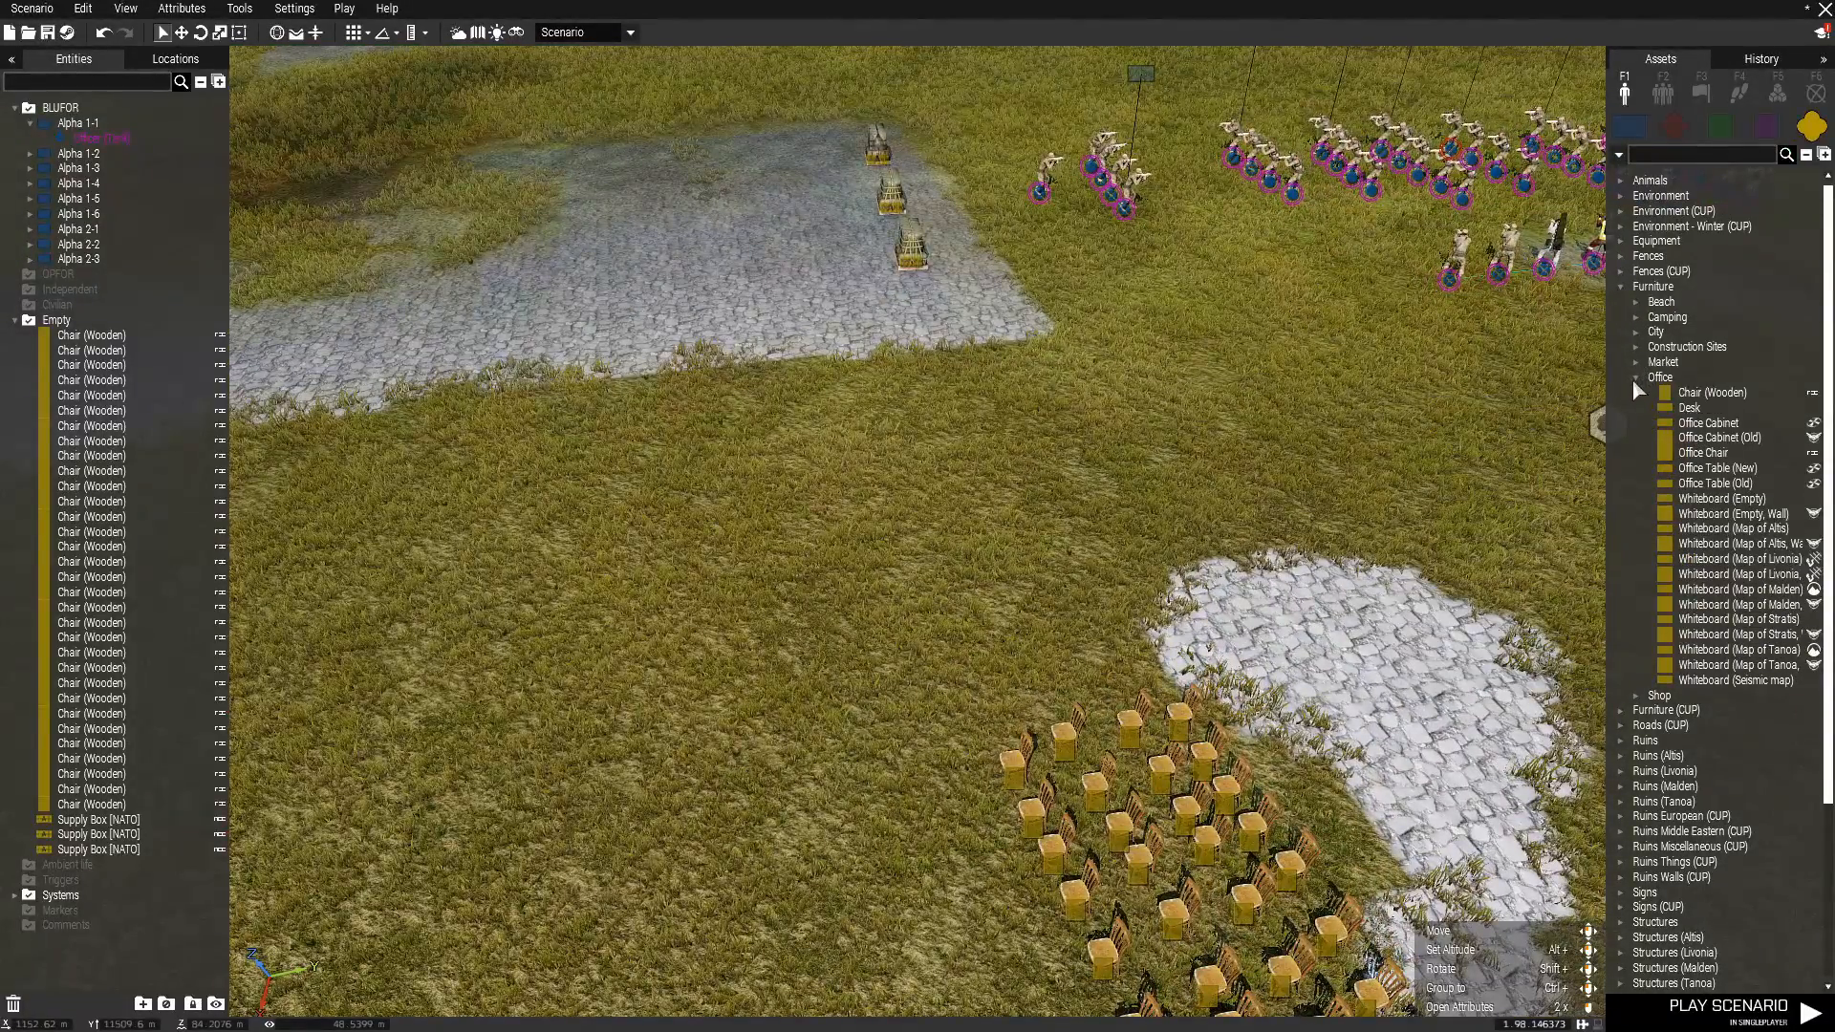
{"action": "left_click", "coordinate": [1634, 378]}
{"action": "left_click", "coordinate": [1617, 287]}
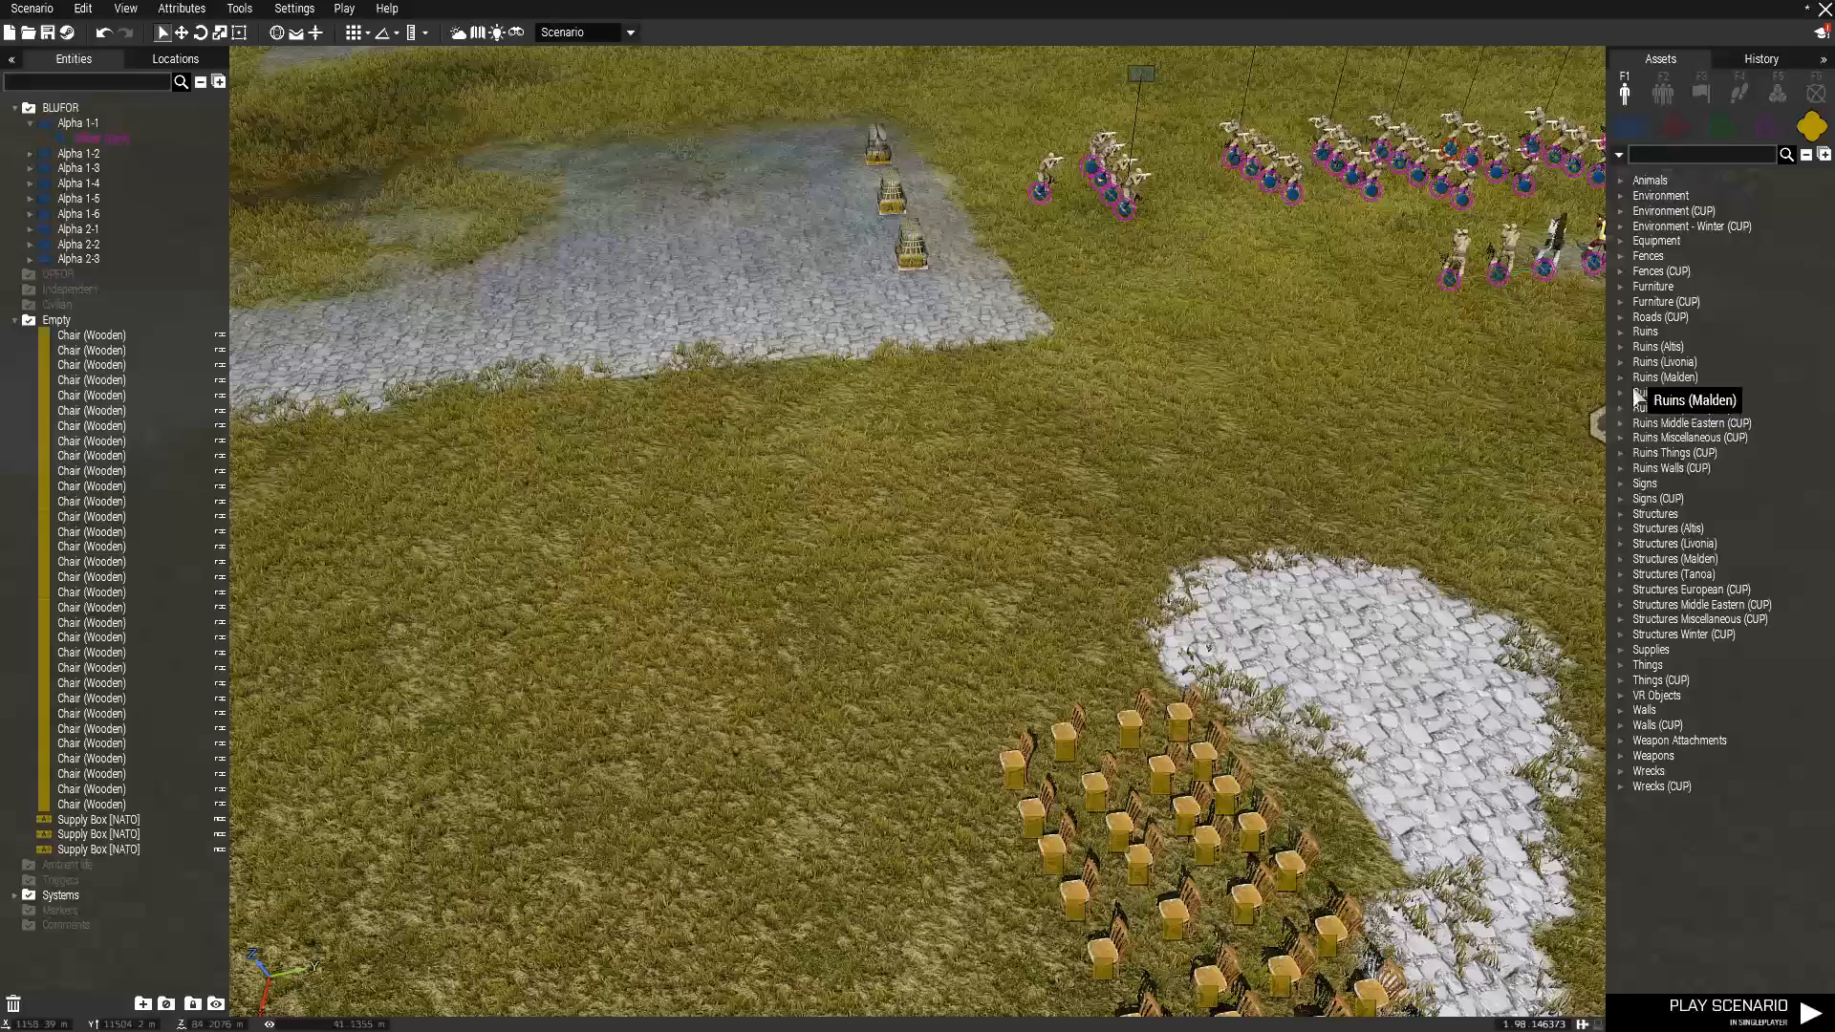
Look through the Structures and Structures (Altis) humanitarian and city assets, and expand the Altis Military category.
{"action": "left_click", "coordinate": [1619, 515]}
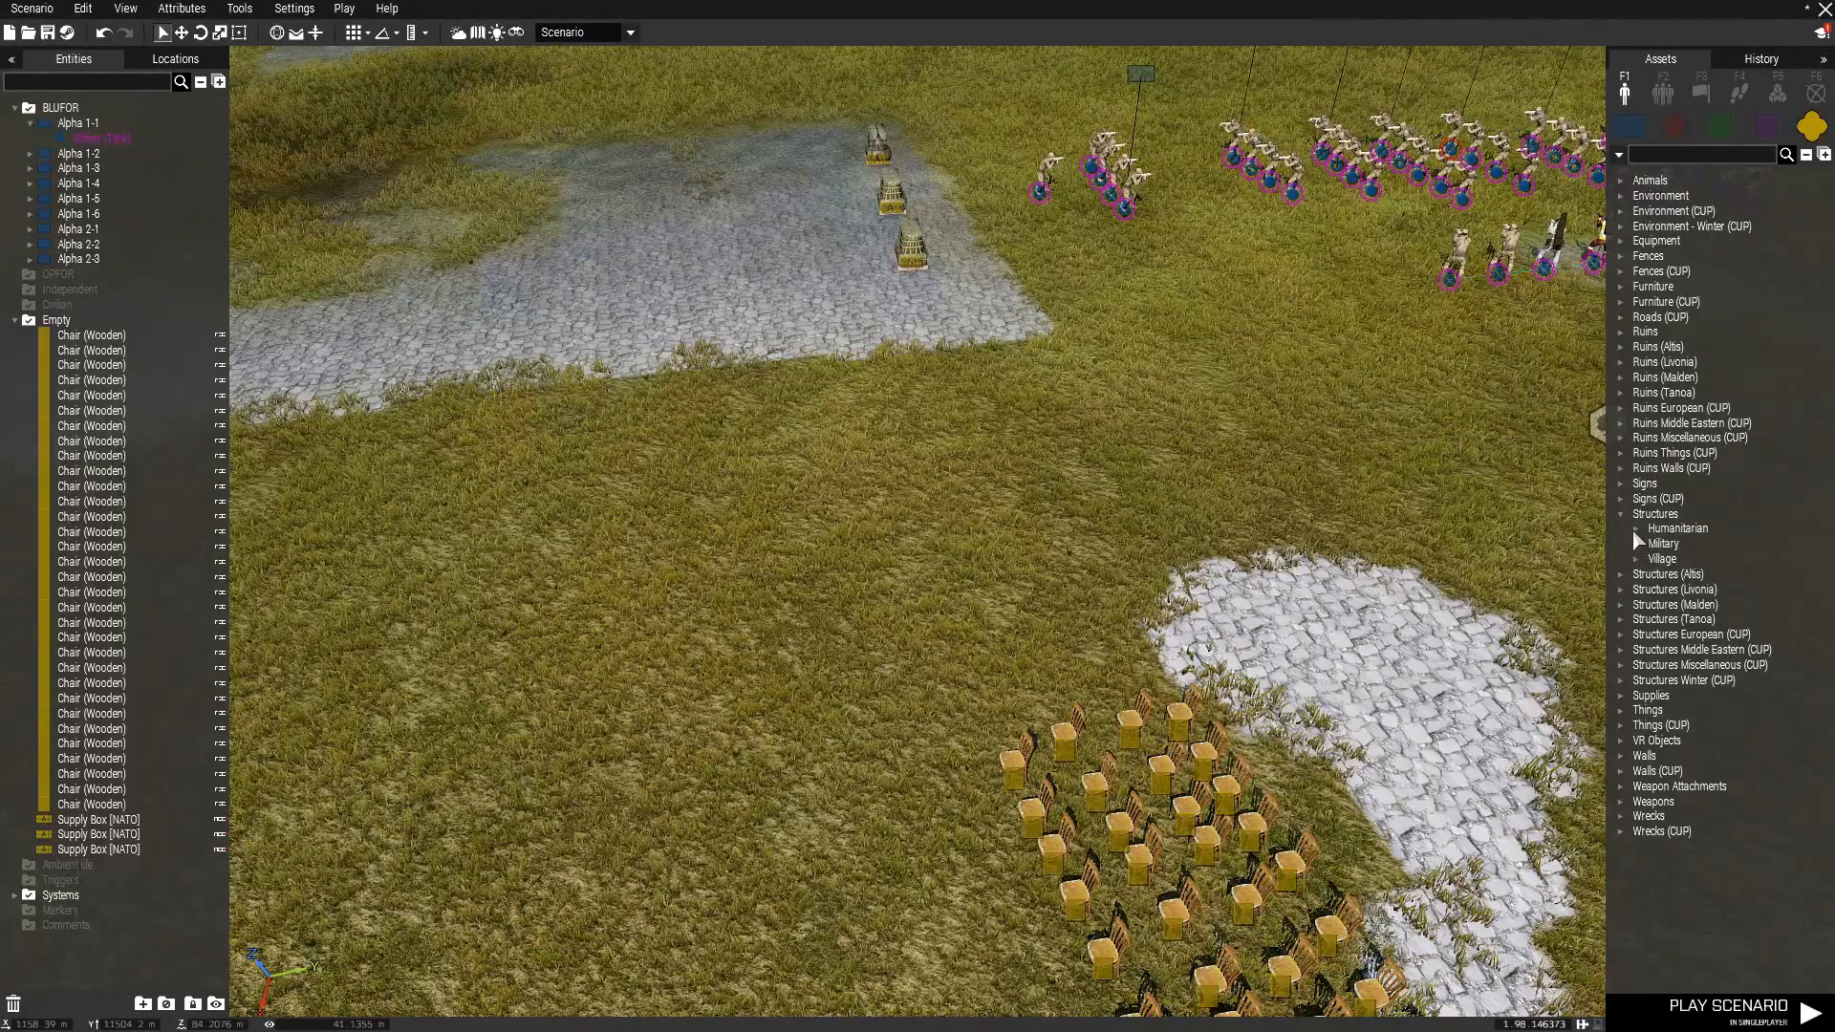
{"action": "left_click", "coordinate": [1635, 528]}
{"action": "left_click", "coordinate": [1633, 529]}
{"action": "left_click", "coordinate": [1619, 514]}
{"action": "left_click", "coordinate": [1620, 528]}
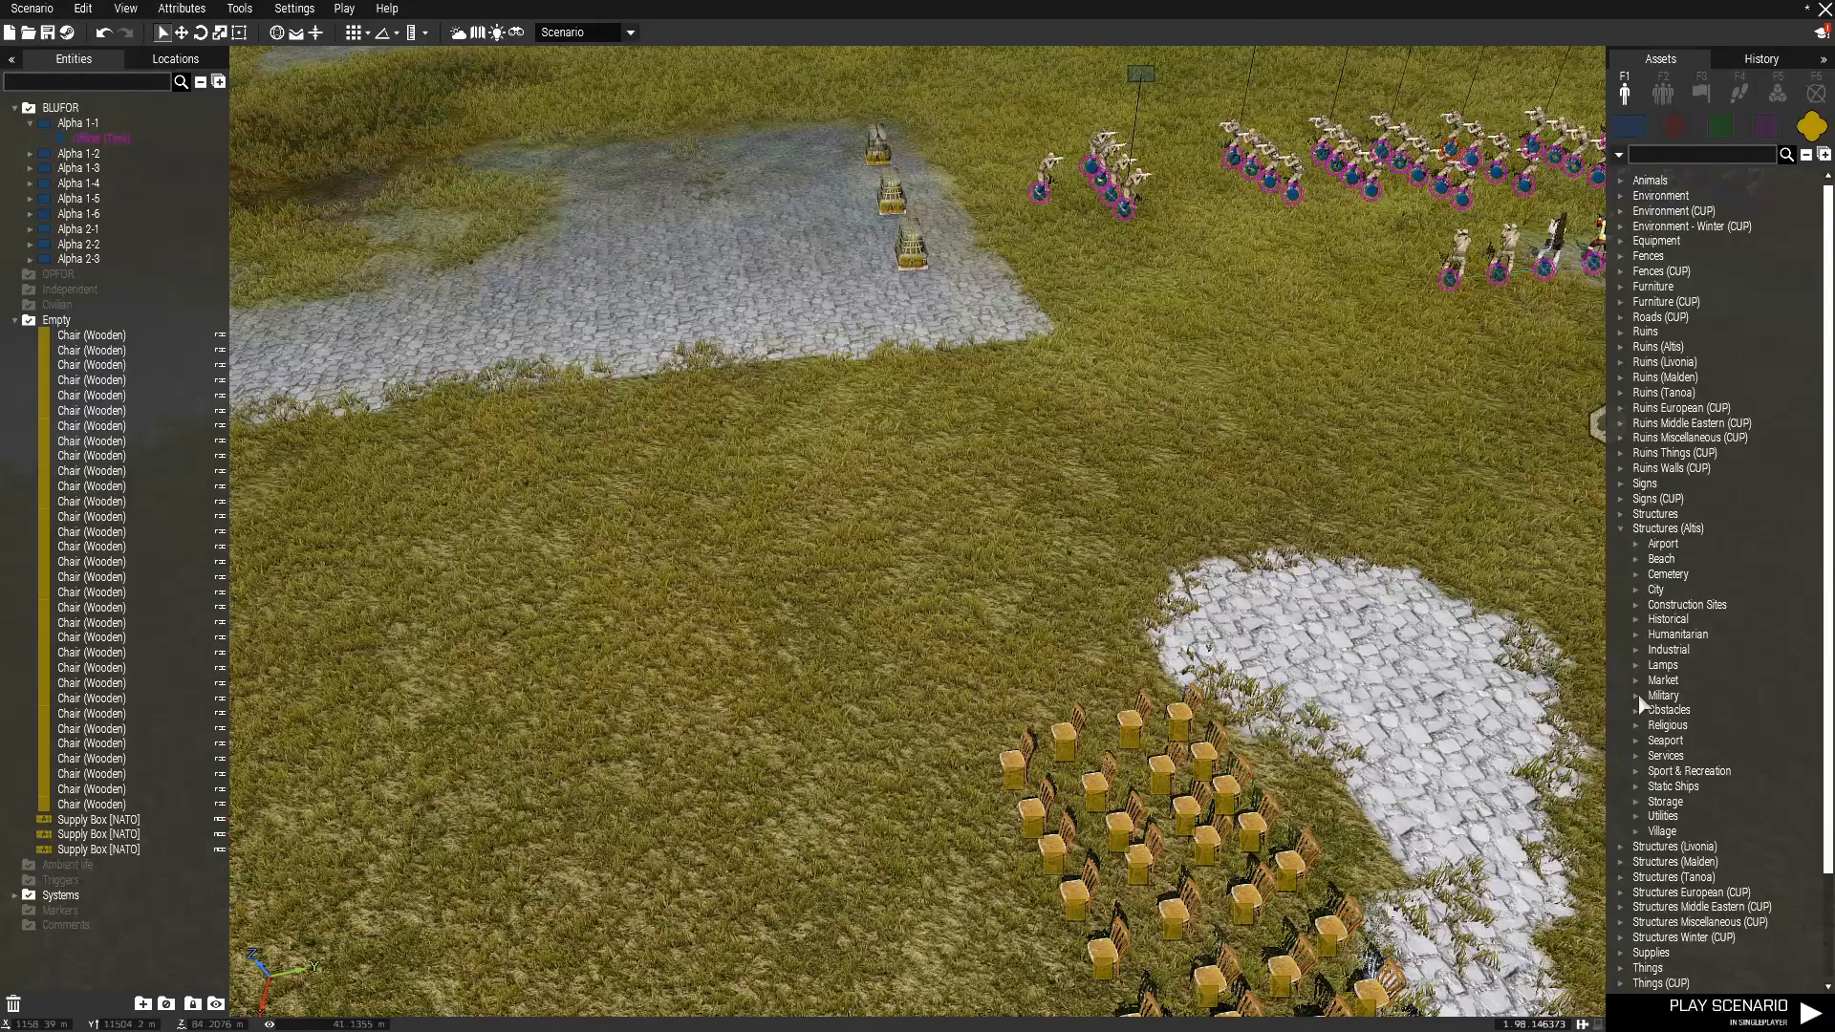
{"action": "left_click", "coordinate": [1635, 634]}
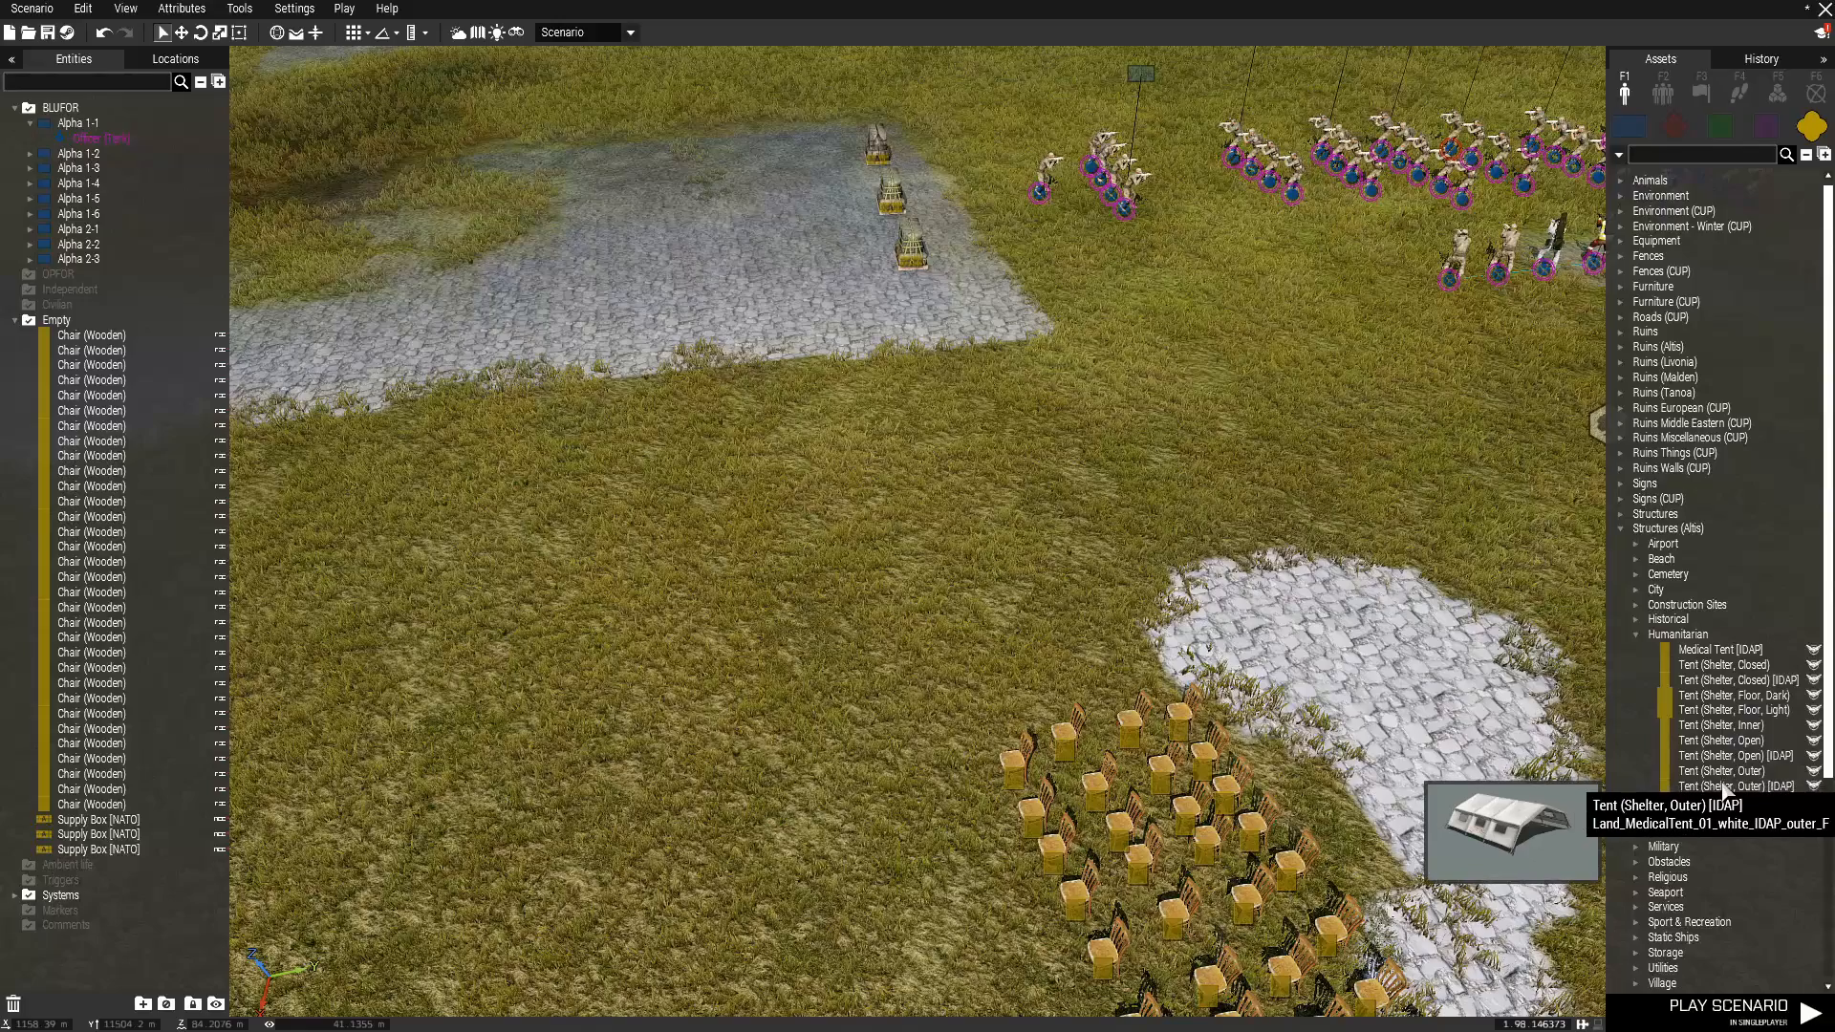
{"action": "left_click", "coordinate": [1635, 635]}
{"action": "left_click", "coordinate": [1630, 588]}
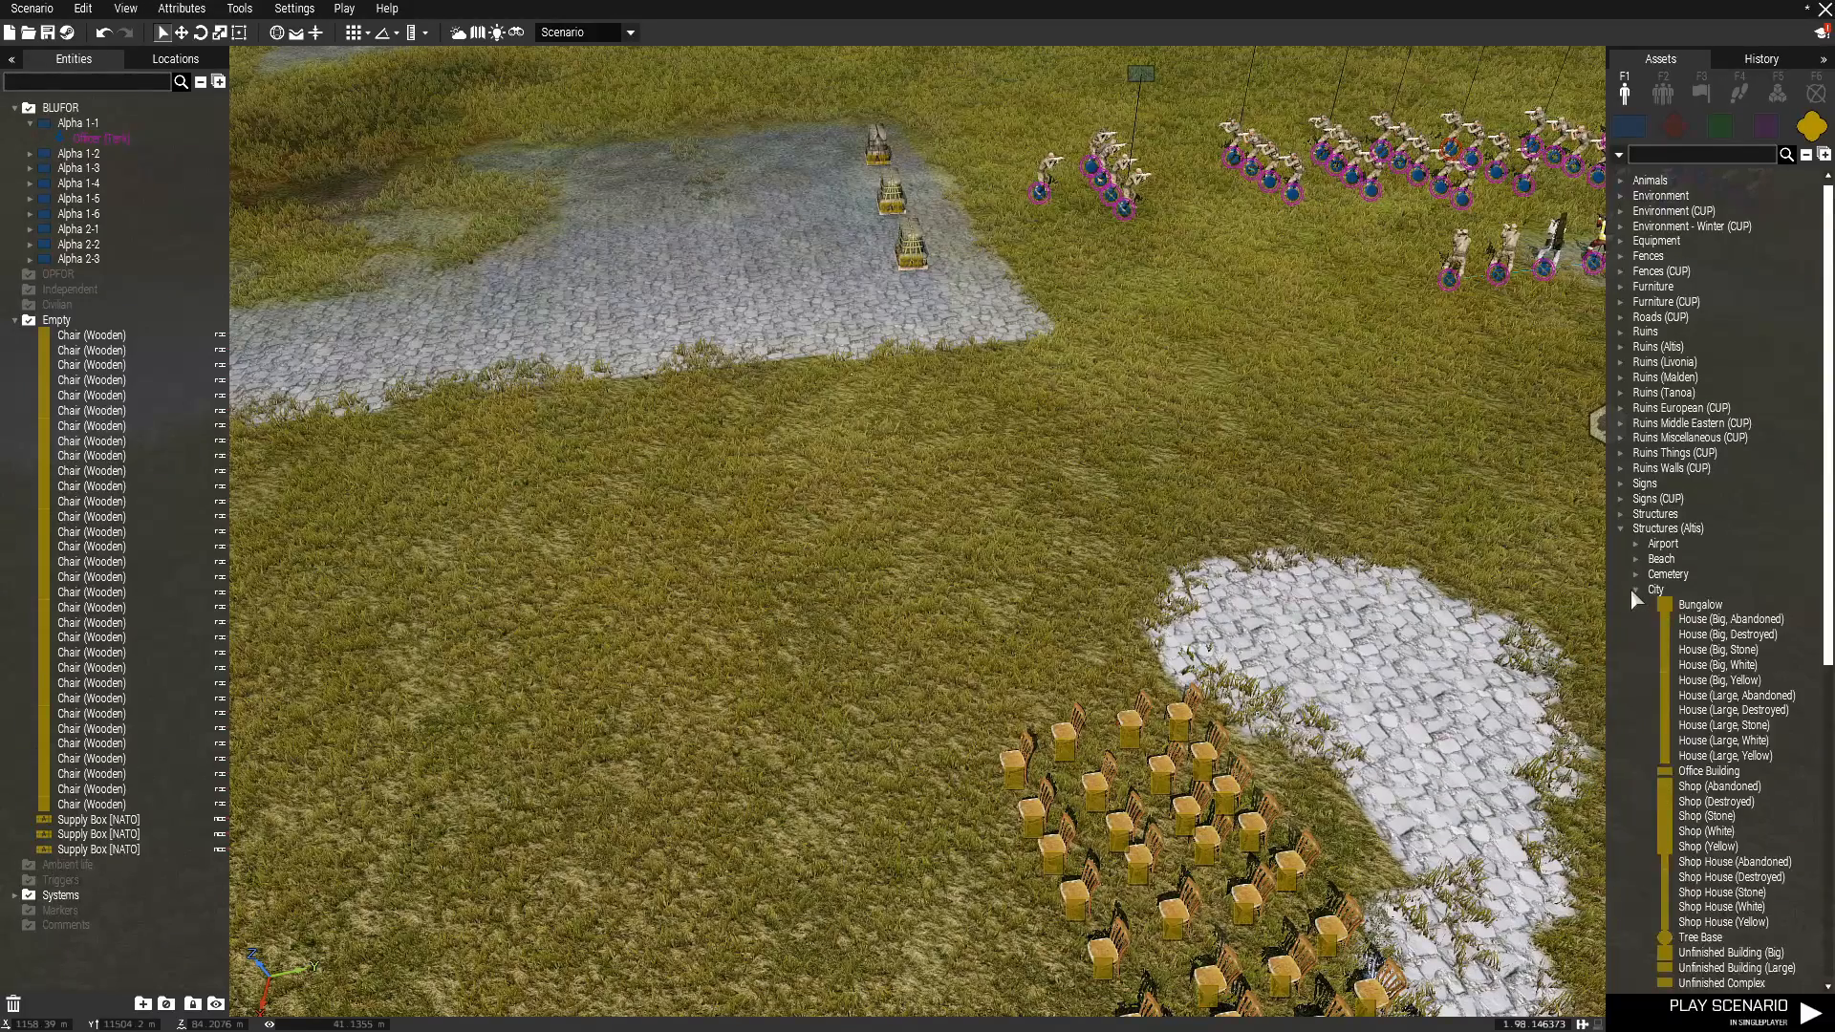
{"action": "left_click", "coordinate": [1630, 588]}
{"action": "left_click", "coordinate": [1635, 695]}
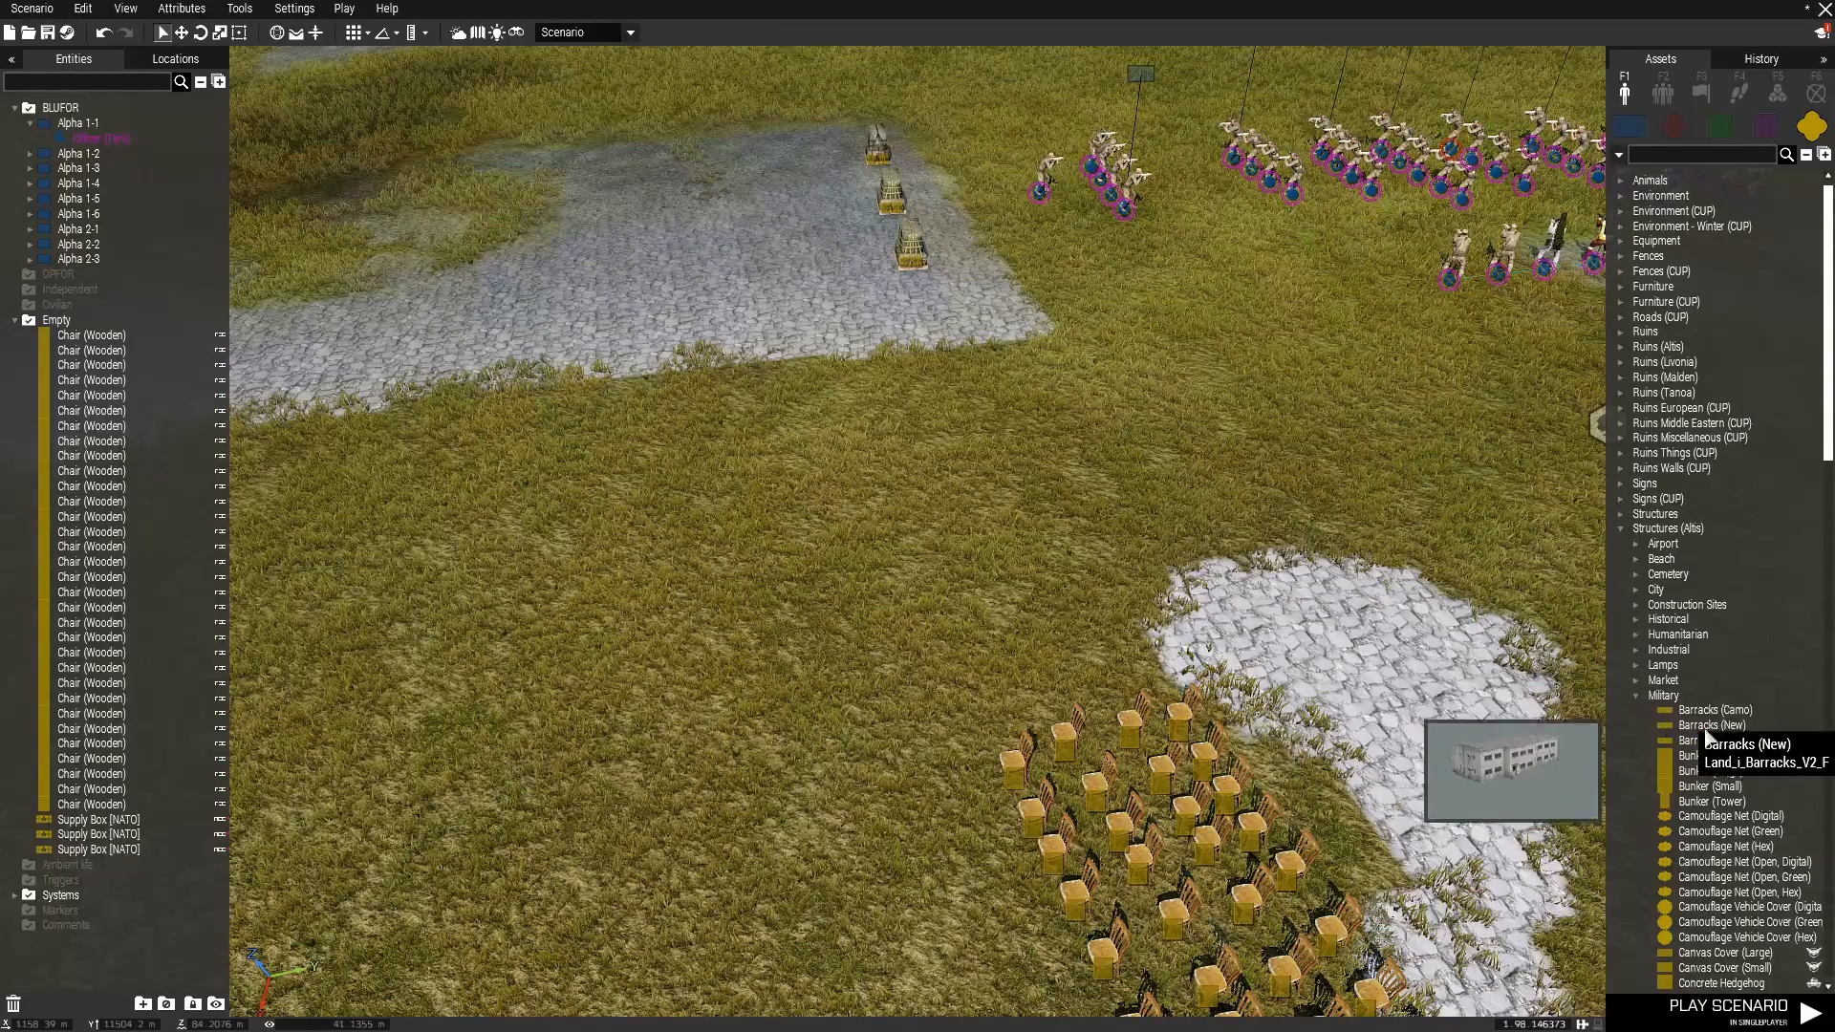
Place a Canvas Cover (Large) and move it over the block of wooden chairs beside the paved patch.
{"action": "scroll", "coordinate": [1713, 736], "scroll_direction": "down", "scroll_amount": 6}
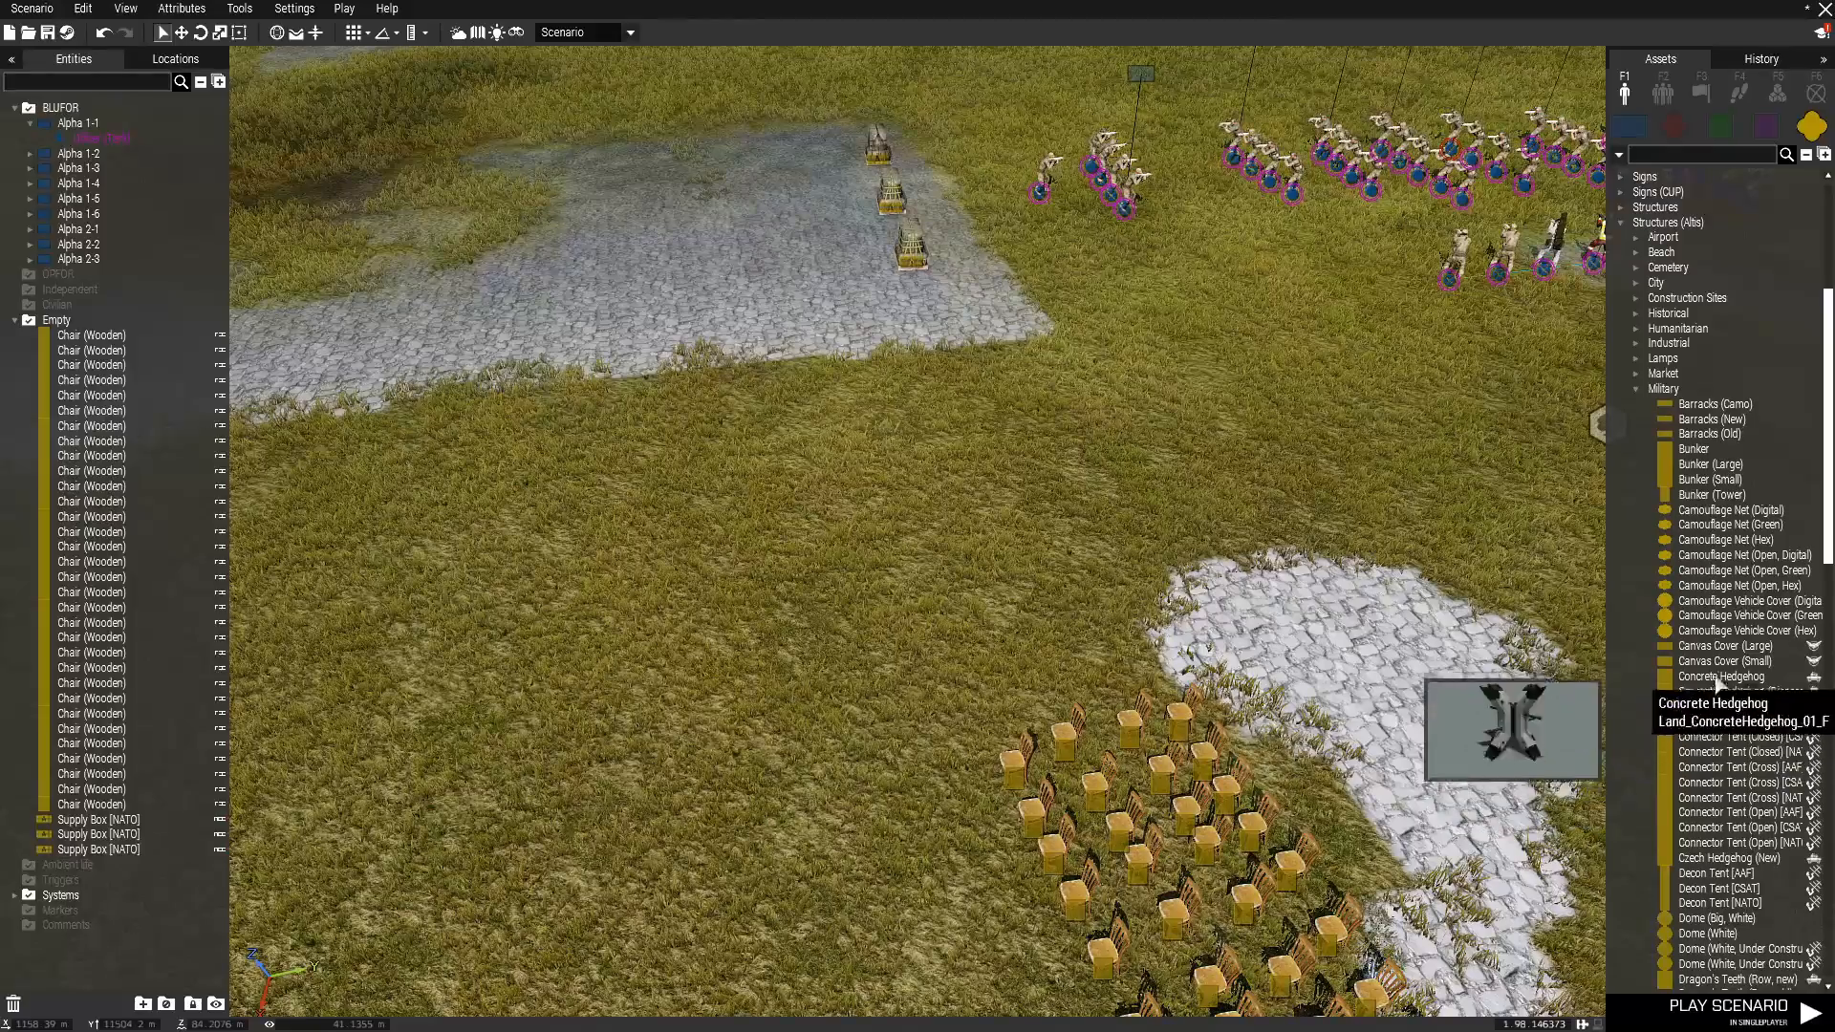
{"action": "key", "text": "s"}
{"action": "key", "text": "d"}
{"action": "left_click", "coordinate": [1722, 650]}
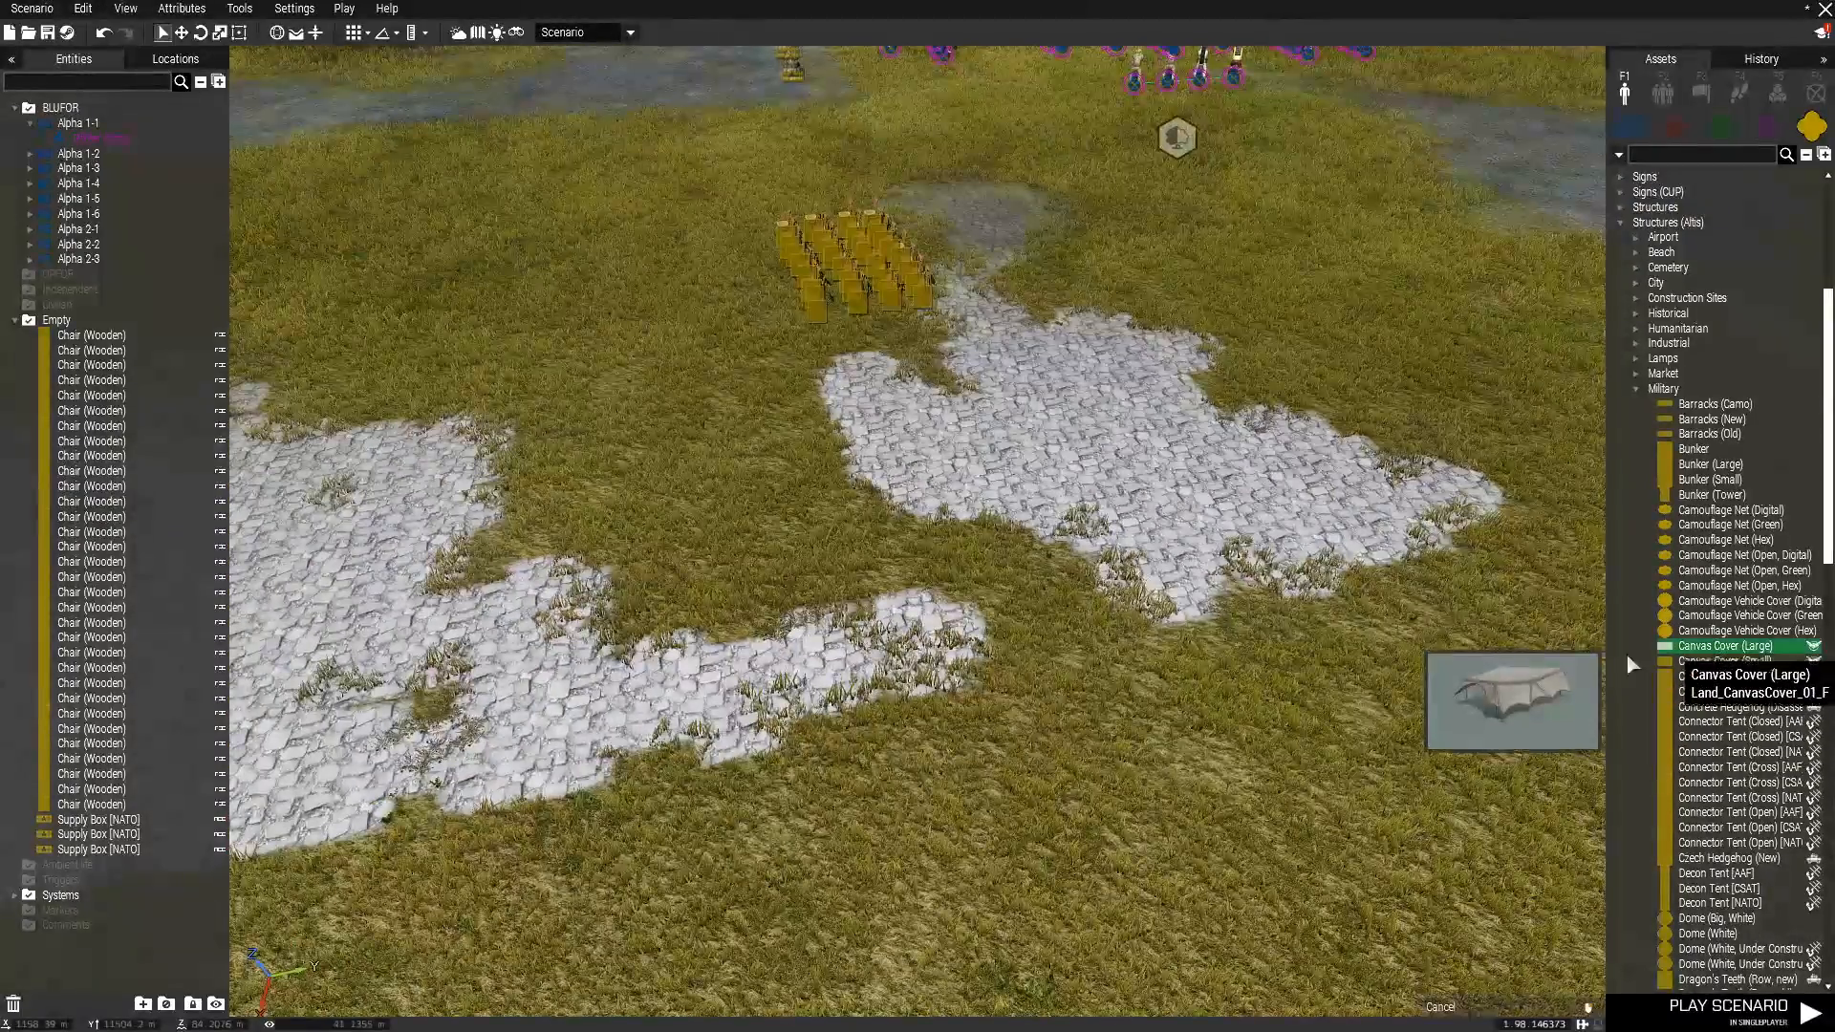
{"action": "left_click", "coordinate": [1187, 650]}
{"action": "scroll", "coordinate": [1188, 649], "scroll_direction": "down", "scroll_amount": 3}
{"action": "left_click_drag", "start_coordinate": [1188, 648], "coordinate": [946, 388], "text": "shift"}
{"action": "scroll", "coordinate": [1166, 577], "scroll_direction": "up", "scroll_amount": 10}
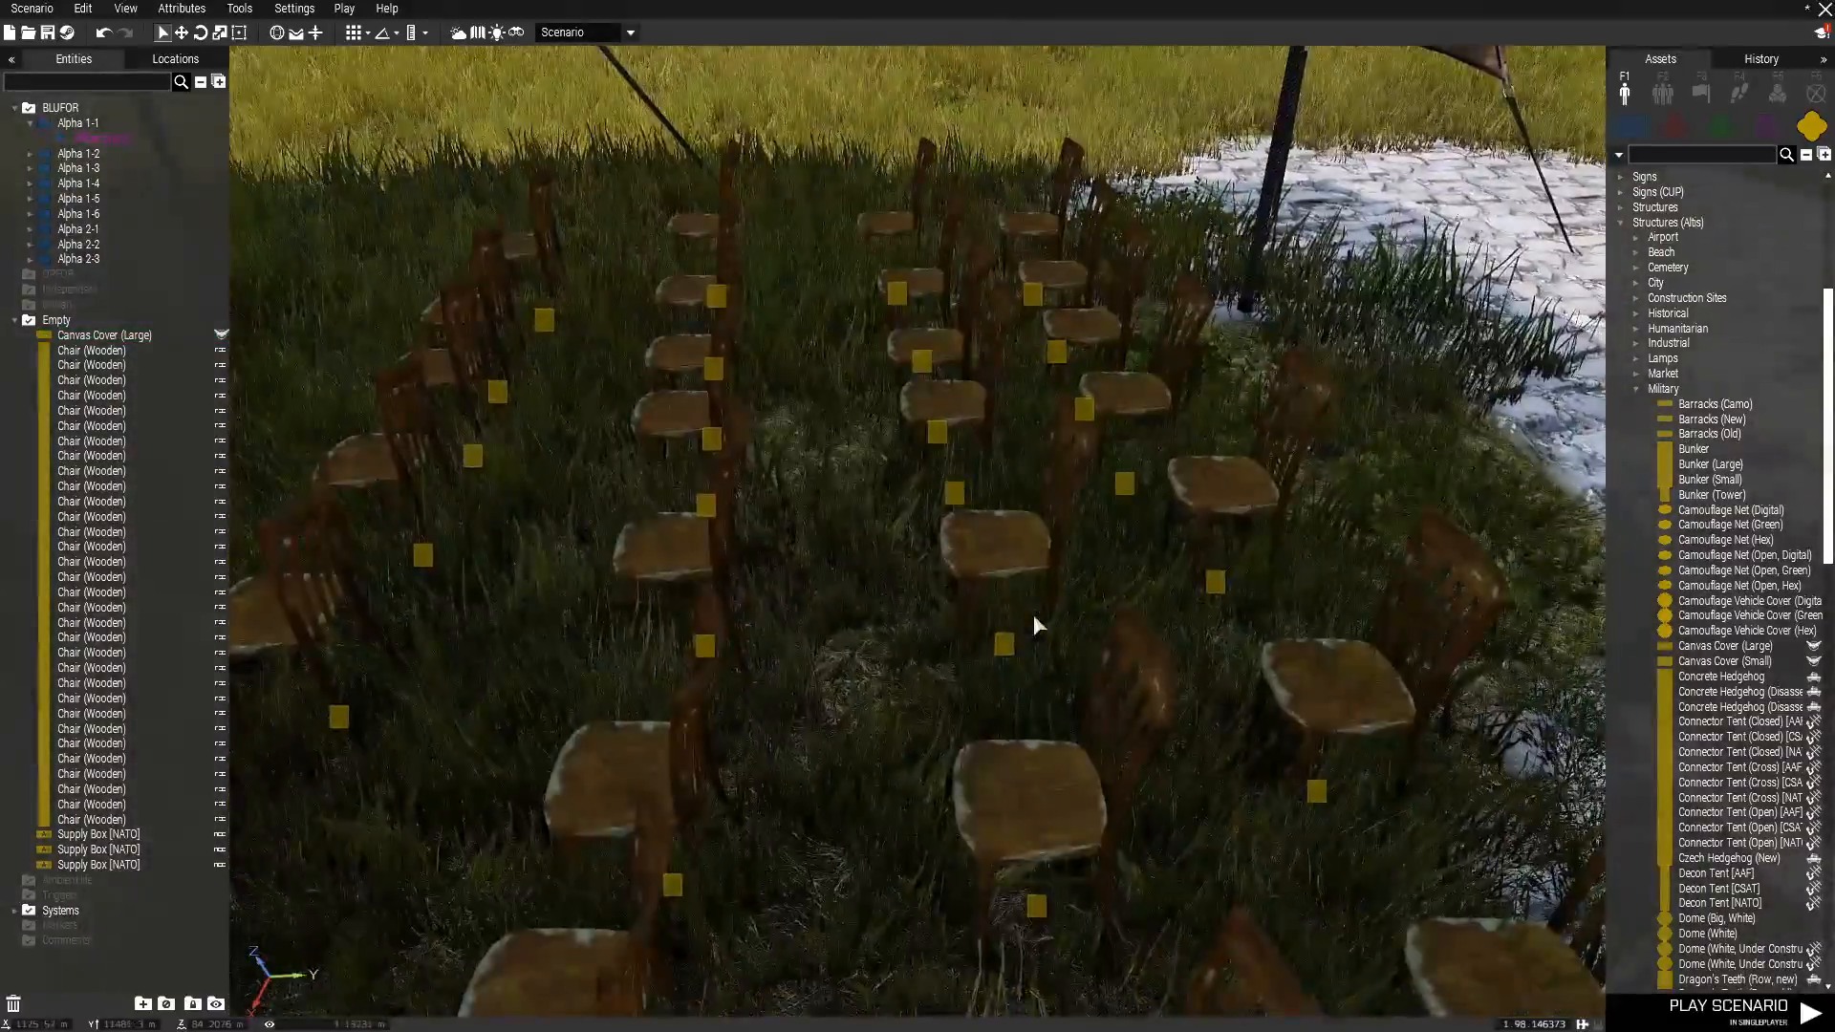
Examine the canvas cover and the chairs beneath it from its open end and from around it.
{"action": "right_click_drag", "start_coordinate": [1034, 614], "coordinate": [1335, 589]}
{"action": "key", "text": "w"}
{"action": "key", "text": "d"}
{"action": "key", "text": "s"}
{"action": "key", "text": "s"}
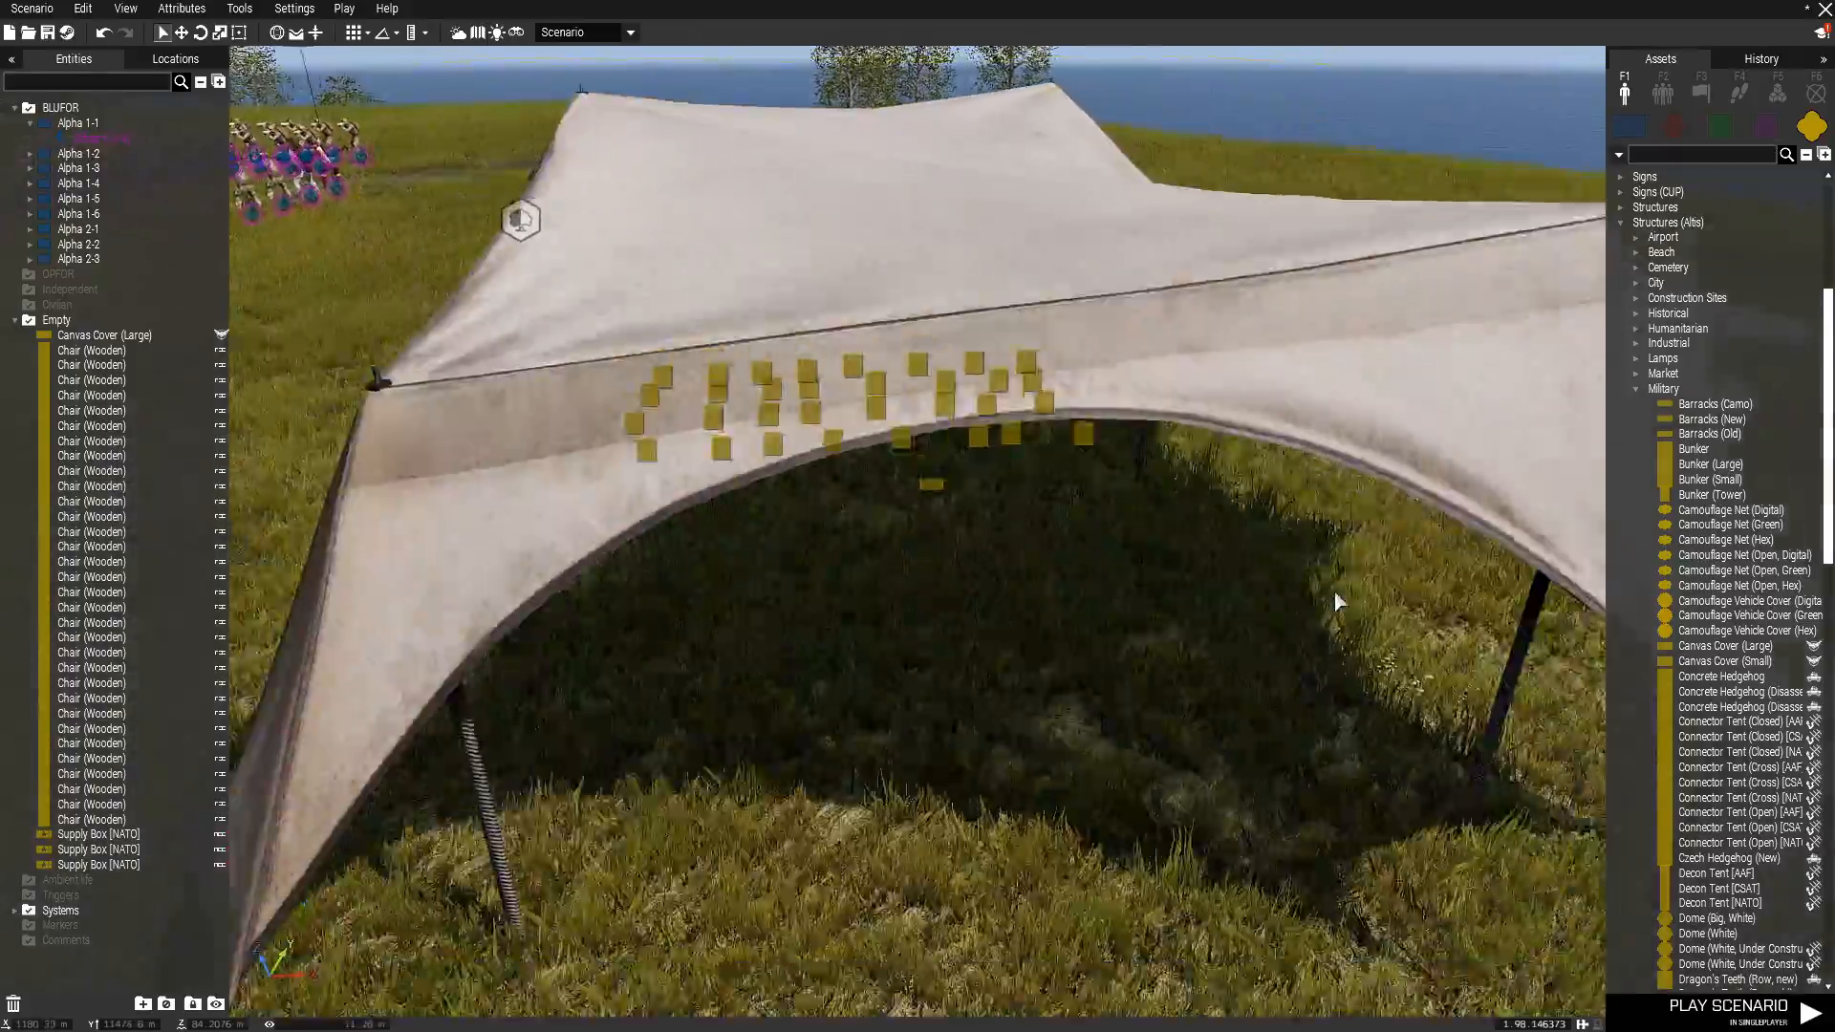
{"action": "key", "text": "a"}
{"action": "key", "text": "d"}
{"action": "key", "text": "w"}
{"action": "right_click_drag", "start_coordinate": [1335, 591], "coordinate": [1261, 612]}
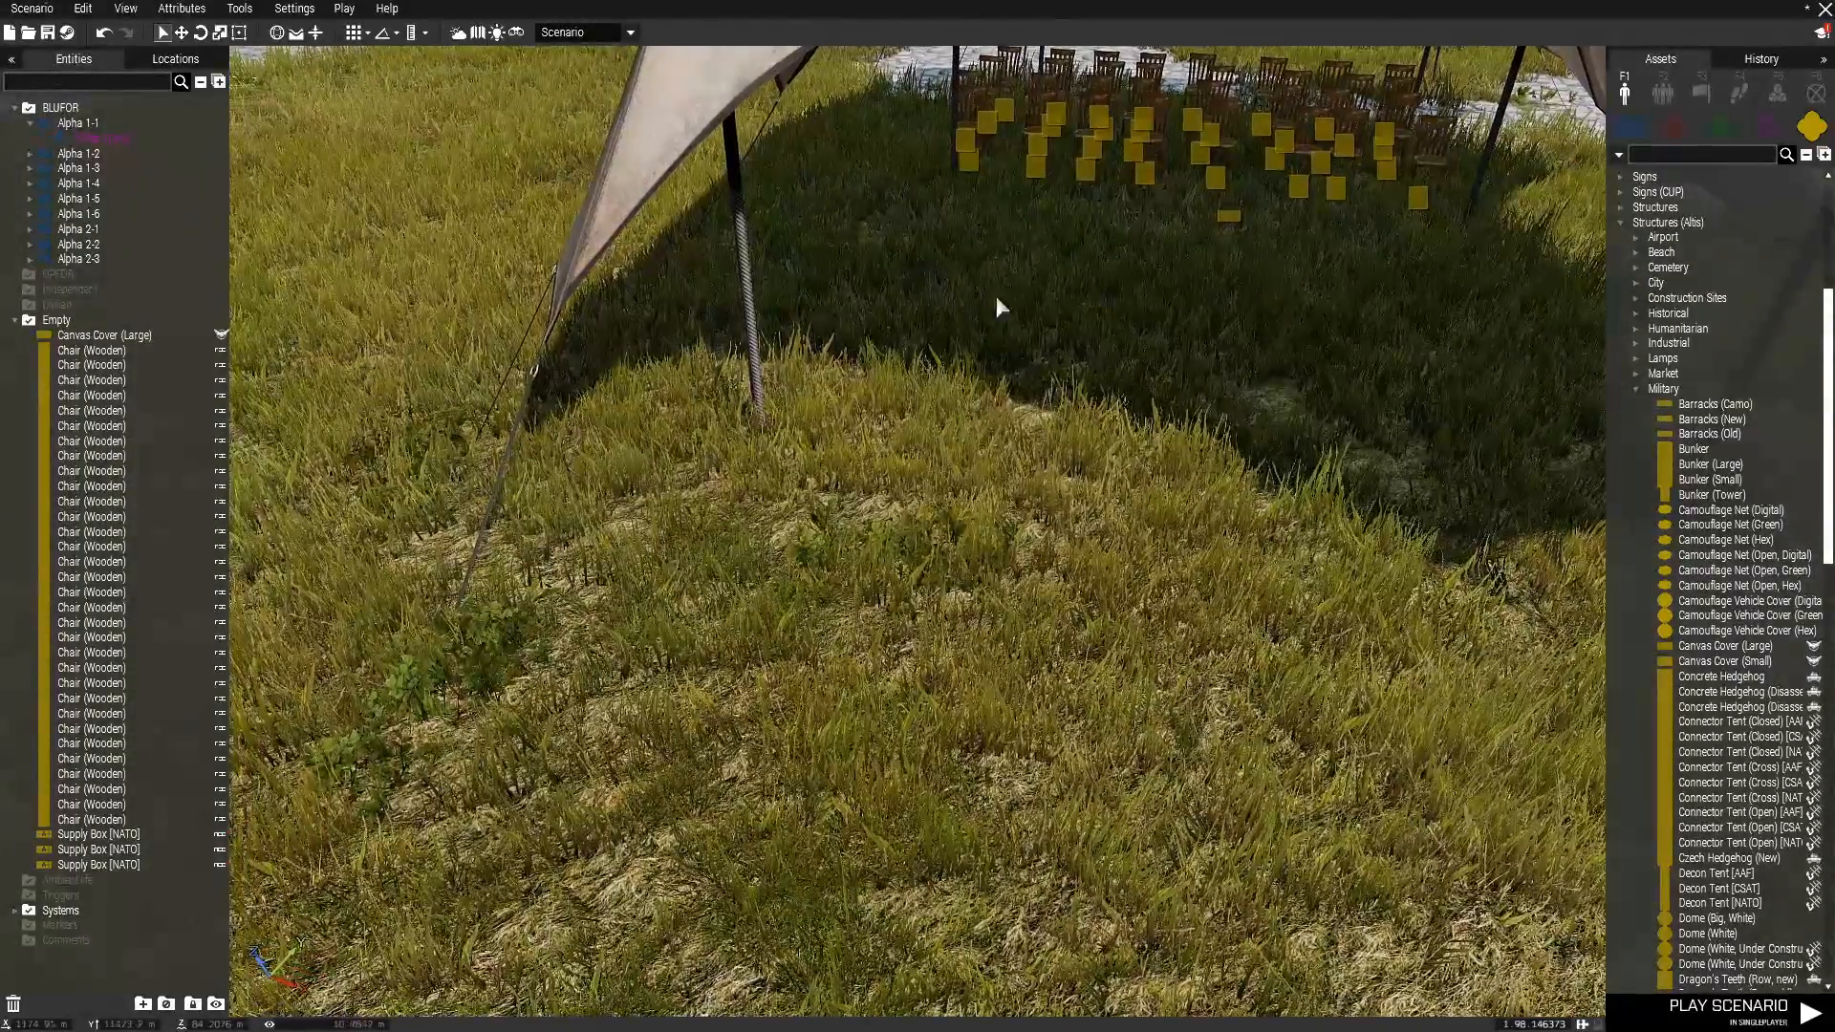
{"action": "right_click_drag", "start_coordinate": [822, 810], "coordinate": [860, 781]}
{"action": "key", "text": "w"}
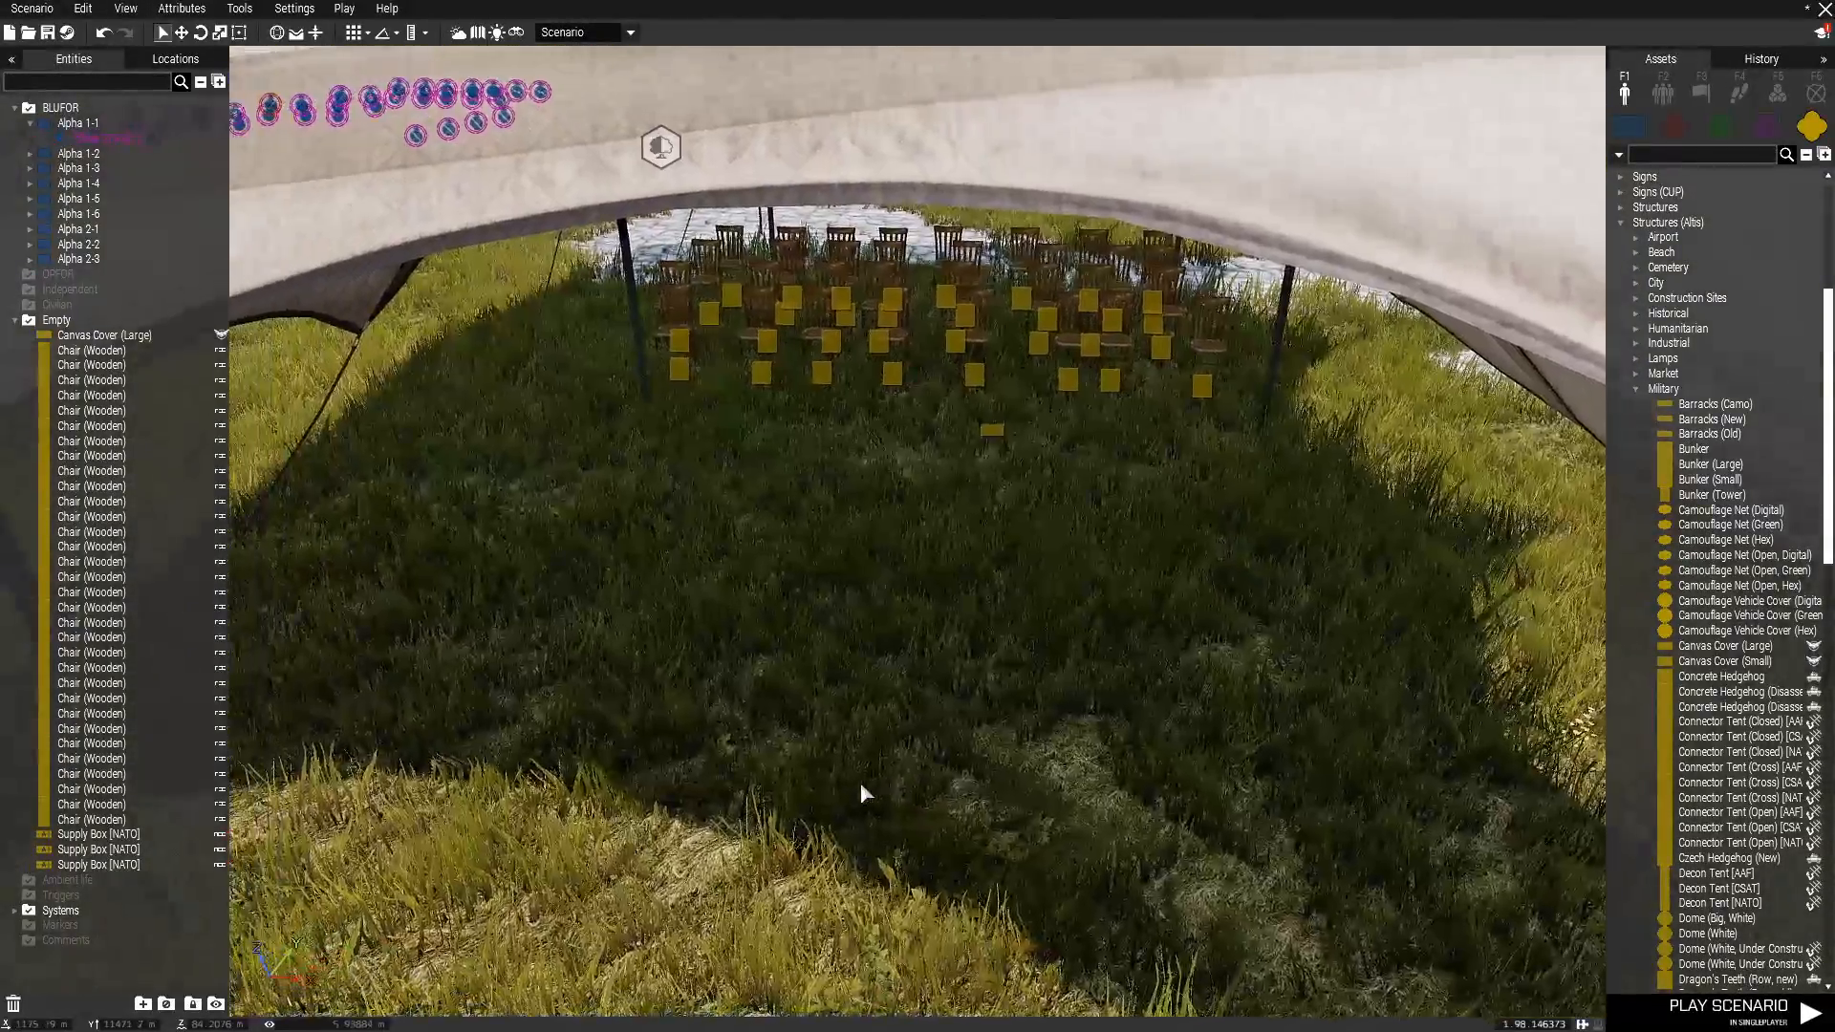
{"action": "key", "text": "q"}
{"action": "key", "text": "s"}
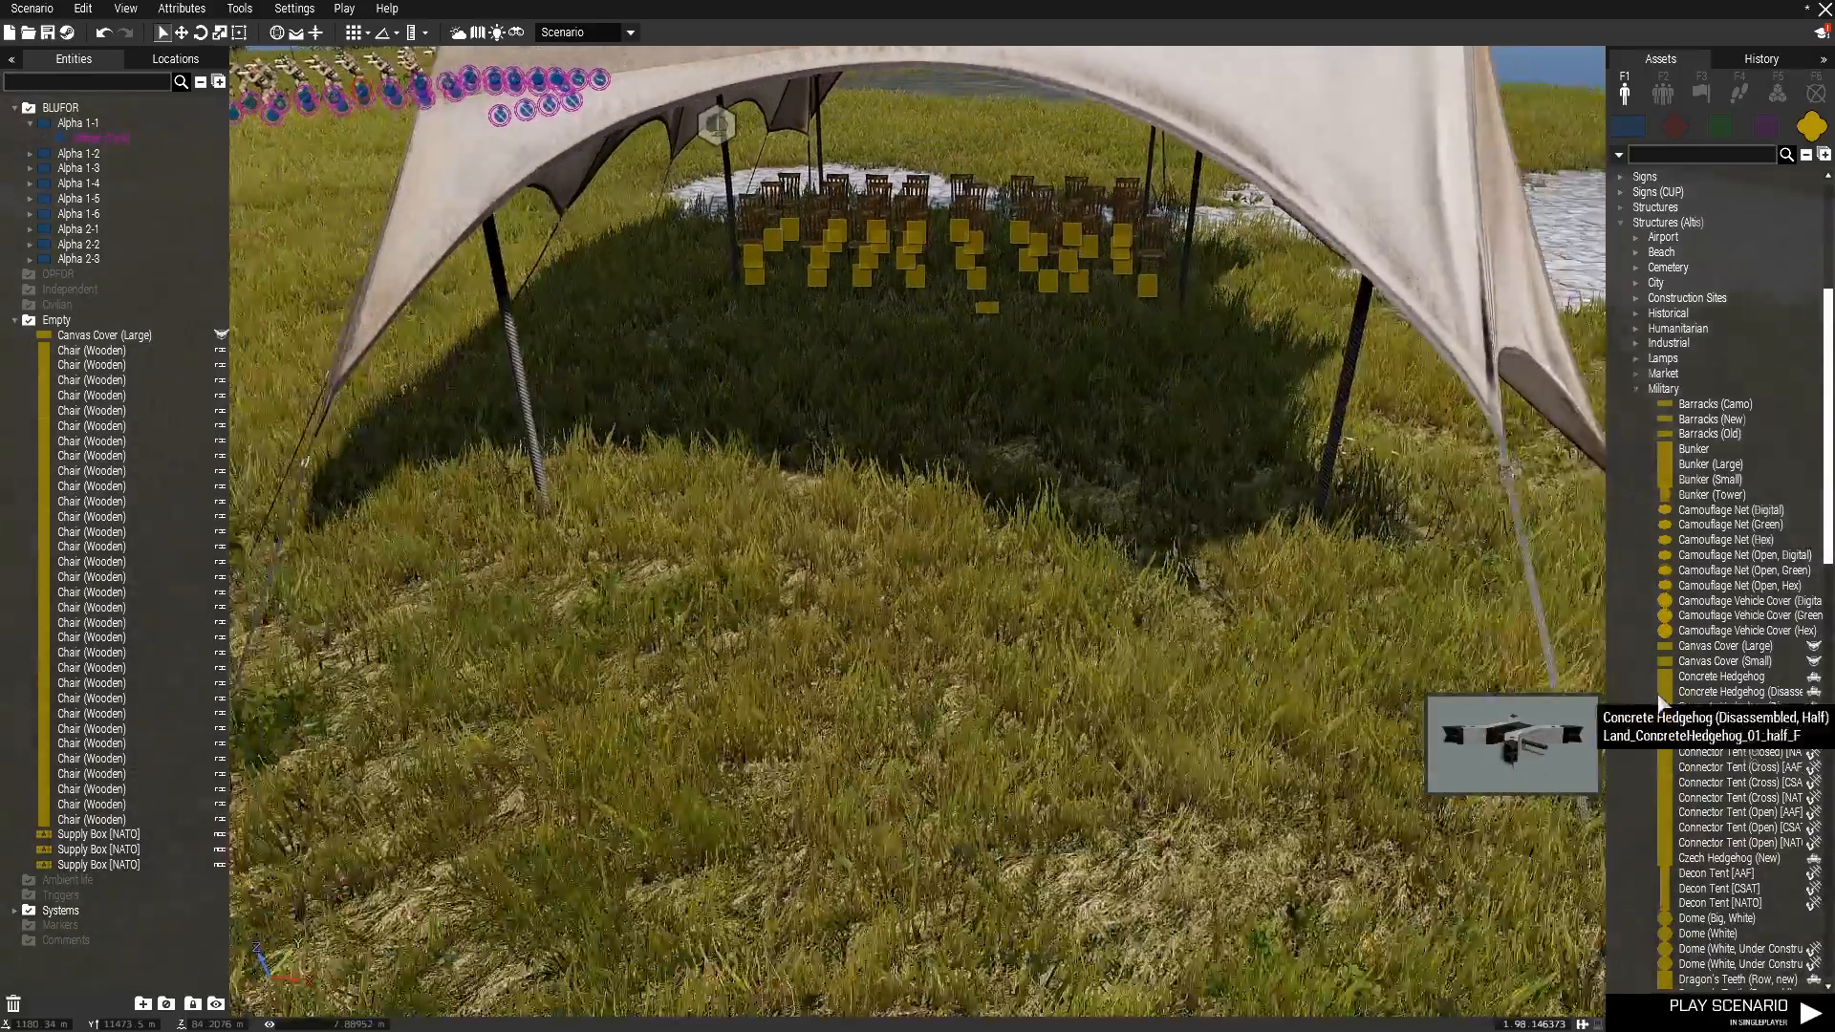
Collapse Structures (Altis) after checking its military assets, and expand the Military category under Things.
{"action": "scroll", "coordinate": [1704, 689], "scroll_direction": "down", "scroll_amount": 1}
{"action": "scroll", "coordinate": [1694, 650], "scroll_direction": "up", "scroll_amount": 2}
{"action": "scroll", "coordinate": [1692, 640], "scroll_direction": "up", "scroll_amount": 2}
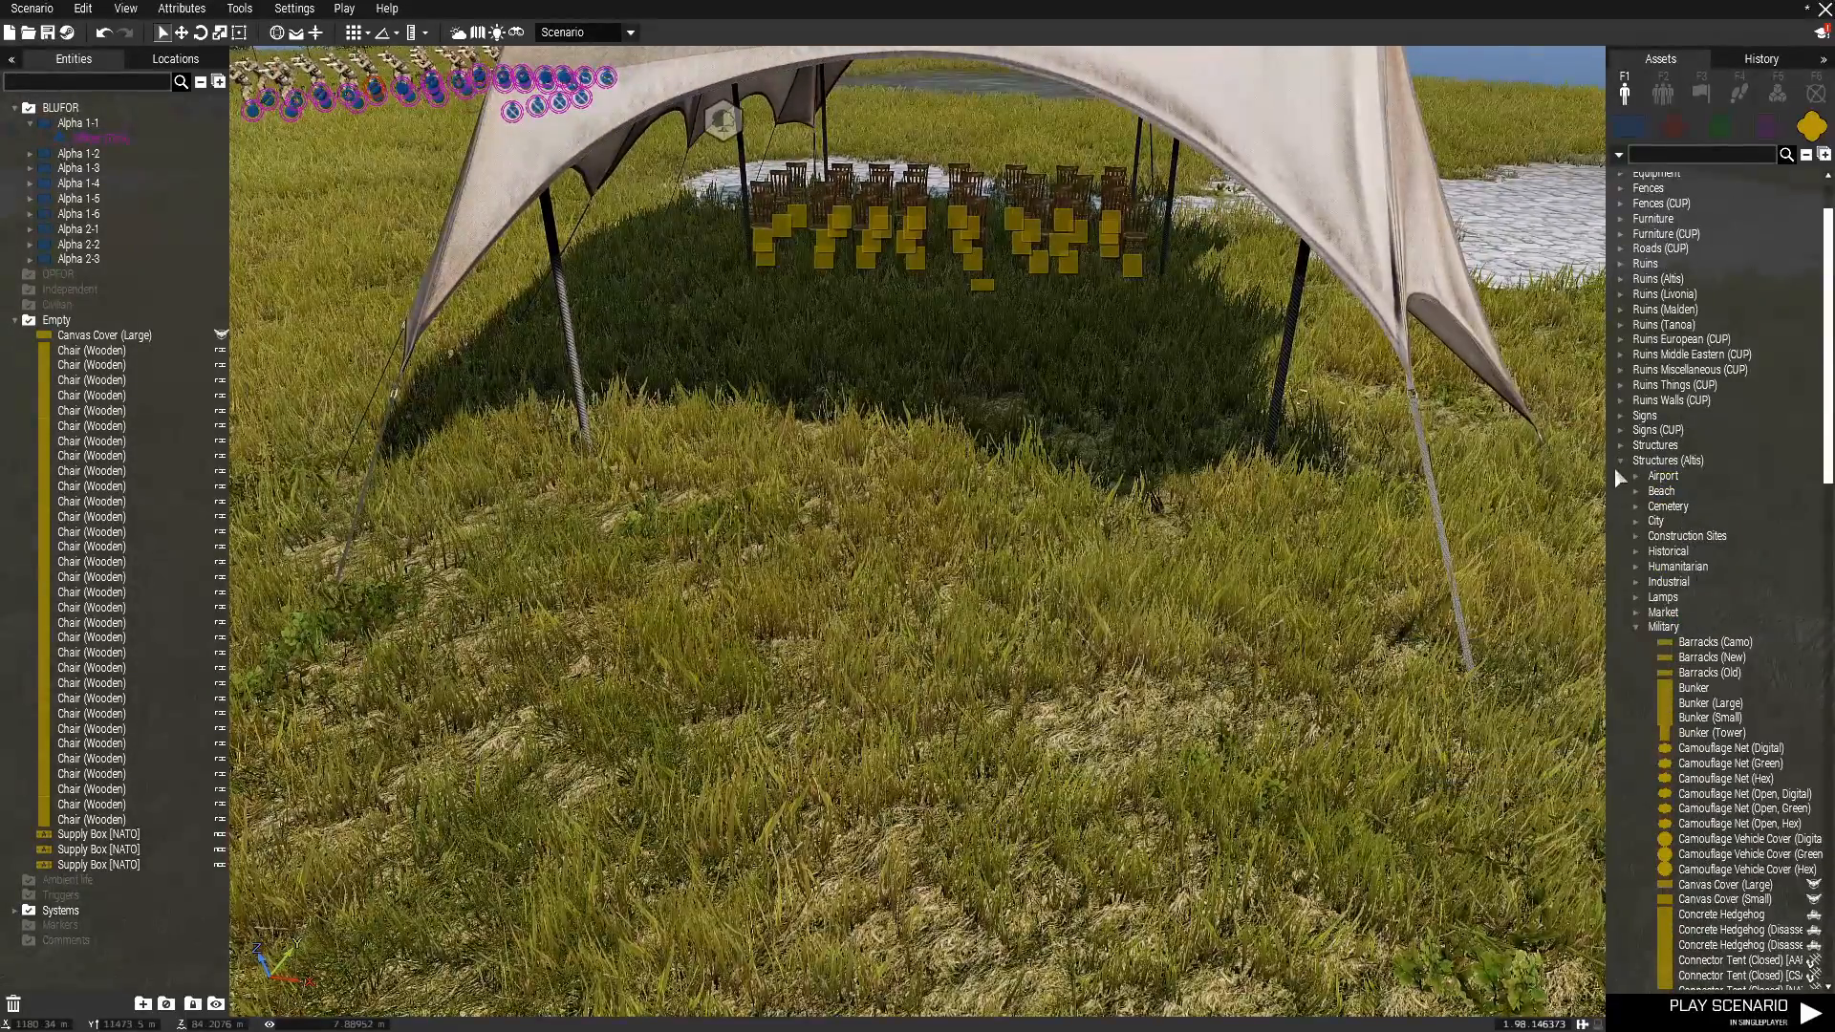
{"action": "scroll", "coordinate": [1700, 656], "scroll_direction": "down", "scroll_amount": 10}
{"action": "scroll", "coordinate": [1751, 698], "scroll_direction": "down", "scroll_amount": 6}
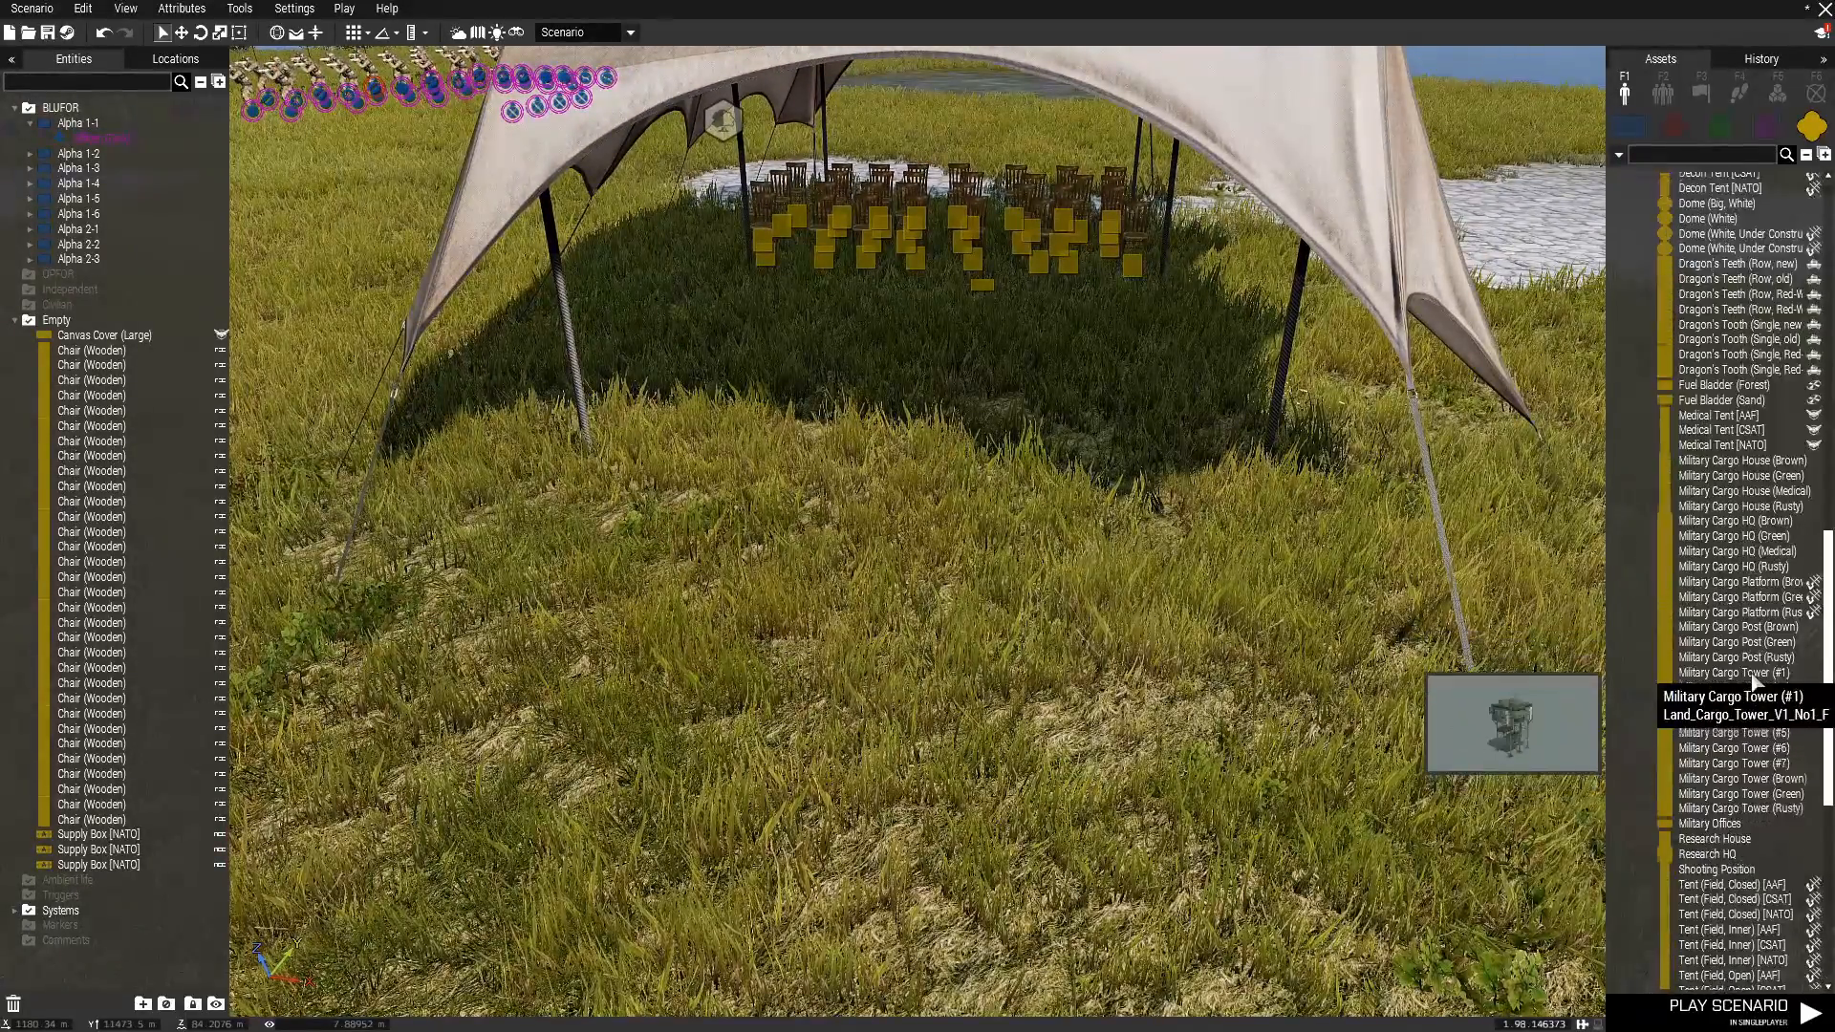
{"action": "scroll", "coordinate": [1739, 669], "scroll_direction": "up", "scroll_amount": 15}
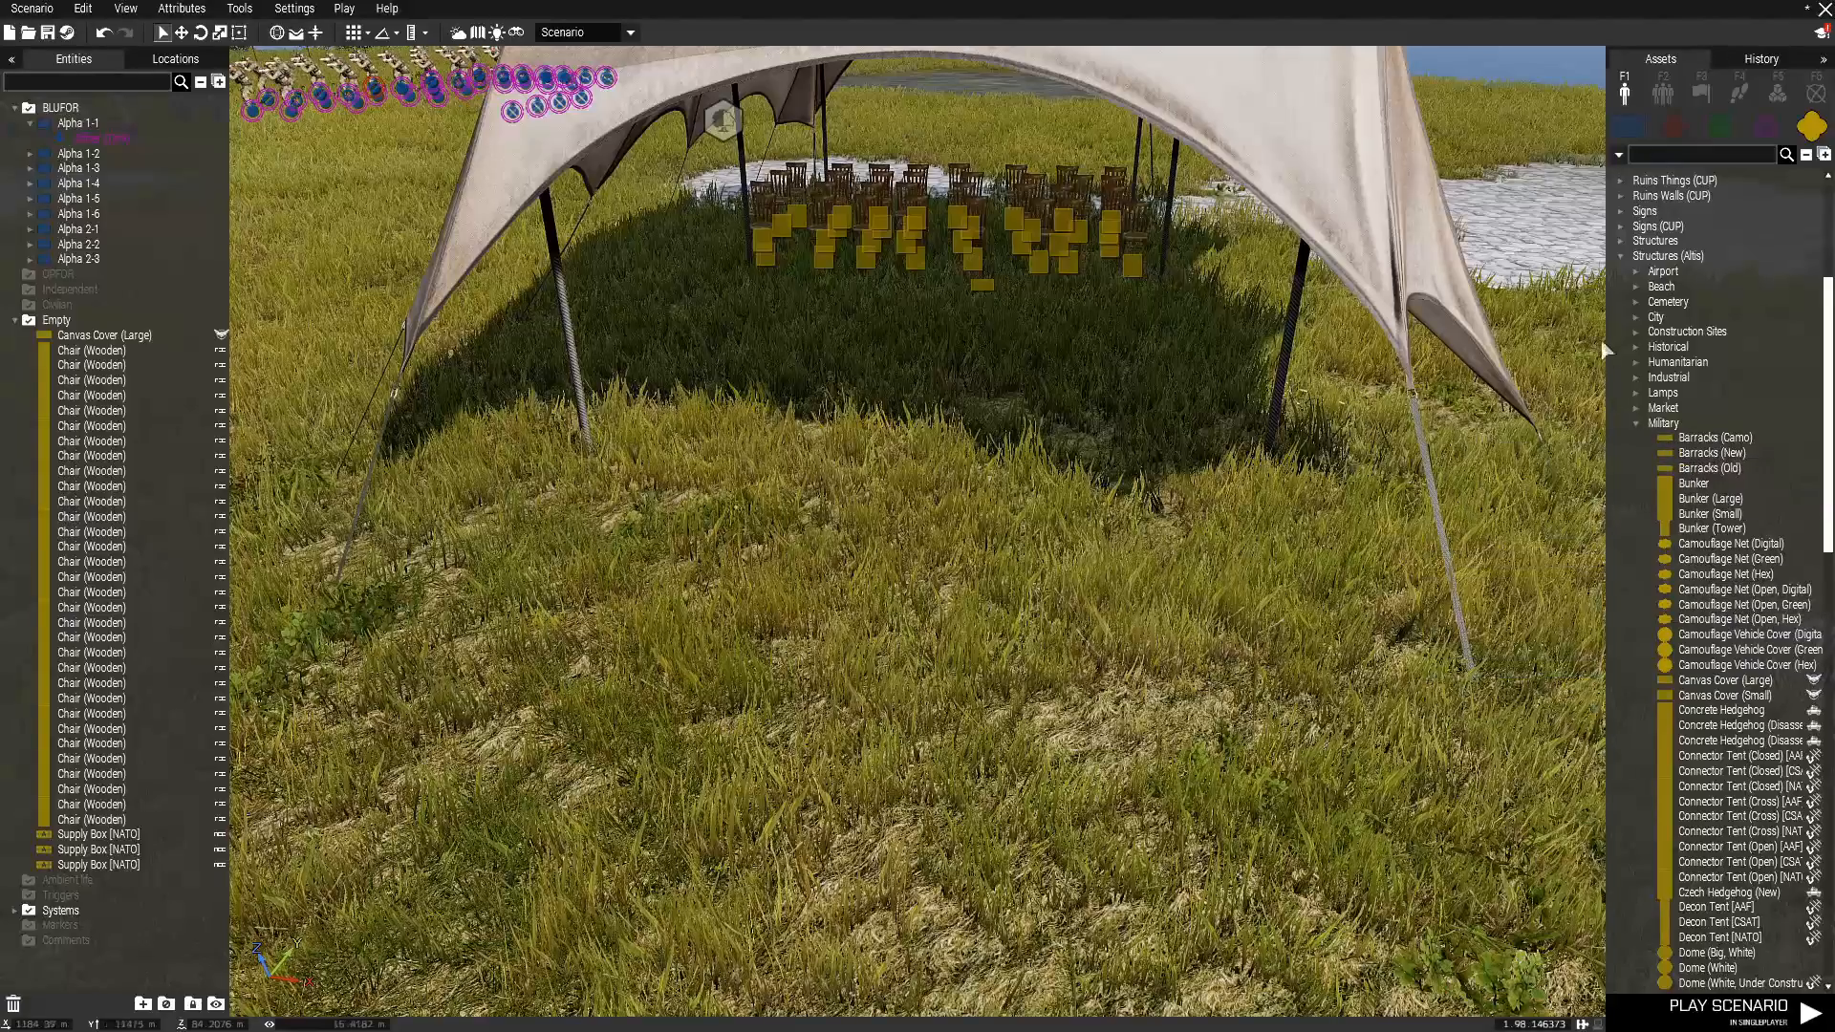
{"action": "left_click", "coordinate": [1621, 257]}
{"action": "left_click", "coordinate": [1619, 668]}
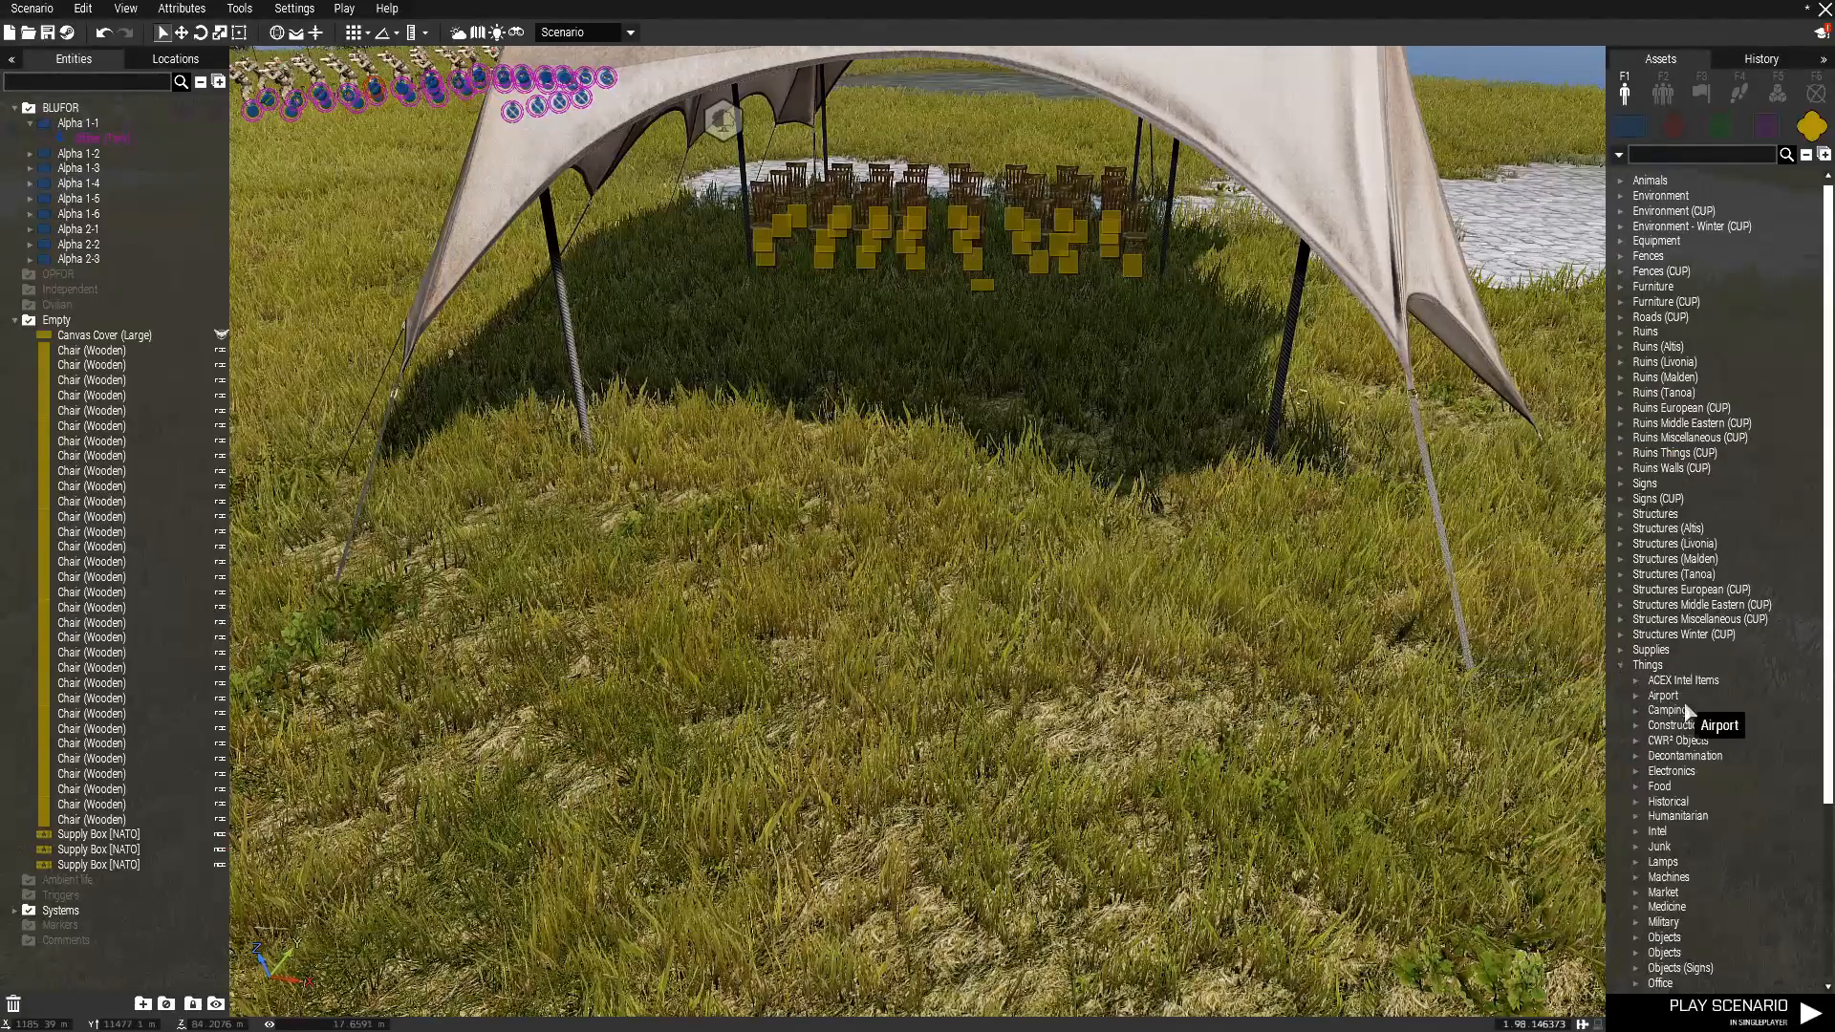
{"action": "scroll", "coordinate": [1672, 707], "scroll_direction": "down", "scroll_amount": 3}
{"action": "left_click", "coordinate": [1636, 751]}
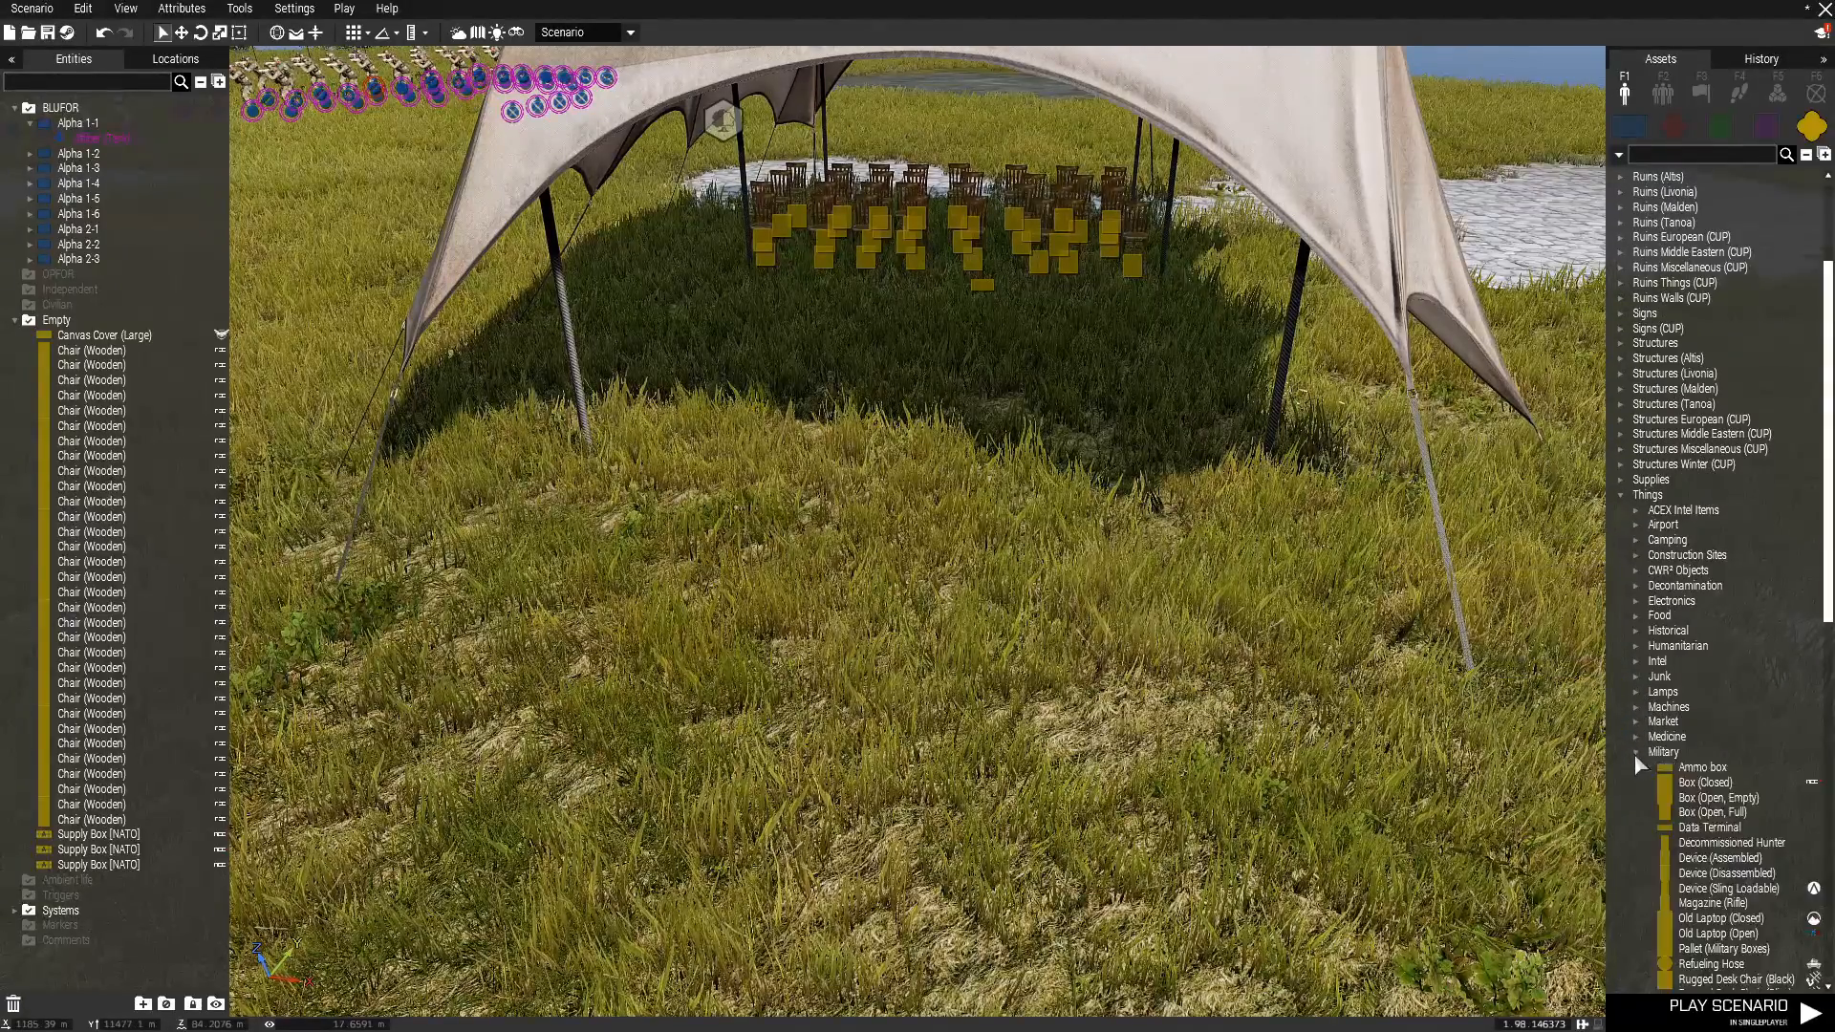
{"action": "scroll", "coordinate": [1710, 812], "scroll_direction": "down", "scroll_amount": 5}
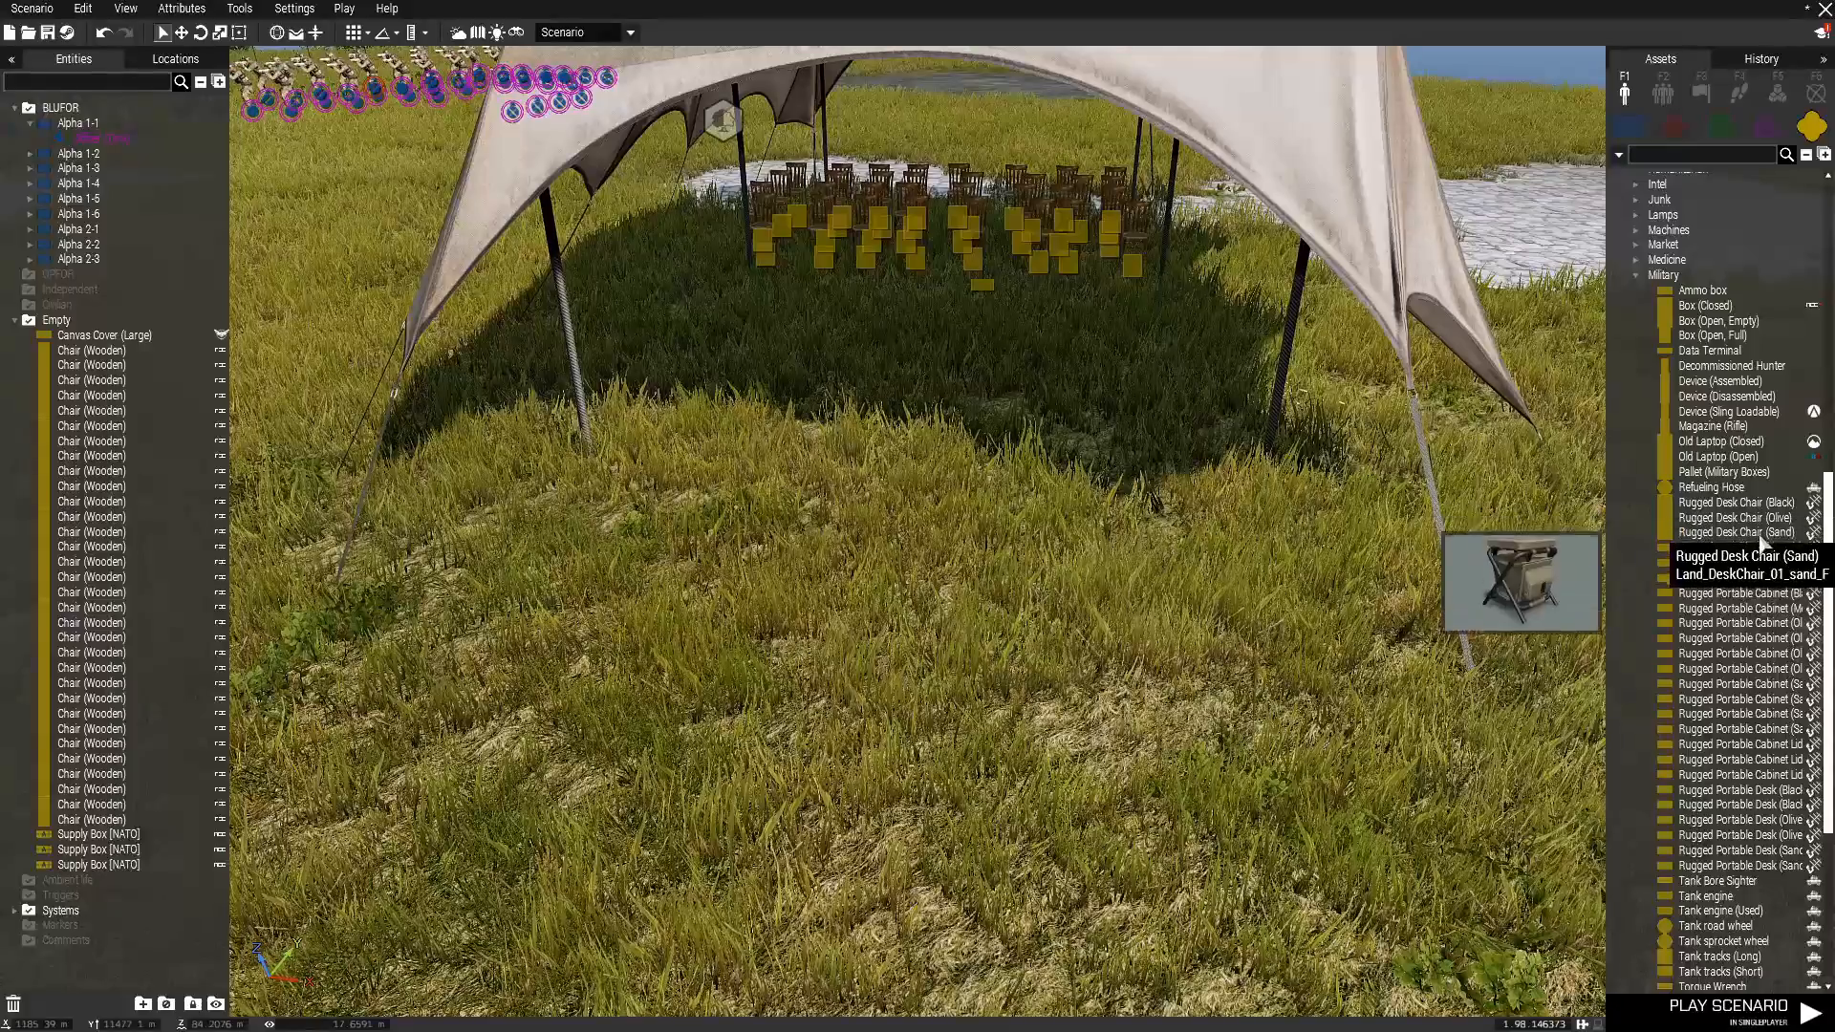
Place a Rugged Portable Desk (Olive), turn it towards the chairs and move it in front of them under the canvas cover.
{"action": "left_click", "coordinate": [1758, 820]}
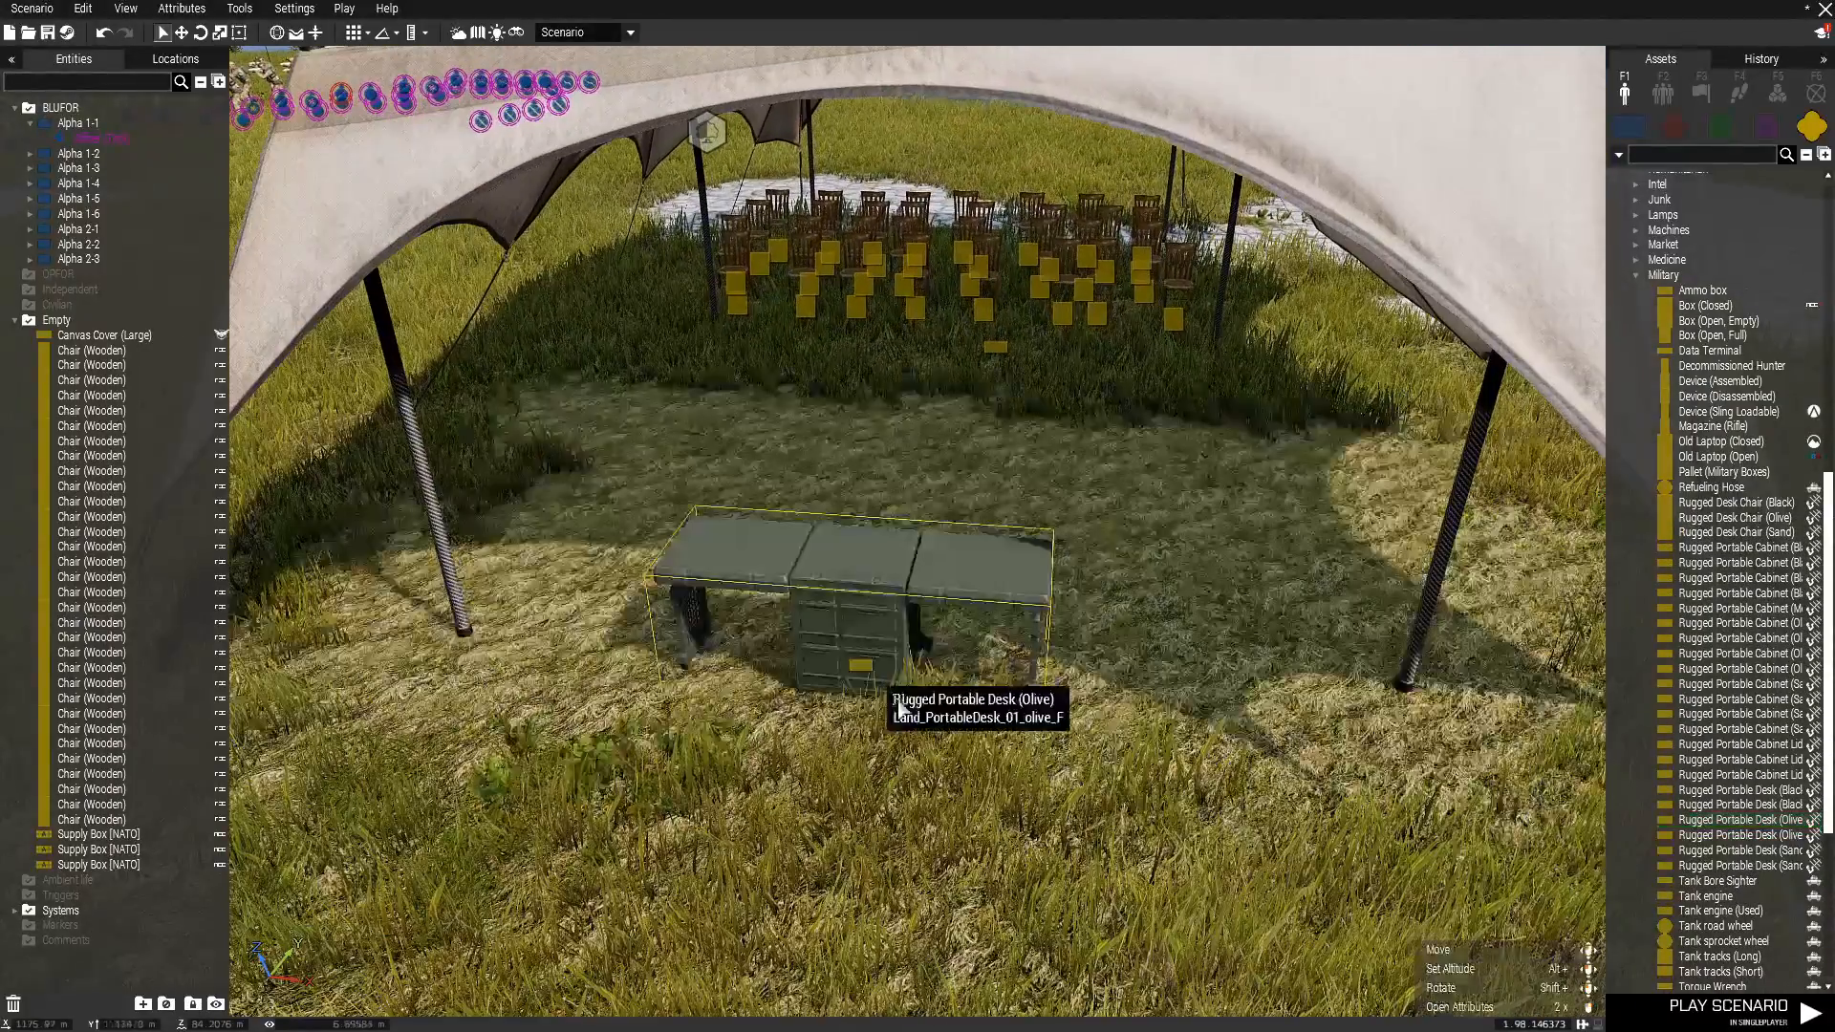
{"action": "left_click", "coordinate": [850, 597]}
{"action": "left_click_drag", "start_coordinate": [846, 585], "coordinate": [945, 365], "text": "shift"}
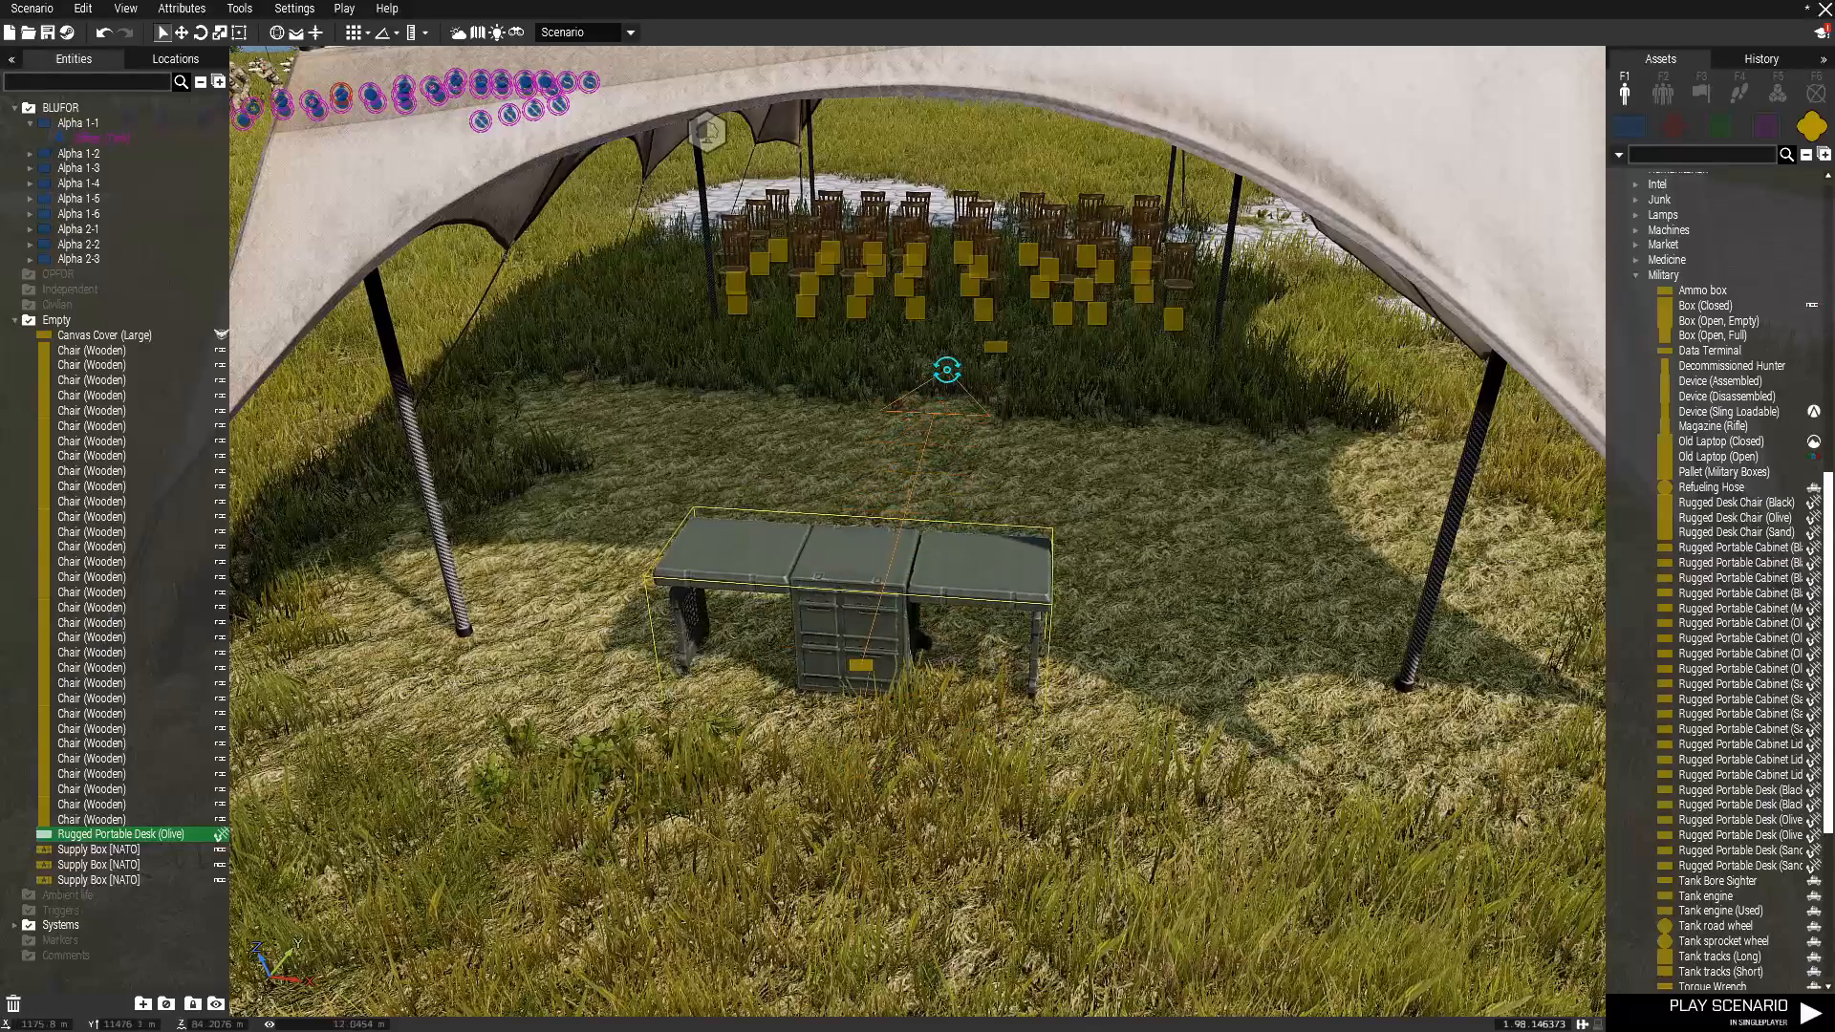
{"action": "left_click_drag", "start_coordinate": [829, 646], "coordinate": [895, 495]}
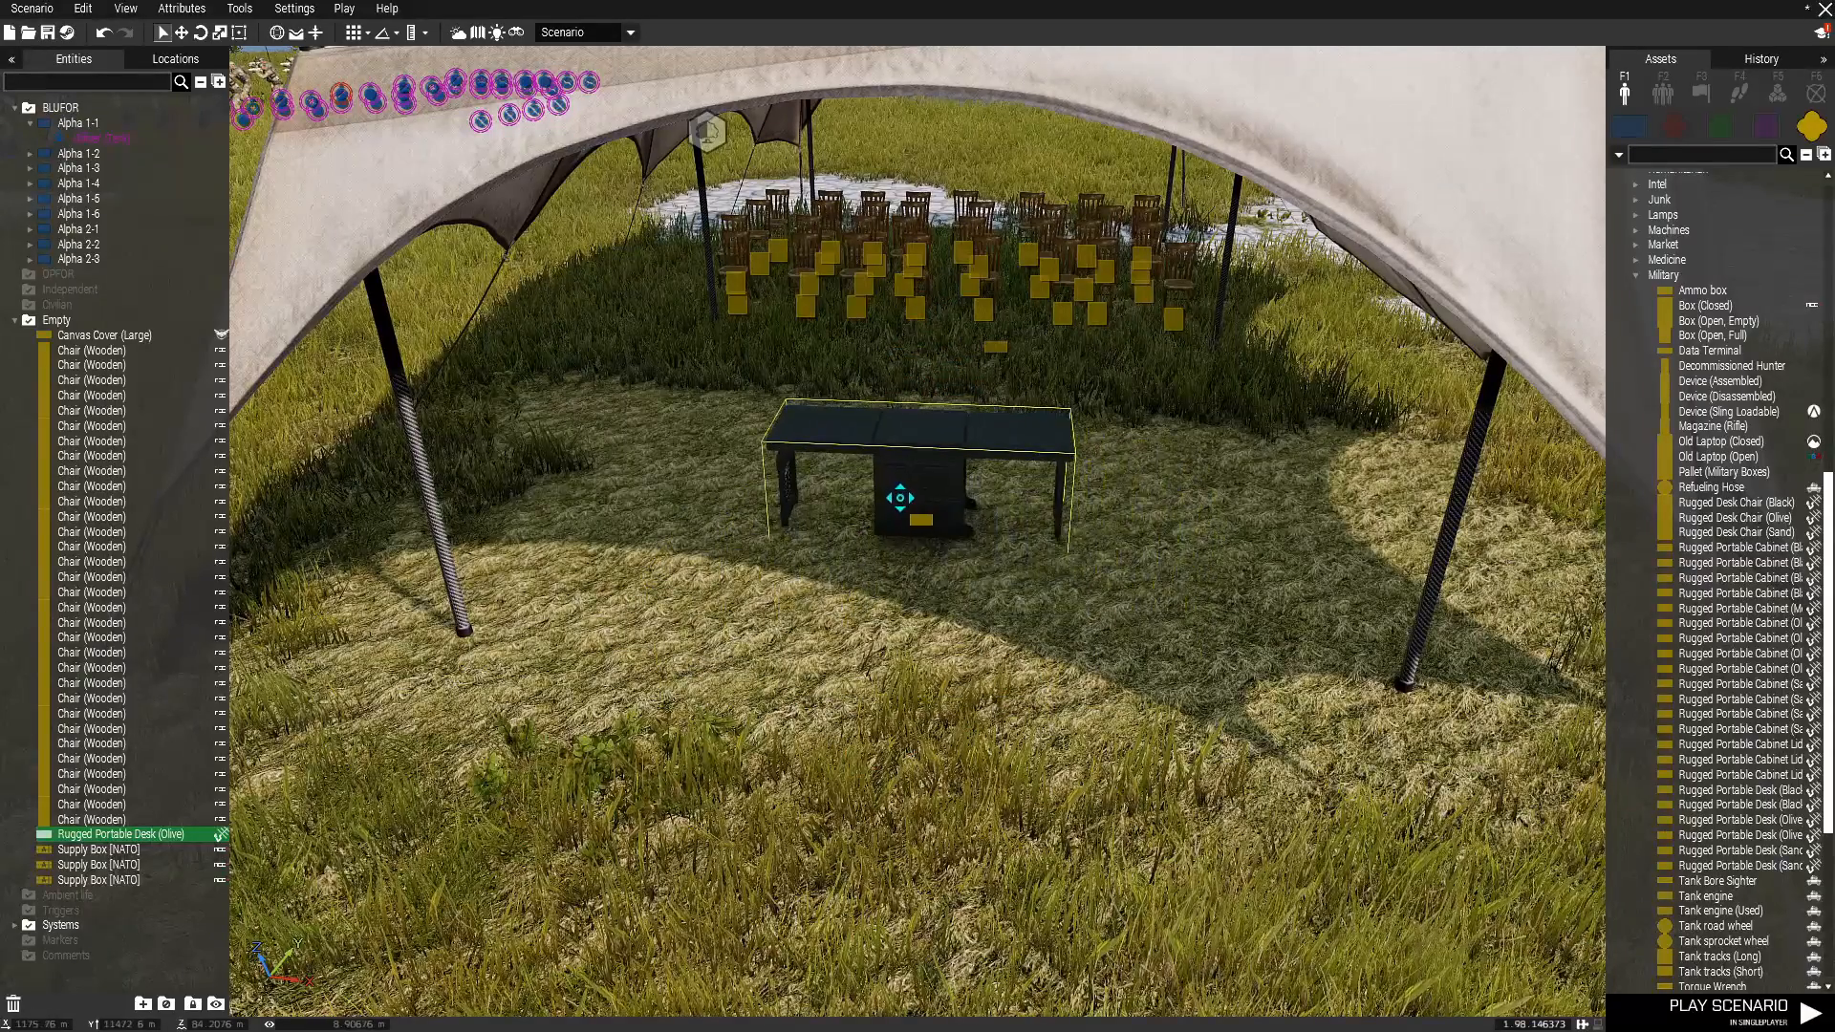
{"action": "left_click", "coordinate": [1075, 671]}
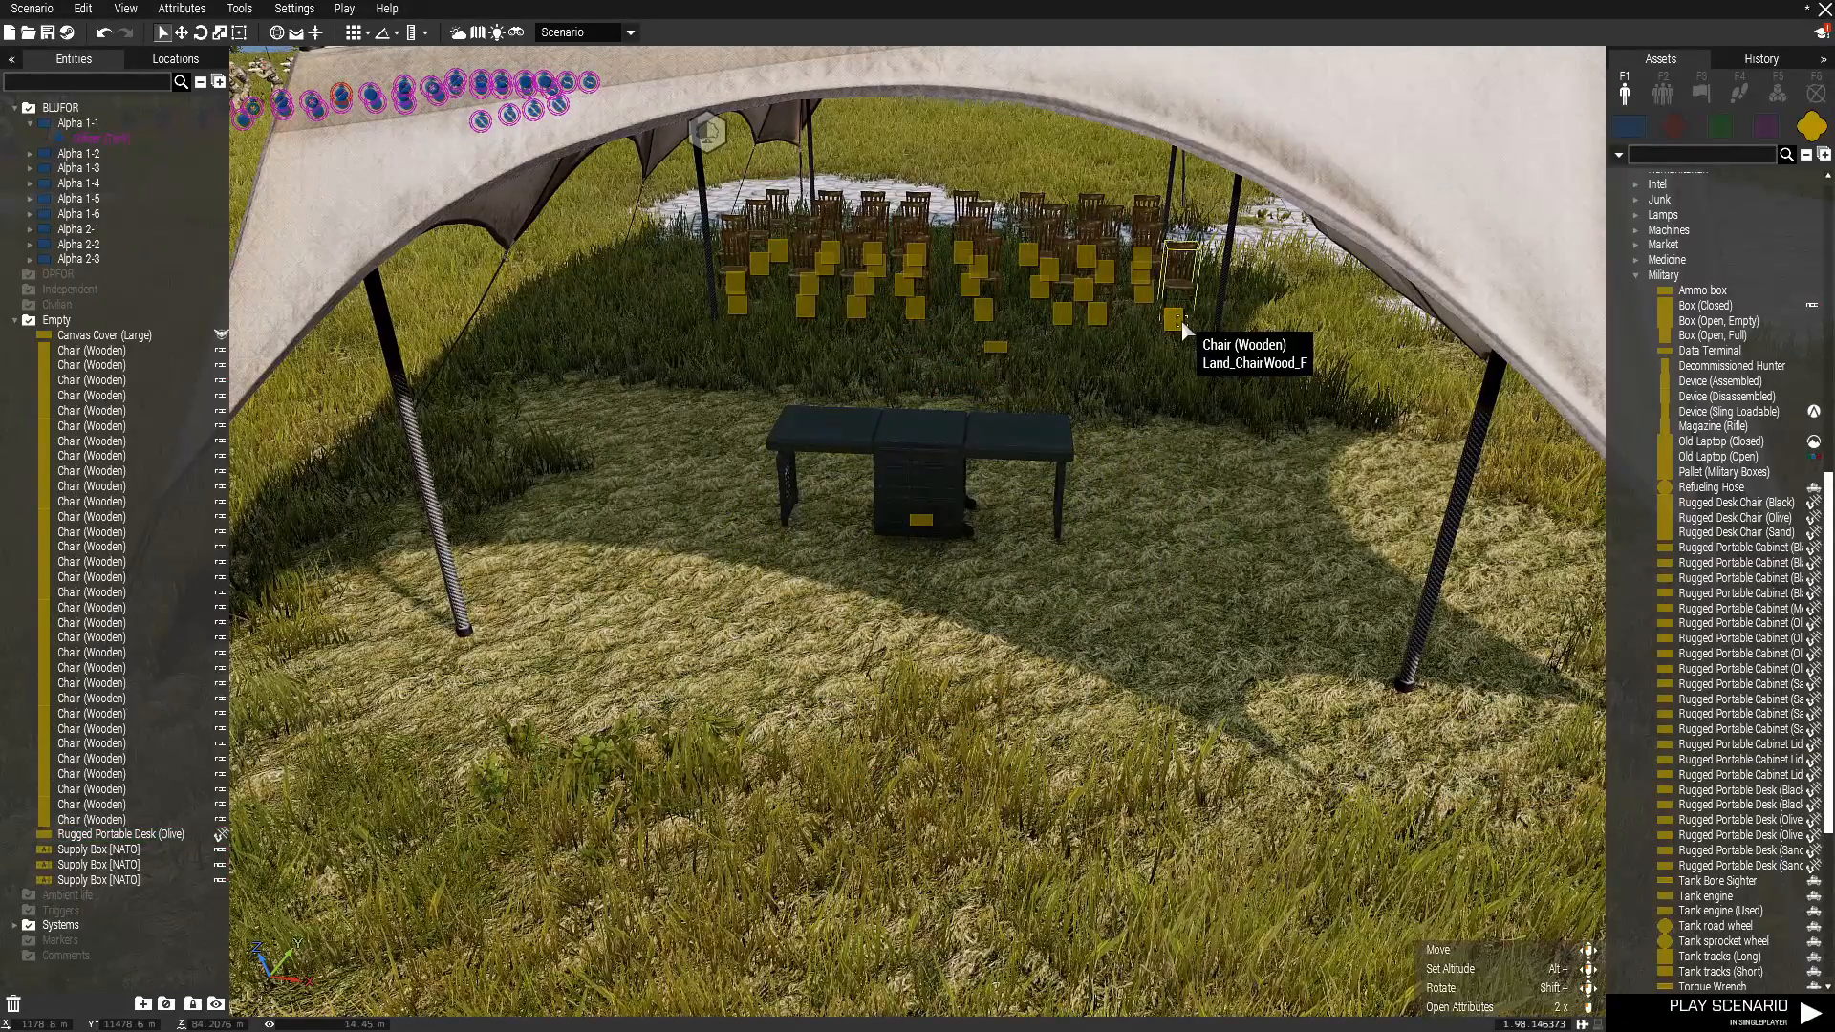
Copy one of the wooden chairs and place the duplicate behind the desk, facing the seating area.
{"action": "left_click", "coordinate": [957, 745]}
{"action": "key", "text": "Delete"}
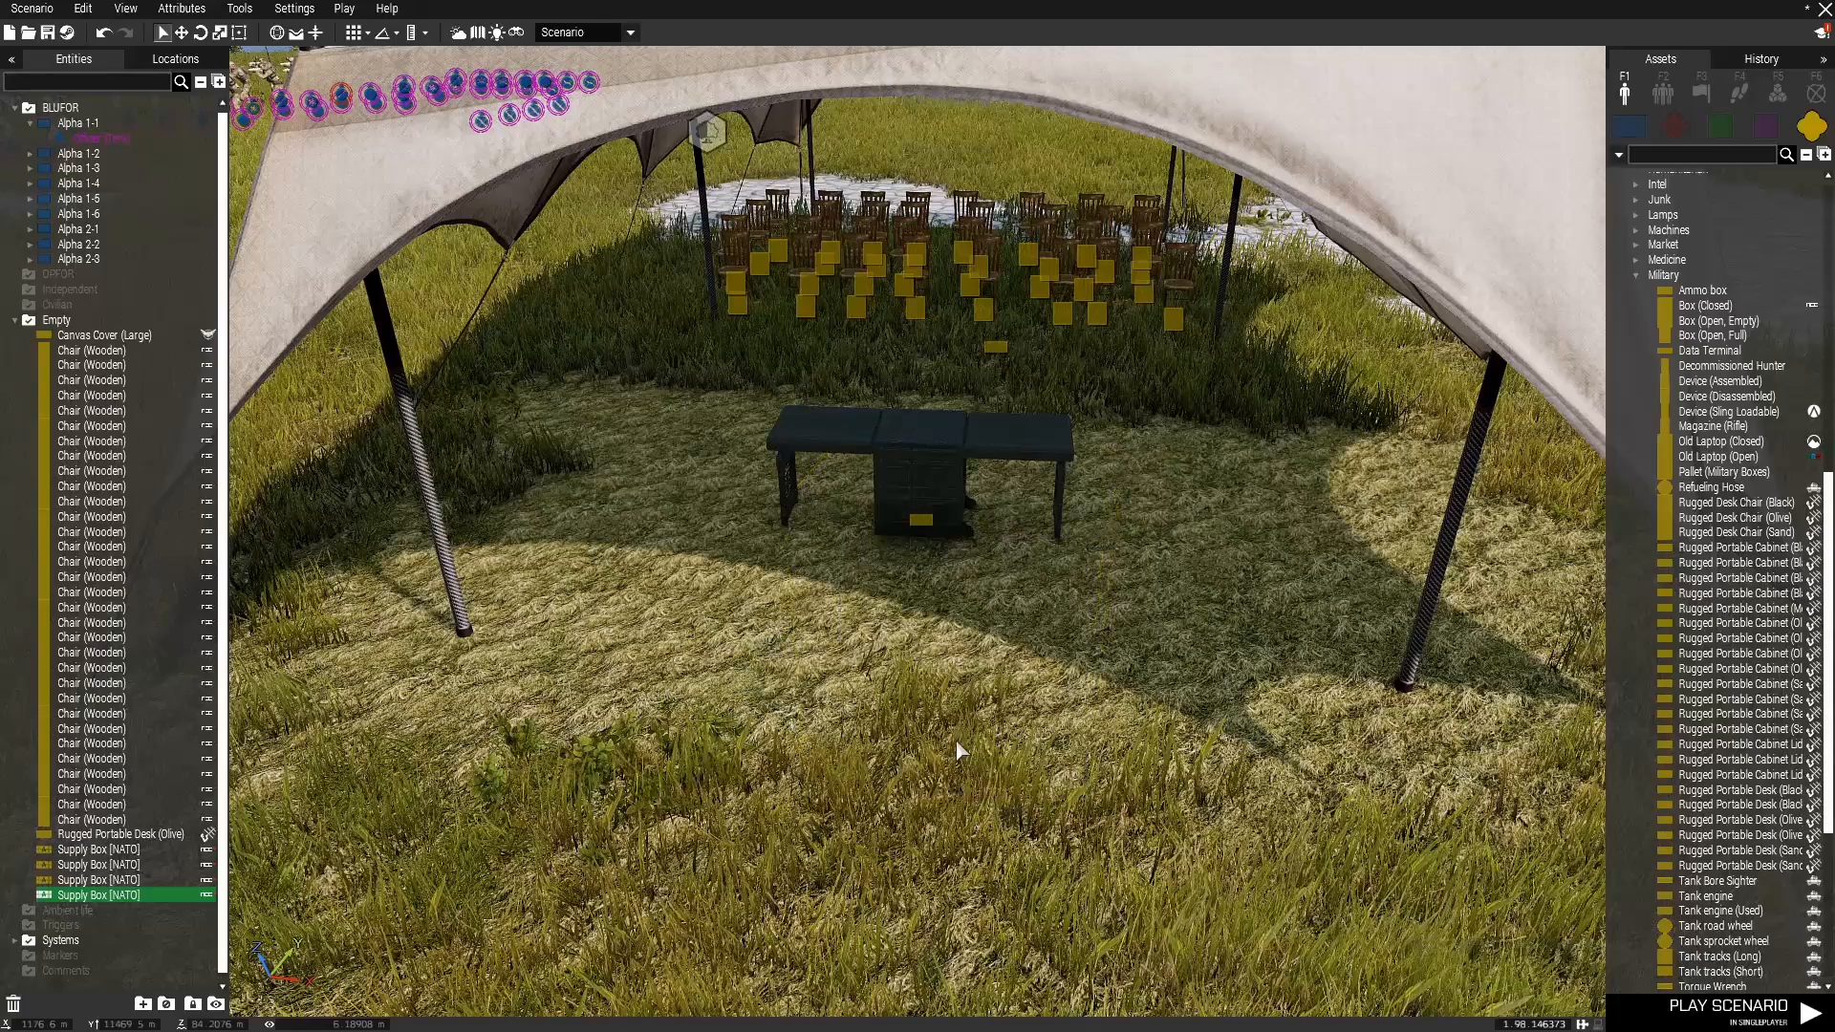
{"action": "key", "text": "ctrl+c"}
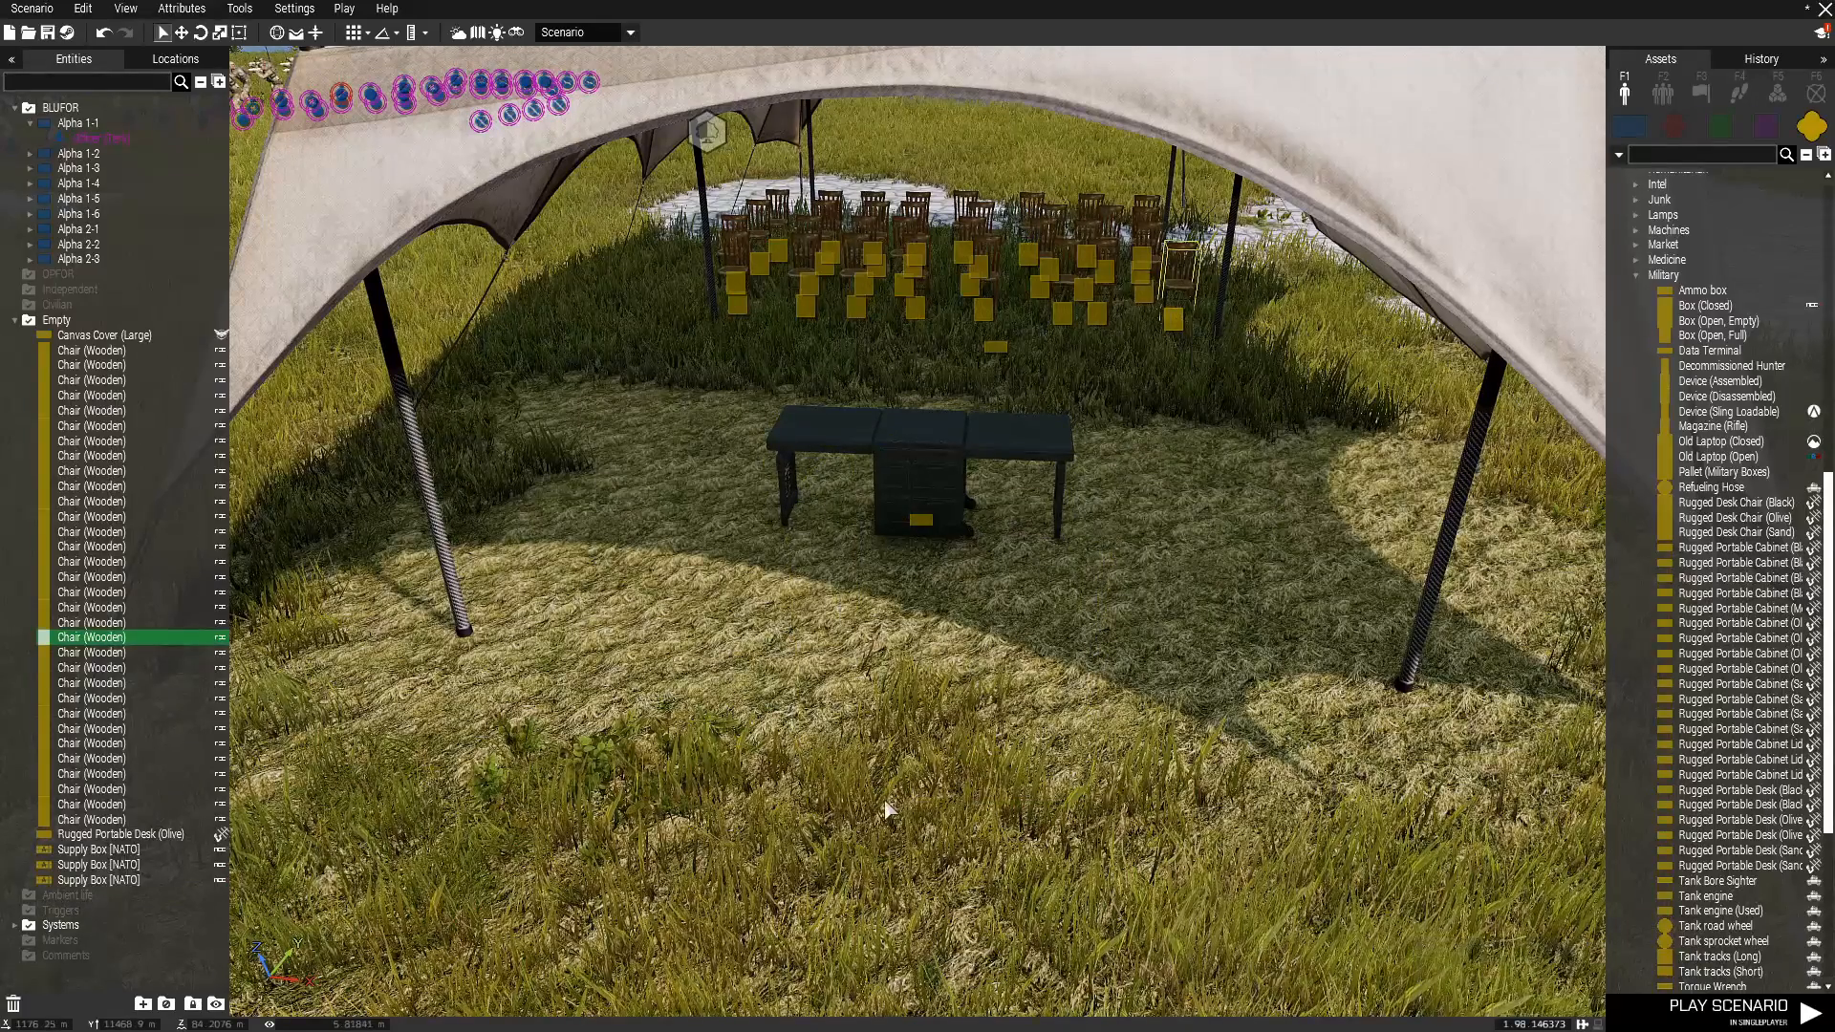
{"action": "key", "text": "ctrl+v"}
{"action": "left_click_drag", "start_coordinate": [886, 803], "coordinate": [914, 578], "text": "shift"}
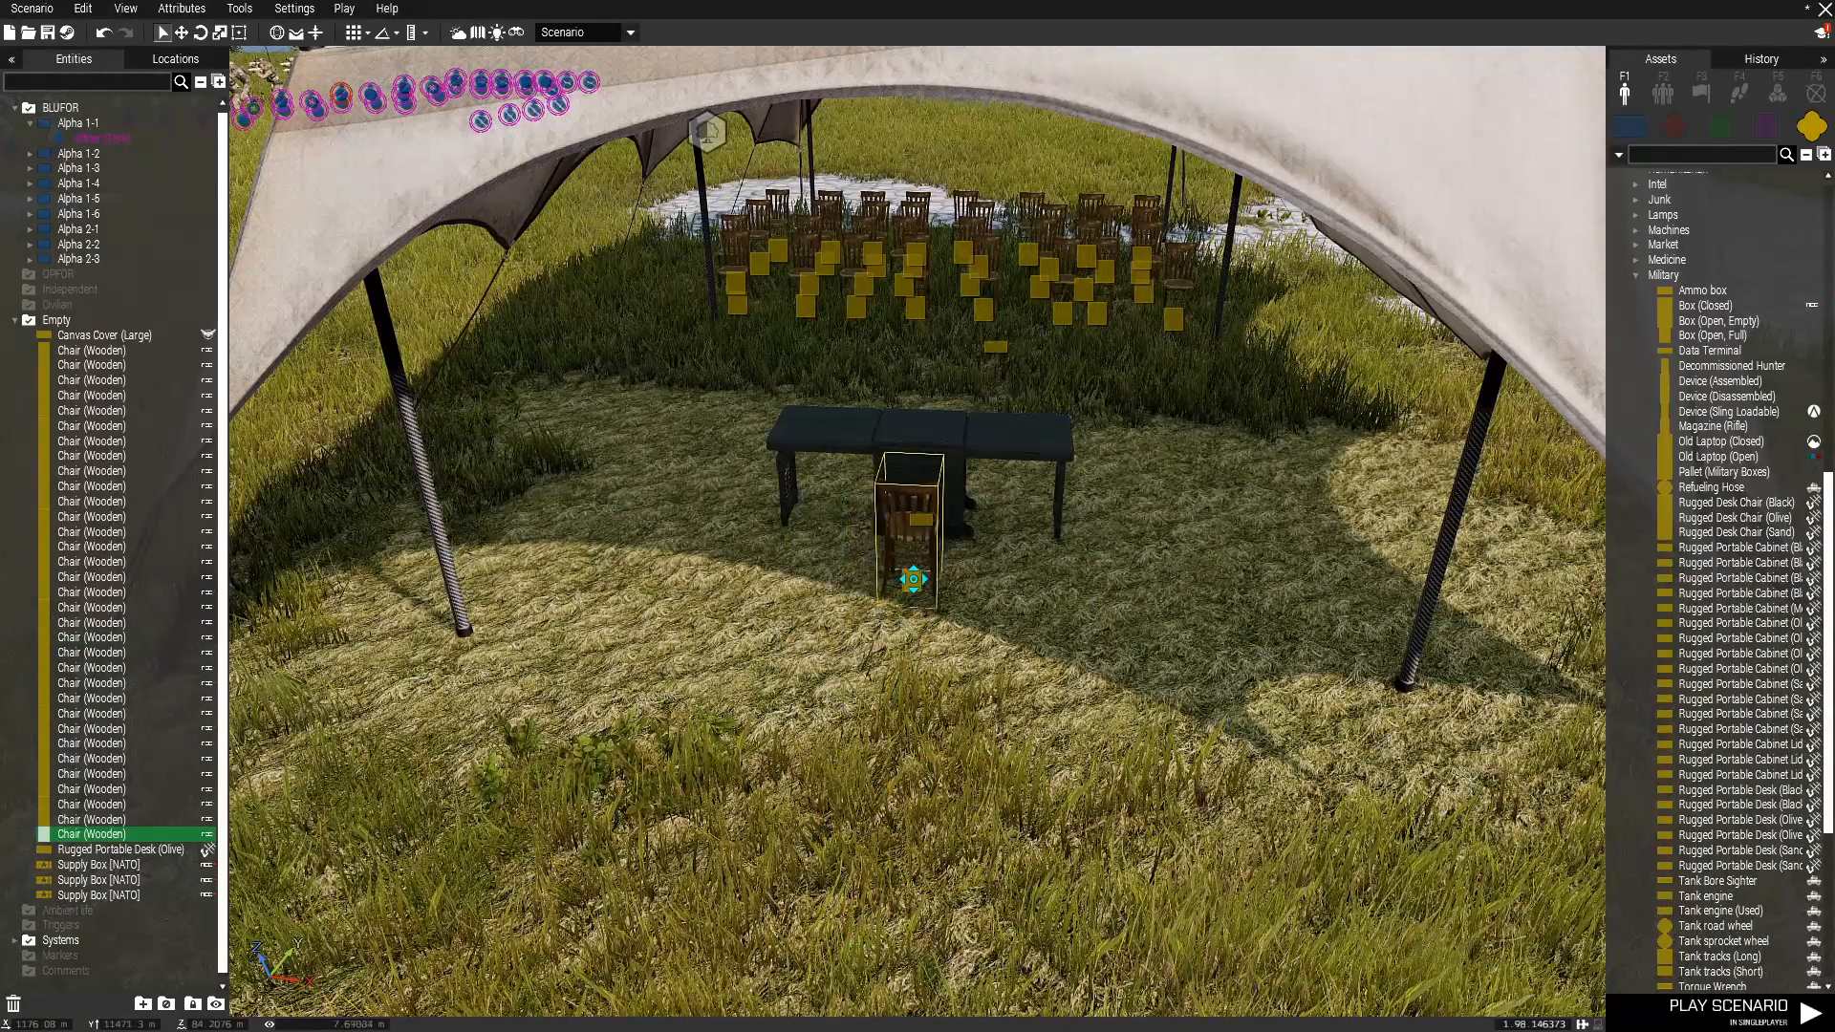
{"action": "left_click", "coordinate": [1010, 767]}
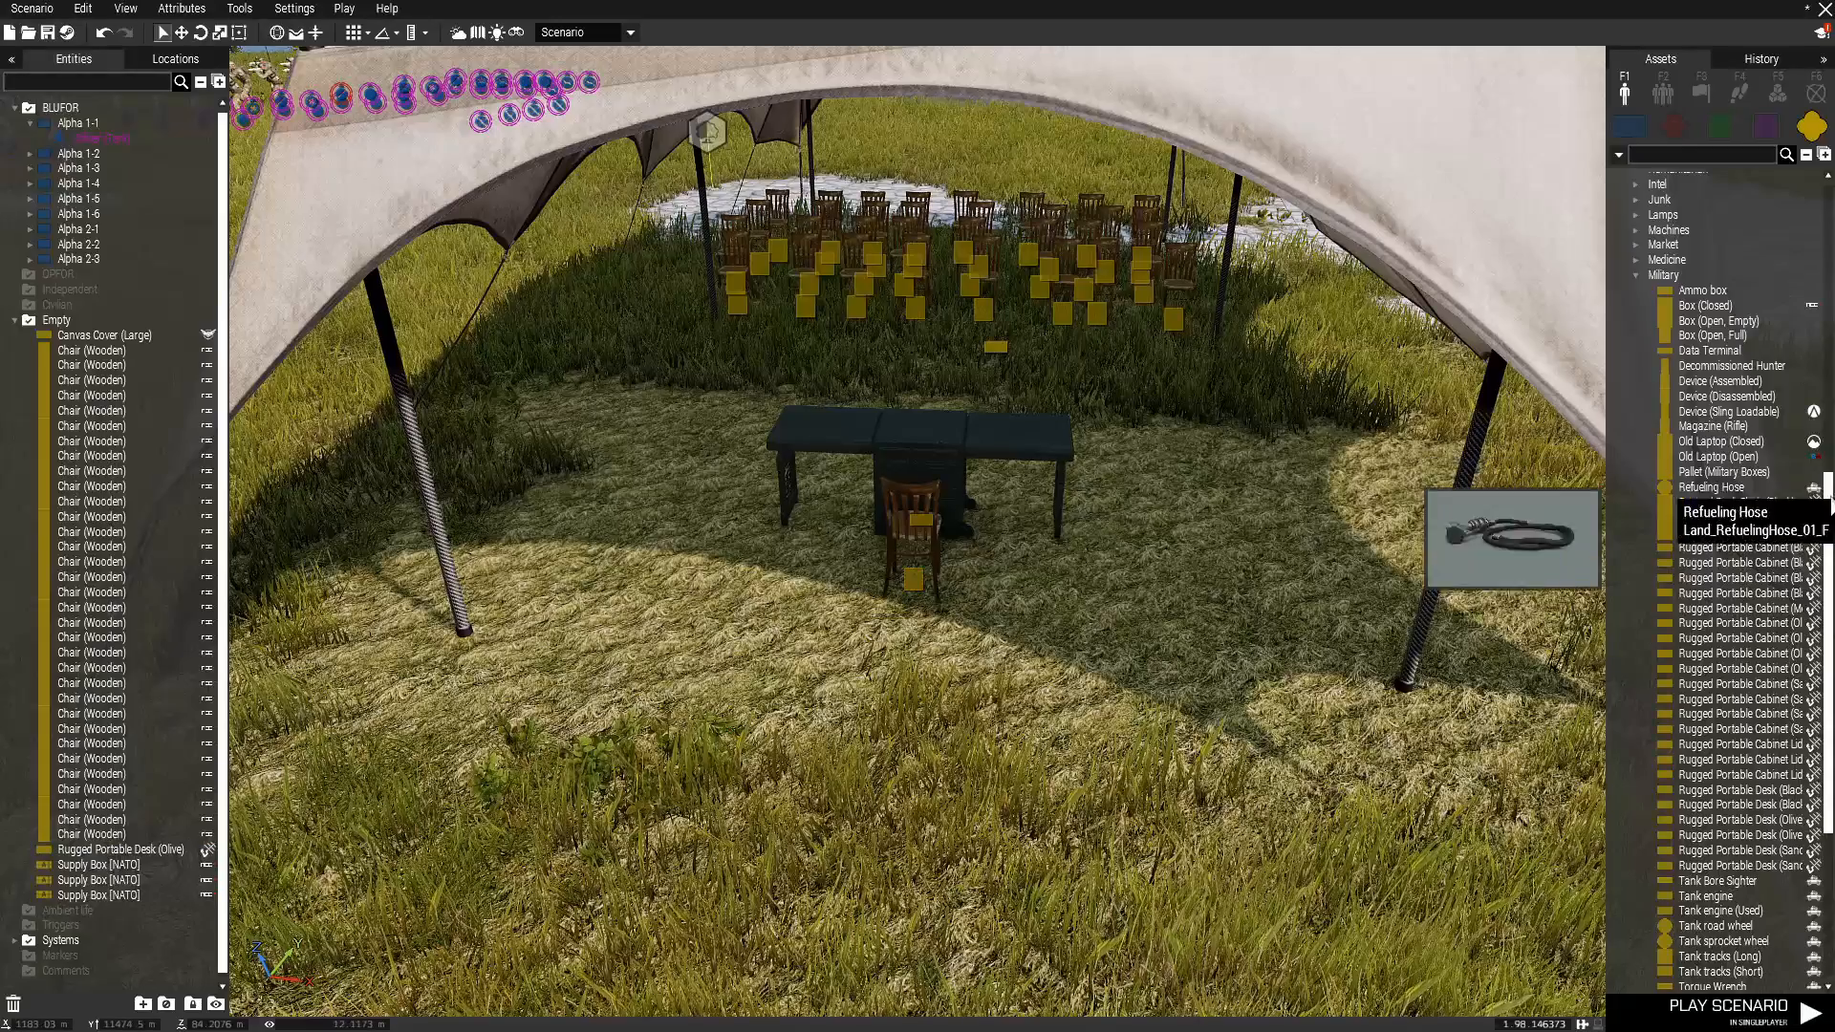
Collapse the Military category under Things and expand Electronics.
{"action": "scroll", "coordinate": [1710, 597], "scroll_direction": "down", "scroll_amount": 3}
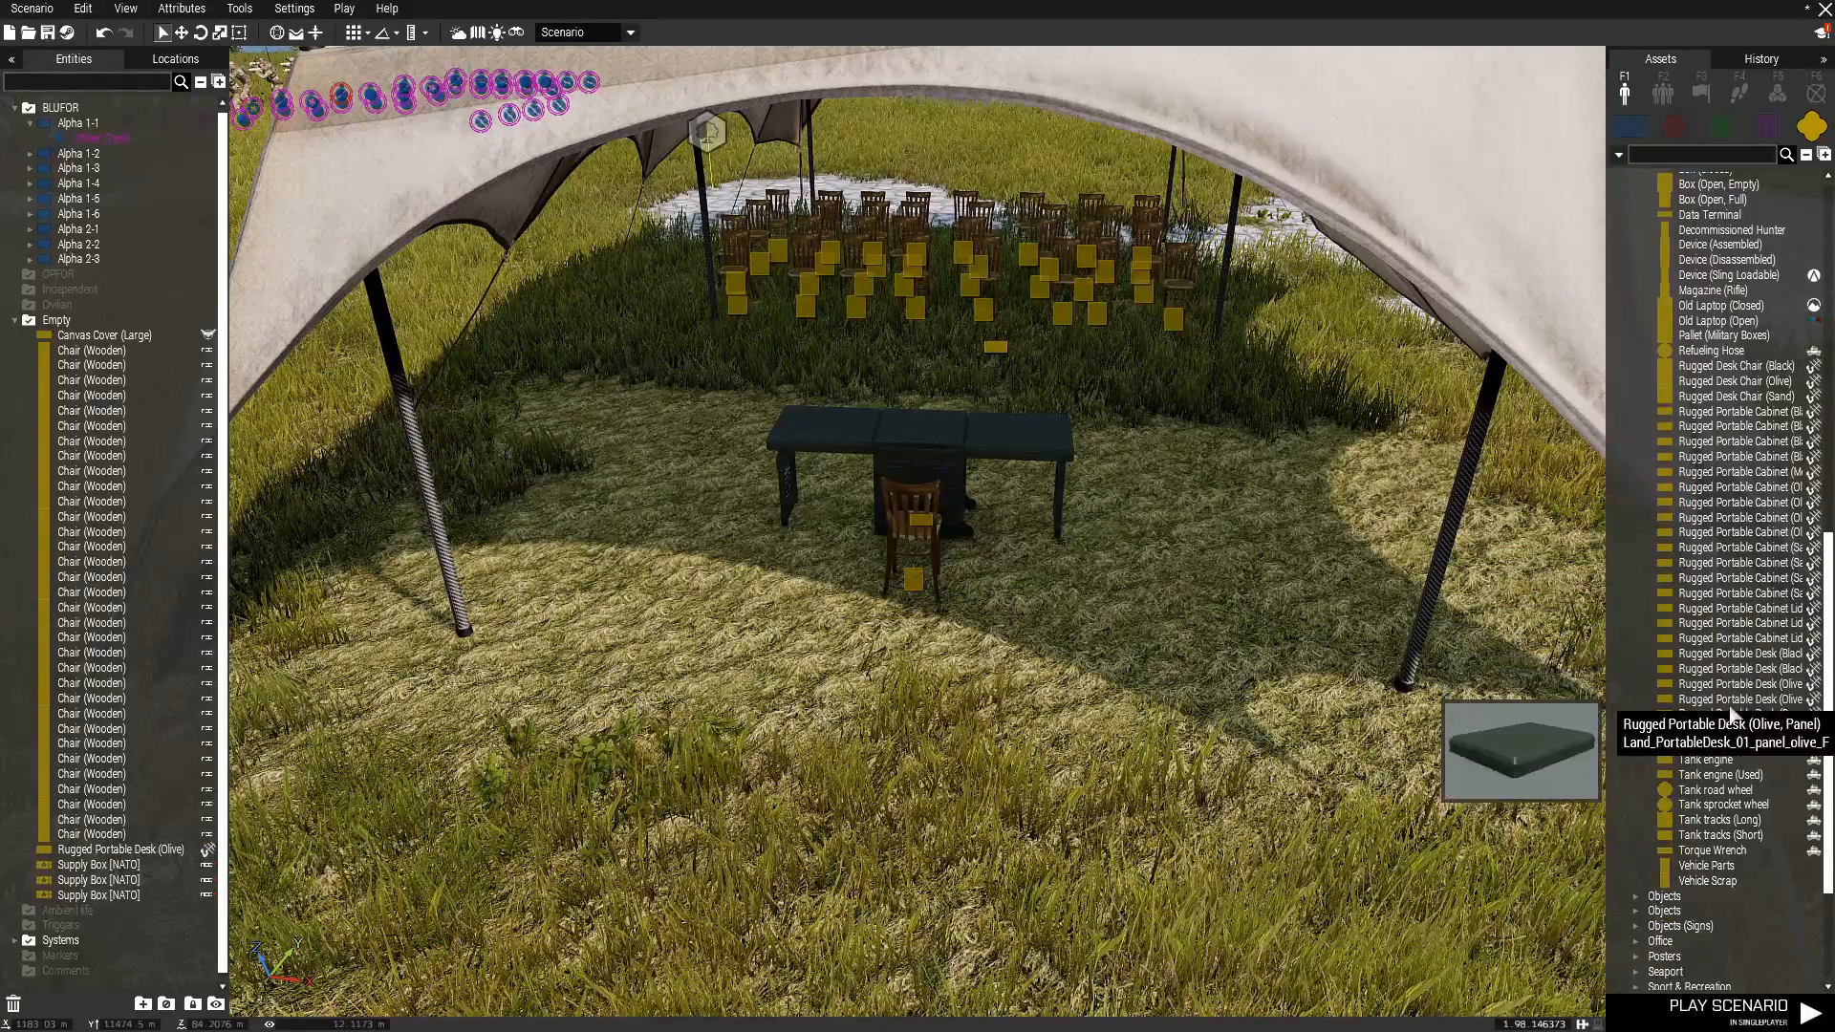
{"action": "scroll", "coordinate": [1723, 480], "scroll_direction": "up", "scroll_amount": 4}
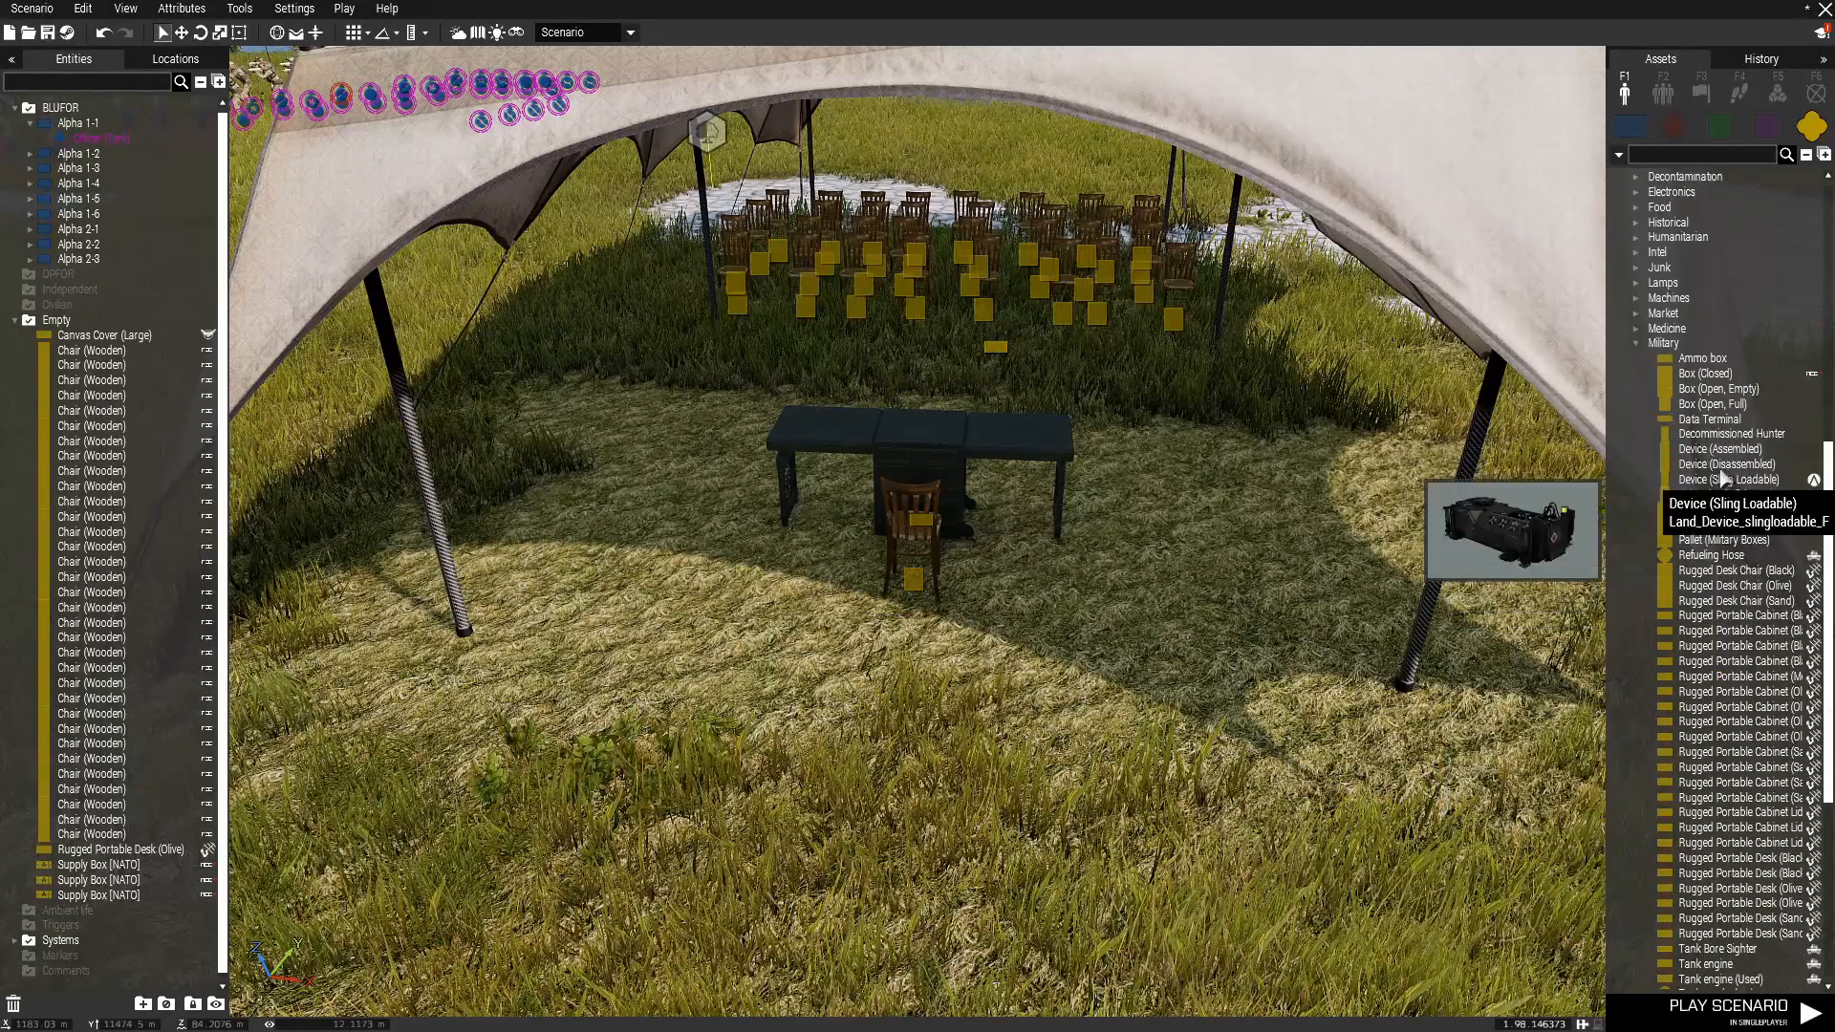
{"action": "left_click", "coordinate": [1634, 342]}
{"action": "left_click", "coordinate": [1635, 544]}
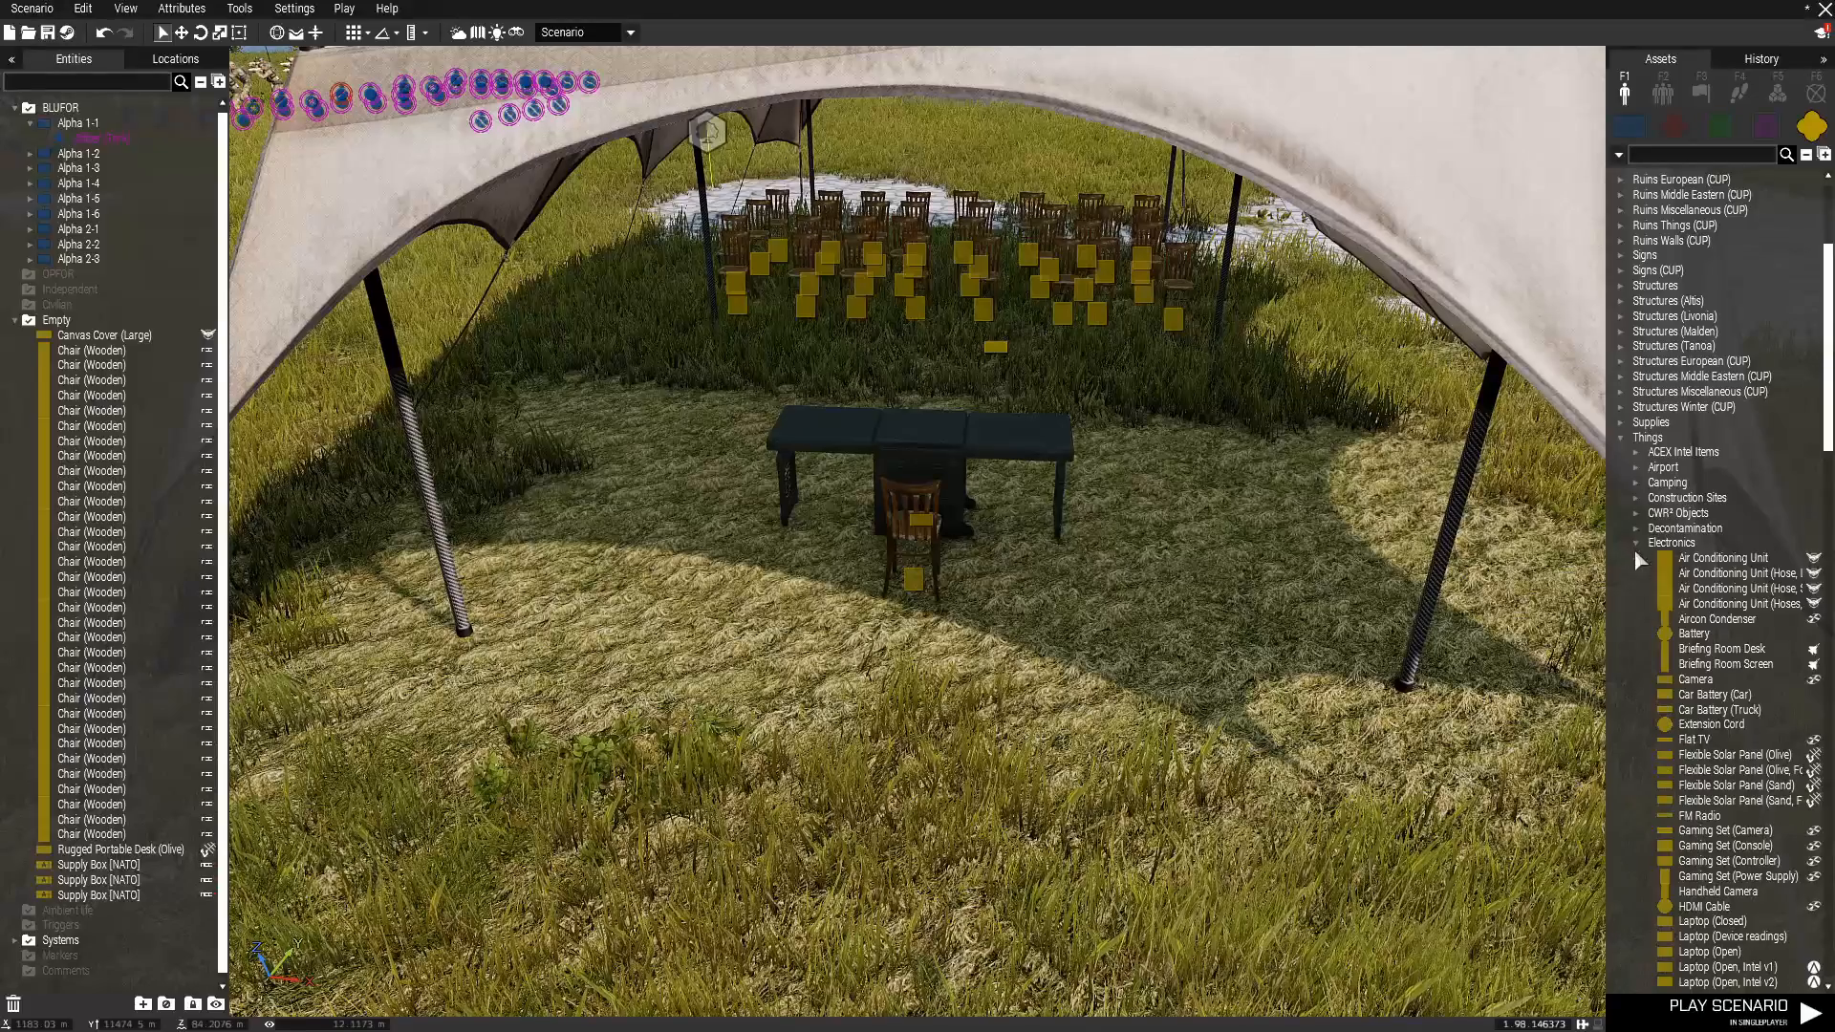
Place a Rugged Large Screen (Black) on the grass behind the desk and chair.
{"action": "scroll", "coordinate": [1739, 860], "scroll_direction": "down", "scroll_amount": 4}
{"action": "scroll", "coordinate": [1745, 841], "scroll_direction": "down", "scroll_amount": 11}
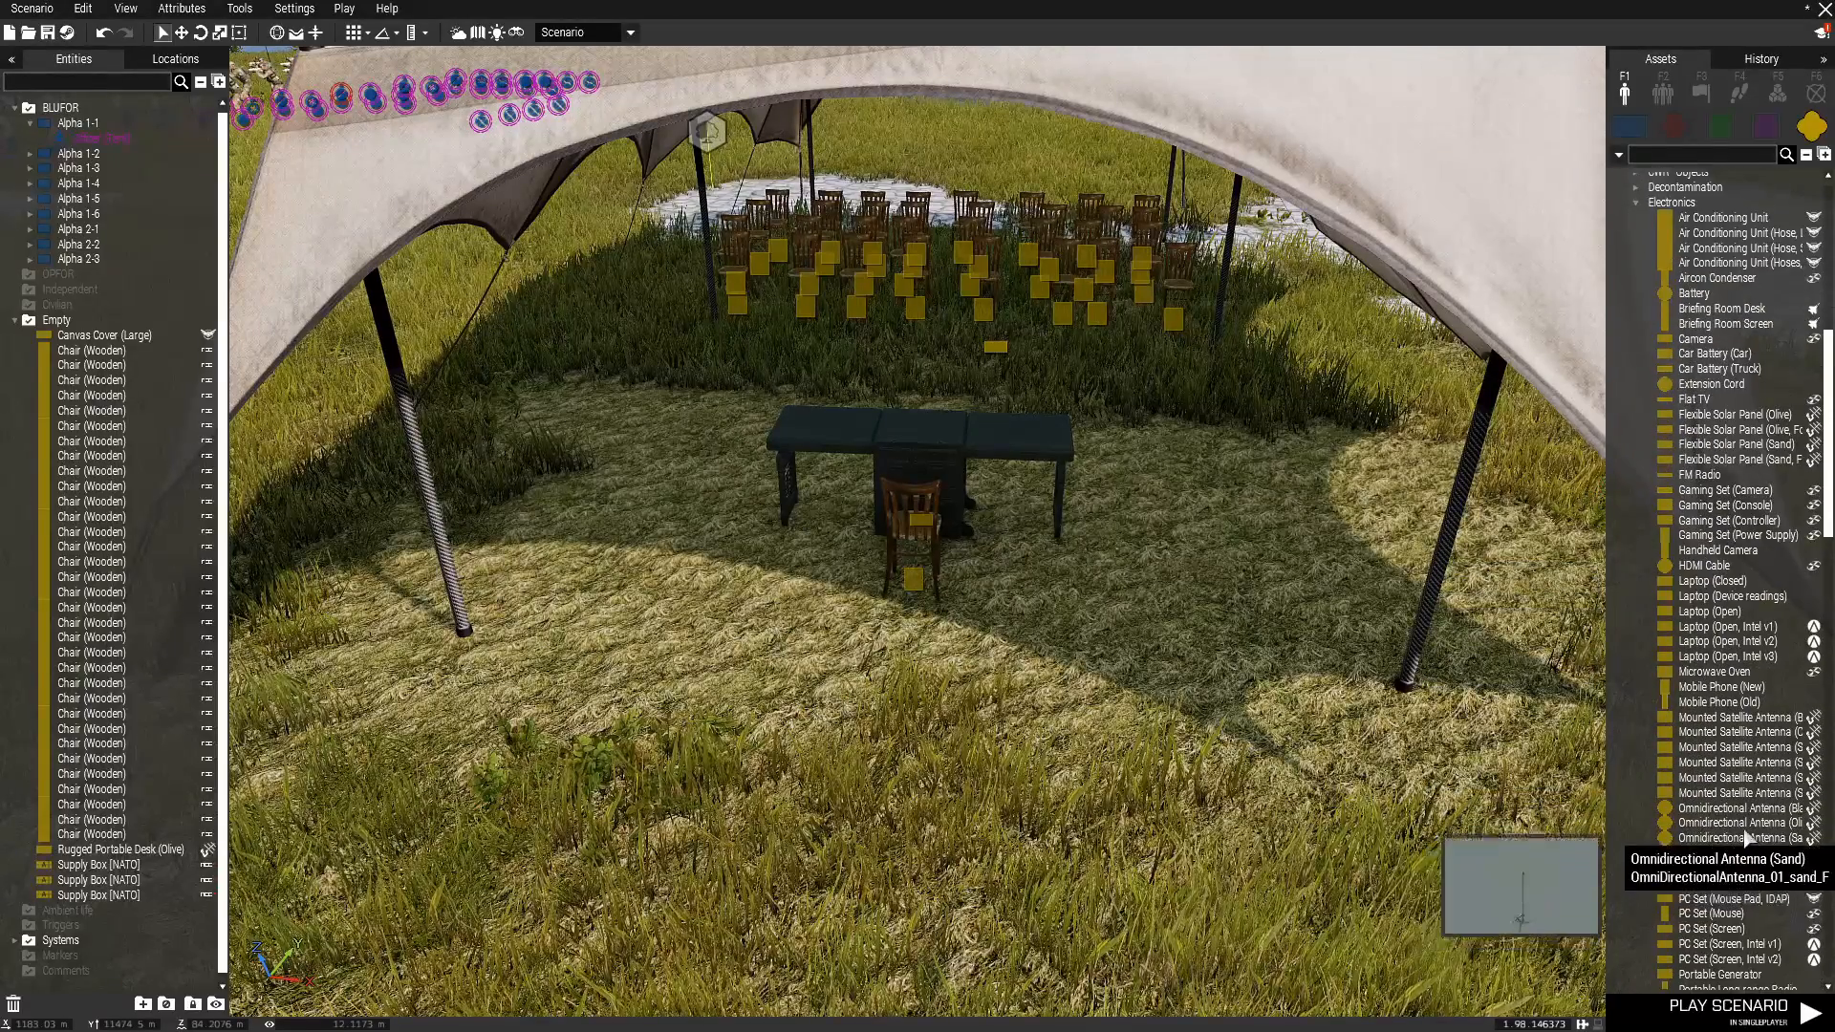
{"action": "scroll", "coordinate": [1741, 806], "scroll_direction": "down", "scroll_amount": 11}
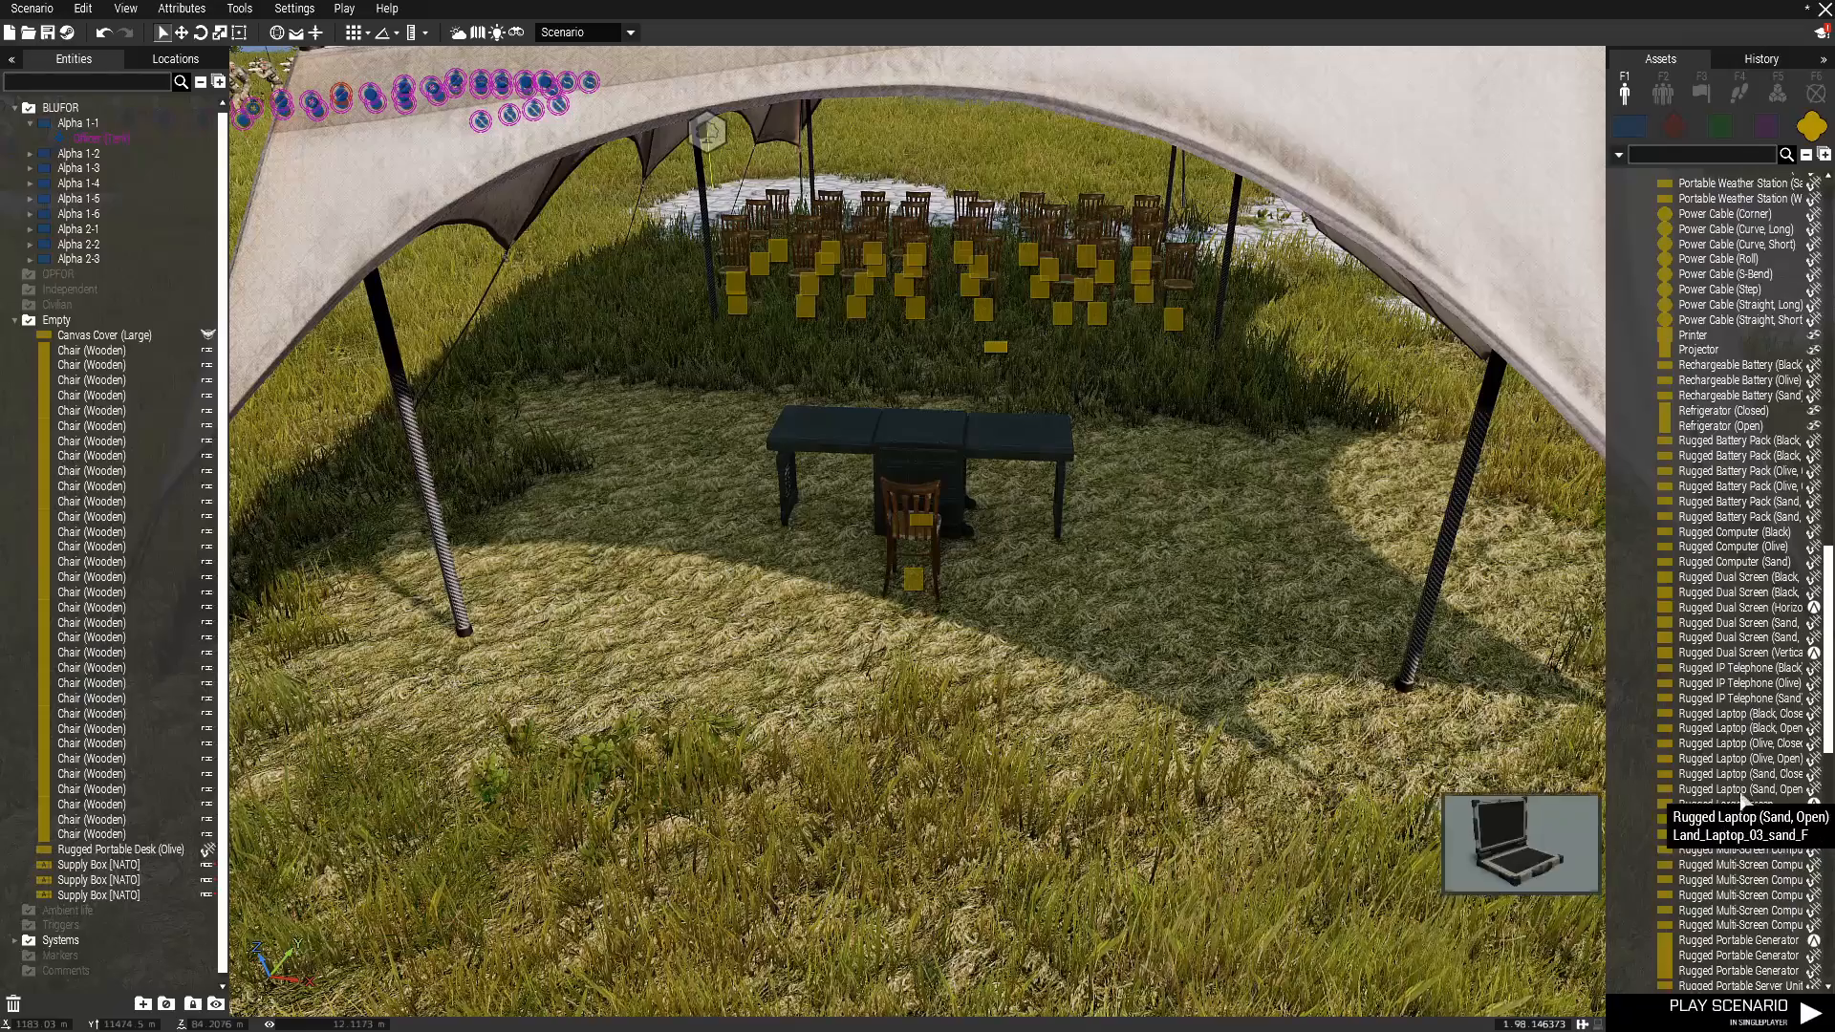
{"action": "left_click", "coordinate": [1729, 818]}
{"action": "left_click", "coordinate": [913, 865]}
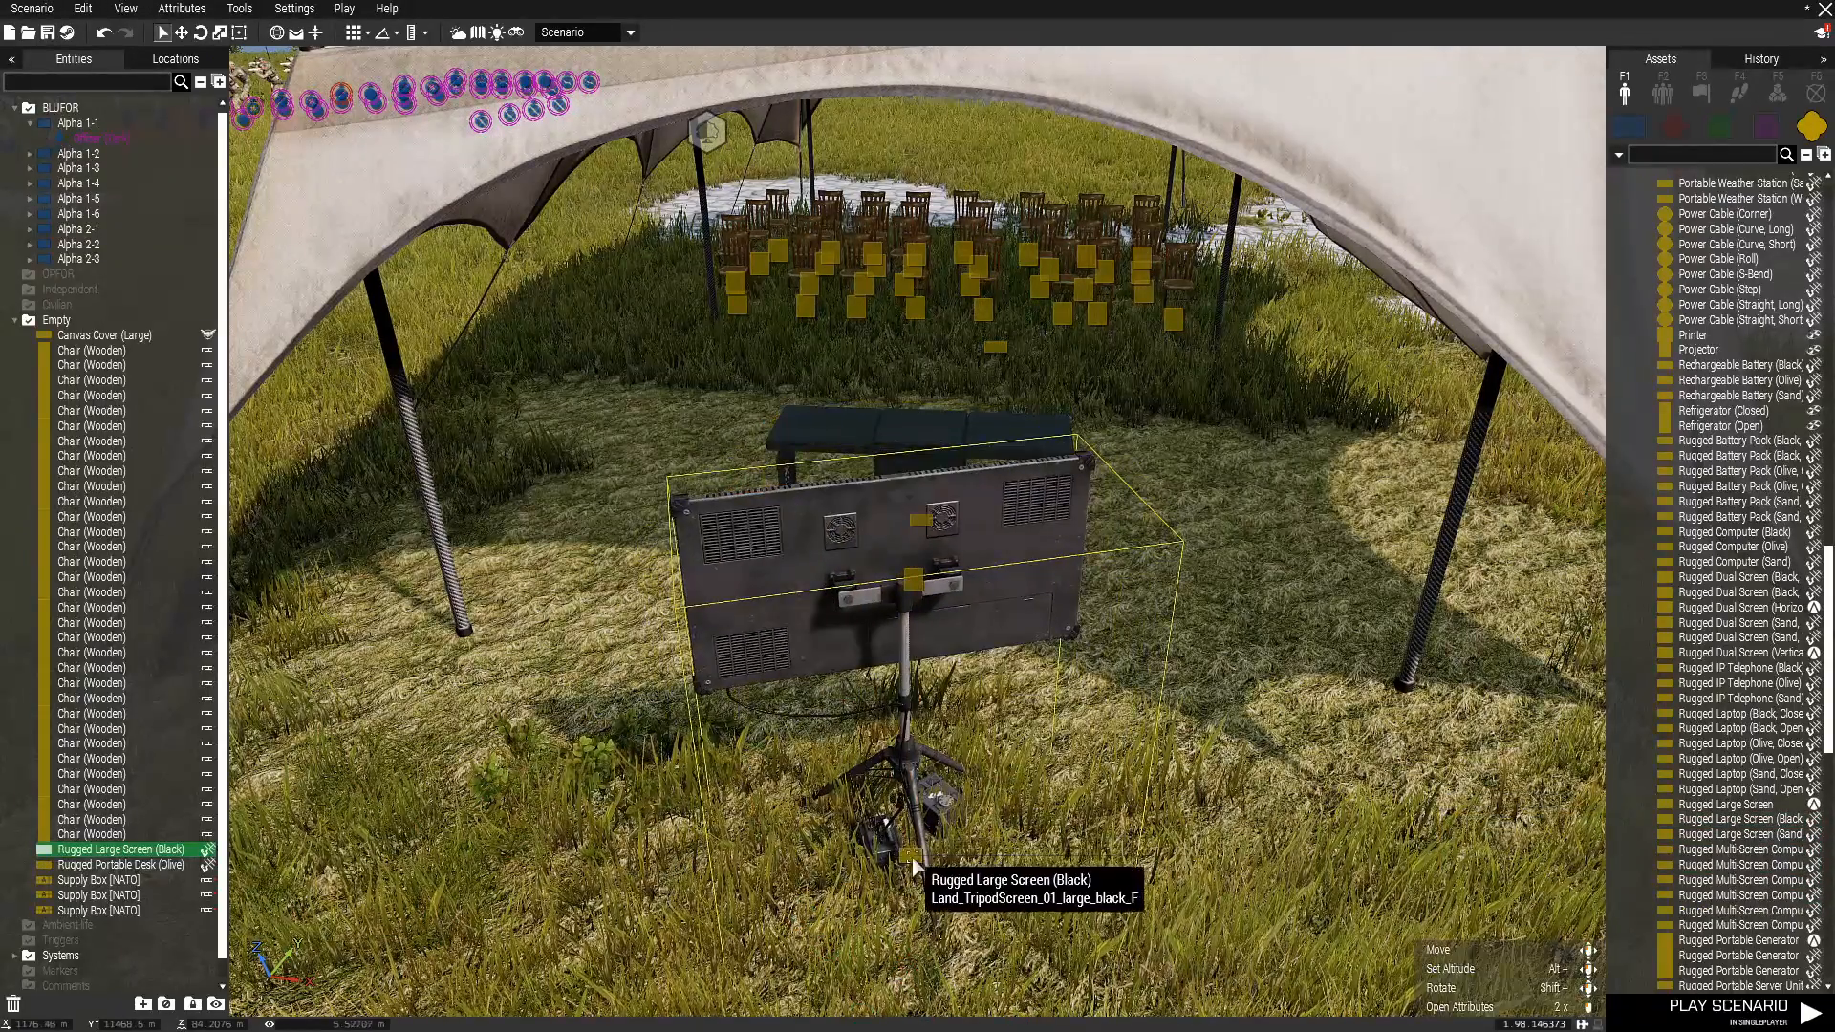
Move the Rugged Large Screen (Black) beside the desk under the canvas cover and deselect it.
{"action": "left_click_drag", "start_coordinate": [913, 860], "coordinate": [1267, 565]}
{"action": "left_click", "coordinate": [1301, 656]}
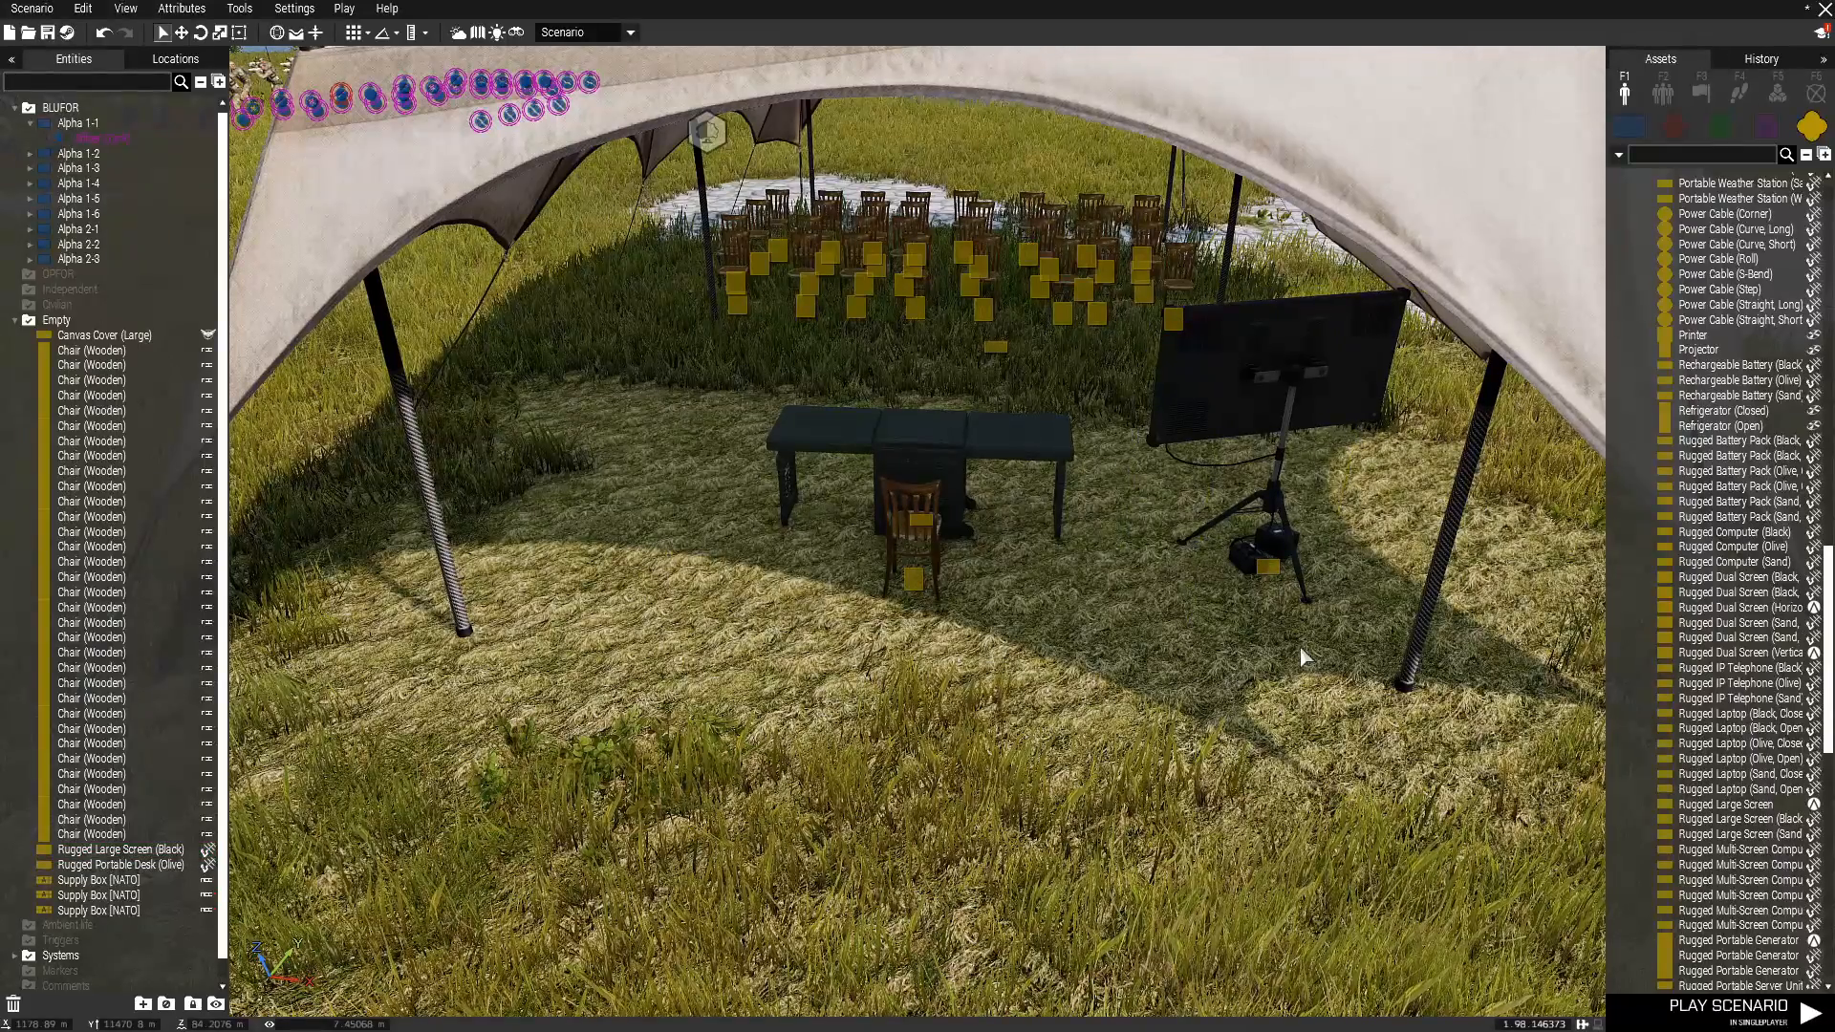
{"action": "right_click_drag", "start_coordinate": [1141, 710], "coordinate": [900, 792]}
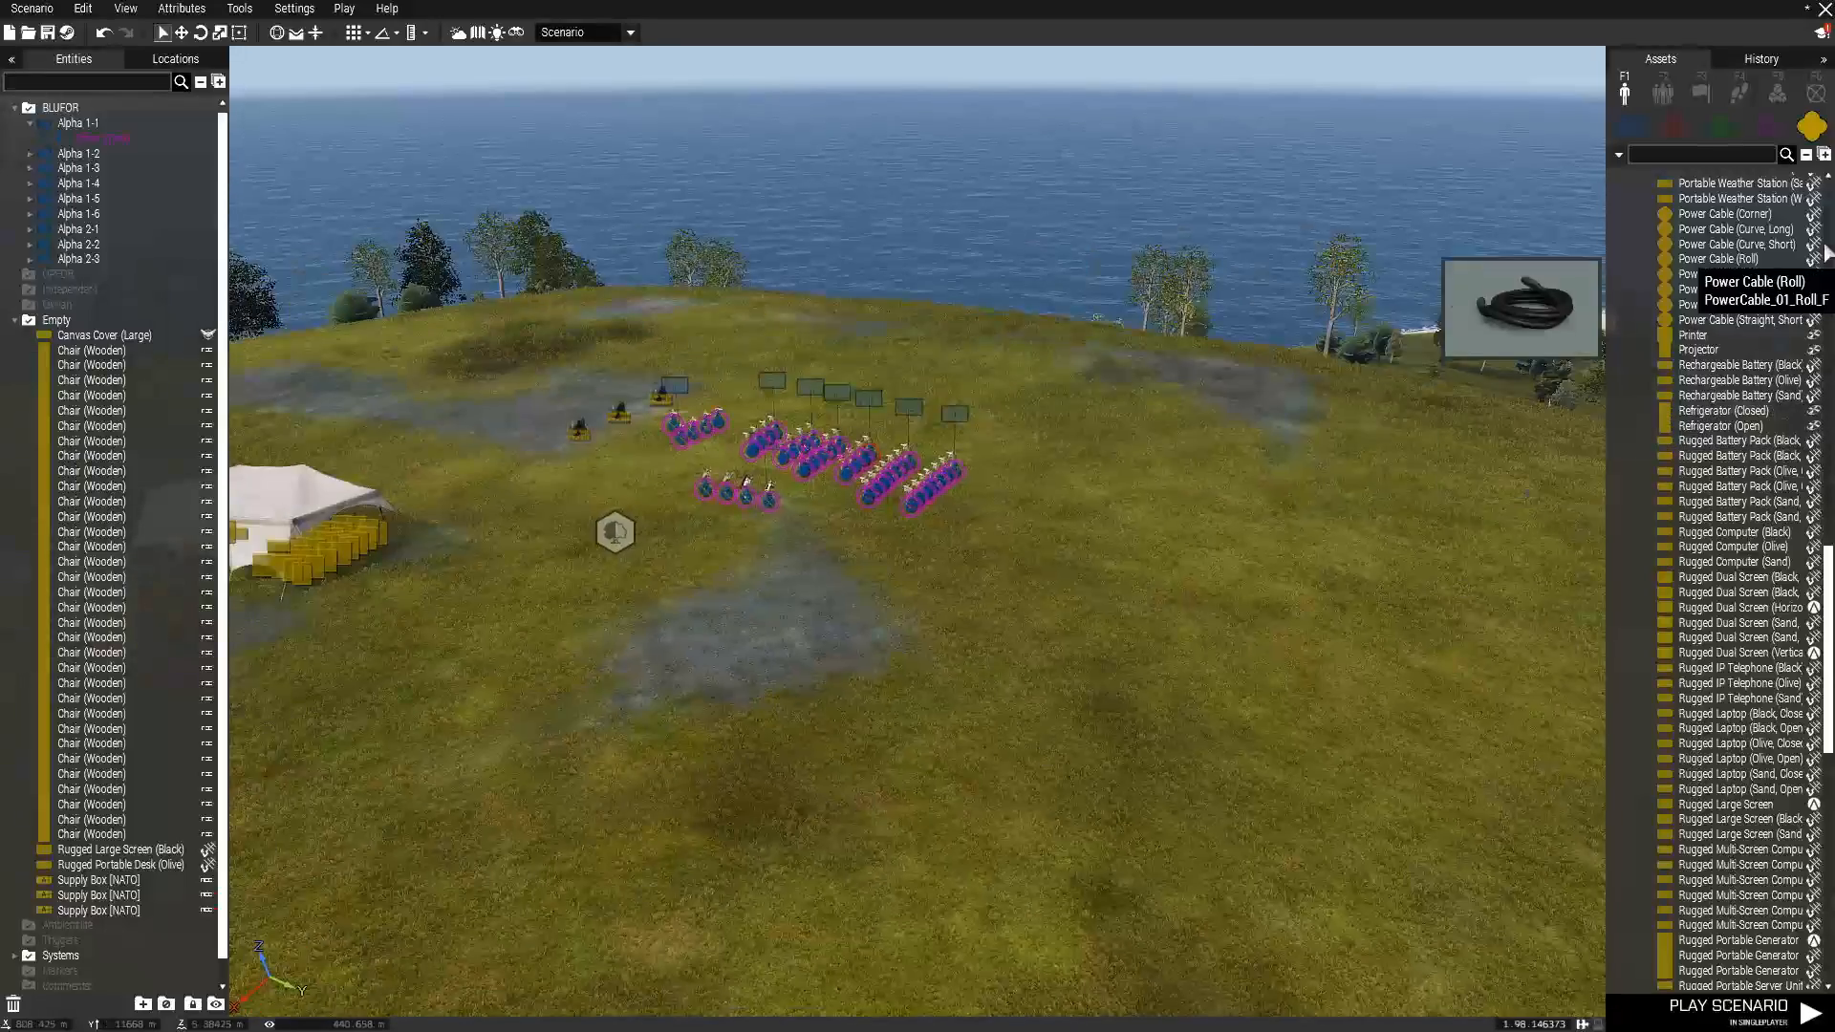
Collapse the Electronics and Things categories and expand Storage under Supplies in the asset list.
{"action": "scroll", "coordinate": [1715, 409], "scroll_direction": "up", "scroll_amount": 7}
{"action": "scroll", "coordinate": [1712, 406], "scroll_direction": "up", "scroll_amount": 8}
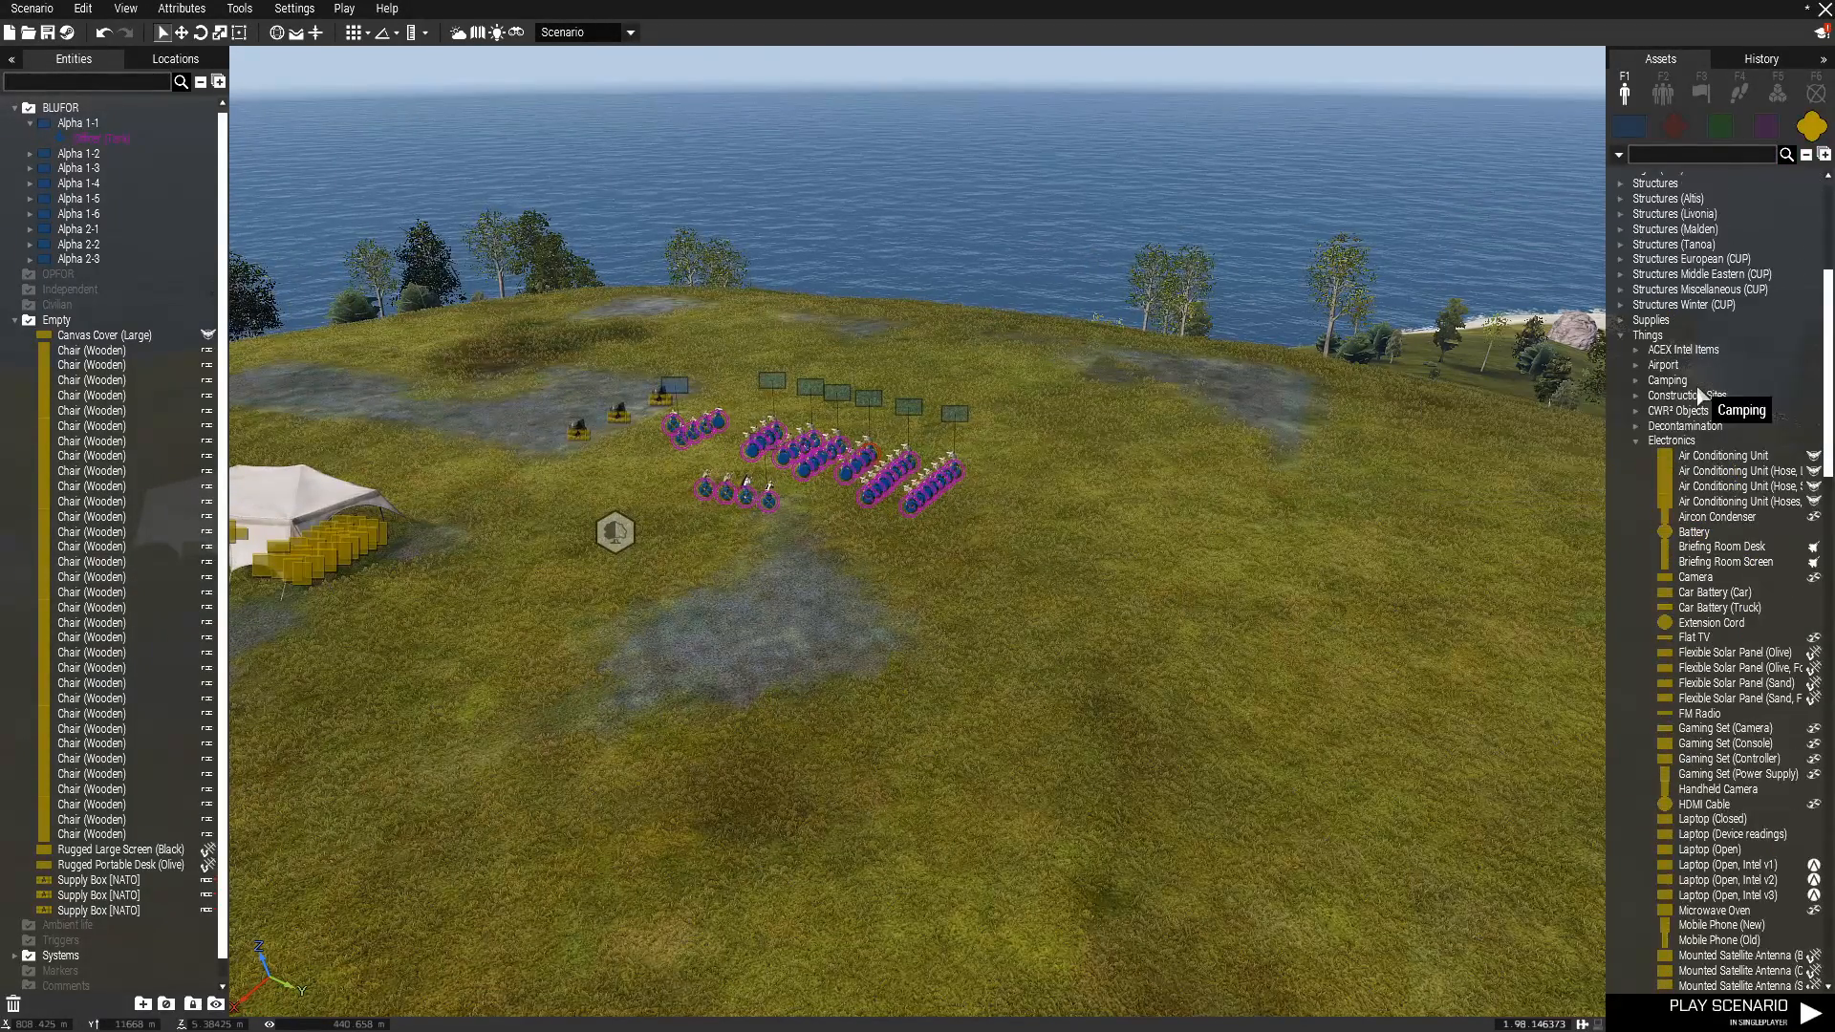
{"action": "left_click", "coordinate": [1633, 440]}
{"action": "left_click", "coordinate": [1617, 438]}
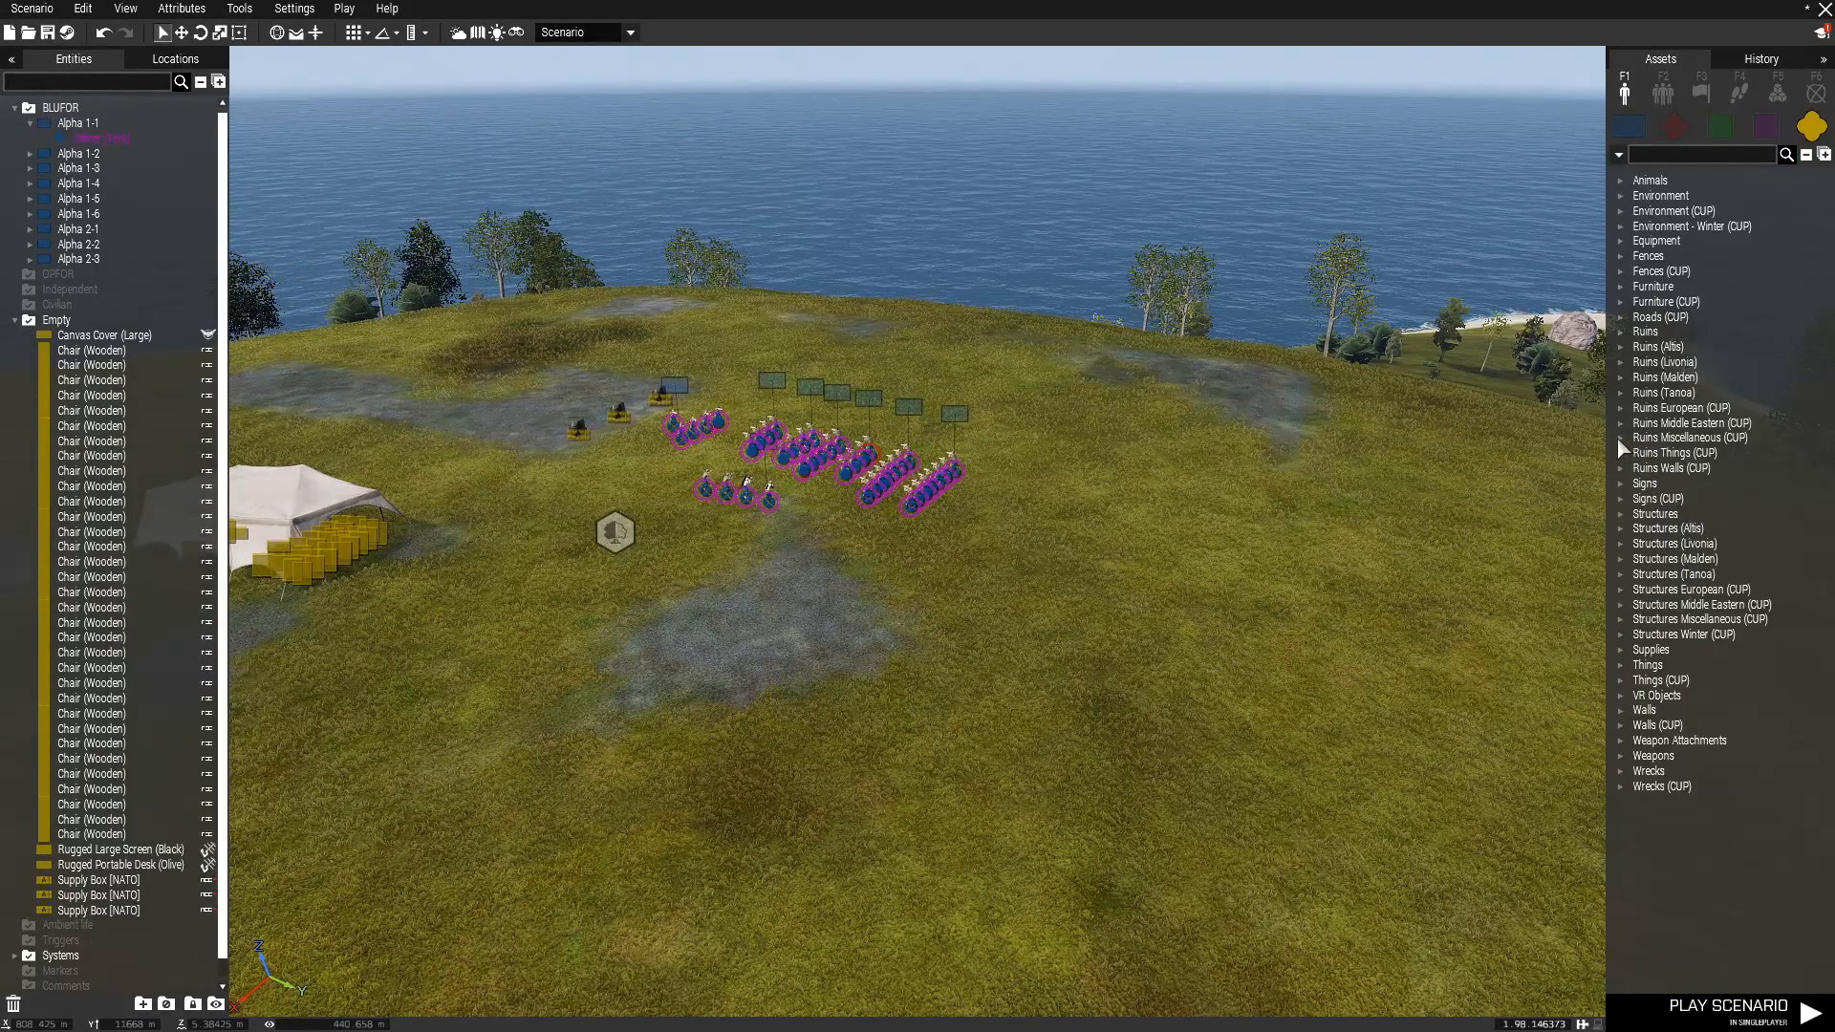
{"action": "left_click", "coordinate": [1622, 650]}
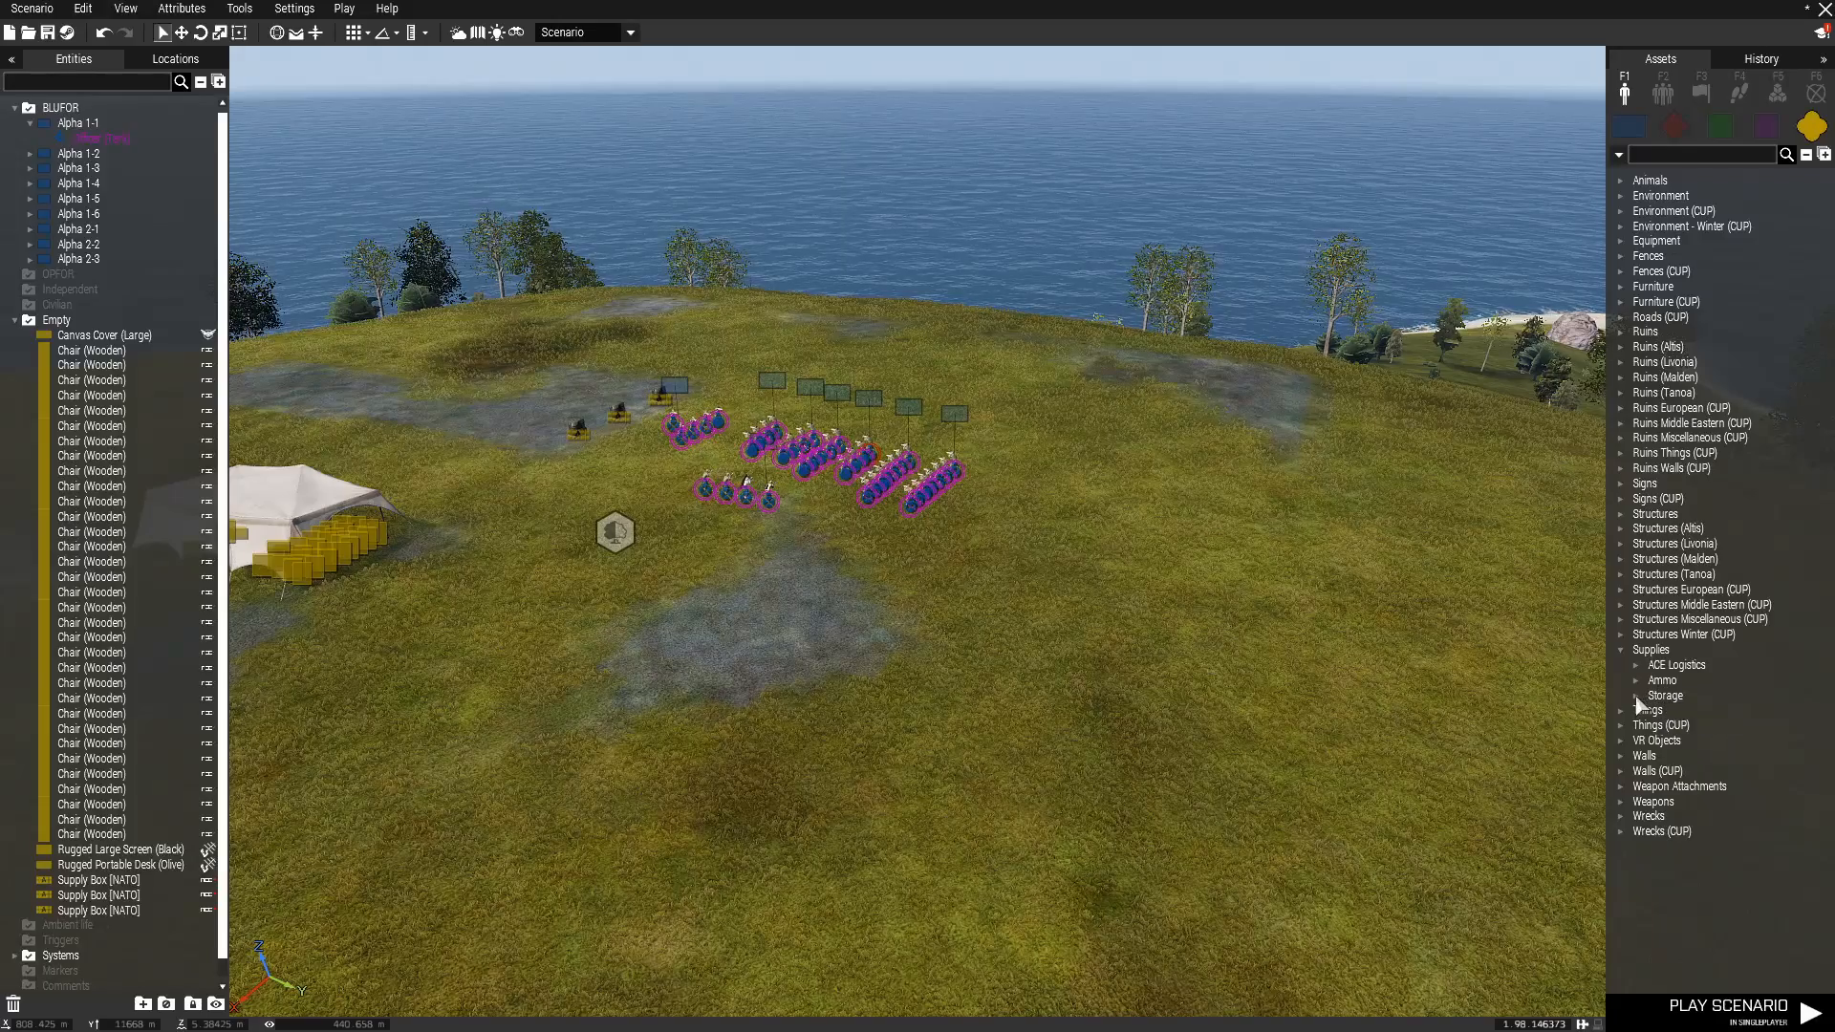
{"action": "left_click", "coordinate": [1635, 698]}
{"action": "scroll", "coordinate": [1691, 707], "scroll_direction": "down", "scroll_amount": 4}
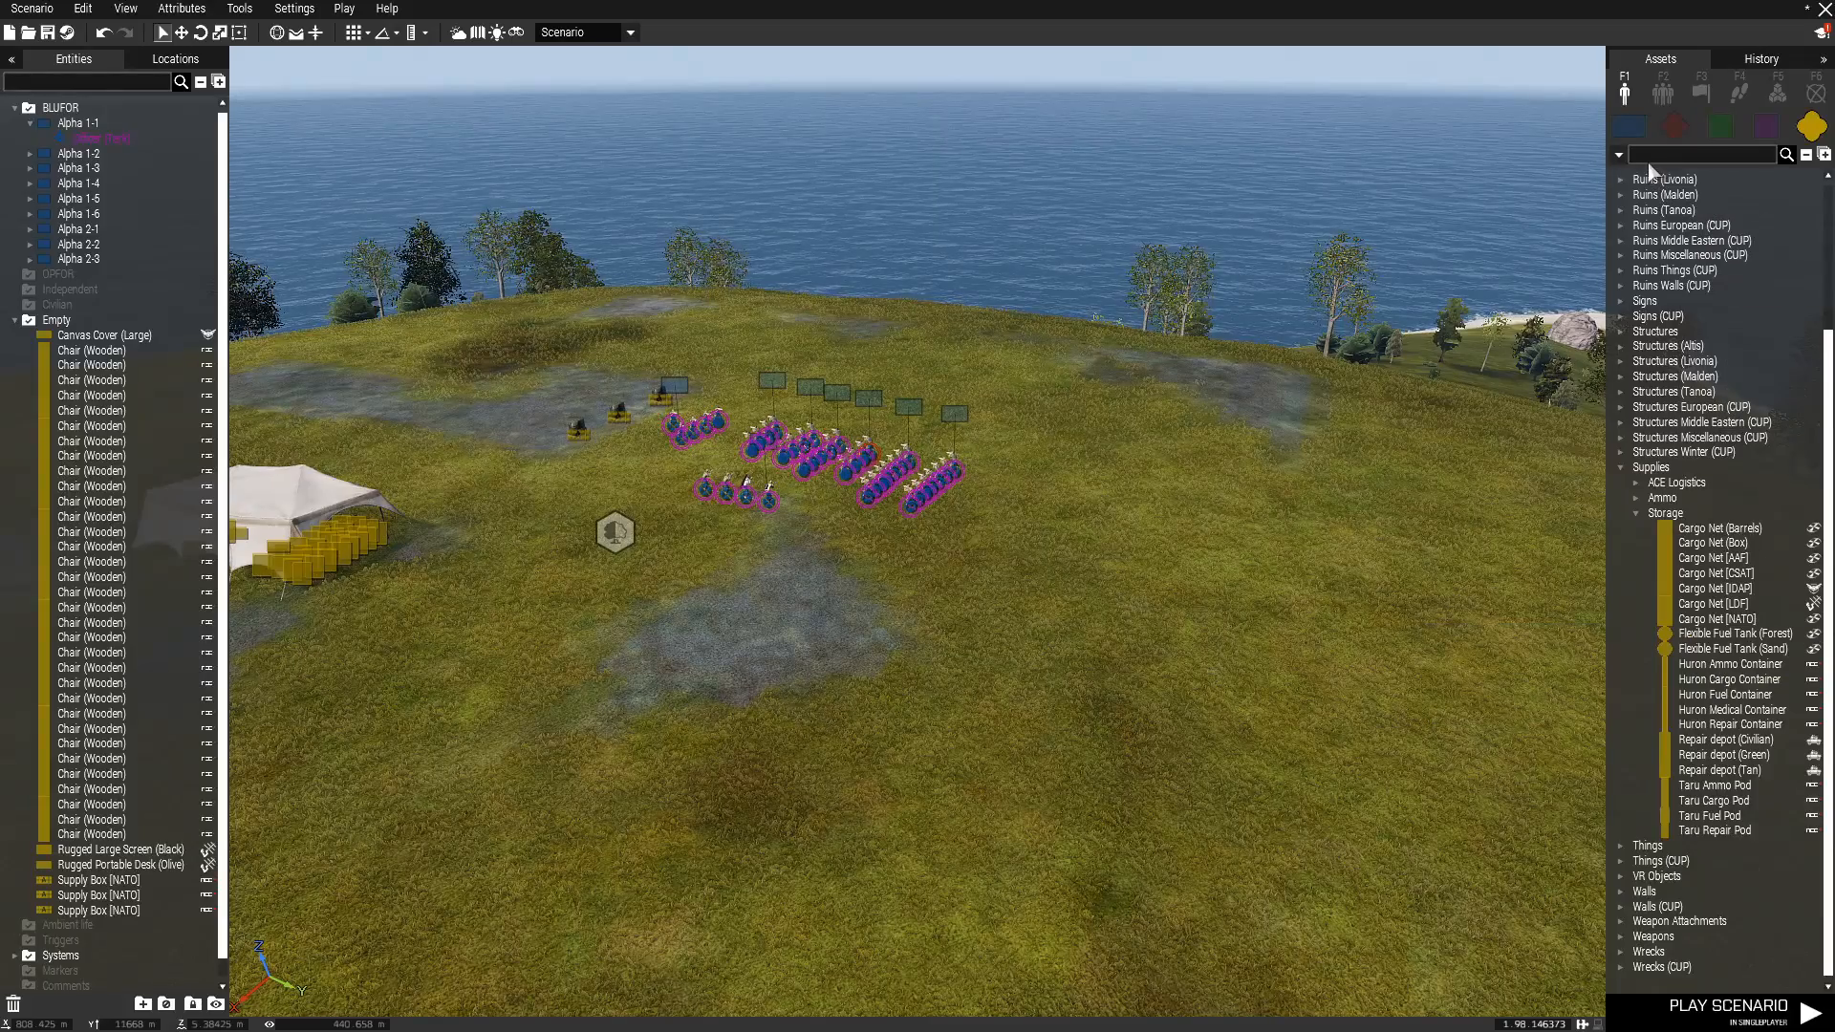
{"action": "type", "text": "flexib"}
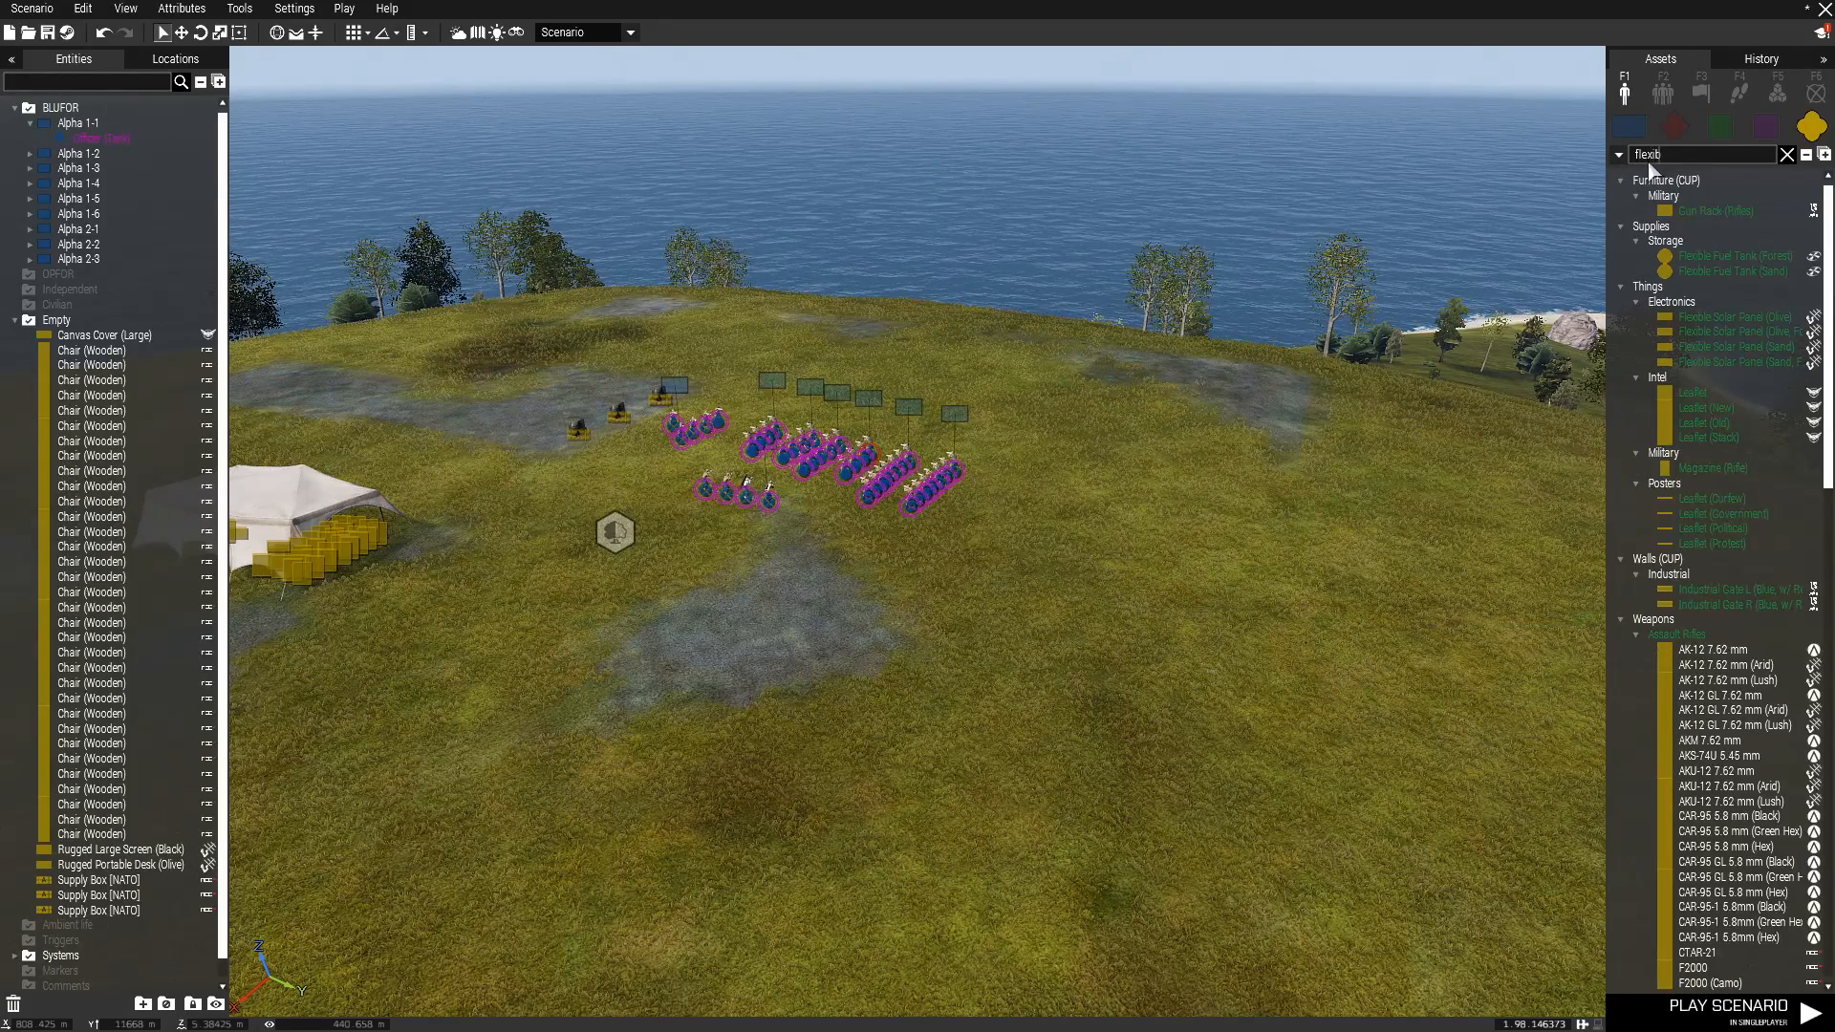
{"action": "type", "text": "le"}
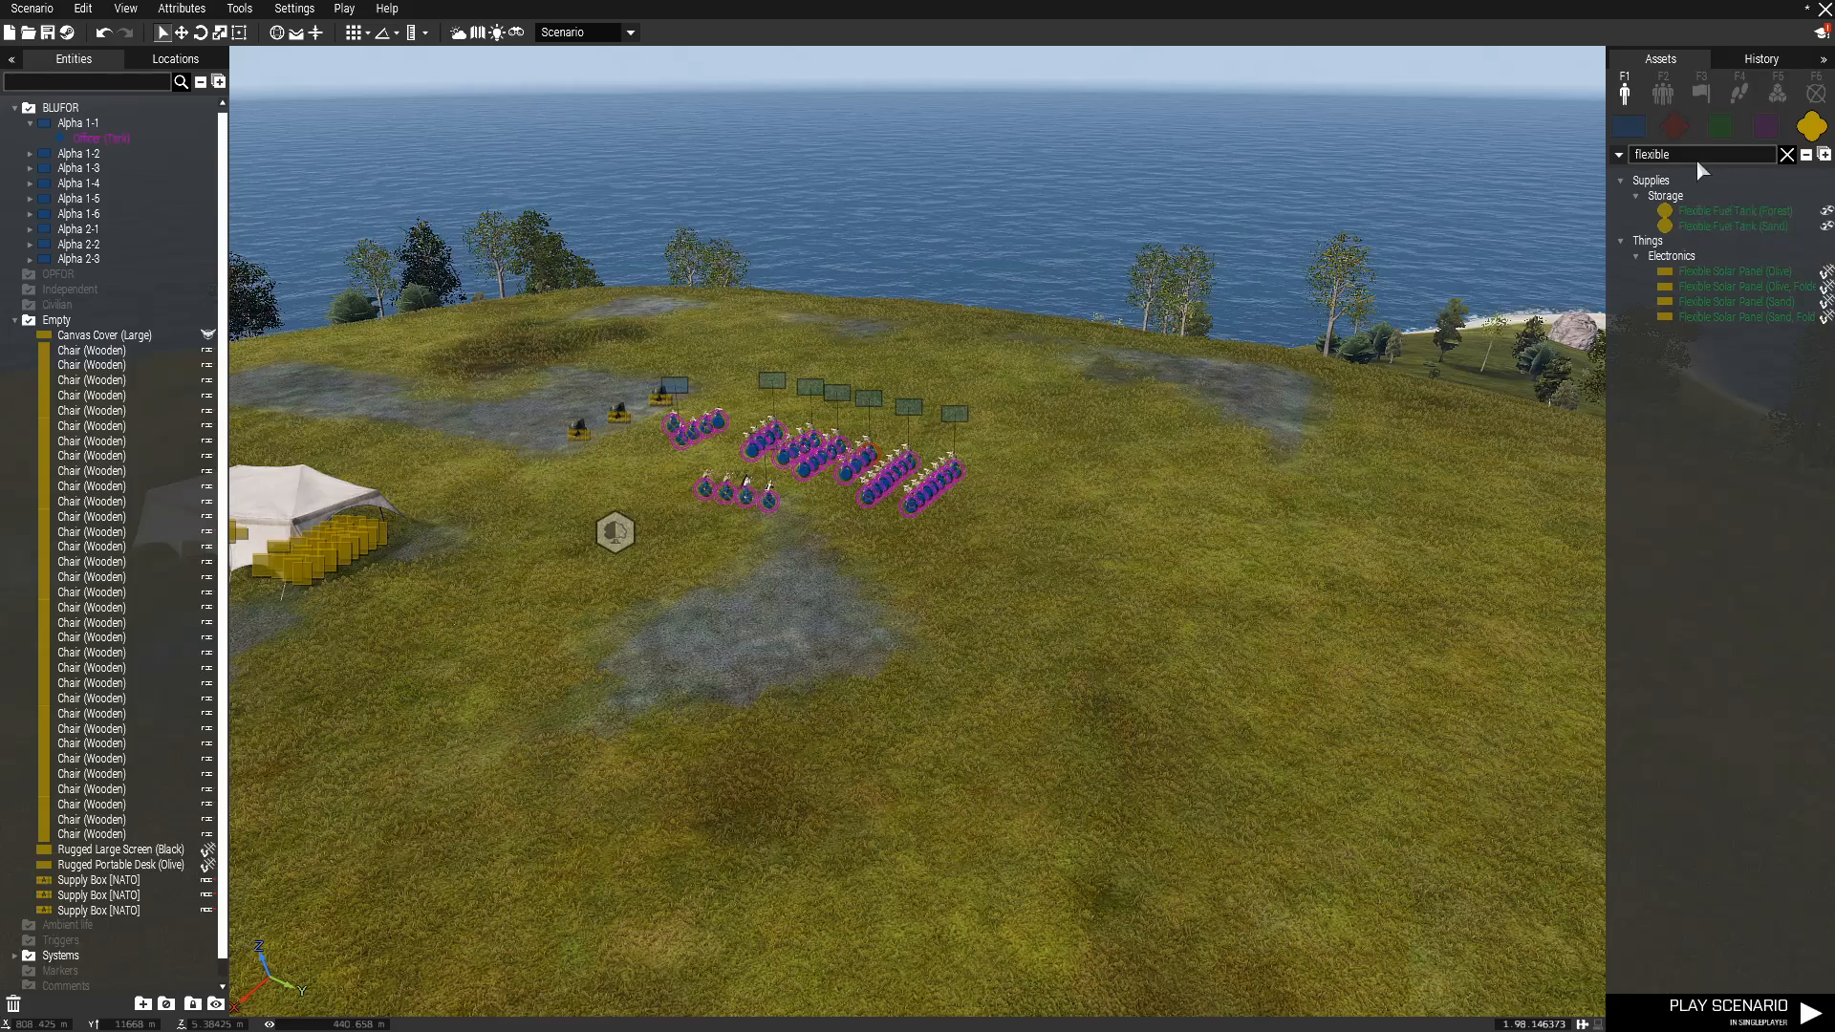
{"action": "key", "text": "BackSpace"}
{"action": "key", "text": "BackSpace"}
{"action": "key", "text": "BackSpace"}
{"action": "key", "text": "BackSpace"}
{"action": "key", "text": "BackSpace"}
{"action": "key", "text": "BackSpace"}
{"action": "key", "text": "BackSpace"}
{"action": "key", "text": "BackSpace"}
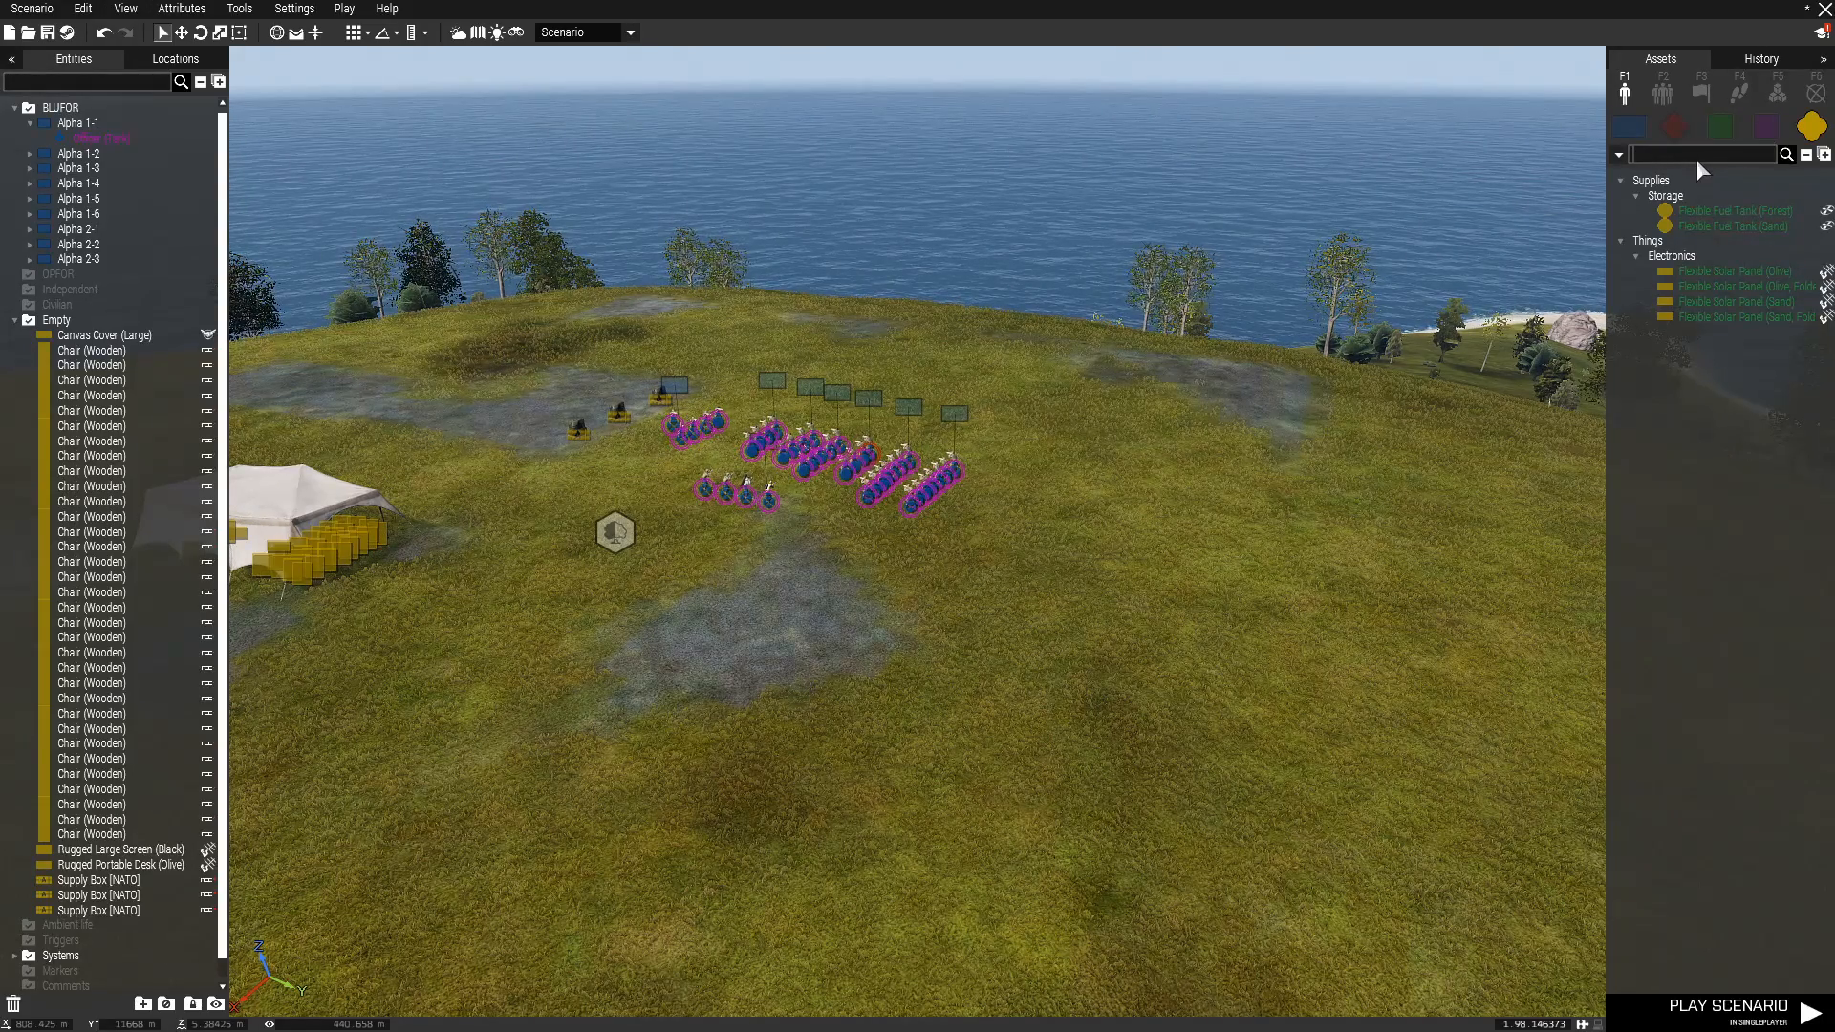
Search the assets for "fuel" and place a Fuel Bladder (Forest) on the grass beside the squads.
{"action": "type", "text": "fuel"}
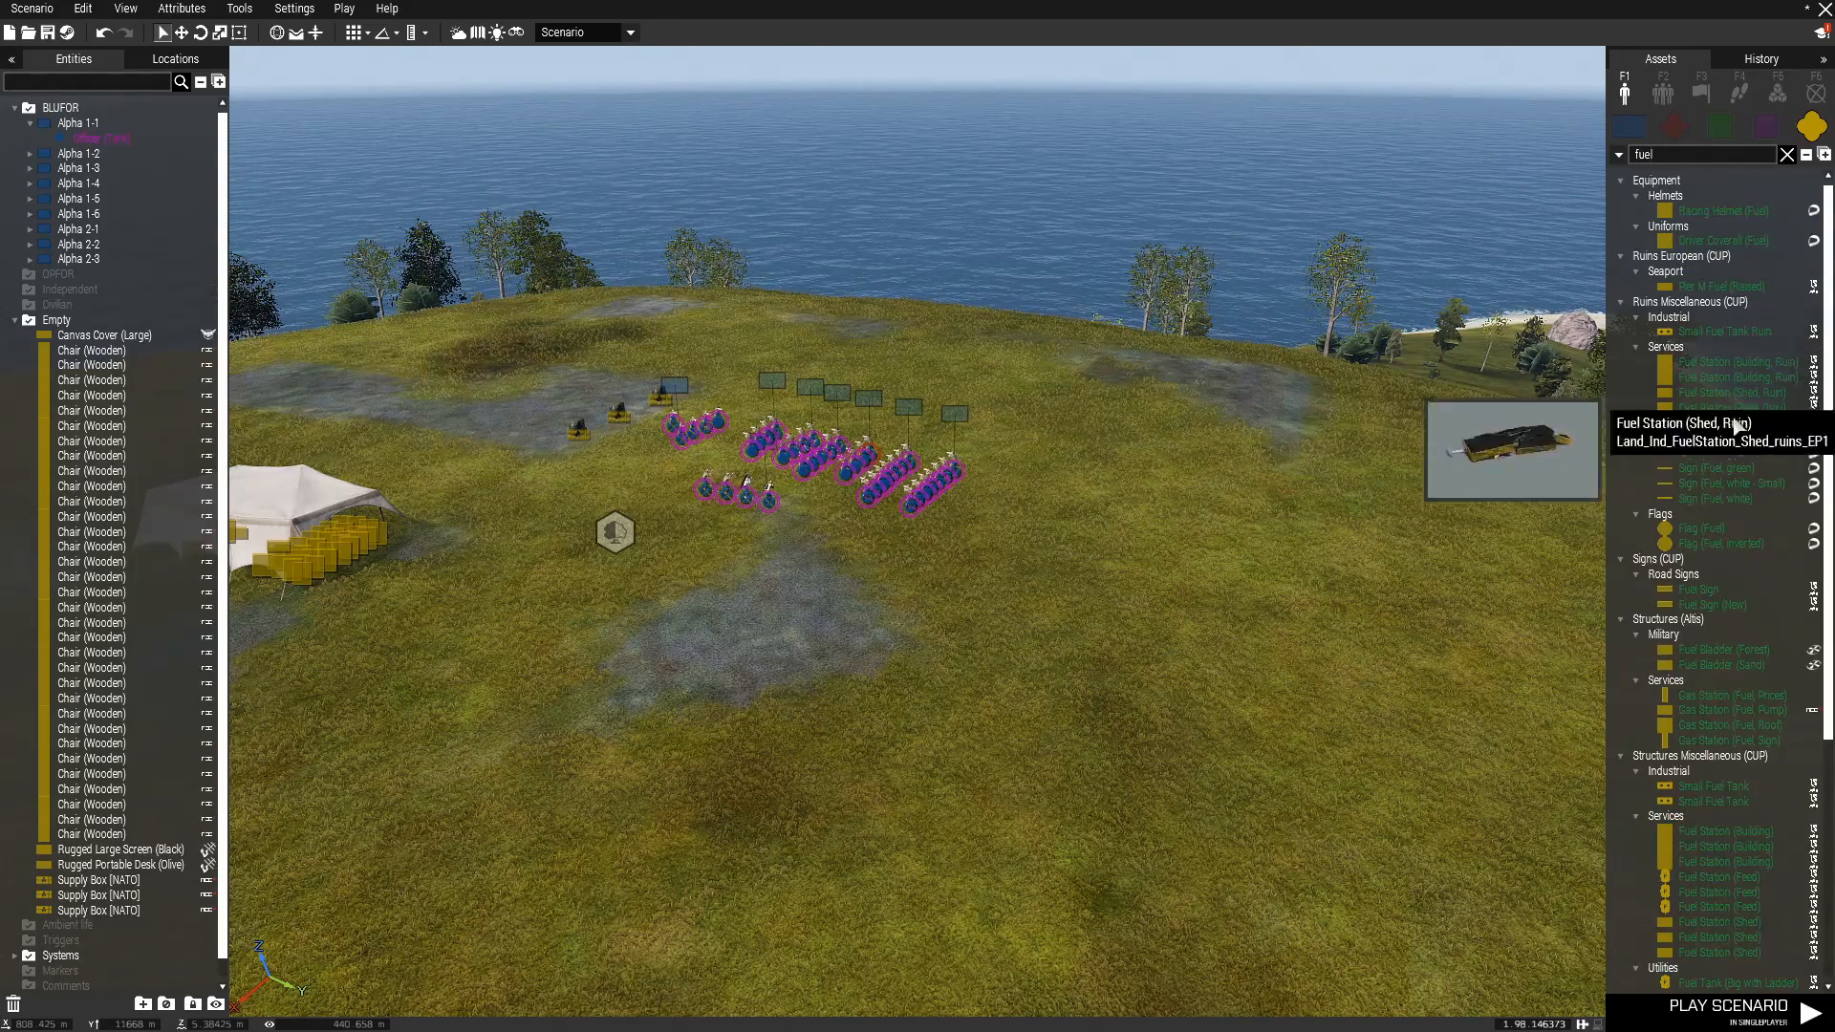
{"action": "scroll", "coordinate": [1732, 491], "scroll_direction": "down", "scroll_amount": 7}
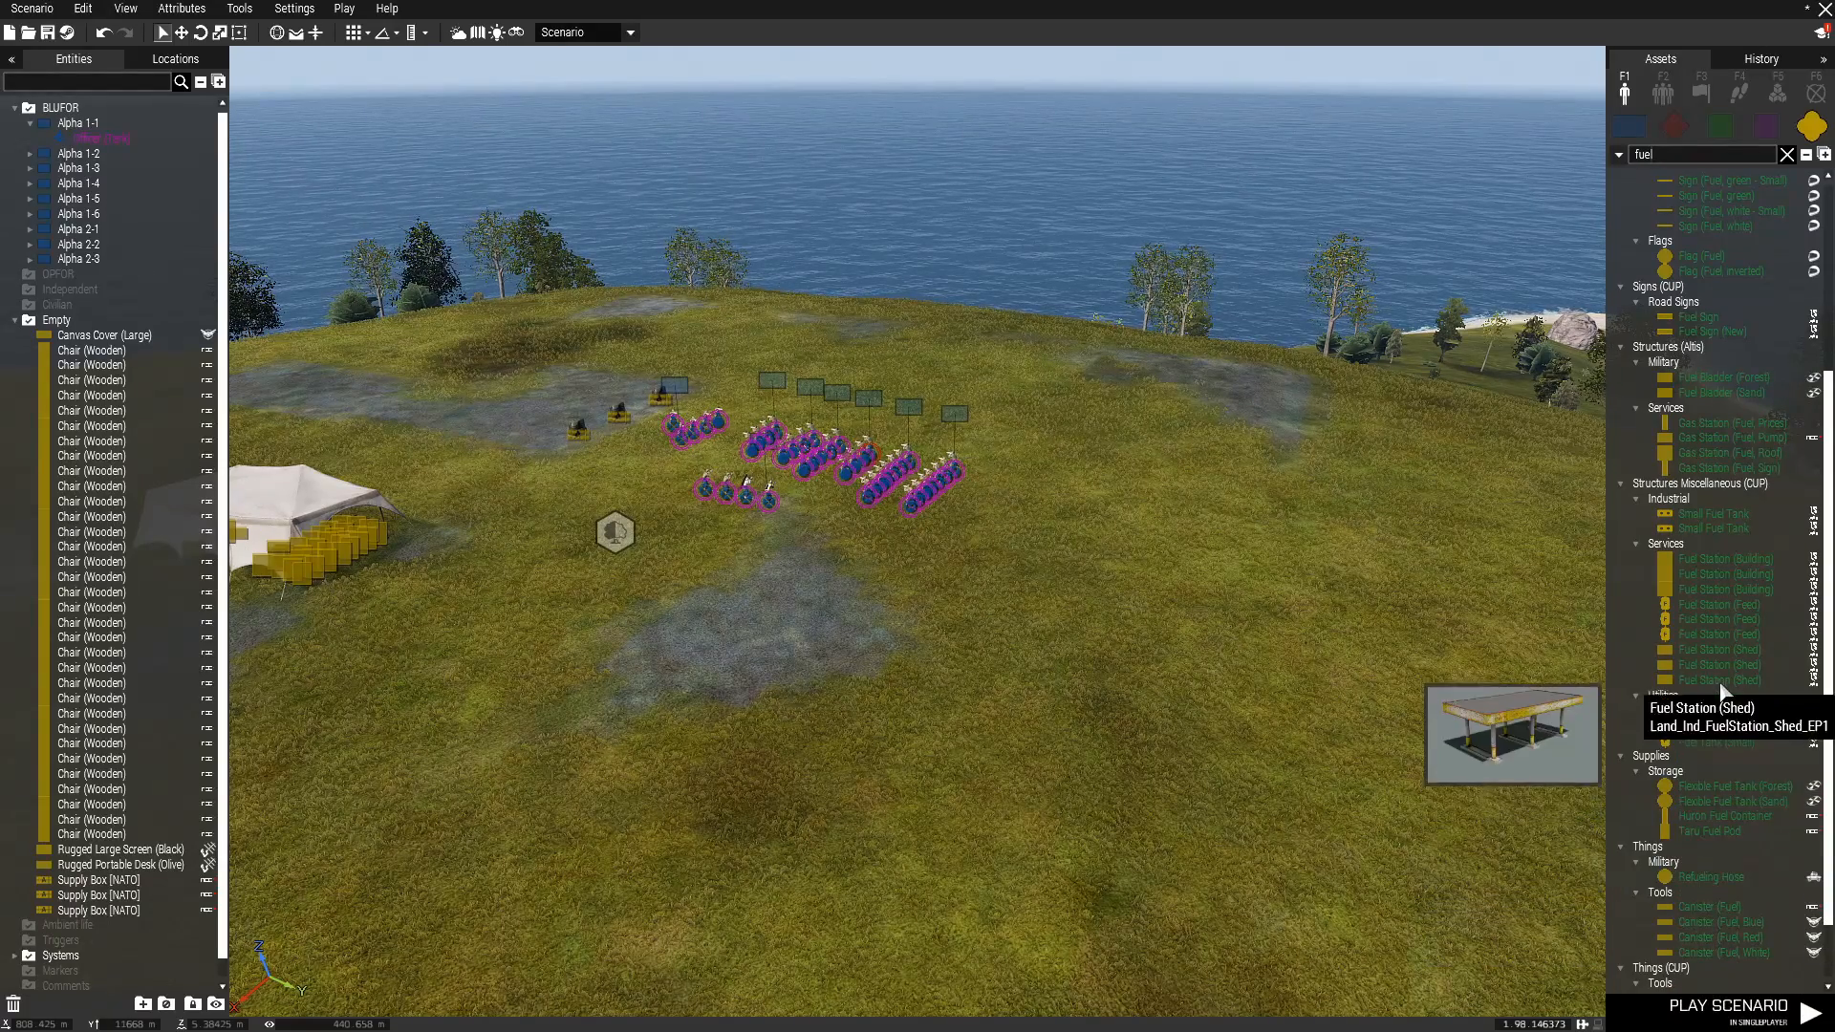
{"action": "left_click", "coordinate": [1731, 381]}
{"action": "scroll", "coordinate": [1040, 808], "scroll_direction": "up", "scroll_amount": 5}
{"action": "left_click", "coordinate": [1157, 557]}
{"action": "left_click_drag", "start_coordinate": [1157, 557], "coordinate": [616, 421], "text": "shift"}
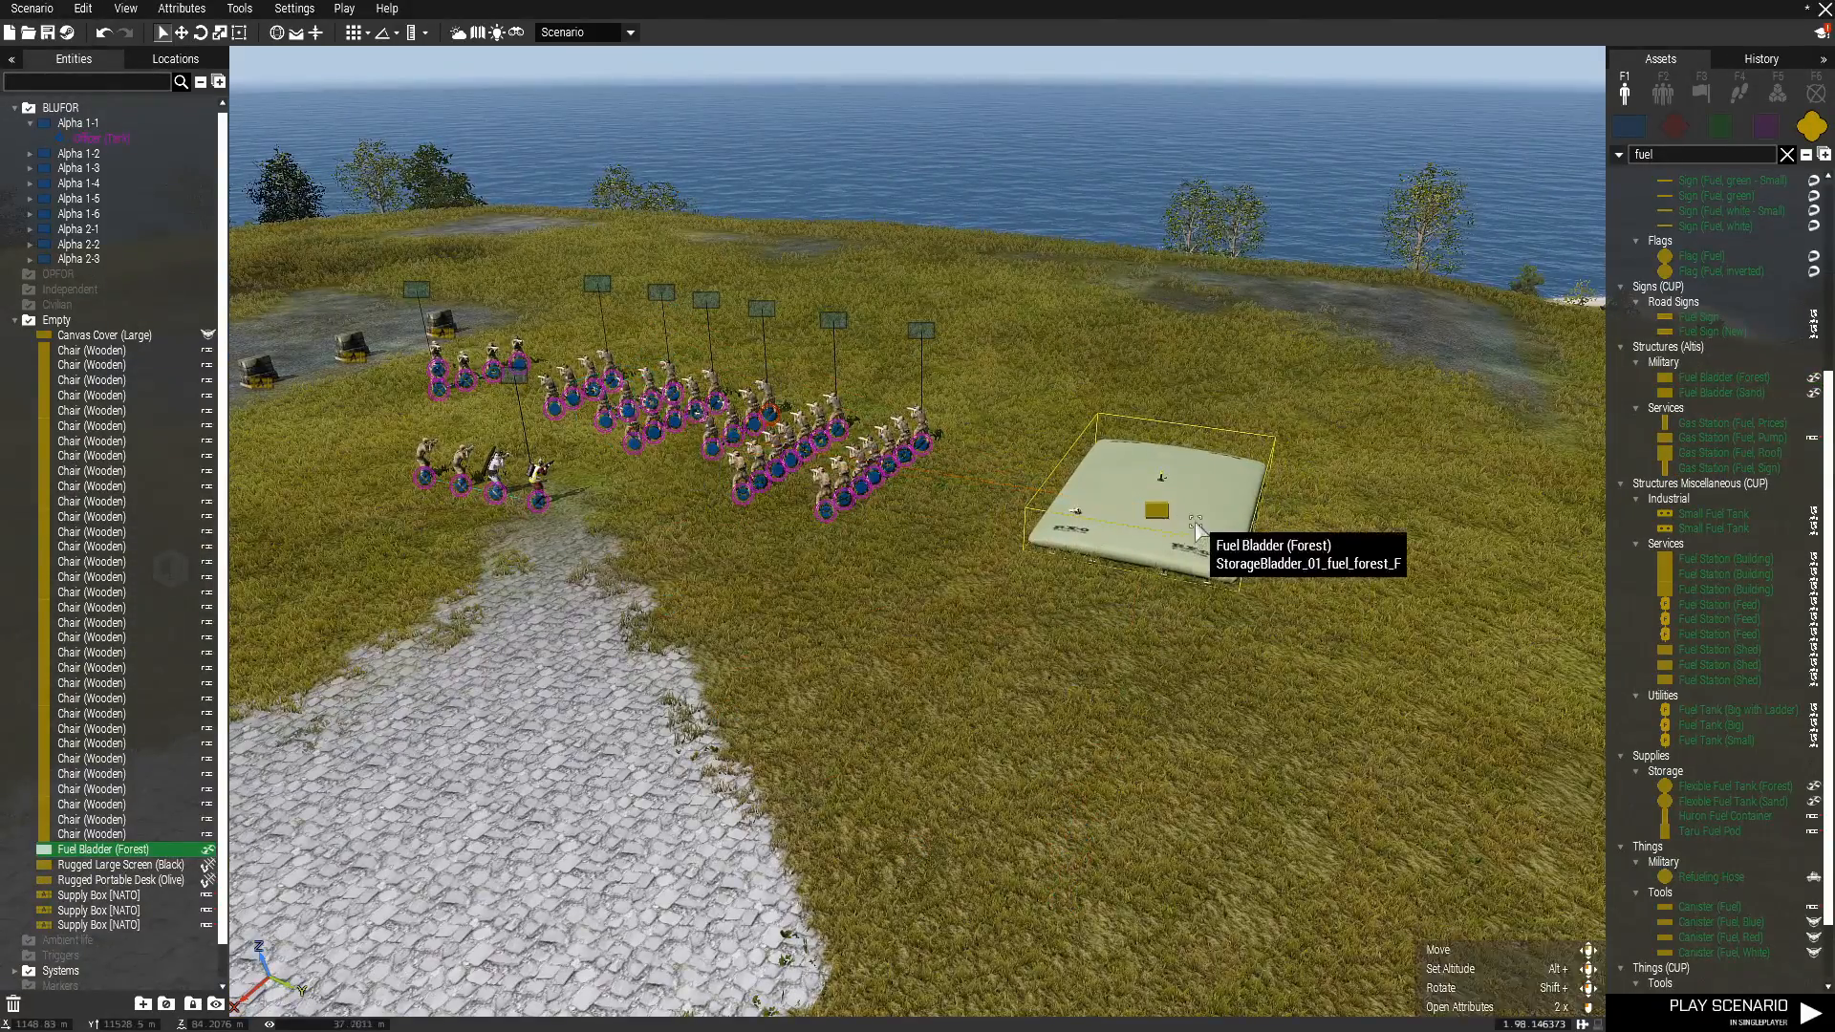
Move the fuel bladder farther away from the squads on the open grass.
{"action": "key", "text": "w"}
{"action": "key", "text": "d"}
{"action": "left_click_drag", "start_coordinate": [1159, 514], "coordinate": [834, 521]}
In the fuel bladder's attributes, disable damage and set its ACE Rearm Cargo to 10000.
{"action": "double_click", "coordinate": [834, 520]}
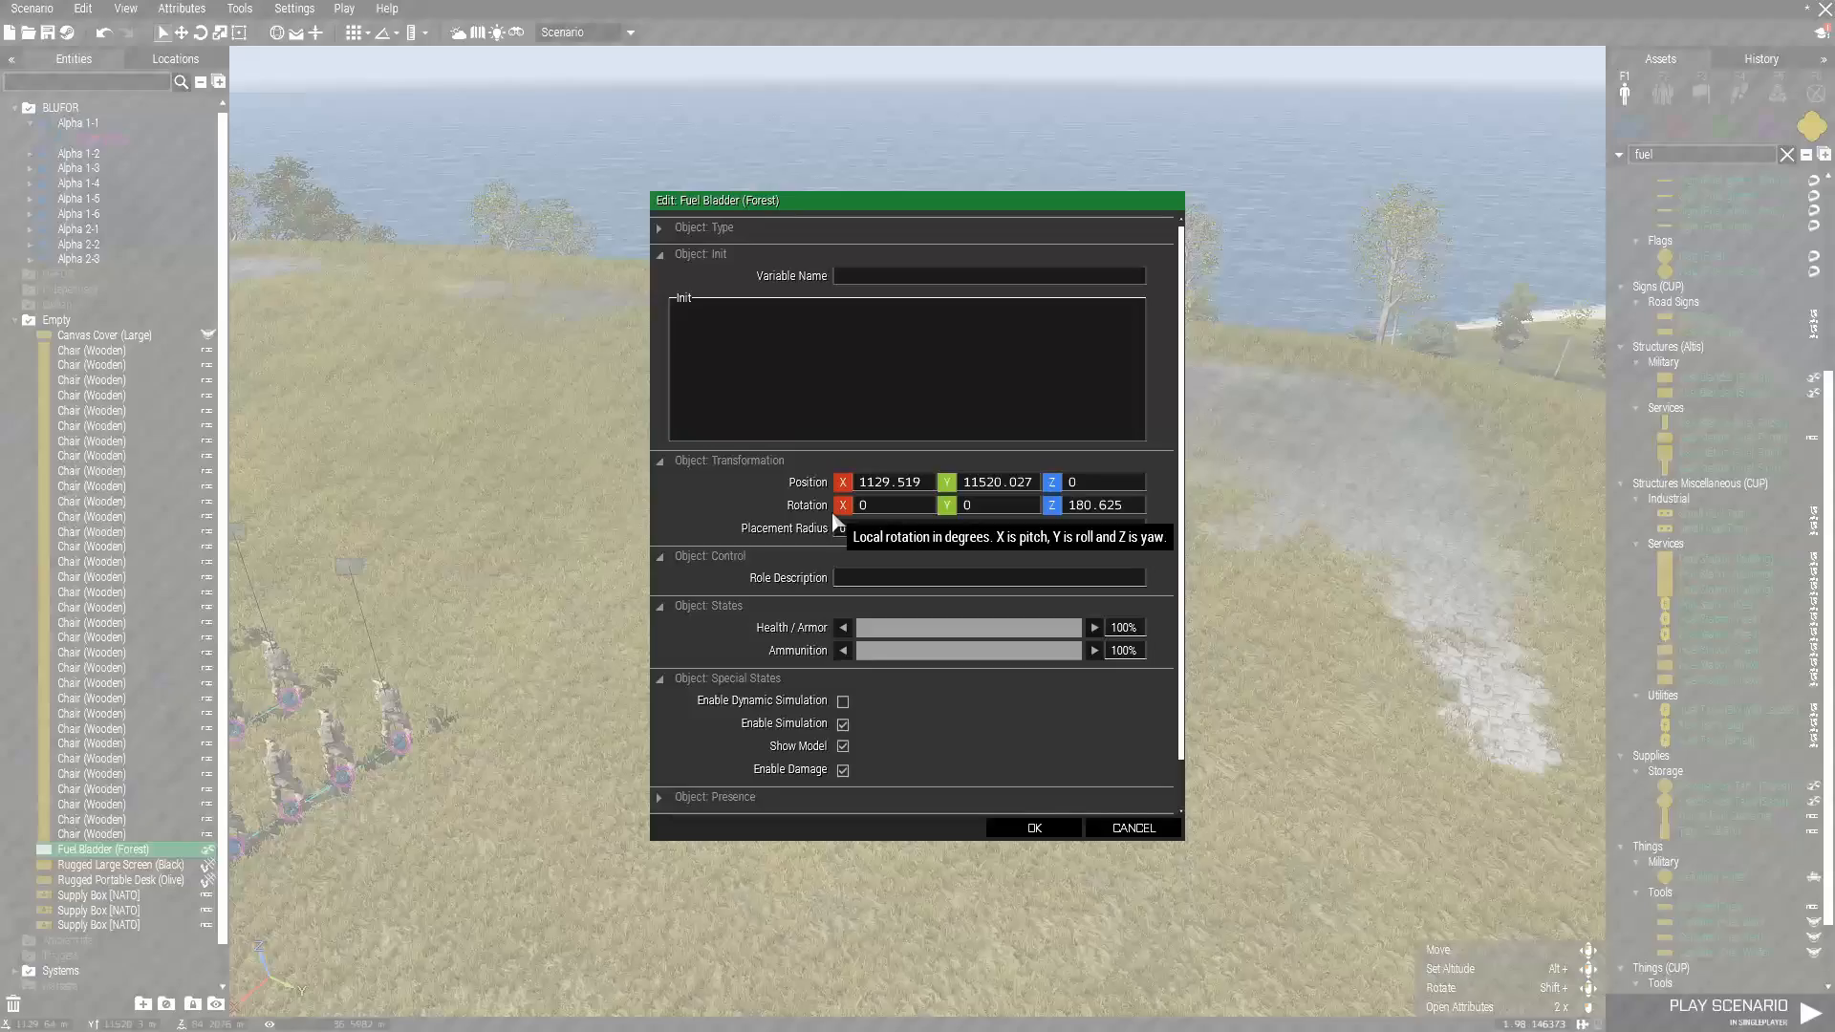
{"action": "scroll", "coordinate": [944, 708], "scroll_direction": "down", "scroll_amount": 1}
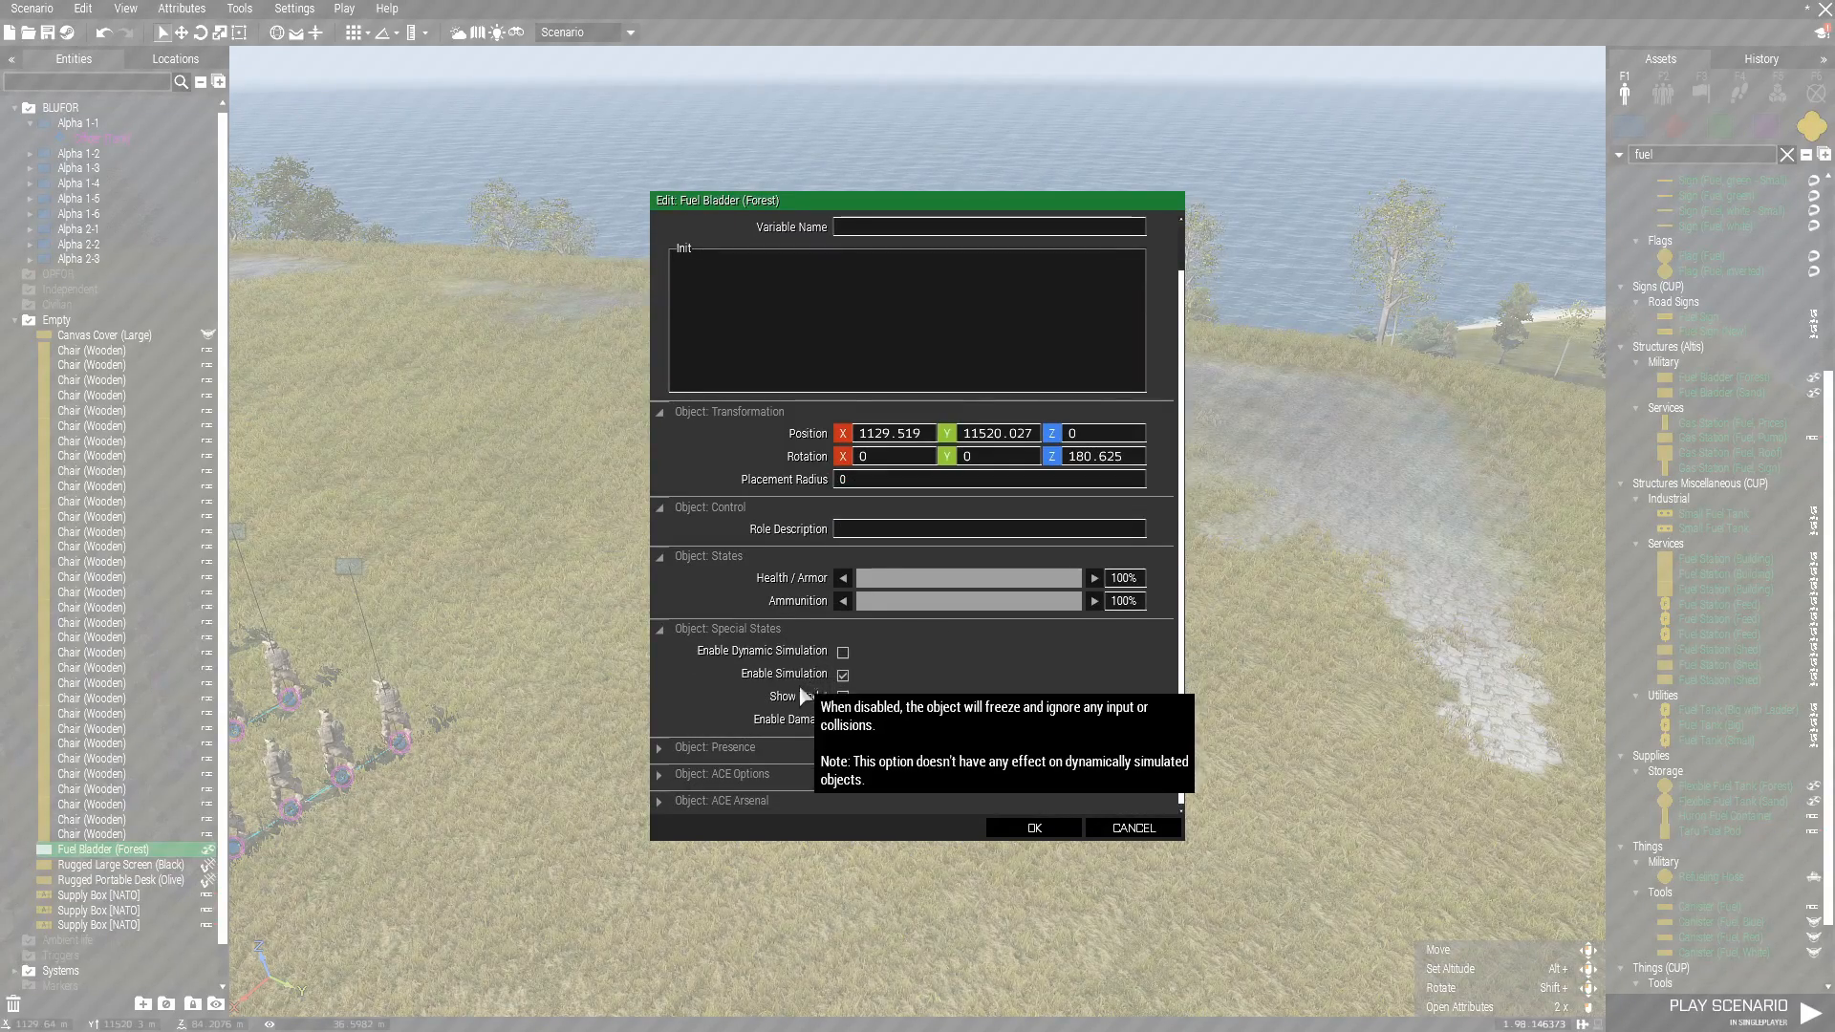
{"action": "left_click", "coordinate": [736, 776]}
{"action": "scroll", "coordinate": [902, 731], "scroll_direction": "down", "scroll_amount": 3}
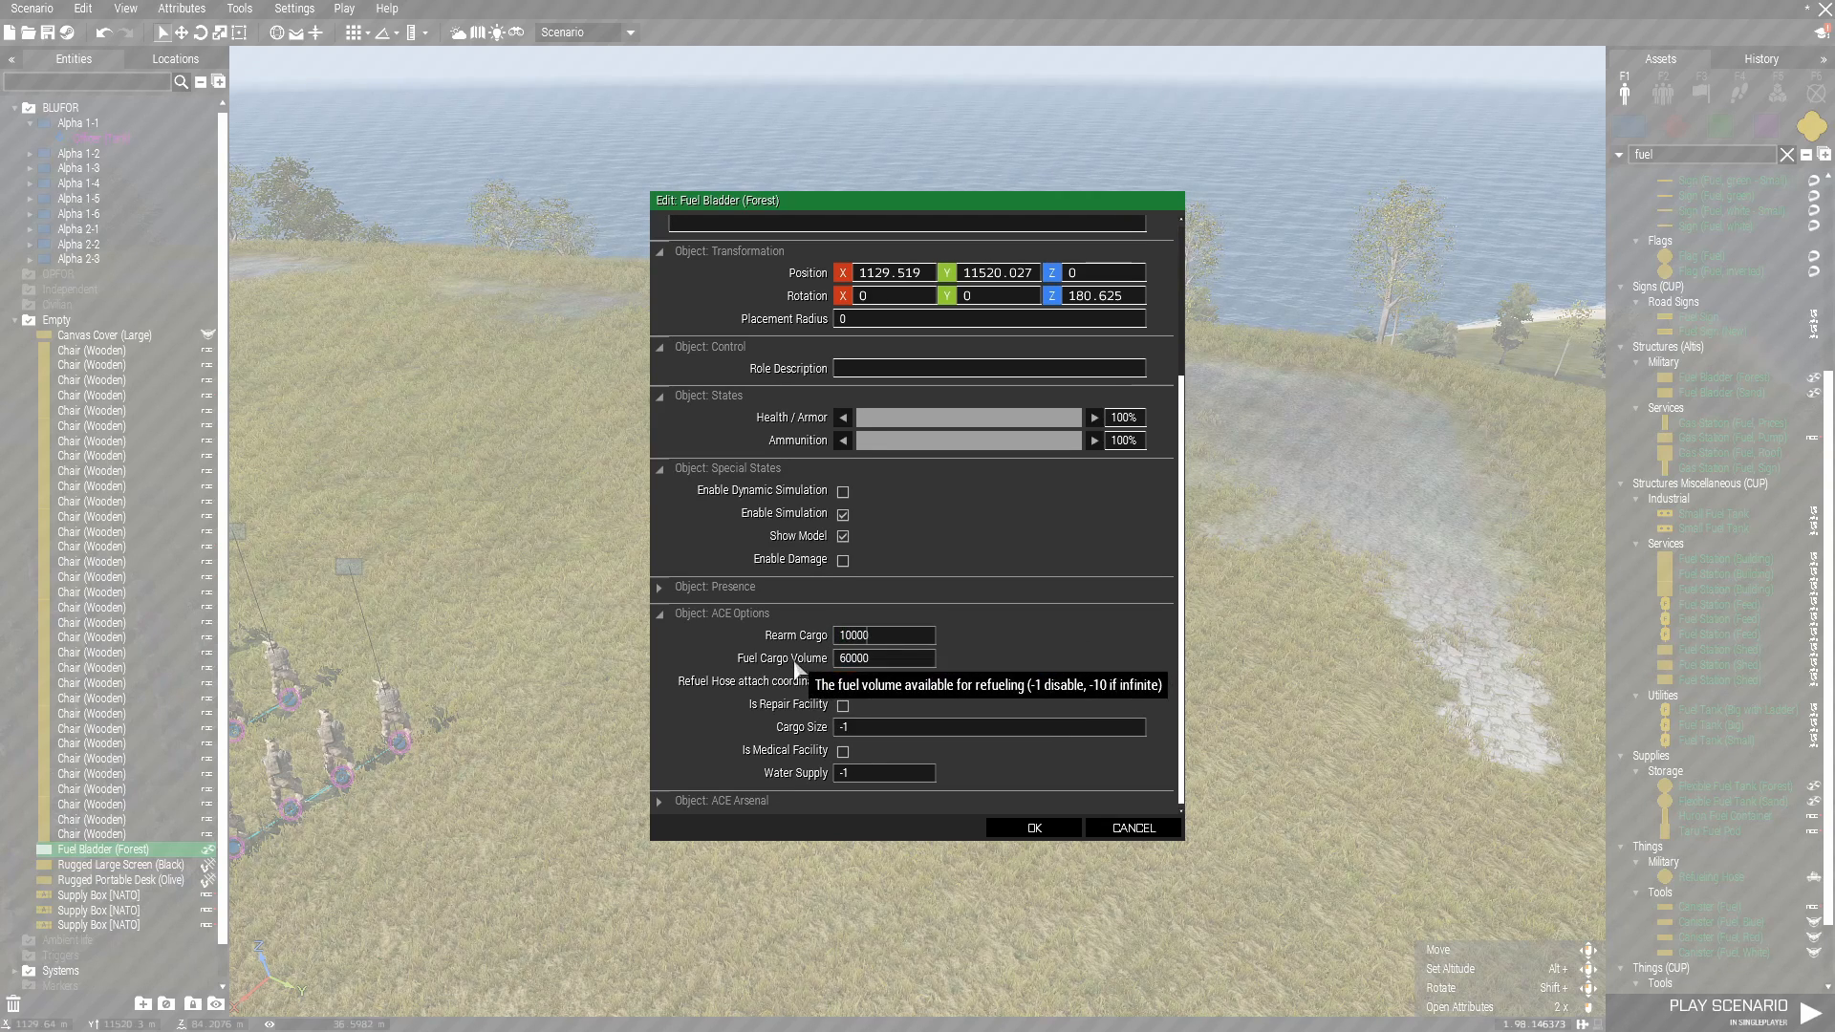
Set the bladder's Fuel Cargo Volume to -10, mark it as a repair facility and accept the attributes.
{"action": "left_click", "coordinate": [872, 661]}
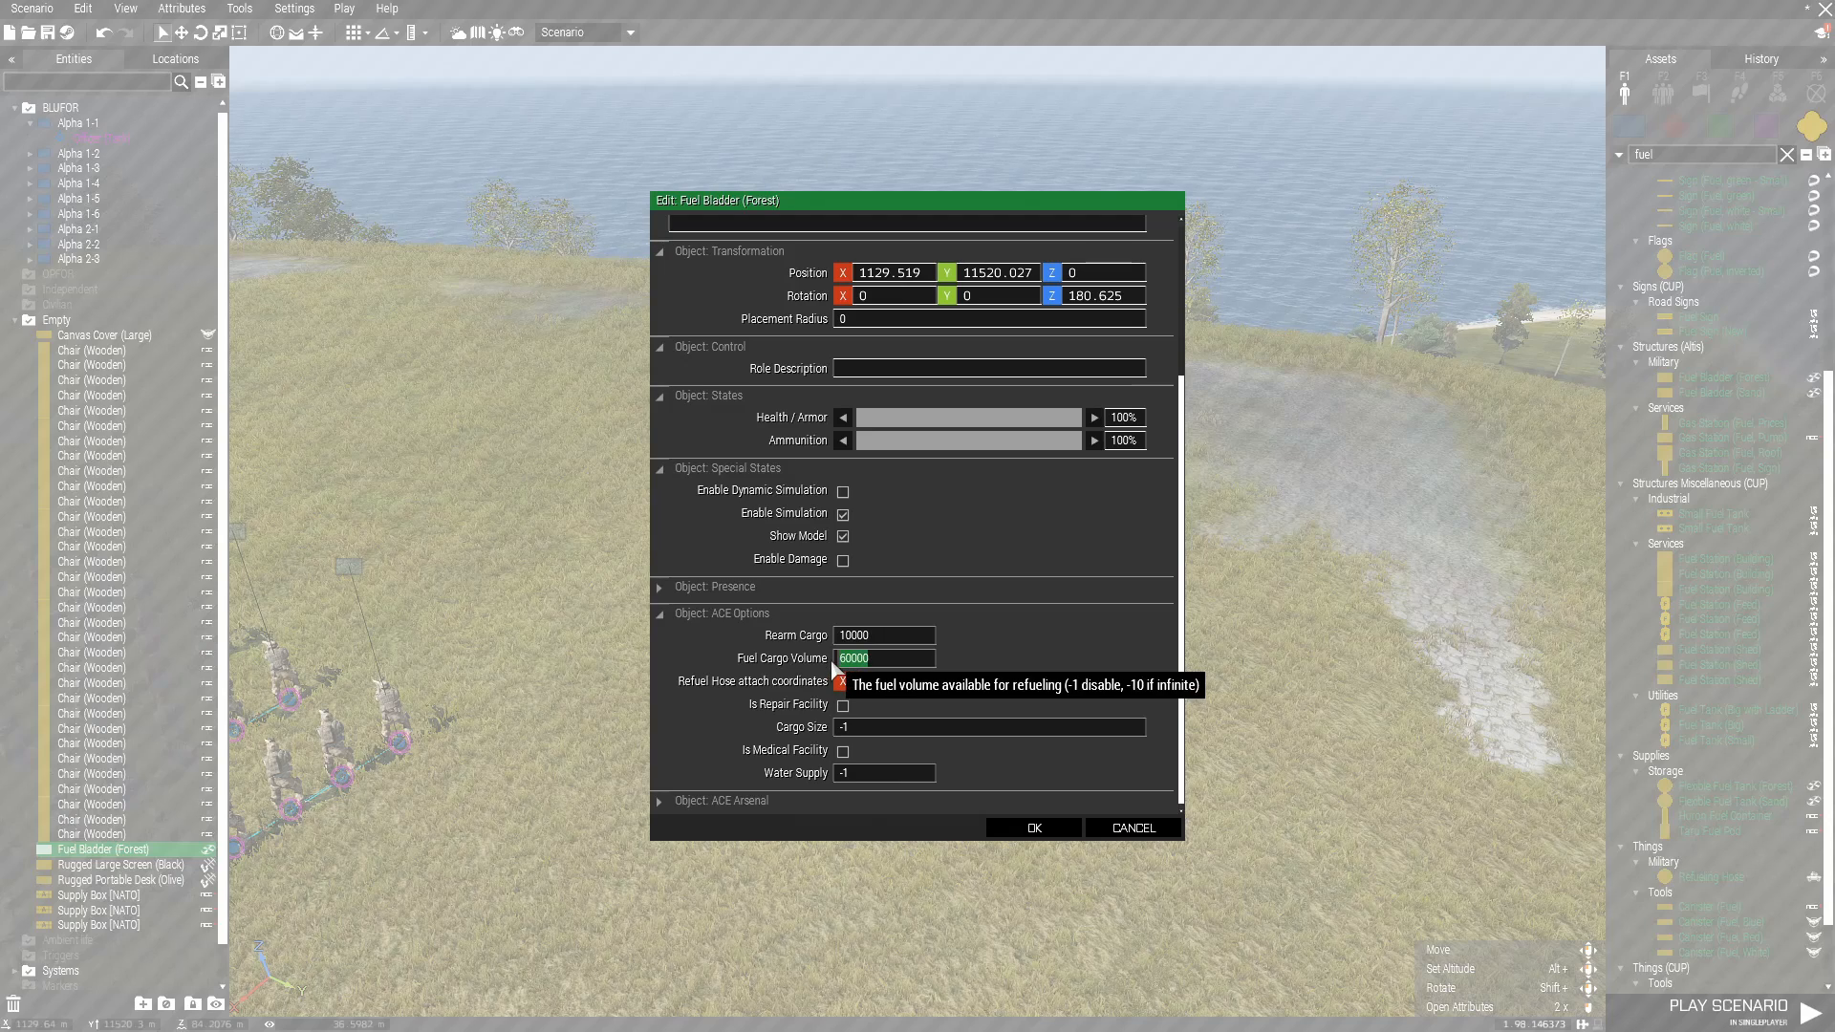
{"action": "type", "text": "-10"}
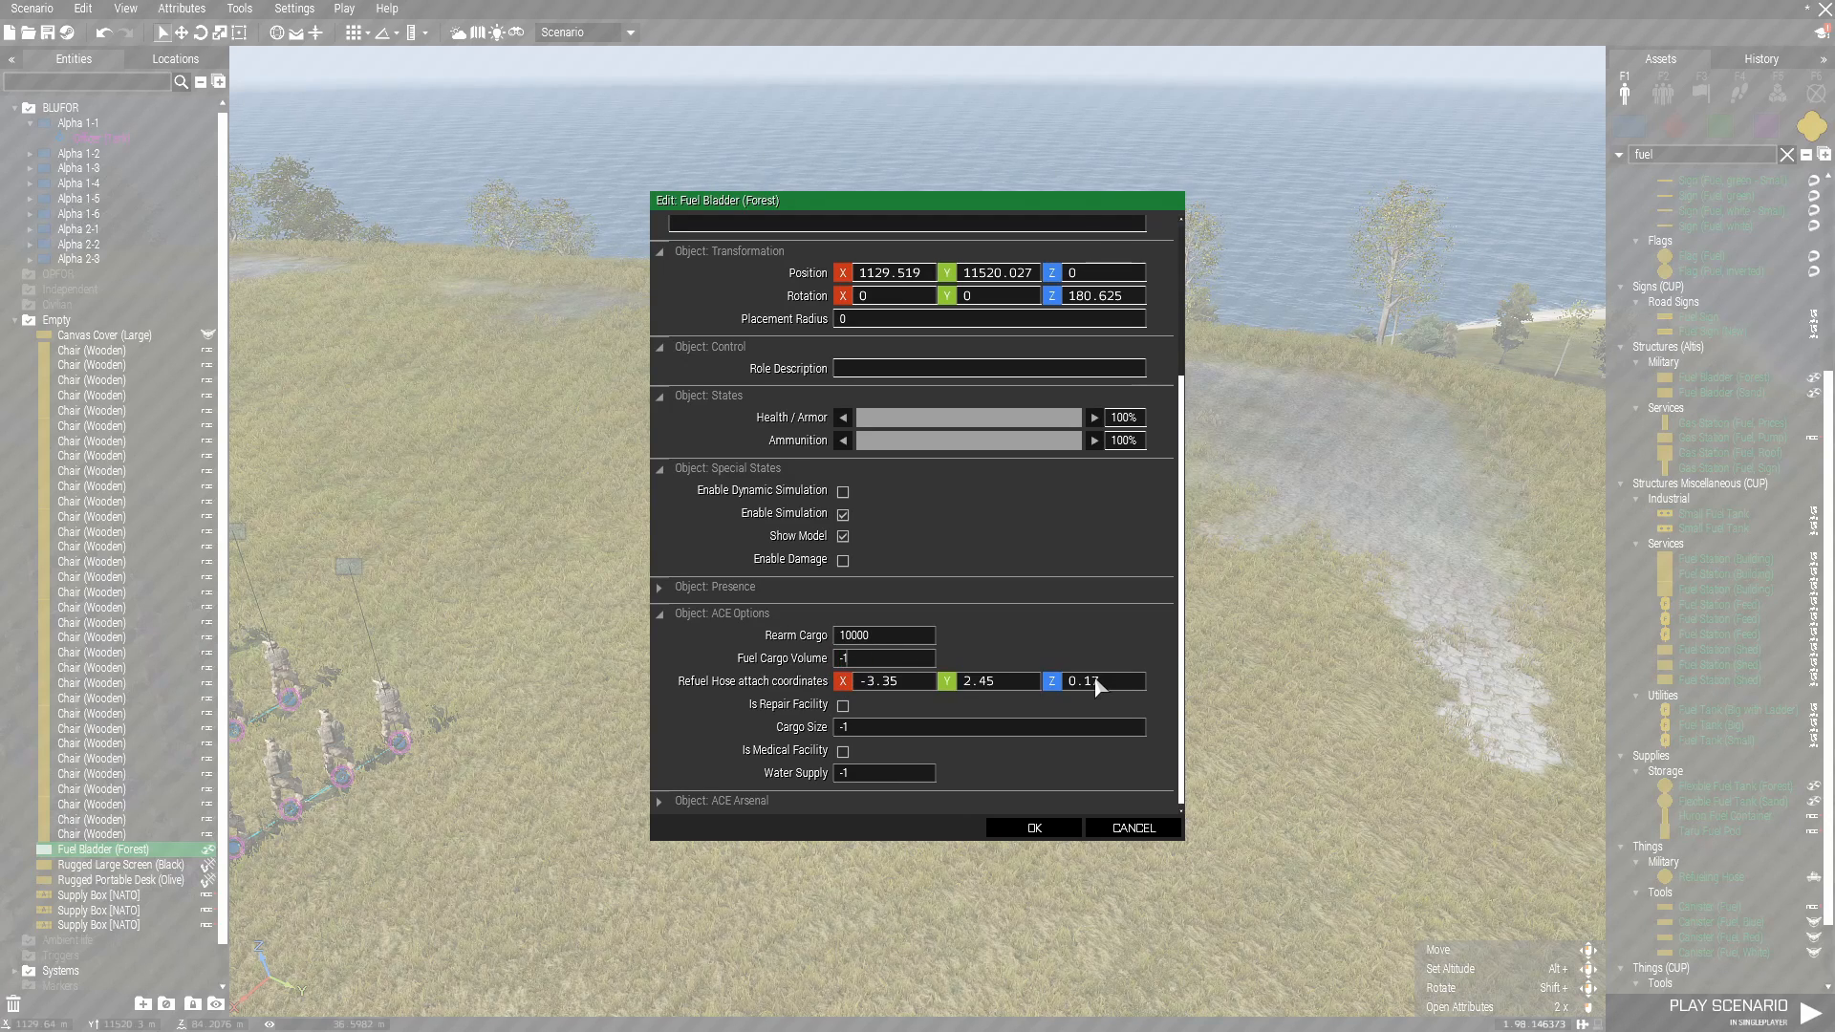
{"action": "left_click", "coordinate": [842, 706]}
{"action": "left_click", "coordinate": [1034, 827]}
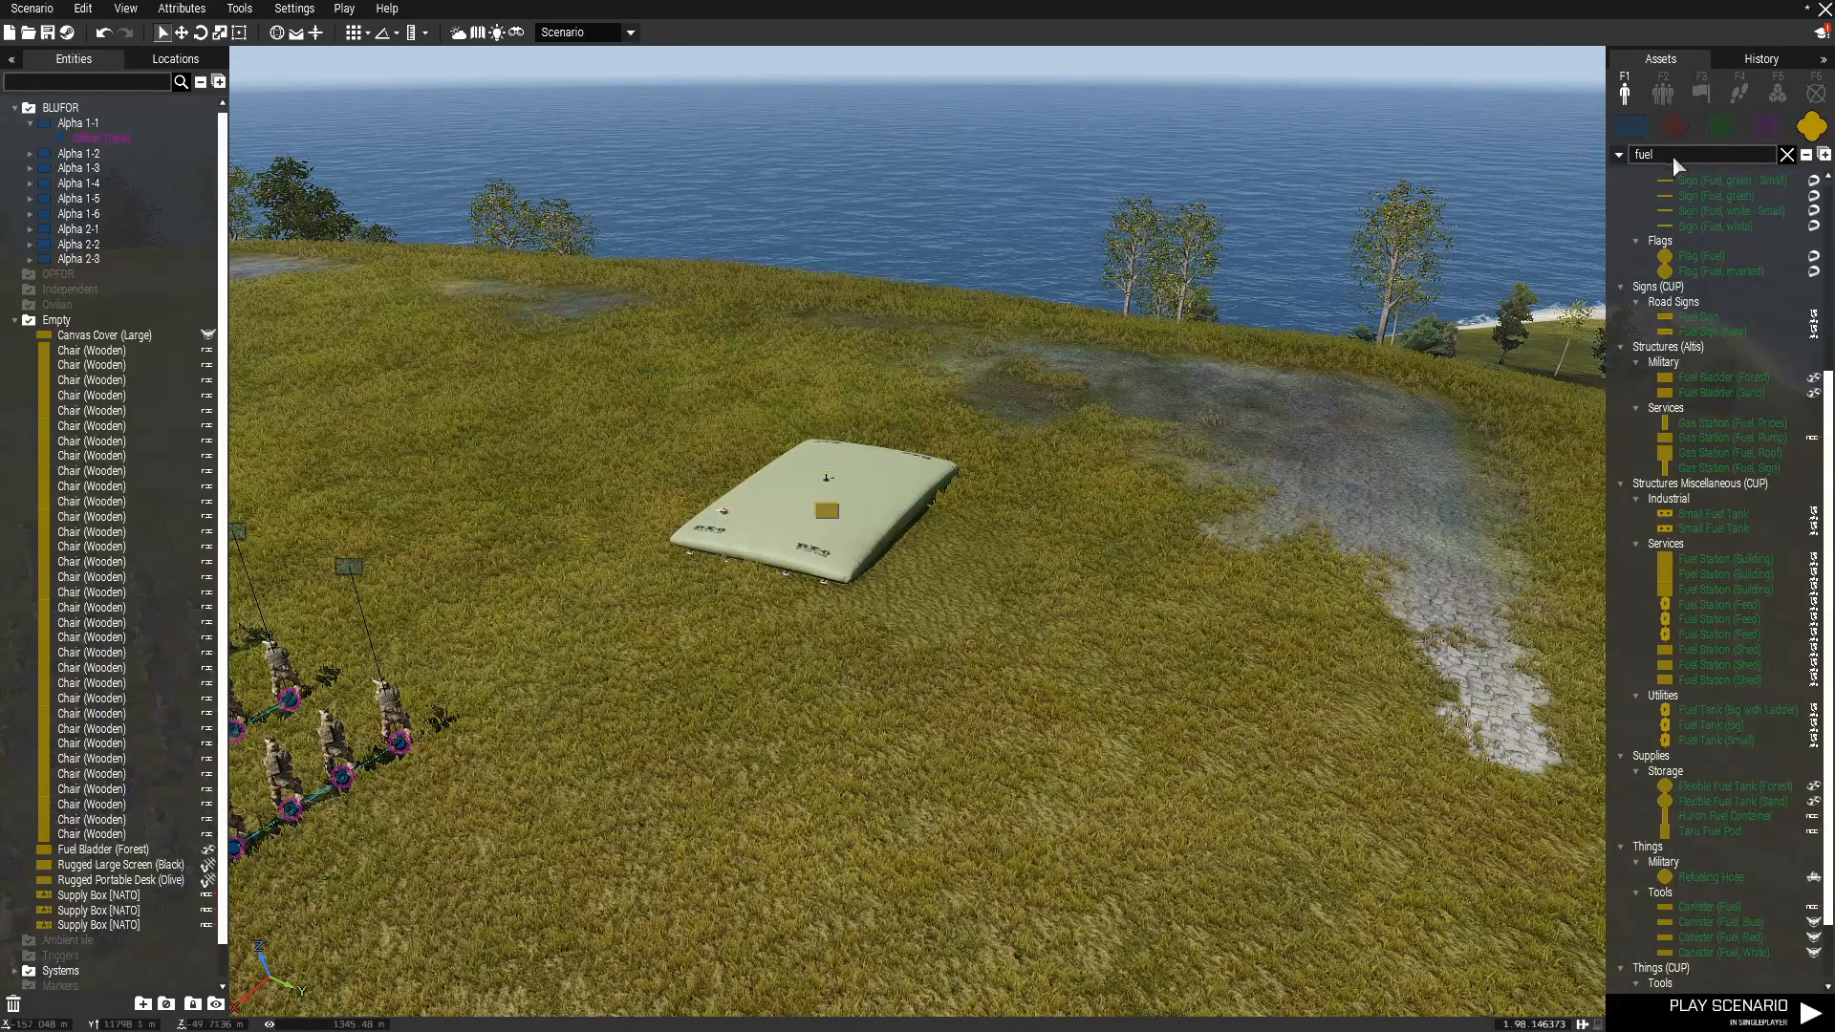
Search the assets for "repair", place a Repair depot (Green) and move it next to the fuel bladder.
{"action": "left_click_drag", "start_coordinate": [1672, 156], "coordinate": [1502, 162]}
{"action": "key", "text": "BackSpace"}
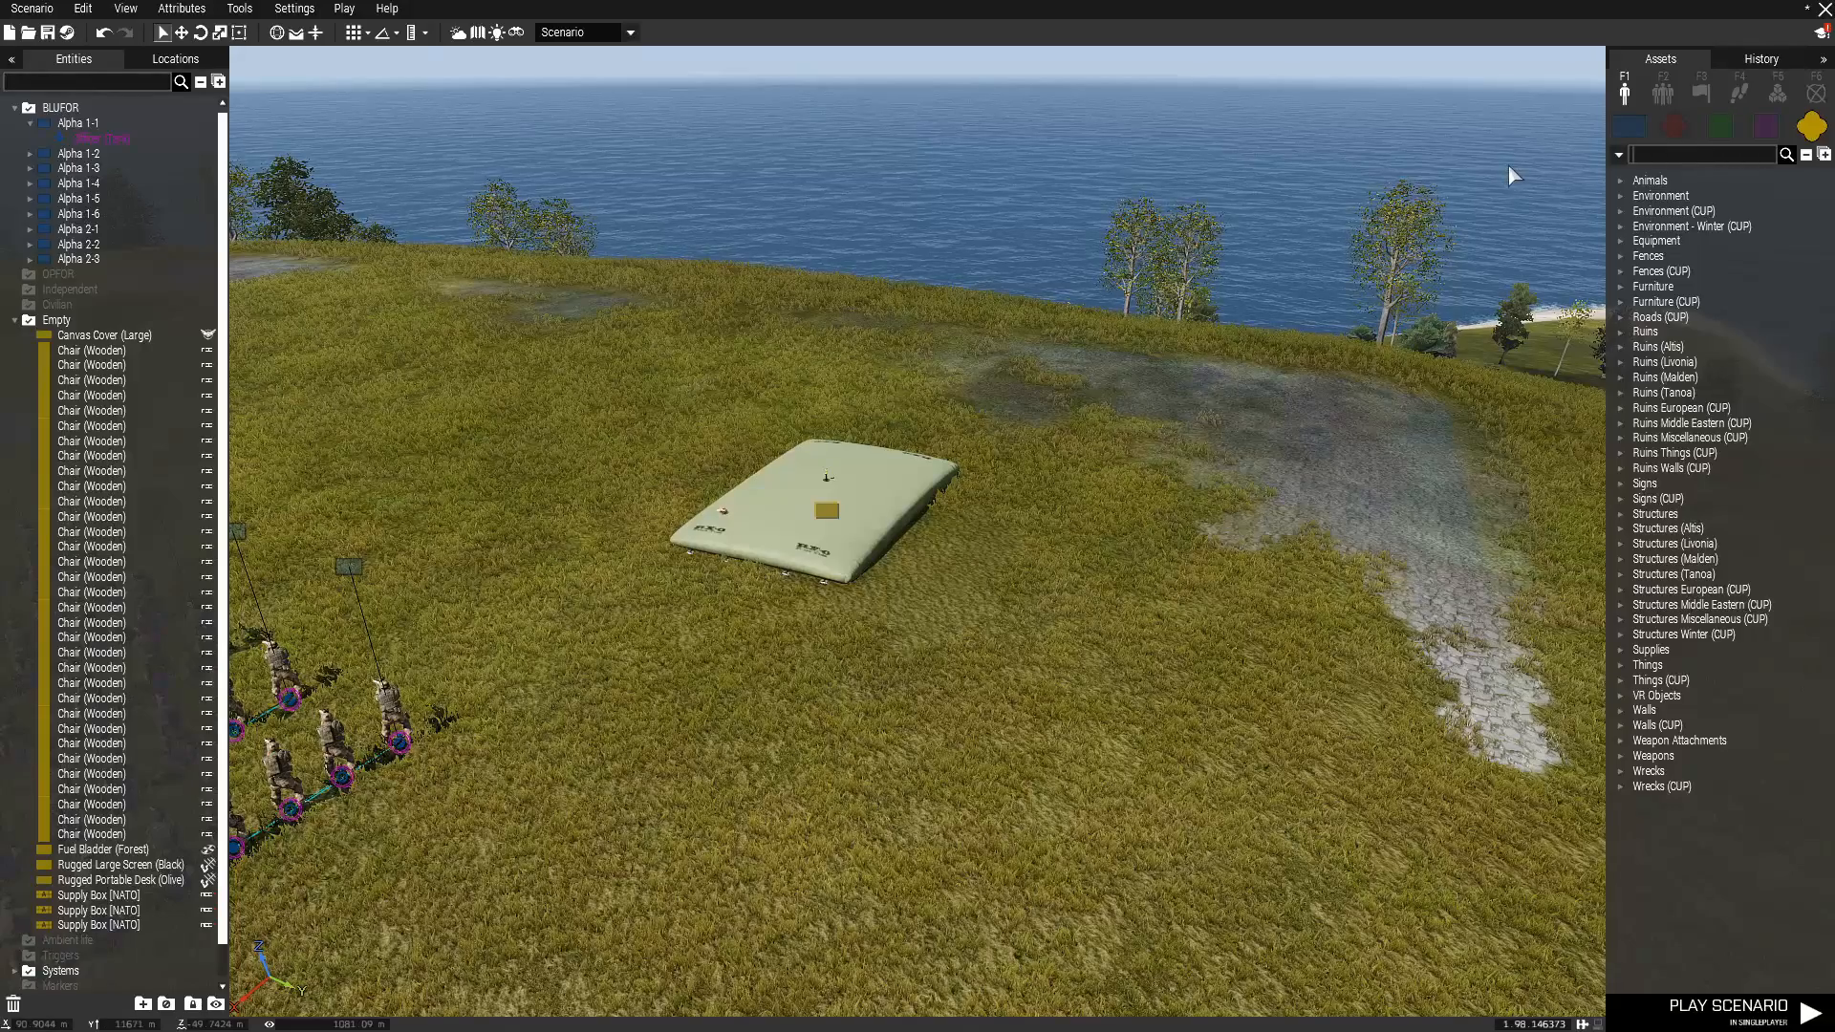
{"action": "type", "text": "repair"}
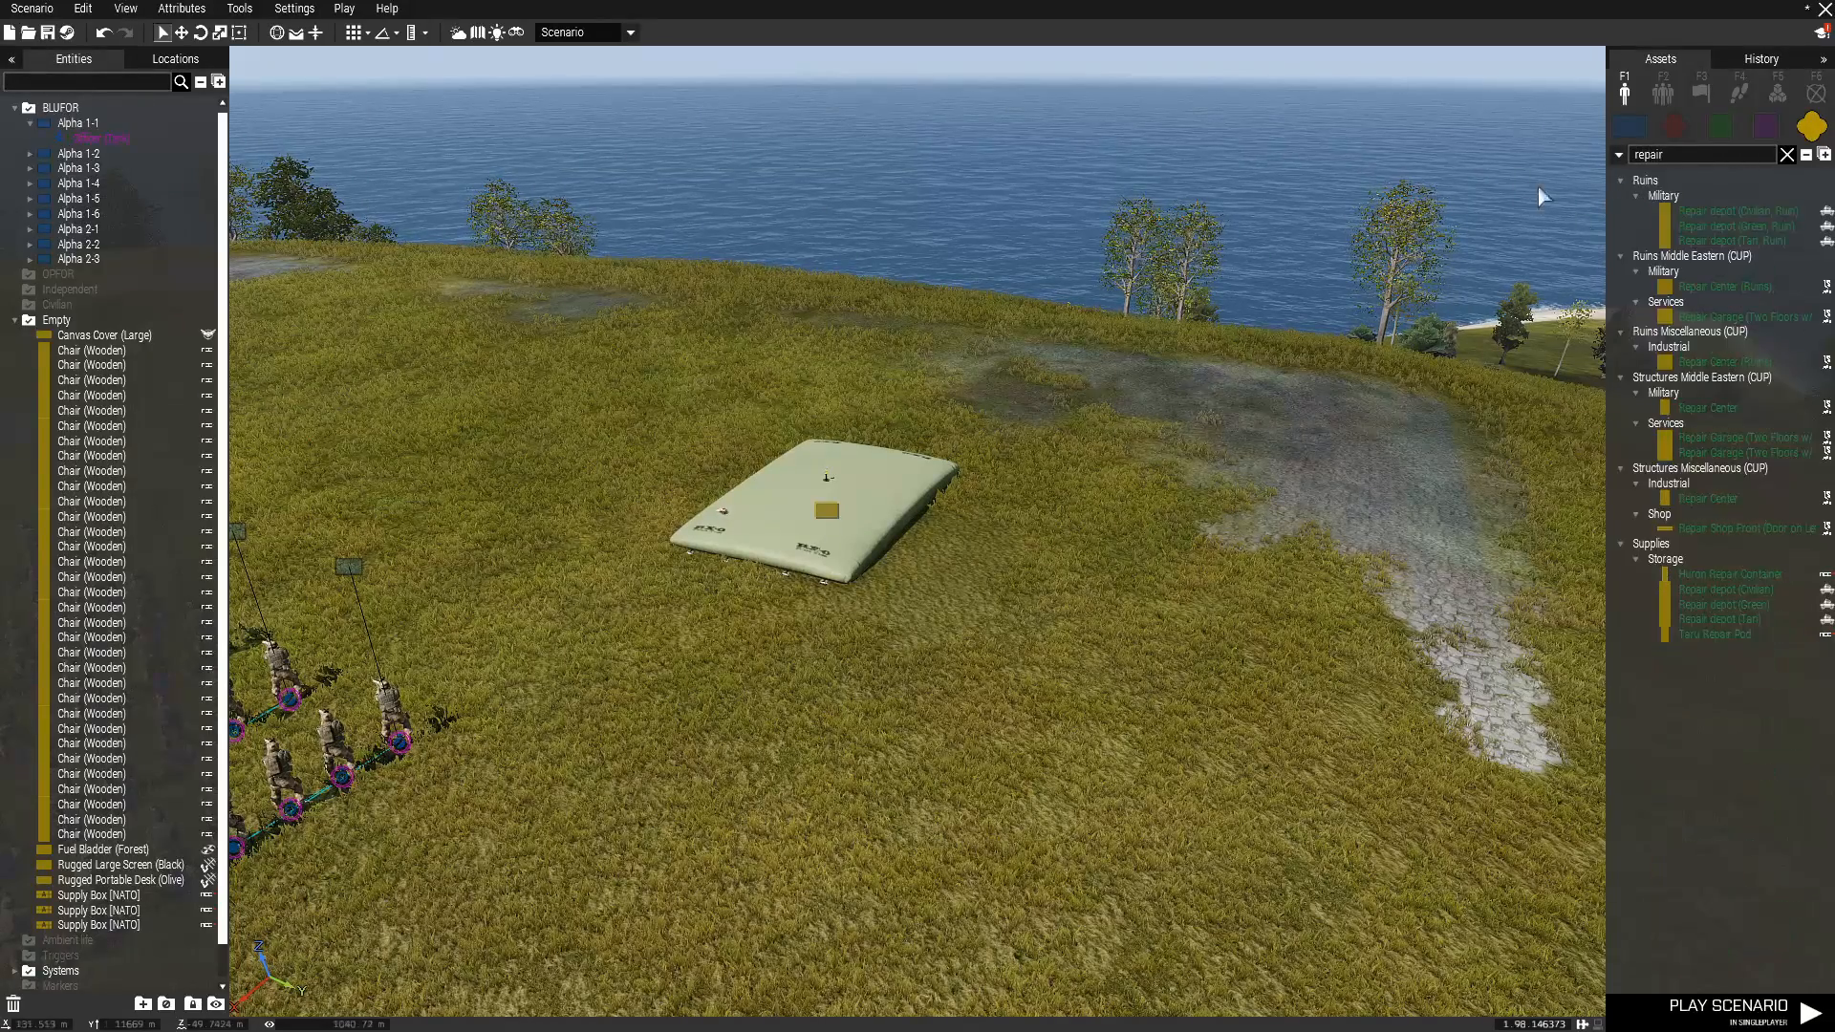
{"action": "left_click_drag", "start_coordinate": [1715, 604], "coordinate": [632, 344]}
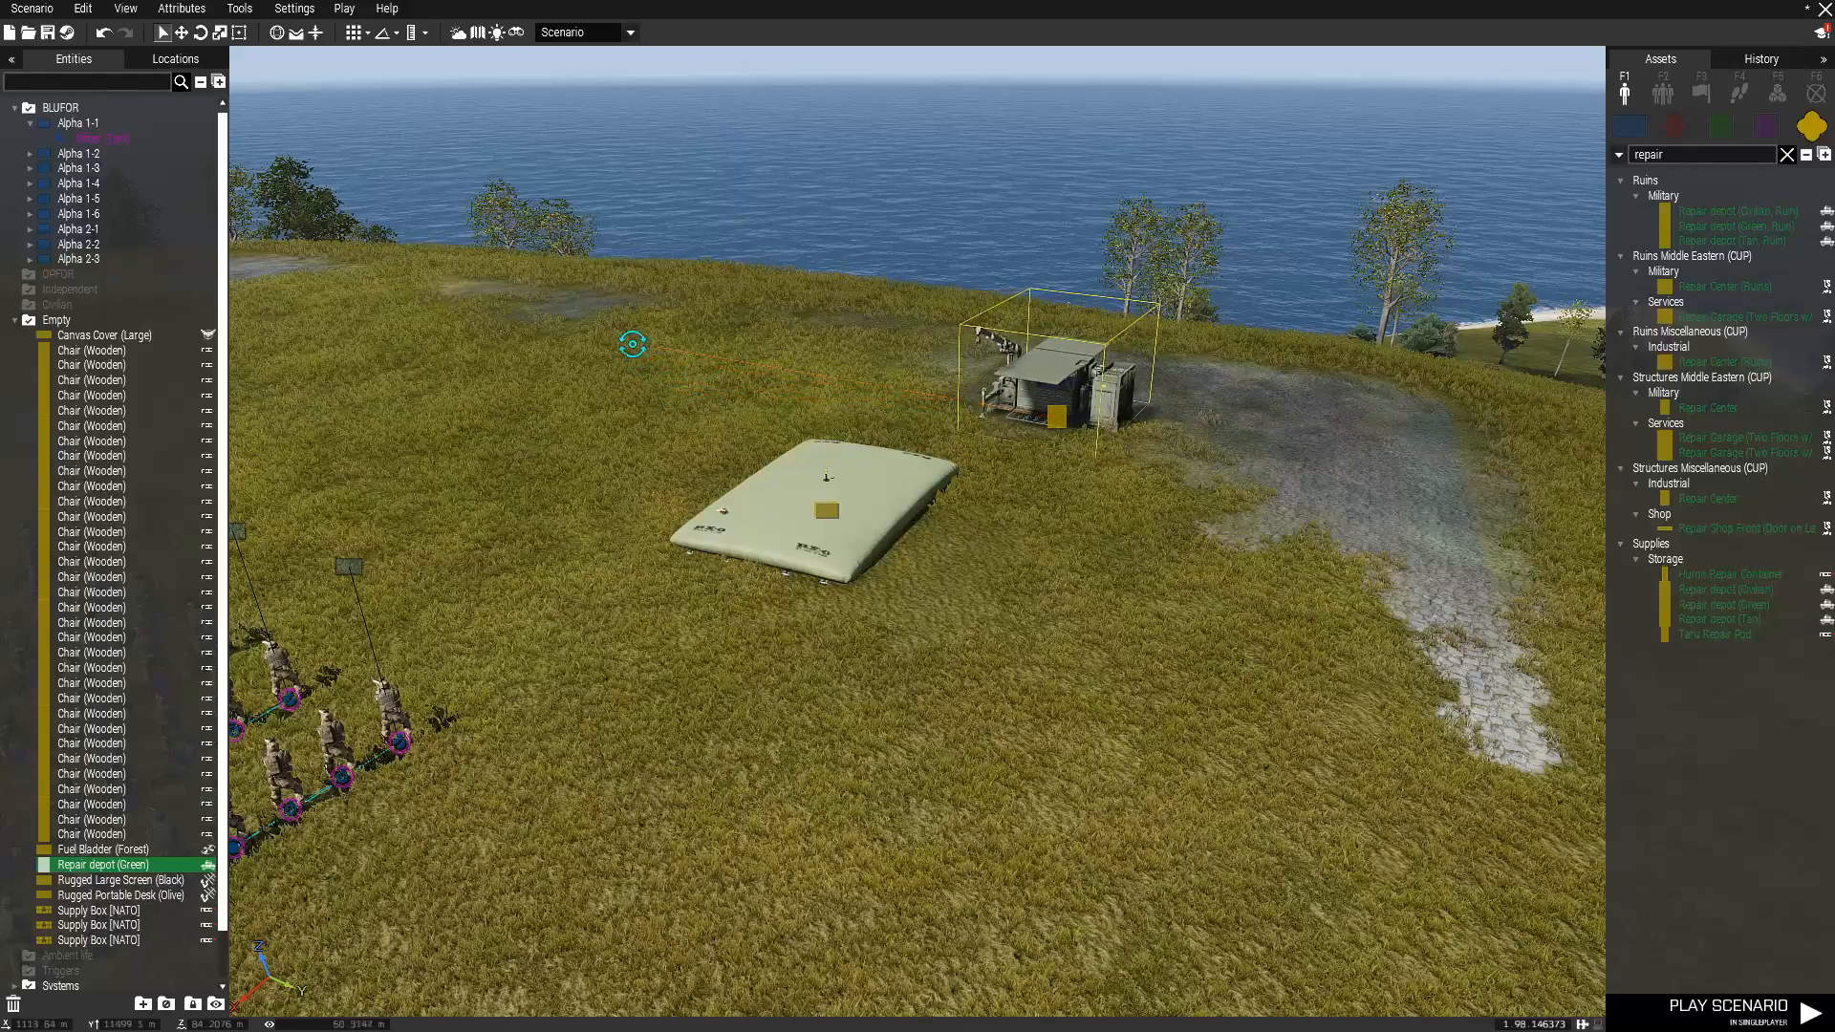
{"action": "left_click_drag", "start_coordinate": [1056, 416], "coordinate": [1144, 504]}
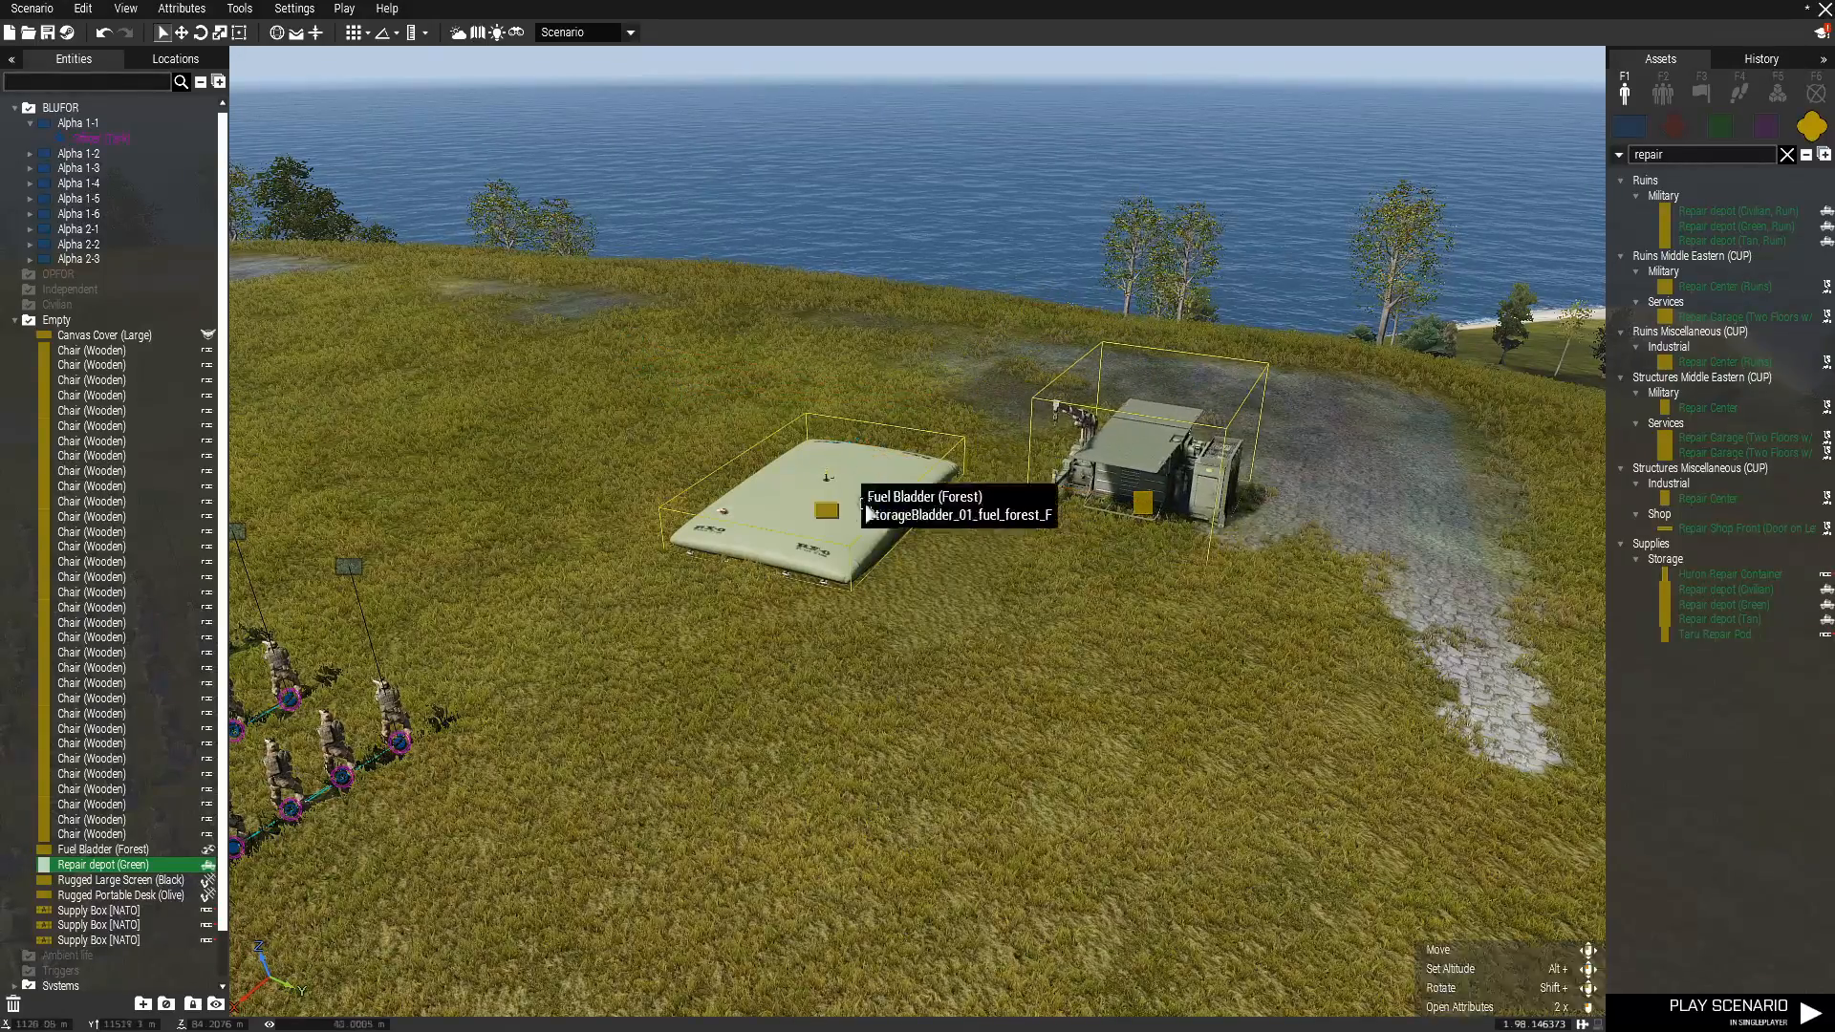
{"action": "left_click", "coordinate": [1203, 542]}
Examine the overall base layout from above, including the tent, squads, supply boxes, fuel bladder and repair depot.
{"action": "scroll", "coordinate": [1203, 542], "scroll_direction": "up", "scroll_amount": 2}
{"action": "scroll", "coordinate": [1257, 621], "scroll_direction": "down", "scroll_amount": 3}
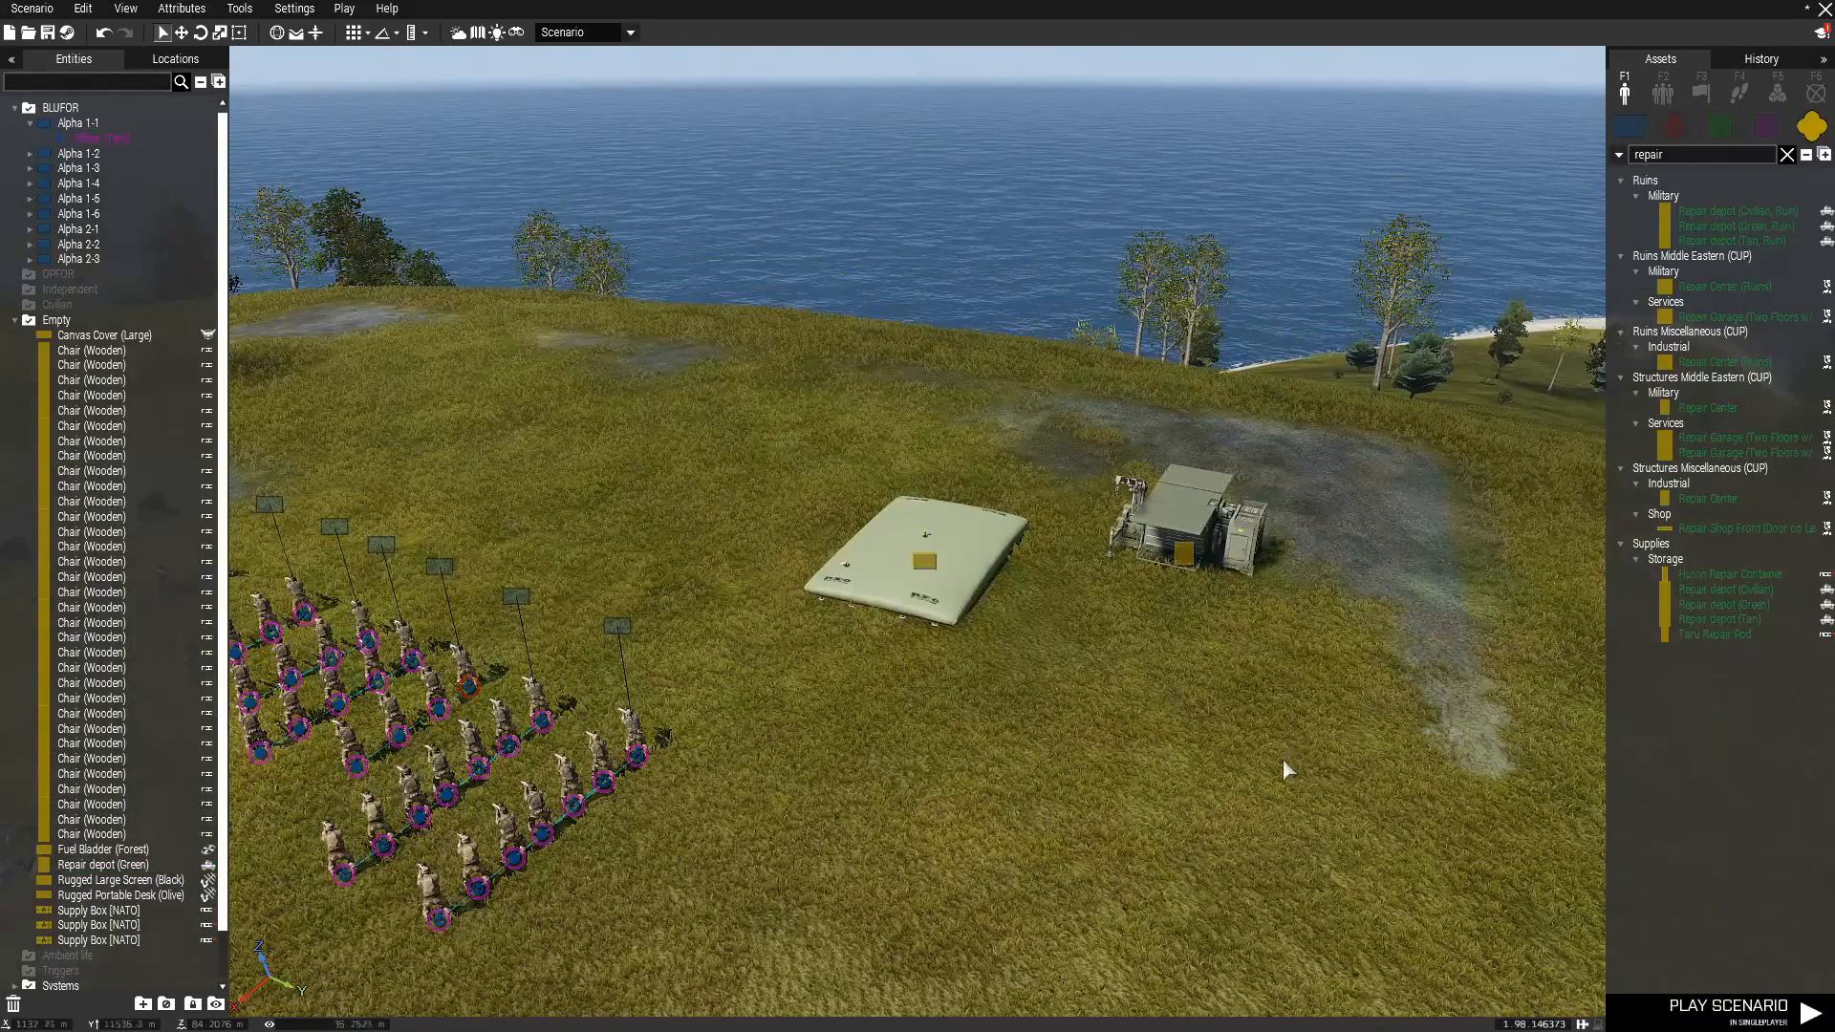
{"action": "scroll", "coordinate": [1284, 761], "scroll_direction": "down", "scroll_amount": 3}
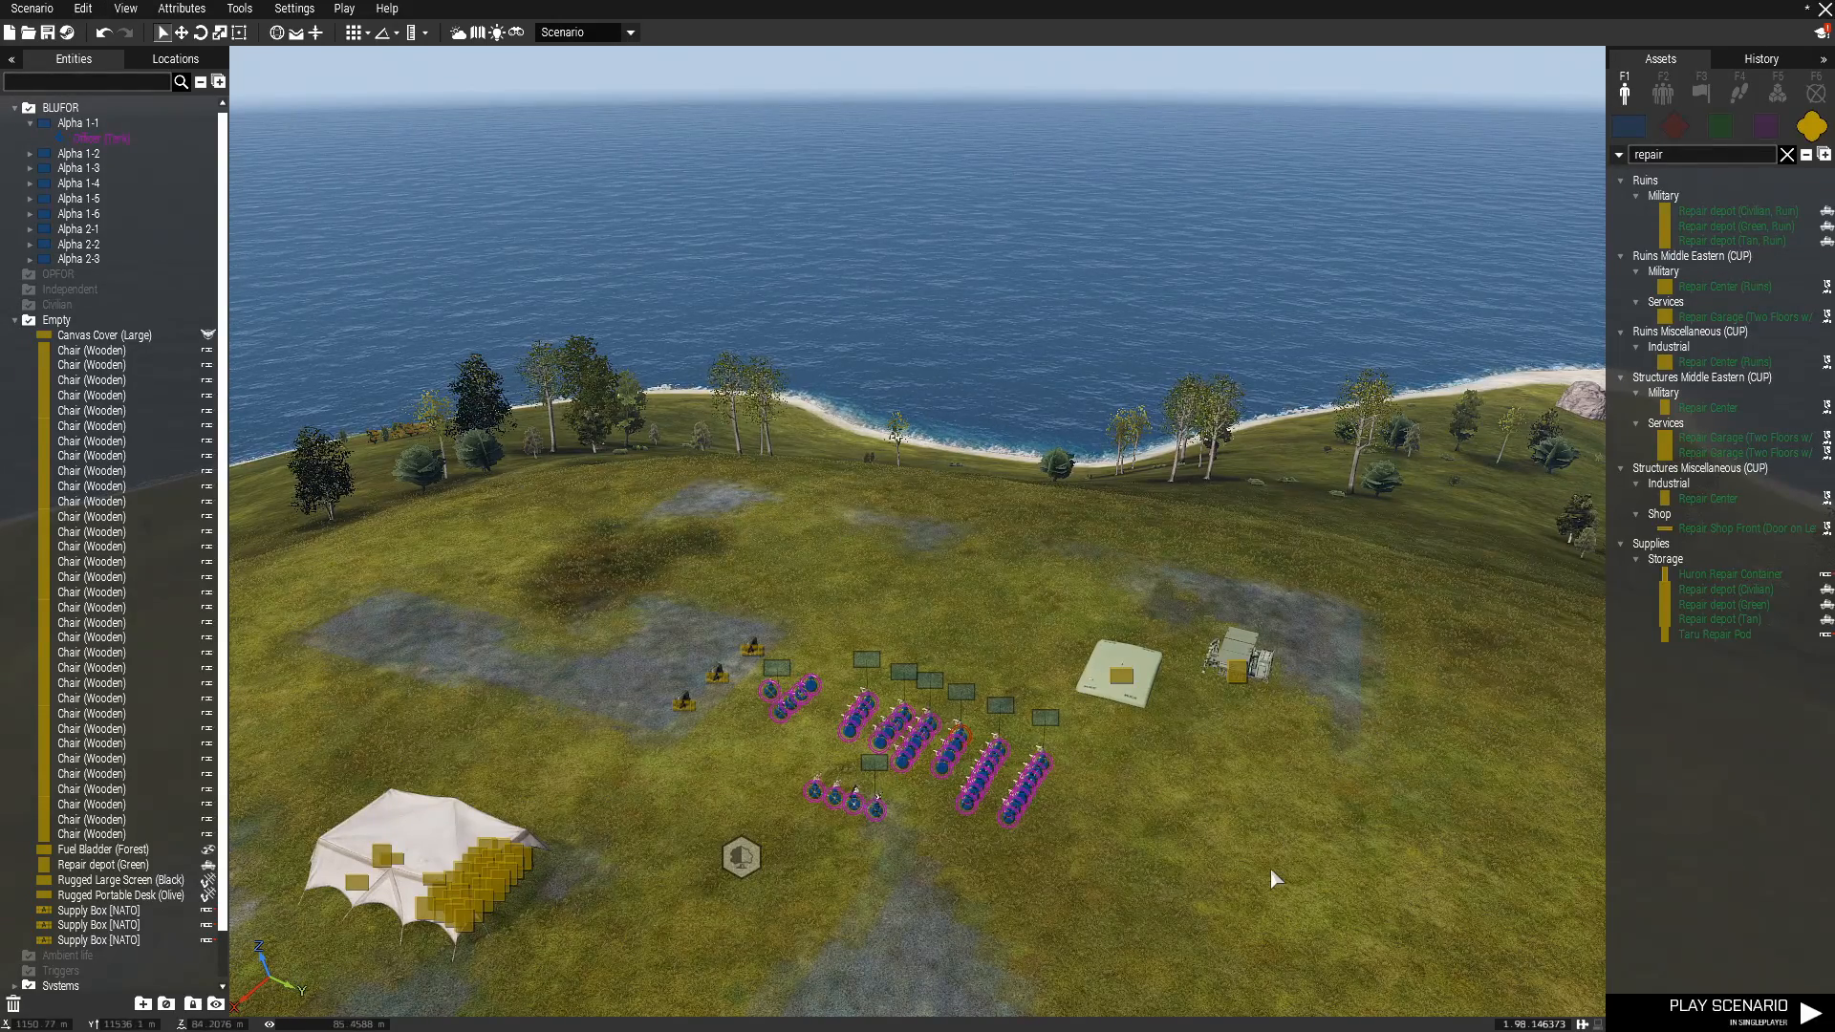
{"action": "right_click_drag", "start_coordinate": [1270, 867], "coordinate": [1271, 811]}
{"action": "right_click_drag", "start_coordinate": [1409, 858], "coordinate": [1133, 766]}
{"action": "scroll", "coordinate": [1244, 950], "scroll_direction": "up", "scroll_amount": 2}
{"action": "scroll", "coordinate": [1234, 949], "scroll_direction": "up", "scroll_amount": 2}
{"action": "scroll", "coordinate": [1172, 674], "scroll_direction": "down", "scroll_amount": 5}
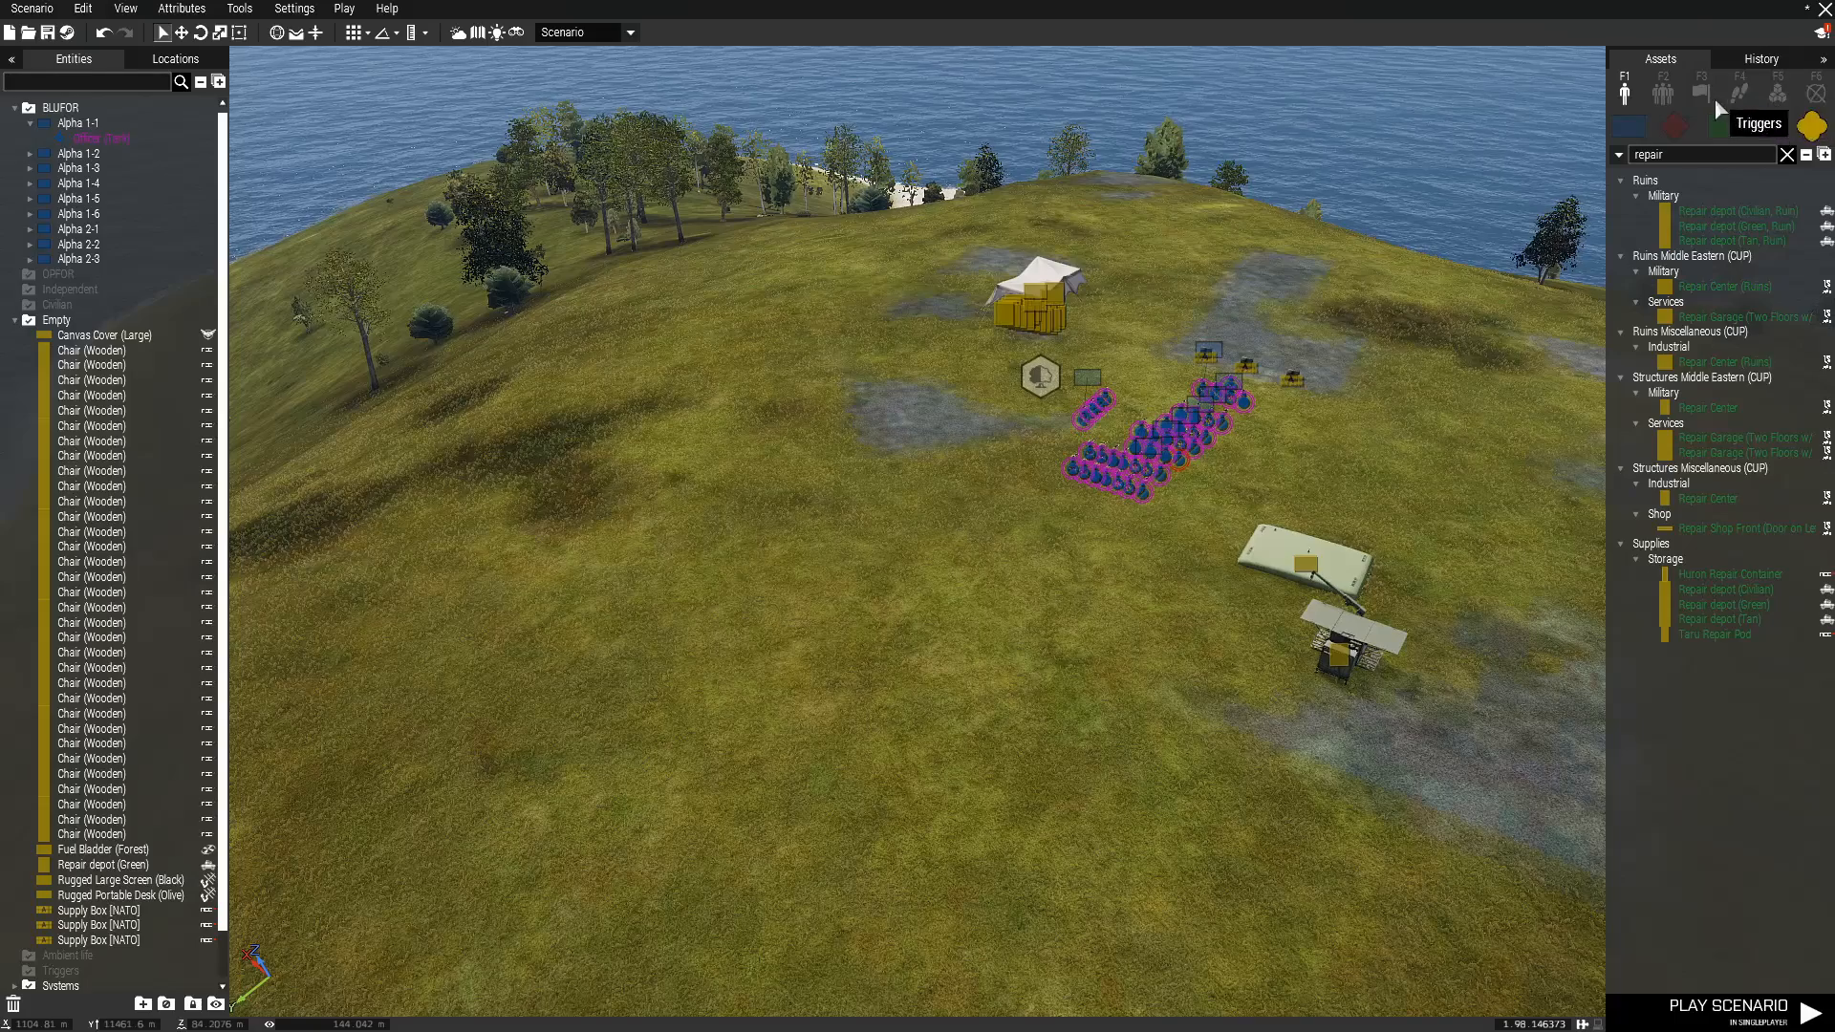
Preview the custom composition Base v6 over the squads and cancel its placement.
{"action": "left_click", "coordinate": [1663, 95]}
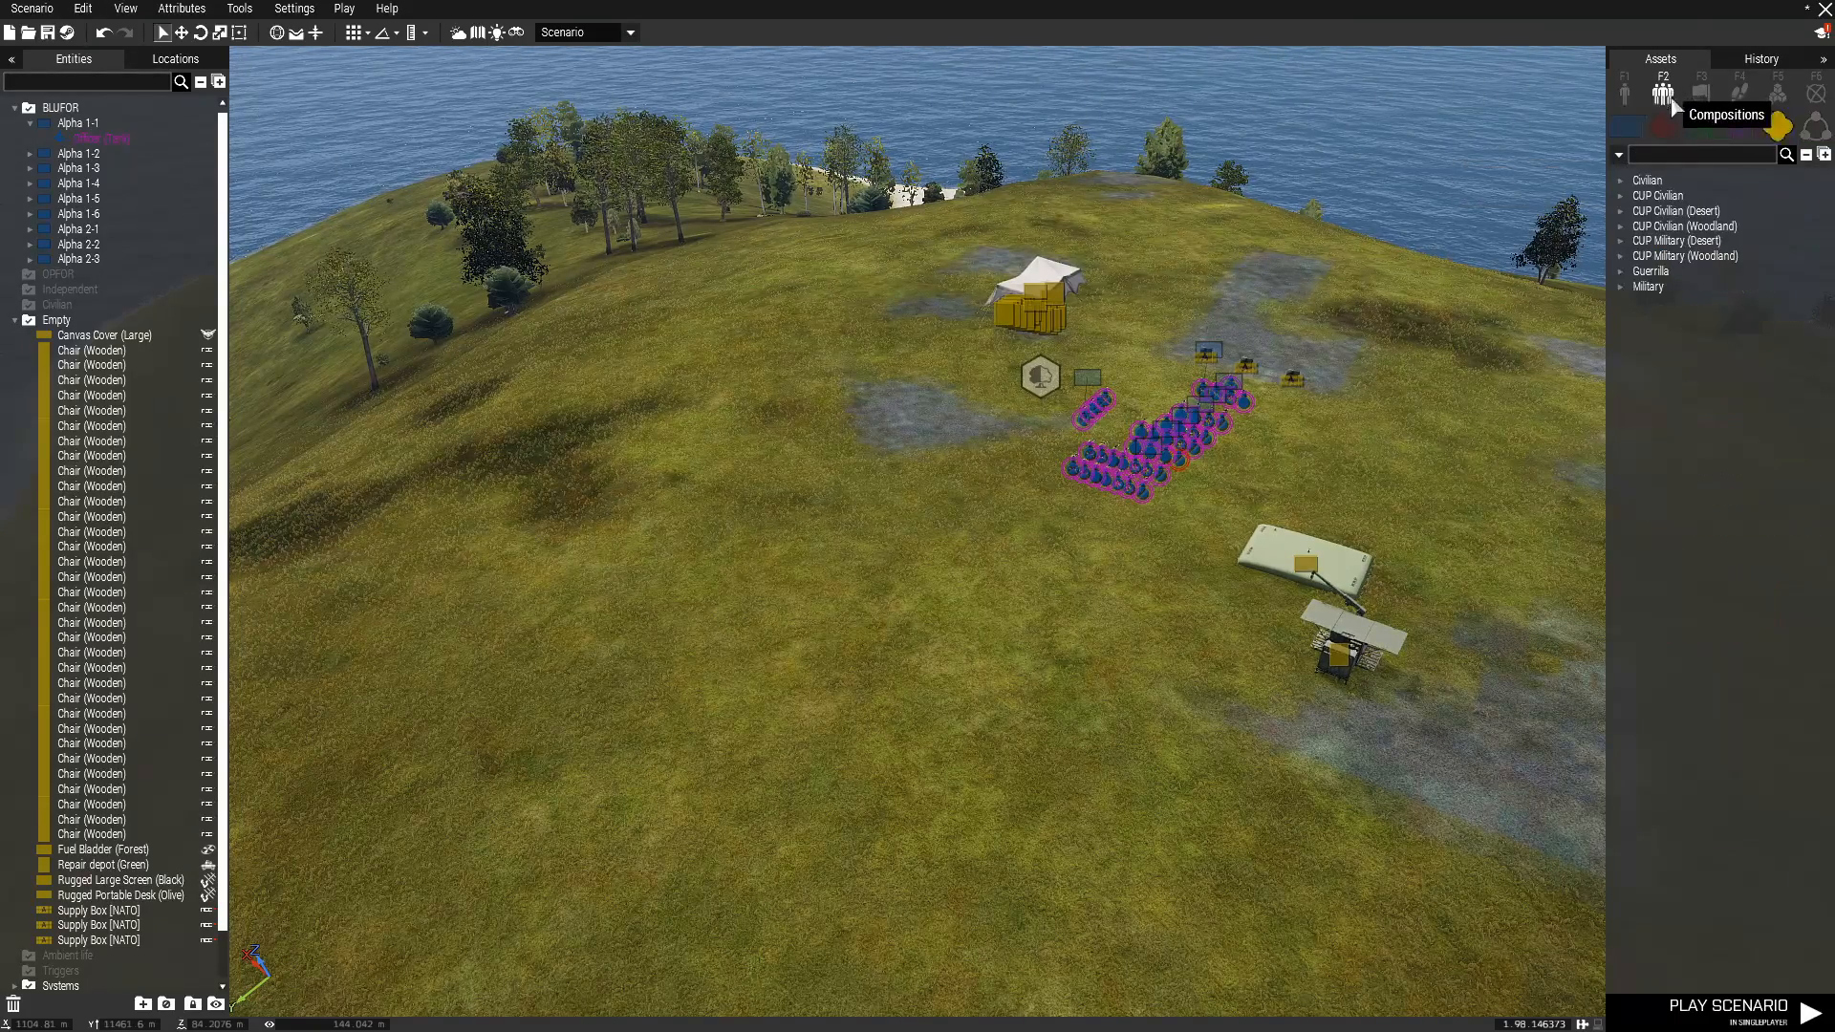
{"action": "left_click", "coordinate": [1815, 125]}
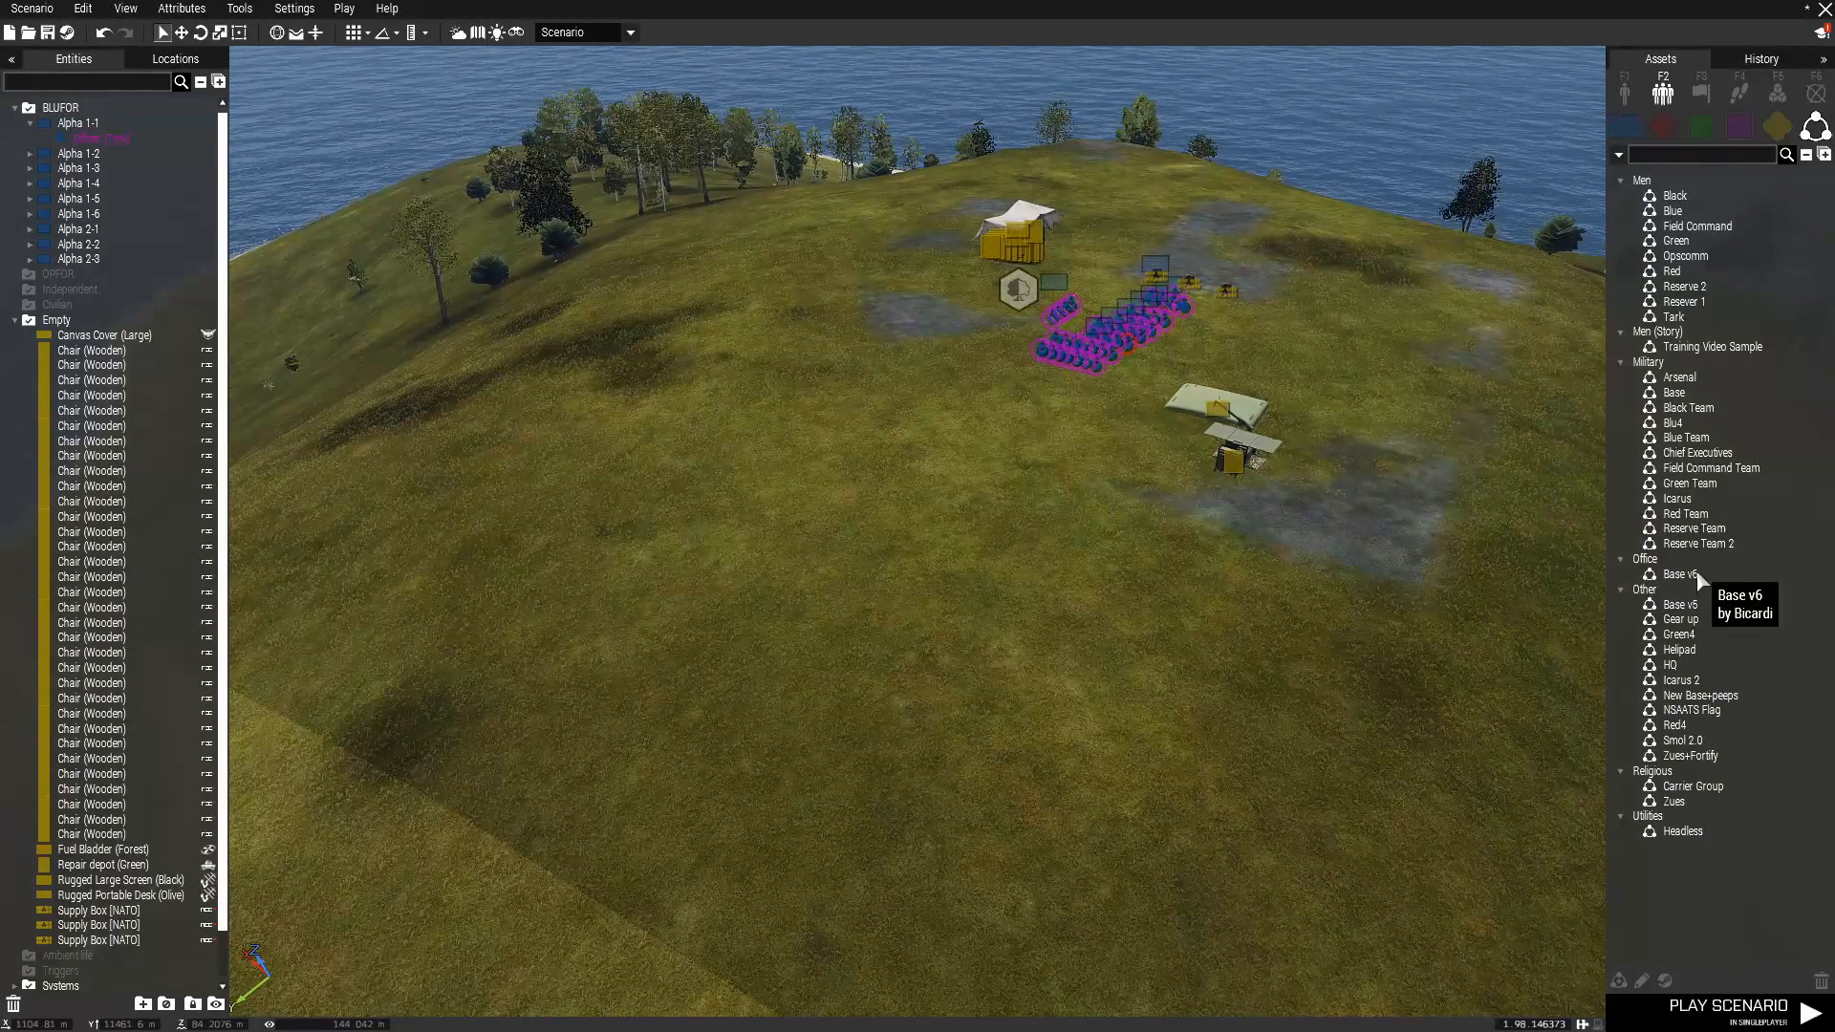
{"action": "left_click", "coordinate": [1679, 574]}
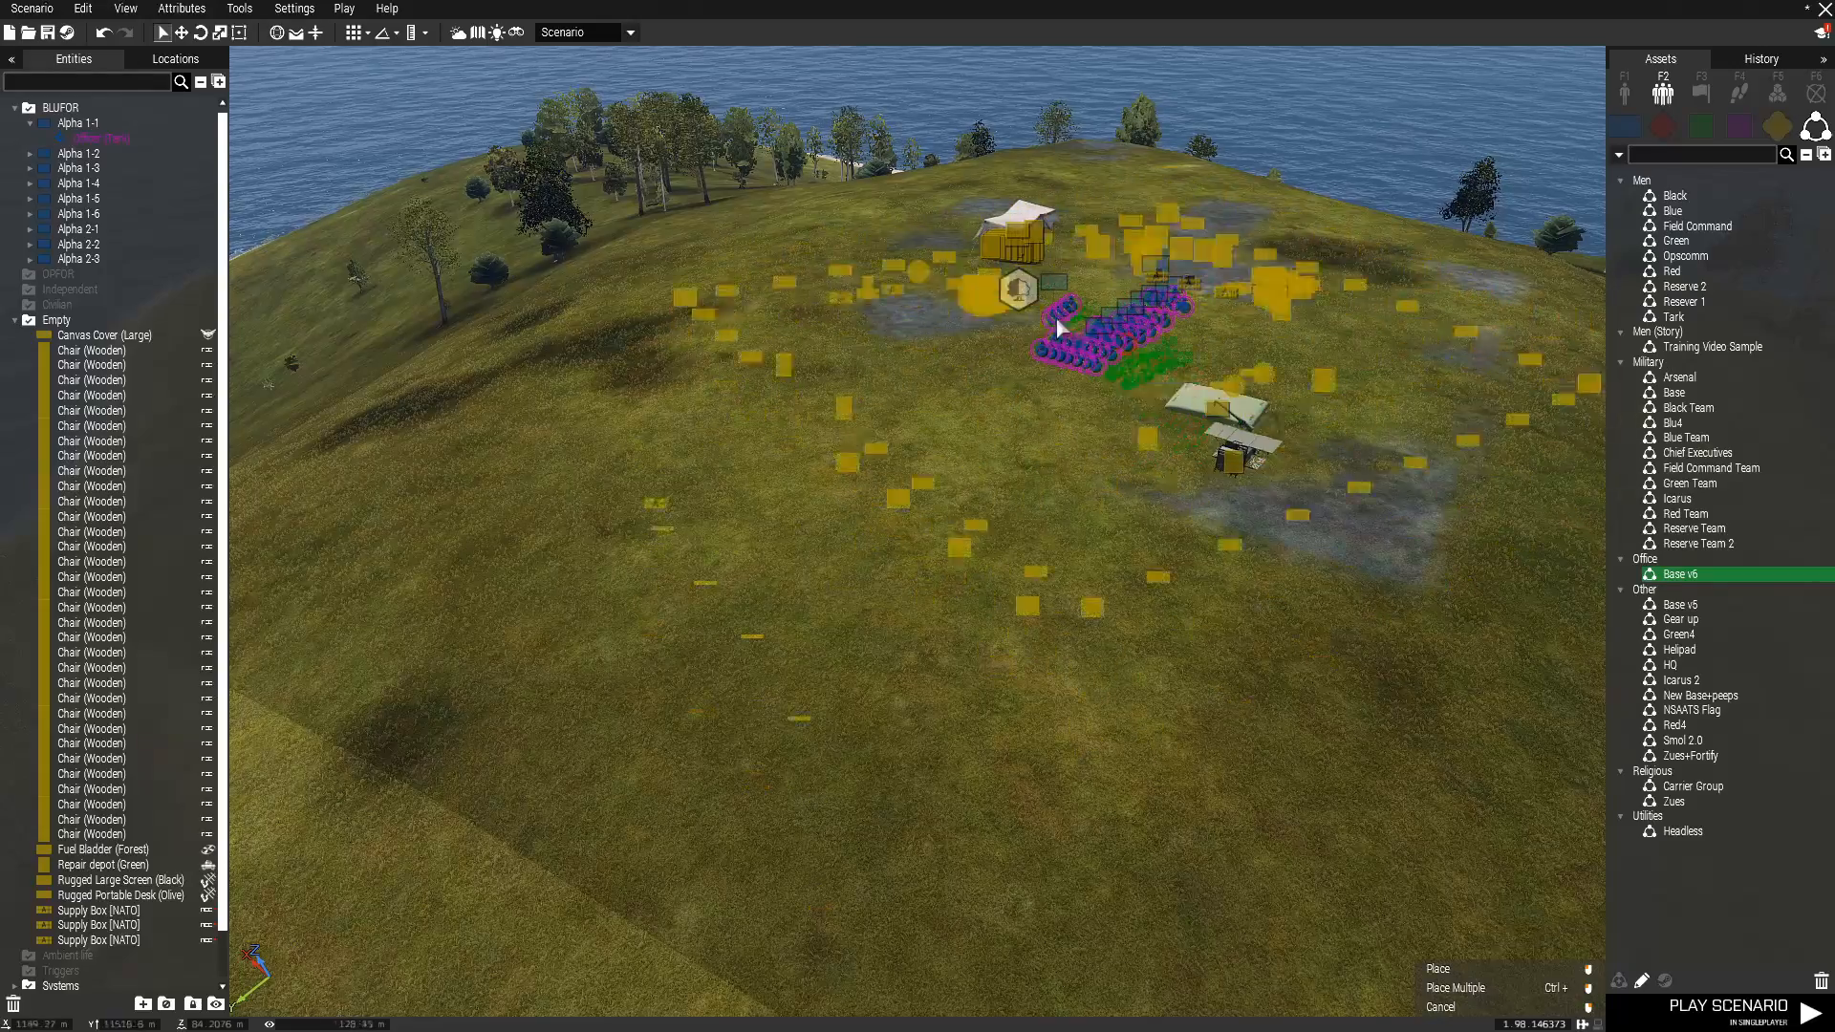
{"action": "right_click", "coordinate": [1060, 398]}
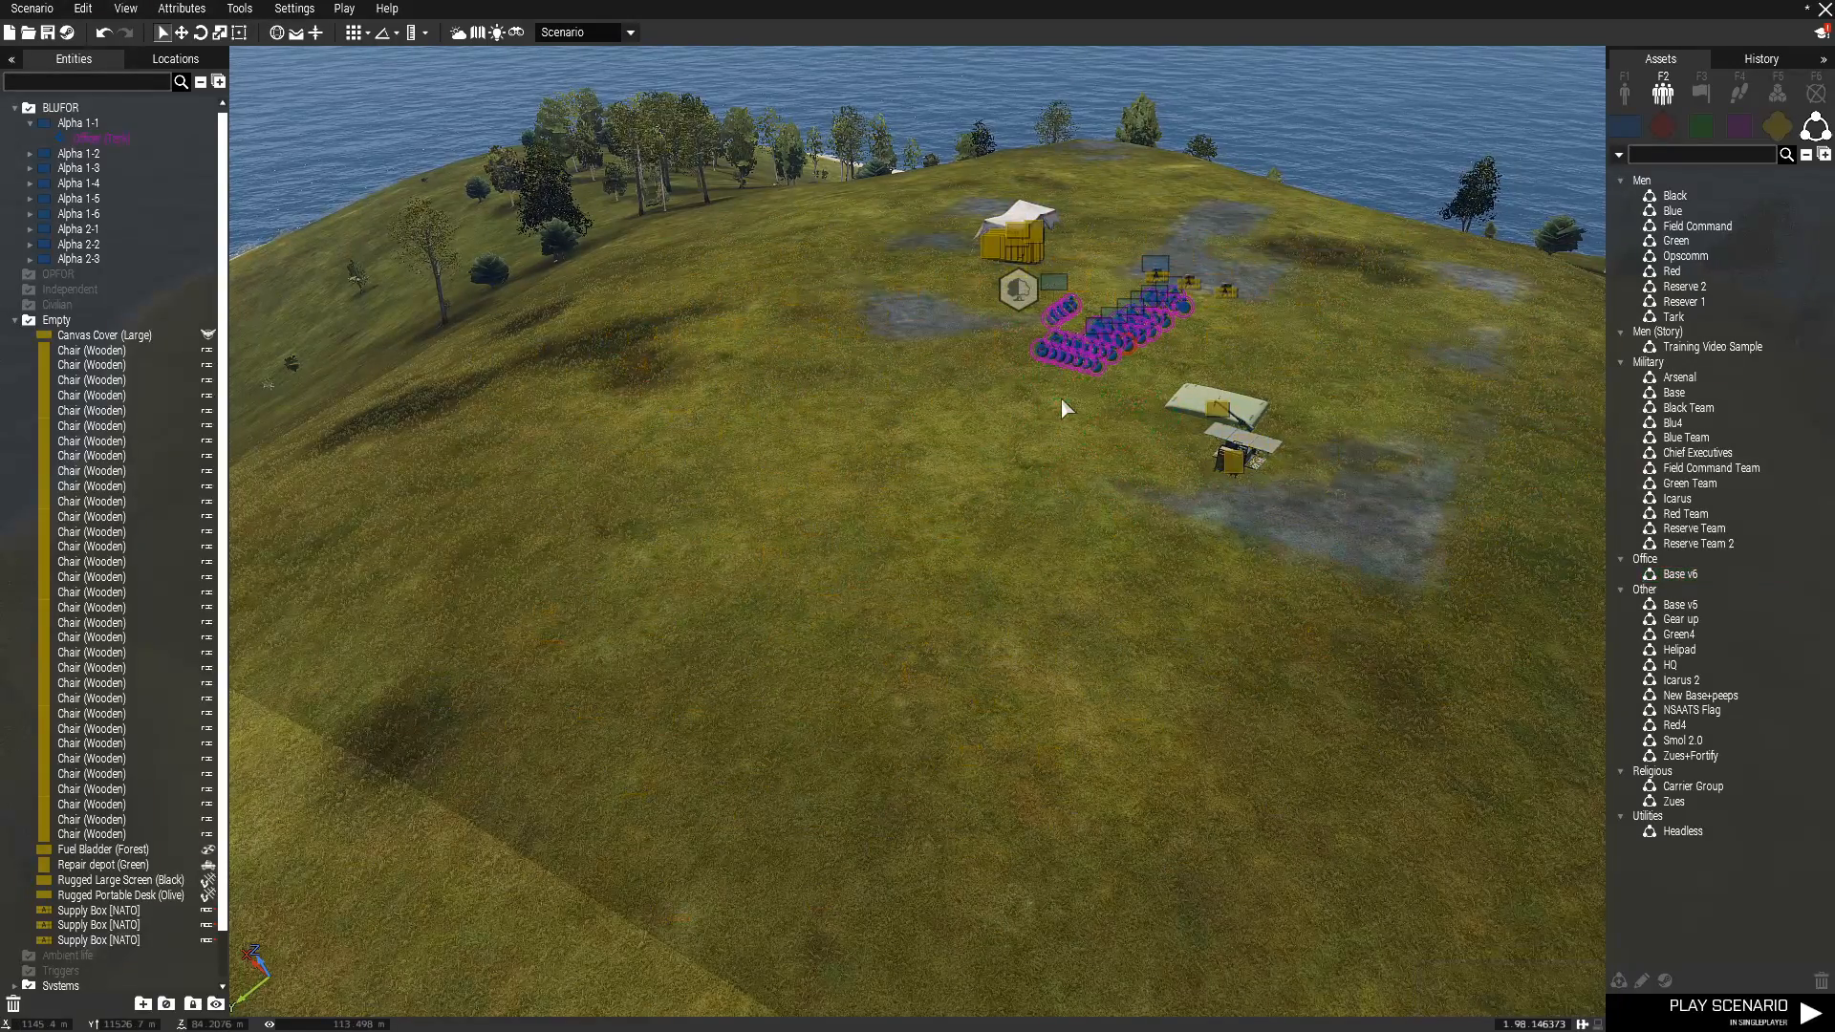
Examine the squads, the supply boxes and the furnished briefing area under the canvas cover from several sides.
{"action": "key", "text": "q"}
{"action": "key", "text": "w"}
{"action": "mouse_move", "coordinate": [979, 726]}
{"action": "right_mouse_down"}
{"action": "mouse_move", "coordinate": [996, 765]}
{"action": "mouse_move", "coordinate": [1013, 728]}
{"action": "right_mouse_up"}
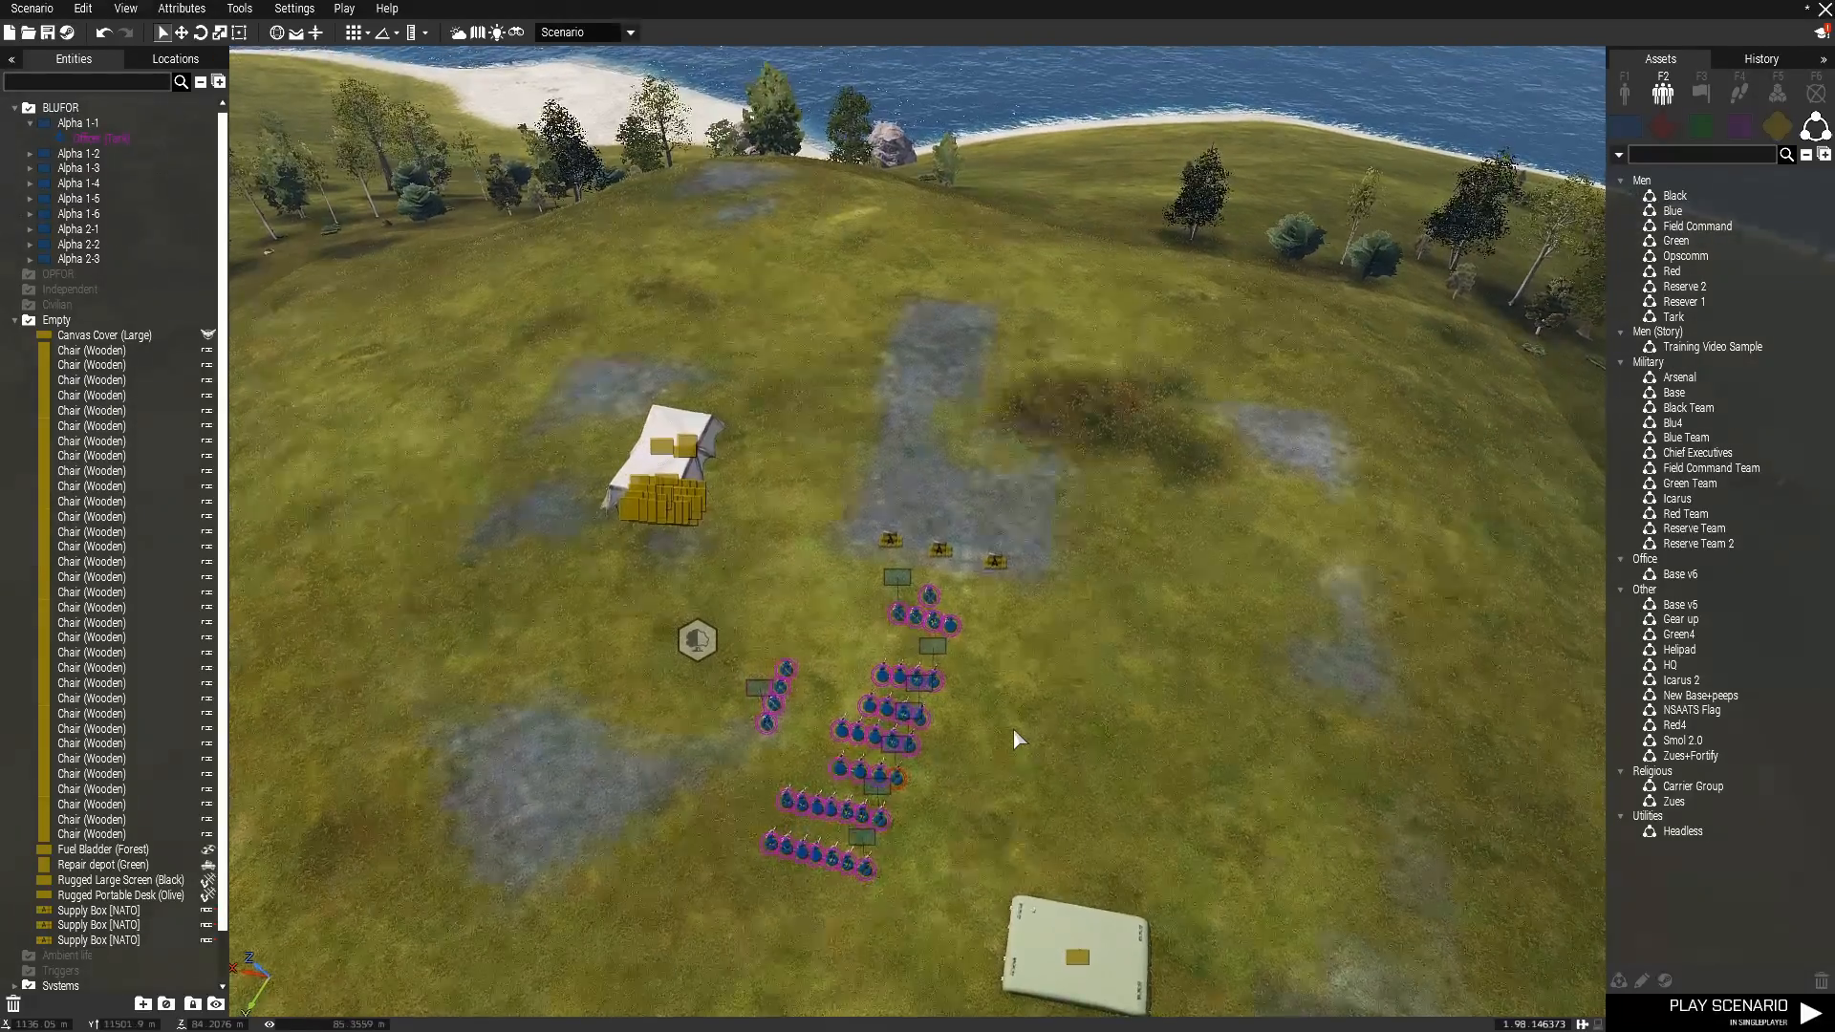
{"action": "key", "text": "z"}
{"action": "key", "text": "d"}
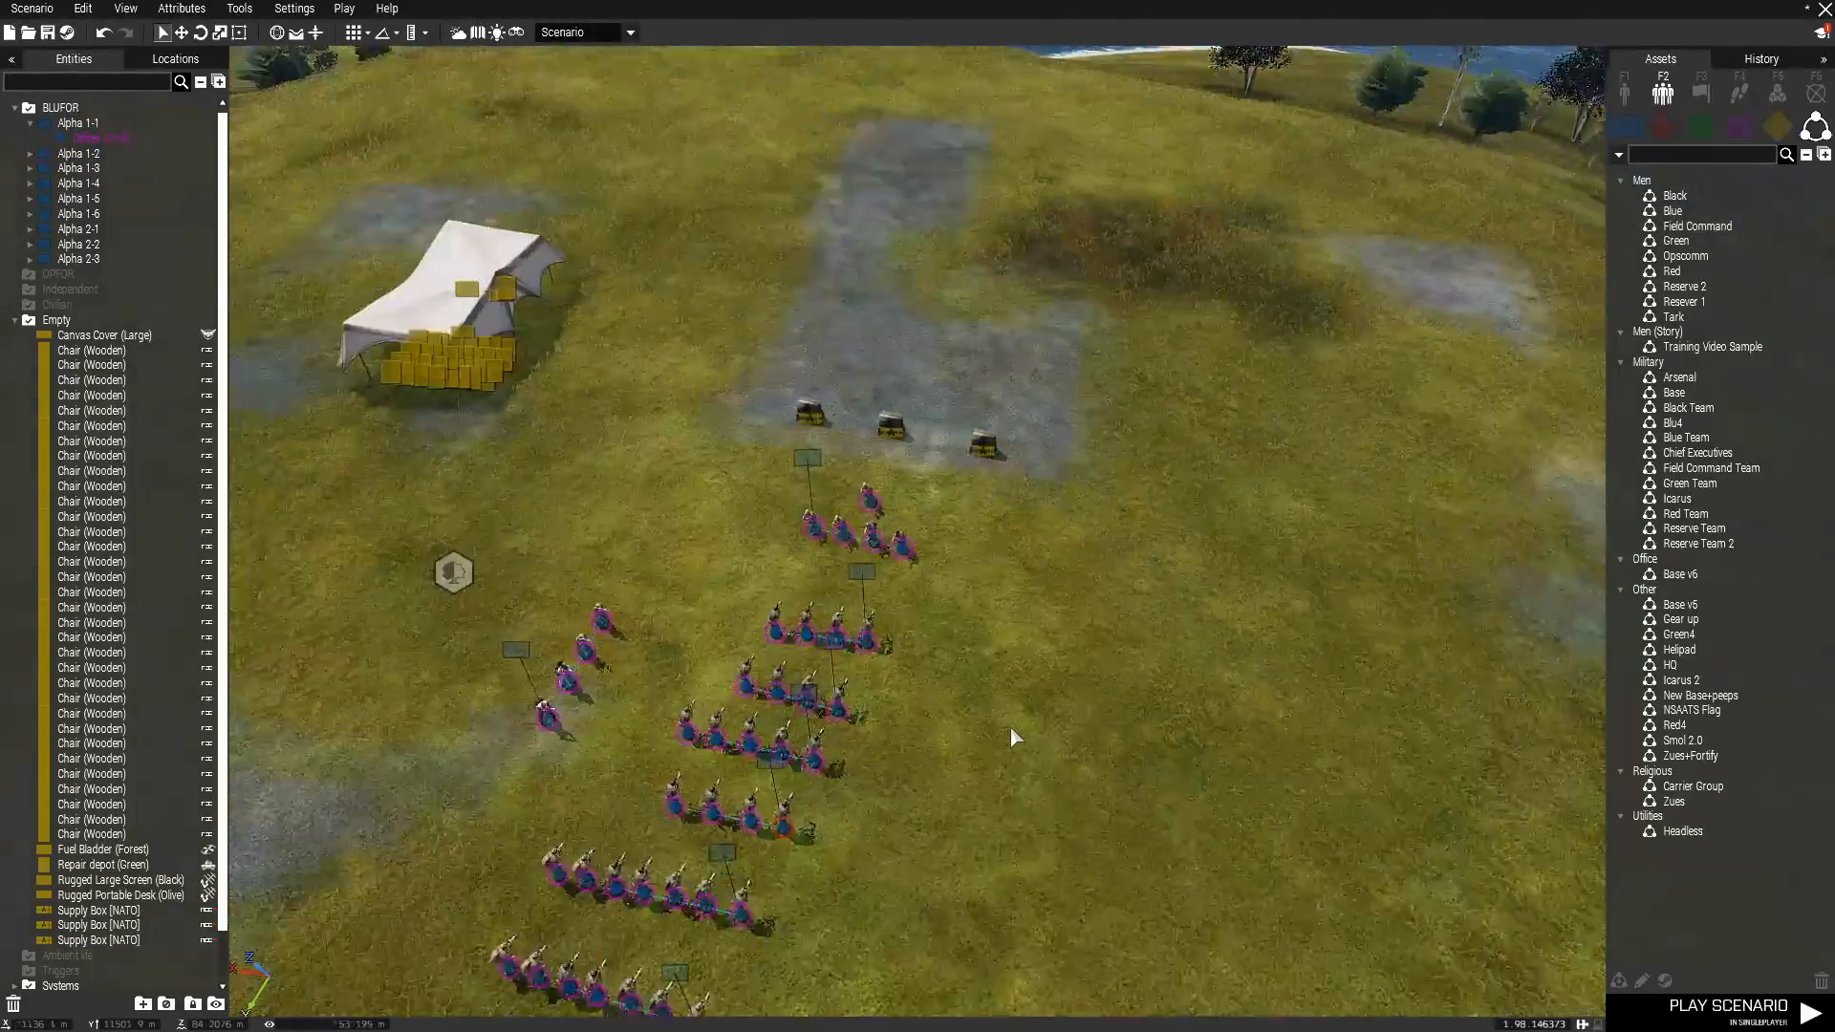
{"action": "right_click_drag", "start_coordinate": [1011, 725], "coordinate": [1051, 686]}
{"action": "key", "text": "s"}
{"action": "key", "text": "a"}
{"action": "key", "text": "a"}
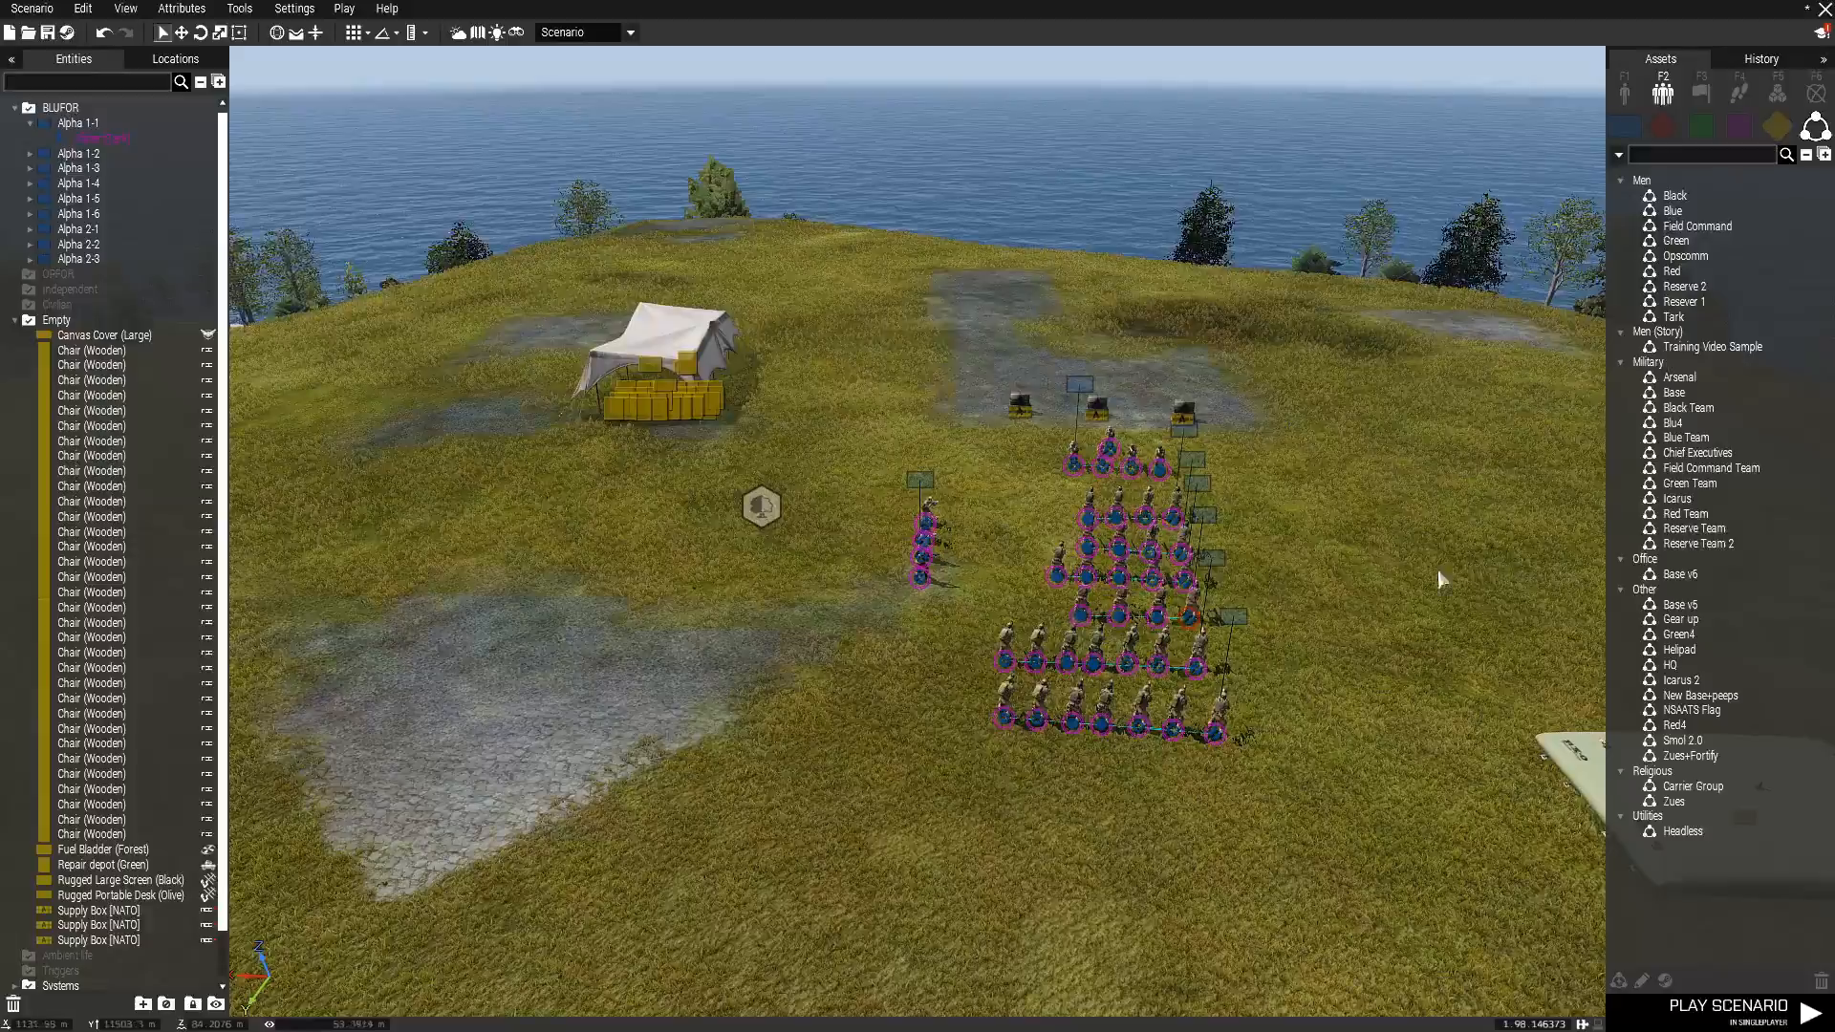
{"action": "scroll", "coordinate": [839, 417], "scroll_direction": "up", "scroll_amount": 3}
{"action": "scroll", "coordinate": [812, 554], "scroll_direction": "up", "scroll_amount": 10}
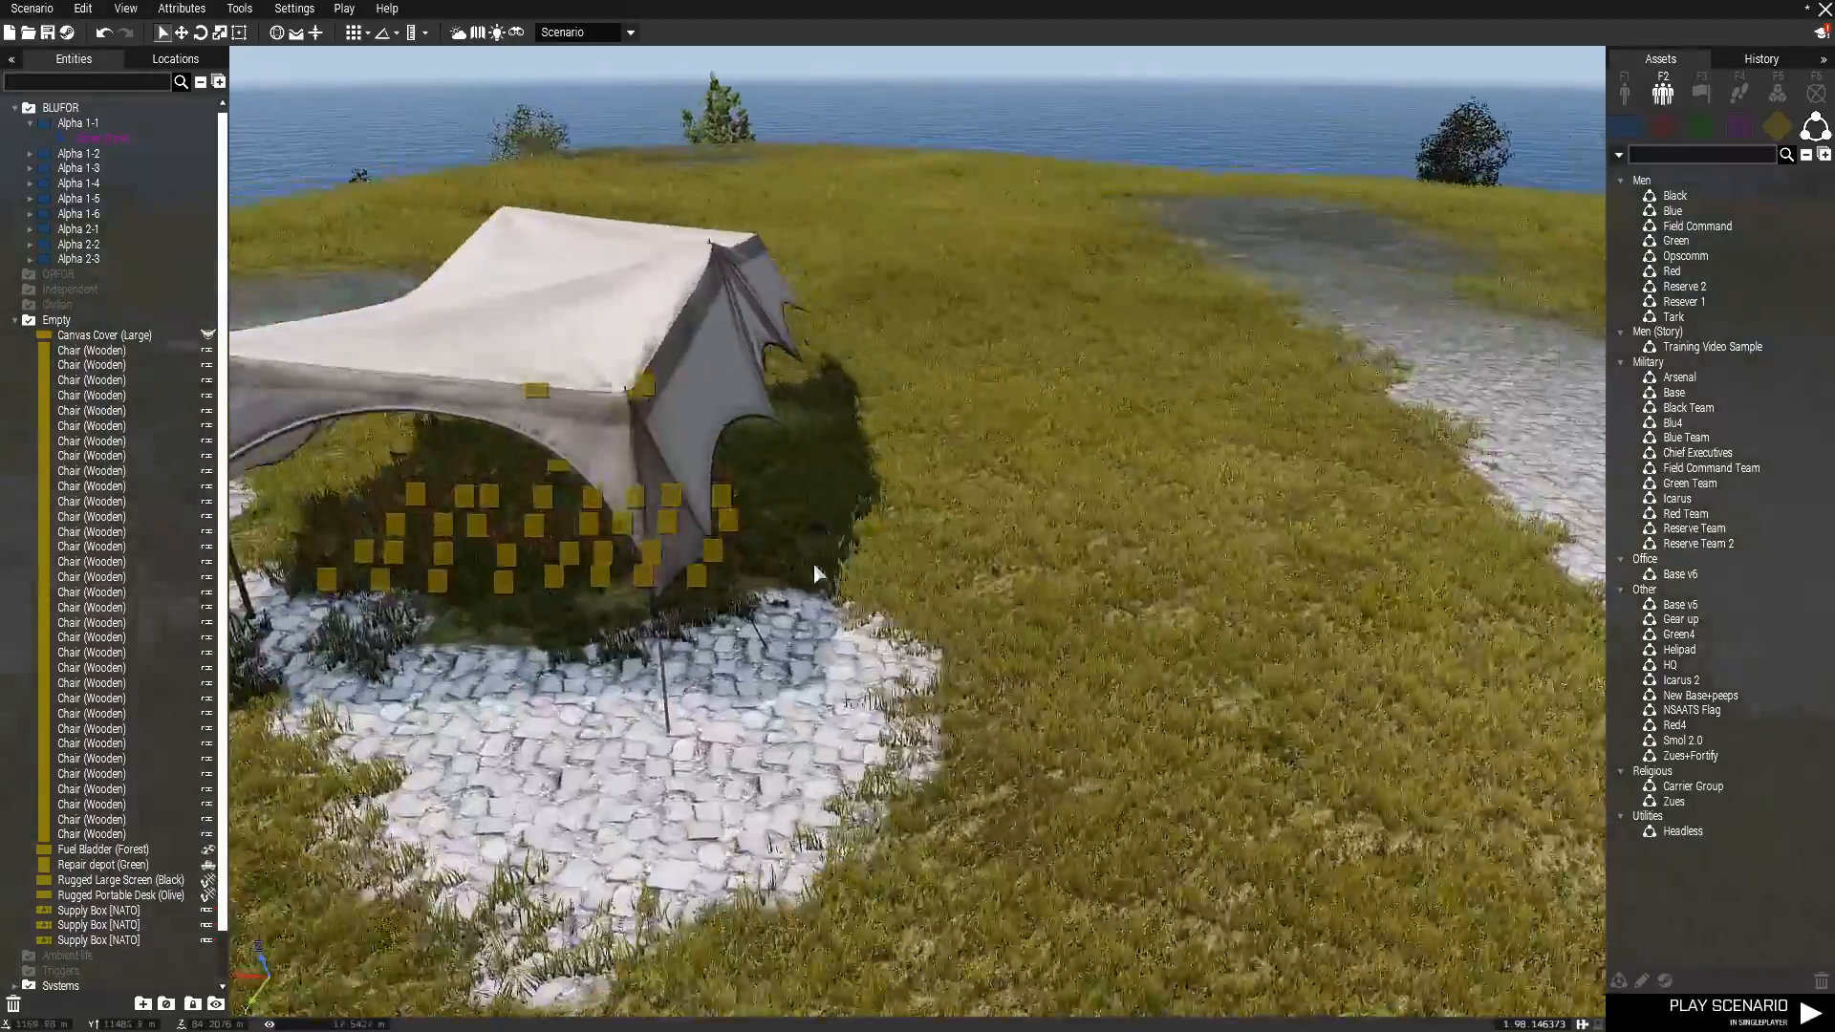
{"action": "scroll", "coordinate": [809, 536], "scroll_direction": "down", "scroll_amount": 12}
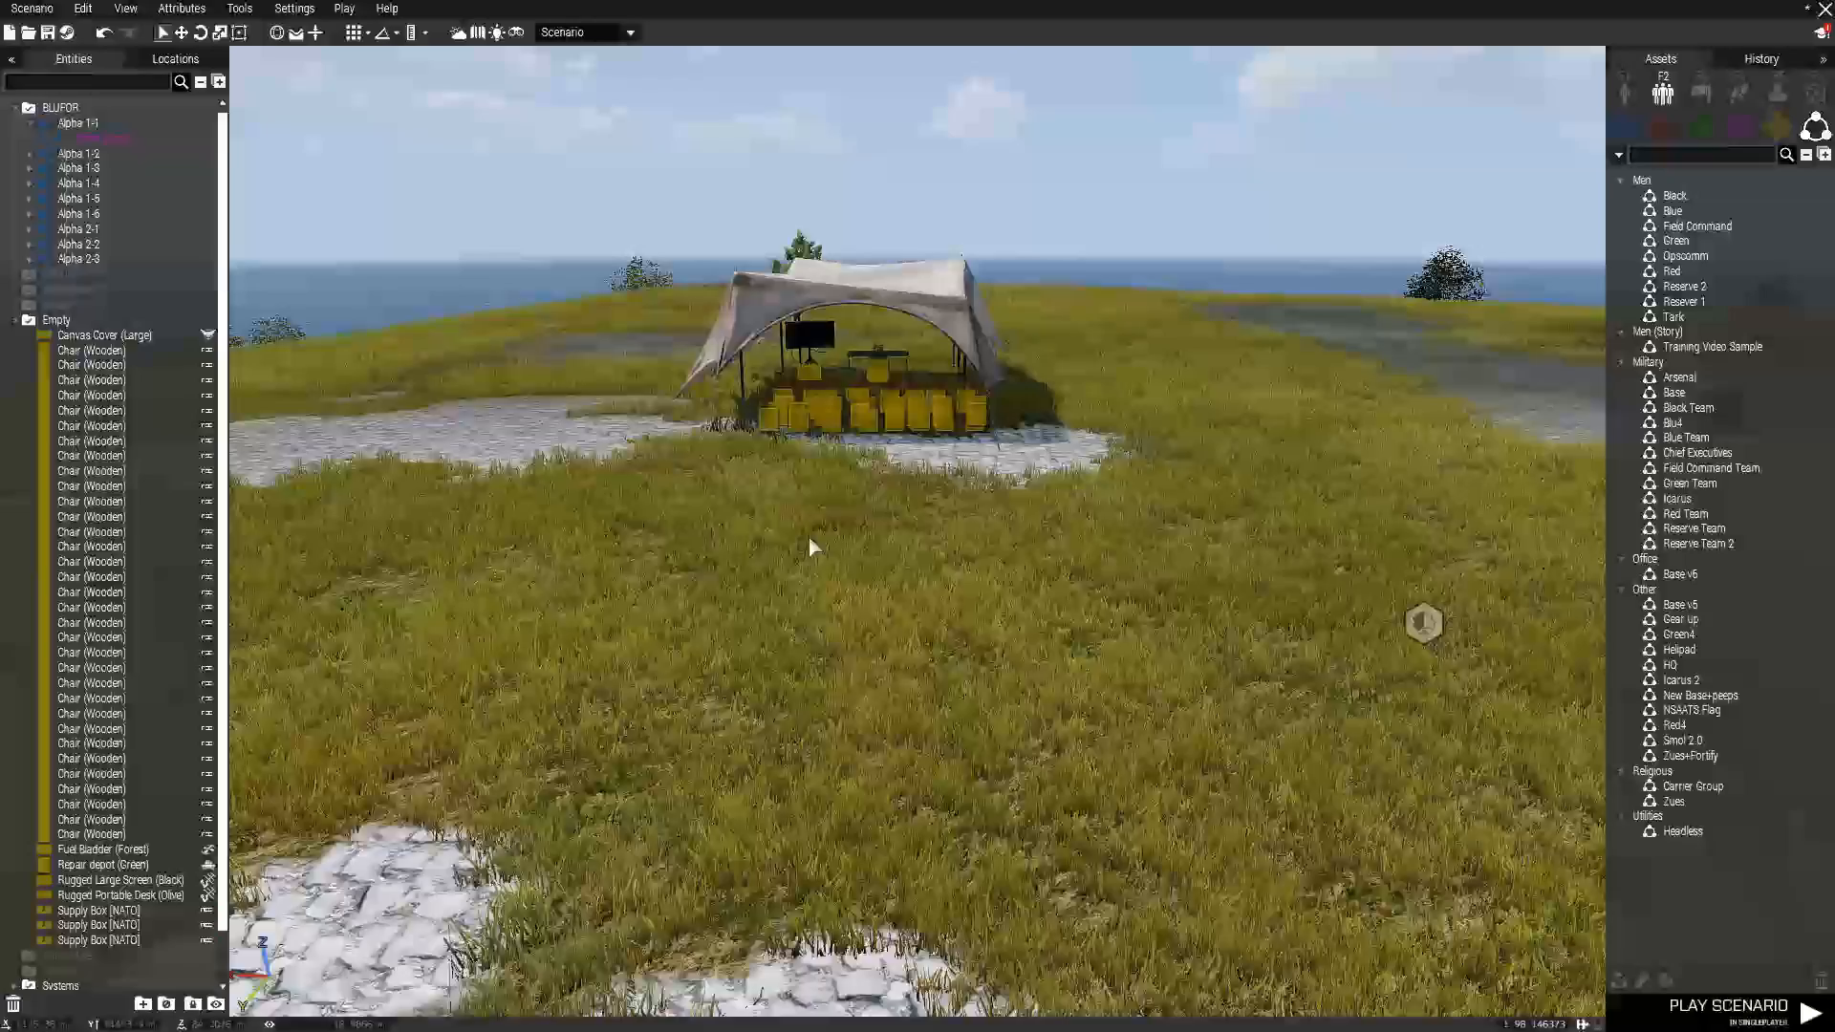
{"action": "right_click_drag", "start_coordinate": [809, 537], "coordinate": [807, 548]}
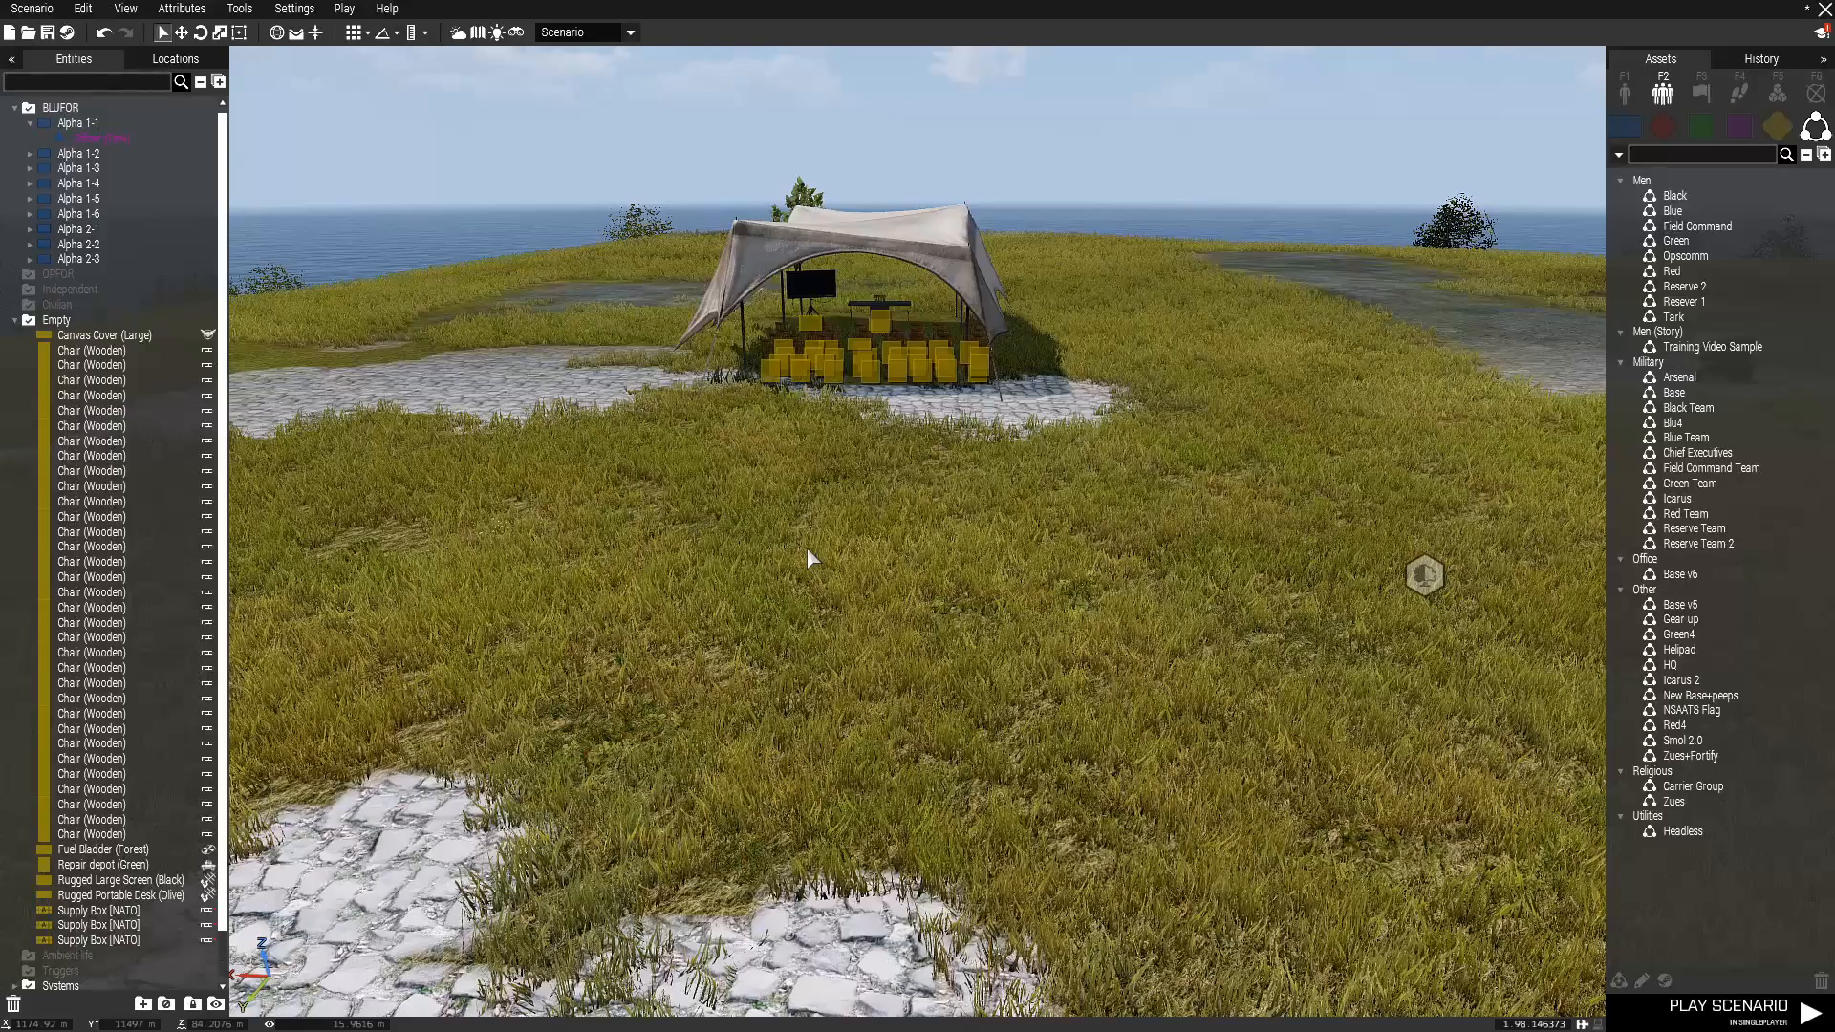
Delete the canvas-covered briefing area with its chairs, desk and screen, plus the fuel bladder and the repair depot.
{"action": "scroll", "coordinate": [823, 657], "scroll_direction": "down", "scroll_amount": 6}
{"action": "key", "text": "d"}
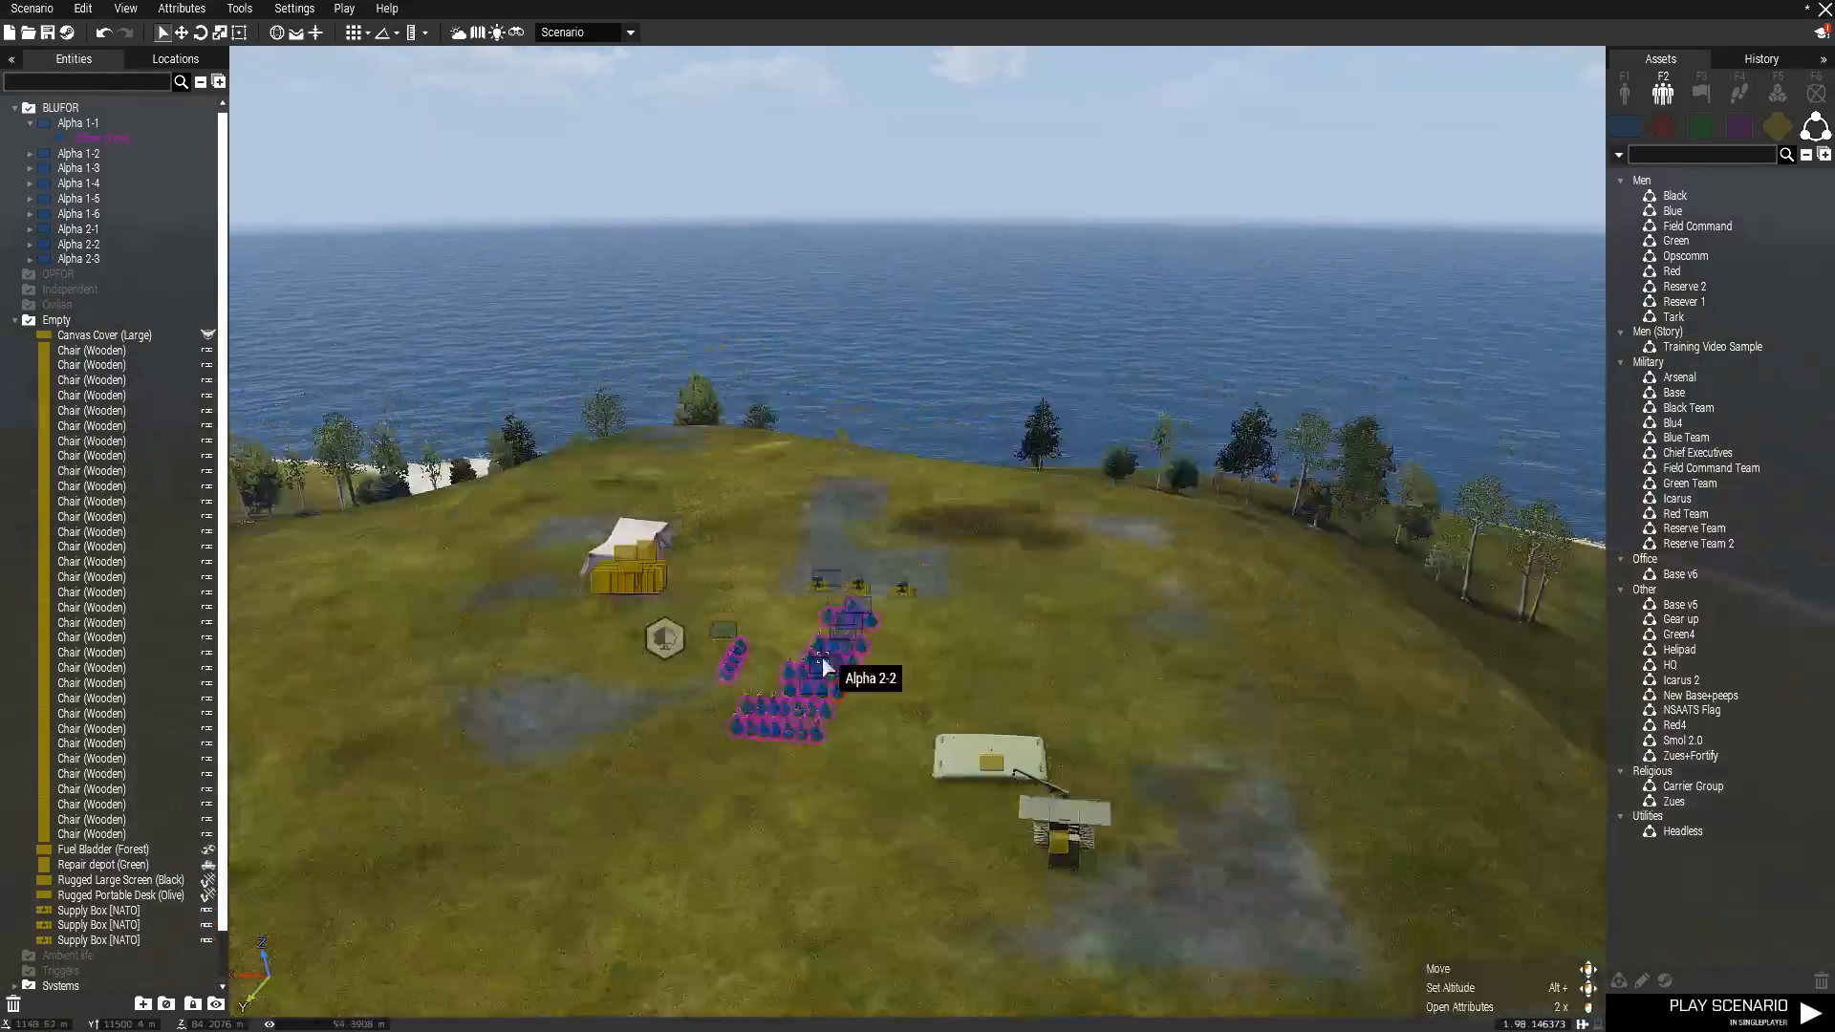
{"action": "scroll", "coordinate": [822, 657], "scroll_direction": "up", "scroll_amount": 5}
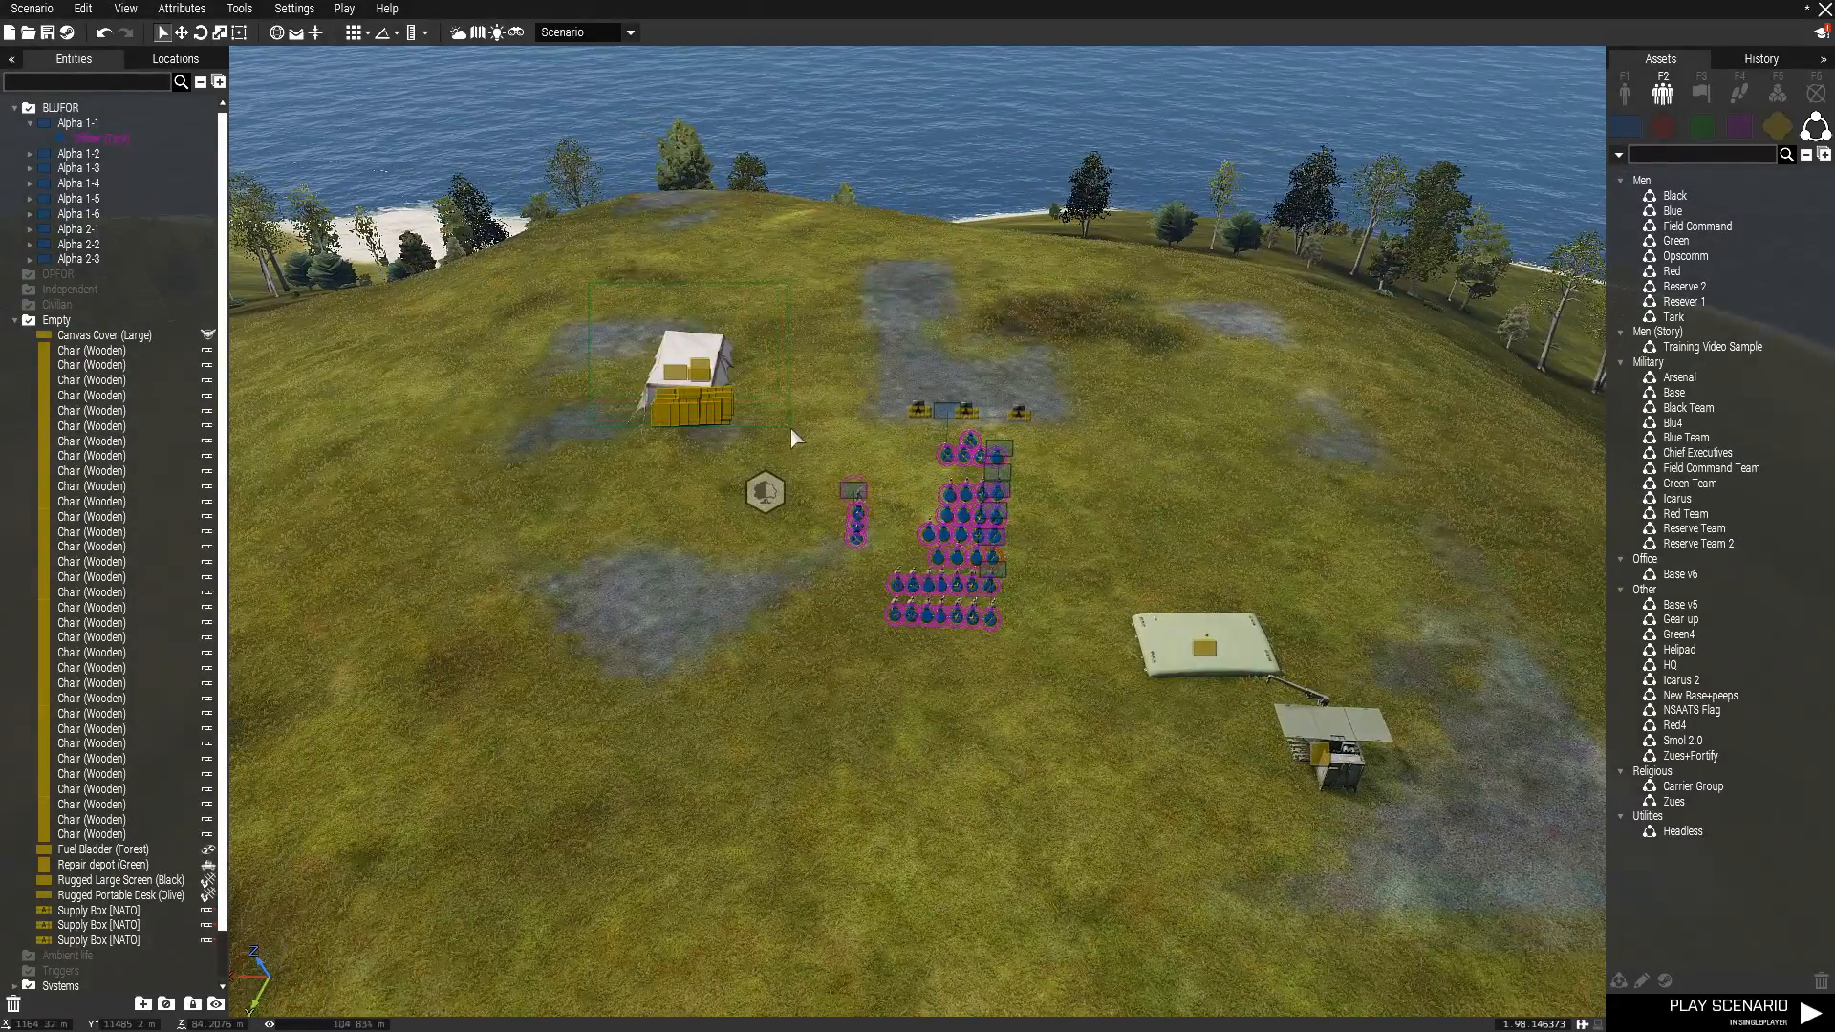
{"action": "left_click_drag", "start_coordinate": [789, 426], "coordinate": [805, 438]}
{"action": "key", "text": "Delete"}
{"action": "left_click_drag", "start_coordinate": [1201, 611], "coordinate": [1380, 892]}
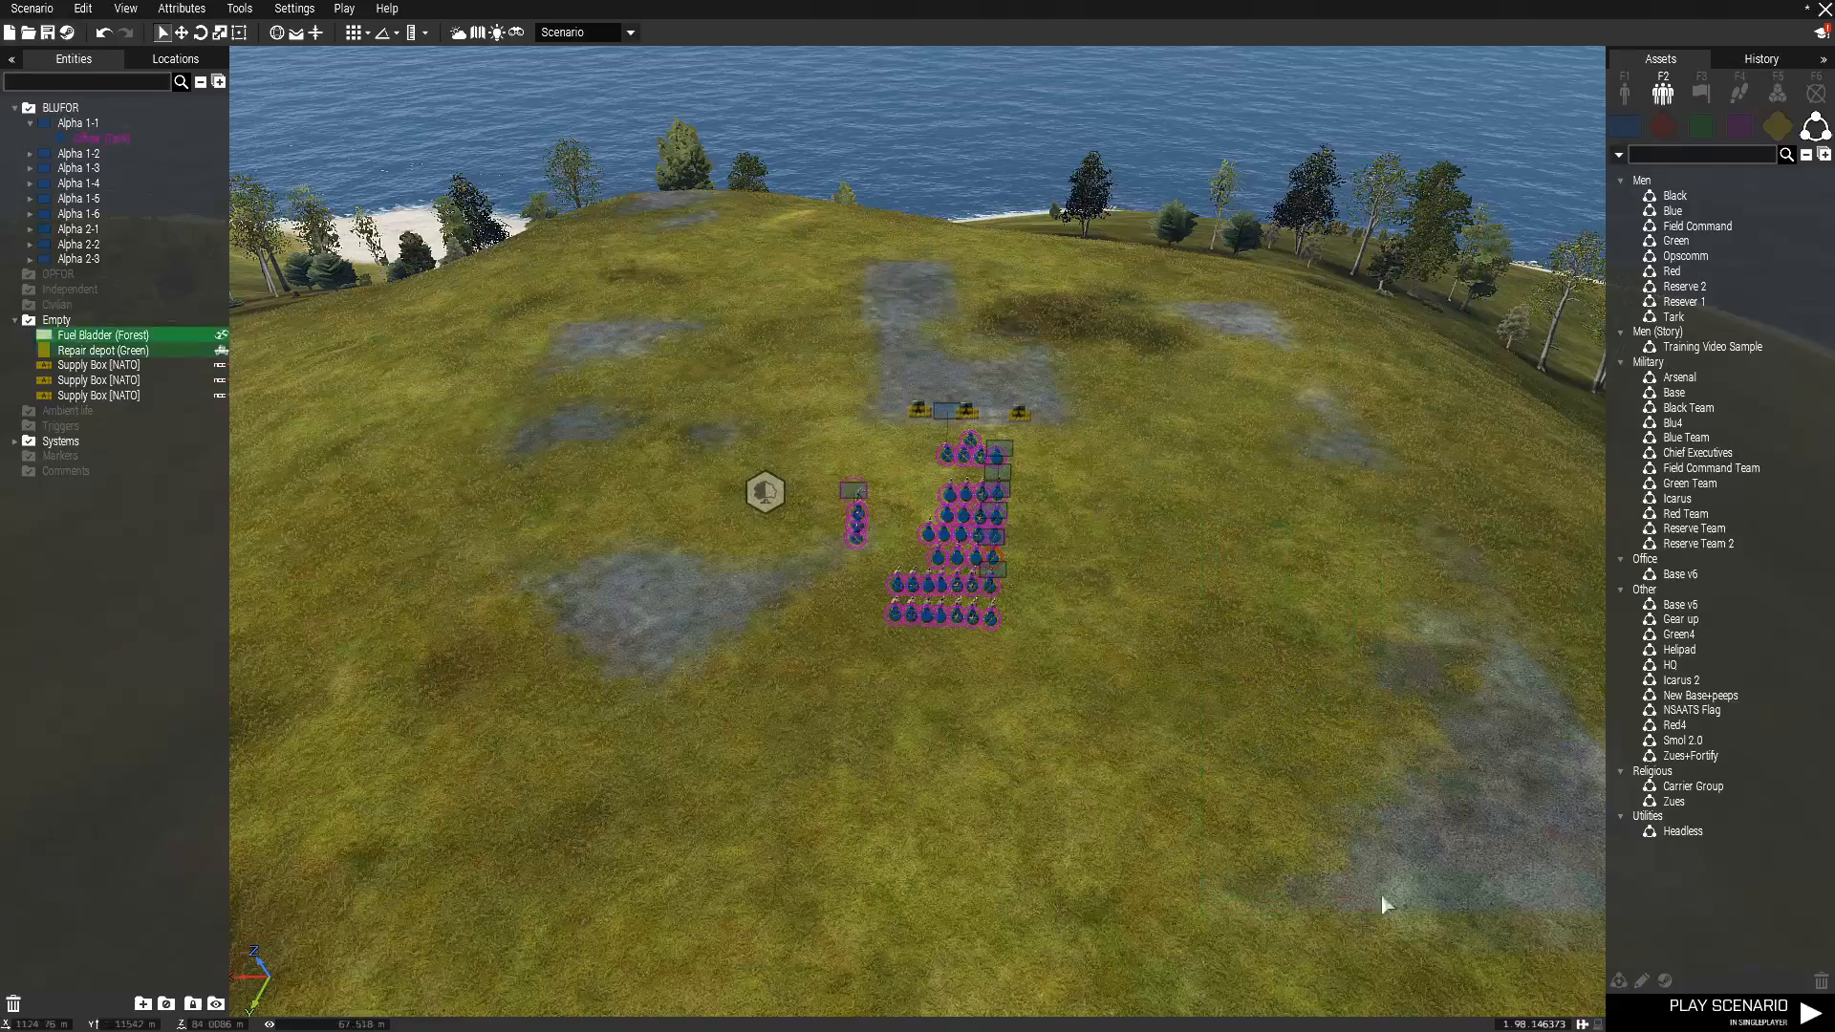
{"action": "key", "text": "Delete"}
Delete the three NATO supply boxes on the paved patch behind the squads.
{"action": "left_click_drag", "start_coordinate": [845, 331], "coordinate": [1047, 415]}
{"action": "left_click", "coordinate": [1106, 407]}
{"action": "scroll", "coordinate": [1107, 407], "scroll_direction": "up", "scroll_amount": 2}
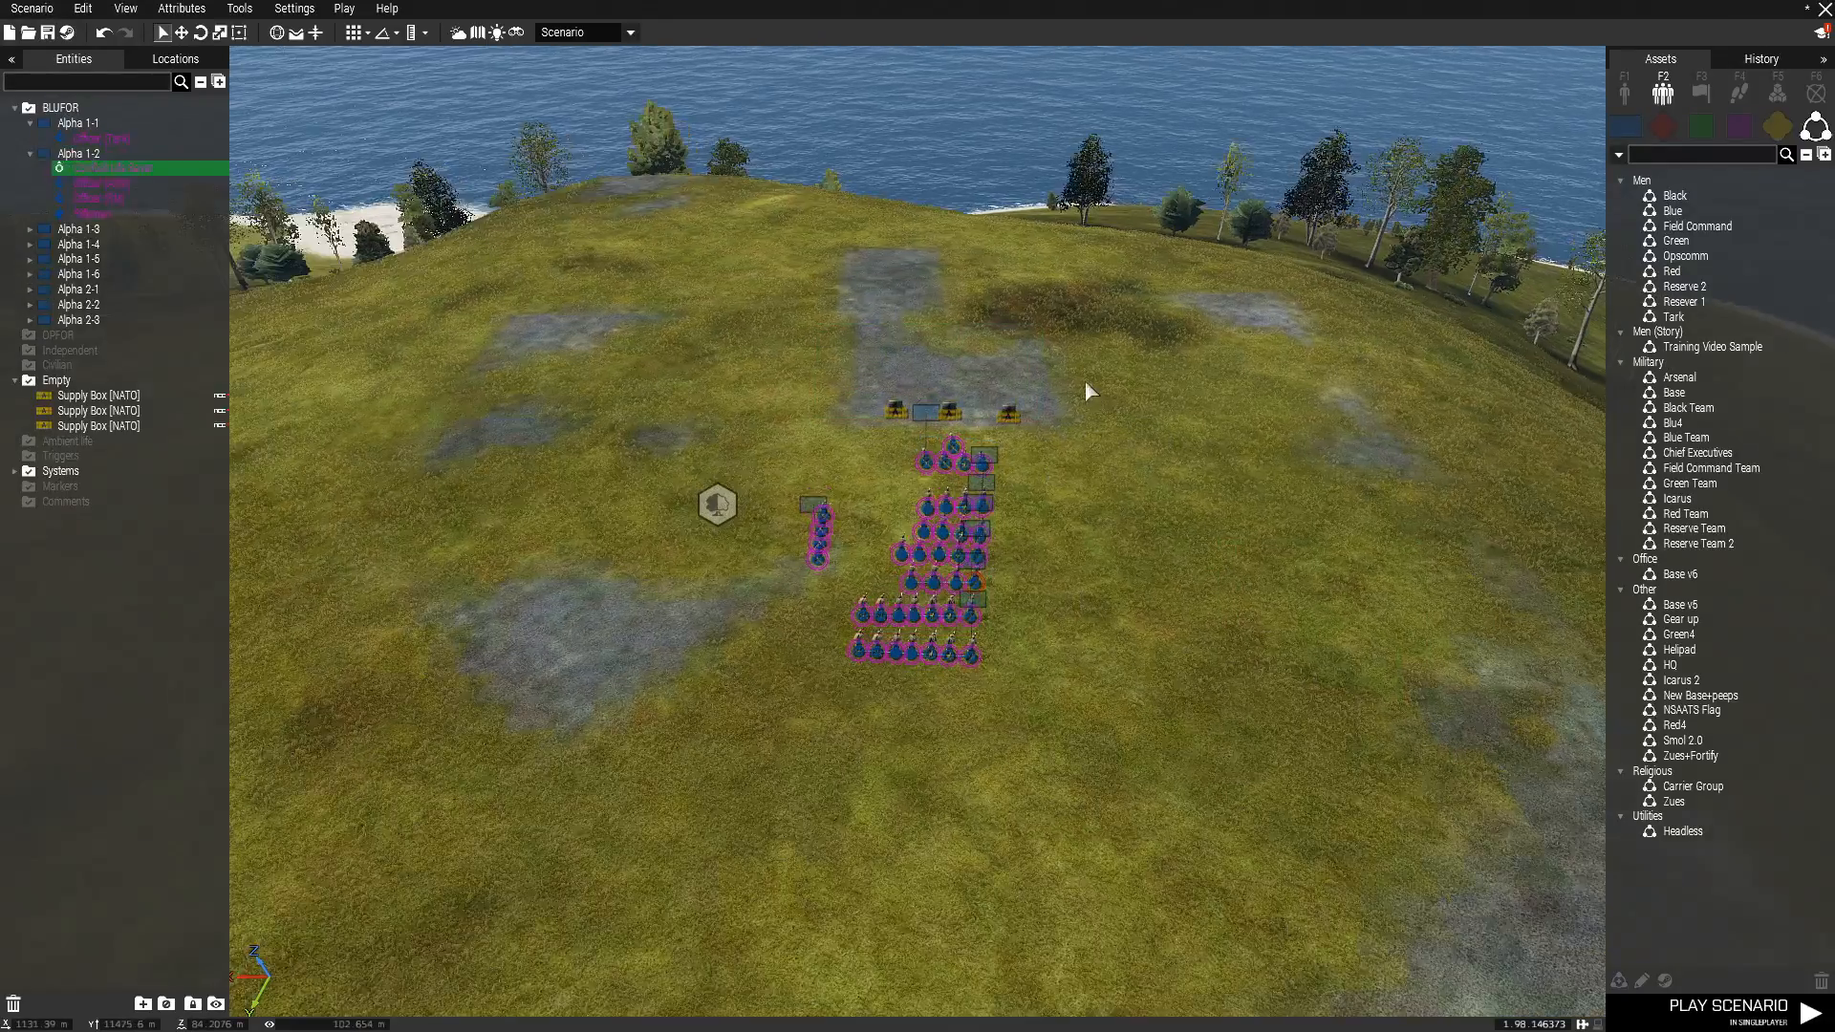
{"action": "scroll", "coordinate": [1085, 380], "scroll_direction": "up", "scroll_amount": 6}
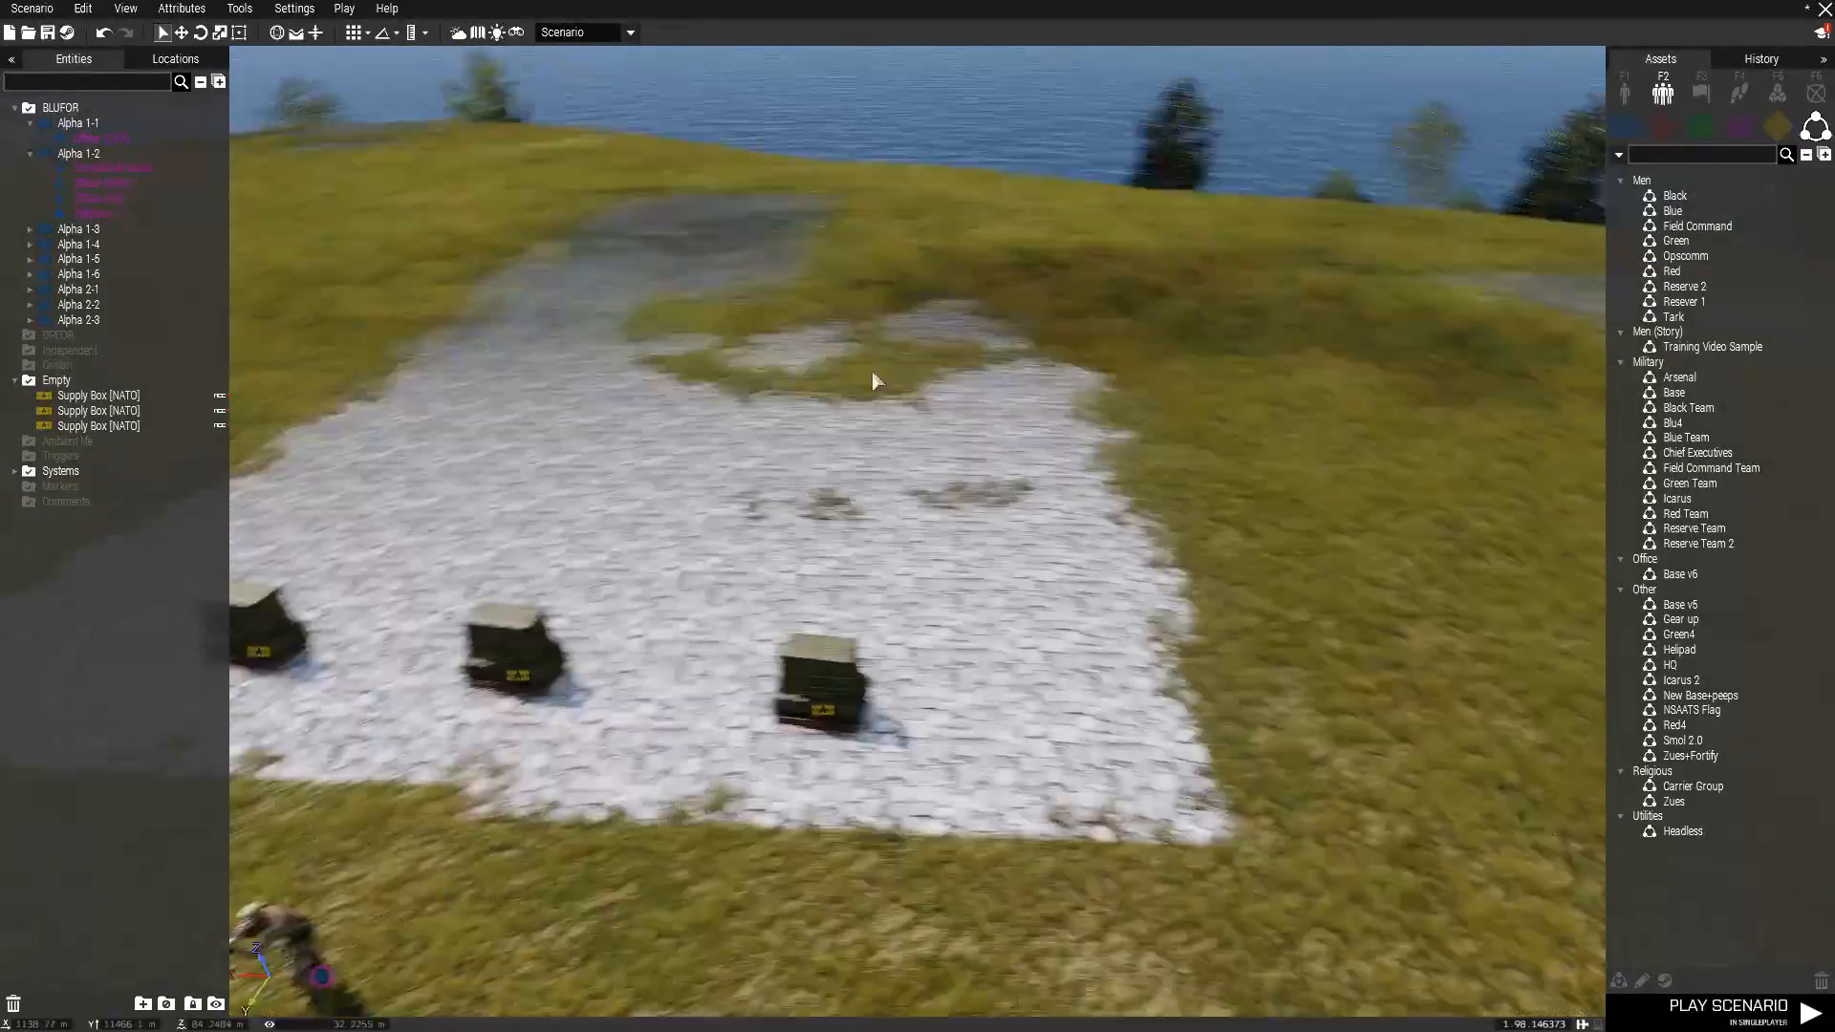
{"action": "right_click_drag", "start_coordinate": [872, 373], "coordinate": [669, 395]}
{"action": "left_click_drag", "start_coordinate": [516, 422], "coordinate": [1158, 746]}
{"action": "key", "text": "Delete"}
Place the custom composition Base v6 and adjust its position and rotation so the walled base surrounds the player squads.
{"action": "right_click_drag", "start_coordinate": [1158, 726], "coordinate": [1567, 658]}
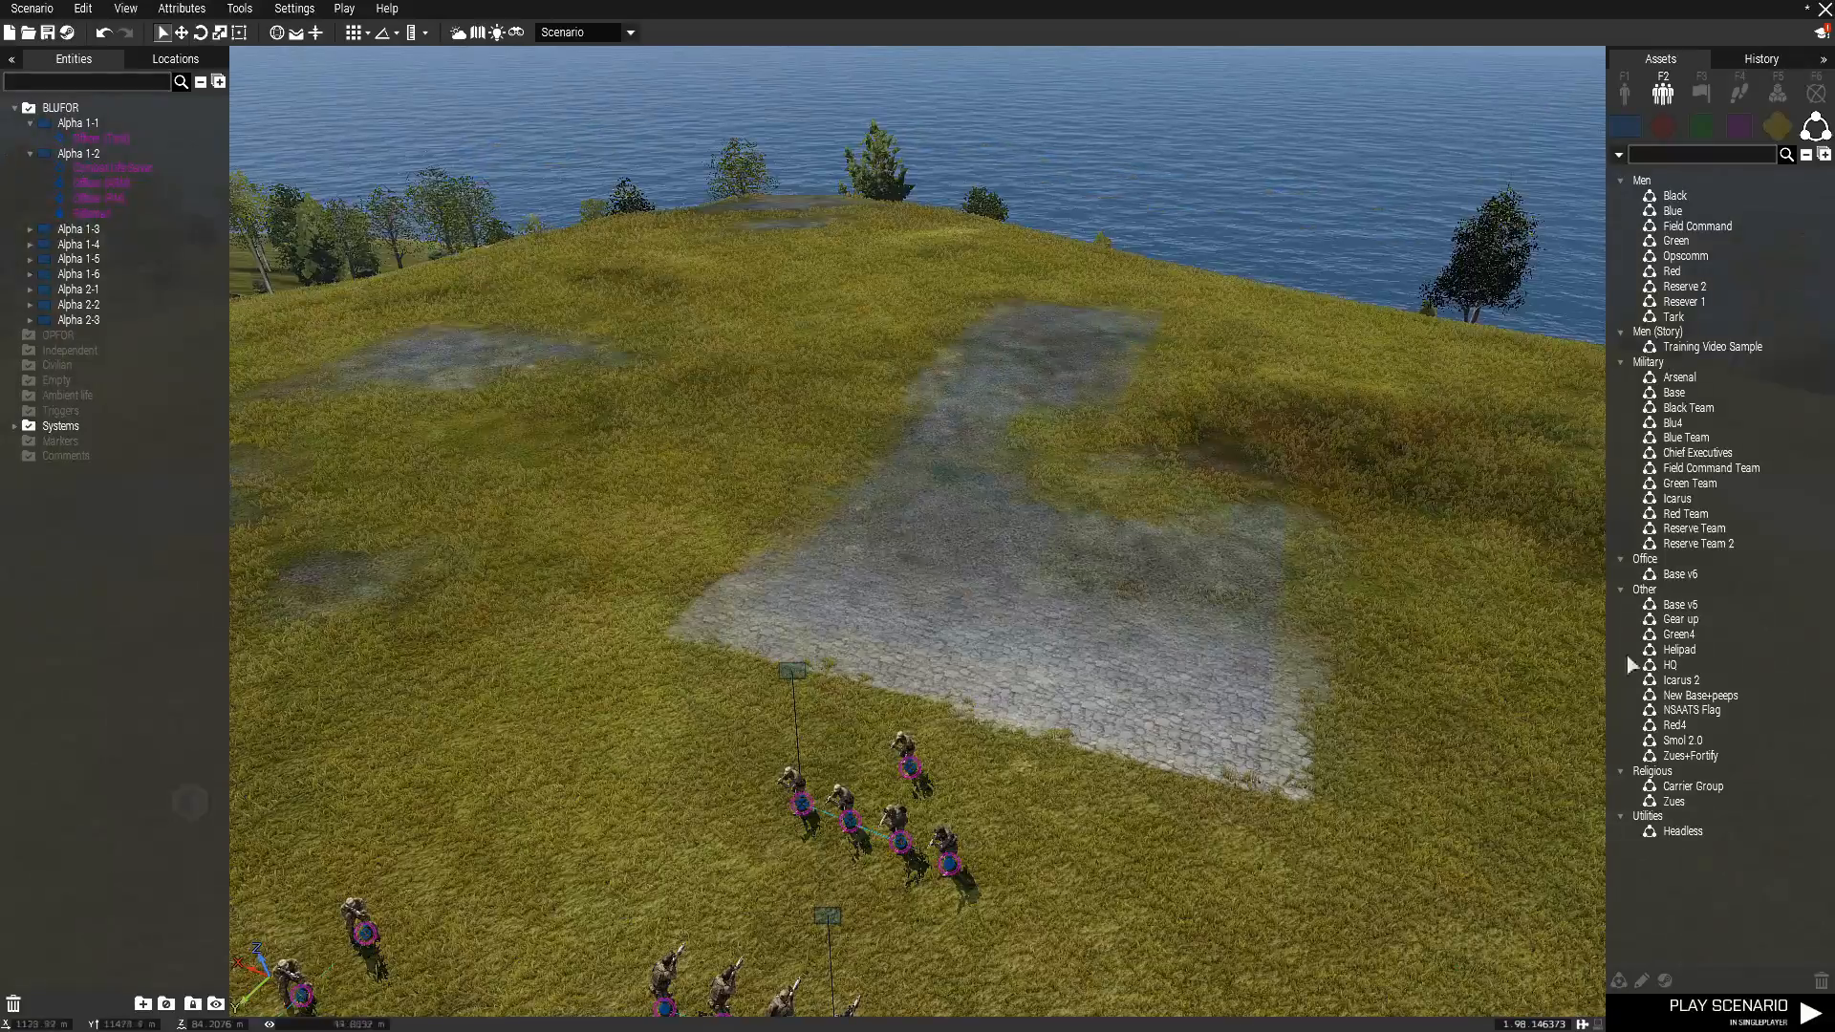
{"action": "left_click", "coordinate": [1680, 574]}
{"action": "scroll", "coordinate": [917, 321], "scroll_direction": "down", "scroll_amount": 4}
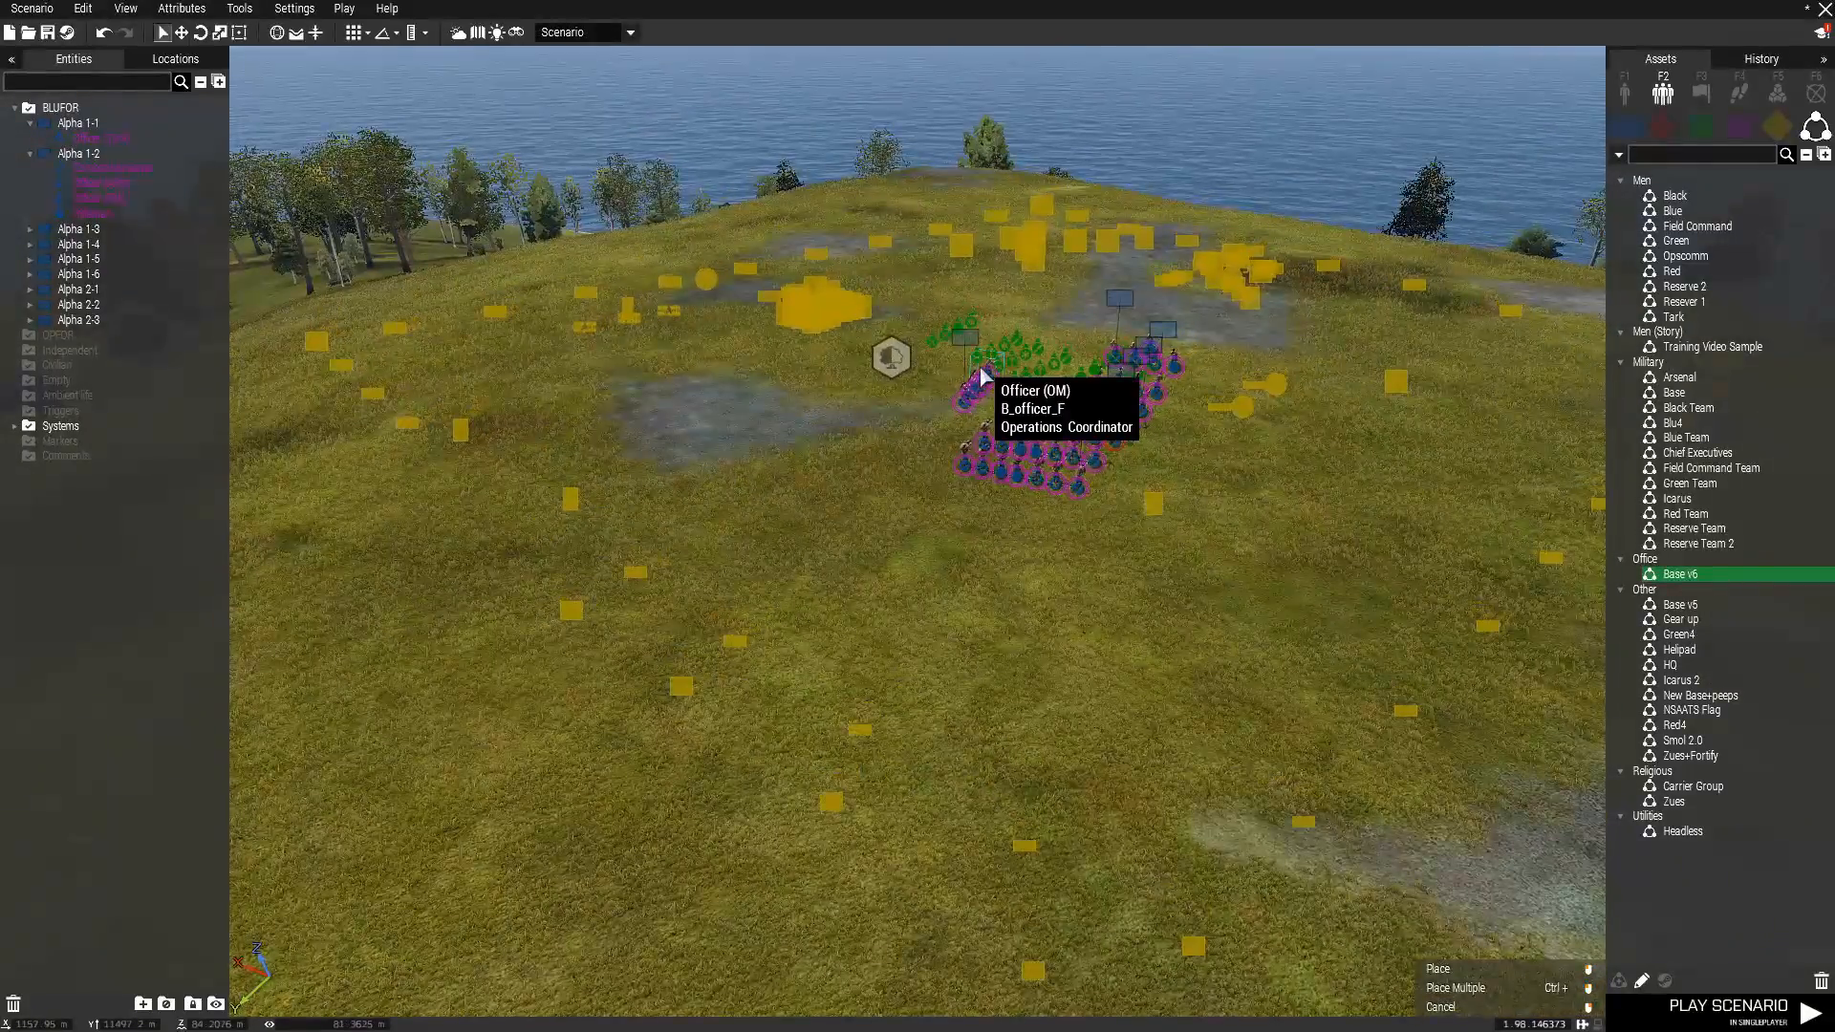
{"action": "left_click", "coordinate": [982, 375]}
{"action": "right_click_drag", "start_coordinate": [602, 594], "coordinate": [729, 721]}
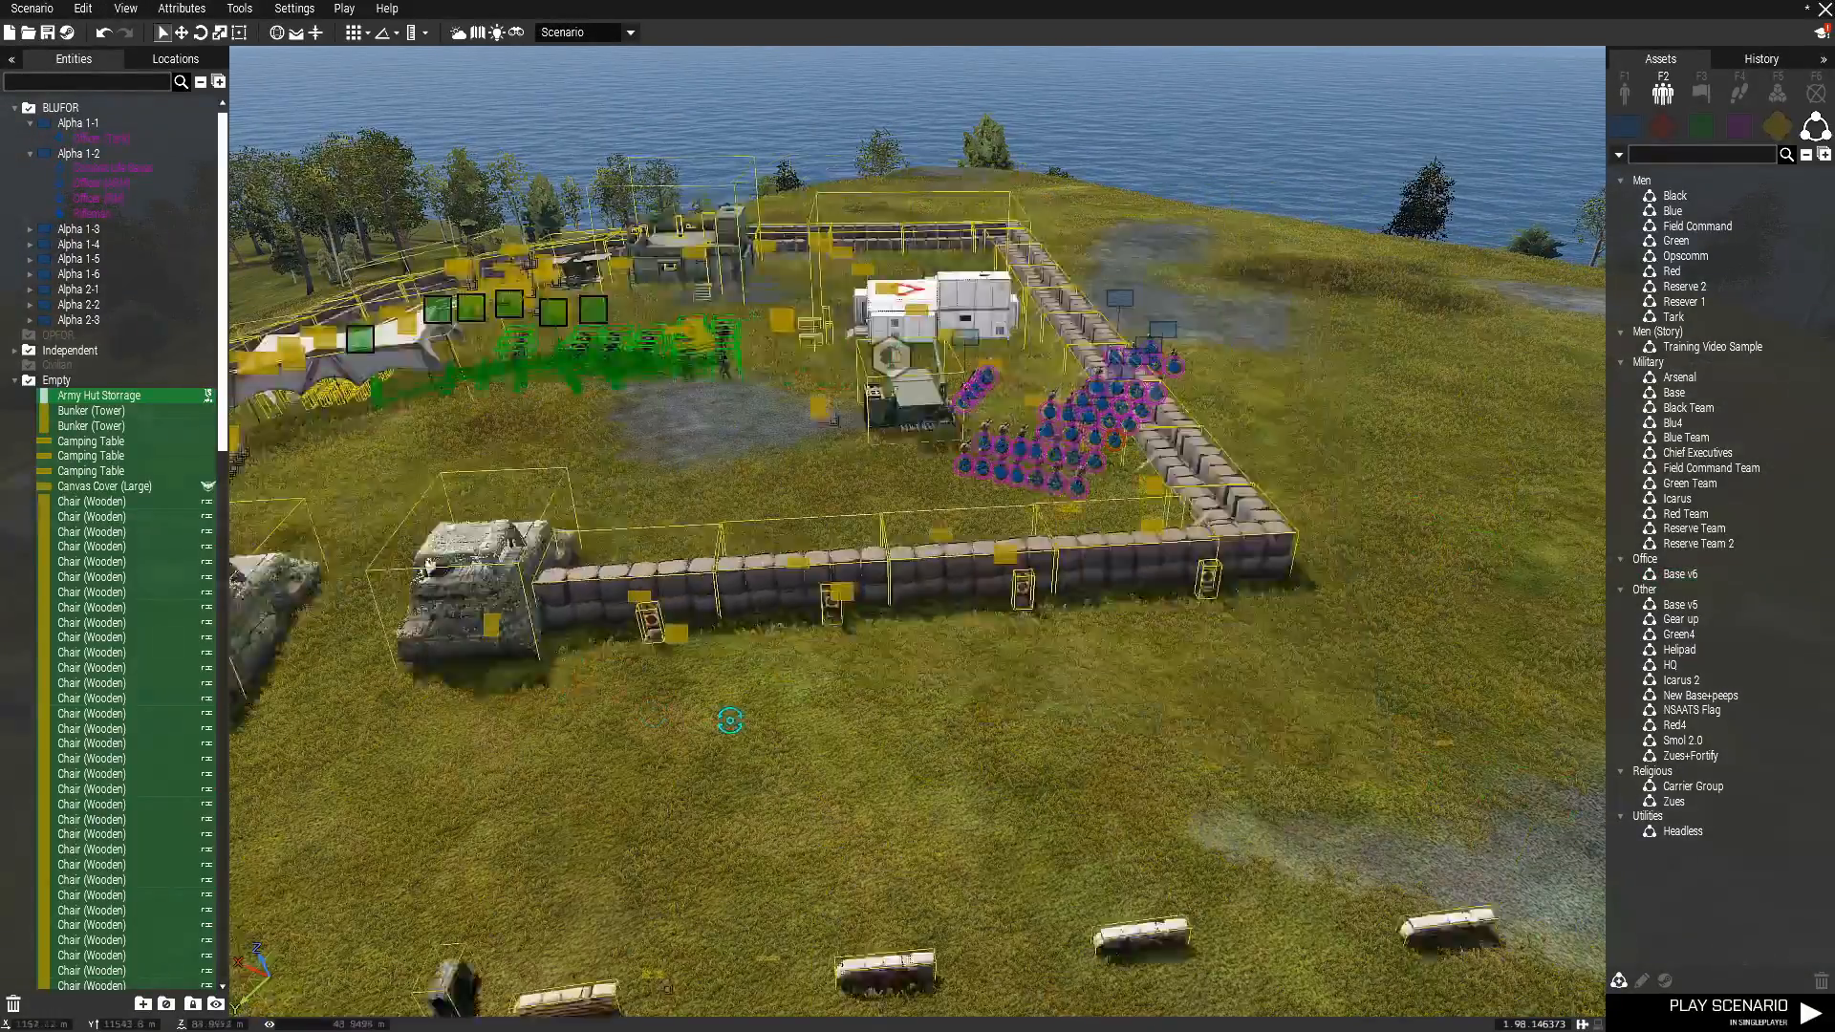
{"action": "left_click_drag", "start_coordinate": [729, 720], "coordinate": [478, 688], "text": "shift"}
{"action": "left_click_drag", "start_coordinate": [559, 585], "coordinate": [999, 531]}
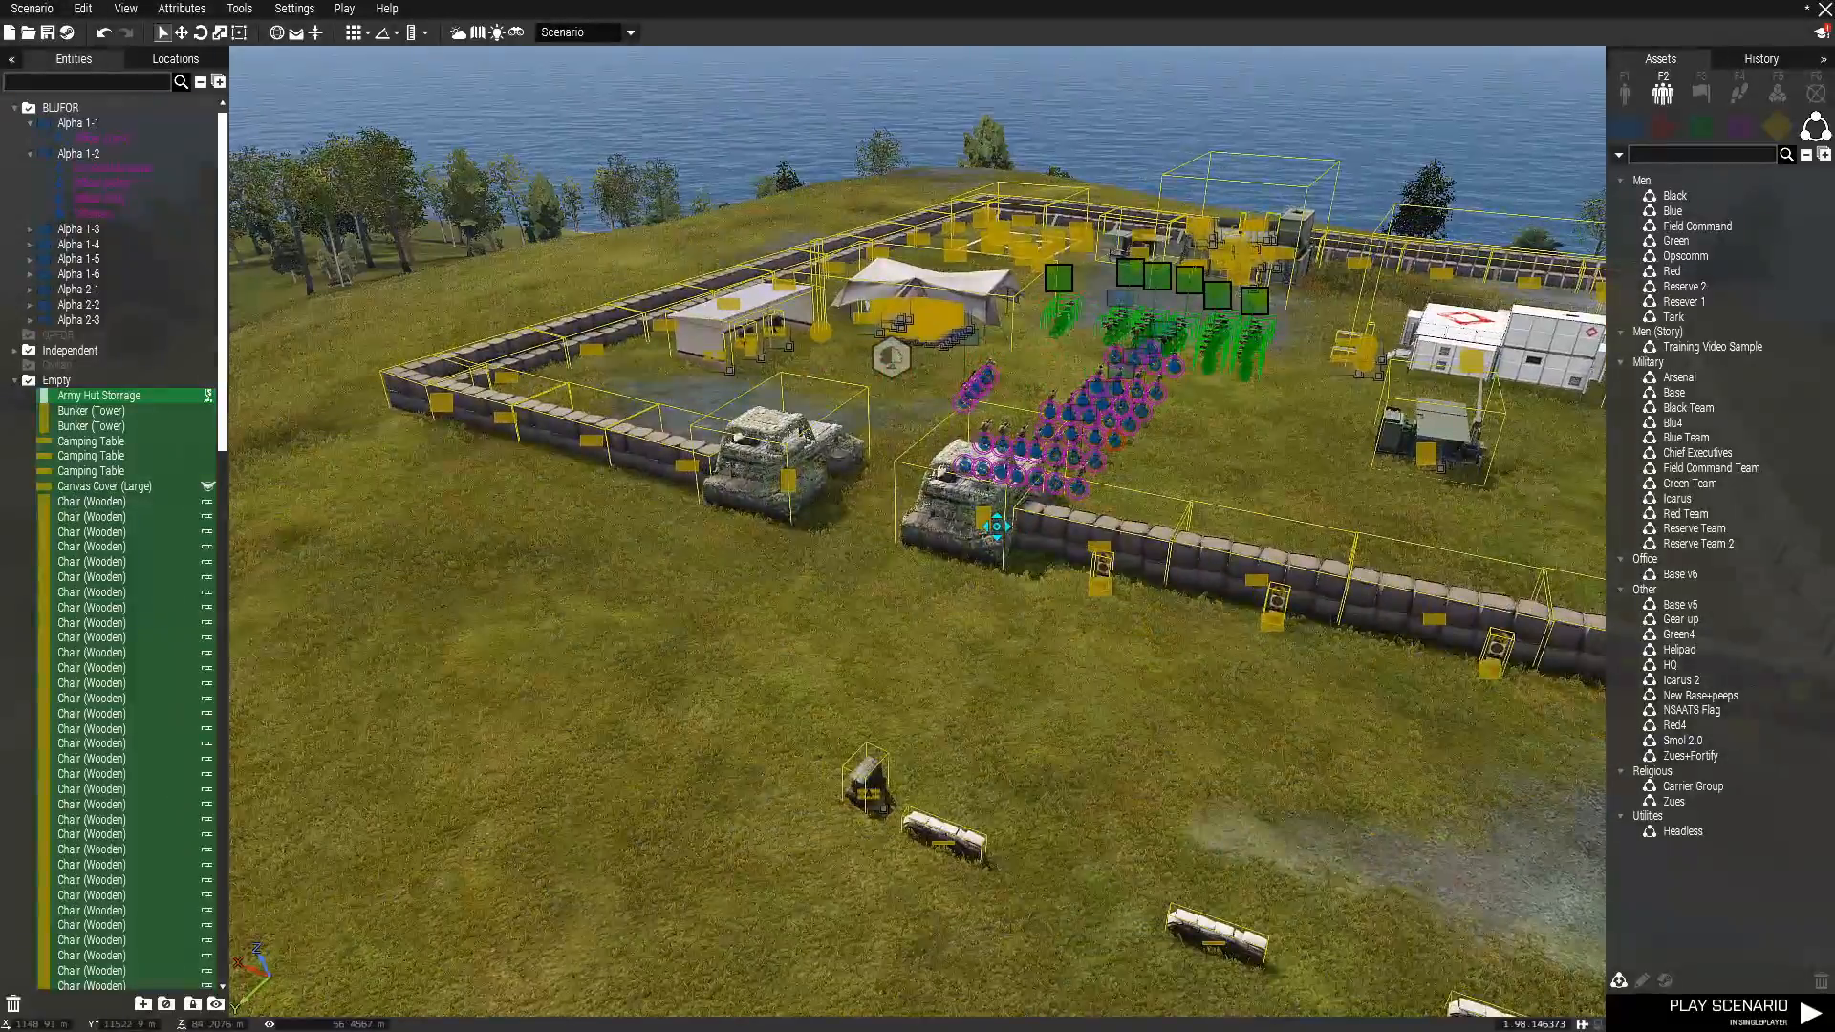
Inspect the setObjectTextureGlobal init code with "BW.jpg" on the Rugged Large Screen in the briefing tent and close its attributes unchanged.
{"action": "left_click", "coordinate": [946, 617]}
{"action": "key", "text": "w"}
{"action": "key", "text": "d"}
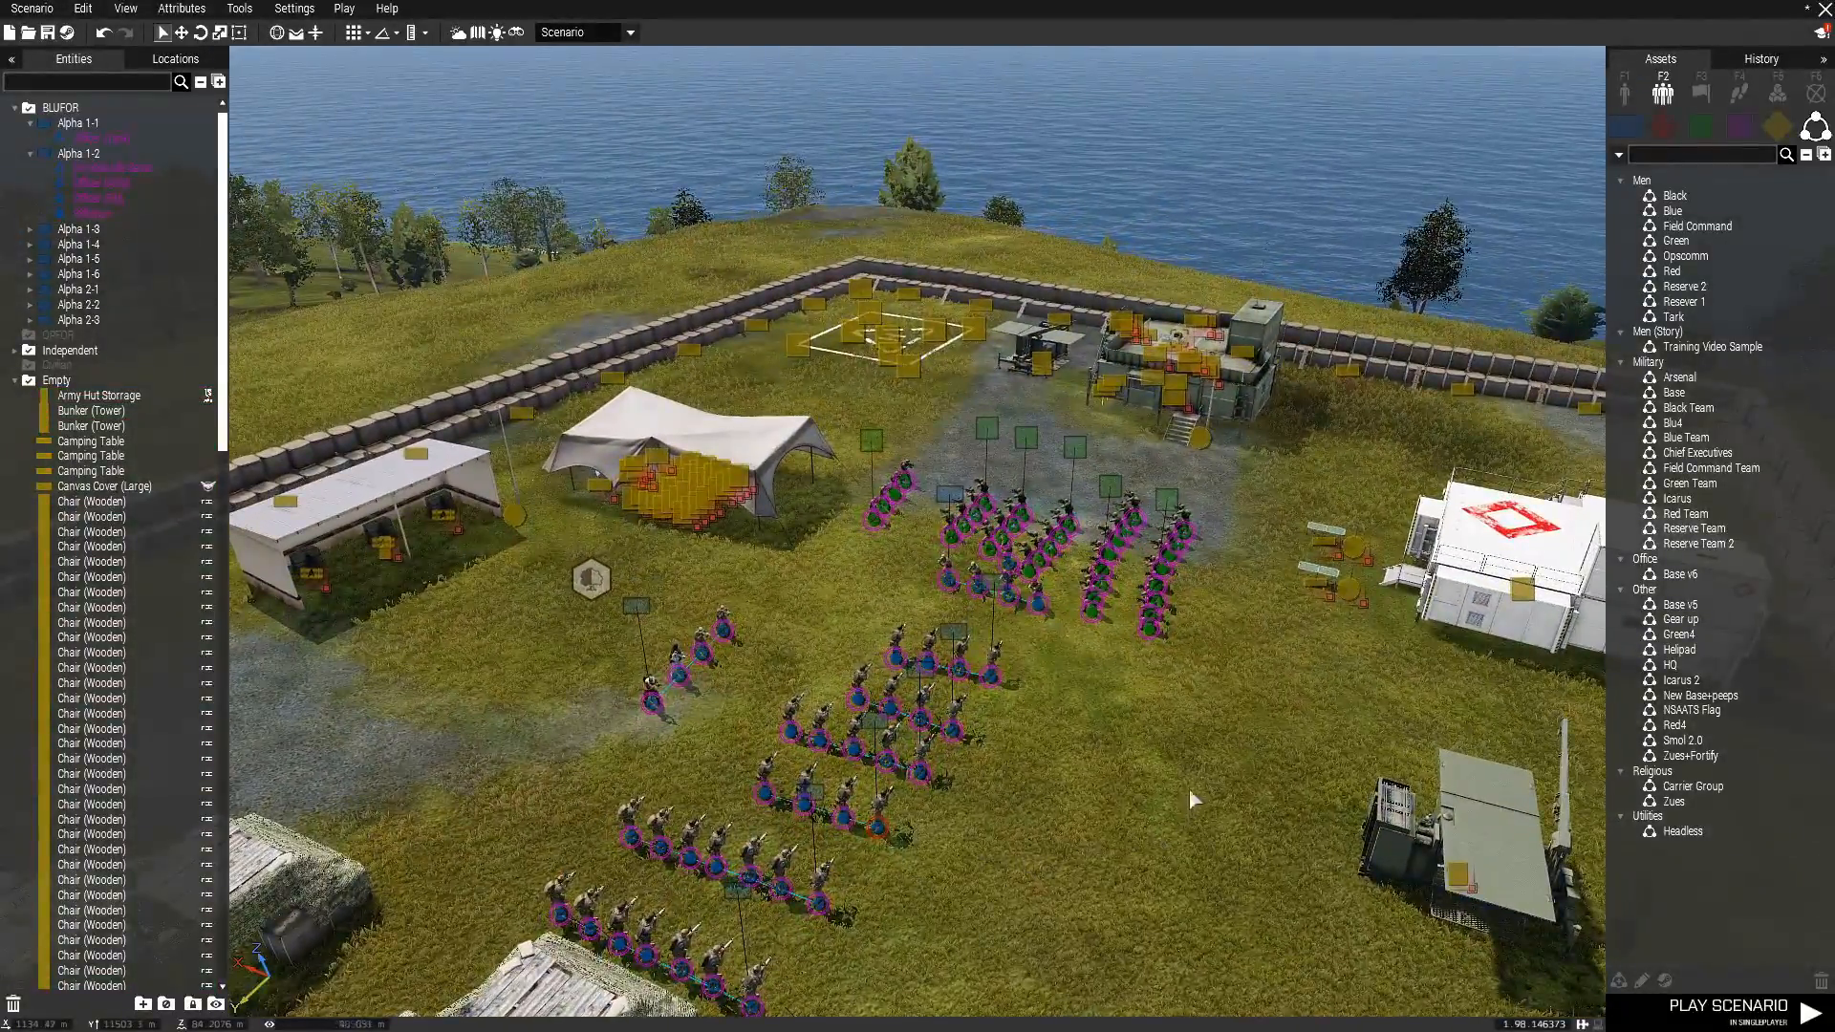
{"action": "scroll", "coordinate": [1188, 798], "scroll_direction": "up", "scroll_amount": 5}
{"action": "right_click_drag", "start_coordinate": [1179, 758], "coordinate": [993, 745]}
{"action": "key", "text": "w"}
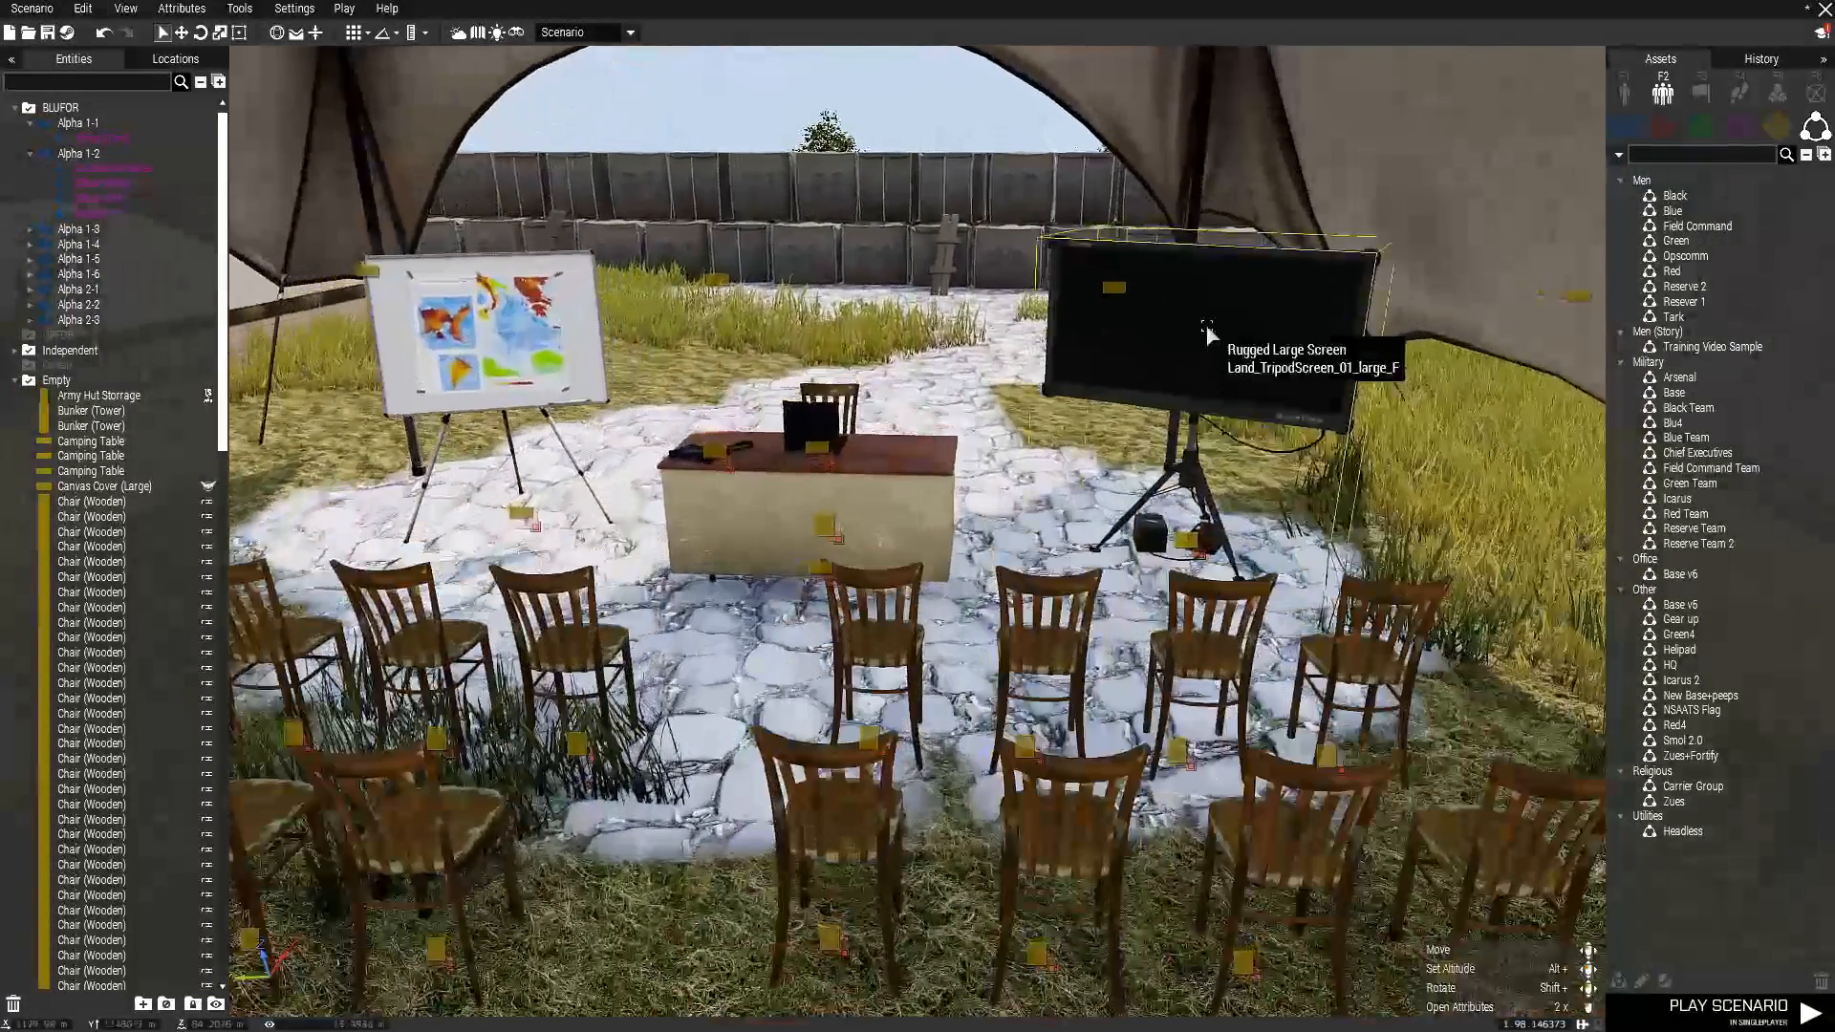
{"action": "double_click", "coordinate": [1211, 336]}
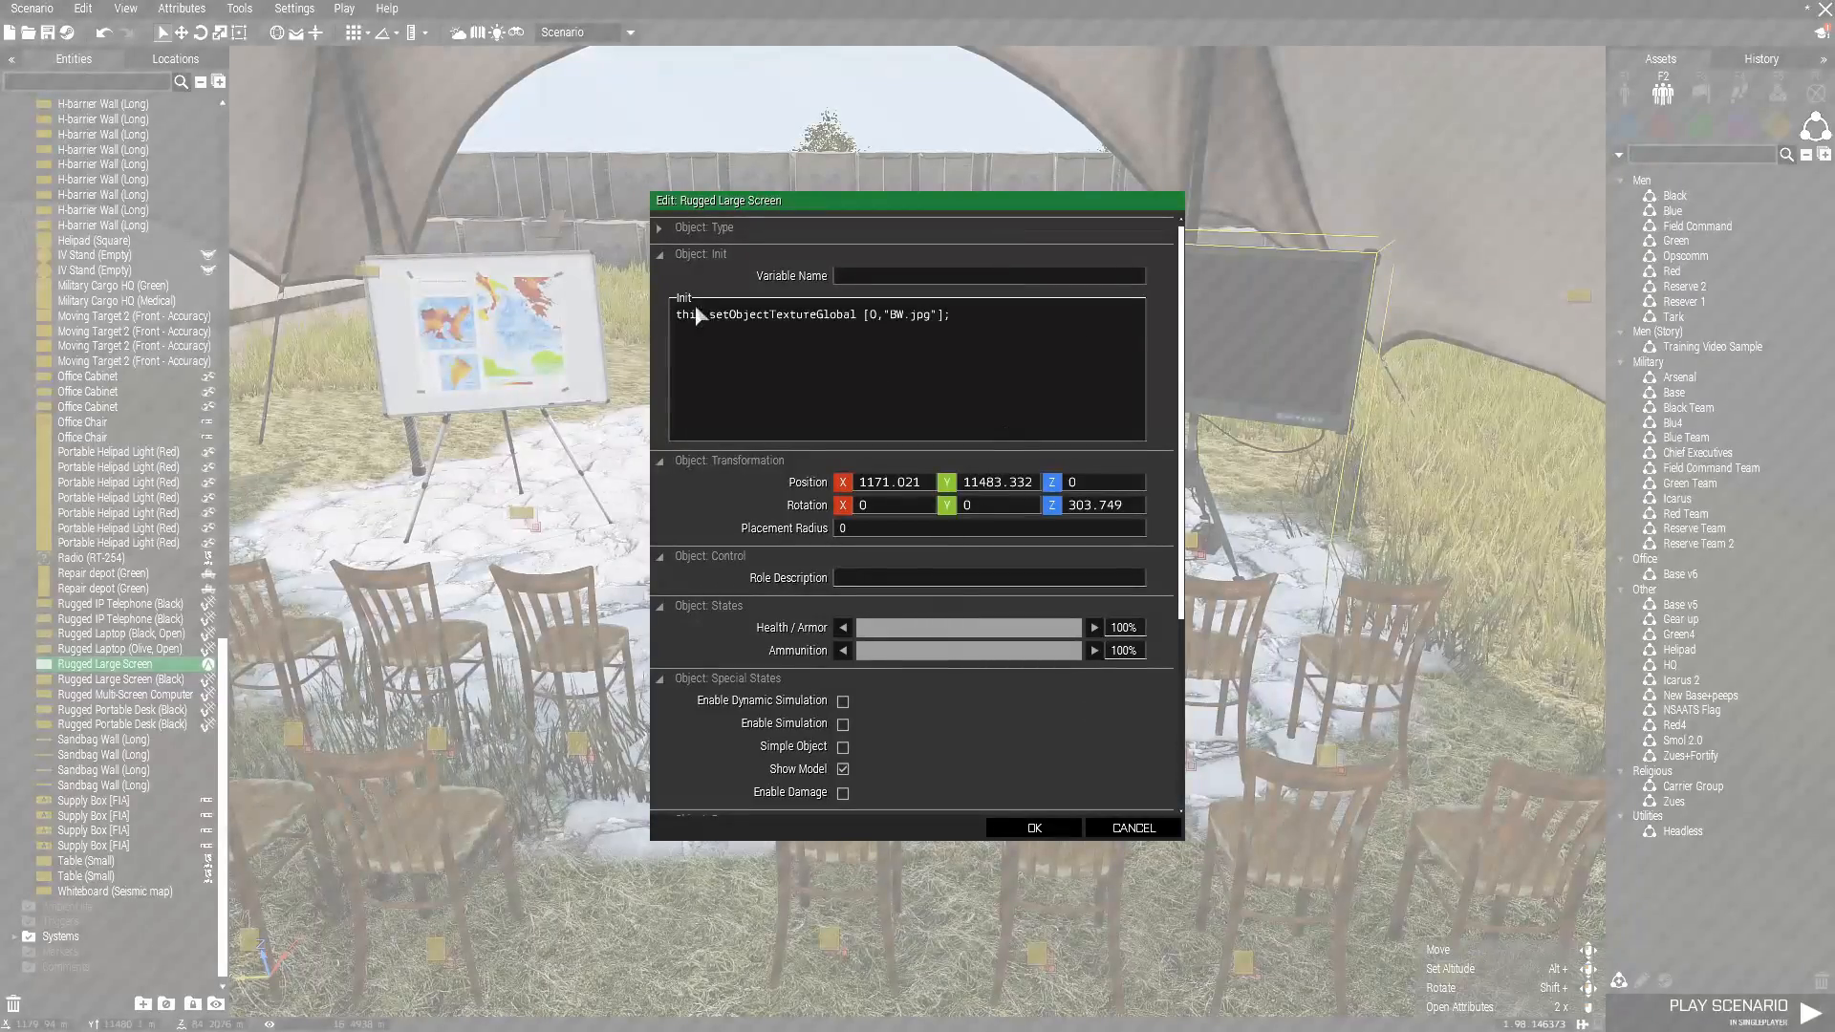
{"action": "left_click_drag", "start_coordinate": [675, 312], "coordinate": [940, 331]}
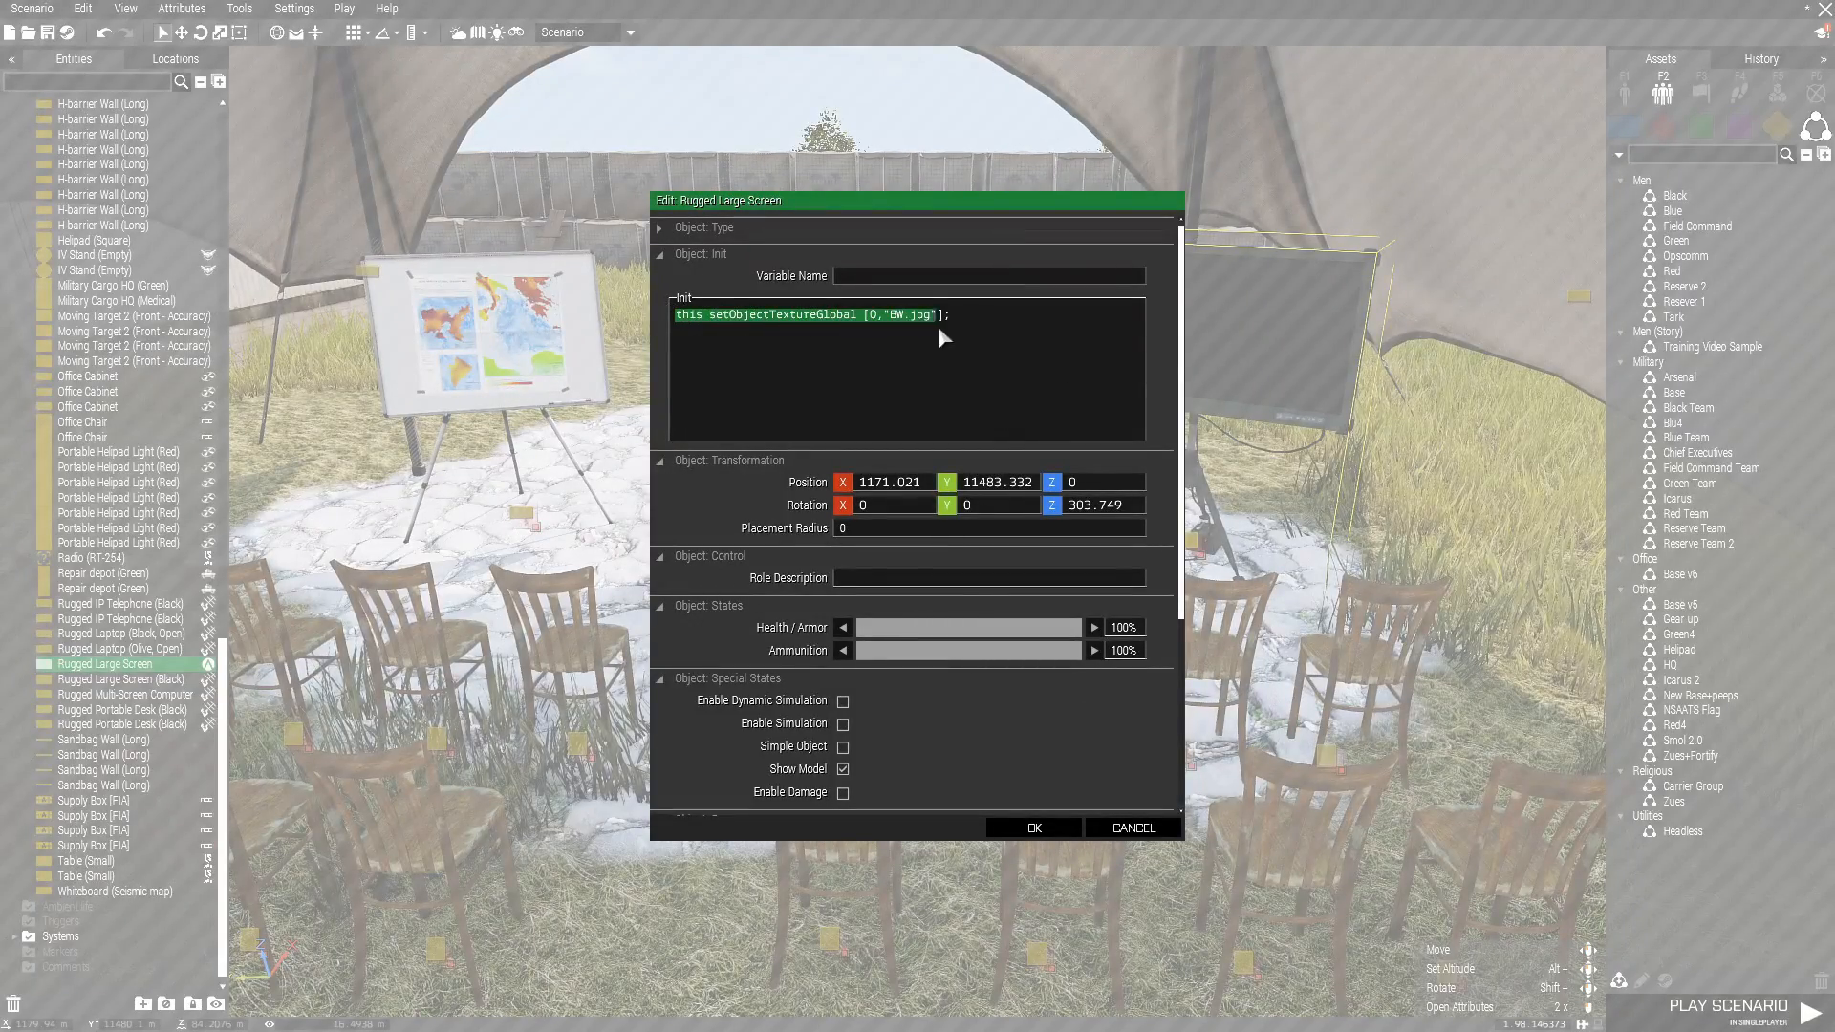
{"action": "left_click", "coordinate": [983, 364]}
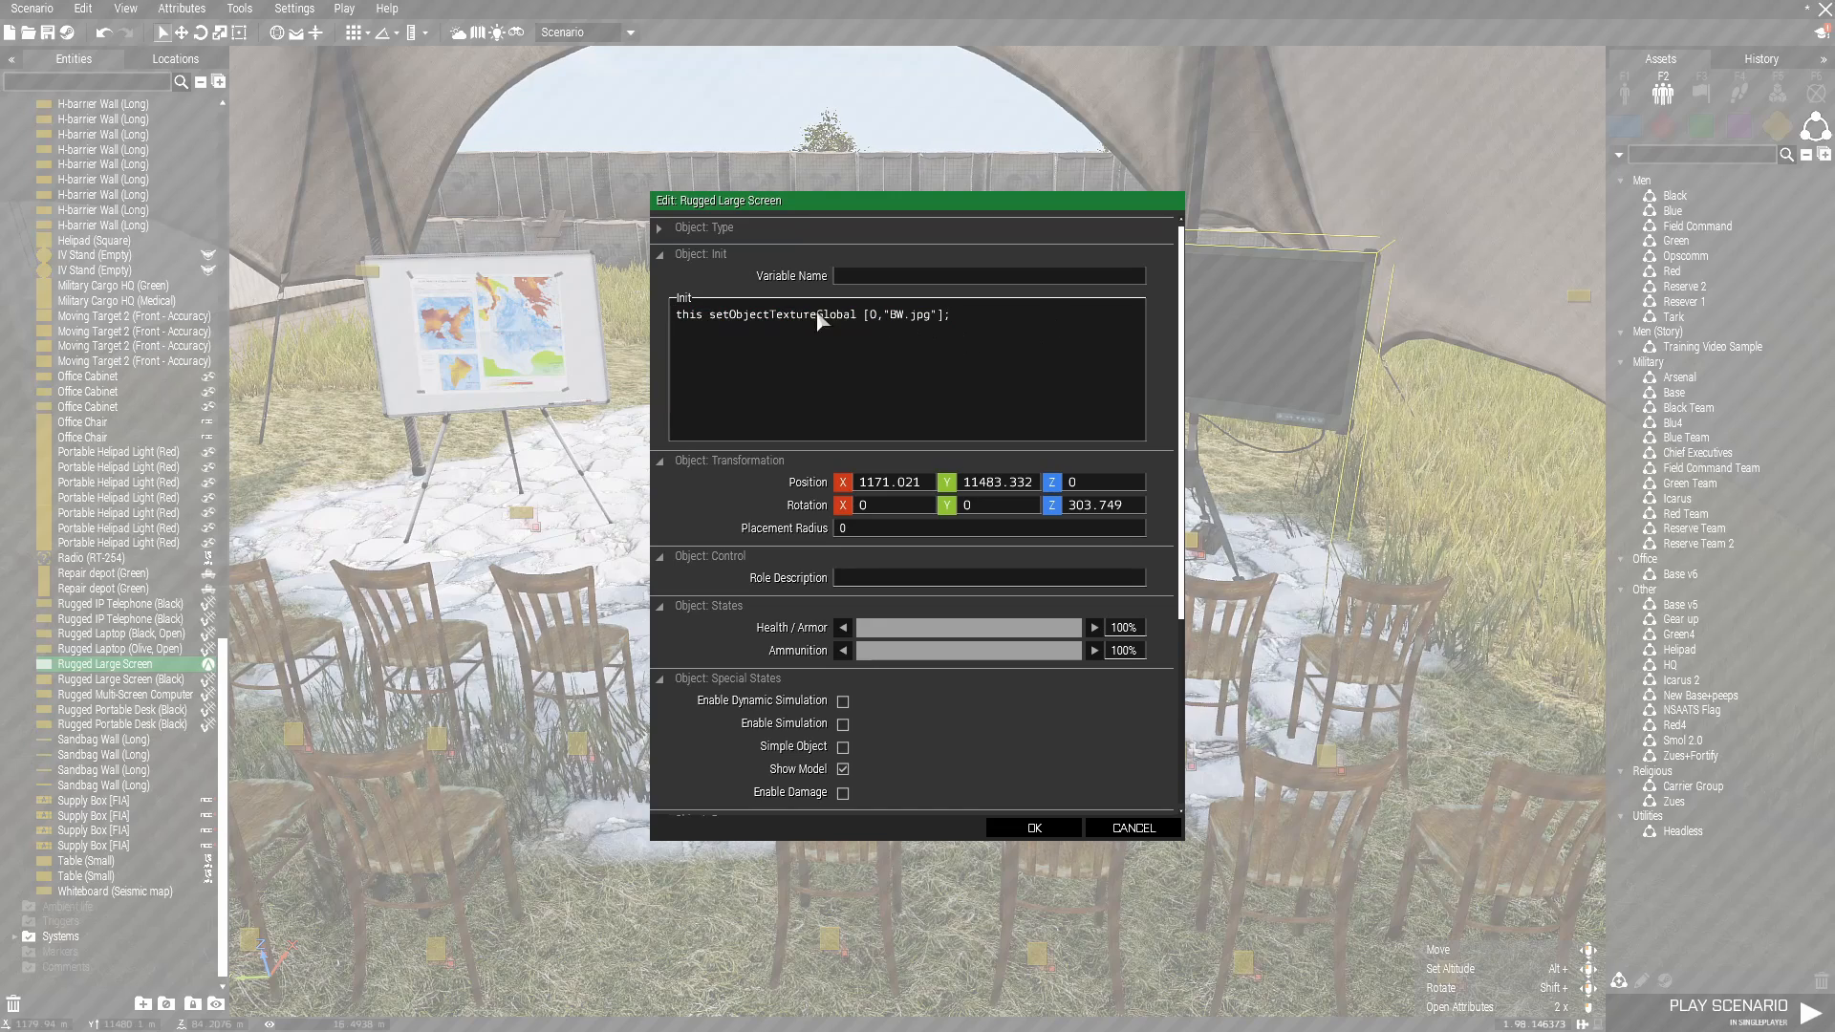
{"action": "left_click_drag", "start_coordinate": [674, 313], "coordinate": [864, 326]}
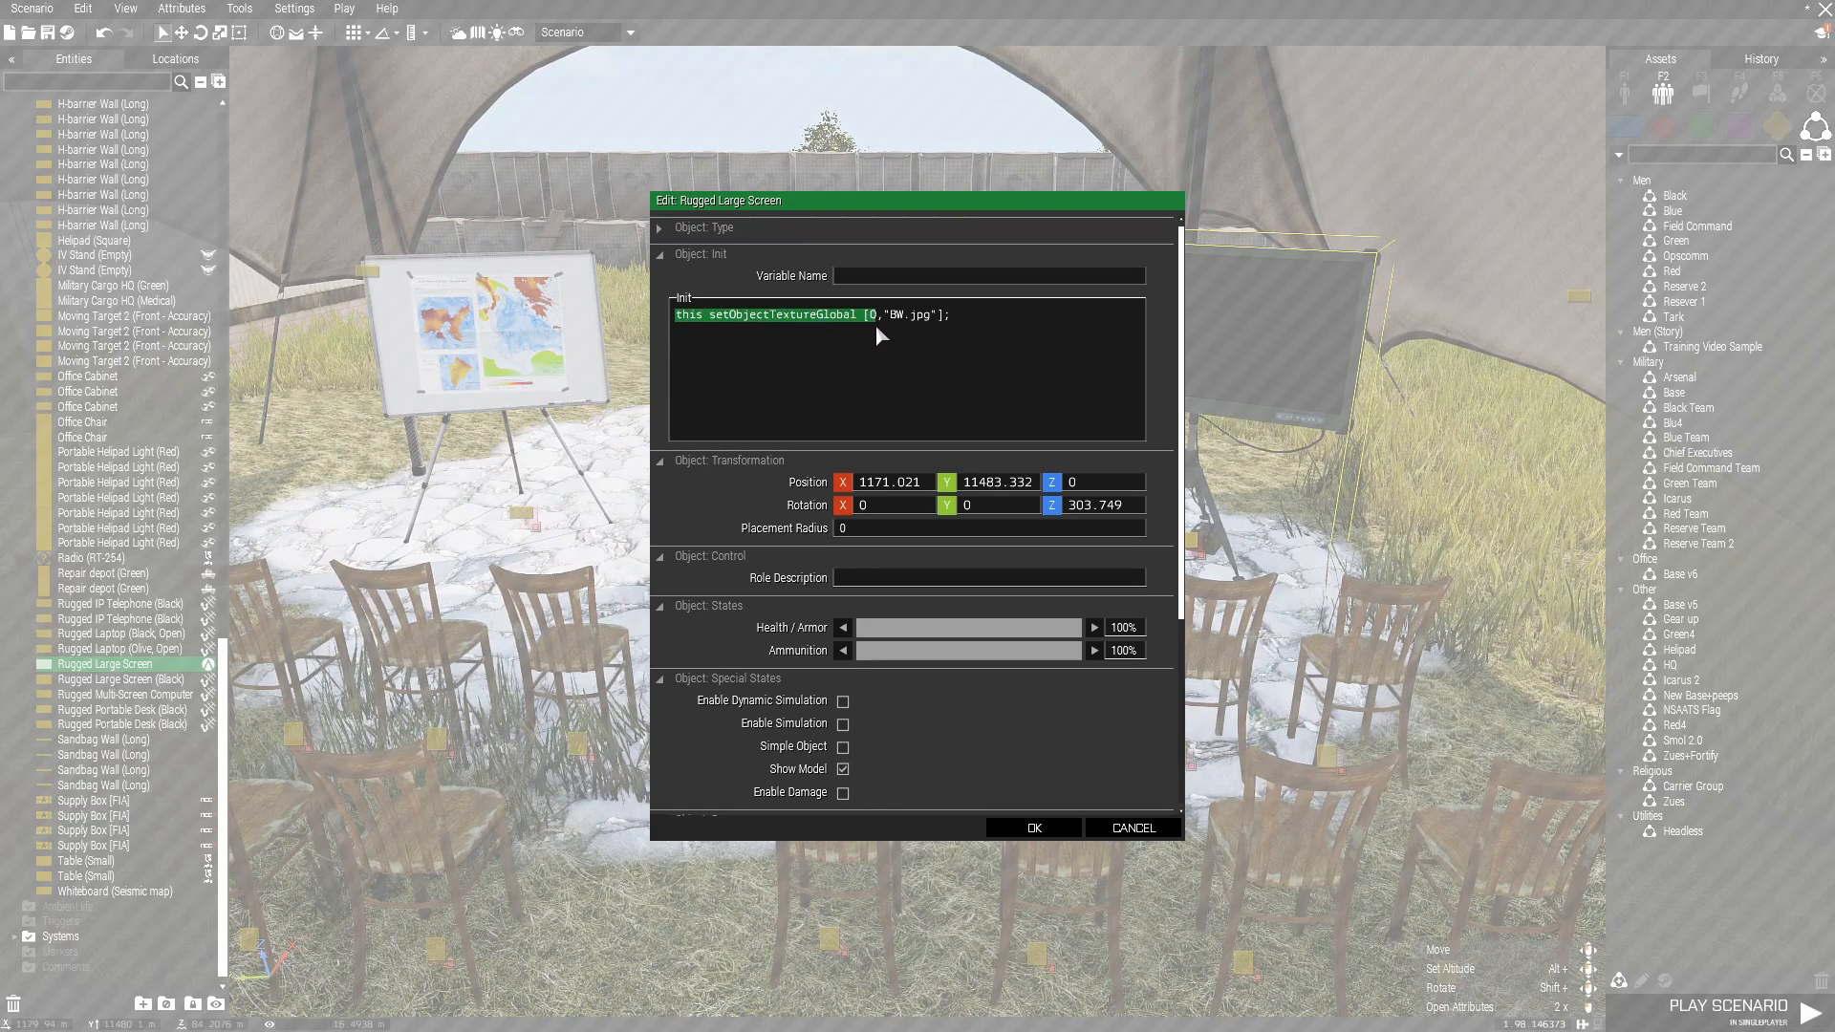
{"action": "left_click", "coordinate": [875, 313]}
{"action": "left_click_drag", "start_coordinate": [869, 314], "coordinate": [930, 317]}
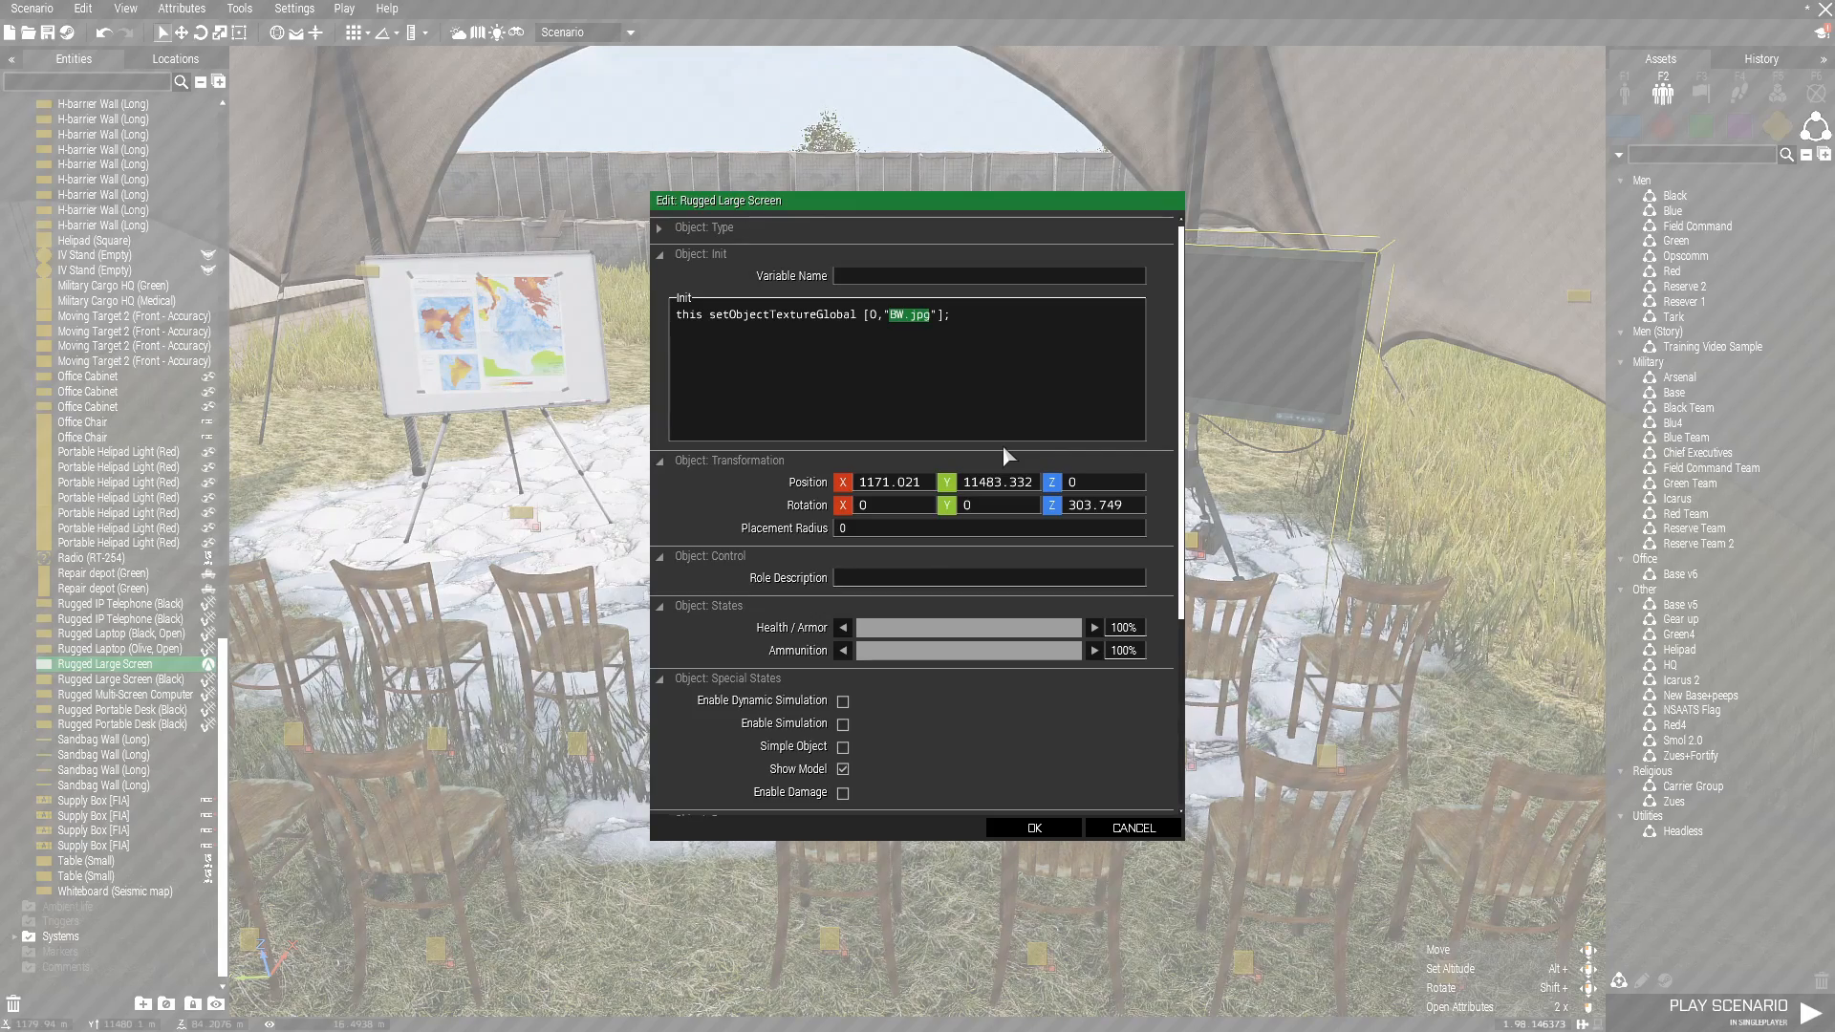
{"action": "left_click", "coordinate": [1133, 827]}
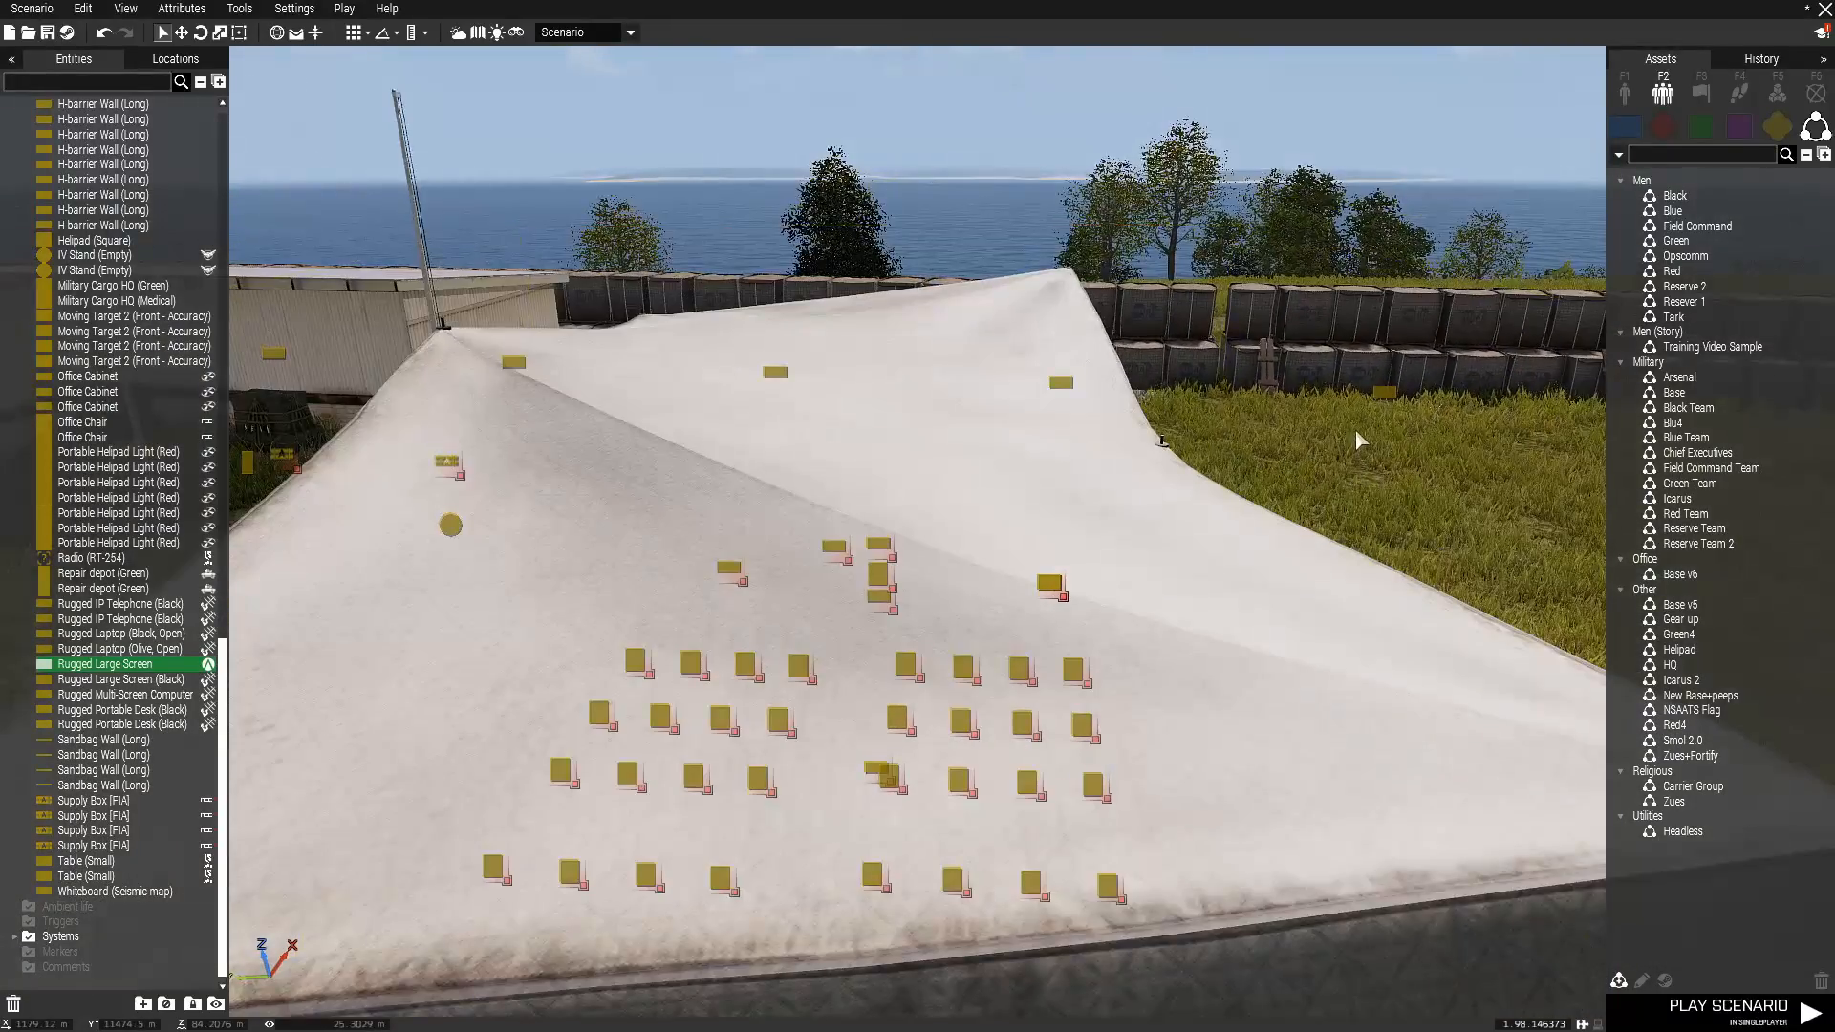
Enable simulation for the Military Cargo HQ (Green) beside the repair depot.
{"action": "left_click", "coordinate": [1355, 430]}
{"action": "right_click_drag", "start_coordinate": [1355, 430], "coordinate": [1630, 484]}
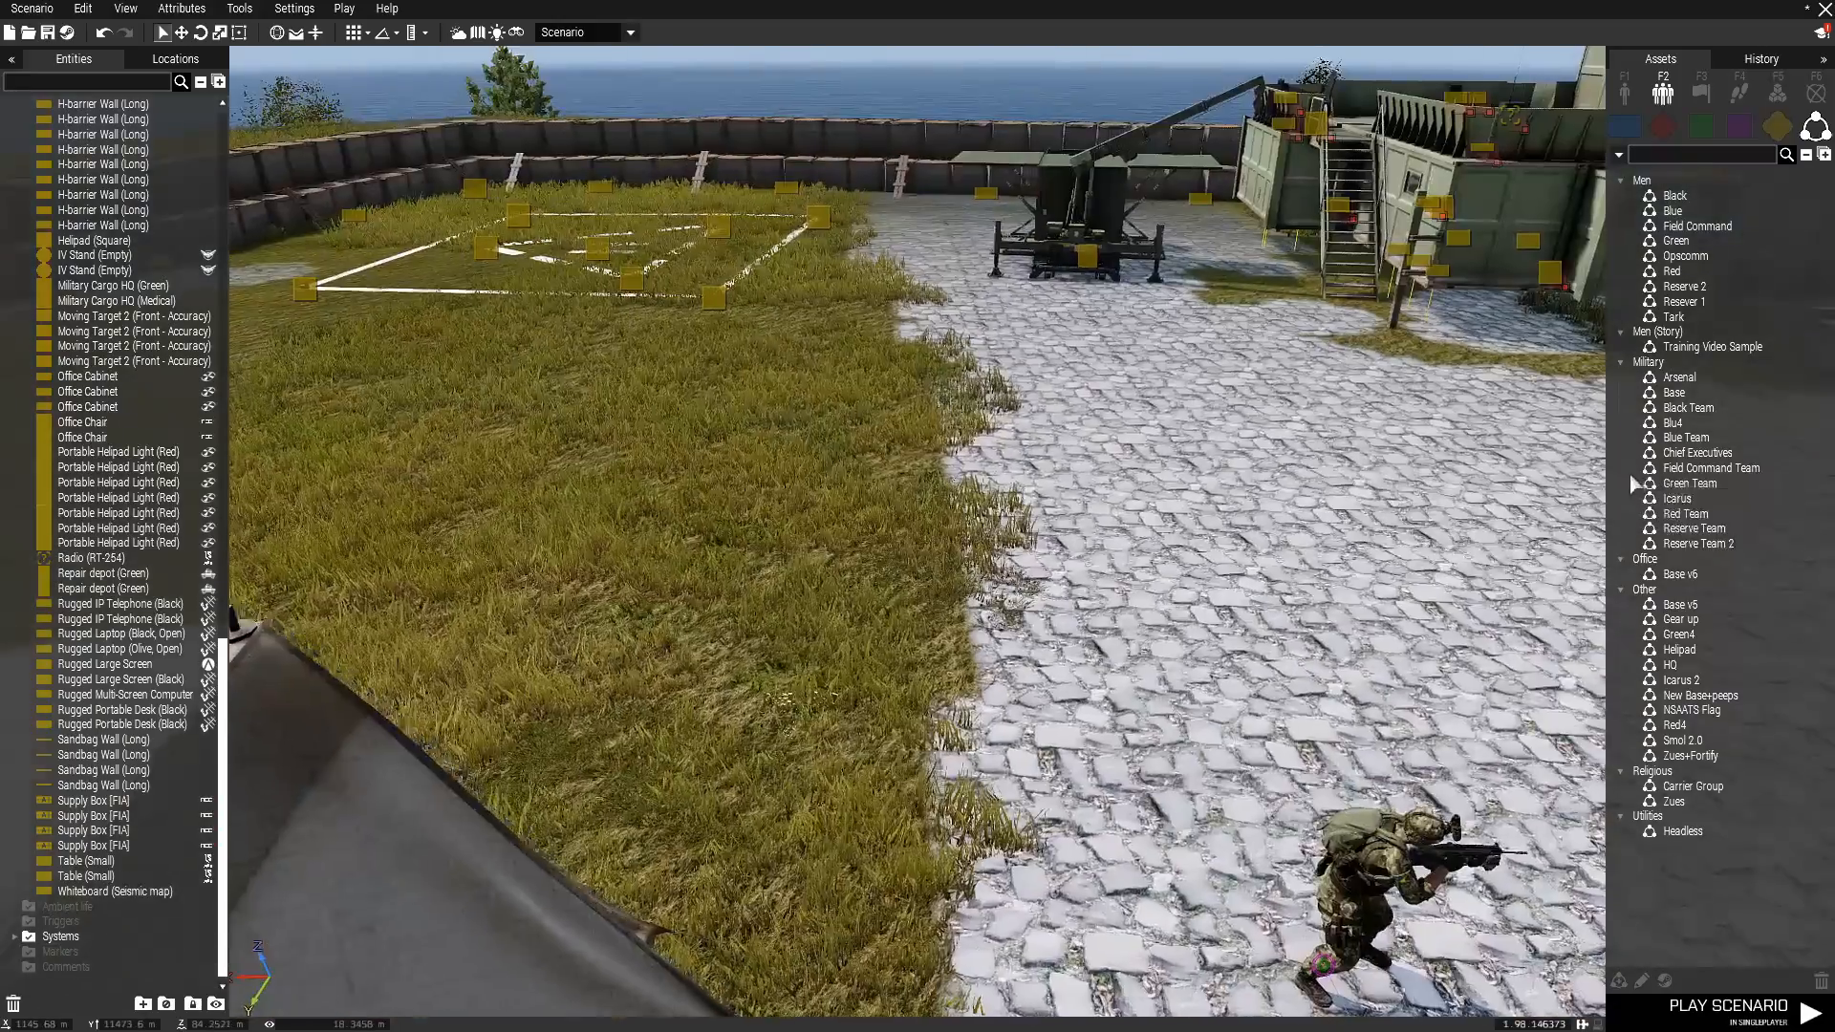
{"action": "key", "text": "w"}
{"action": "key", "text": "d"}
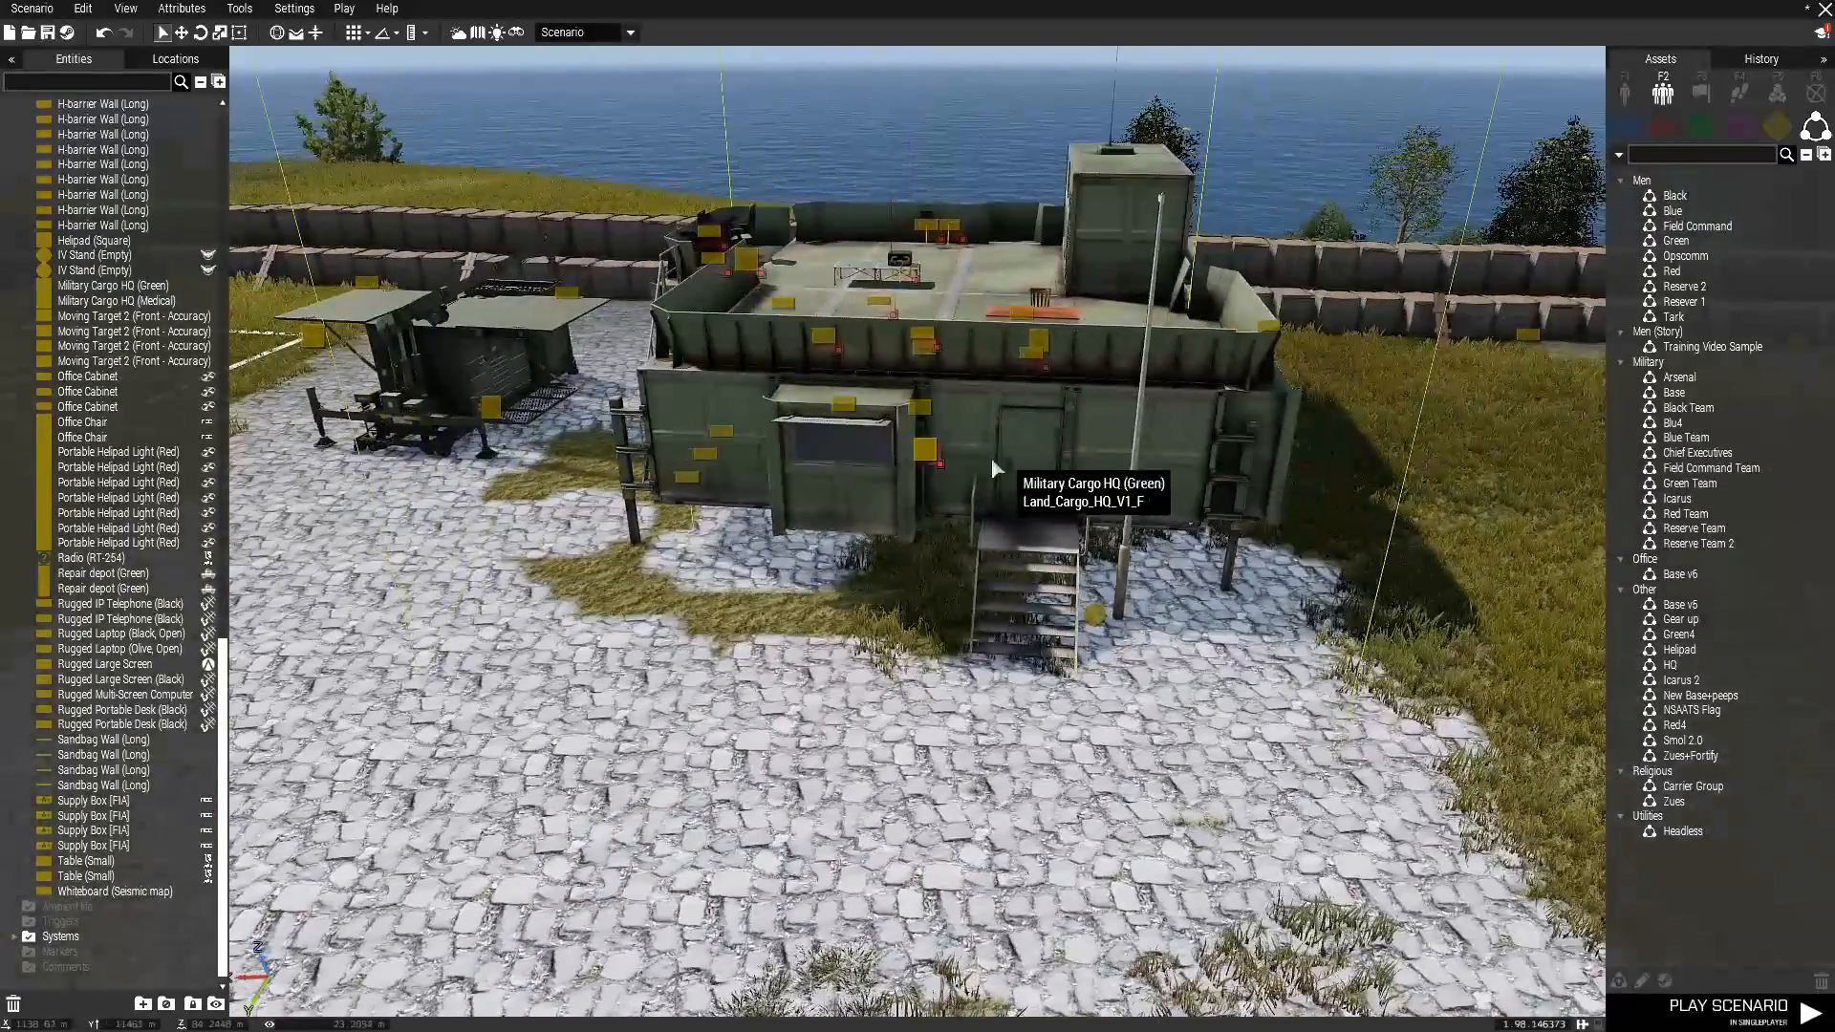
{"action": "right_click", "coordinate": [894, 468]}
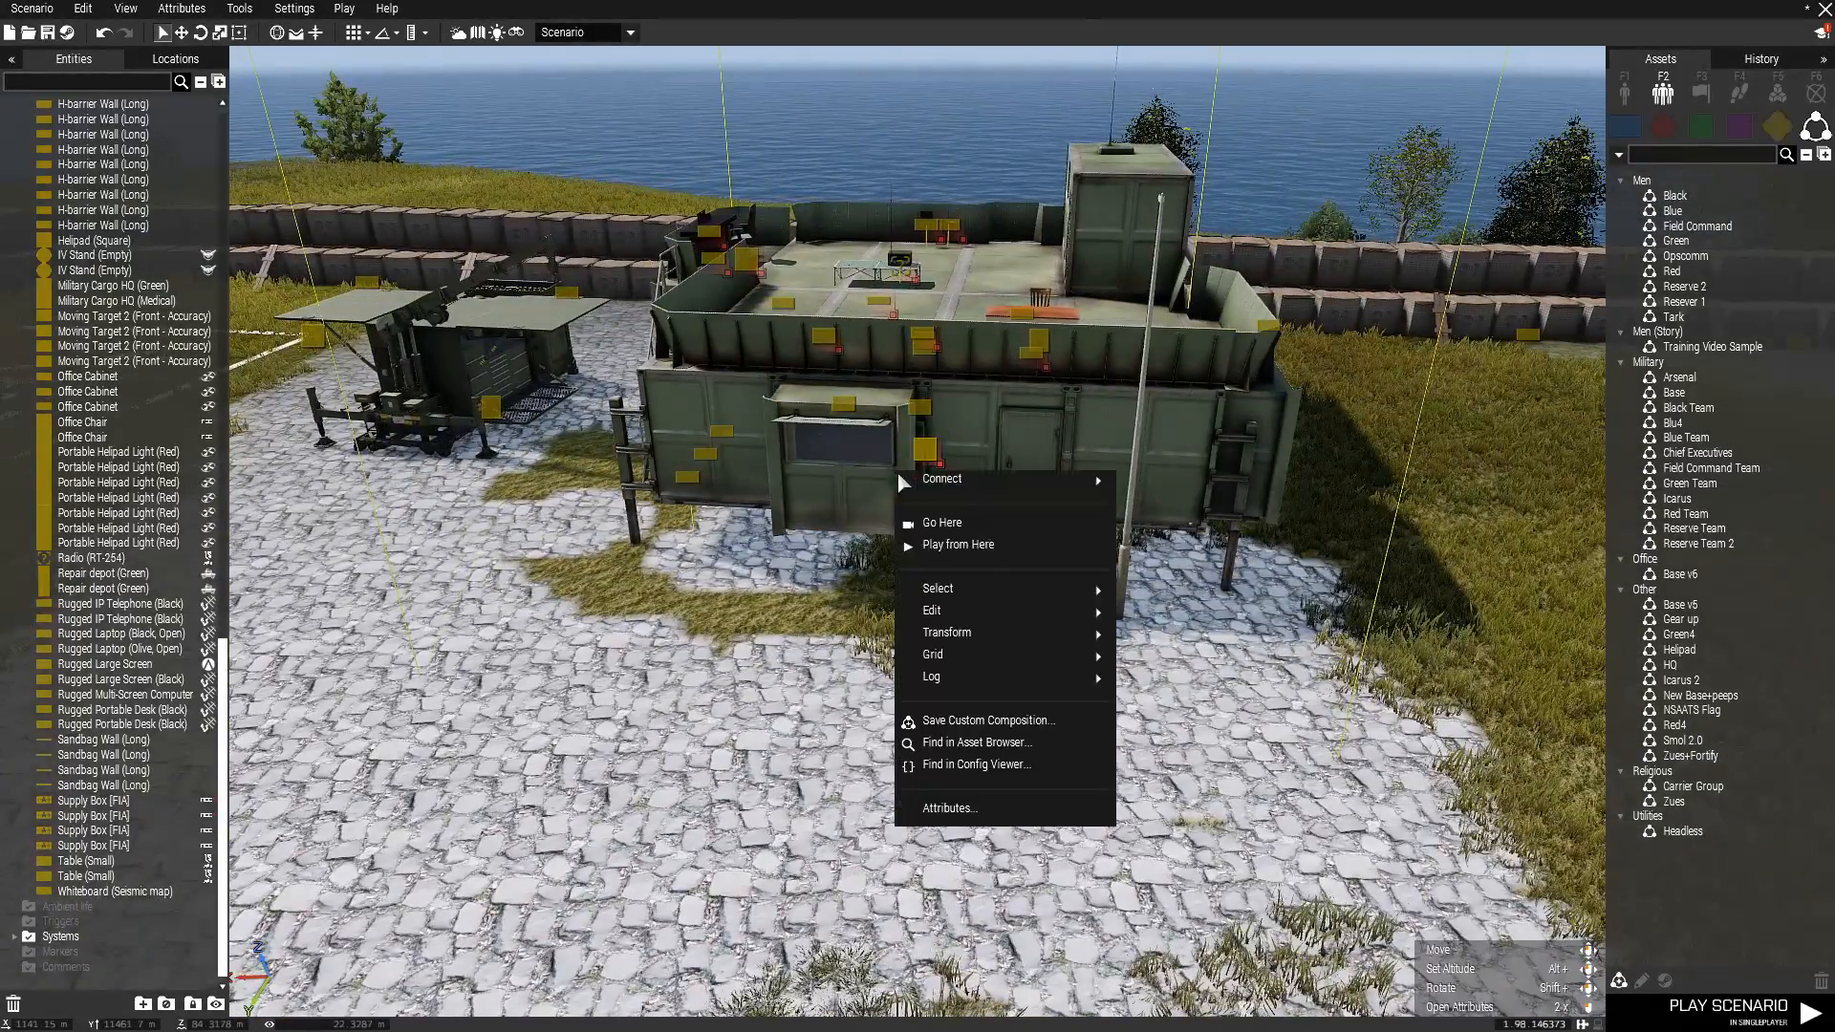
{"action": "left_click", "coordinate": [798, 468]}
{"action": "double_click", "coordinate": [799, 468]}
{"action": "scroll", "coordinate": [900, 685], "scroll_direction": "down", "scroll_amount": 3}
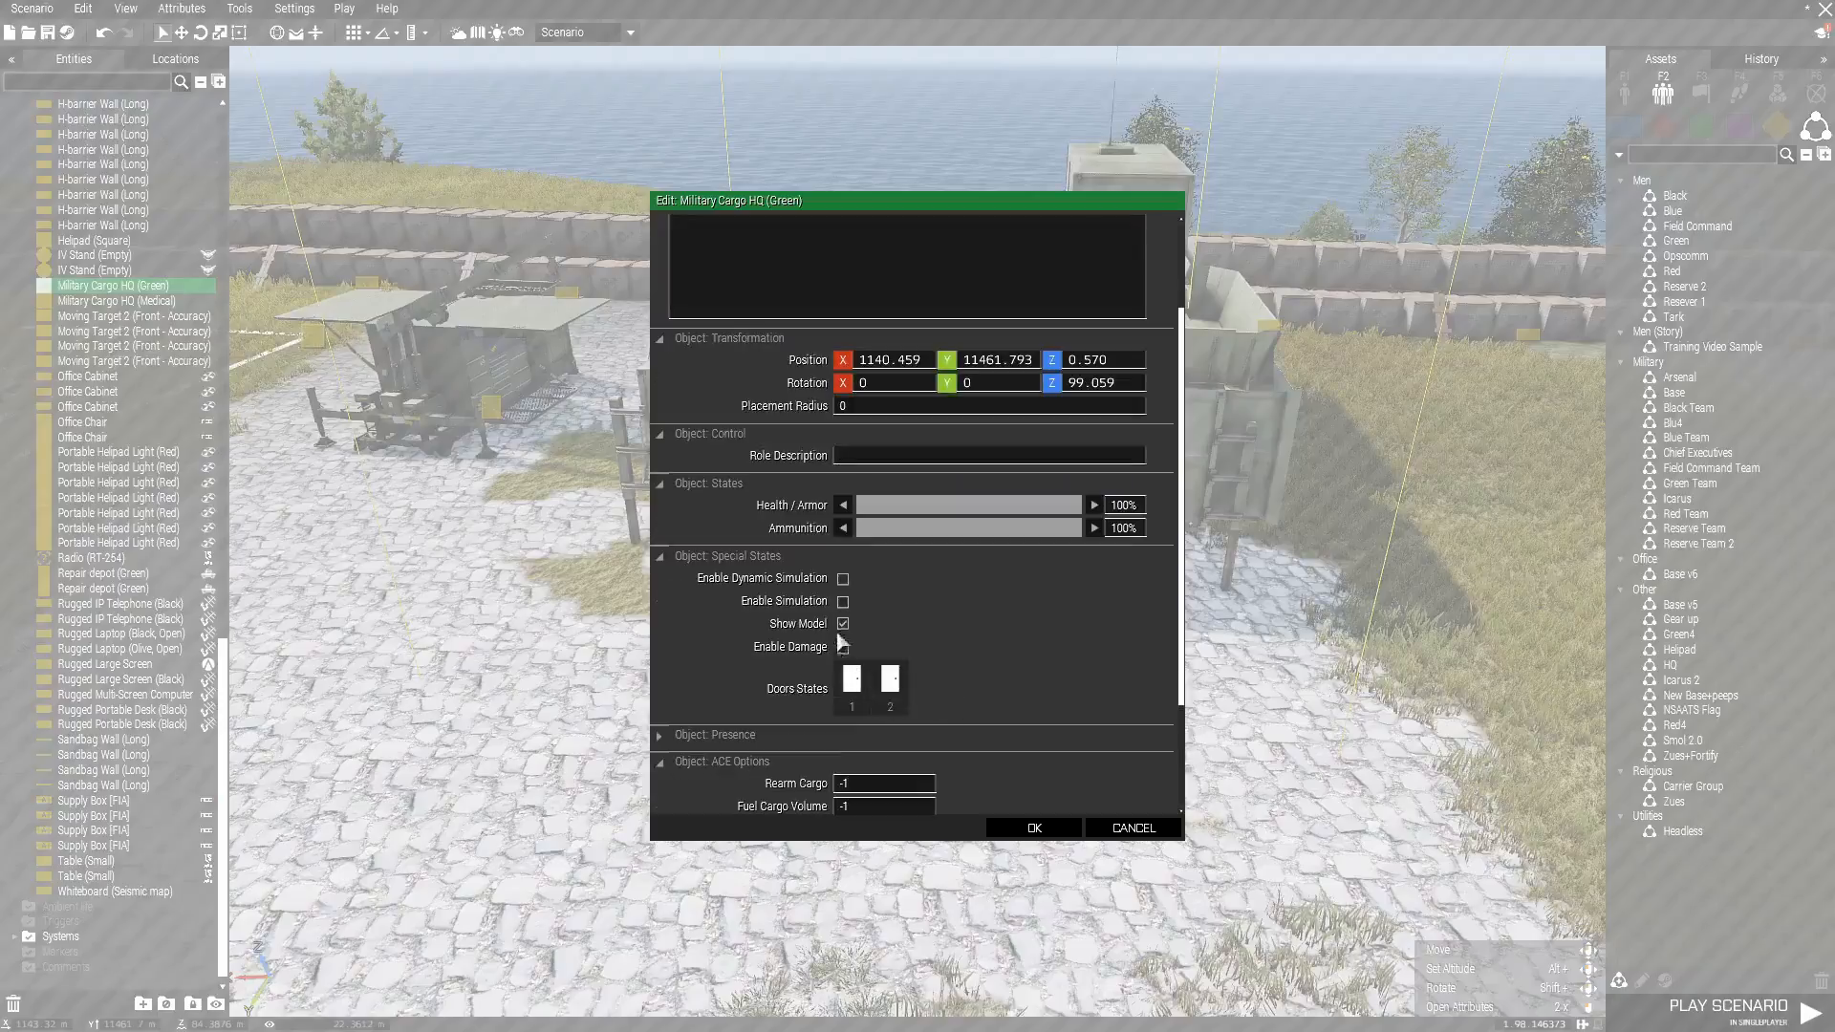
{"action": "left_click", "coordinate": [842, 601]}
{"action": "left_click", "coordinate": [1028, 831]}
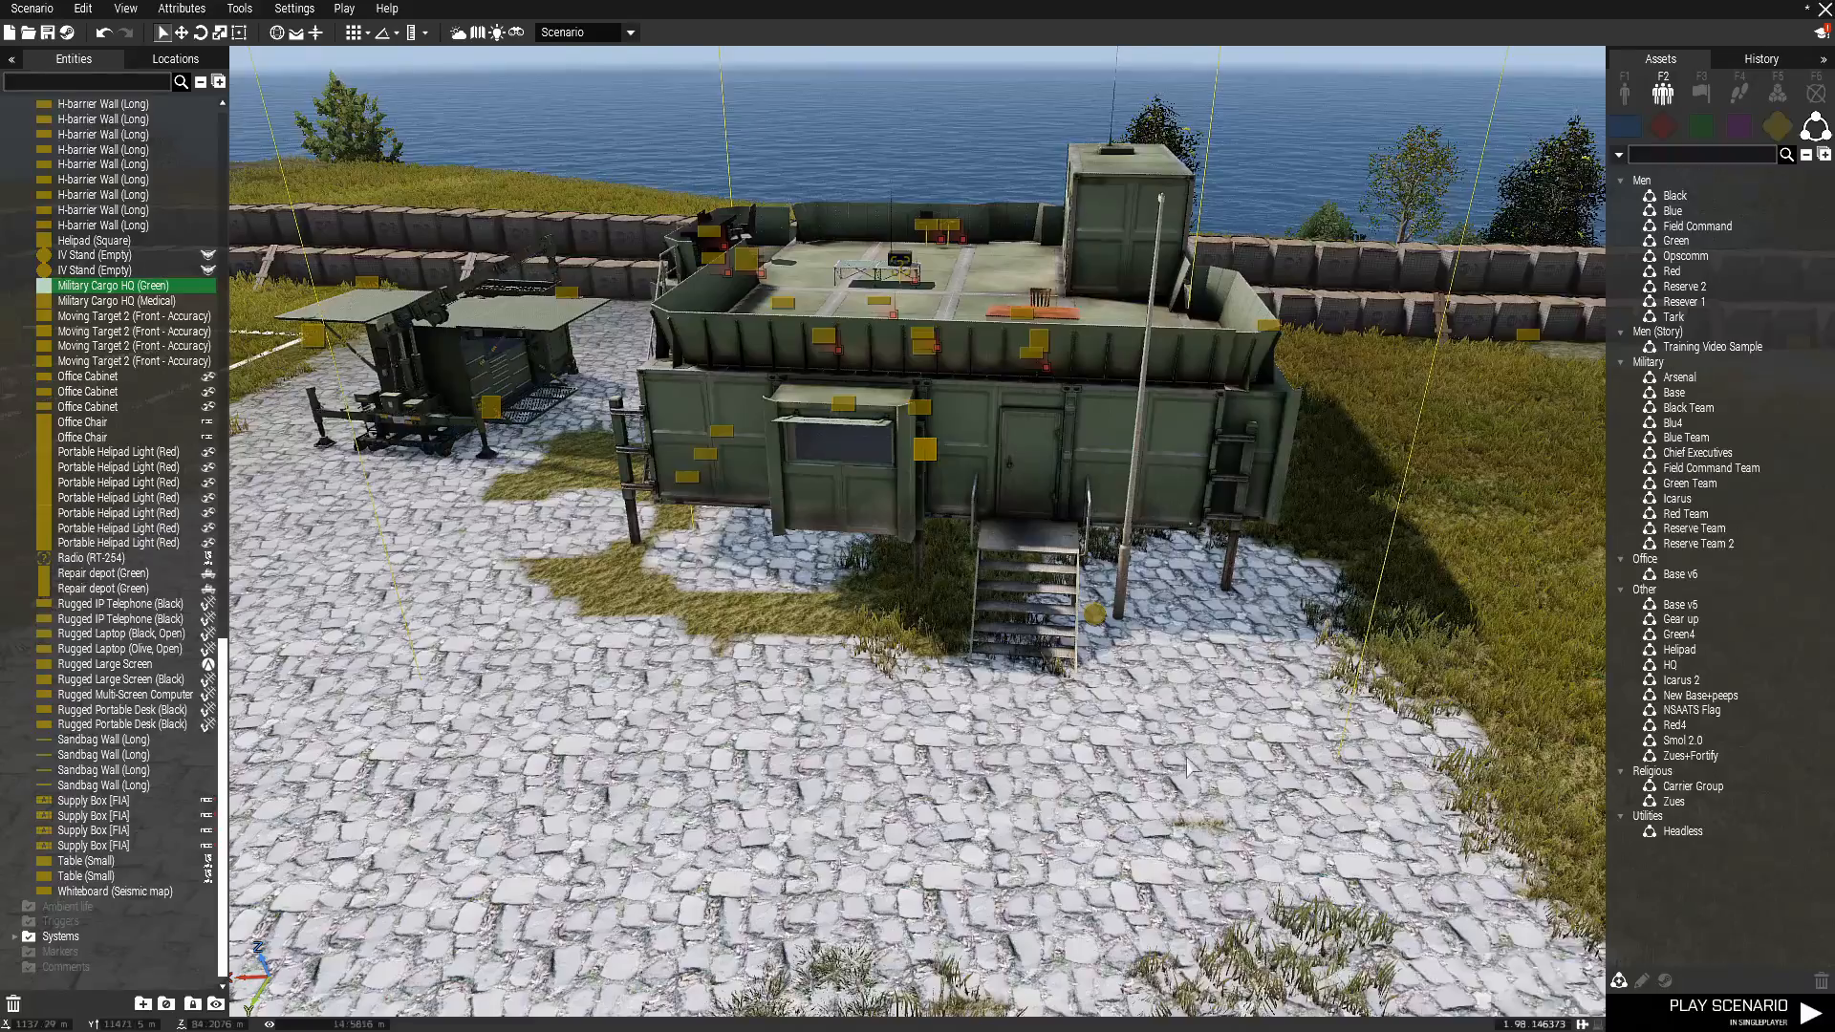
Examine the Military Cargo HQ (Medical), the camping tables beside it and the squads inside the walls.
{"action": "key", "text": "s"}
{"action": "left_click", "coordinate": [1194, 747]}
{"action": "key", "text": "w"}
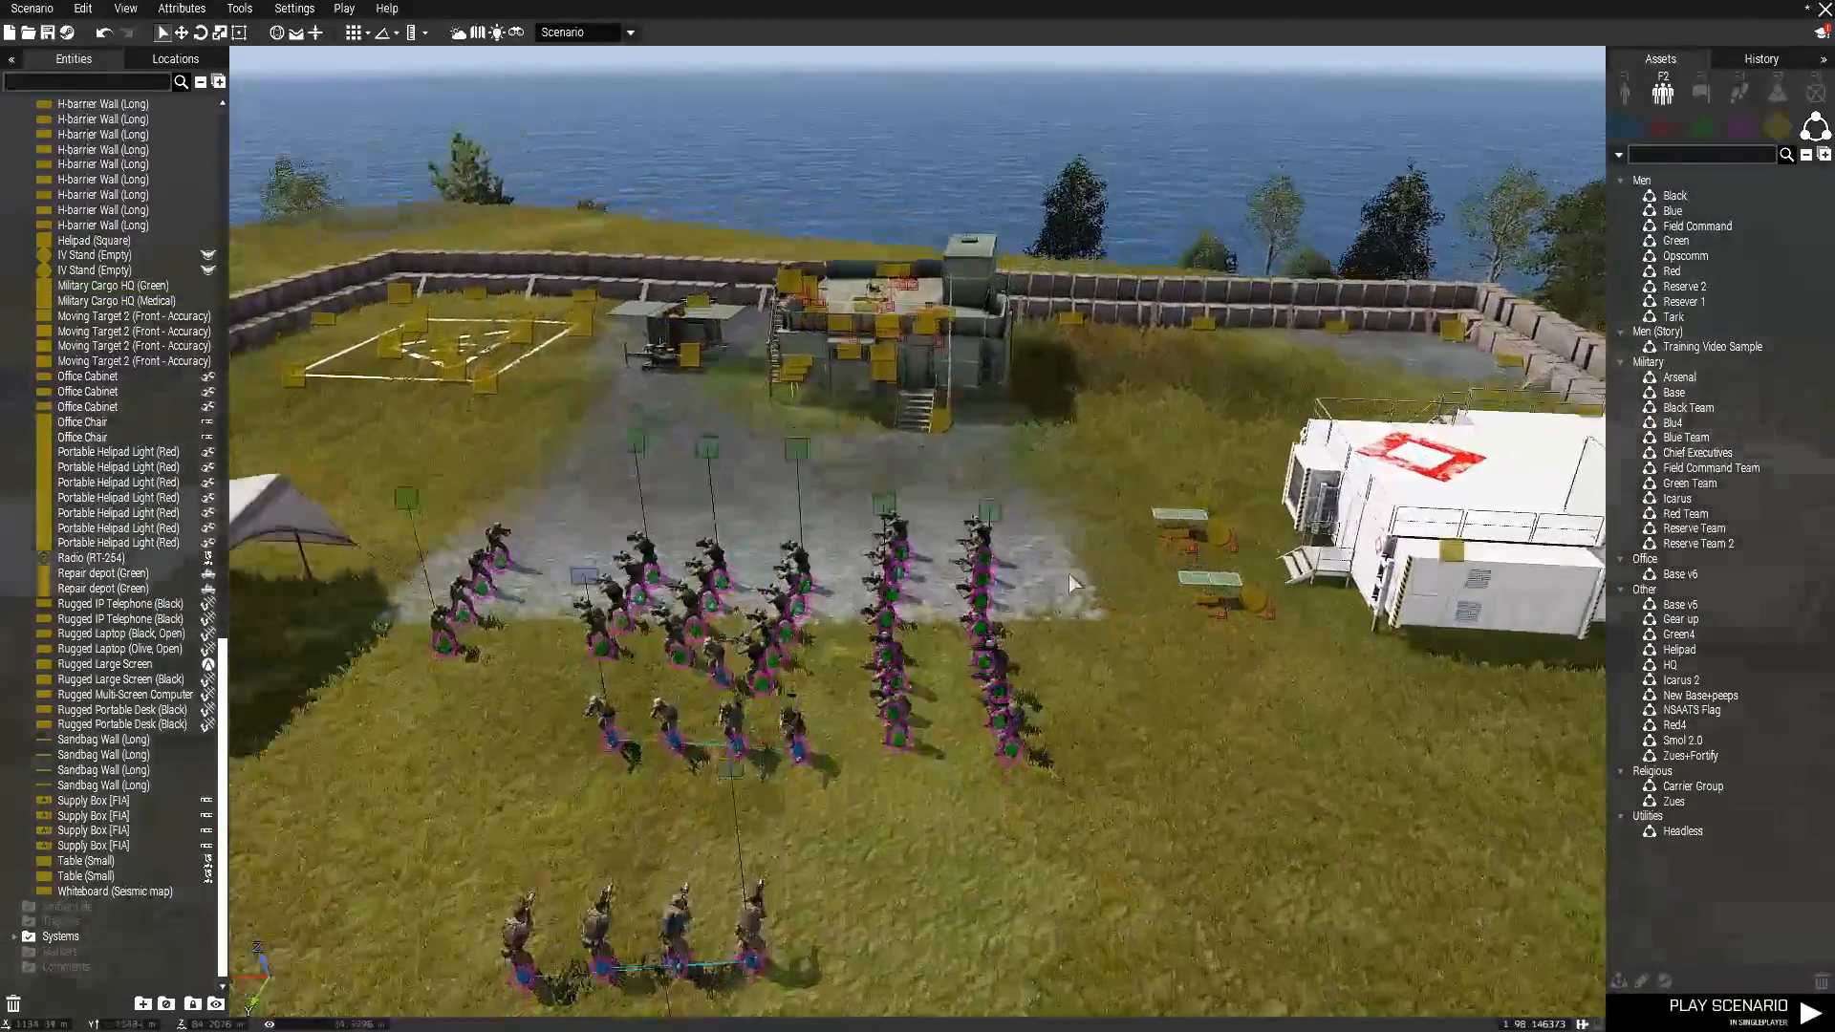
{"action": "key", "text": "s"}
{"action": "key", "text": "s"}
{"action": "mouse_move", "coordinate": [1183, 649]}
{"action": "right_mouse_down"}
{"action": "mouse_move", "coordinate": [1183, 685]}
{"action": "mouse_move", "coordinate": [1243, 669]}
{"action": "mouse_move", "coordinate": [1202, 566]}
{"action": "mouse_move", "coordinate": [1199, 655]}
{"action": "right_mouse_up"}
{"action": "scroll", "coordinate": [1183, 684], "scroll_direction": "up", "scroll_amount": 3}
{"action": "key", "text": "w"}
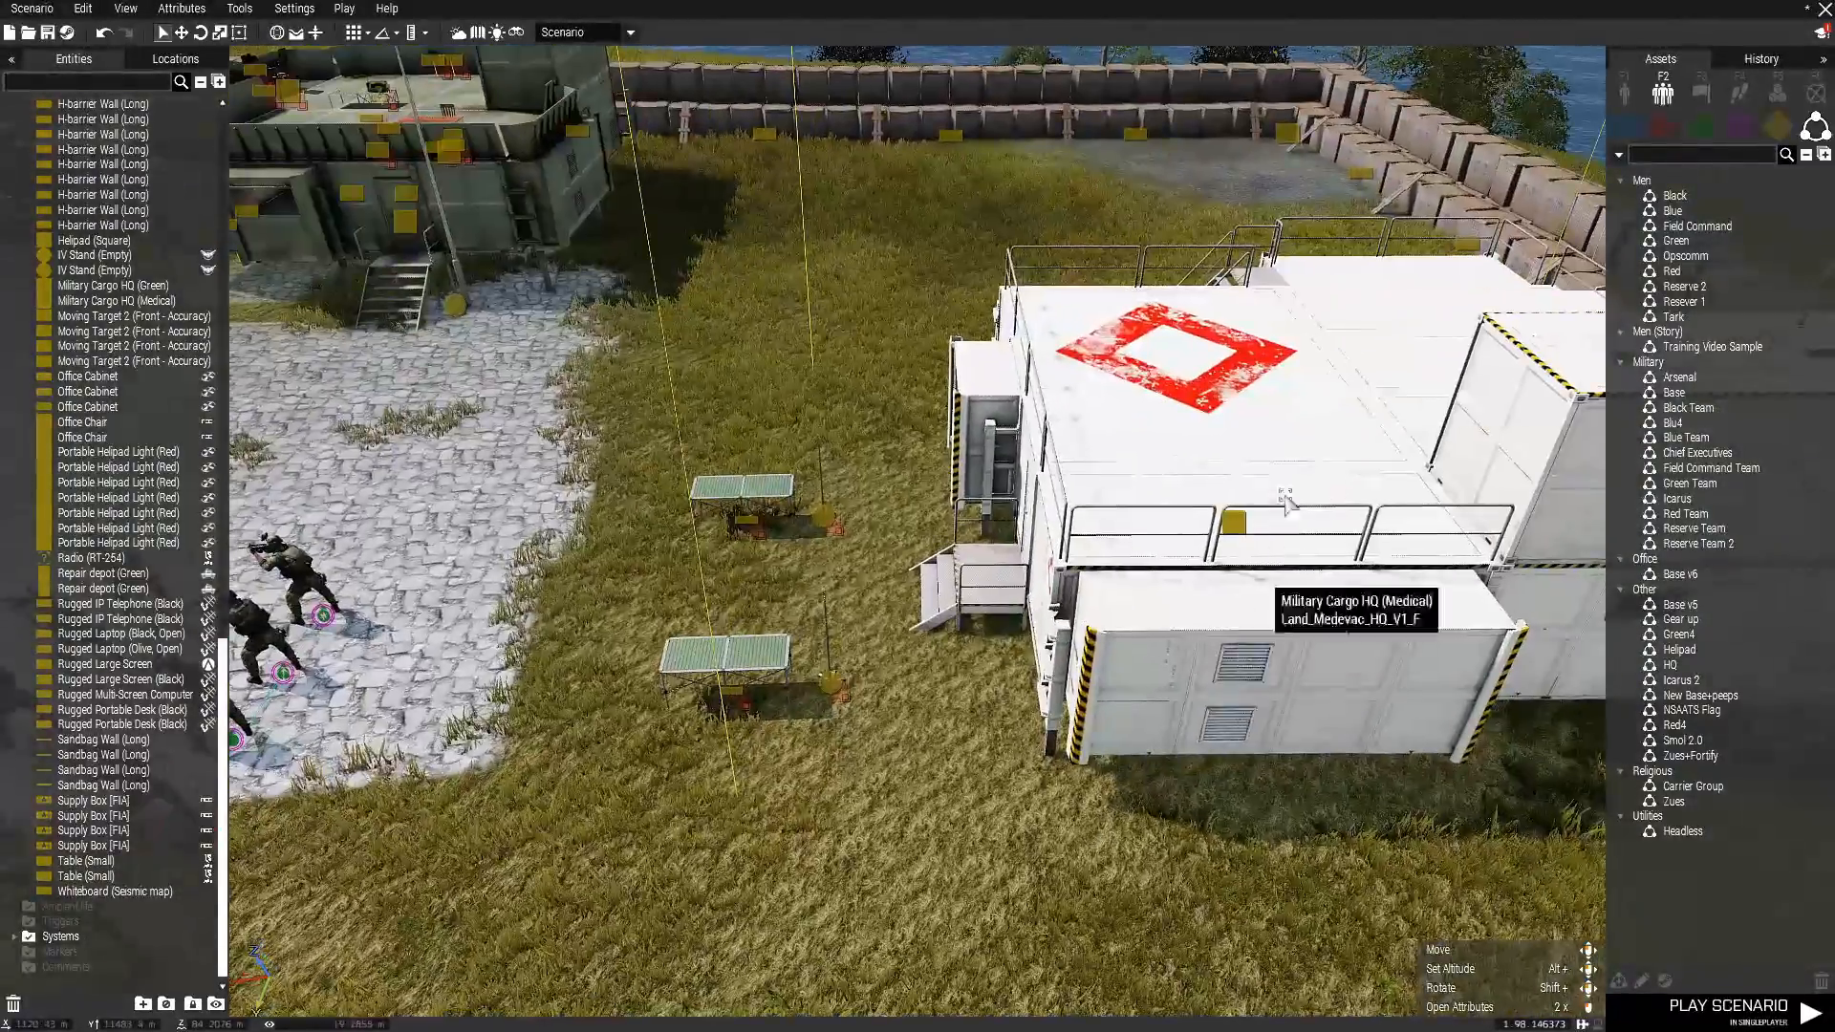
{"action": "key", "text": "s"}
{"action": "key", "text": "a"}
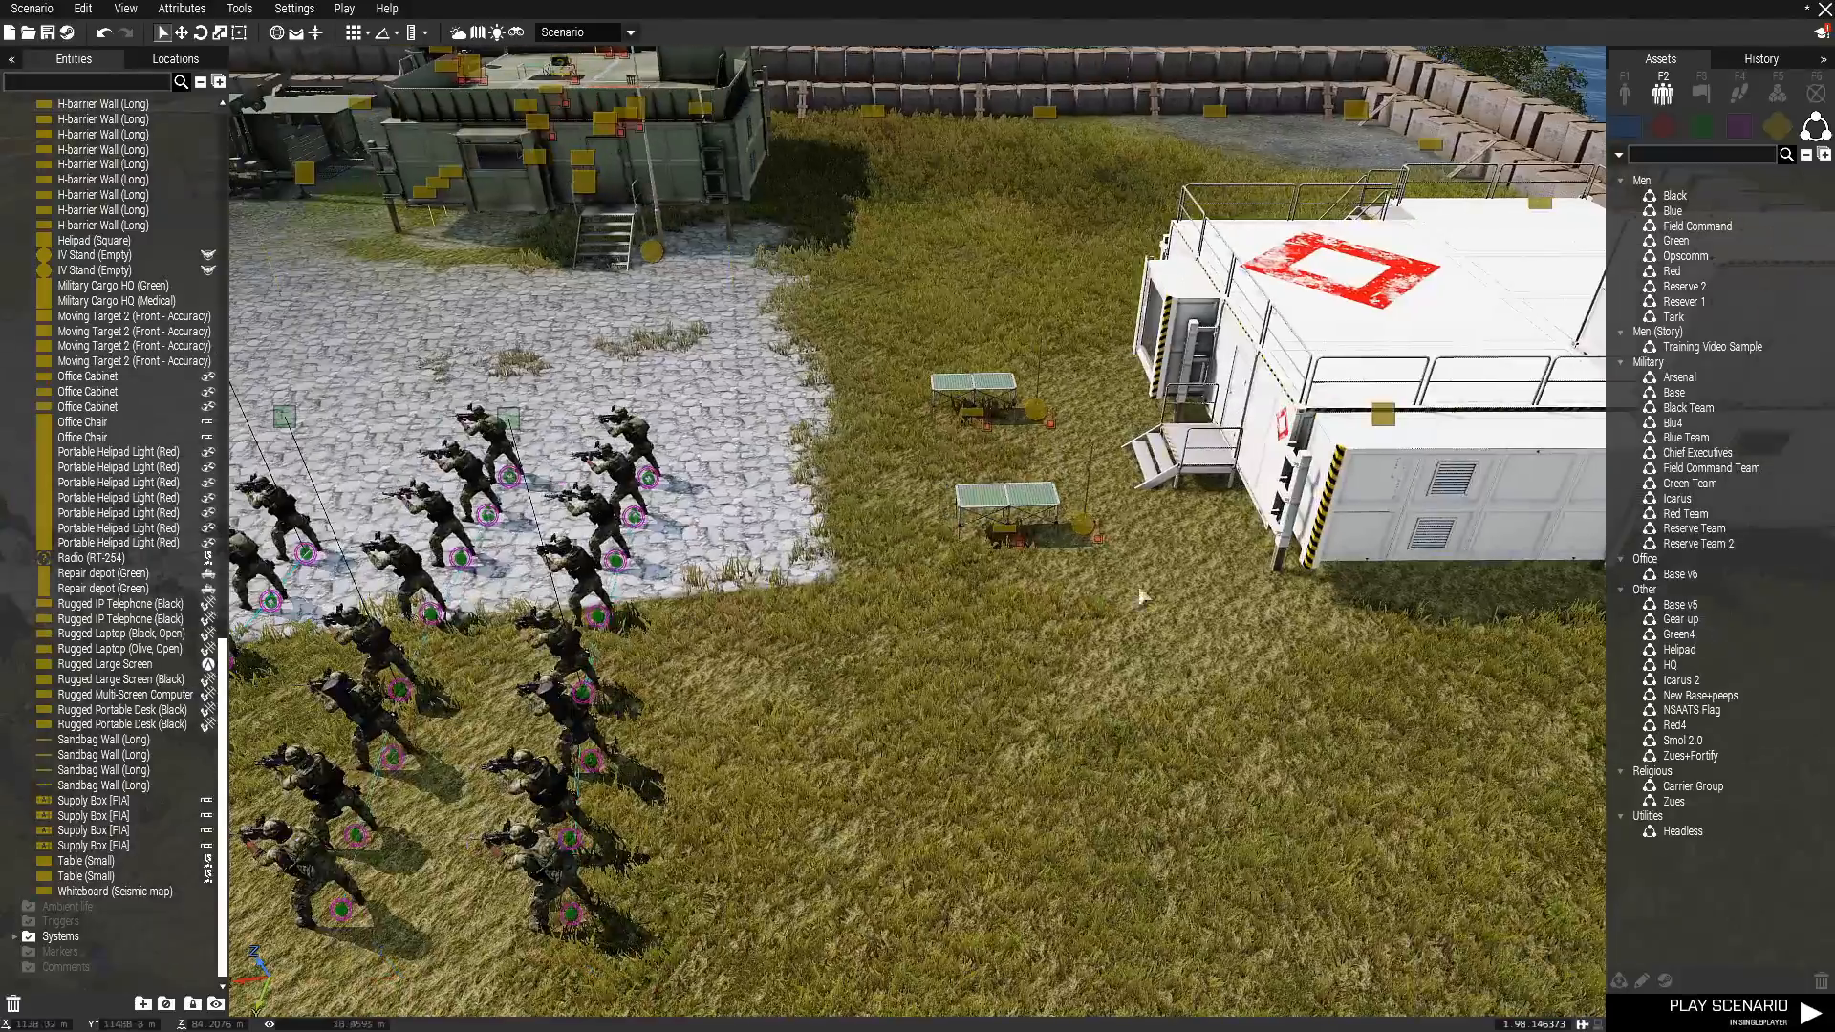
Examine the whole walled base, its bunker entrance and the sandbag walls of the firing range outside.
{"action": "mouse_move", "coordinate": [1051, 871]}
{"action": "right_mouse_down"}
{"action": "mouse_move", "coordinate": [1125, 879]}
{"action": "mouse_move", "coordinate": [1046, 858]}
{"action": "mouse_move", "coordinate": [1071, 865]}
{"action": "right_mouse_up"}
{"action": "key", "text": "s"}
{"action": "key", "text": "s"}
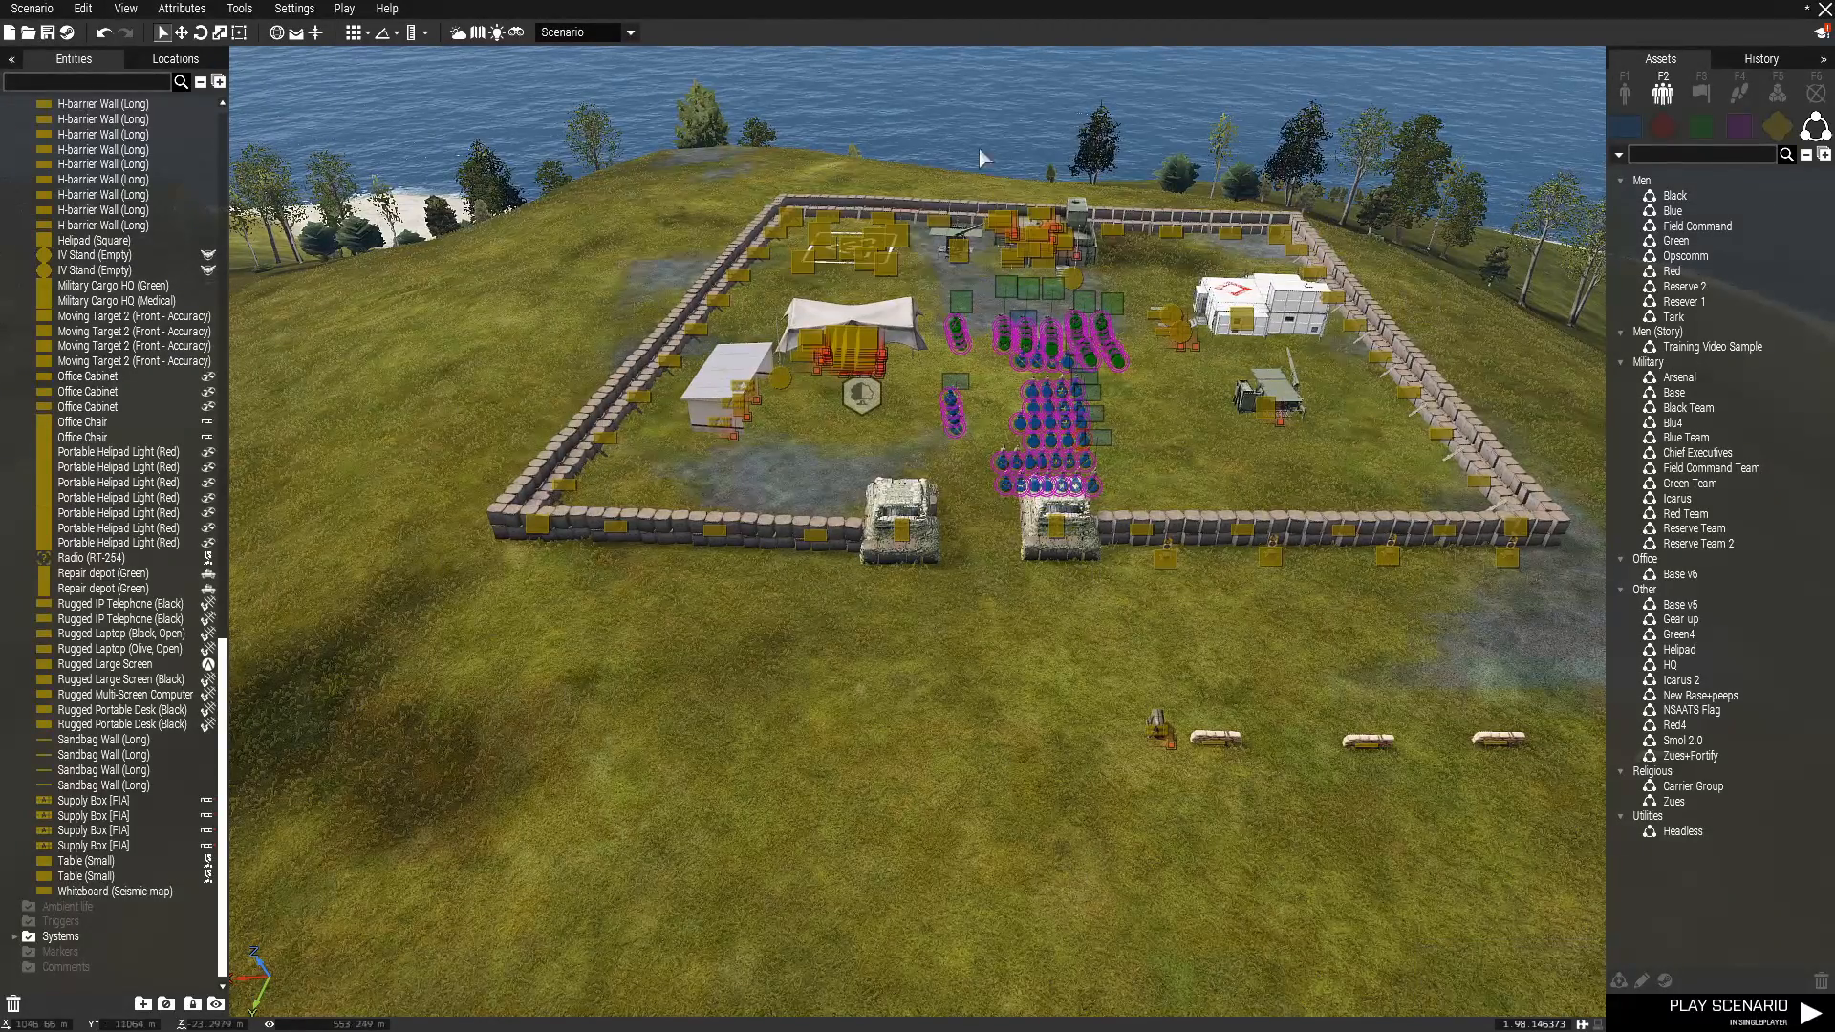
{"action": "key", "text": "d"}
{"action": "key", "text": "s"}
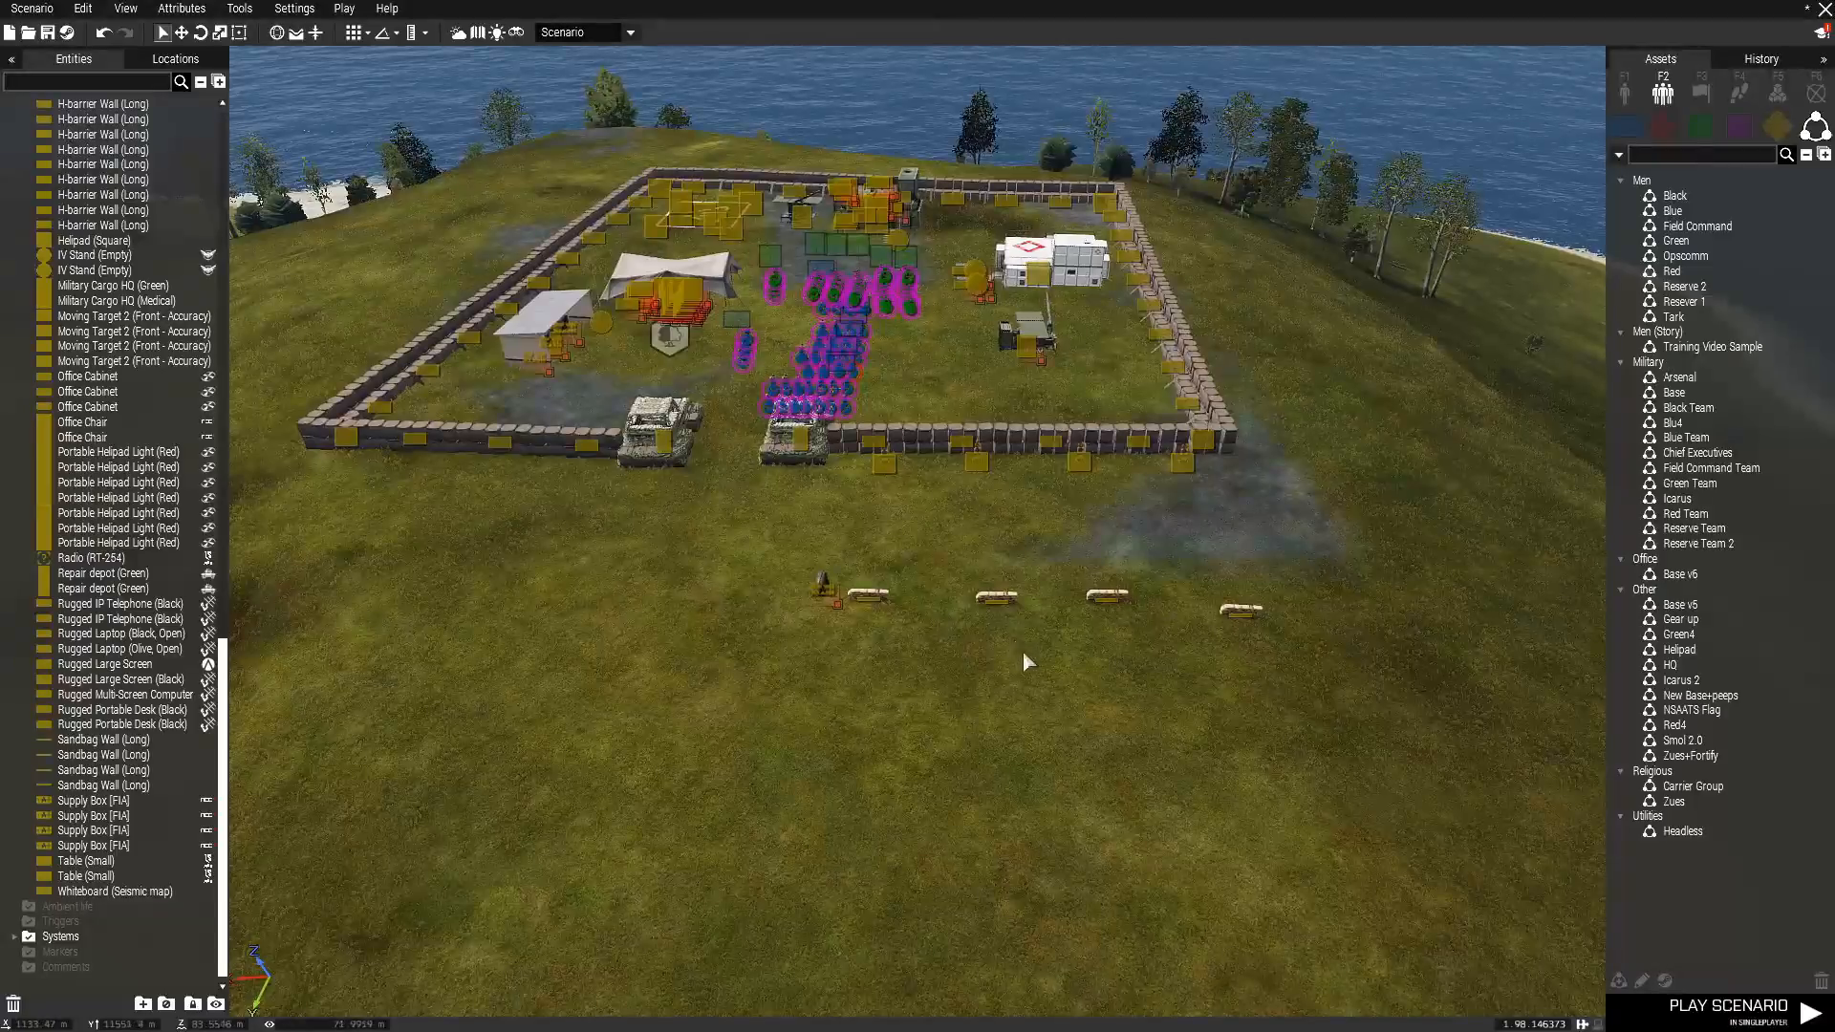
{"action": "key", "text": "w"}
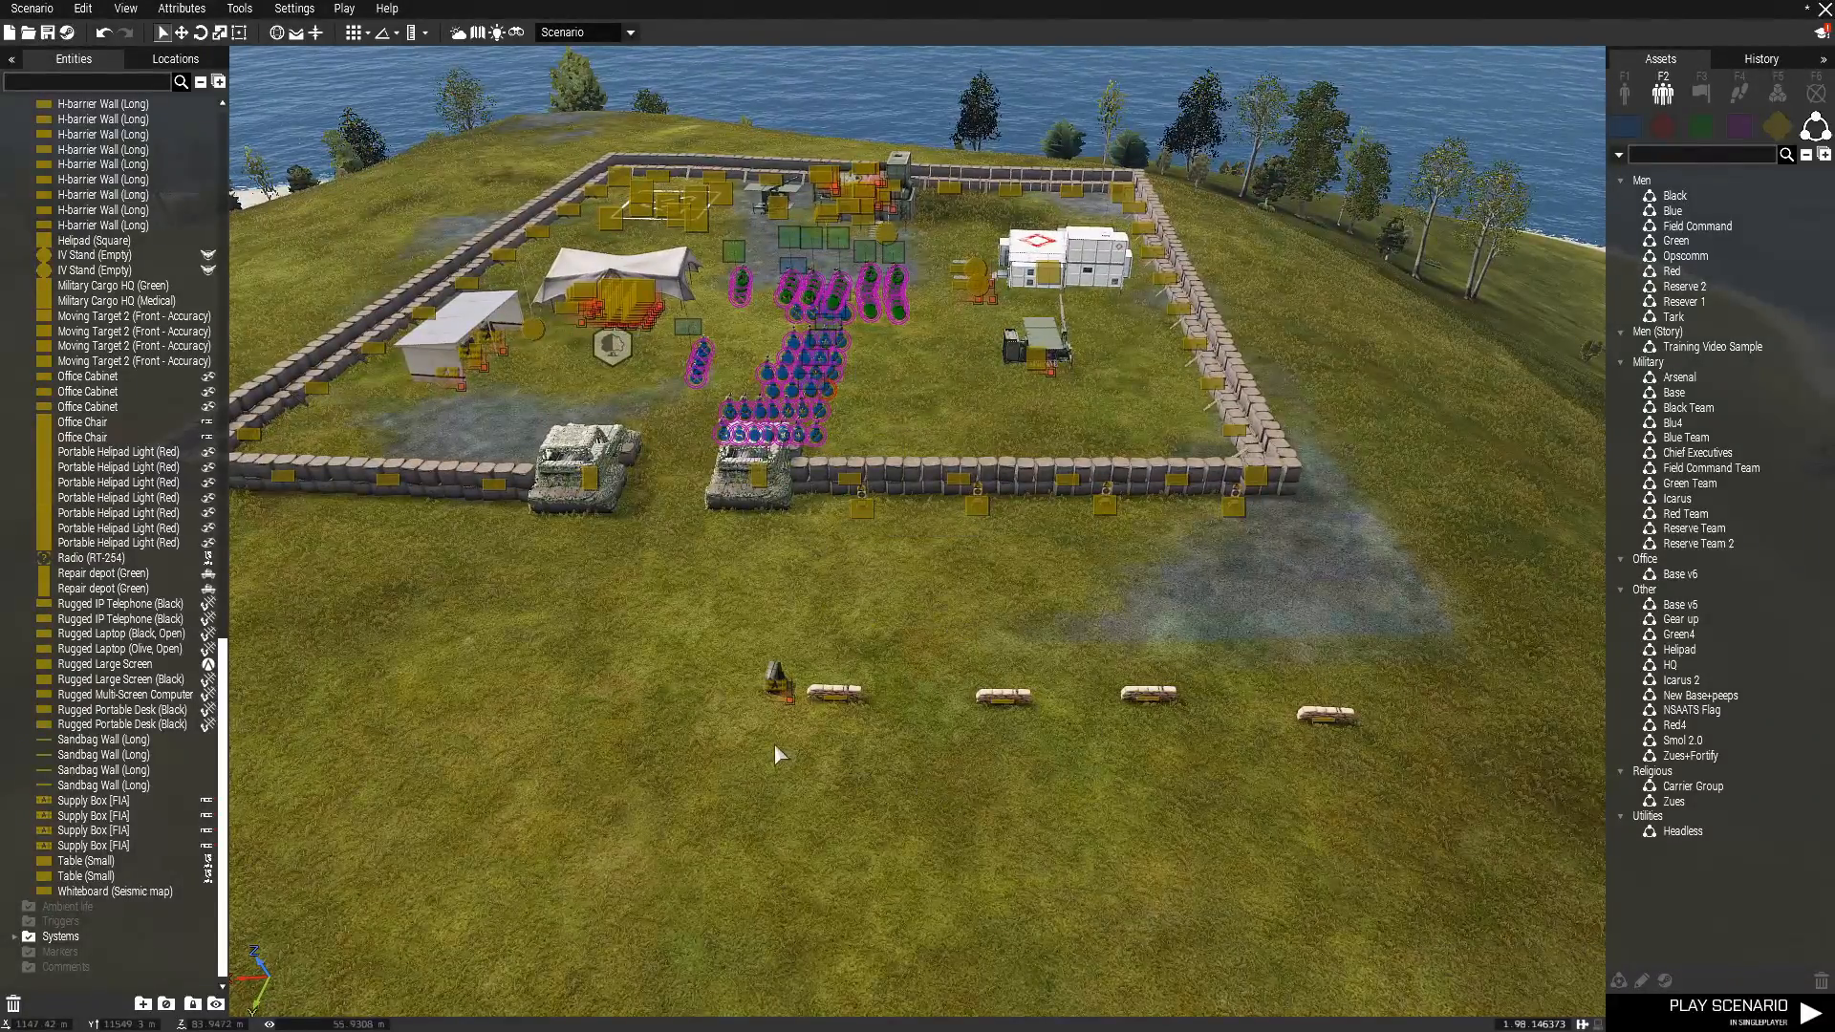
{"action": "key", "text": "w"}
{"action": "key", "text": "w"}
{"action": "key", "text": "w"}
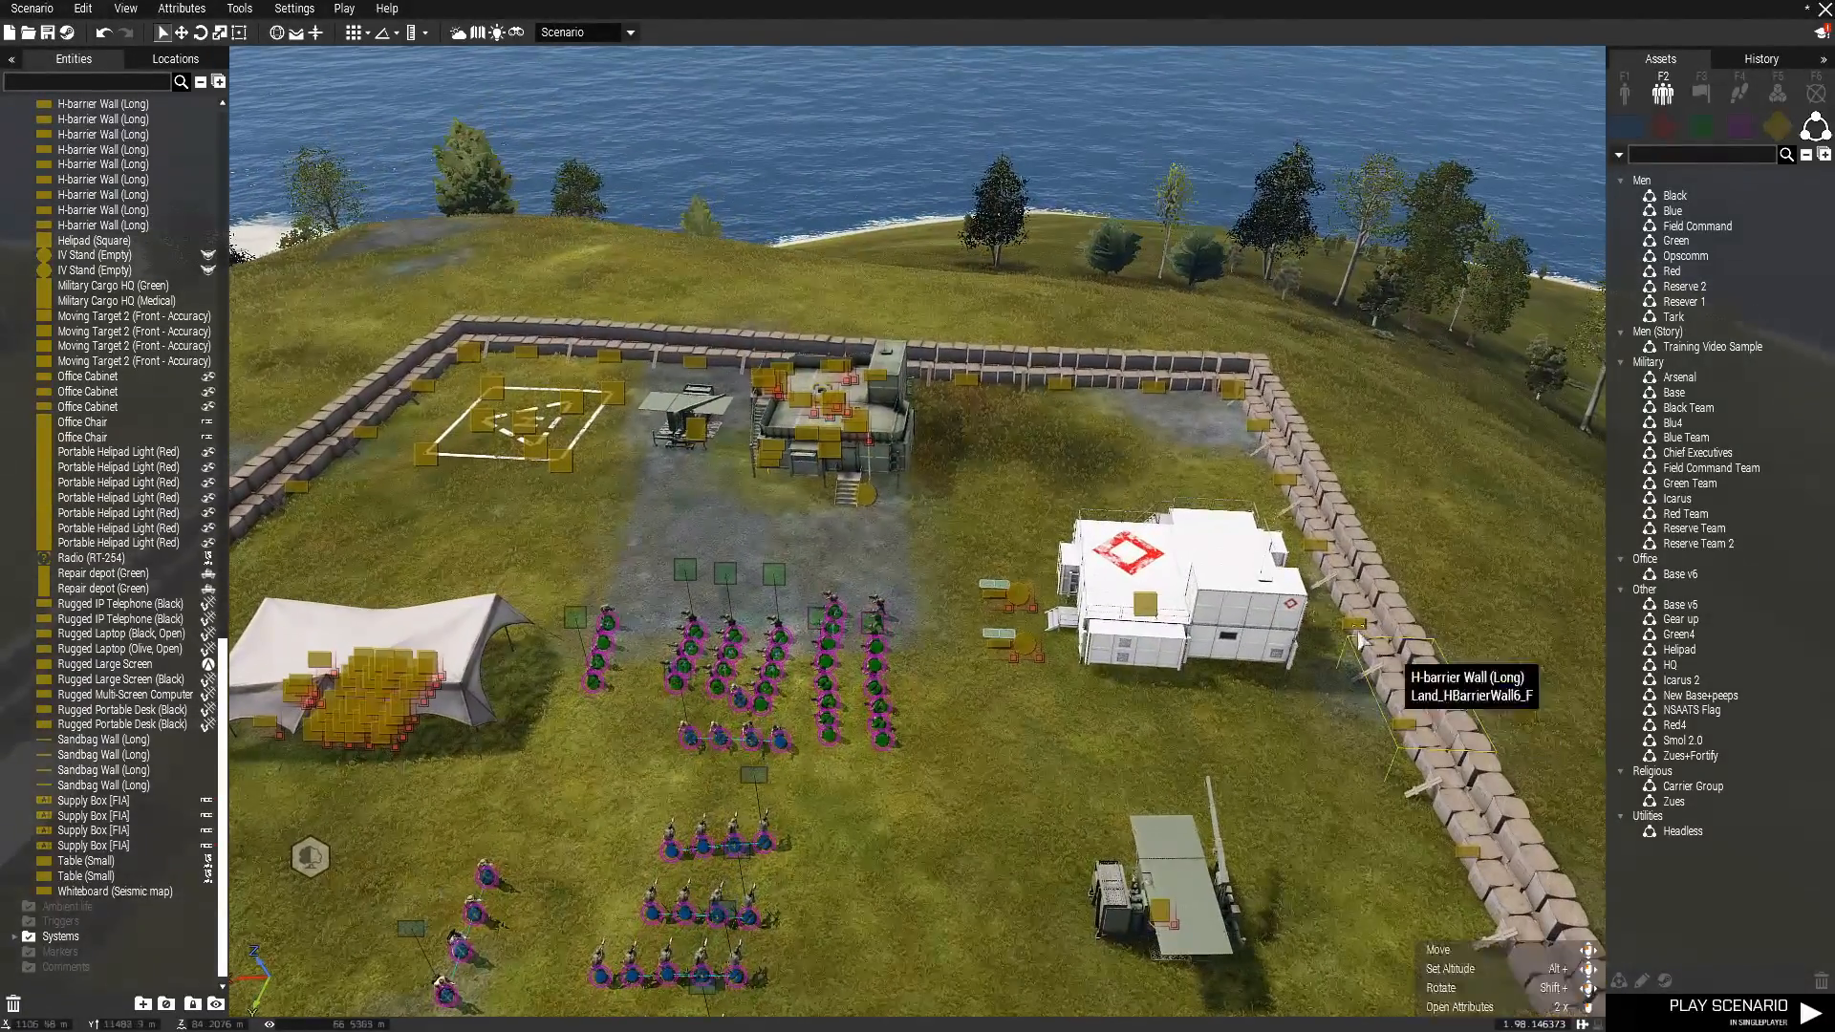
Review the special states and ACE options of the Military Cargo HQ (Medical) and accept its attributes unchanged.
{"action": "double_click", "coordinate": [1141, 599]}
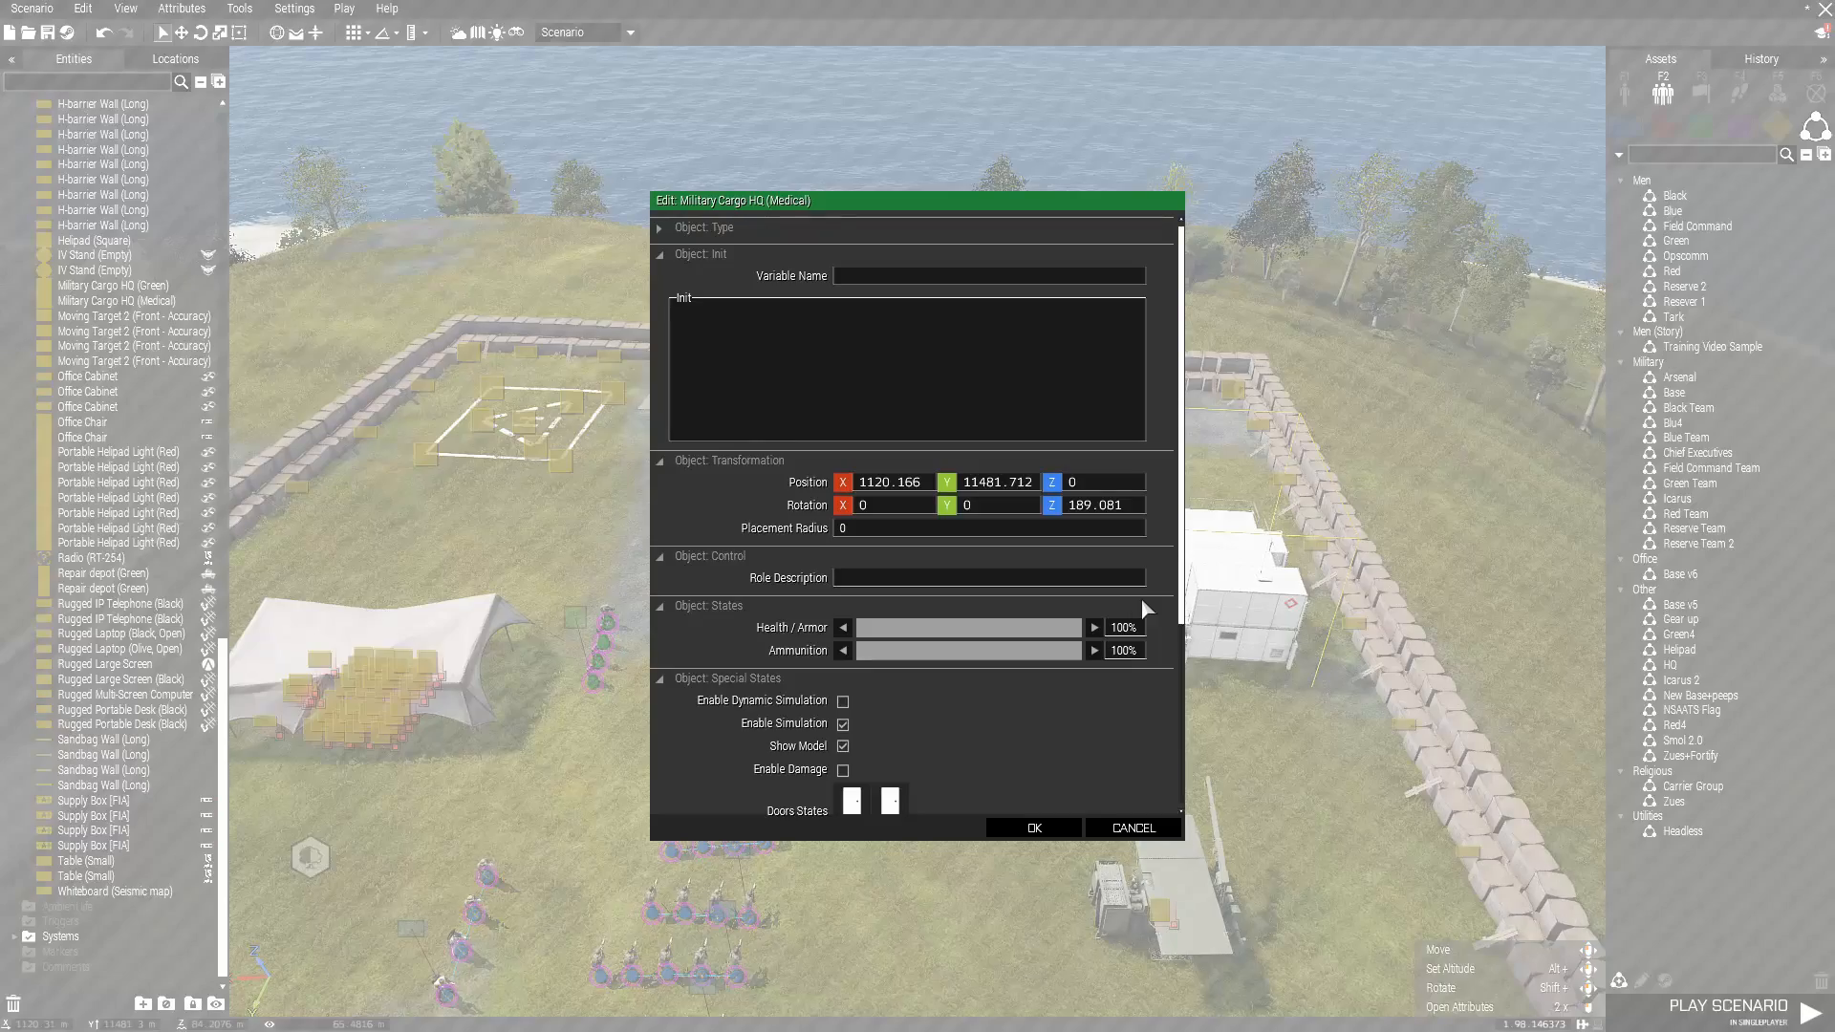
{"action": "scroll", "coordinate": [922, 762], "scroll_direction": "down", "scroll_amount": 3}
{"action": "scroll", "coordinate": [956, 650], "scroll_direction": "down", "scroll_amount": 2}
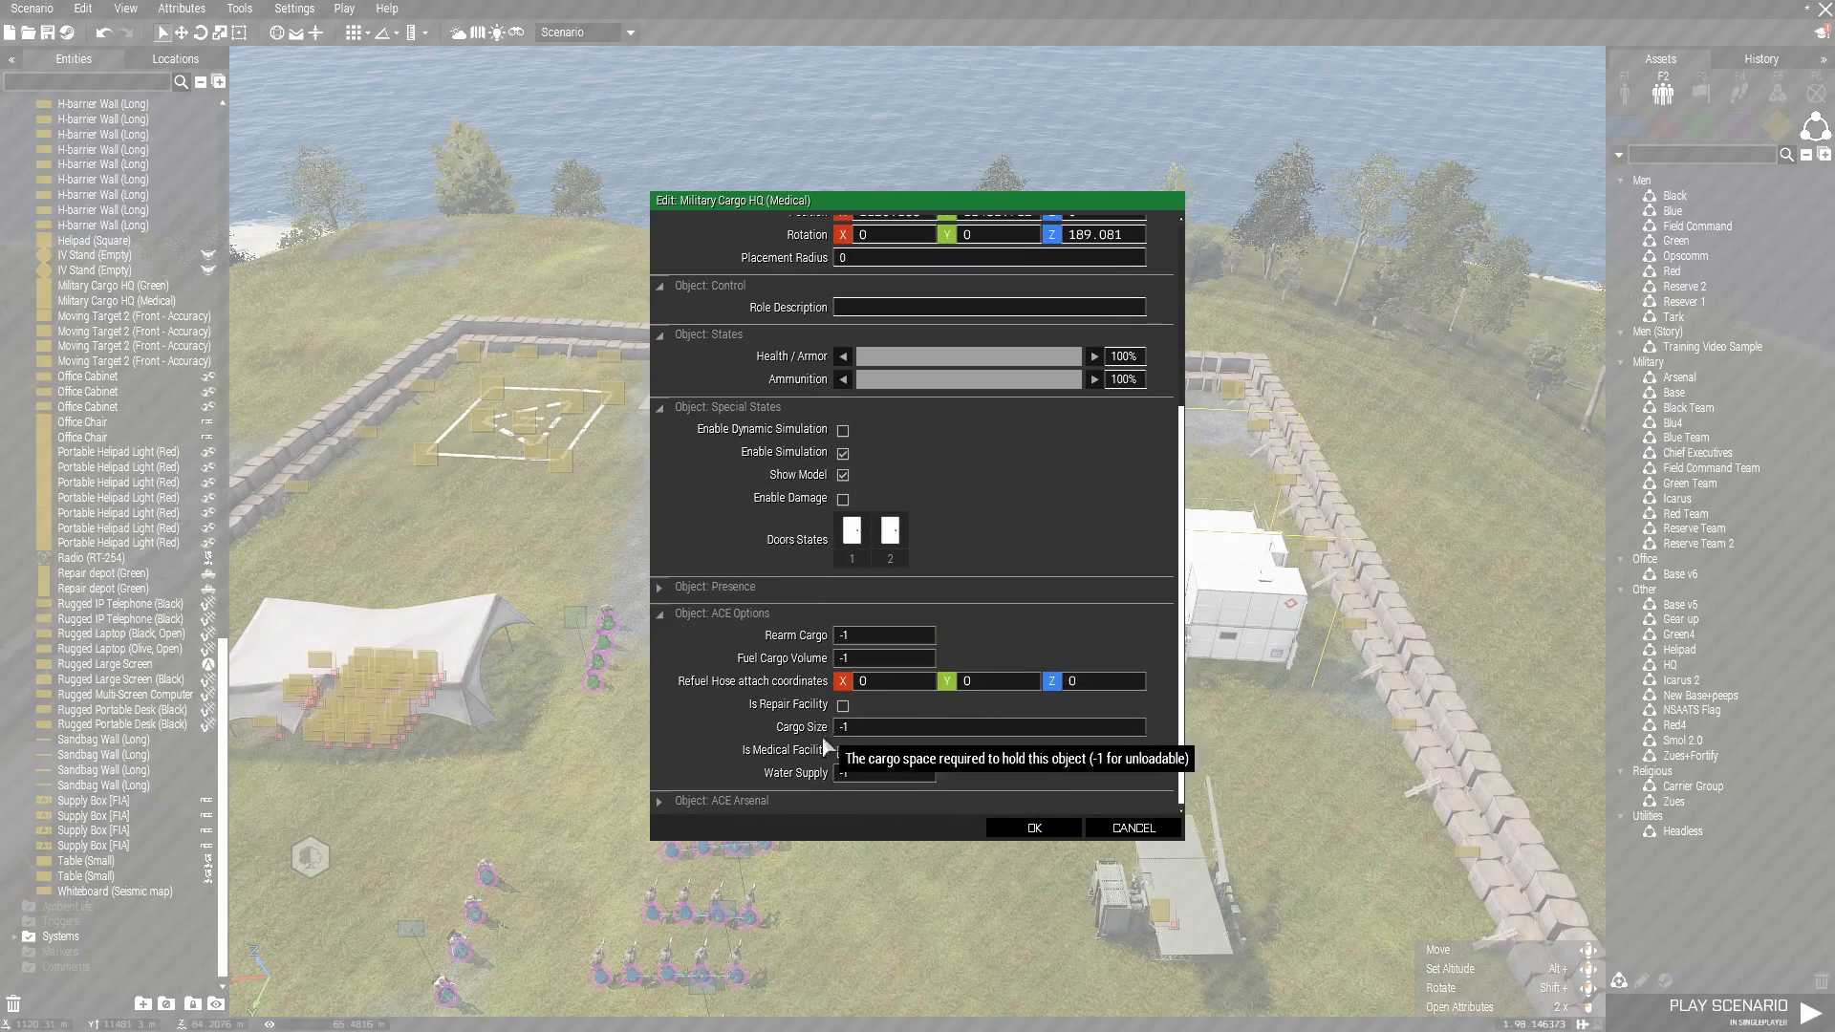
{"action": "left_click", "coordinate": [1035, 827]}
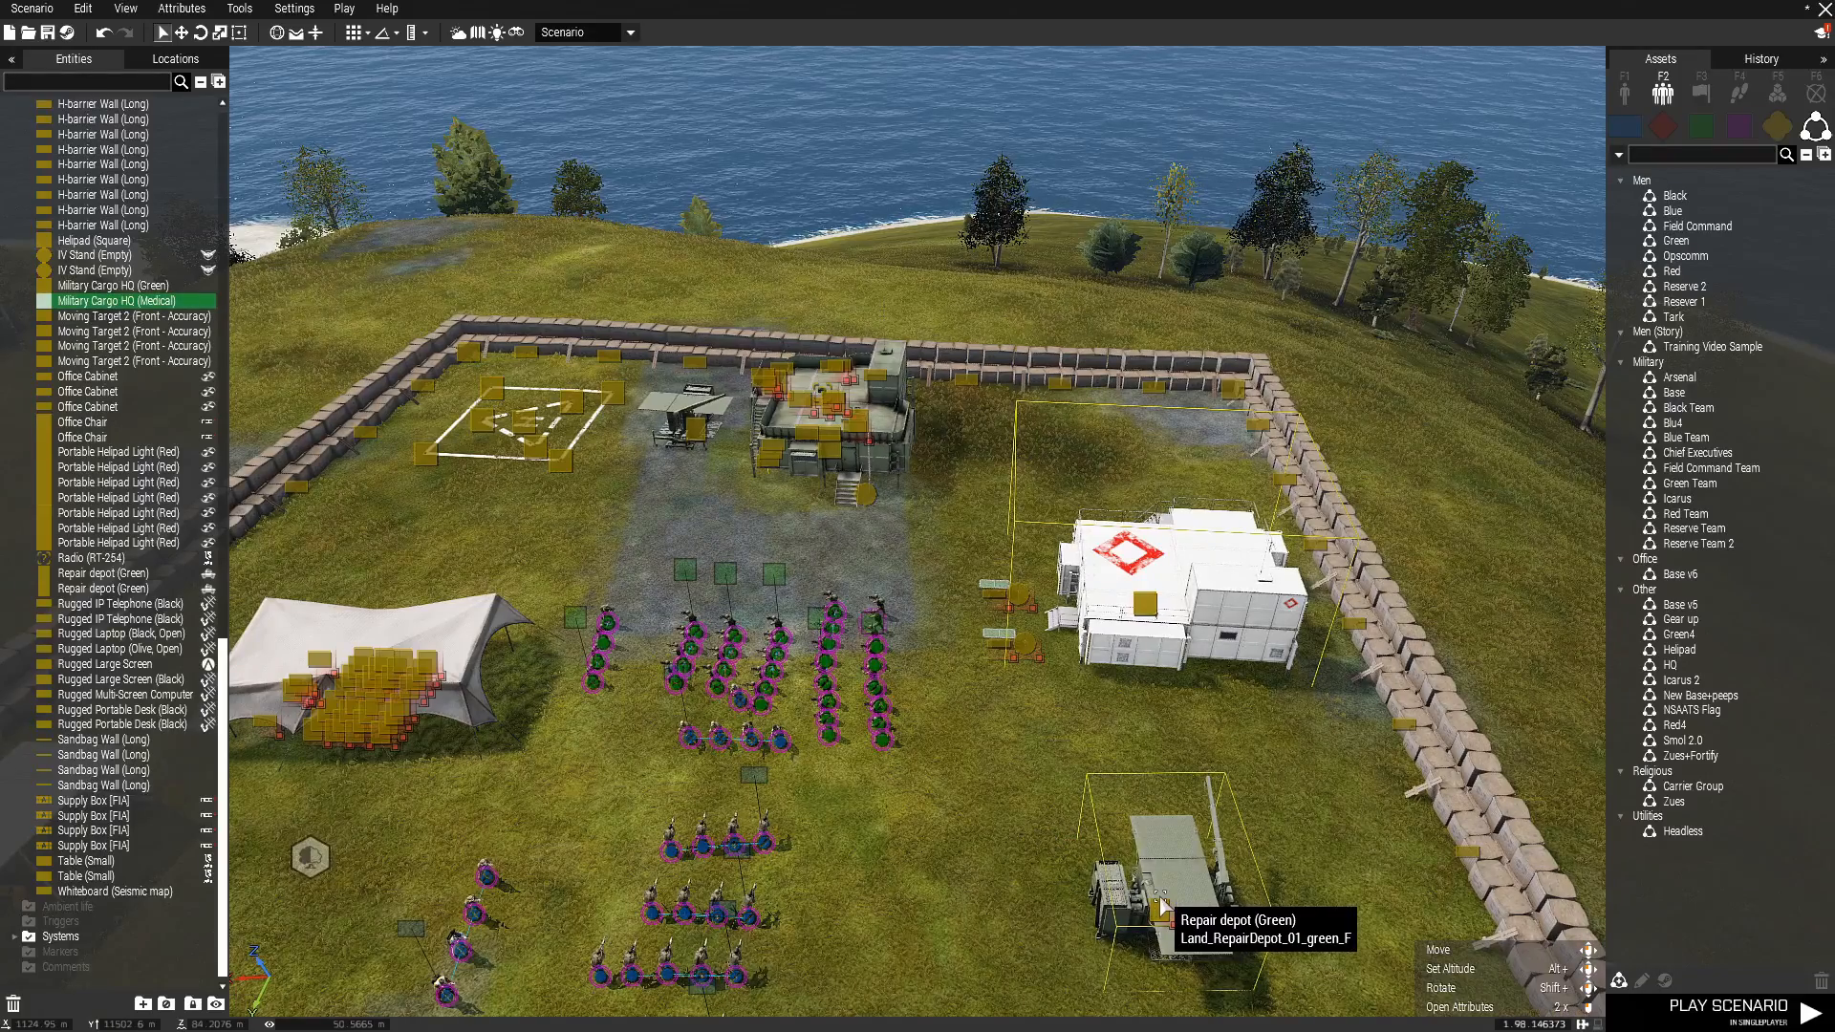
Select the Repair depot (Green) near the medical building and examine the furnished roof of the Military Cargo HQ (Green).
{"action": "left_click", "coordinate": [1182, 911]}
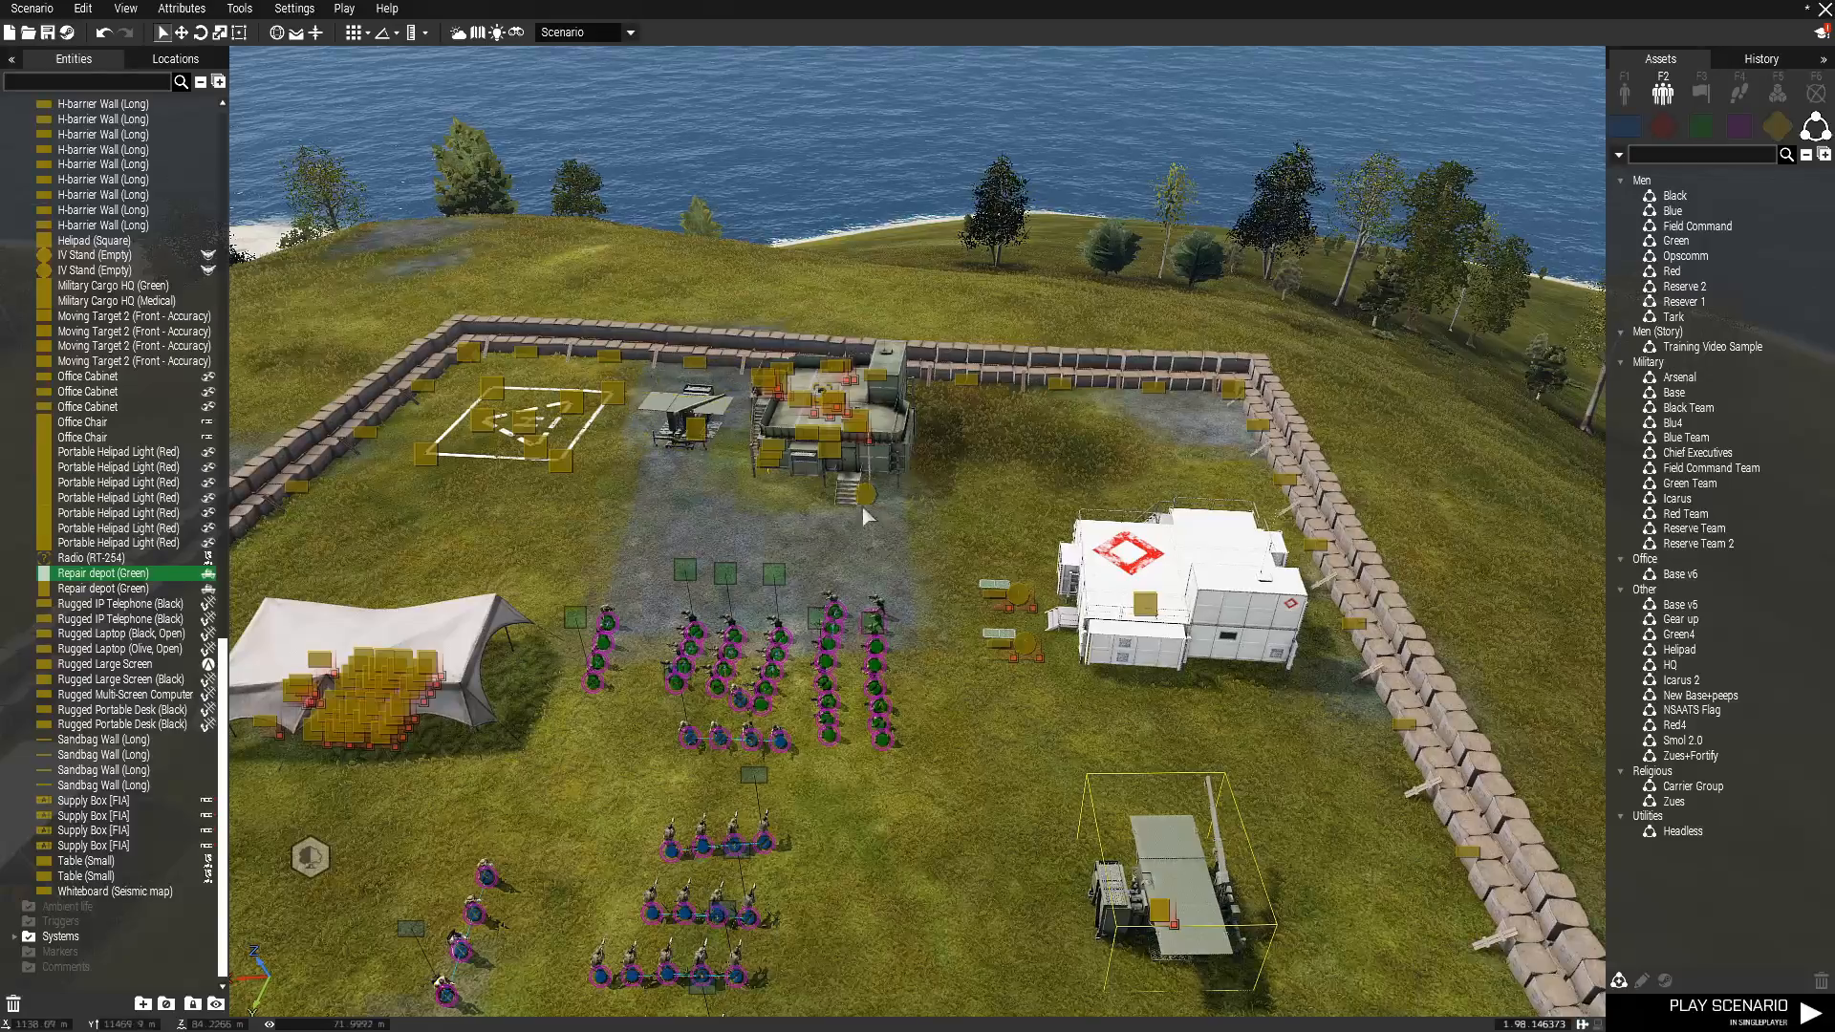
{"action": "left_click", "coordinate": [886, 562]}
{"action": "scroll", "coordinate": [887, 562], "scroll_direction": "up", "scroll_amount": 5}
{"action": "key", "text": "w"}
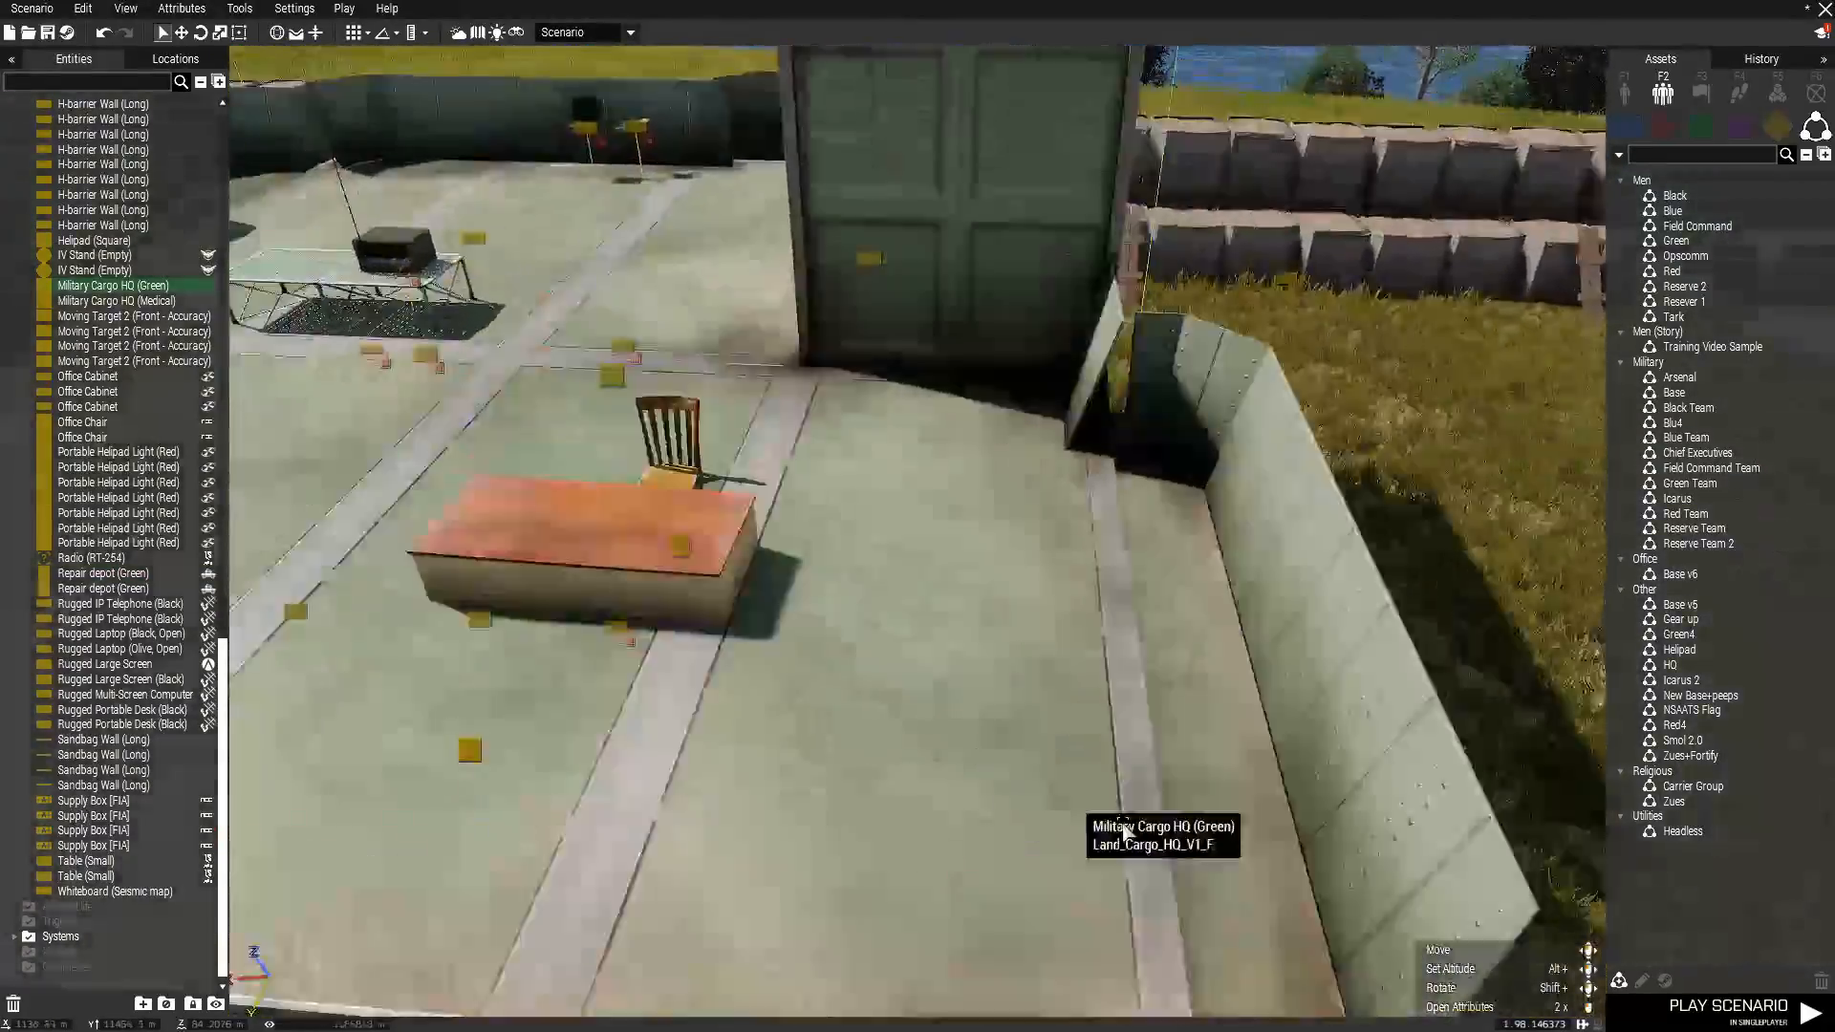
{"action": "key", "text": "s"}
{"action": "key", "text": "a"}
{"action": "key", "text": "s"}
{"action": "key", "text": "w"}
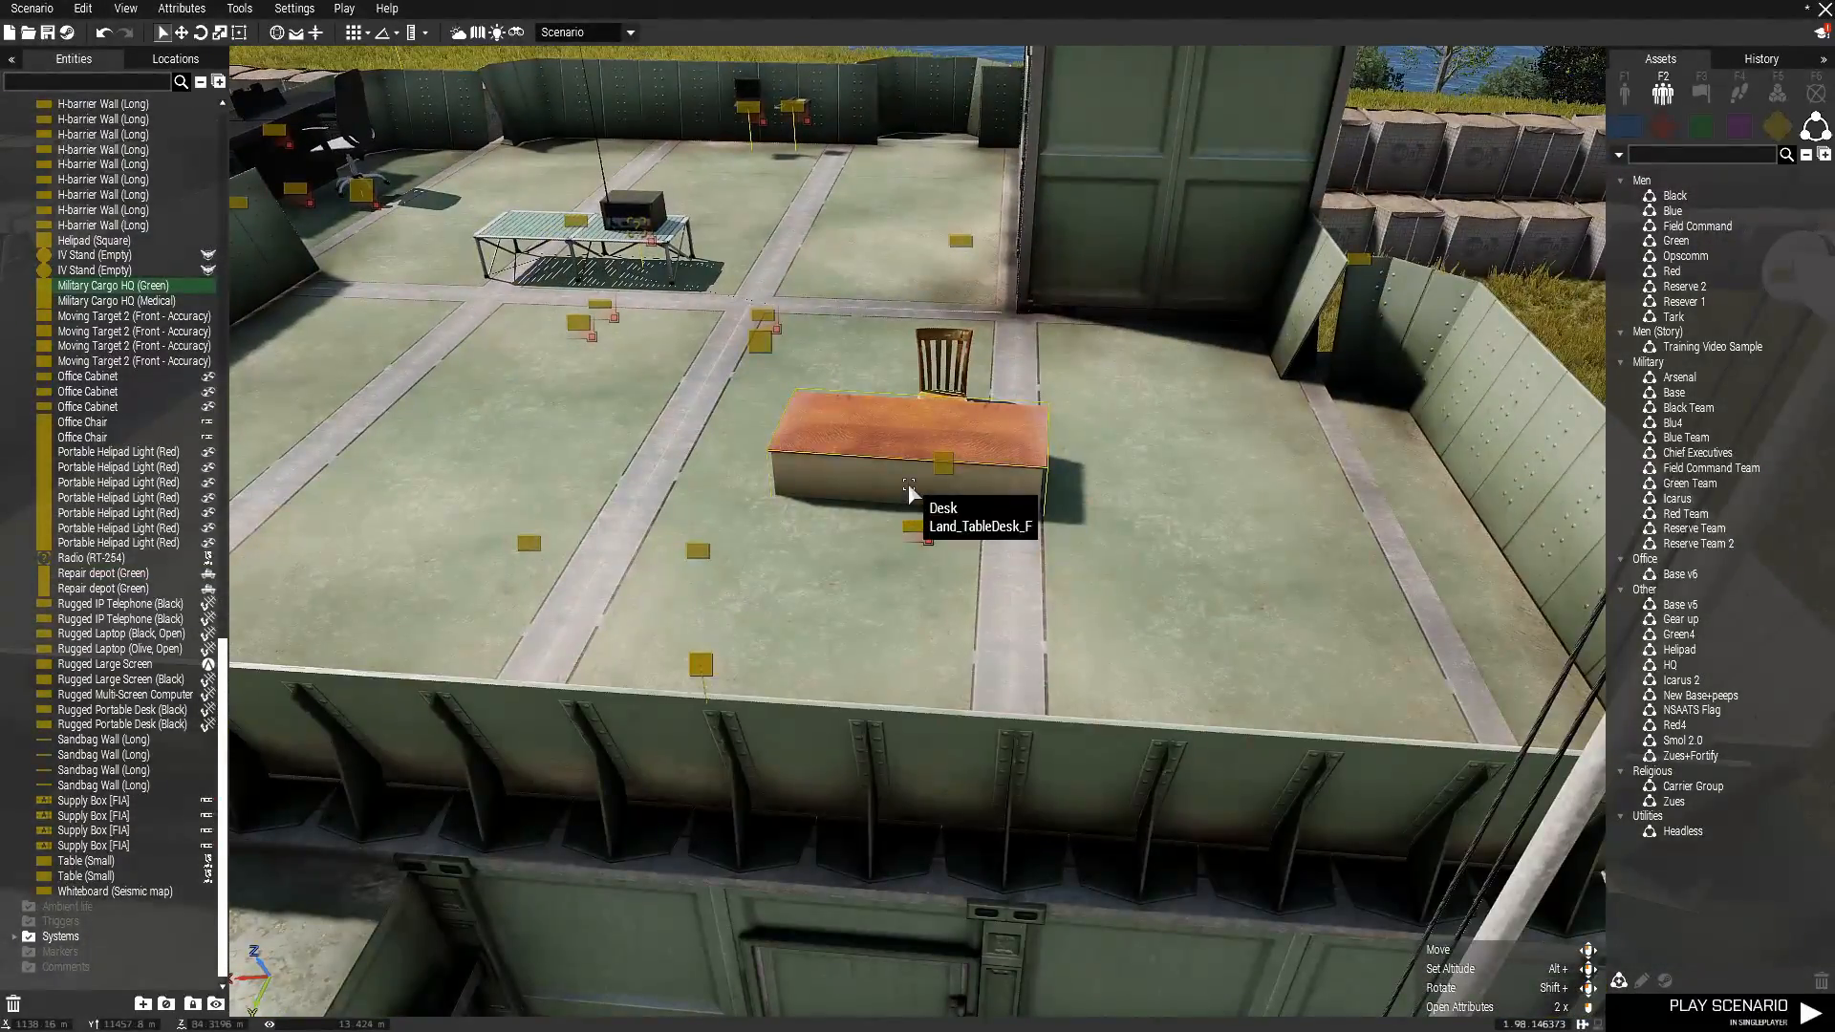
Examine the desk and radio table on the Military Cargo HQ (Green) roof and the walled base as a whole.
{"action": "right_click_drag", "start_coordinate": [1391, 602], "coordinate": [1221, 537]}
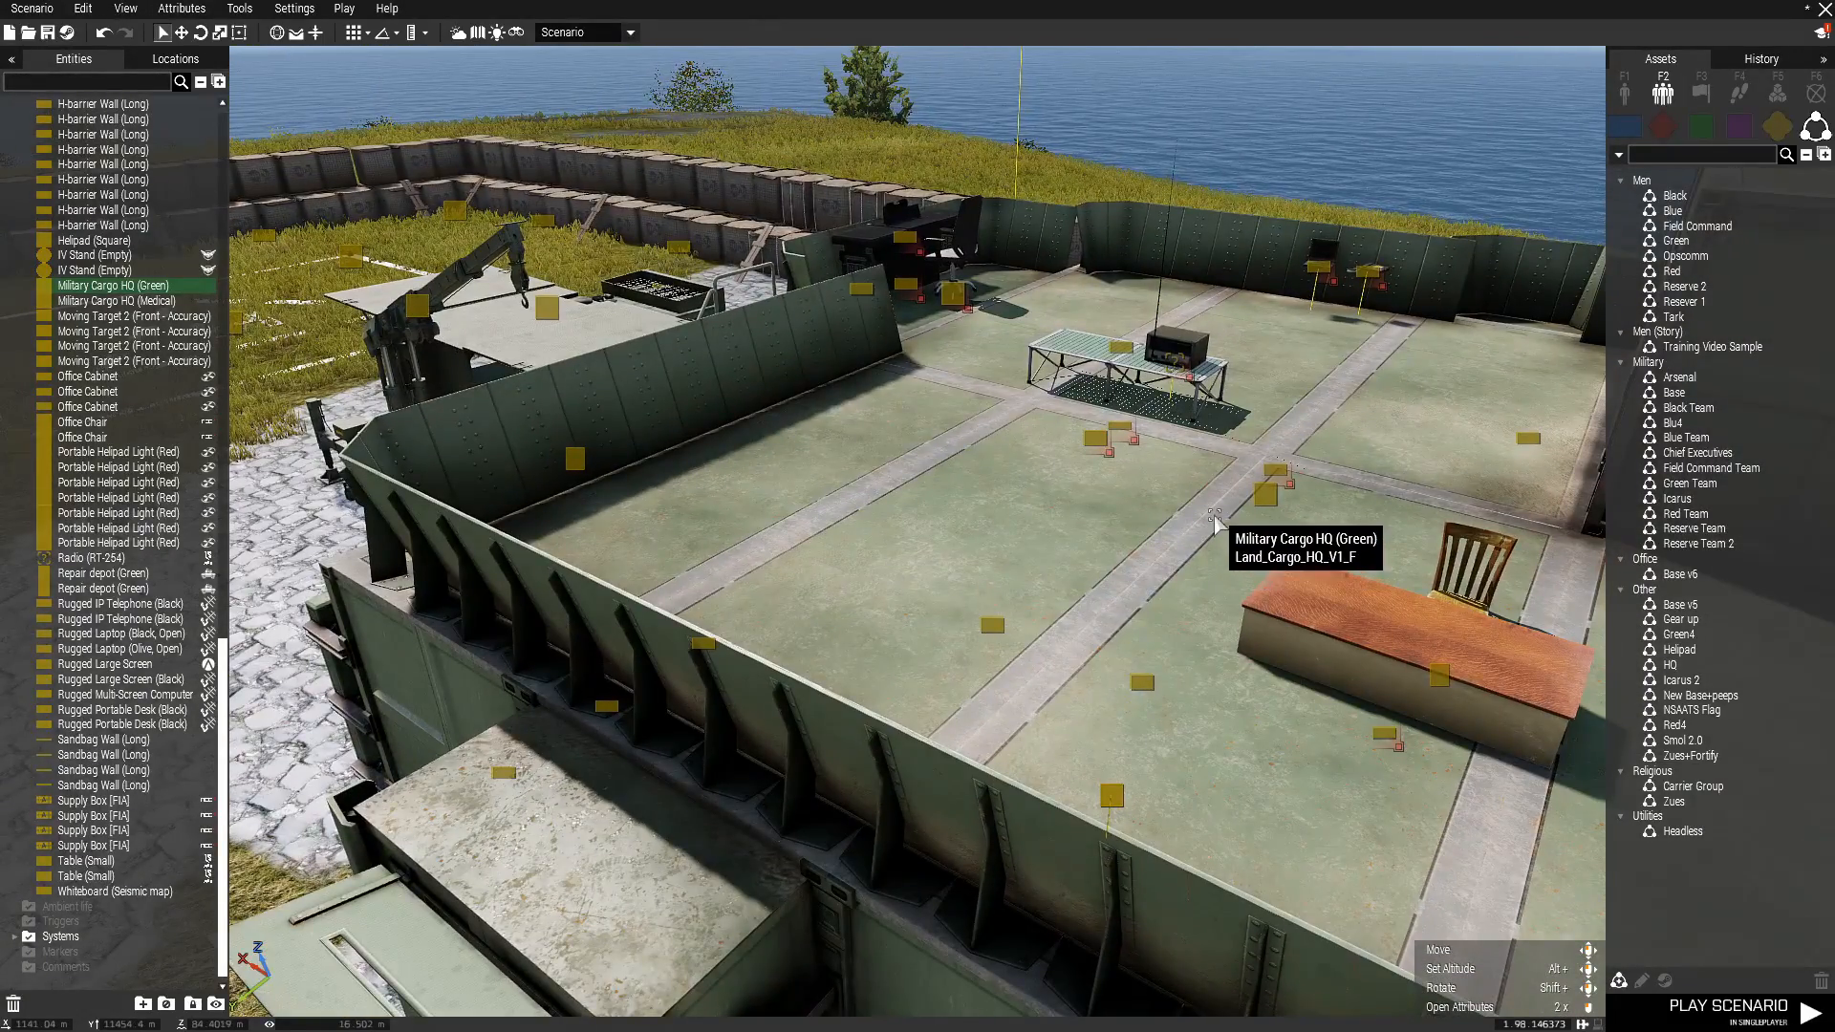
{"action": "scroll", "coordinate": [1196, 536], "scroll_direction": "down", "scroll_amount": 10}
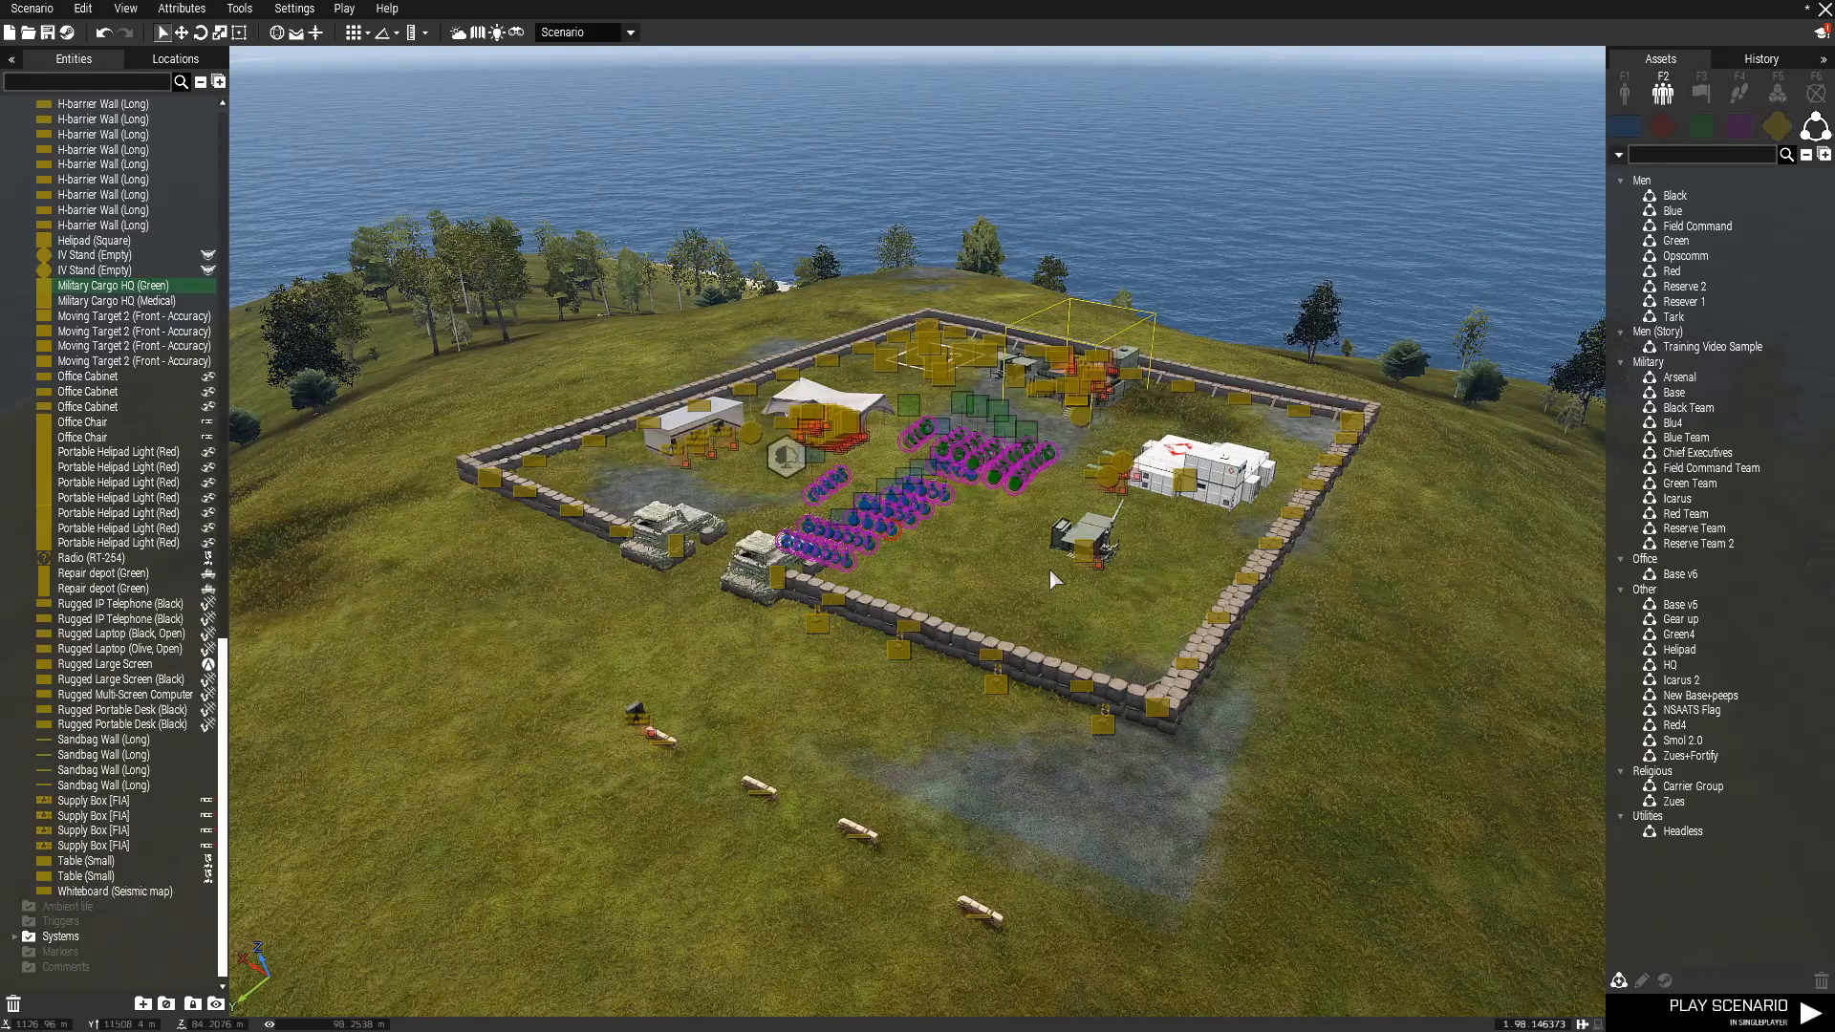
{"action": "scroll", "coordinate": [932, 425], "scroll_direction": "up", "scroll_amount": 5}
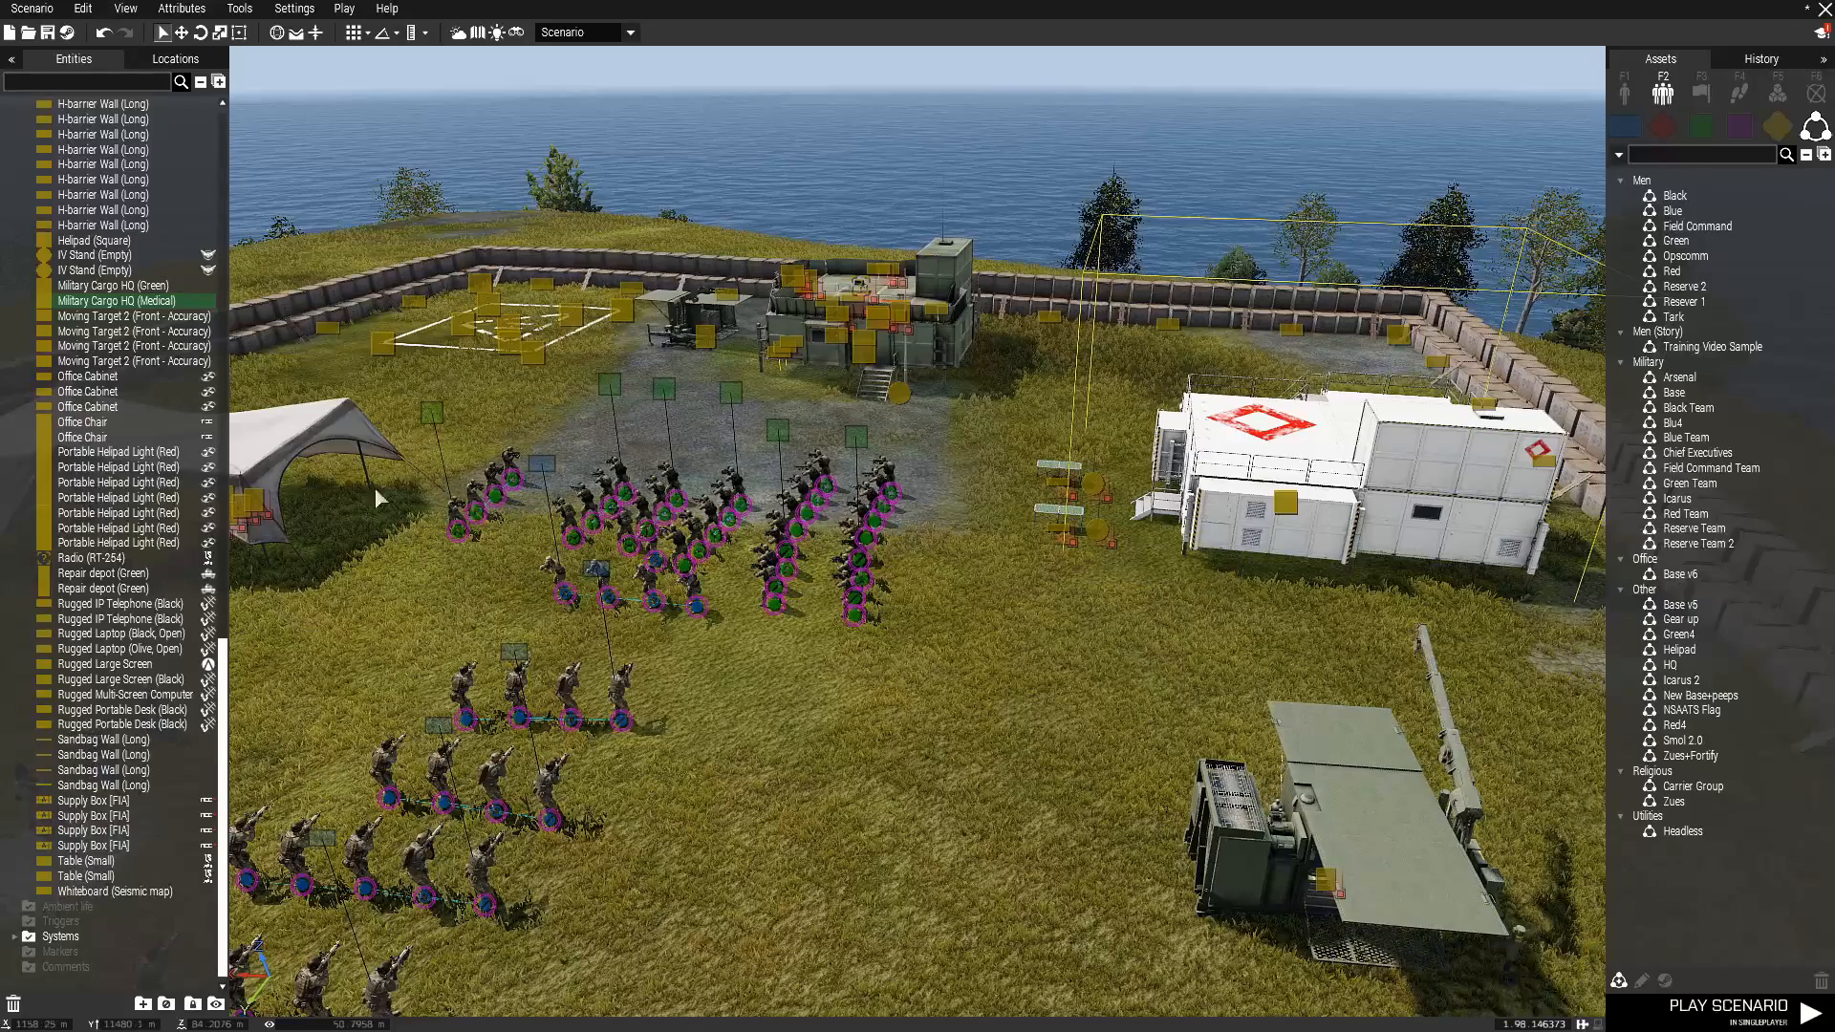
Select all the blue squads inside the walls together, from Alpha 1-1 through Alpha 2-3.
{"action": "right_click_drag", "start_coordinate": [1024, 633], "coordinate": [789, 714]}
{"action": "key", "text": "s"}
{"action": "key", "text": "w"}
{"action": "left_click", "coordinate": [1082, 579]}
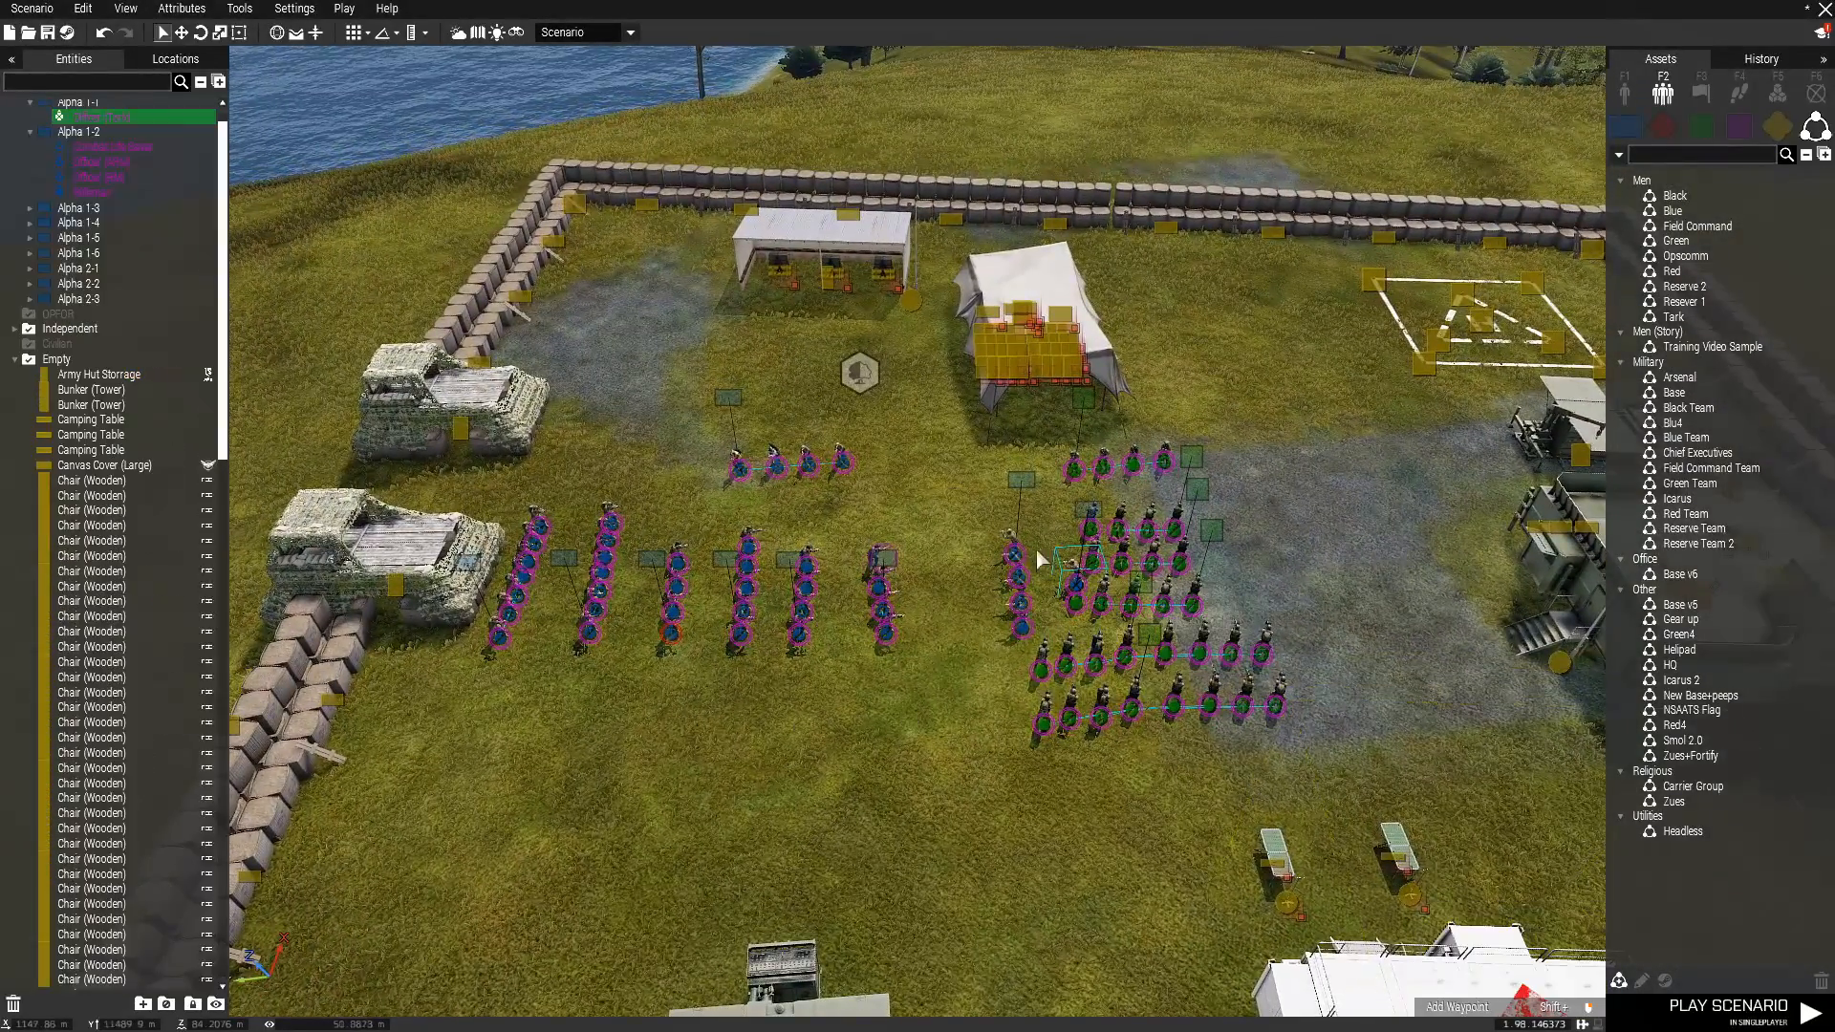
{"action": "left_click", "coordinate": [1022, 481], "text": "ctrl"}
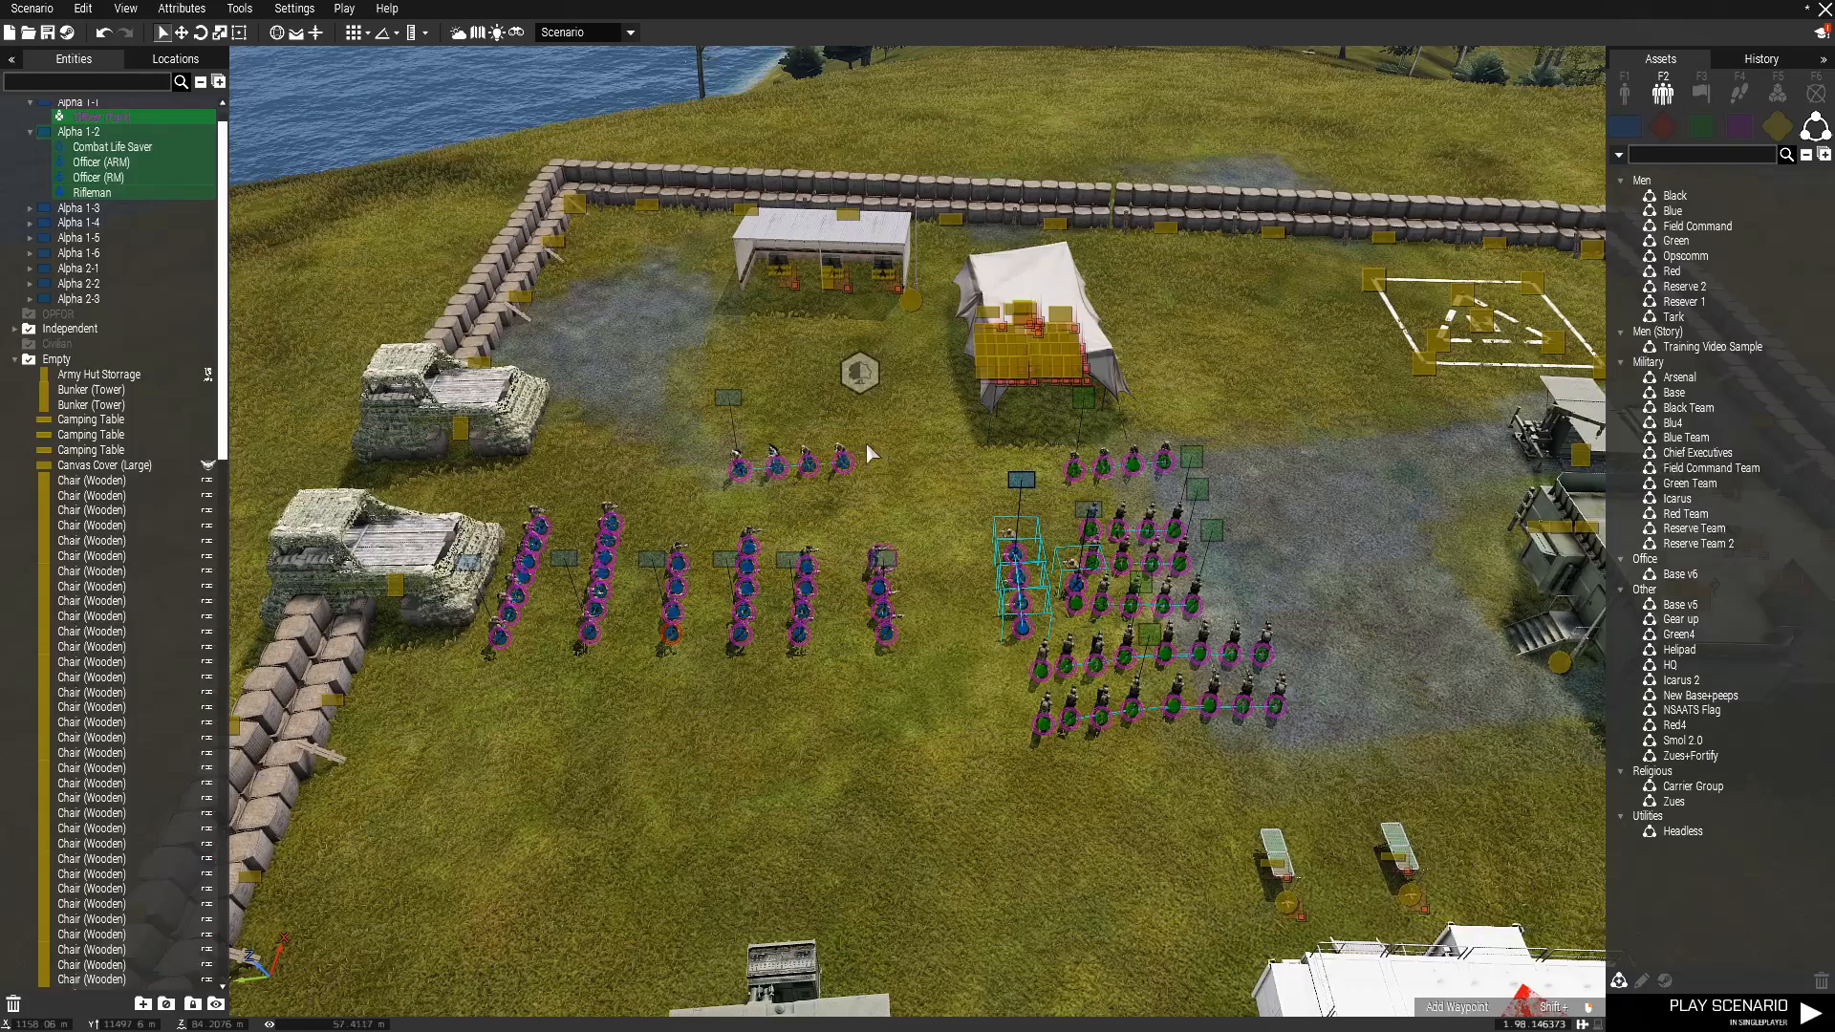
{"action": "left_click", "coordinate": [729, 397], "text": "ctrl"}
{"action": "left_click", "coordinate": [884, 557], "text": "ctrl"}
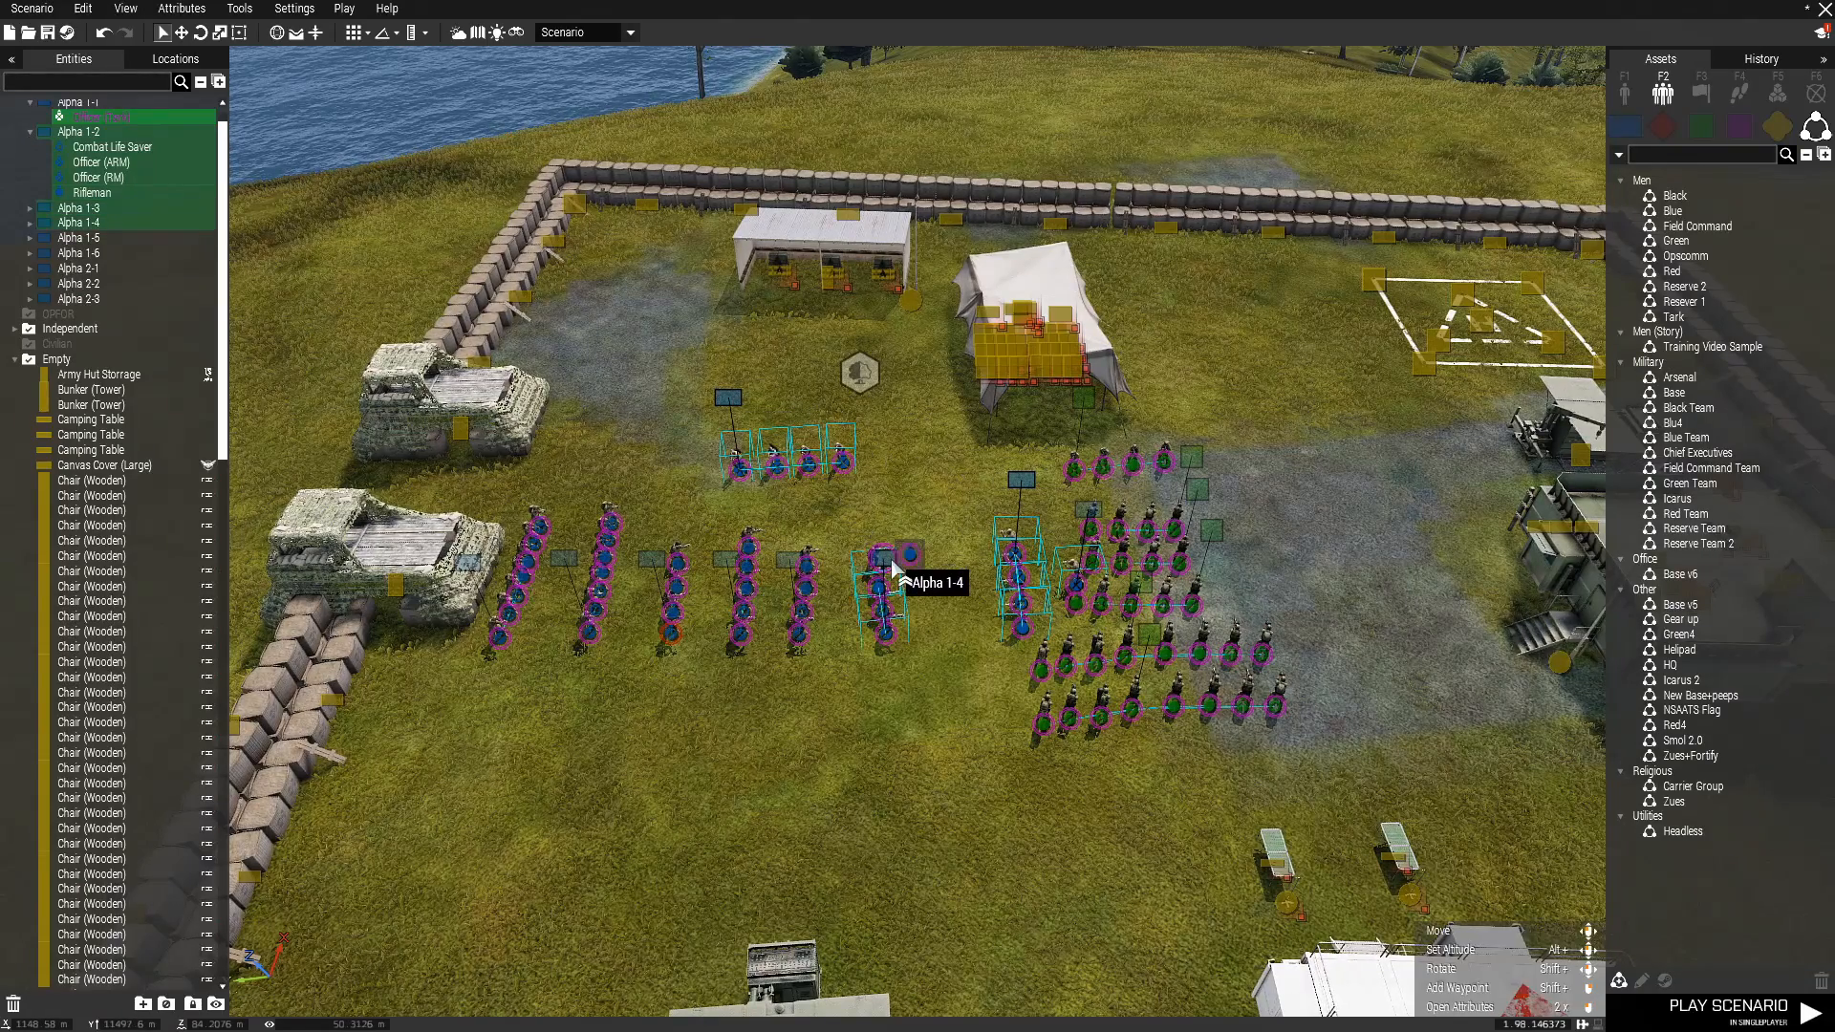
{"action": "left_click", "coordinate": [789, 562], "text": "ctrl"}
{"action": "left_click", "coordinate": [726, 560], "text": "ctrl"}
{"action": "left_click", "coordinate": [651, 559], "text": "ctrl"}
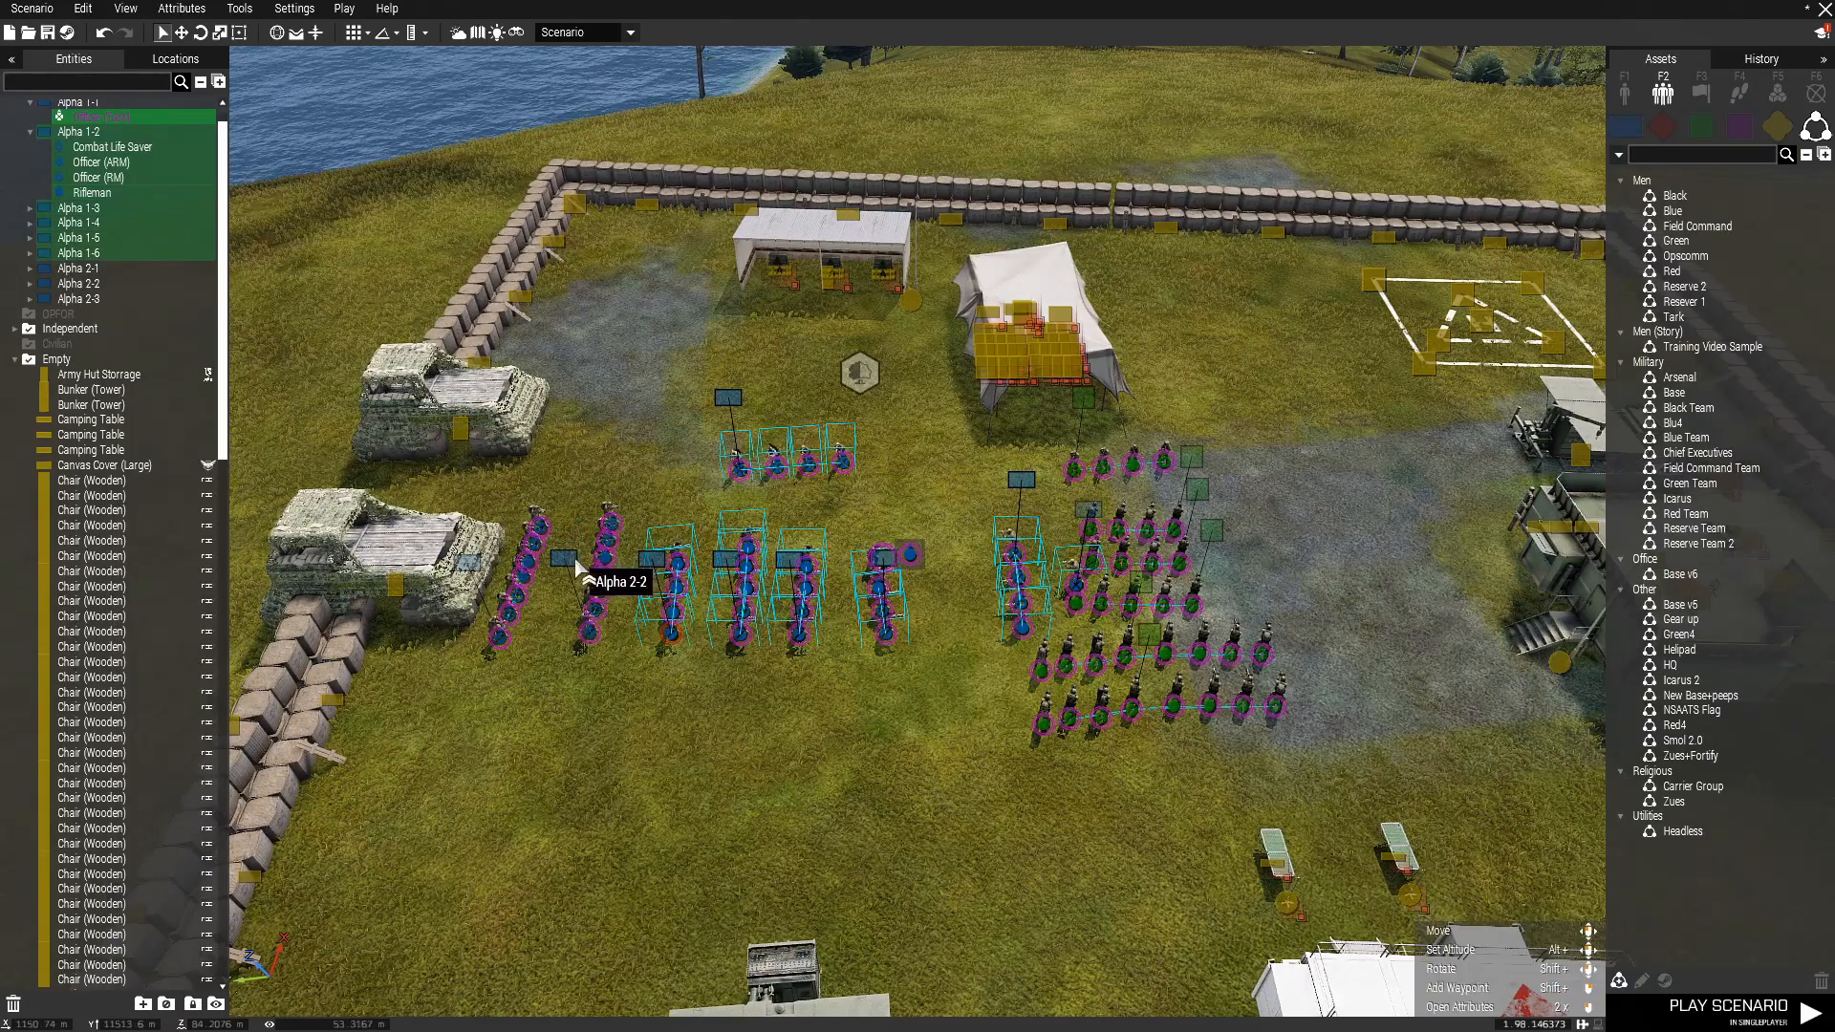
{"action": "left_click", "coordinate": [564, 557], "text": "ctrl"}
{"action": "left_click", "coordinate": [468, 562], "text": "ctrl"}
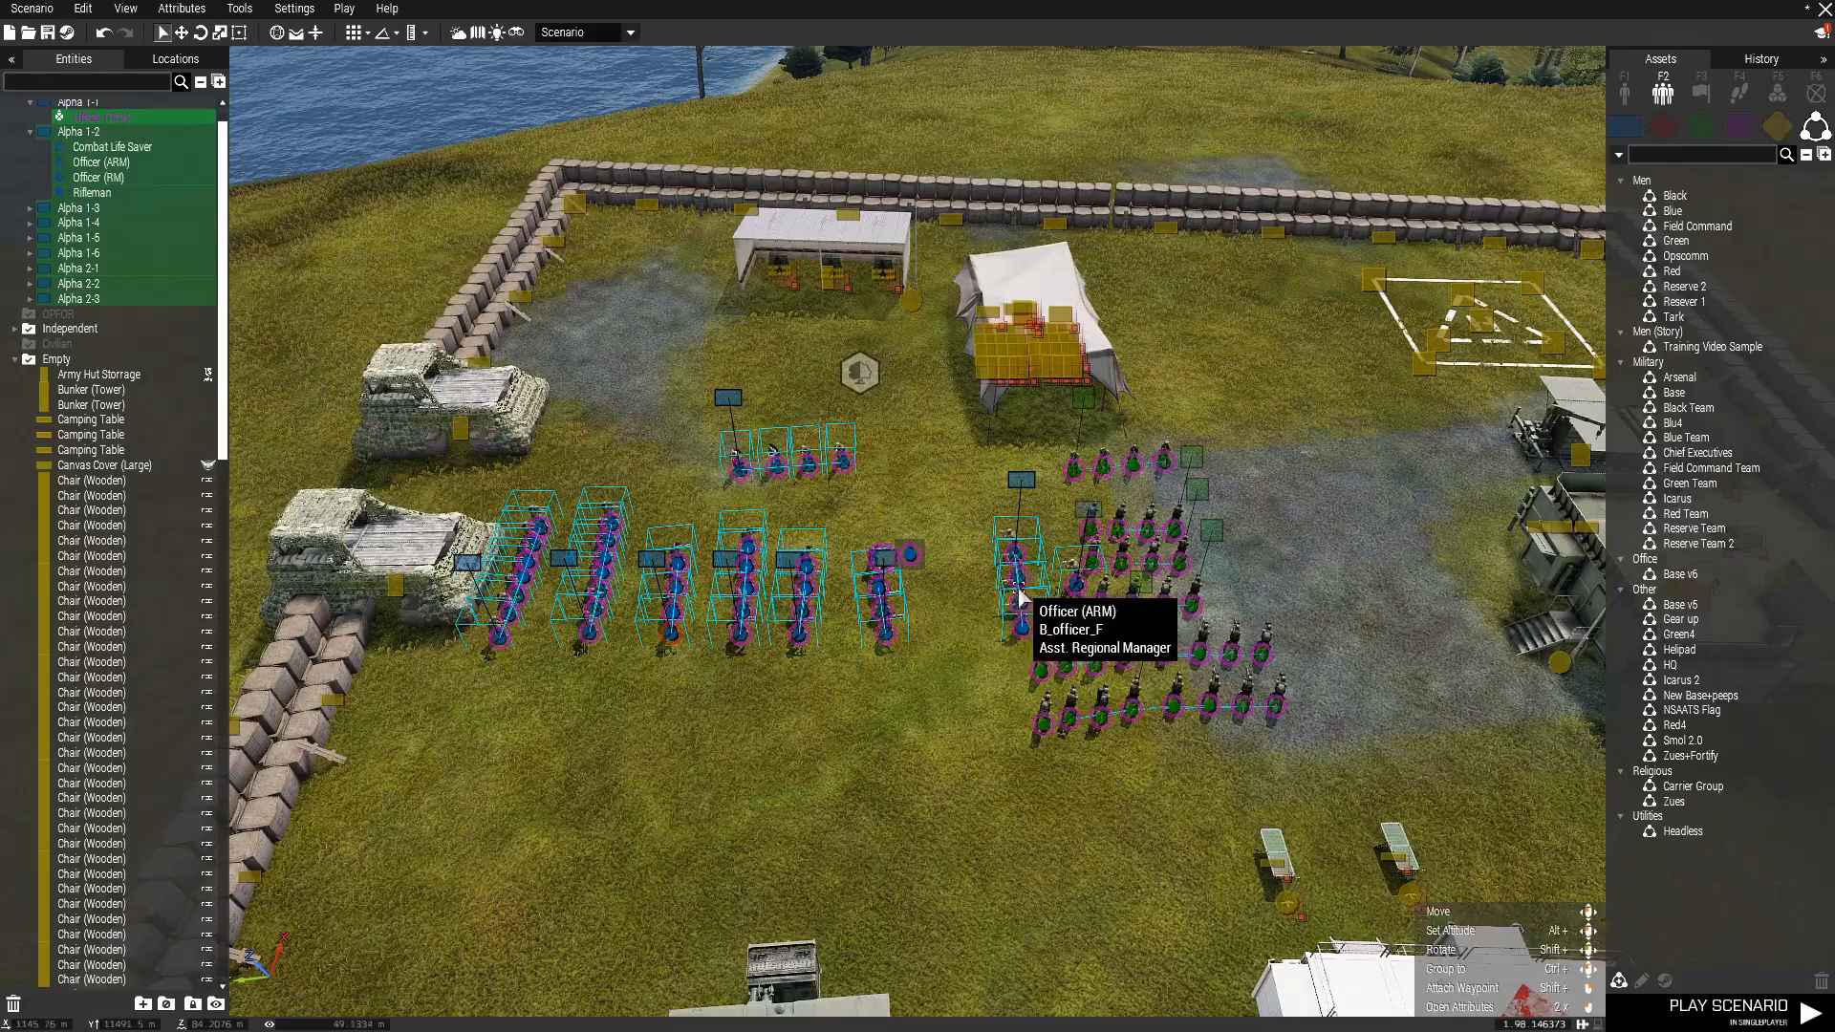
Rotate the selected blue squads about a quarter turn to line up with the green squads' rows, shift them slightly toward the tents, and deselect them.
{"action": "left_click_drag", "start_coordinate": [1017, 600], "coordinate": [785, 568]}
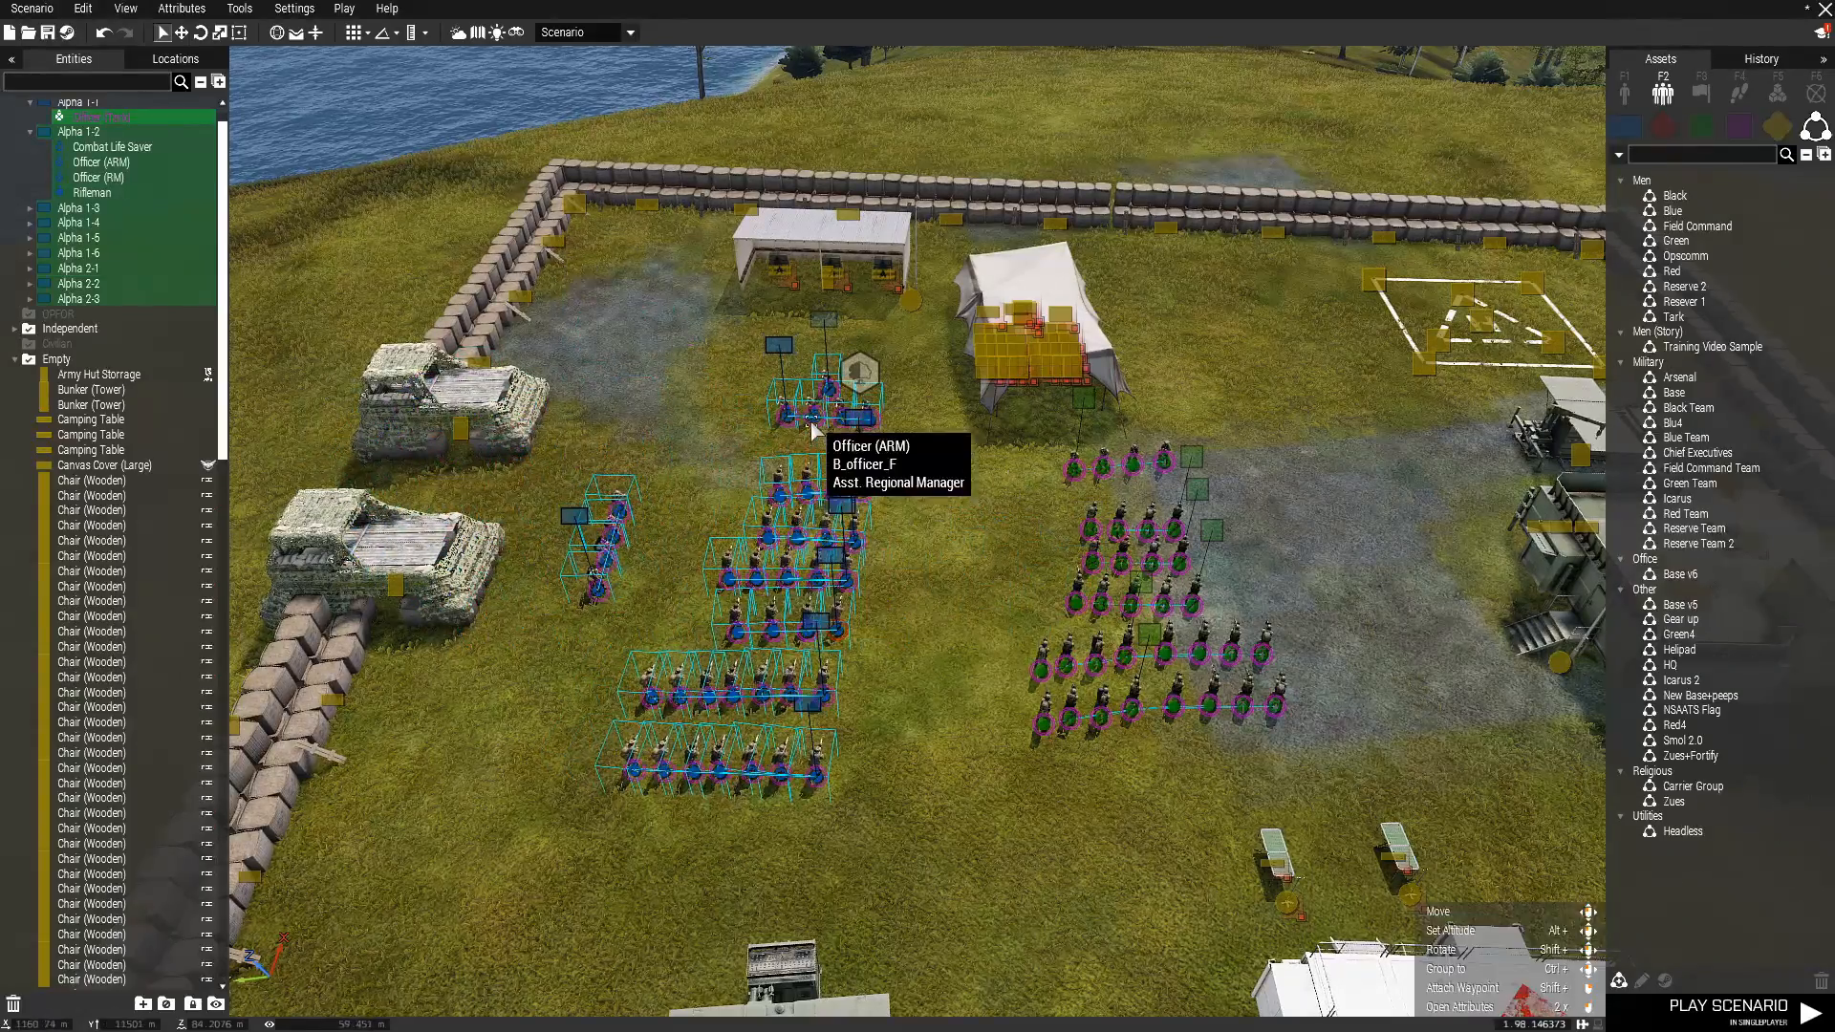
{"action": "left_click_drag", "start_coordinate": [811, 421], "coordinate": [852, 407]}
{"action": "left_click", "coordinate": [942, 580]}
Examine the rearranged blue squads beside the green squads, the repair depot and the surrounding walled base.
{"action": "scroll", "coordinate": [943, 581], "scroll_direction": "up", "scroll_amount": 5}
{"action": "mouse_move", "coordinate": [1008, 671]}
{"action": "right_mouse_down"}
{"action": "mouse_move", "coordinate": [994, 618]}
{"action": "mouse_move", "coordinate": [1027, 697]}
{"action": "right_mouse_up"}
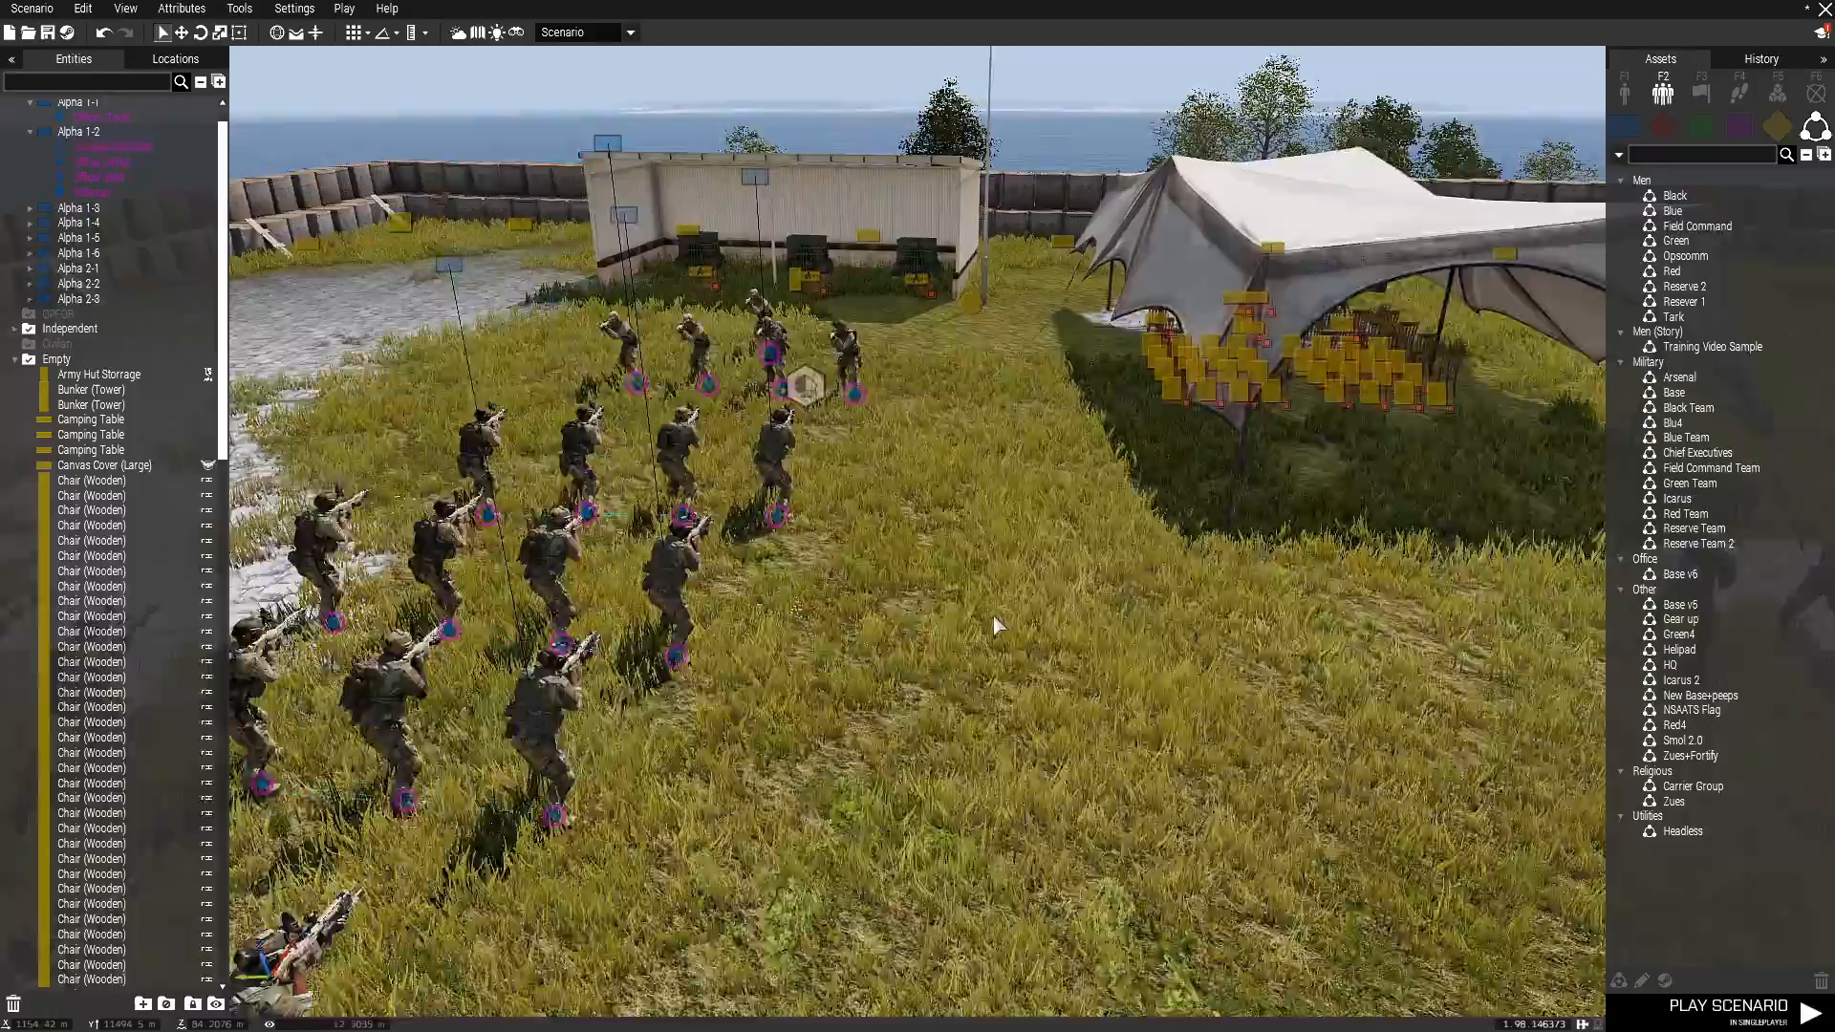
{"action": "scroll", "coordinate": [1028, 697], "scroll_direction": "down", "scroll_amount": 5}
{"action": "scroll", "coordinate": [1072, 668], "scroll_direction": "down", "scroll_amount": 5}
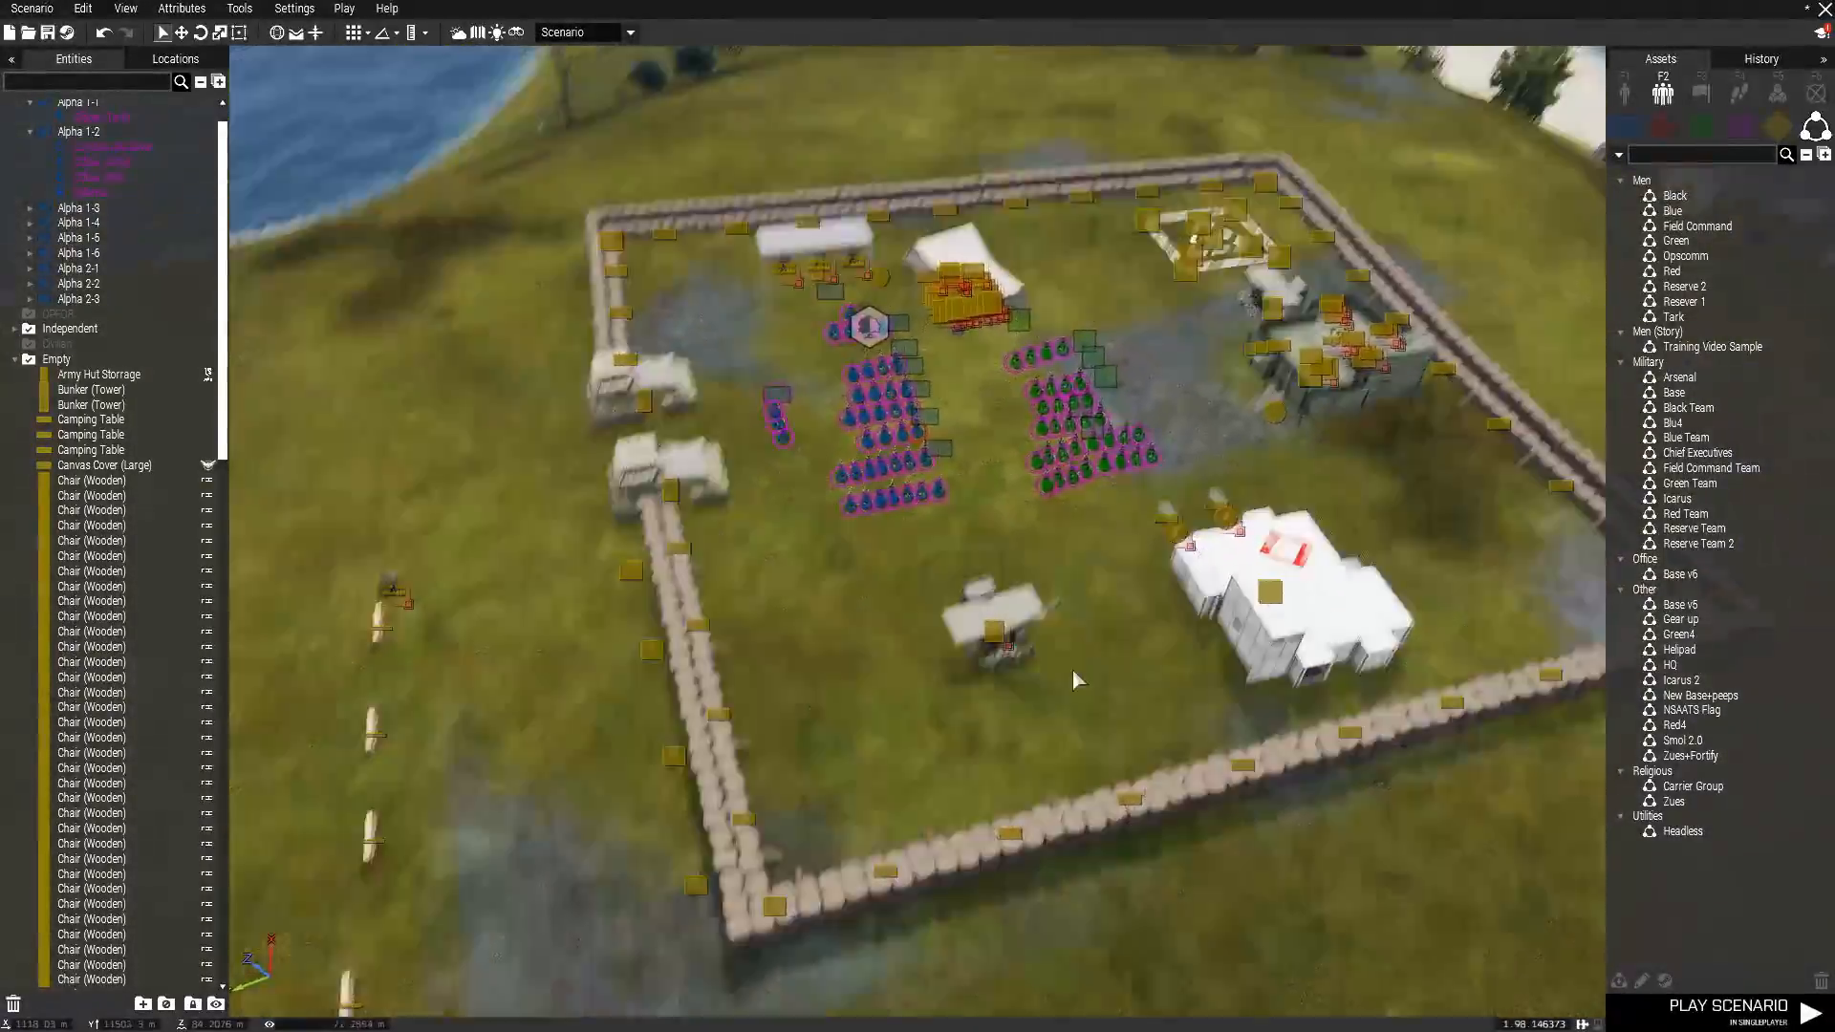
{"action": "scroll", "coordinate": [1063, 663], "scroll_direction": "up", "scroll_amount": 10}
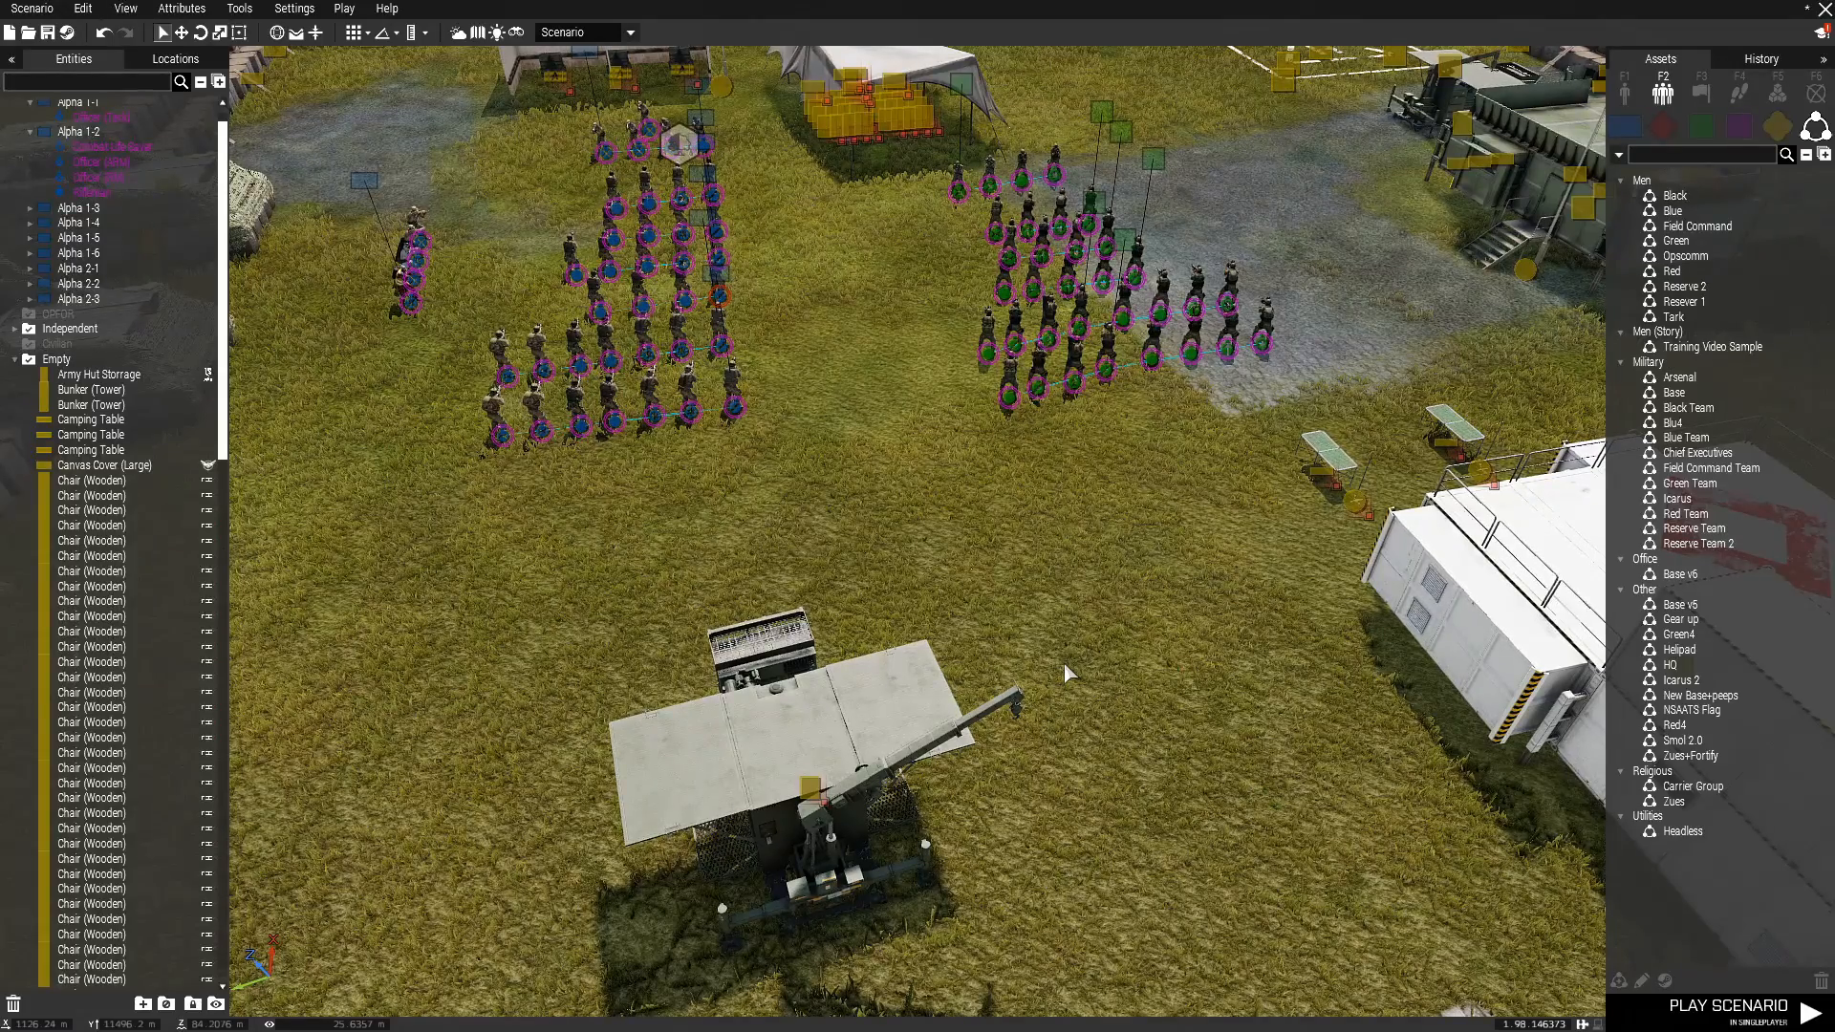
{"action": "scroll", "coordinate": [1063, 662], "scroll_direction": "down", "scroll_amount": 8}
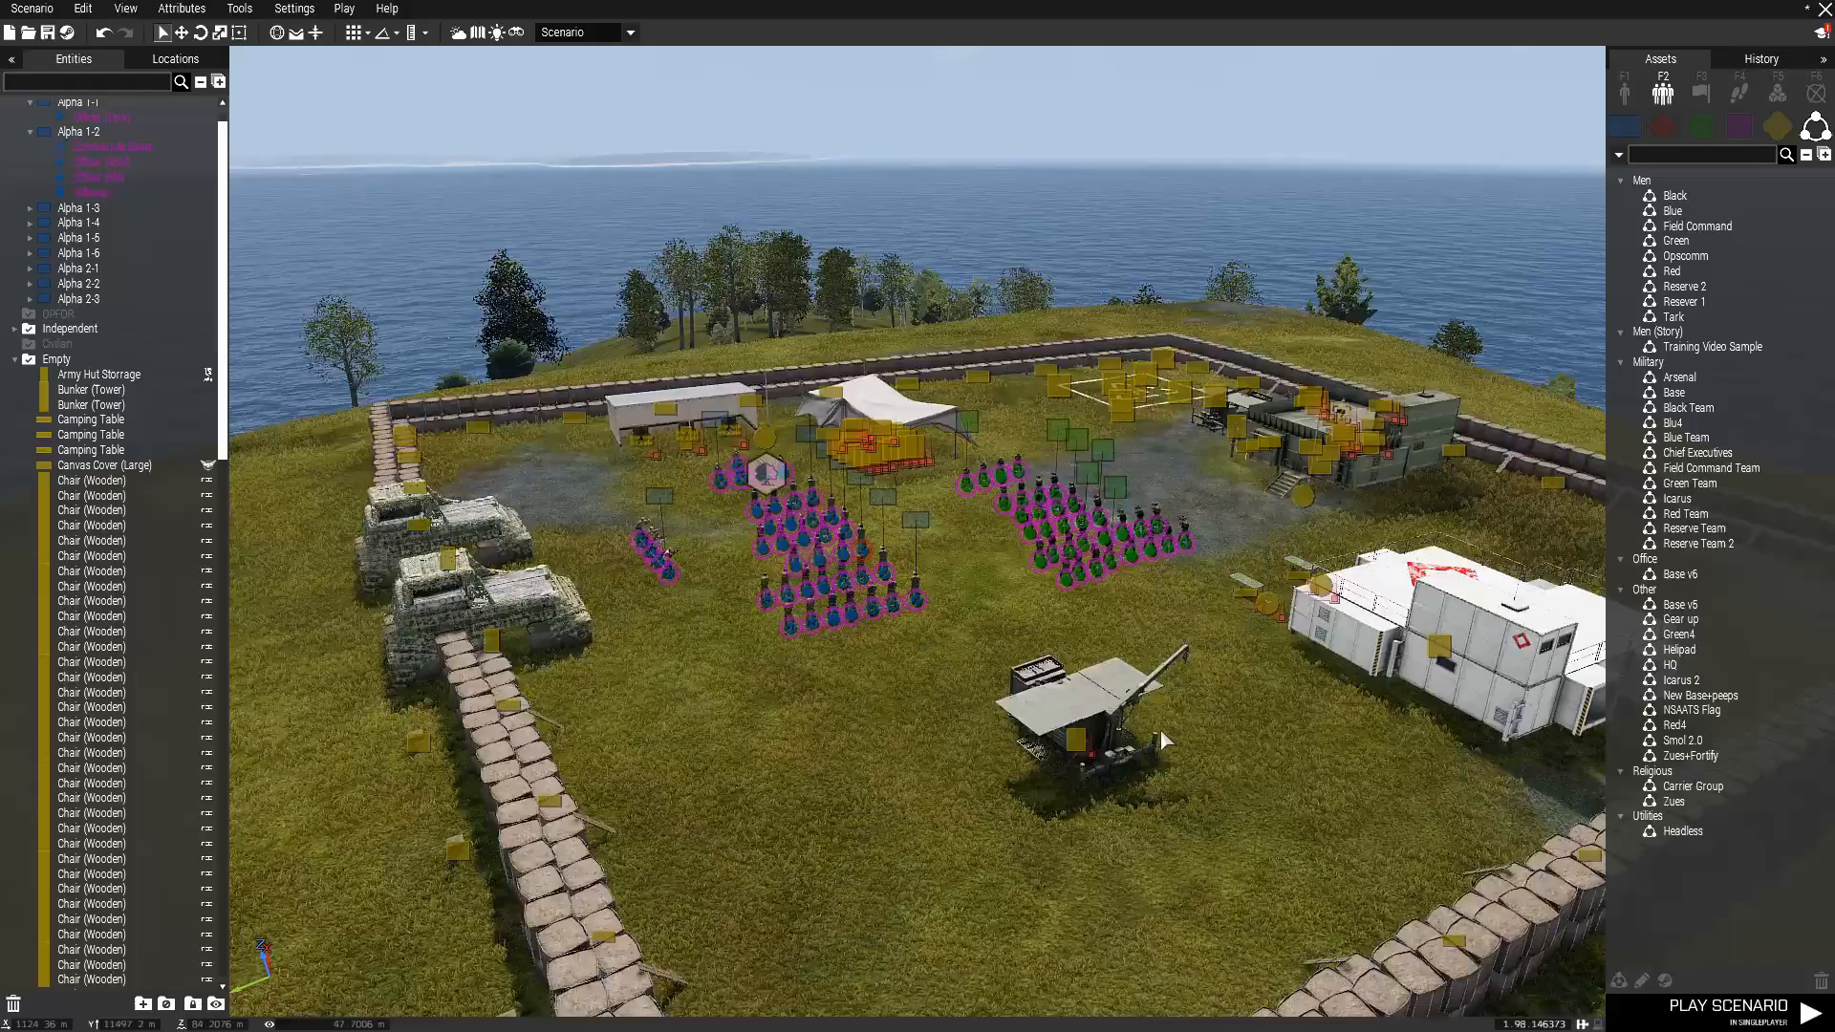
{"action": "scroll", "coordinate": [1160, 732], "scroll_direction": "down", "scroll_amount": 2}
{"action": "right_click_drag", "start_coordinate": [1160, 732], "coordinate": [1160, 735]}
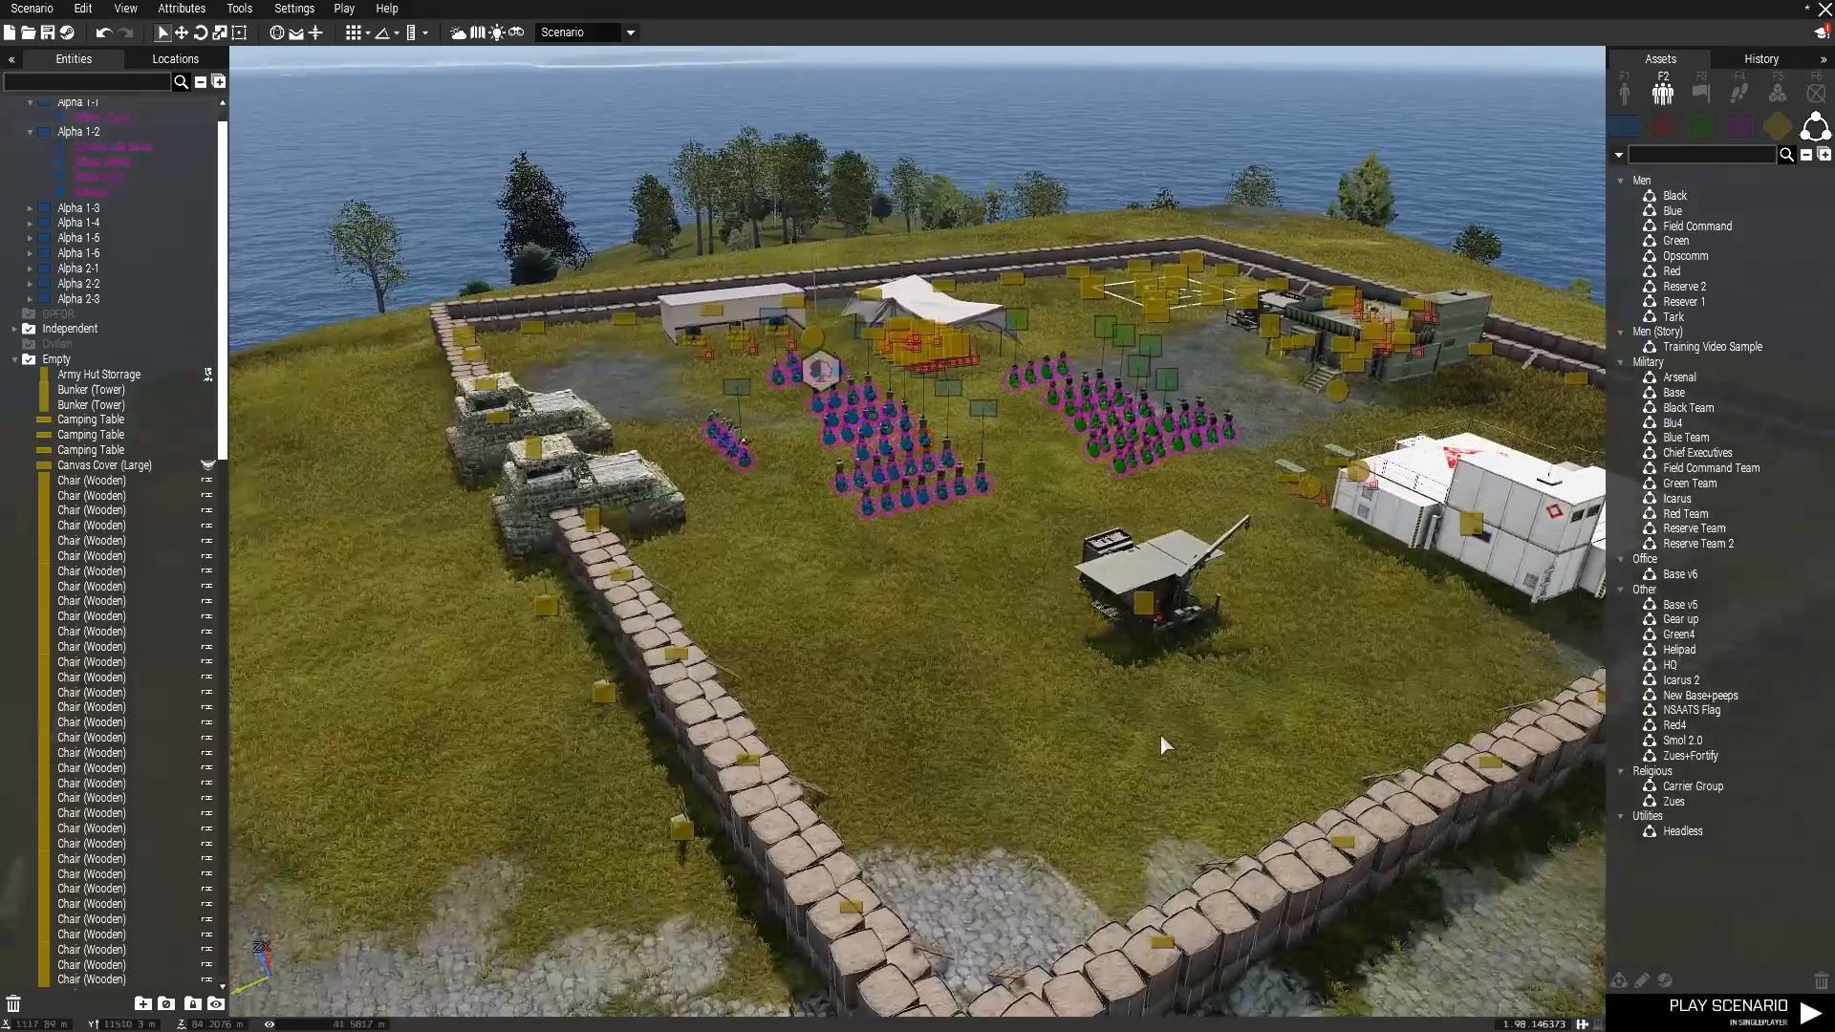